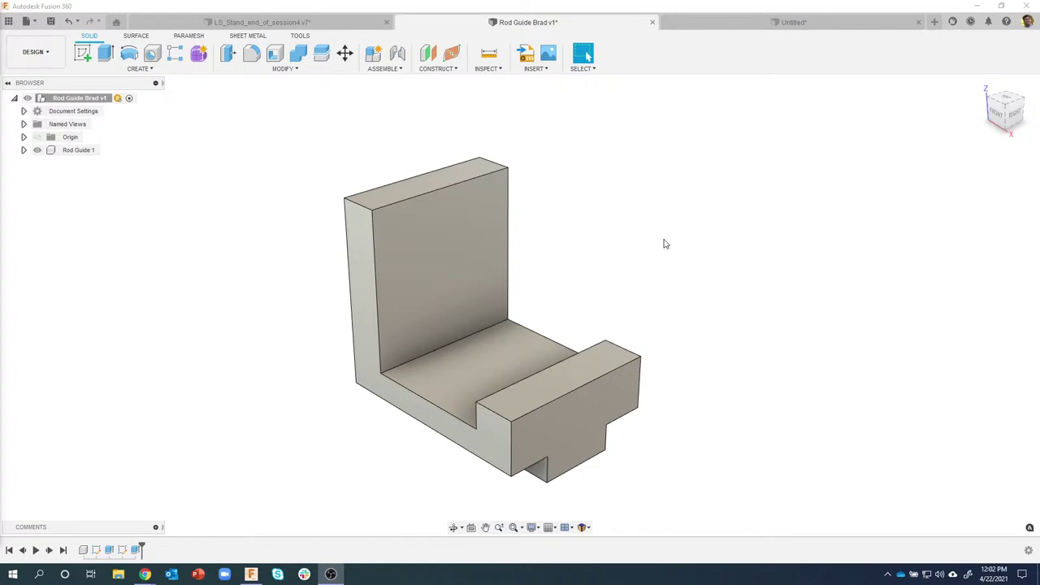
Step: Fillet the two short top edges of the rod guide's upright wall with a 30 mm radius
{"action": "left_click", "coordinate": [624, 251]}
{"action": "middle_click_drag", "start_coordinate": [623, 251], "coordinate": [576, 195], "text": "shift"}
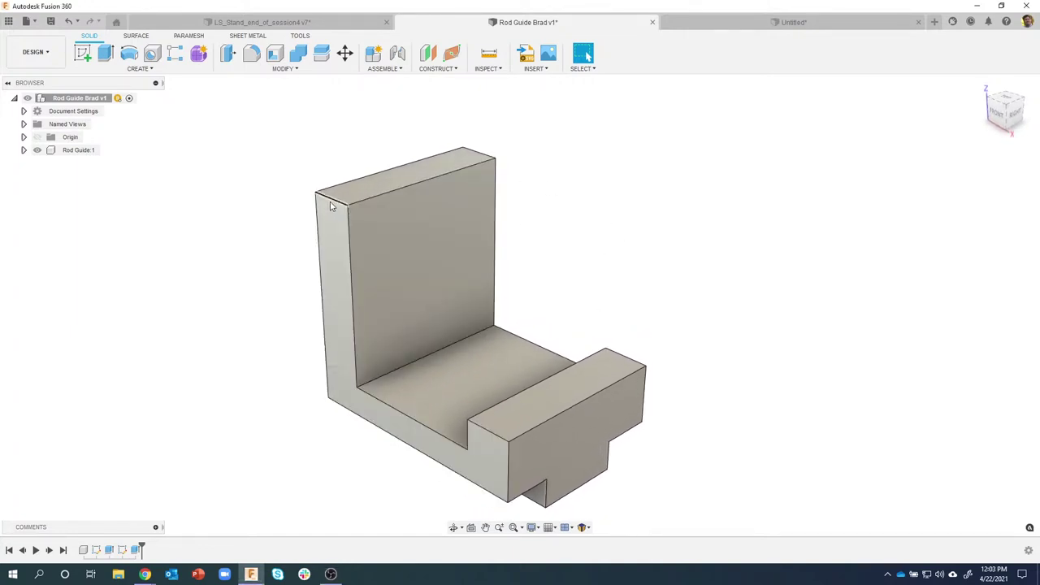
{"action": "left_click", "coordinate": [329, 203]}
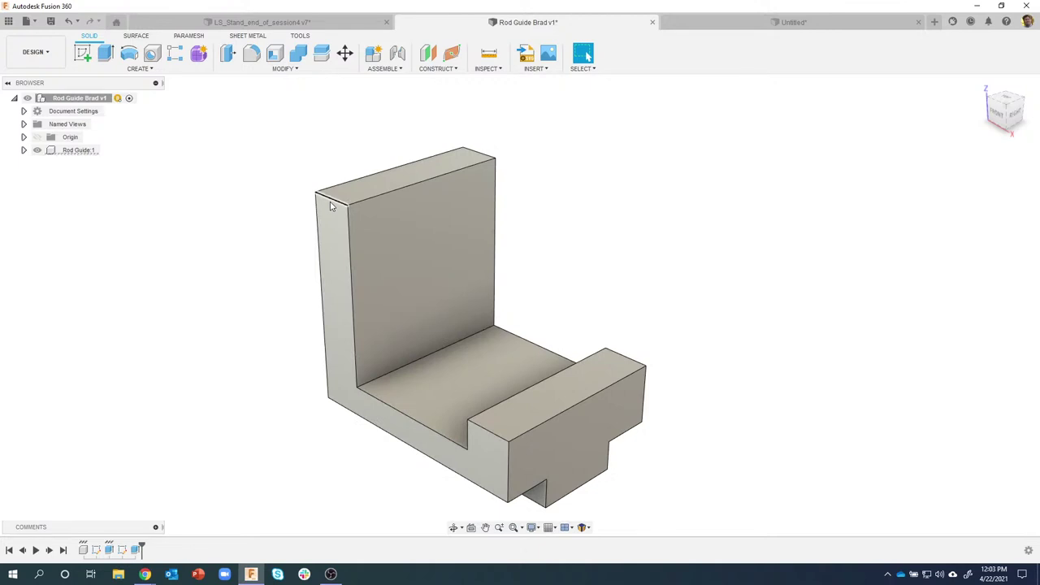
{"action": "left_click", "coordinate": [475, 158], "text": "ctrl"}
{"action": "right_click", "coordinate": [472, 160]}
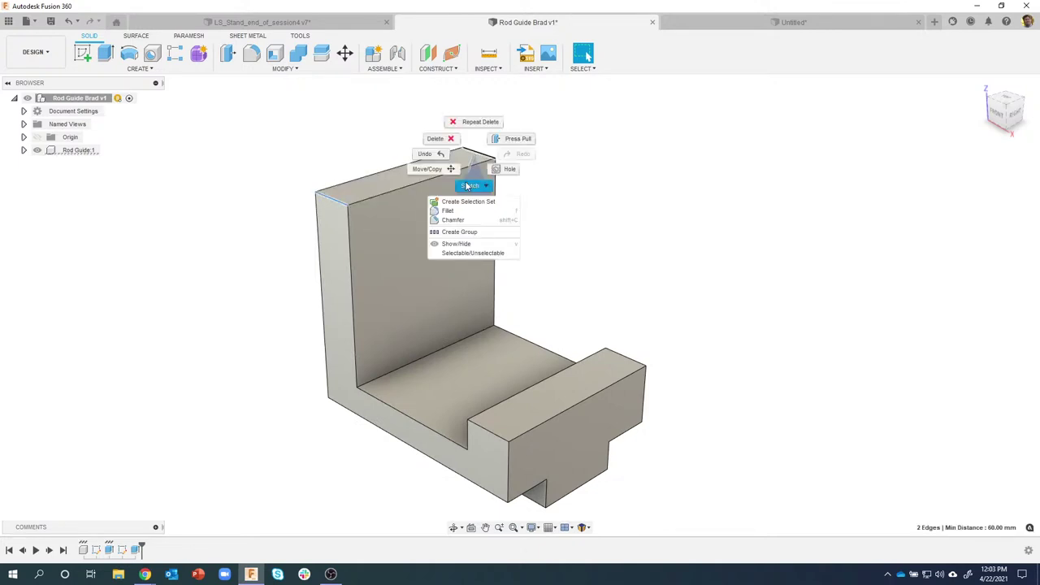
{"action": "left_click", "coordinate": [453, 212]}
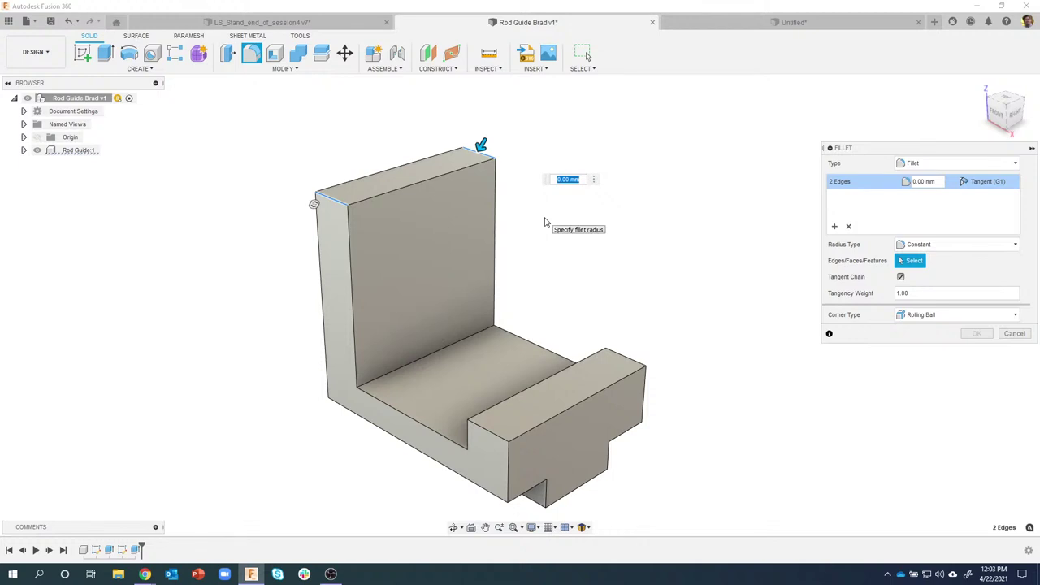
{"action": "type", "text": "30"}
{"action": "key", "text": "Return"}
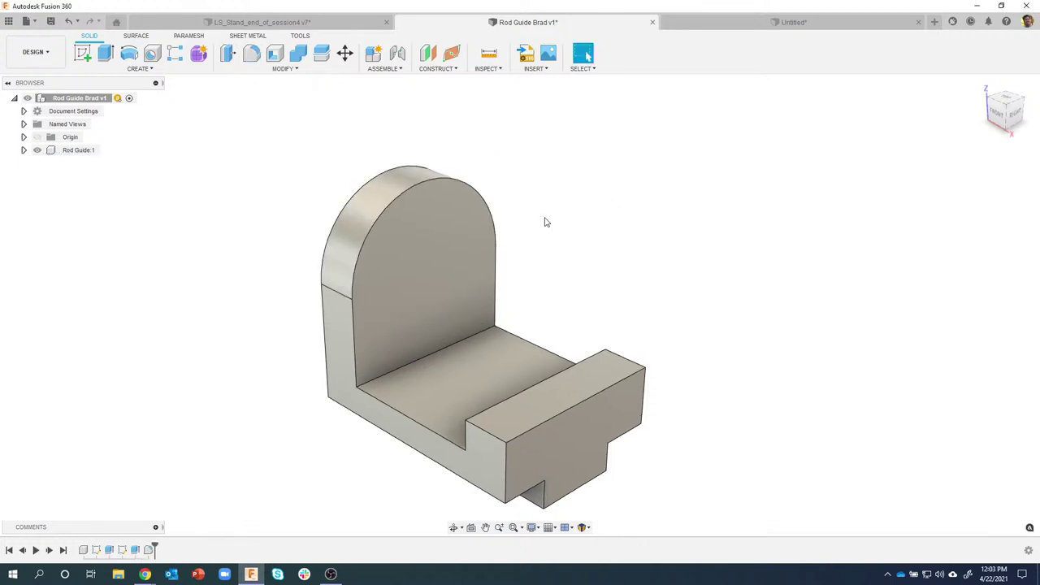
{"action": "middle_click_drag", "start_coordinate": [545, 219], "coordinate": [458, 172], "text": "shift"}
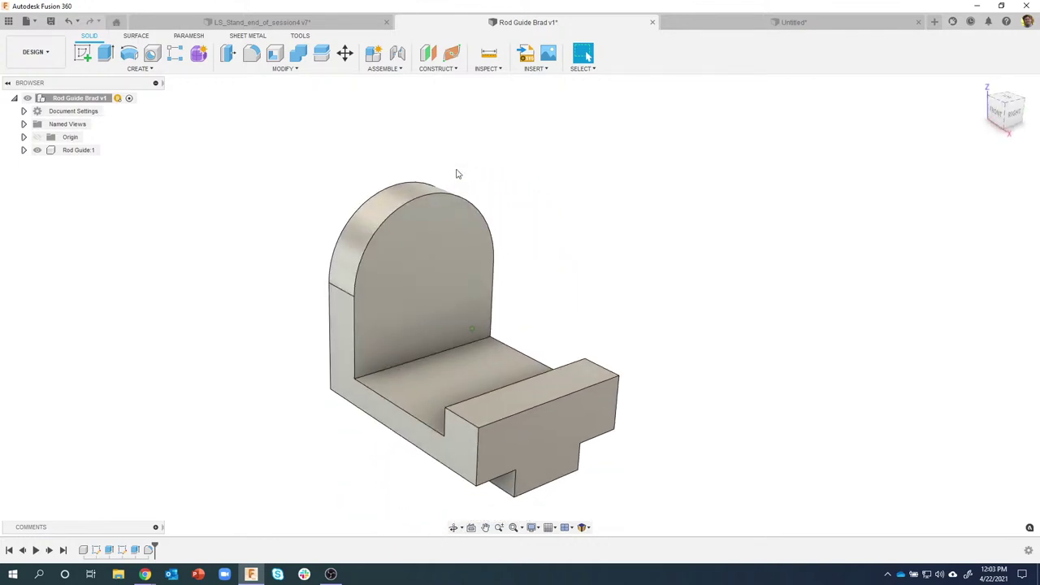
Step: Try an 80 mm distance for the base extrusion, and undo both that change and the 30 mm edge fillet
{"action": "double_click", "coordinate": [96, 550]}
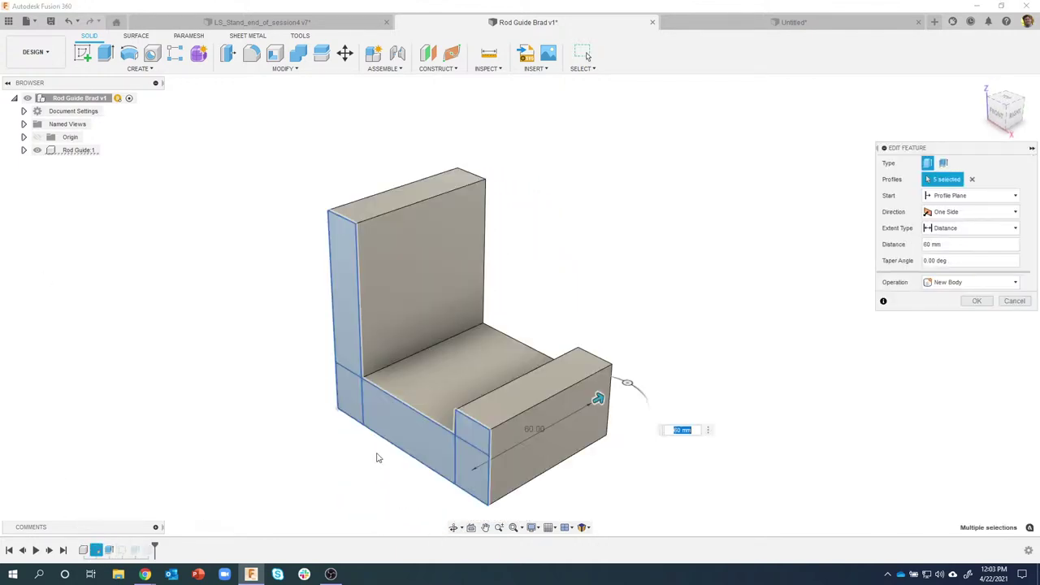
{"action": "type", "text": "80"}
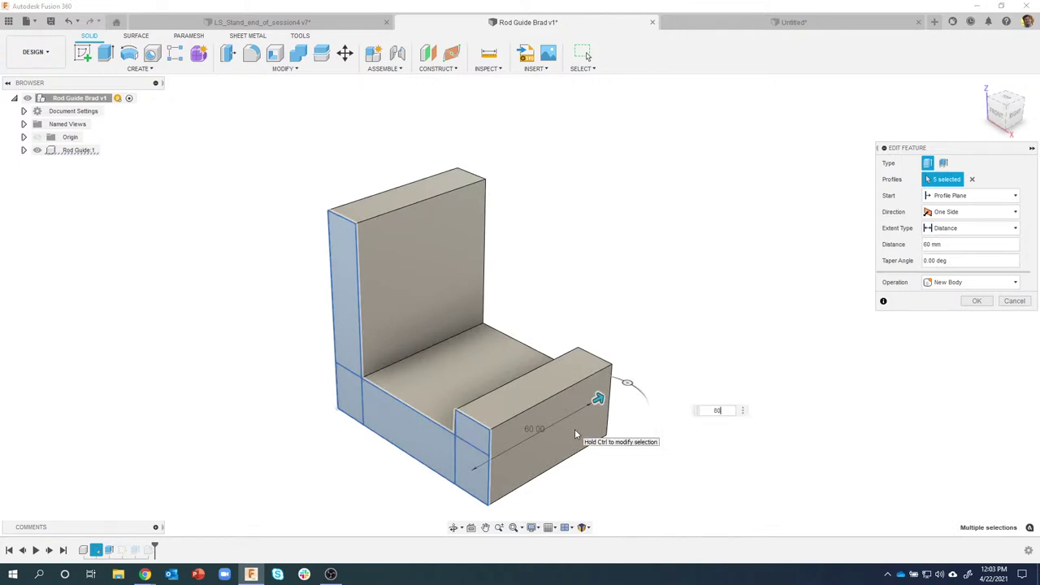
{"action": "key", "text": "Return"}
{"action": "middle_click_drag", "start_coordinate": [541, 382], "coordinate": [455, 203], "text": "shift"}
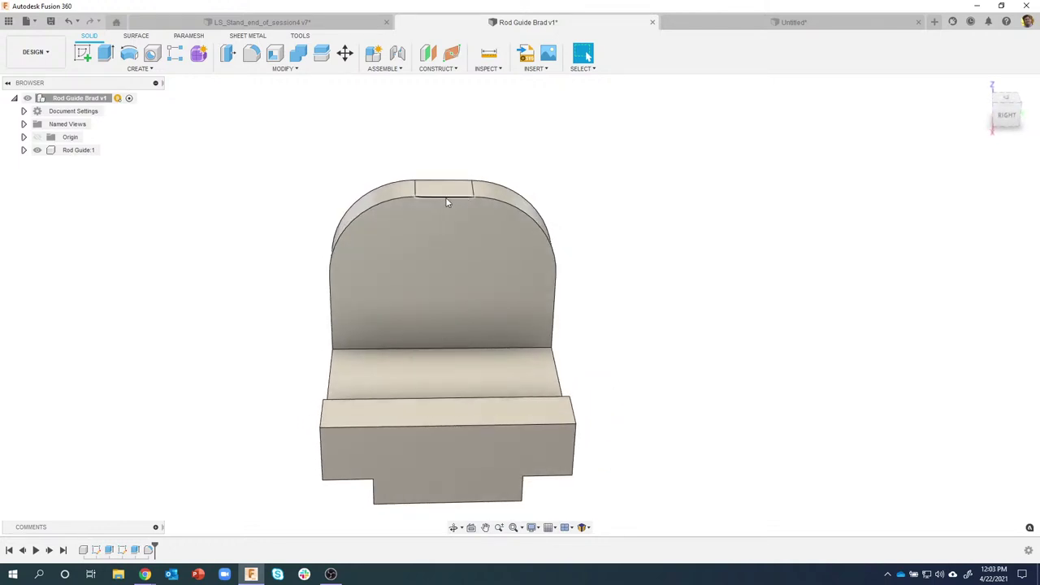
{"action": "key", "text": "F6"}
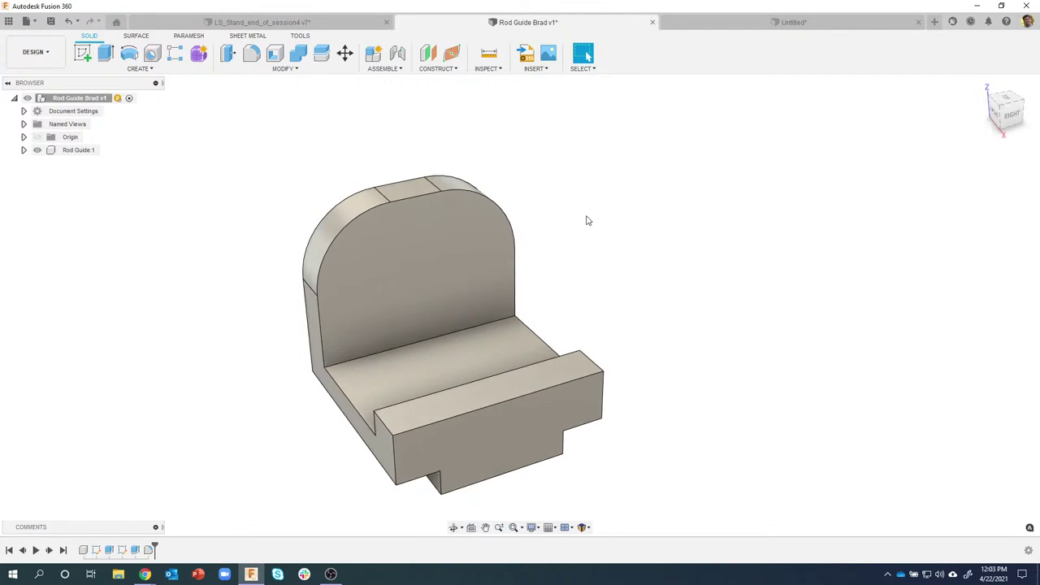
{"action": "key", "text": "ctrl+z"}
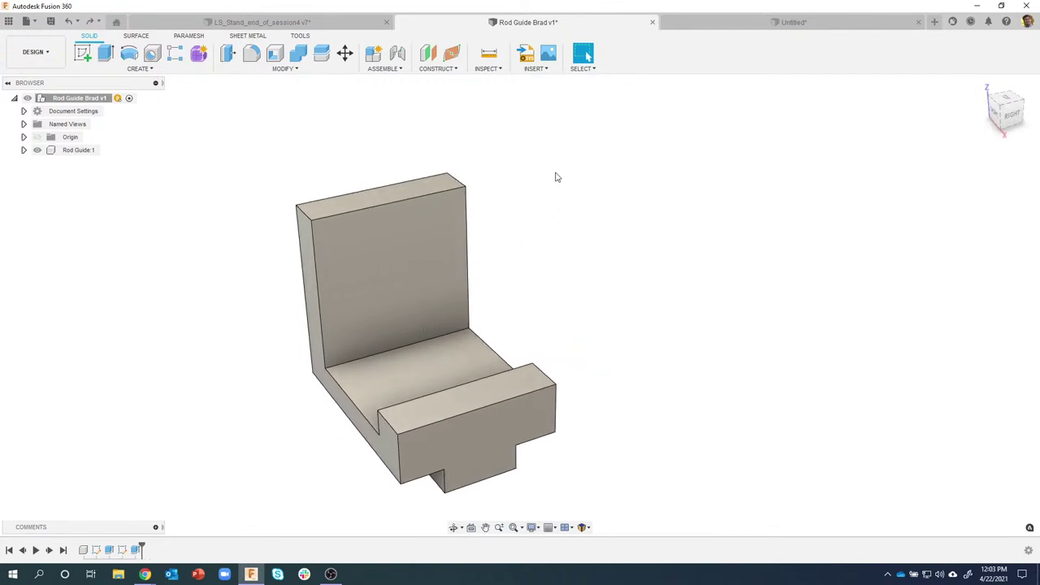
Step: Start a fillet on the rod guide, look through the fillet types and choose Full Round Fillet
{"action": "left_click", "coordinate": [248, 63]}
{"action": "left_click", "coordinate": [898, 170]}
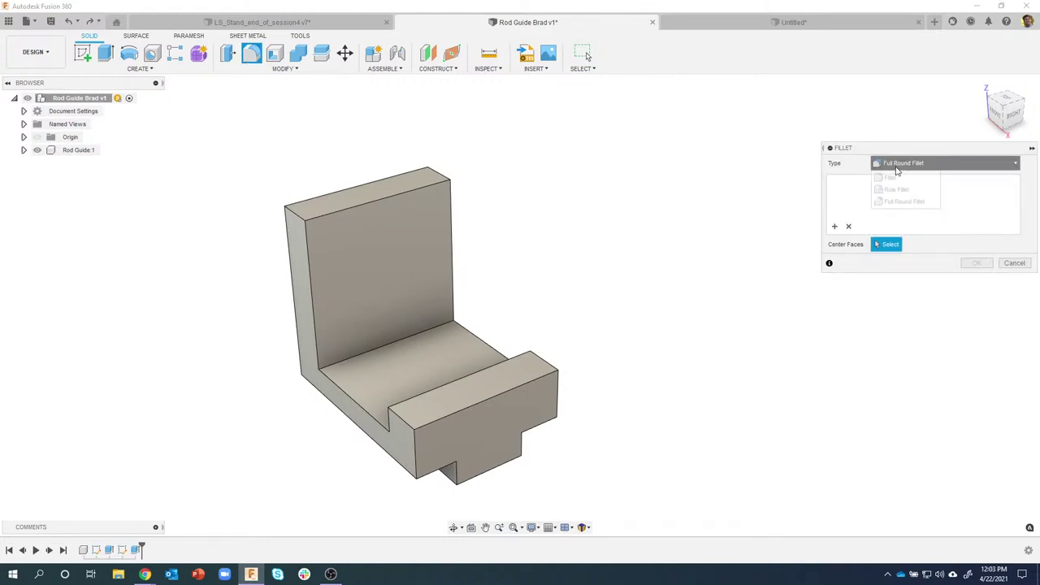
{"action": "left_click", "coordinate": [896, 189]}
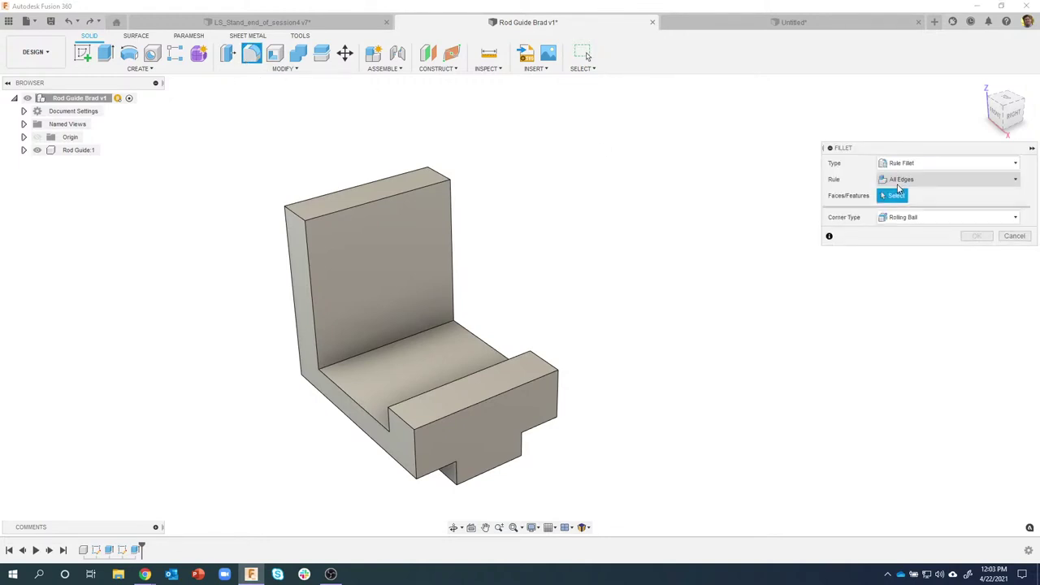
{"action": "left_click", "coordinate": [901, 168]}
{"action": "left_click", "coordinate": [897, 177]}
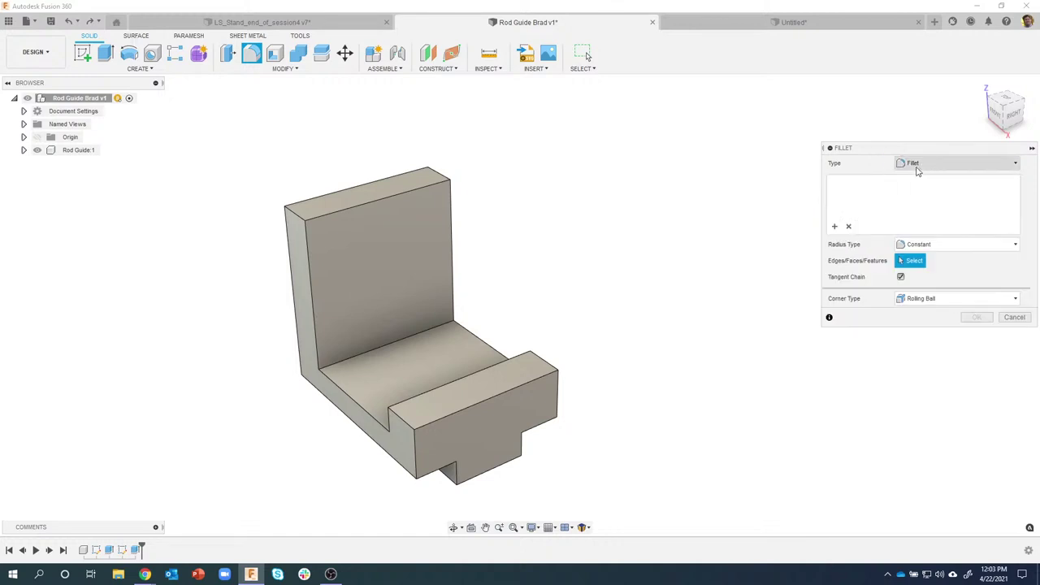
{"action": "left_click", "coordinate": [929, 166]}
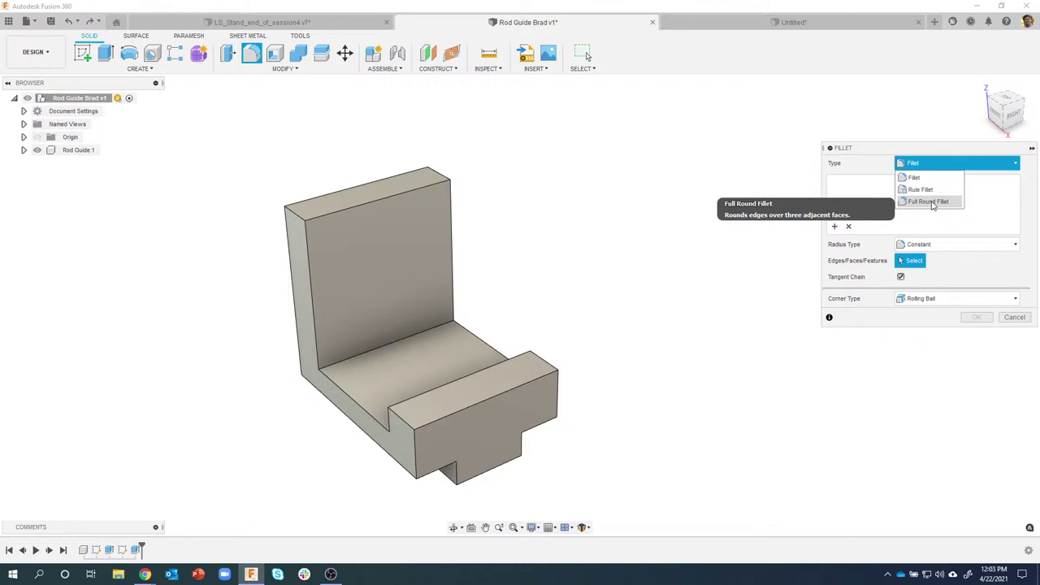
{"action": "left_click", "coordinate": [924, 203]}
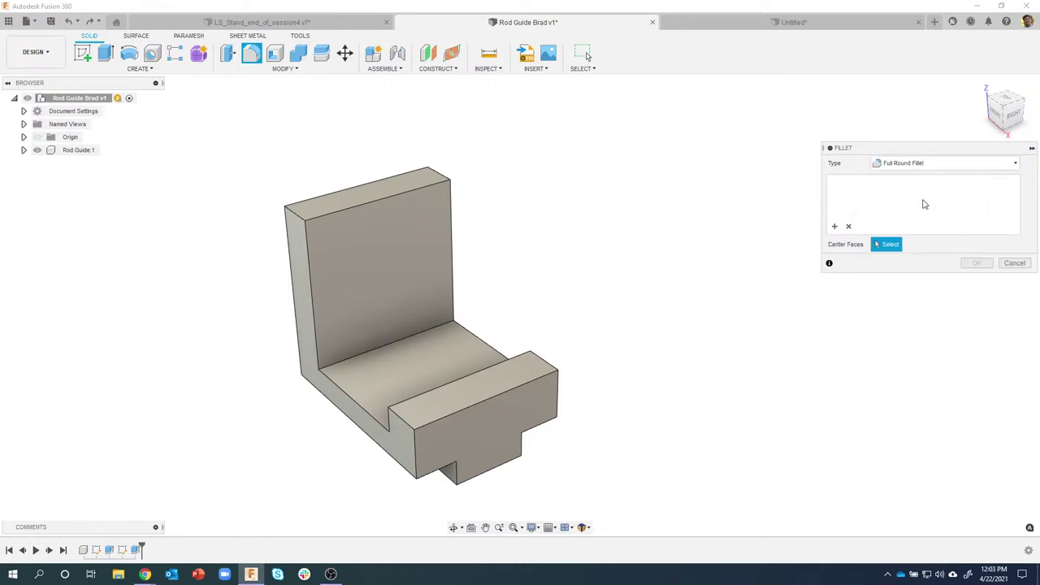
Step: Try the full round fillet on the upright wall's top face between its front and back faces, and clear that selection
{"action": "middle_click_drag", "start_coordinate": [501, 197], "coordinate": [371, 195], "text": "shift"}
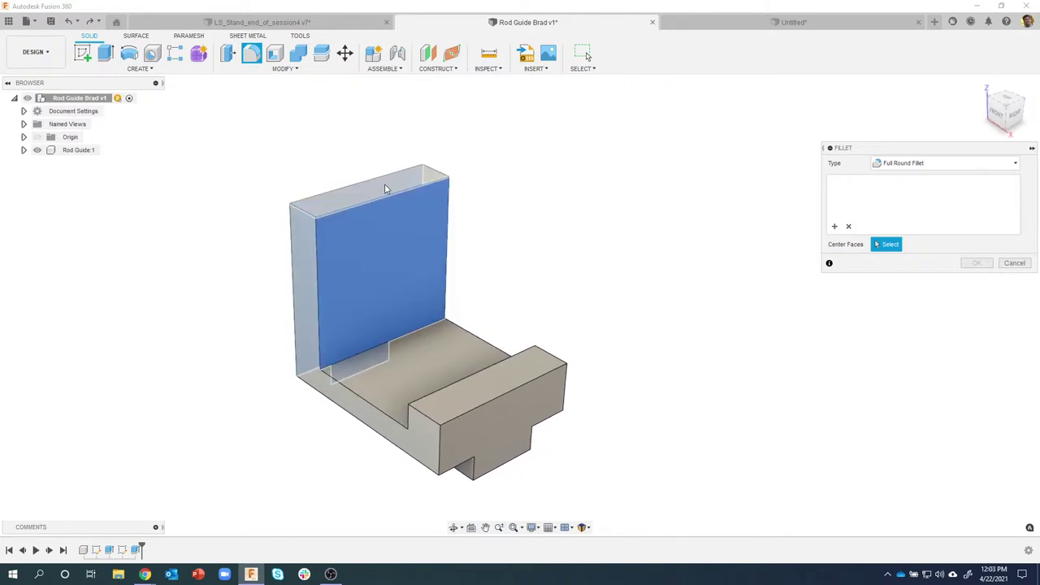
{"action": "mouse_move", "coordinate": [374, 198]}
{"action": "middle_mouse_down", "text": "shift"}
{"action": "mouse_move", "coordinate": [356, 202]}
{"action": "mouse_move", "coordinate": [364, 208]}
{"action": "middle_mouse_up", "text": "shift"}
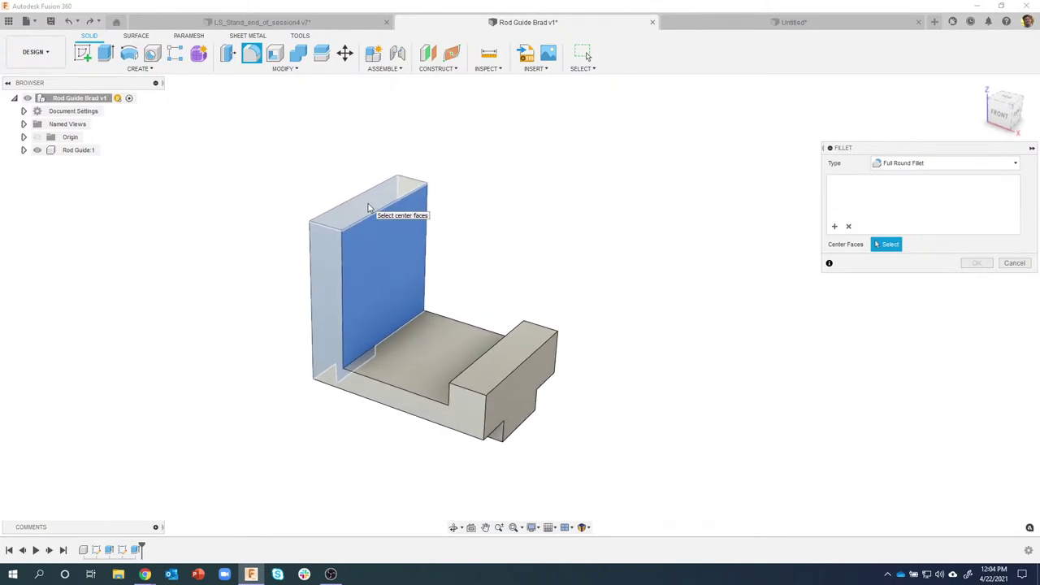
{"action": "left_click", "coordinate": [368, 205]}
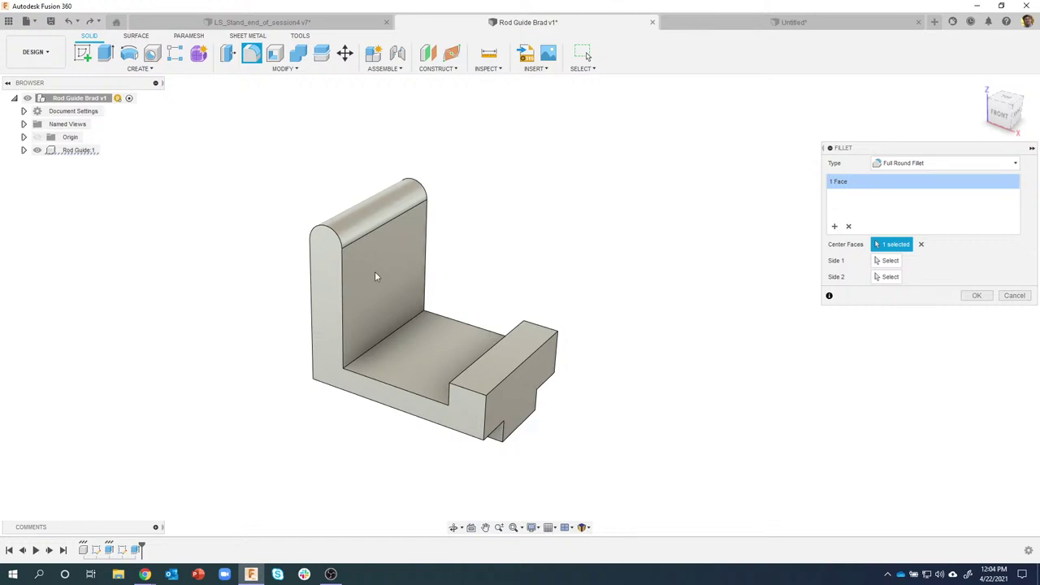
{"action": "middle_click_drag", "start_coordinate": [383, 255], "coordinate": [343, 295], "text": "shift"}
{"action": "middle_click_drag", "start_coordinate": [378, 176], "coordinate": [419, 182], "text": "shift"}
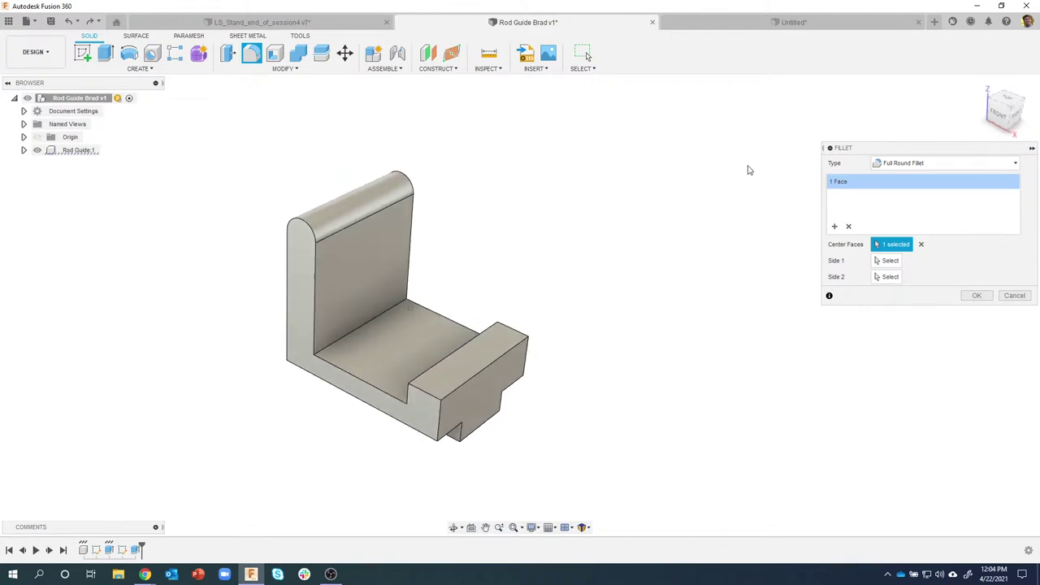
{"action": "left_click", "coordinate": [921, 244]}
Step: Apply the full round fillet to the upright wall's top face, rounding it across the width between the two side faces
{"action": "middle_click_drag", "start_coordinate": [505, 182], "coordinate": [379, 194], "text": "shift"}
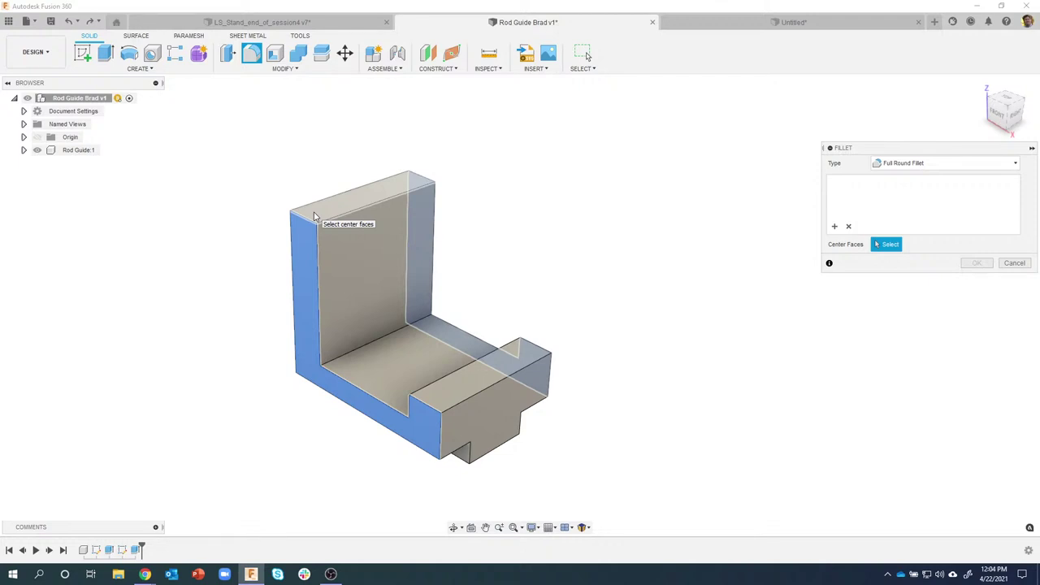
{"action": "left_click", "coordinate": [314, 215]}
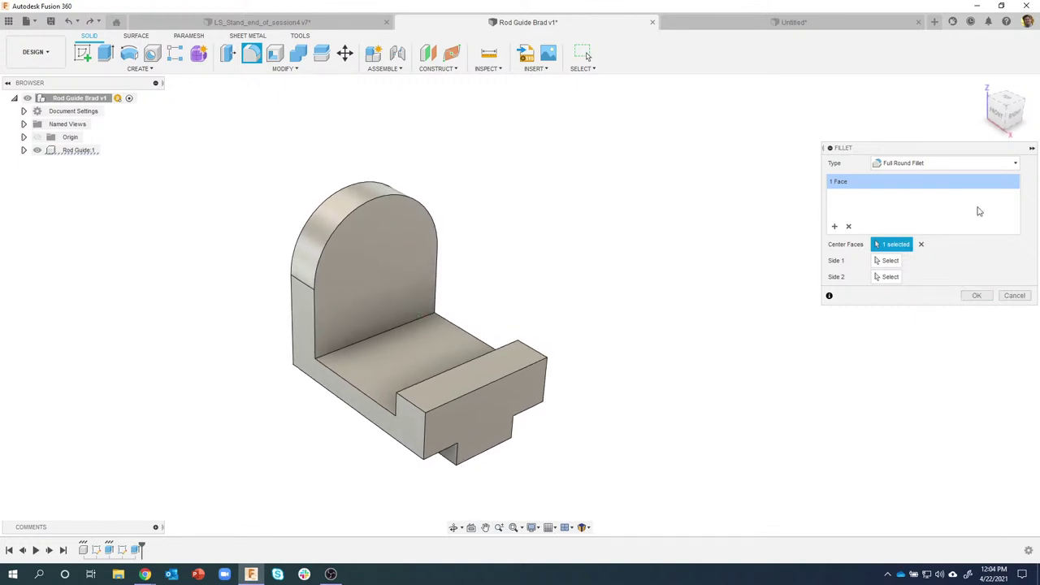
{"action": "left_click", "coordinate": [976, 295]}
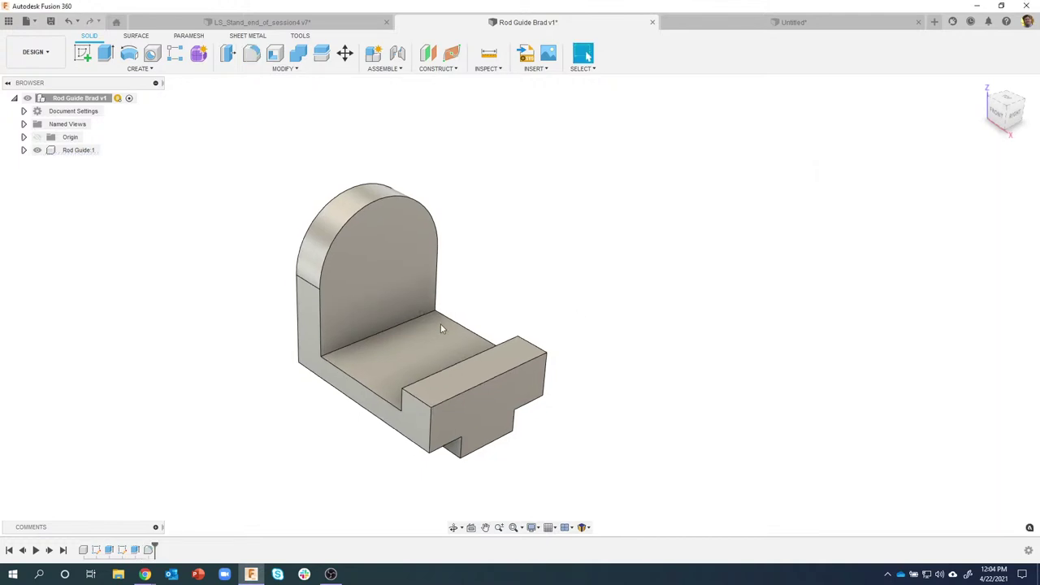
Step: Try an 80 mm base extrusion distance to test the full round fillet, and undo the distance change
{"action": "double_click", "coordinate": [111, 551]}
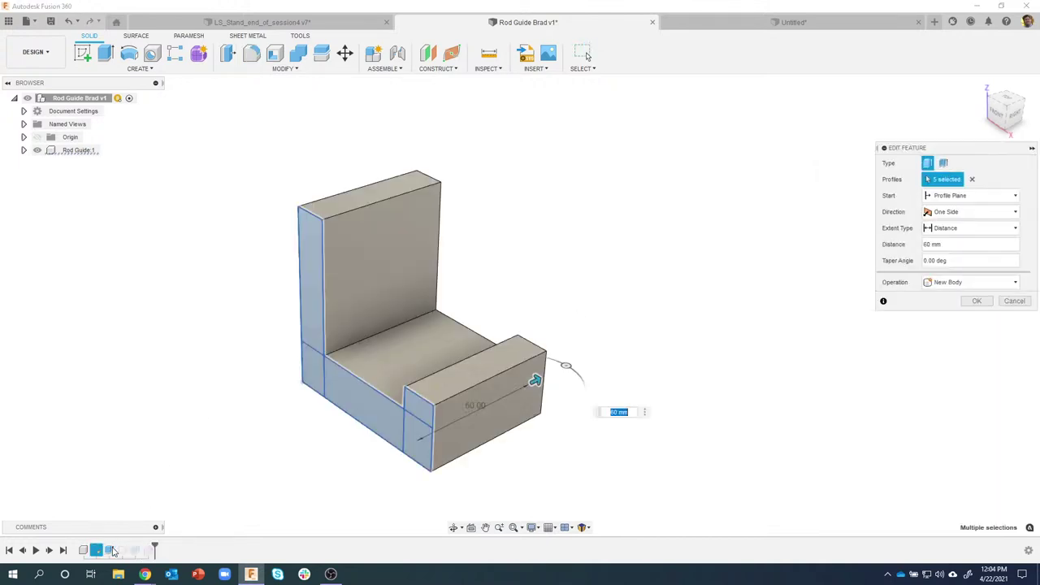
{"action": "type", "text": "80"}
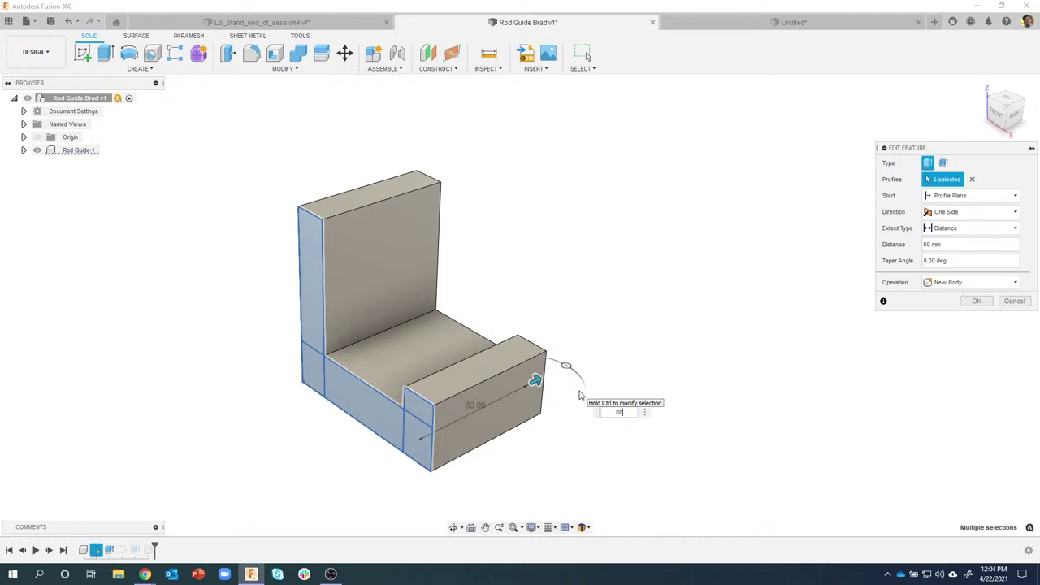
{"action": "key", "text": "Return"}
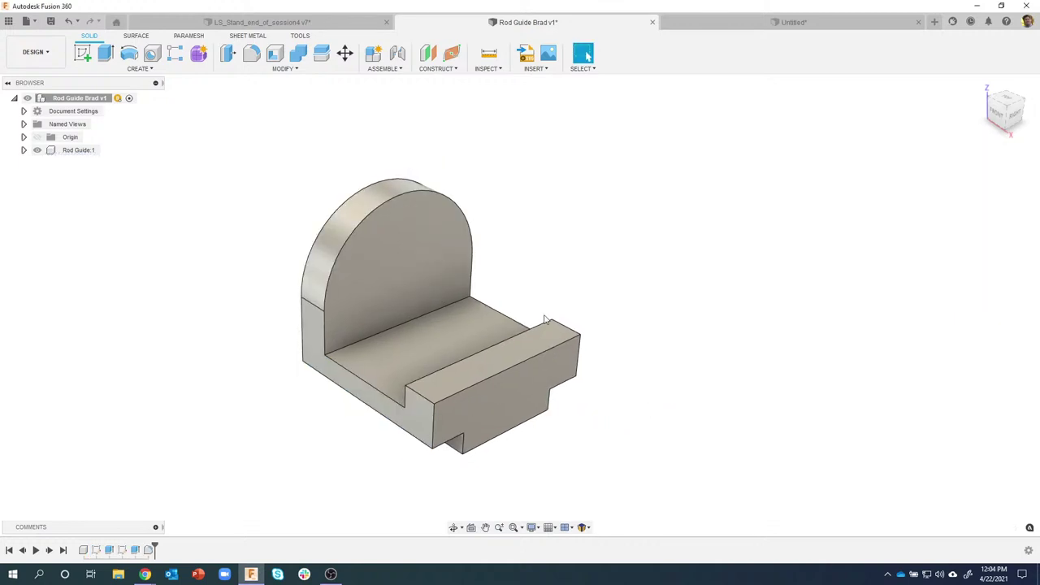
{"action": "middle_click_drag", "start_coordinate": [480, 168], "coordinate": [346, 209], "text": "shift"}
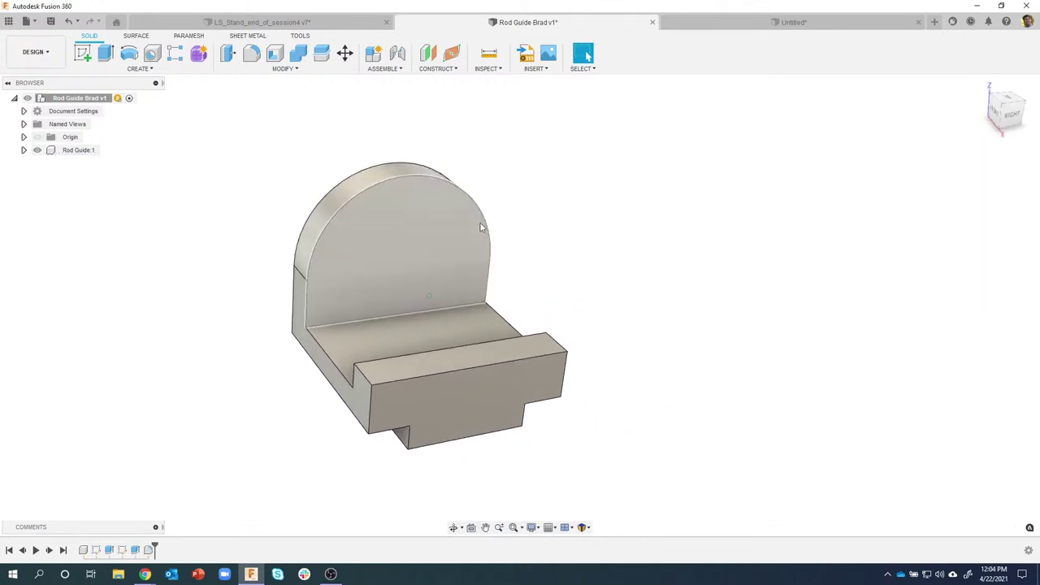
{"action": "middle_click_drag", "start_coordinate": [435, 191], "coordinate": [430, 204], "text": "shift"}
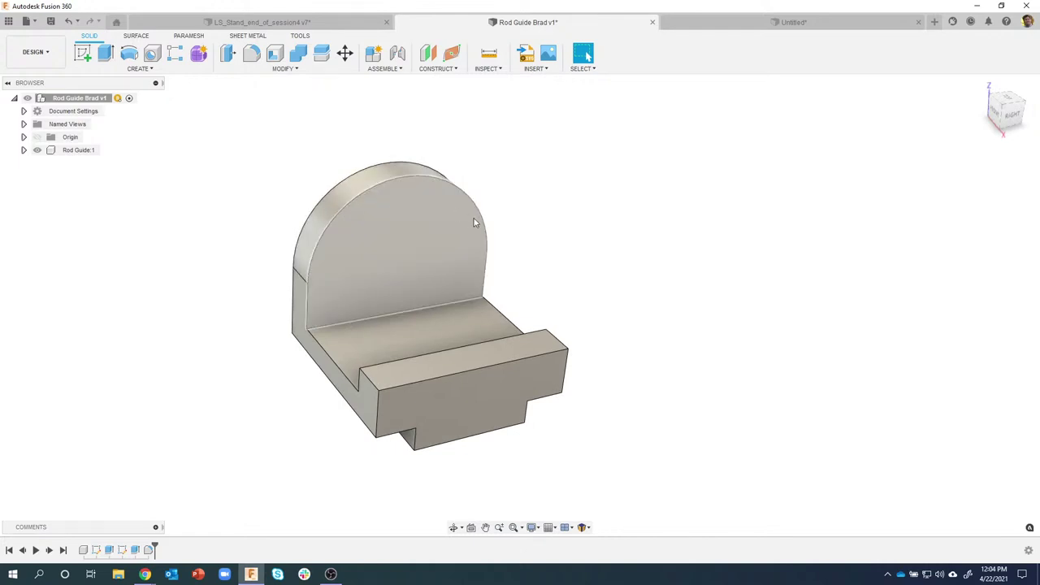
{"action": "left_click", "coordinate": [69, 23]}
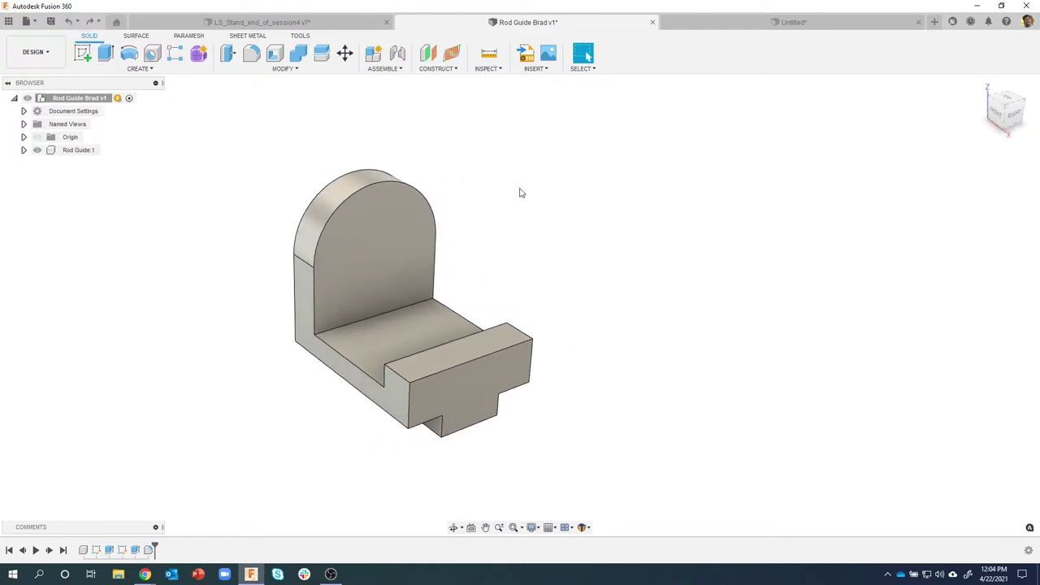
Step: Switch to the untitled design with the L-shaped sketch
{"action": "left_click", "coordinate": [726, 30]}
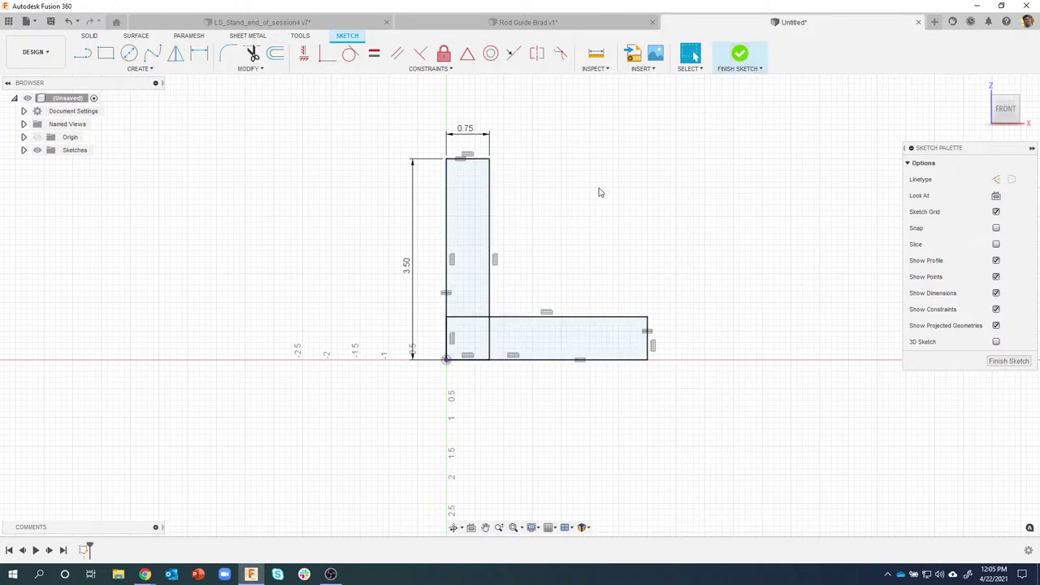
{"action": "left_click", "coordinate": [284, 64]}
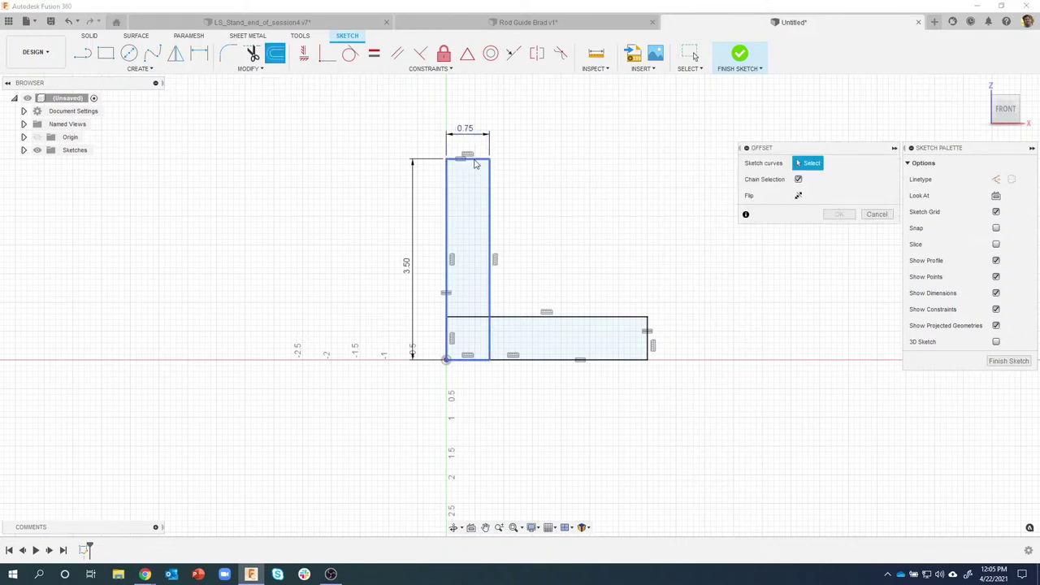
{"action": "left_click", "coordinate": [472, 162]}
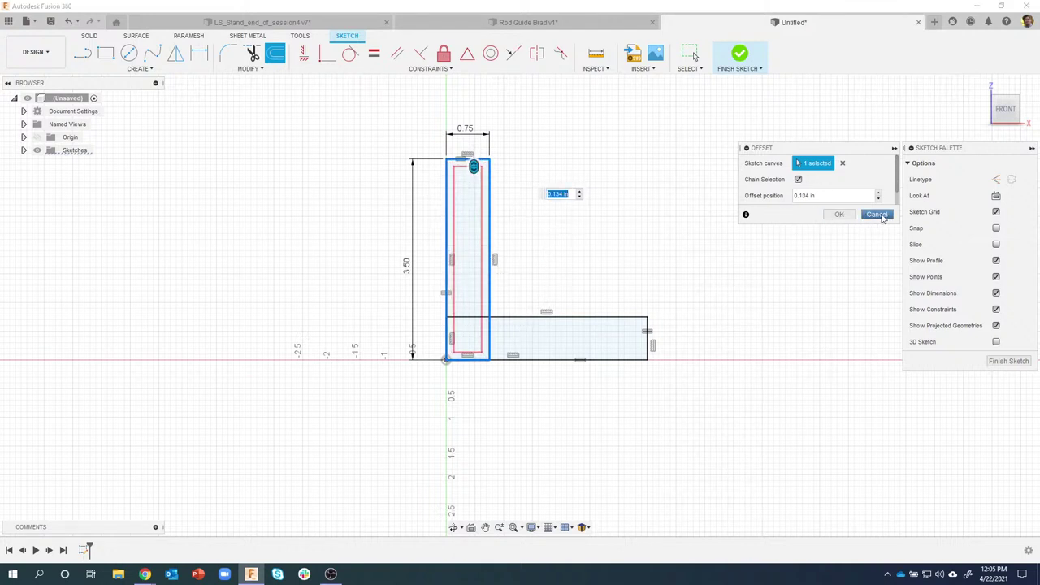
{"action": "left_click", "coordinate": [878, 215]}
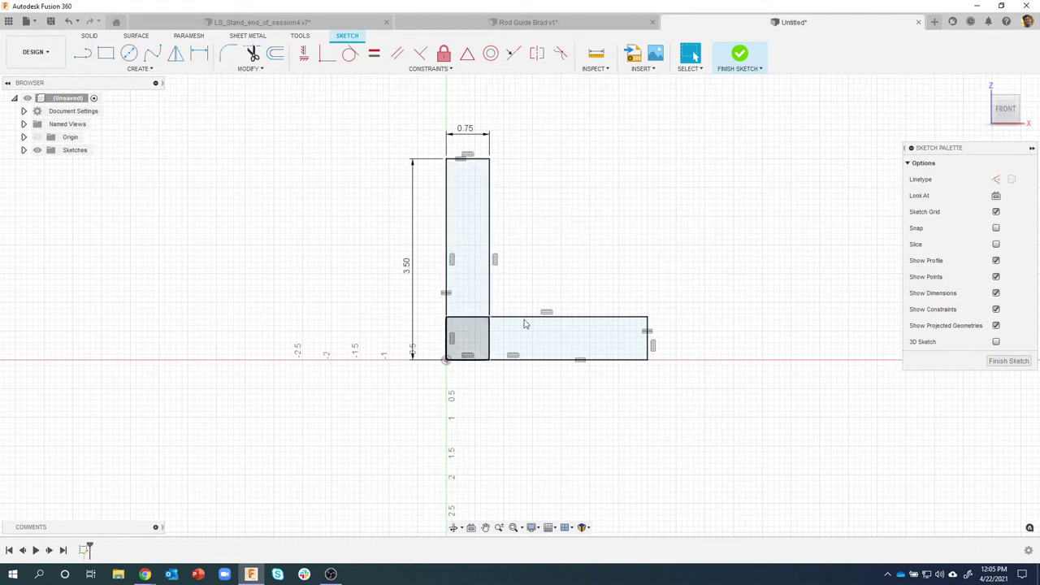
Step: Finish the L-shaped sketch and extrude all three of its profiles about 4.45 in as a new body
{"action": "left_click", "coordinate": [741, 56]}
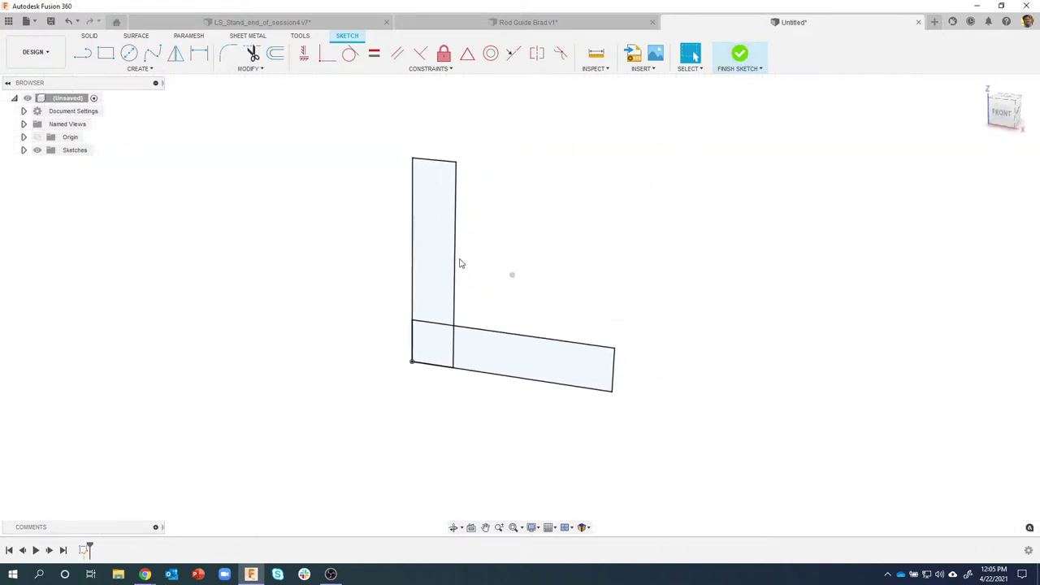
{"action": "mouse_move", "coordinate": [362, 140]}
{"action": "left_mouse_down"}
{"action": "mouse_move", "coordinate": [629, 490]}
{"action": "mouse_move", "coordinate": [660, 488]}
{"action": "left_mouse_up"}
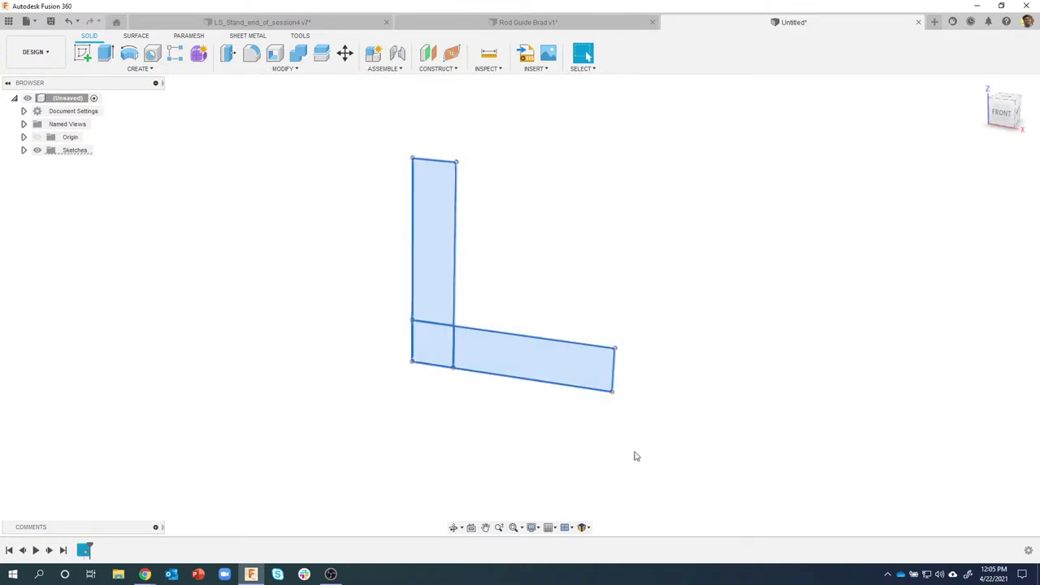
{"action": "right_click", "coordinate": [430, 247]}
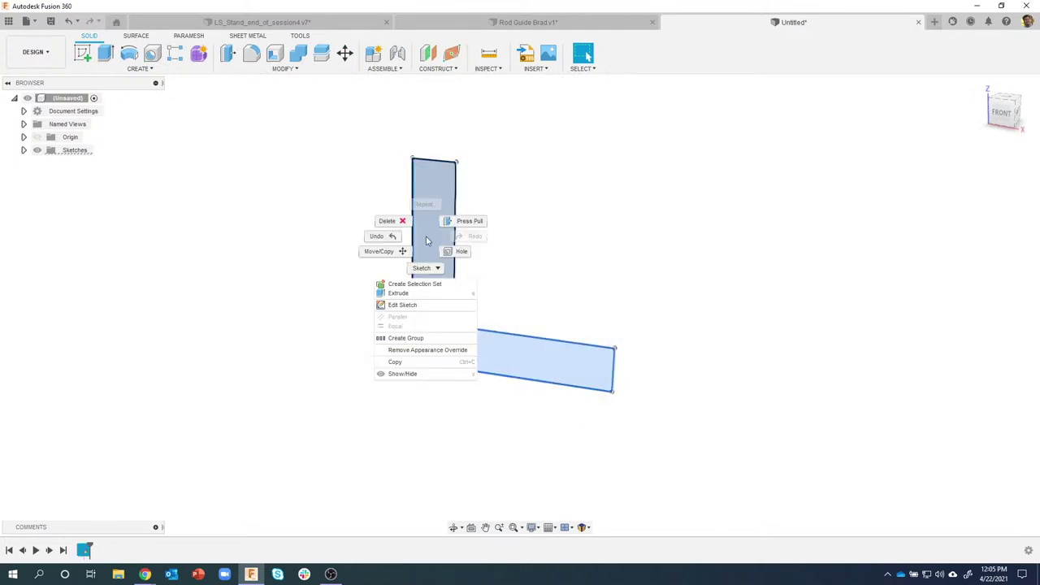
{"action": "left_click", "coordinate": [415, 296]}
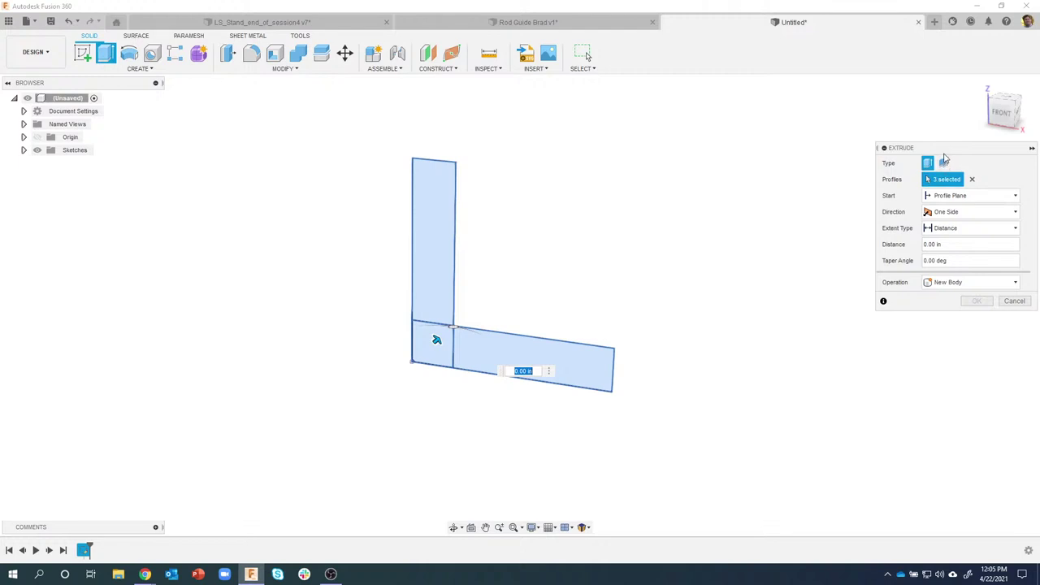
{"action": "left_click_drag", "start_coordinate": [945, 157], "coordinate": [849, 149]}
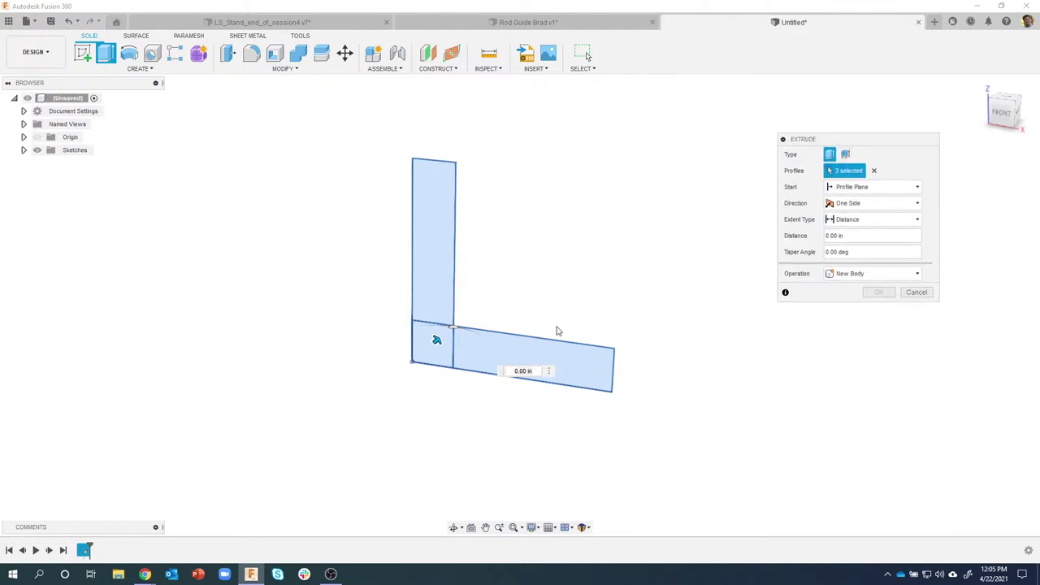
{"action": "middle_click_drag", "start_coordinate": [557, 330], "coordinate": [529, 357], "text": "shift"}
{"action": "left_click_drag", "start_coordinate": [441, 335], "coordinate": [548, 290]}
{"action": "middle_click_drag", "start_coordinate": [549, 290], "coordinate": [697, 141], "text": "shift"}
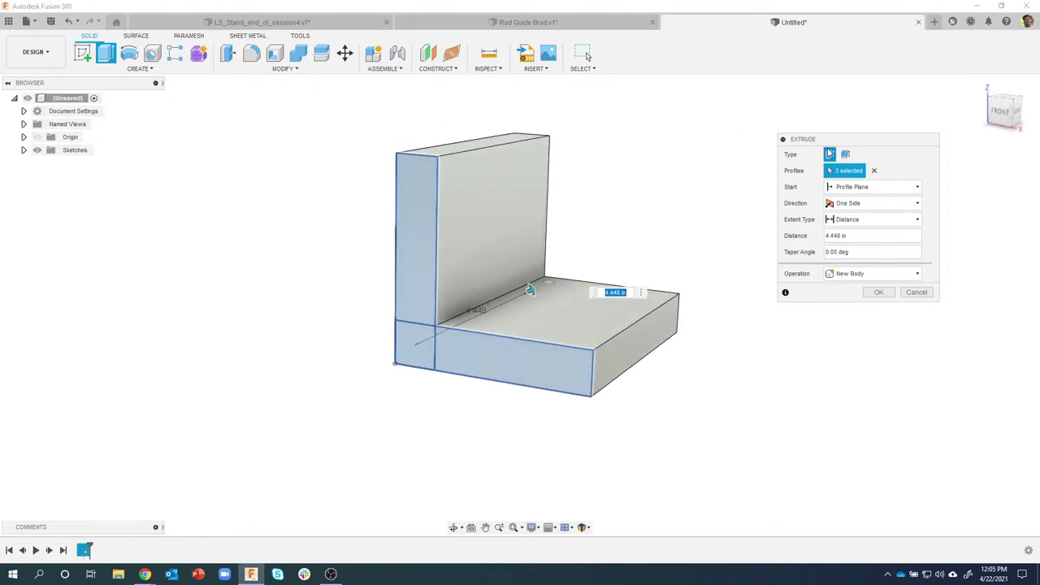
Step: Make the L-shaped extrusion a thin extrude with a 0.125 in wall thickness and complete it
{"action": "left_click", "coordinate": [845, 155]}
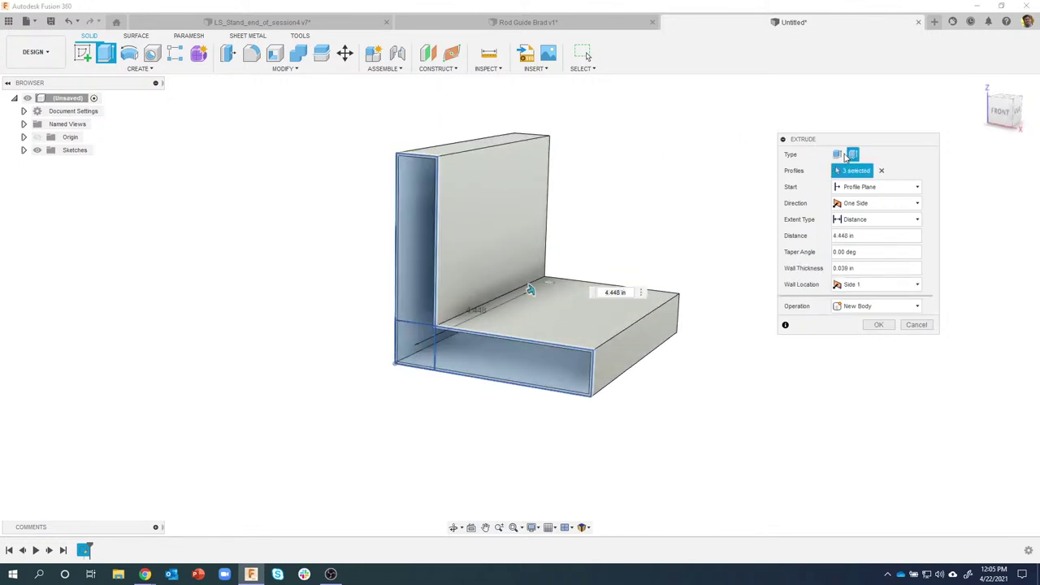
{"action": "middle_click_drag", "start_coordinate": [776, 218], "coordinate": [731, 341], "text": "shift"}
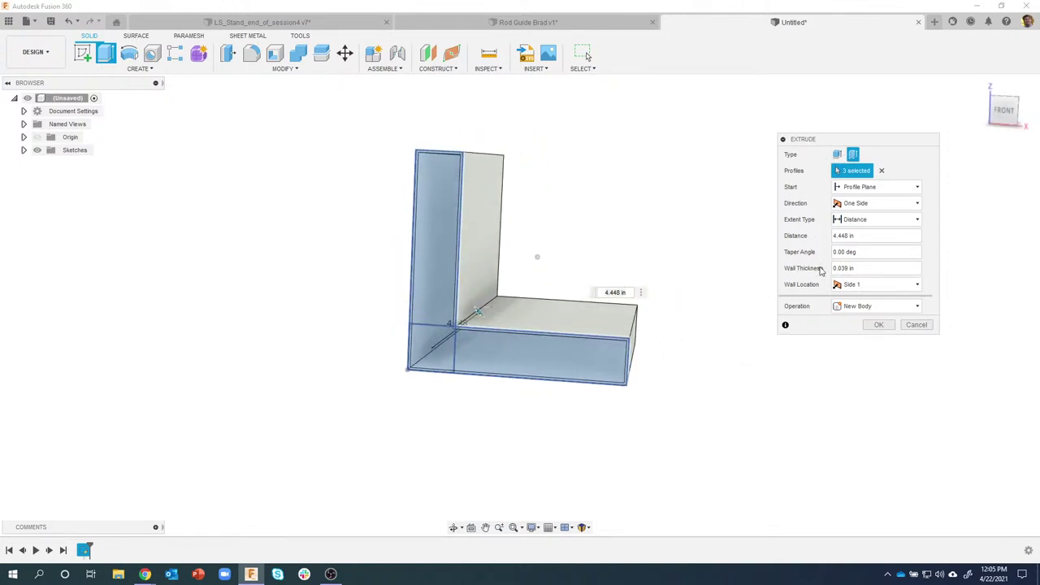
{"action": "left_click", "coordinate": [870, 269]}
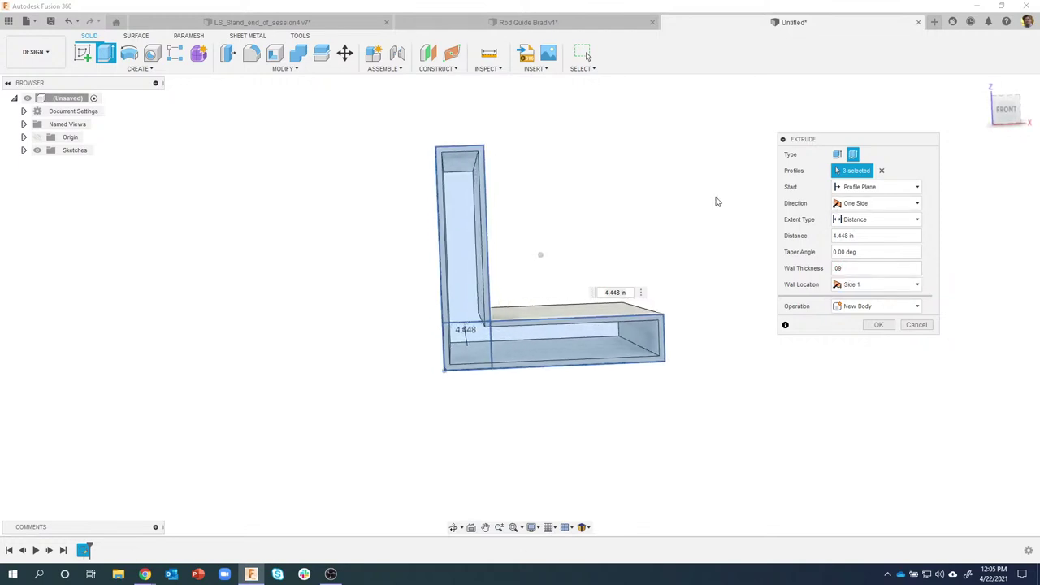
{"action": "middle_click_drag", "start_coordinate": [470, 156], "coordinate": [495, 253], "text": "shift"}
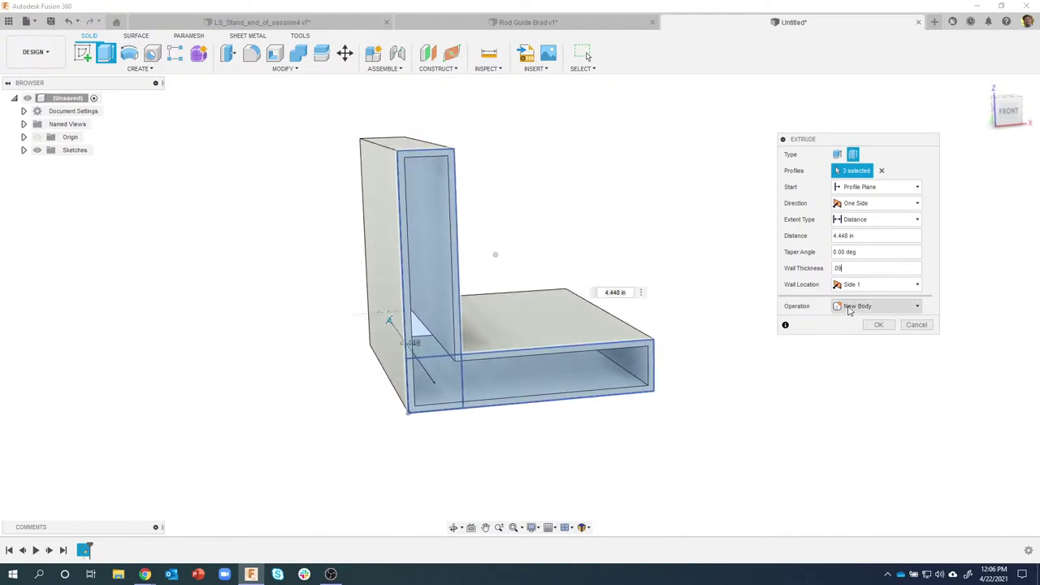
{"action": "left_click", "coordinate": [837, 268]}
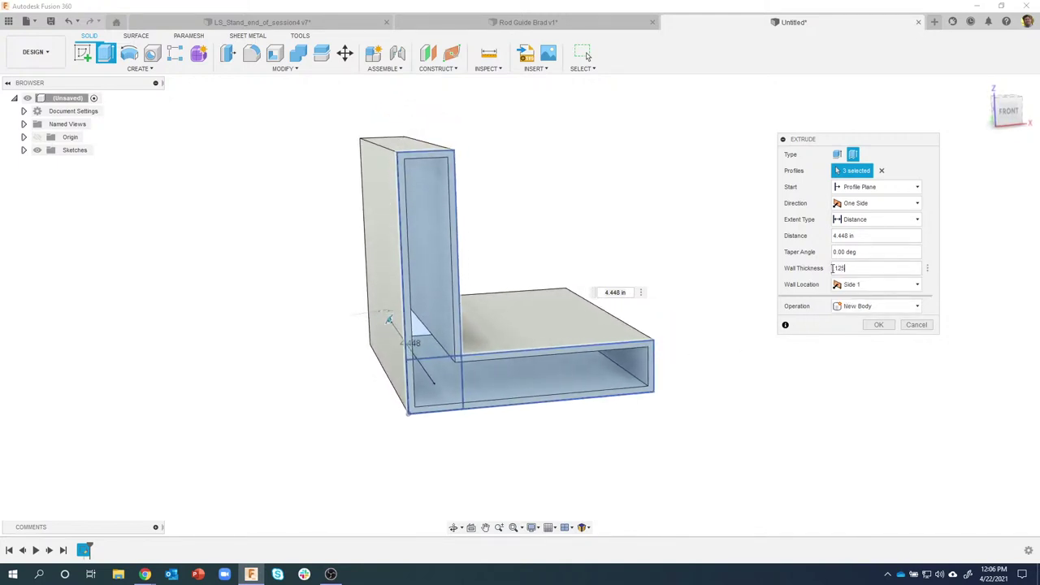
{"action": "key", "text": "Return"}
{"action": "middle_click_drag", "start_coordinate": [832, 271], "coordinate": [910, 42], "text": "shift"}
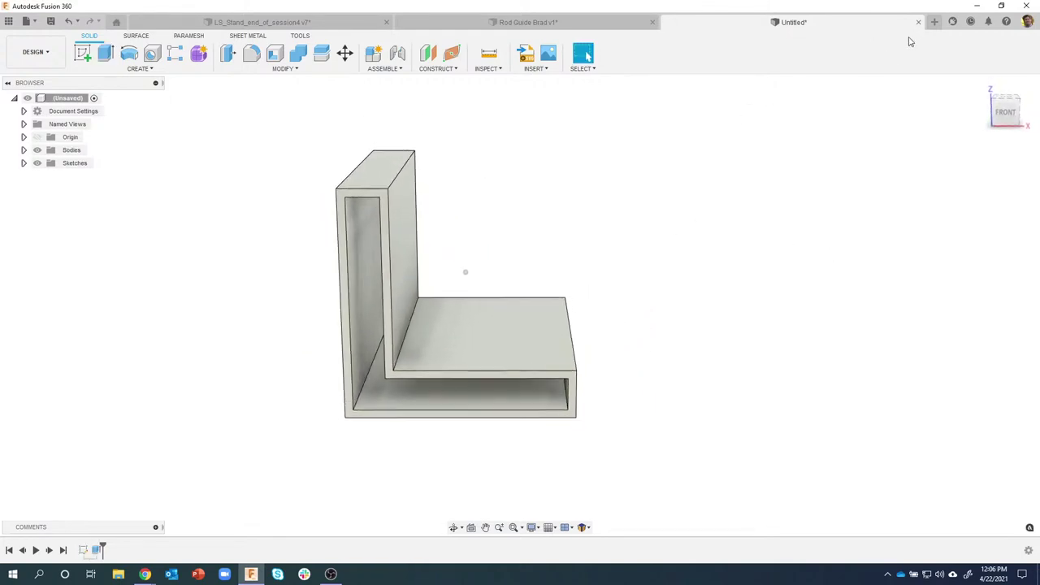
Step: Create a new design and start a sketch on the front plane
{"action": "left_click", "coordinate": [935, 22]}
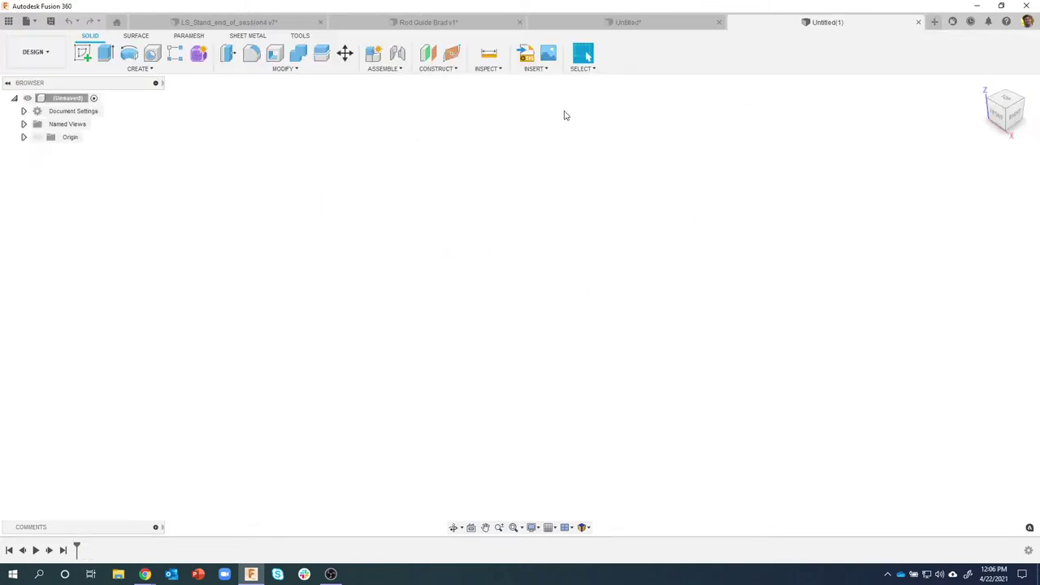
{"action": "left_click", "coordinate": [82, 52]}
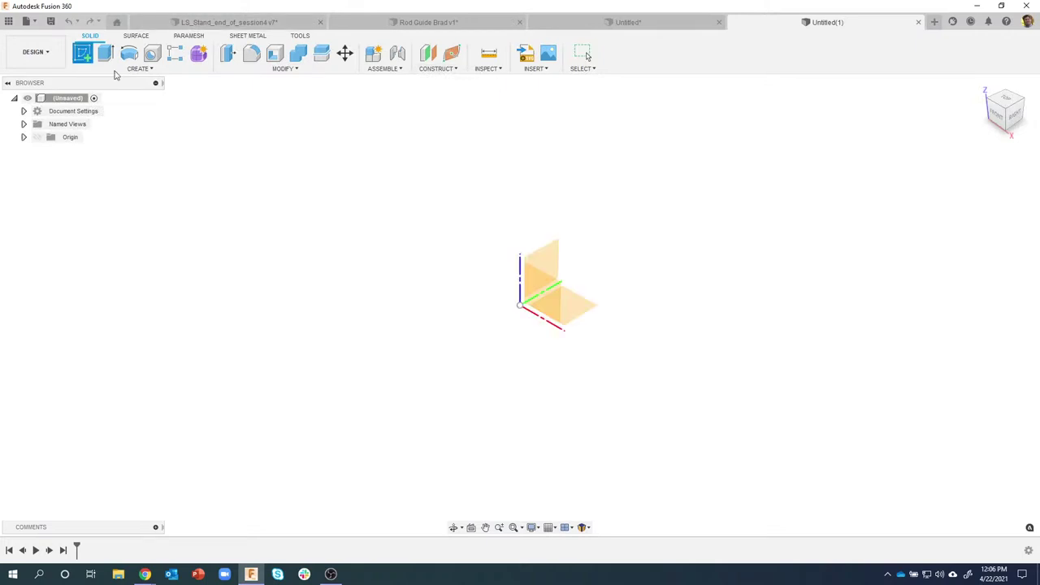
{"action": "left_click", "coordinate": [544, 297]}
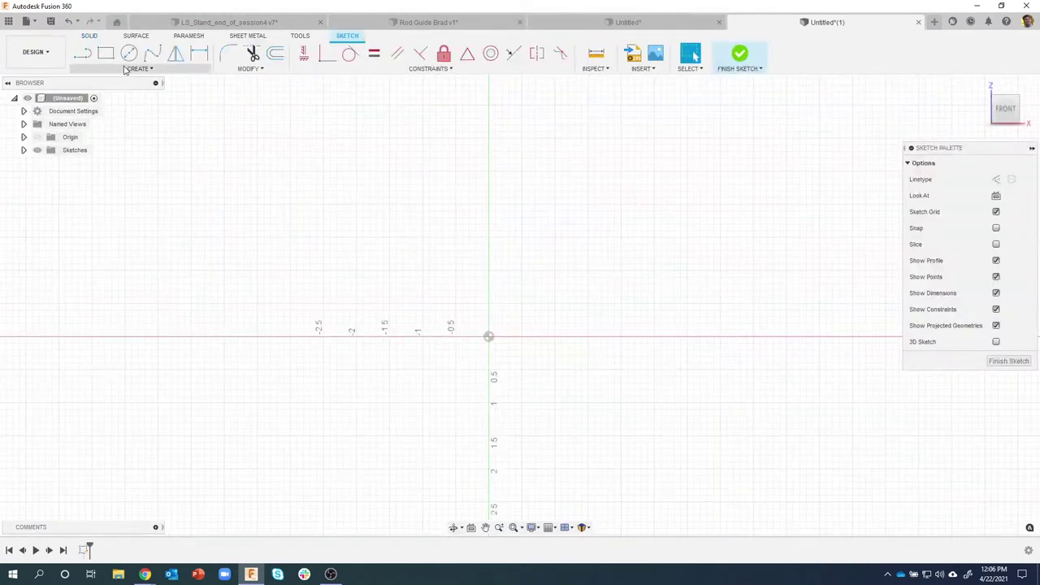
Step: Sketch a rectangle about 3.2 by 2 in from the origin, delete its top edge to leave an open U, and finish the sketch
{"action": "left_click", "coordinate": [105, 54]}
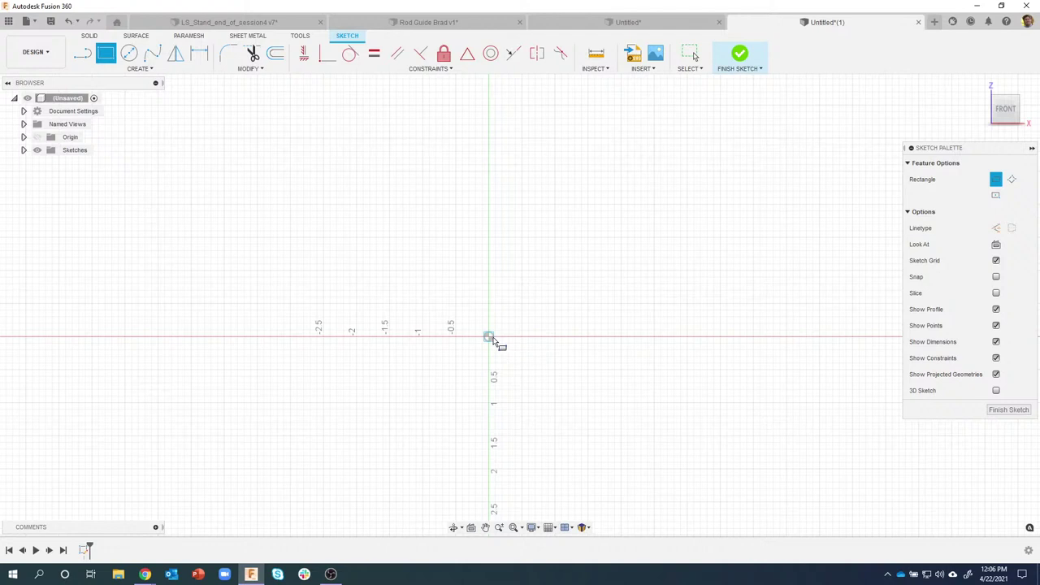
{"action": "left_click", "coordinate": [488, 336]}
{"action": "left_click", "coordinate": [703, 202]}
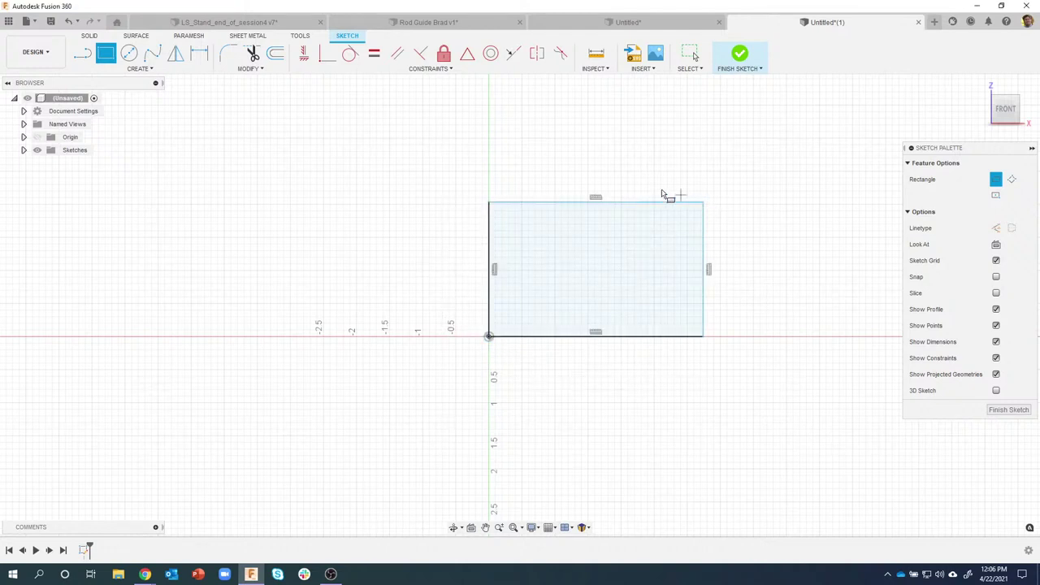
{"action": "key", "text": "Escape"}
{"action": "left_click", "coordinate": [623, 203]}
{"action": "key", "text": "Delete"}
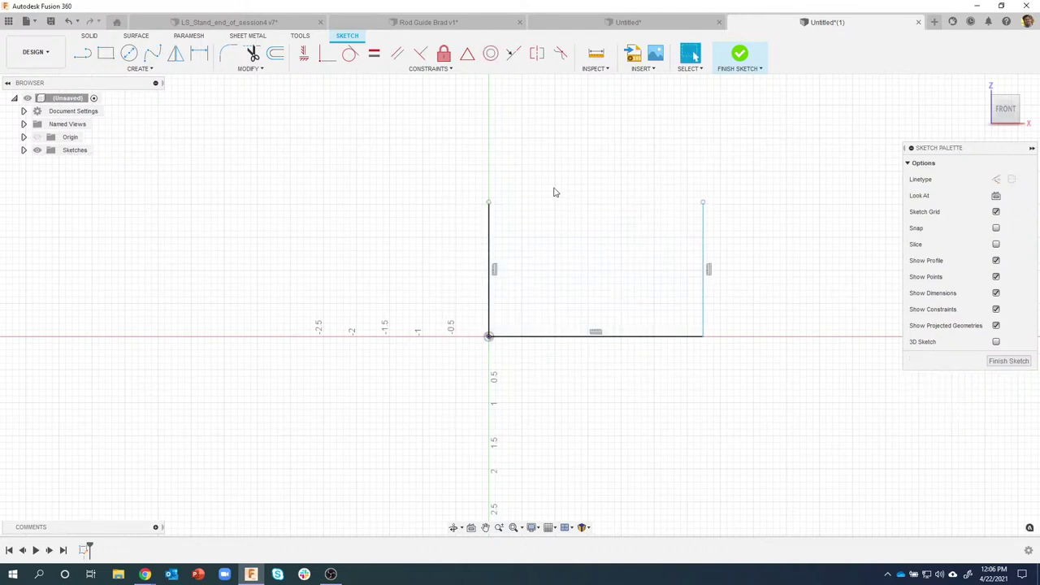
{"action": "left_click", "coordinate": [742, 51]}
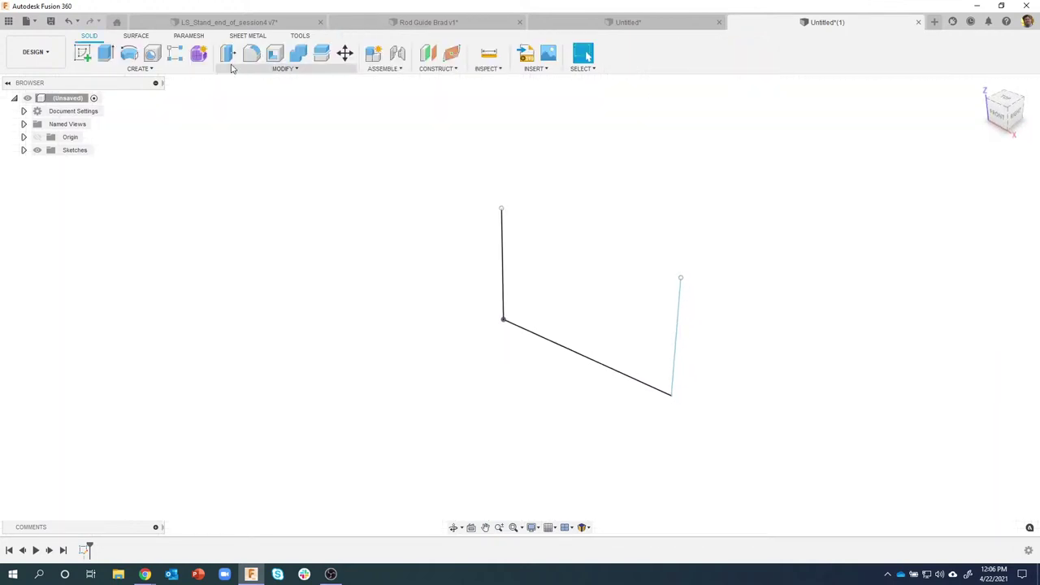
Step: Thin-extrude the open U-shaped profile about 2.39 in with a 0.1 in wall thickness as a new body
{"action": "left_click", "coordinate": [105, 54]}
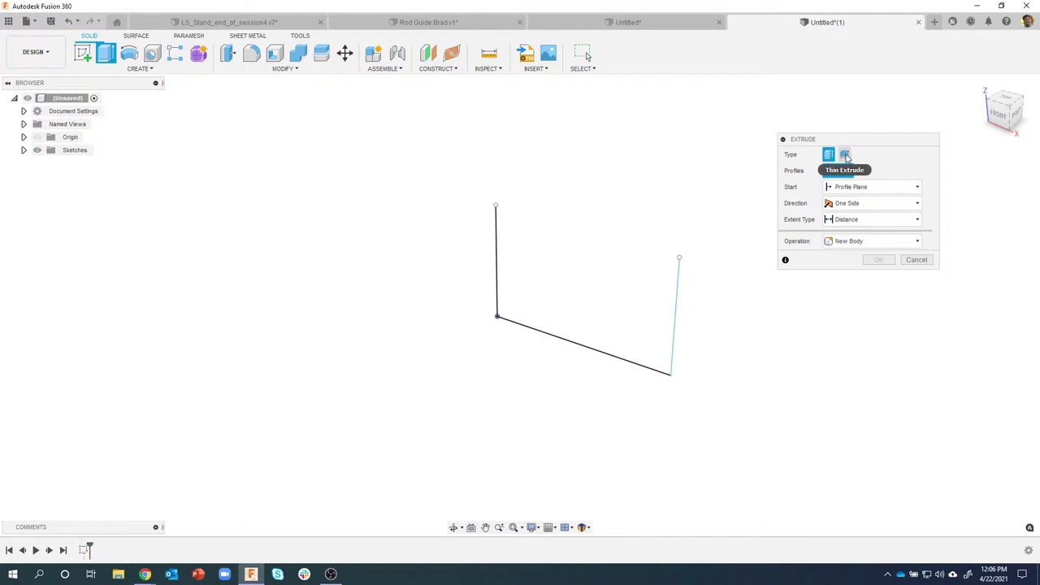
{"action": "left_click", "coordinate": [846, 156]}
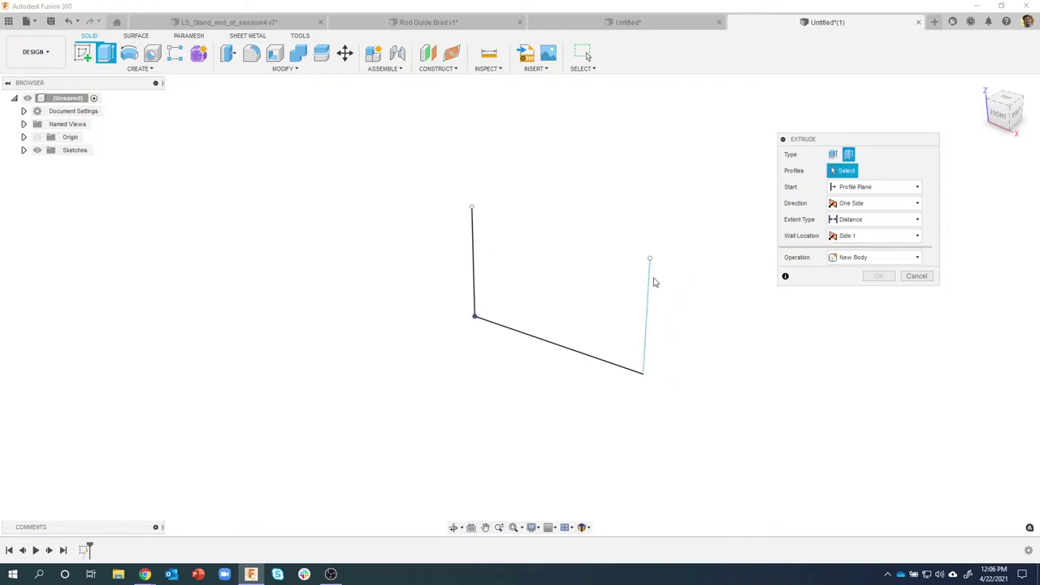
{"action": "left_click", "coordinate": [650, 282]}
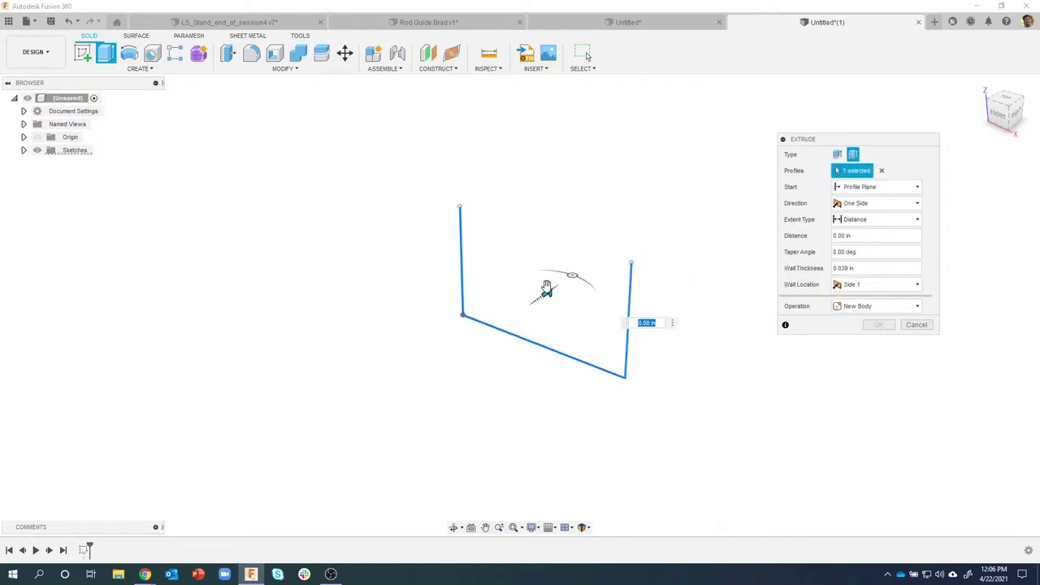
{"action": "left_click_drag", "start_coordinate": [546, 287], "coordinate": [625, 233]}
{"action": "middle_click_drag", "start_coordinate": [633, 240], "coordinate": [400, 265], "text": "shift"}
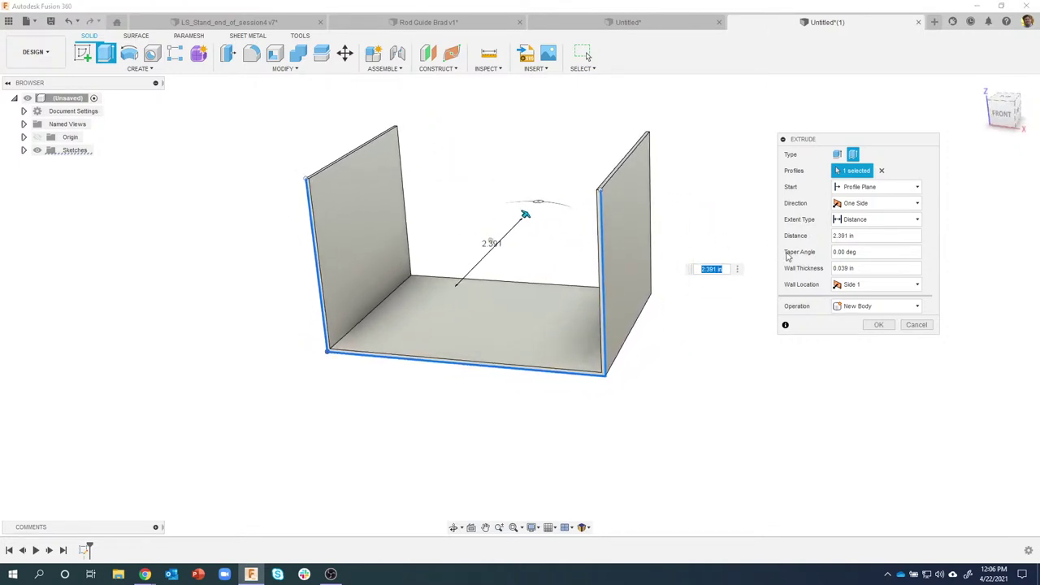
{"action": "left_click", "coordinate": [834, 266]}
{"action": "type", "text": "1"}
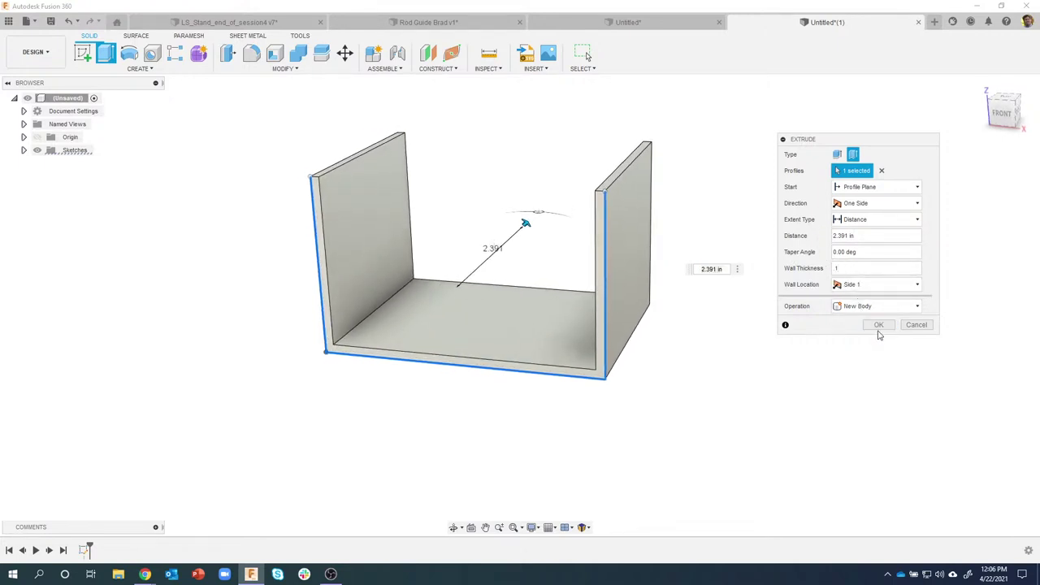
{"action": "left_click", "coordinate": [879, 326]}
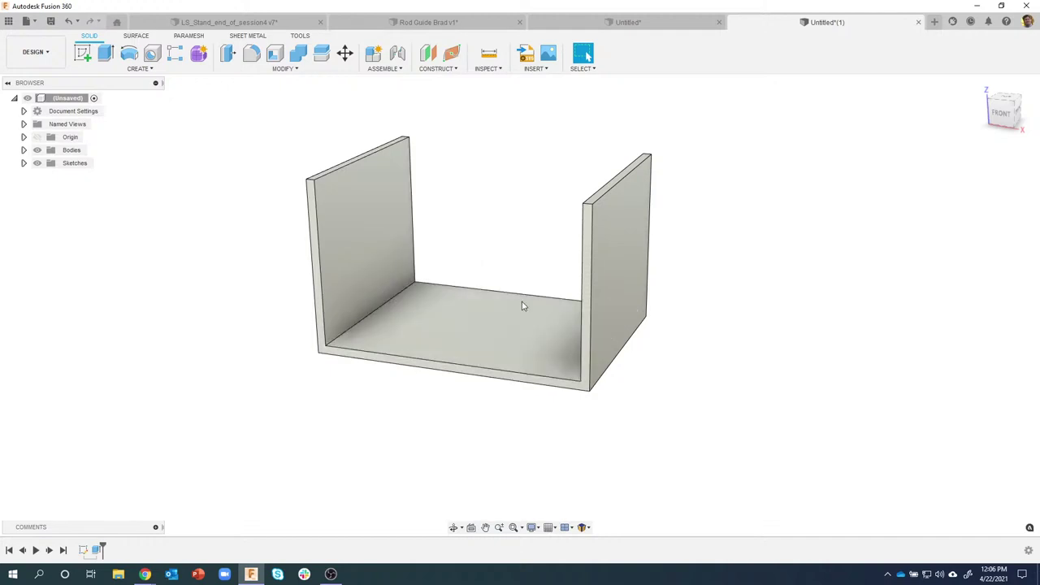
{"action": "middle_click_drag", "start_coordinate": [582, 330], "coordinate": [620, 382], "text": "shift"}
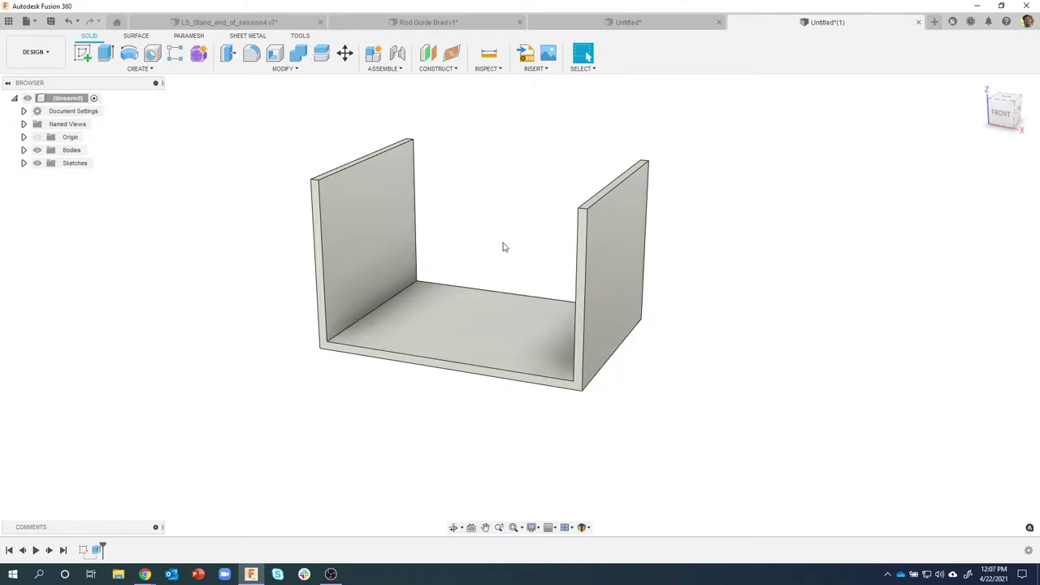
Step: Start a sketch on the outer face of the U channel's right side wall
{"action": "middle_click_drag", "start_coordinate": [555, 249], "coordinate": [544, 267], "text": "shift"}
{"action": "left_click", "coordinate": [550, 264]}
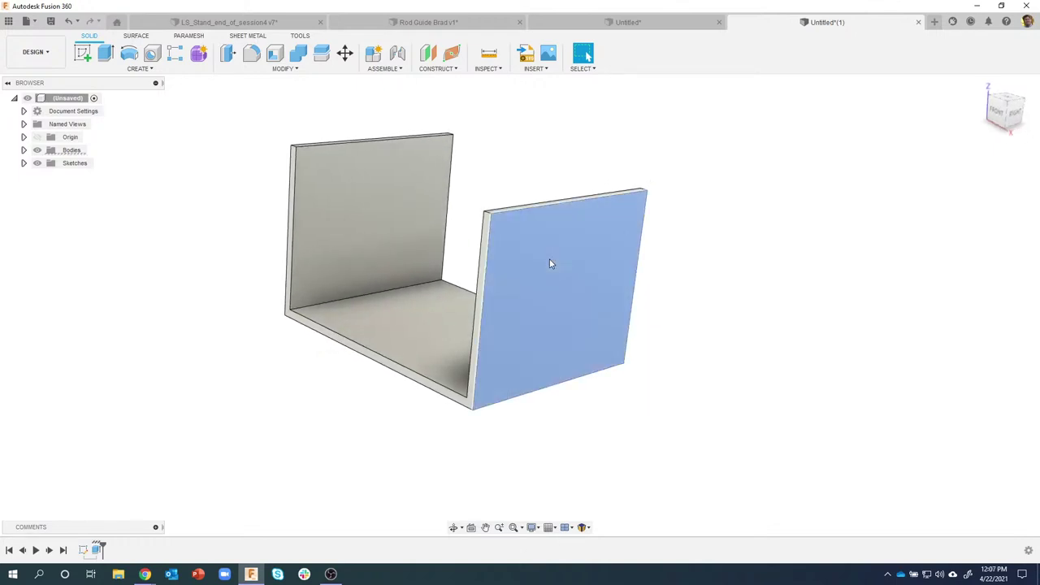
{"action": "right_click", "coordinate": [550, 264]}
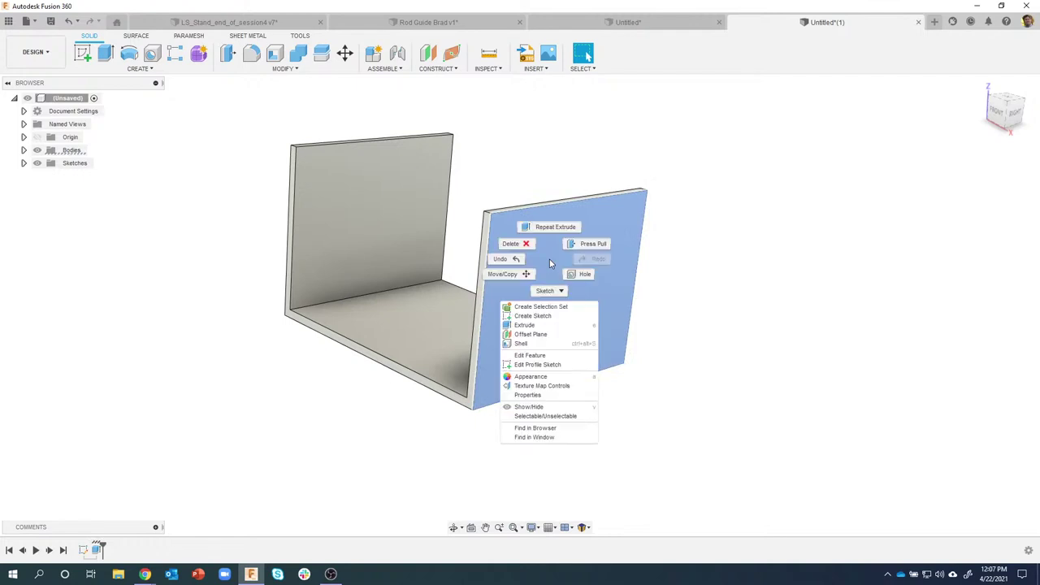
{"action": "left_click", "coordinate": [534, 316]}
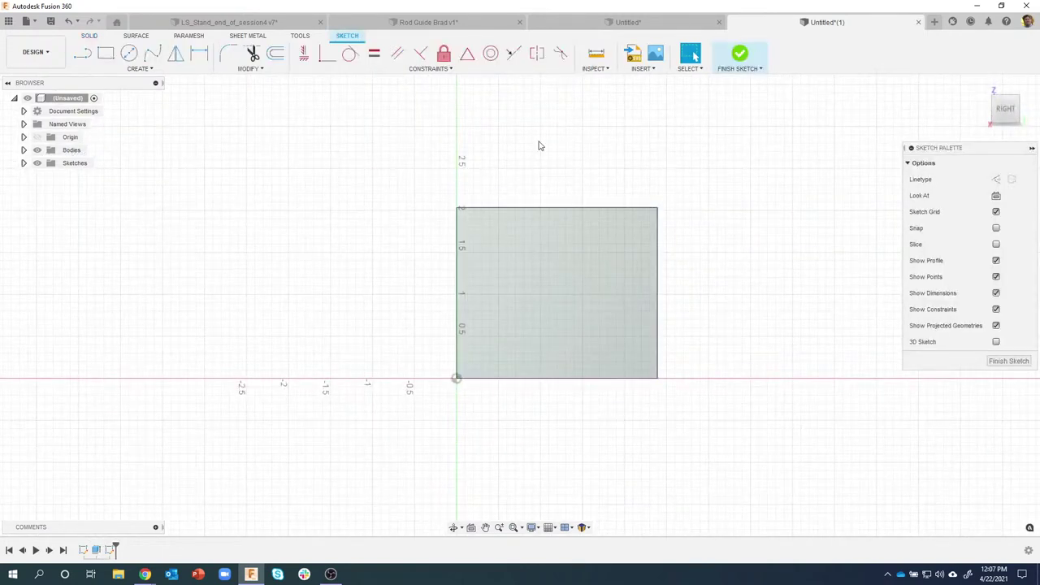
Step: Place a sketch text frame about 1.5 by 1.1 in on the side wall's face
{"action": "left_click", "coordinate": [139, 69]}
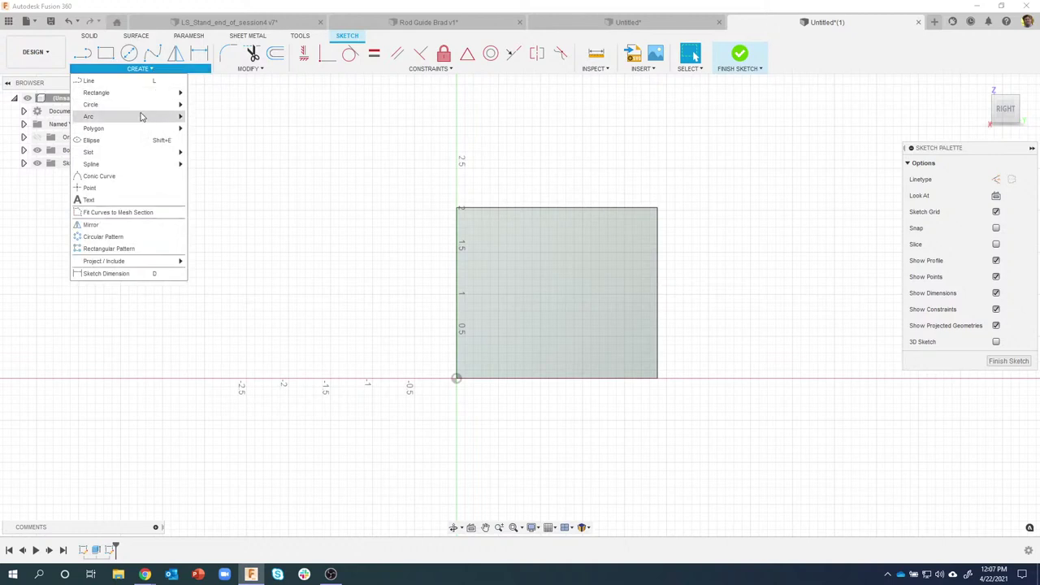
{"action": "left_click", "coordinate": [89, 200]}
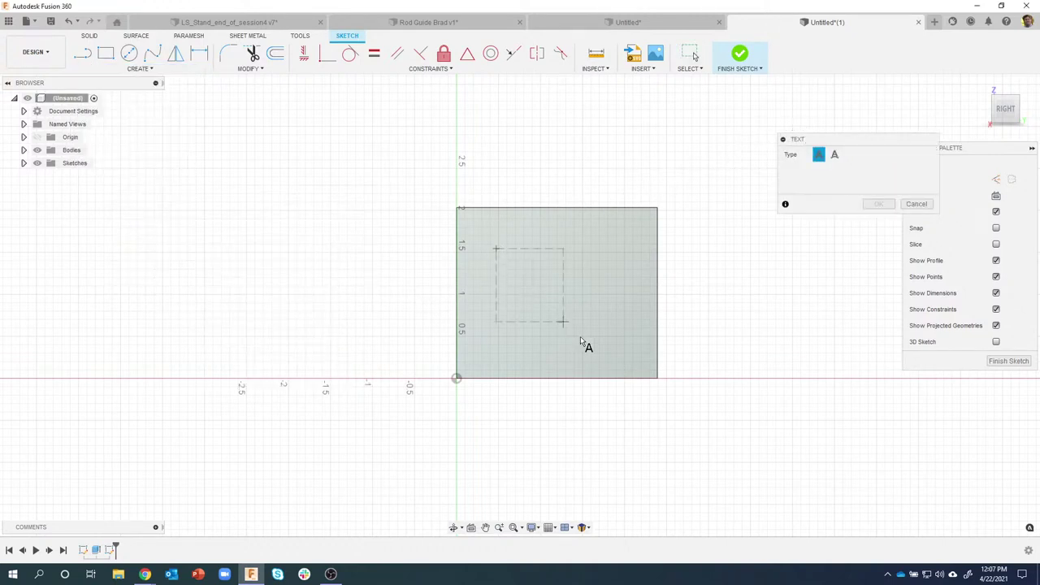
{"action": "left_click", "coordinate": [624, 342]}
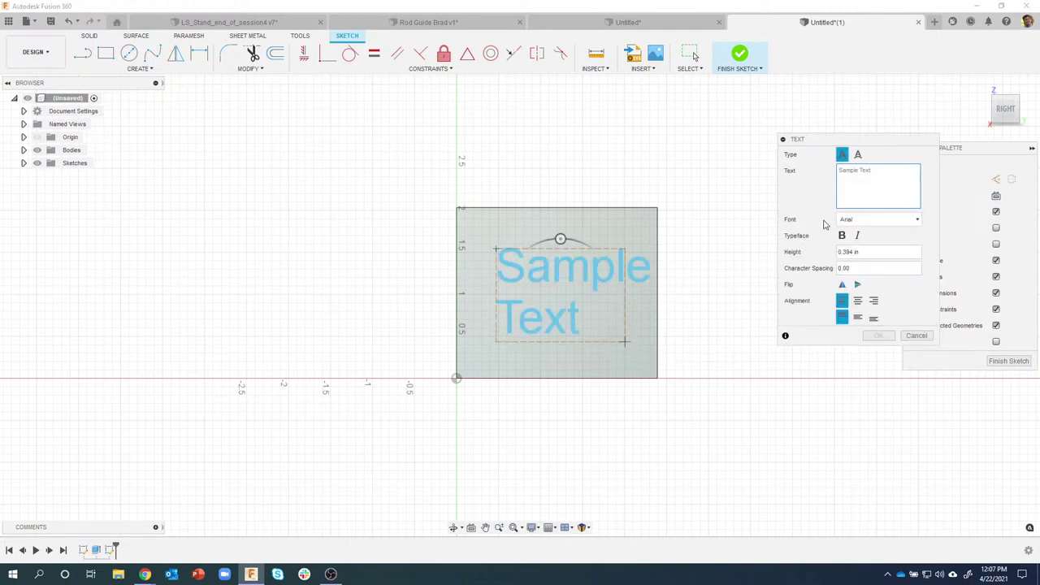
Step: Browse the fonts available for the sketch text on the side wall, and discard the text without creating it
{"action": "left_click", "coordinate": [859, 222]}
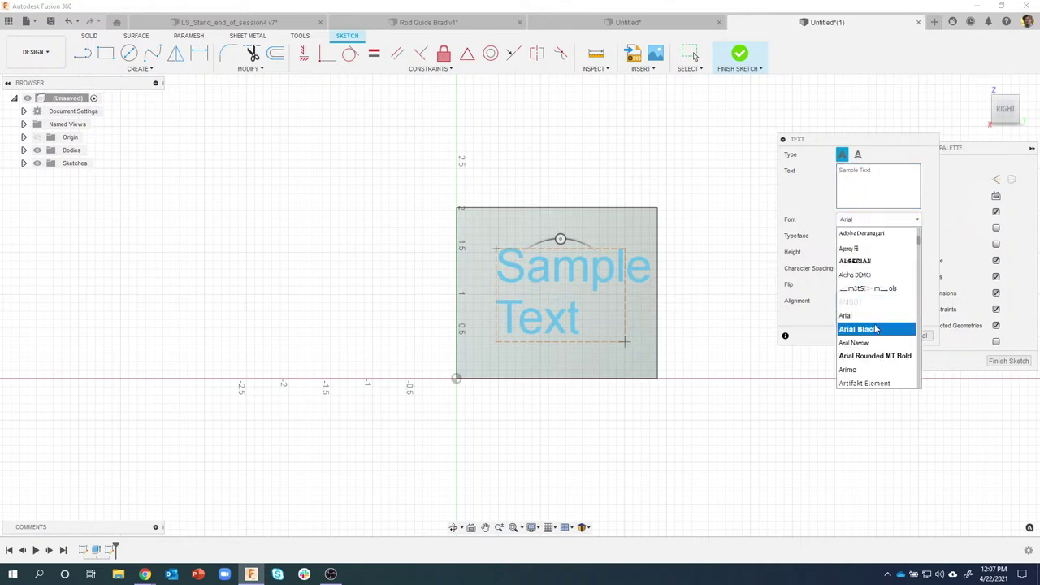
{"action": "scroll", "coordinate": [876, 328], "scroll_direction": "down", "scroll_amount": 2}
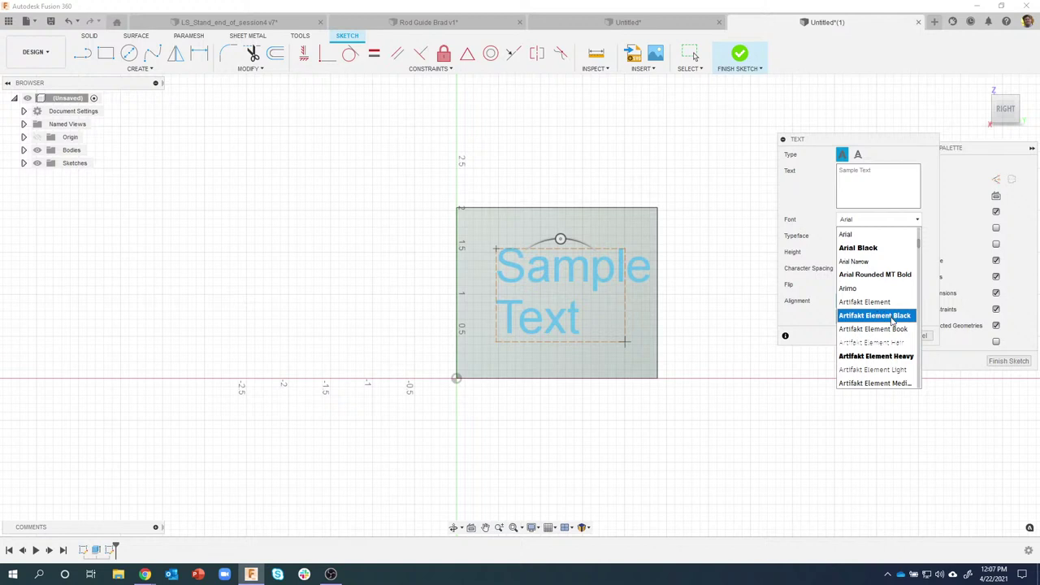
{"action": "scroll", "coordinate": [891, 323], "scroll_direction": "down", "scroll_amount": 4}
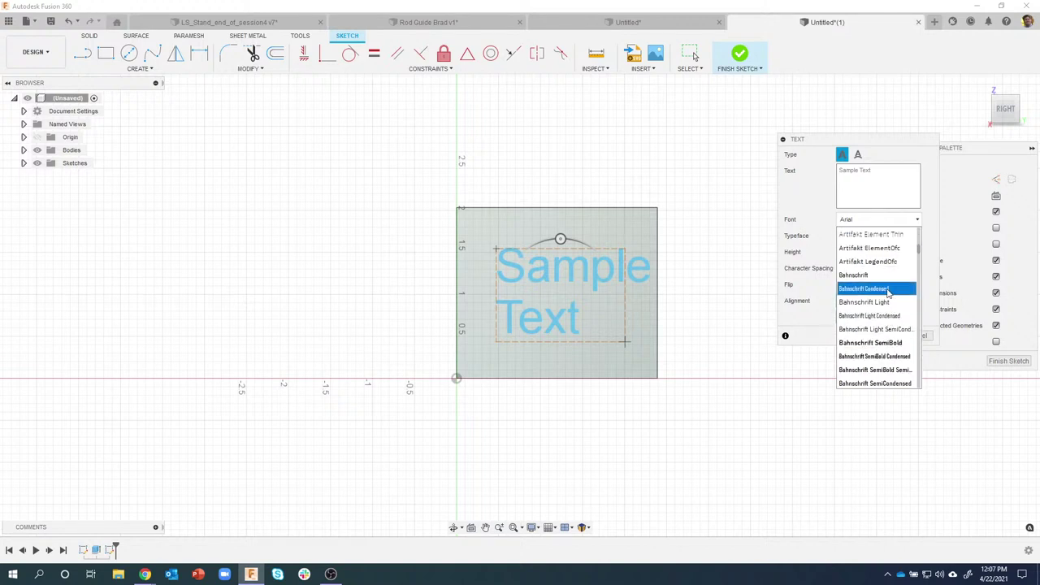
{"action": "scroll", "coordinate": [888, 309], "scroll_direction": "down", "scroll_amount": 4}
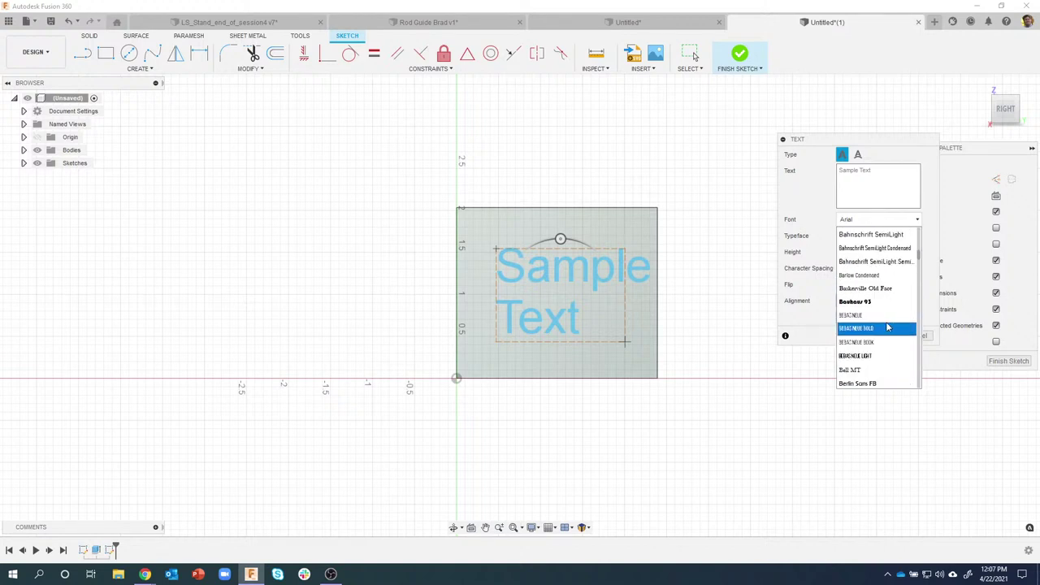
{"action": "scroll", "coordinate": [888, 328], "scroll_direction": "down", "scroll_amount": 5}
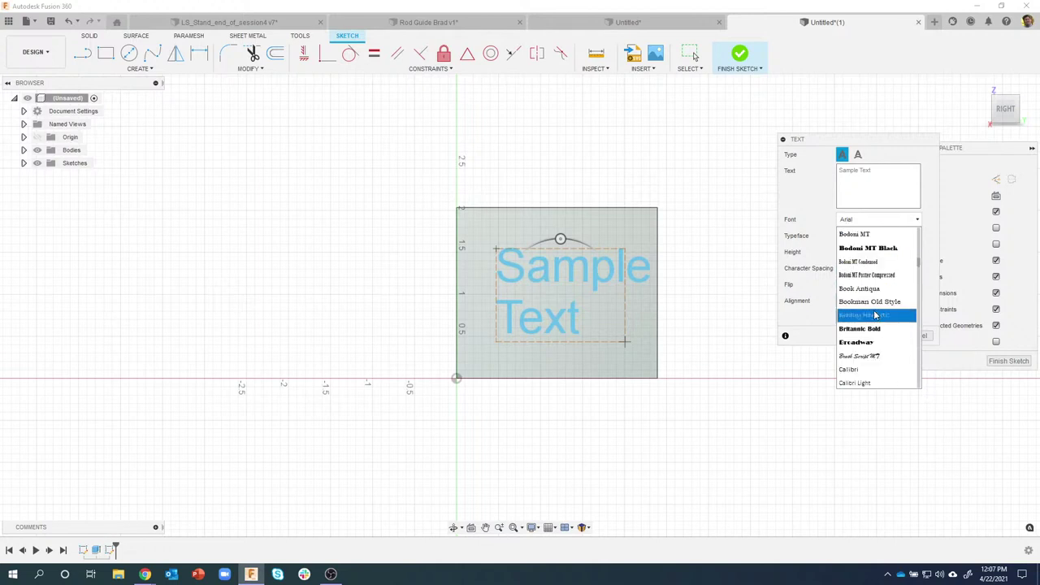
{"action": "scroll", "coordinate": [875, 315], "scroll_direction": "down", "scroll_amount": 2}
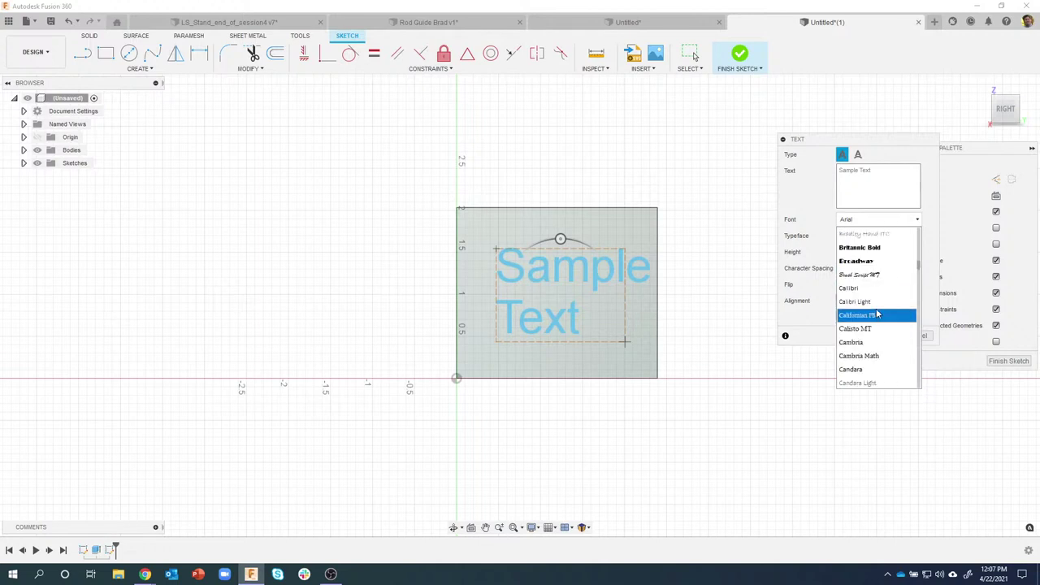
{"action": "left_click", "coordinate": [845, 221]}
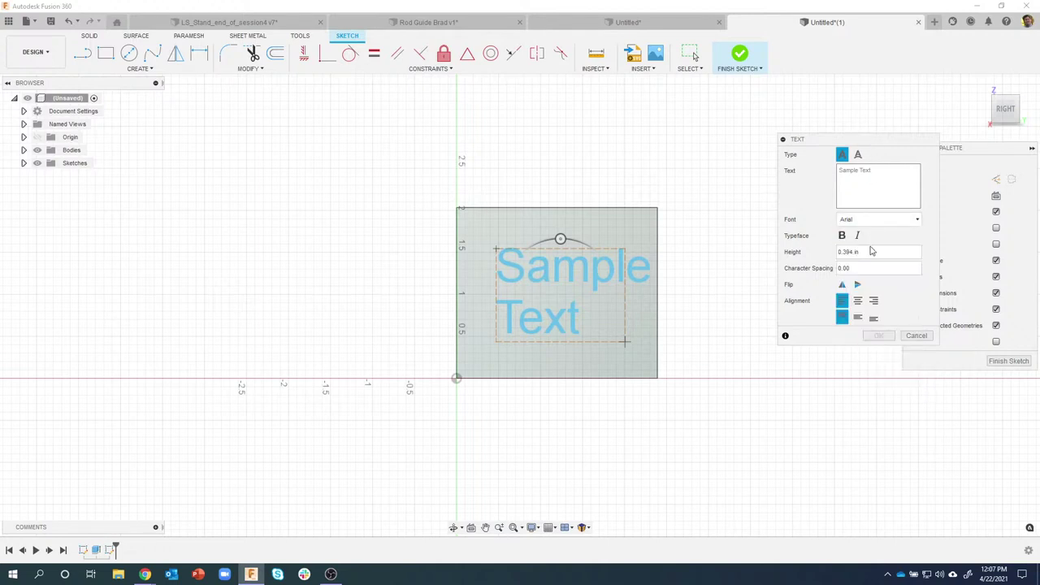
{"action": "left_click", "coordinate": [916, 336]}
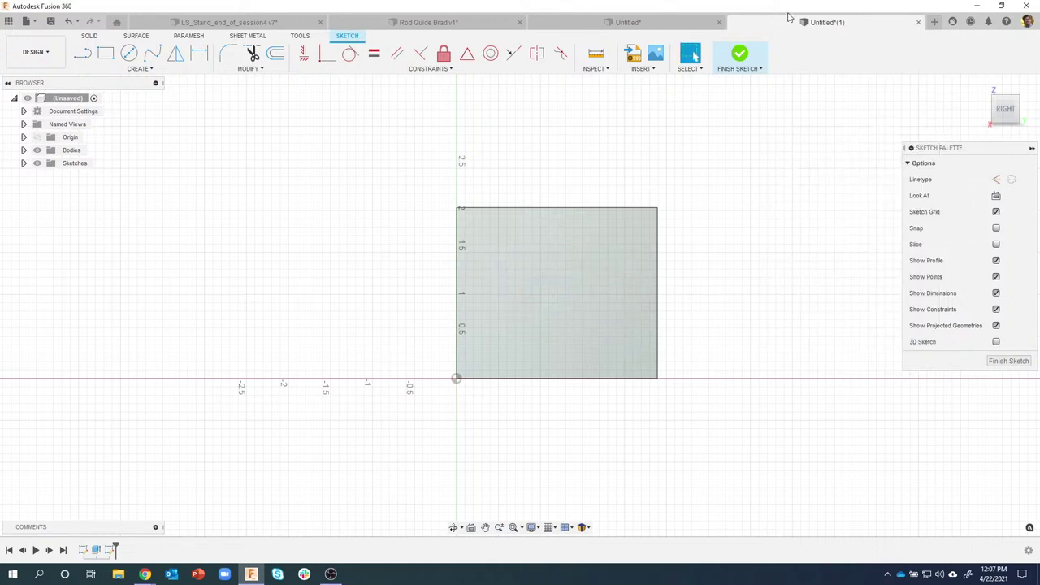
Step: Close both untitled designs and the Rod Guide Brad design without saving their changes
{"action": "left_click", "coordinate": [918, 22]}
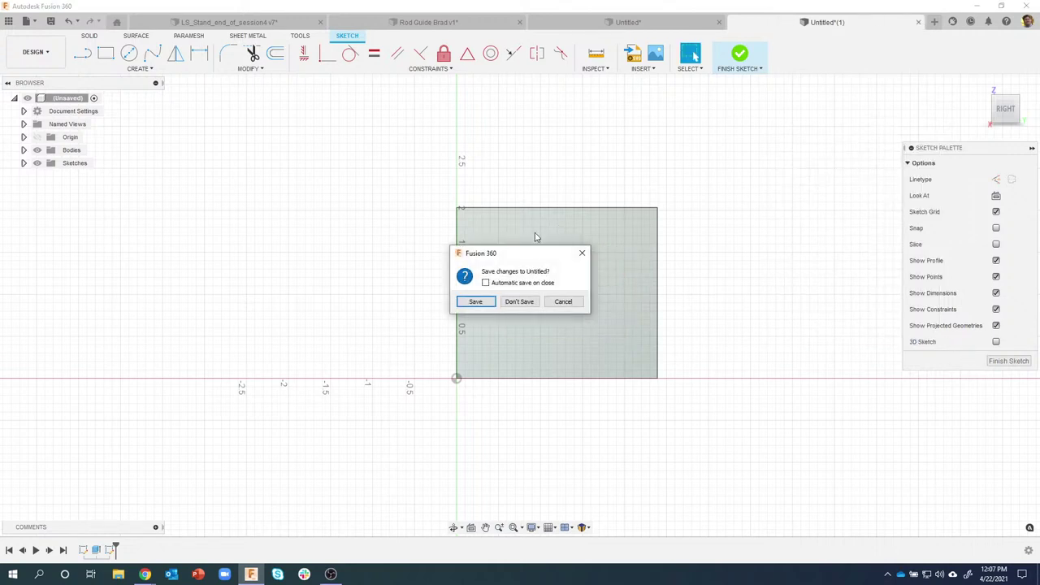
{"action": "left_click", "coordinate": [518, 301]}
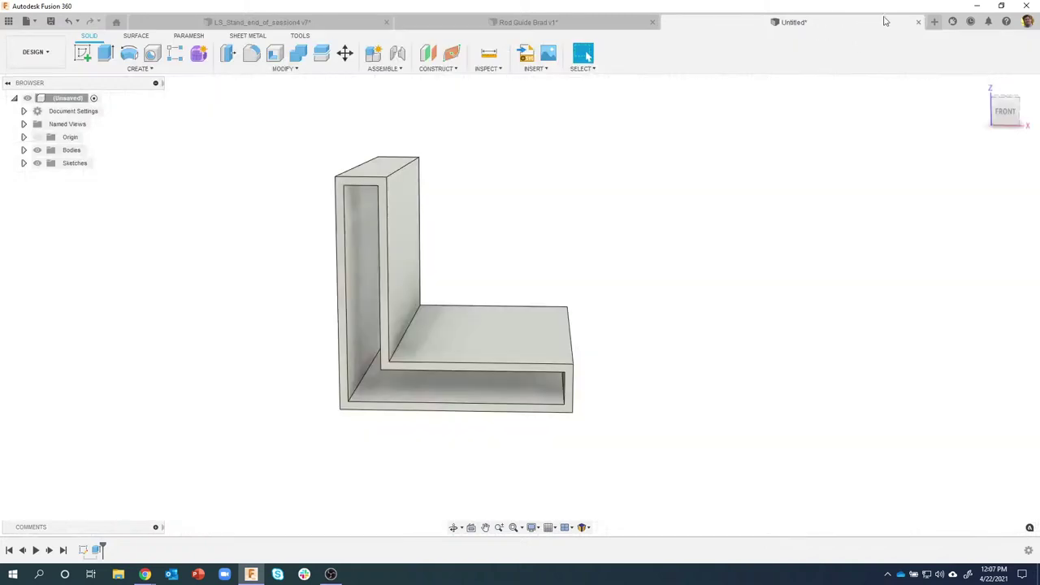
{"action": "left_click", "coordinate": [919, 22]}
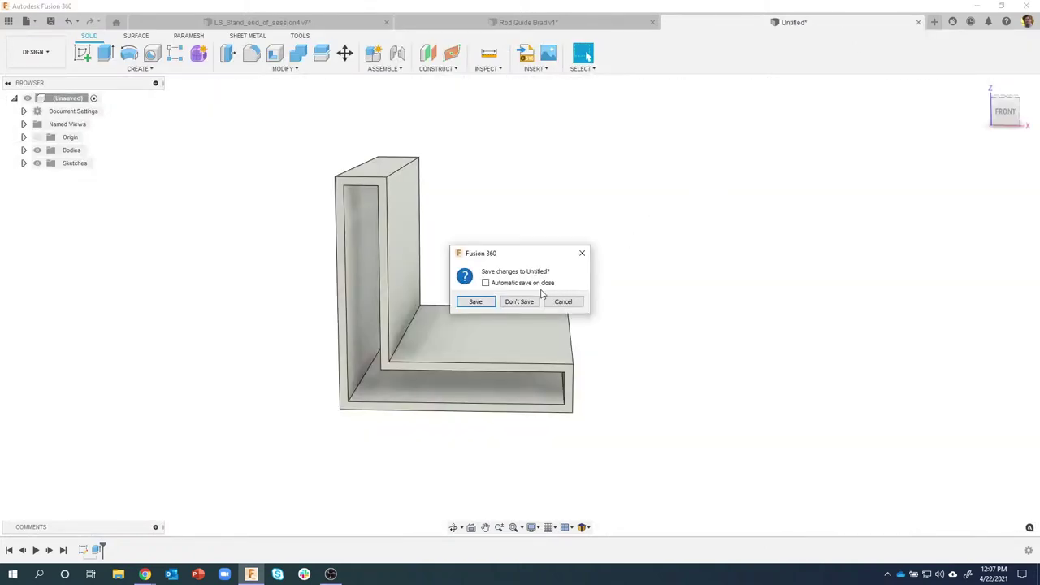
{"action": "left_click", "coordinate": [519, 301]}
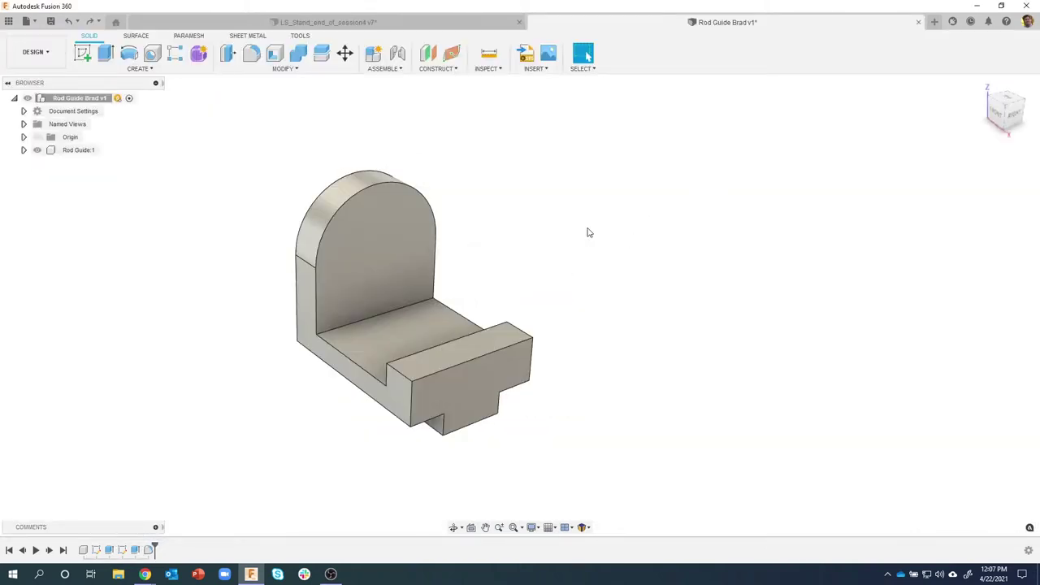
{"action": "left_click", "coordinate": [919, 22]}
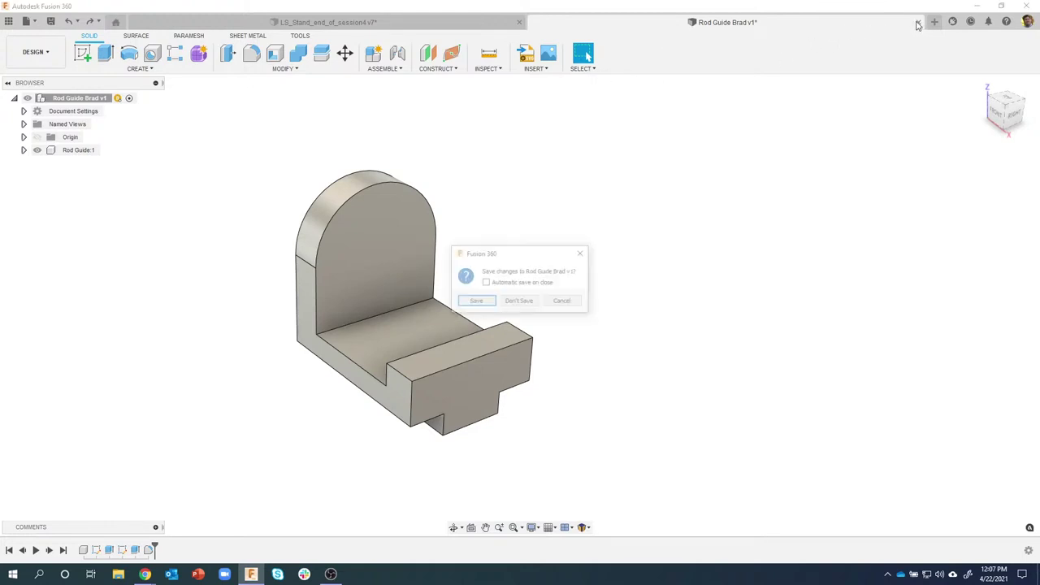
{"action": "left_click", "coordinate": [521, 301]}
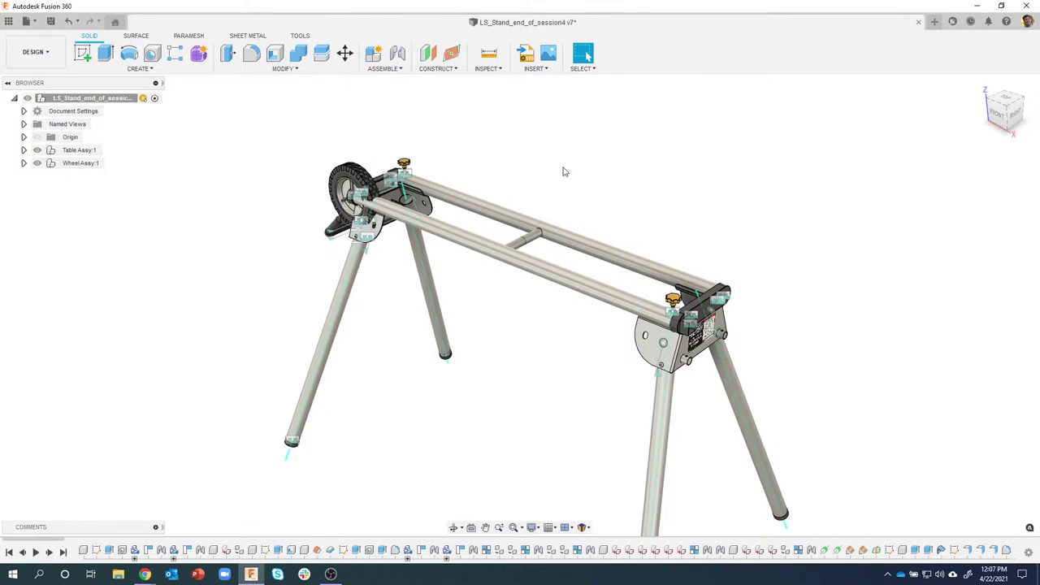
Step: Hide the Table Assy component and show the origin planes beside the wheel in the LS_Stand design
{"action": "scroll", "coordinate": [341, 151], "scroll_direction": "up", "scroll_amount": 5}
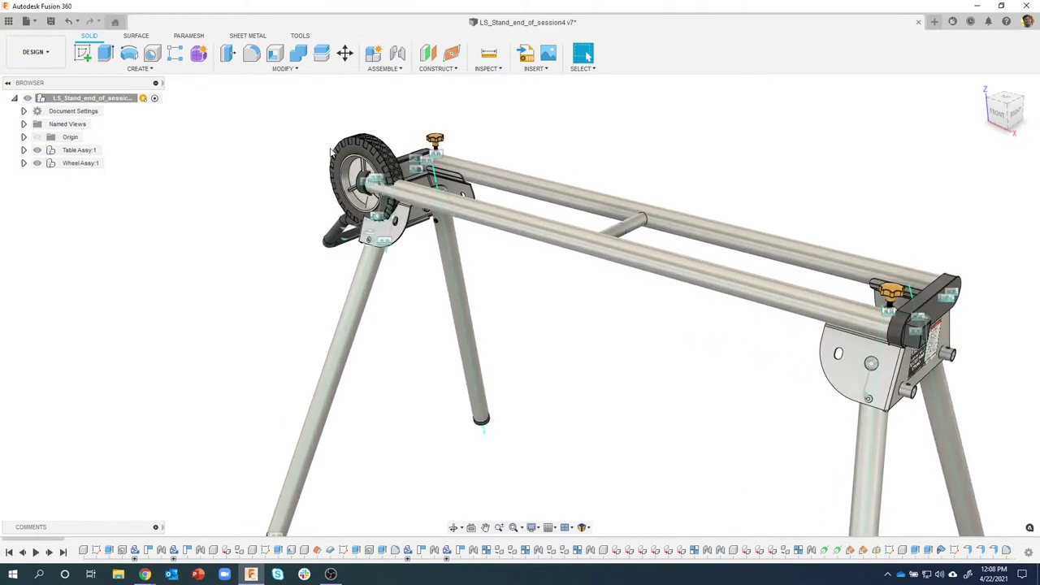
{"action": "scroll", "coordinate": [340, 151], "scroll_direction": "up", "scroll_amount": 3}
{"action": "middle_click_drag", "start_coordinate": [274, 195], "coordinate": [342, 243], "text": "shift"}
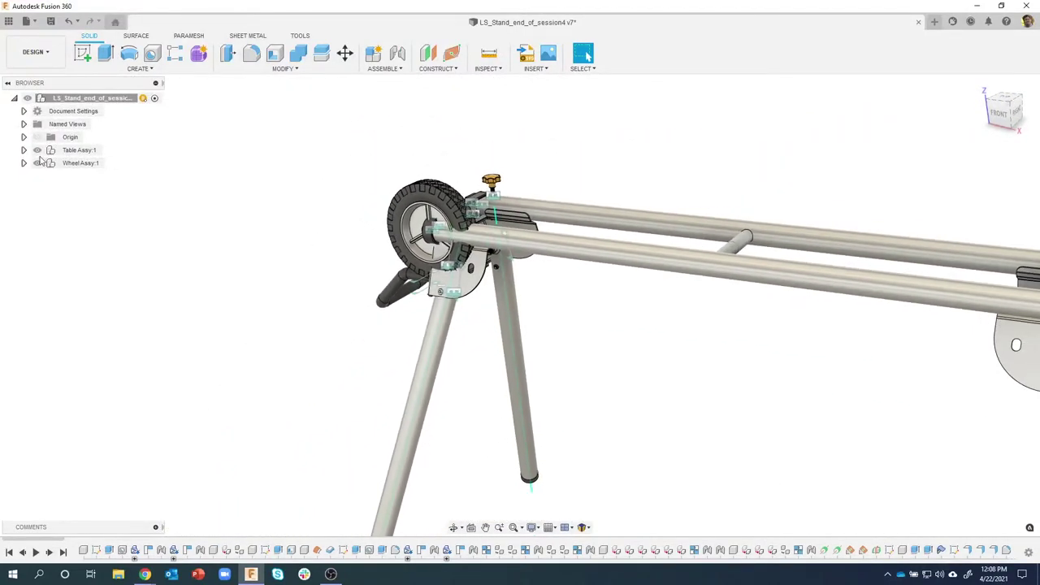
{"action": "left_click", "coordinate": [36, 150]}
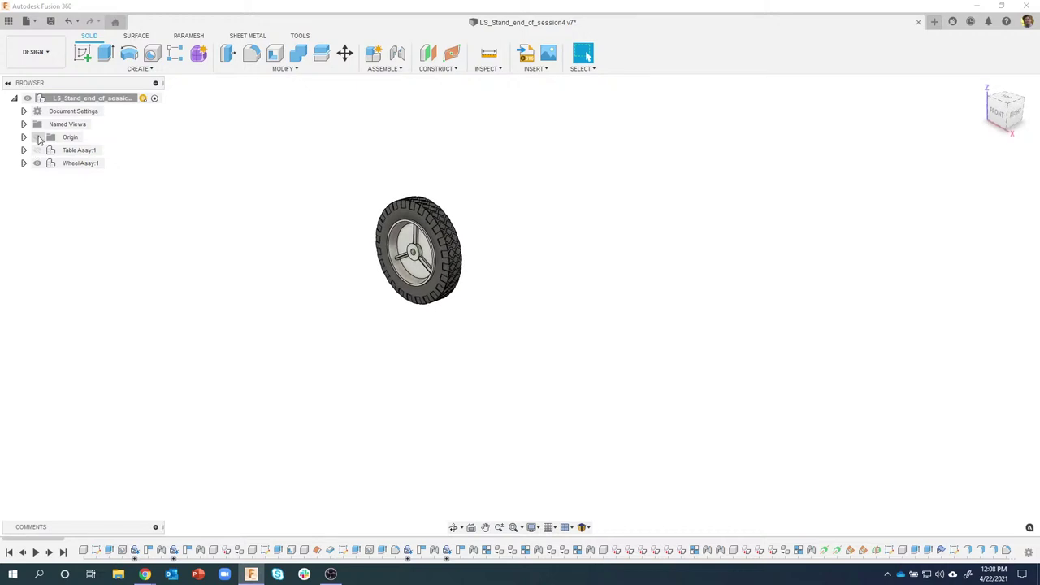
{"action": "left_click", "coordinate": [37, 137]}
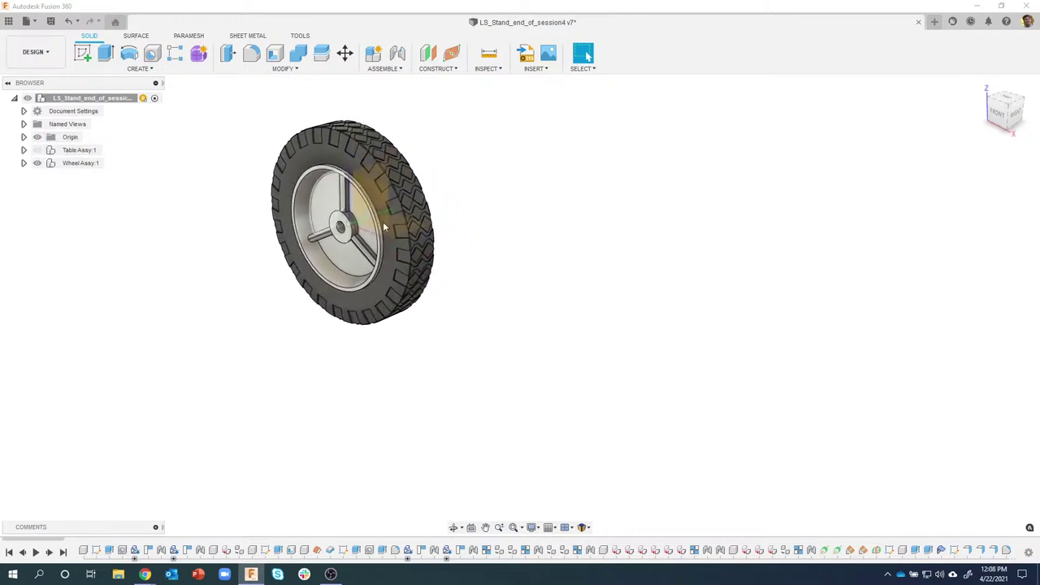
{"action": "middle_click_drag", "start_coordinate": [382, 221], "coordinate": [325, 268], "text": "shift"}
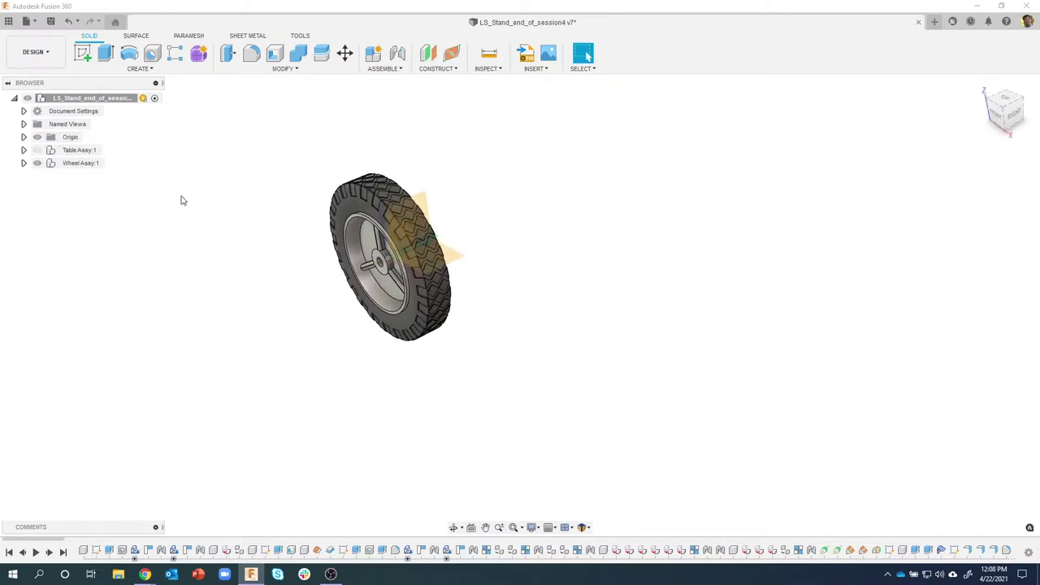
{"action": "middle_click_drag", "start_coordinate": [182, 201], "coordinate": [151, 195], "text": "shift"}
Step: Show the Table Assy component again and hide the origin planes
{"action": "left_click", "coordinate": [44, 151]}
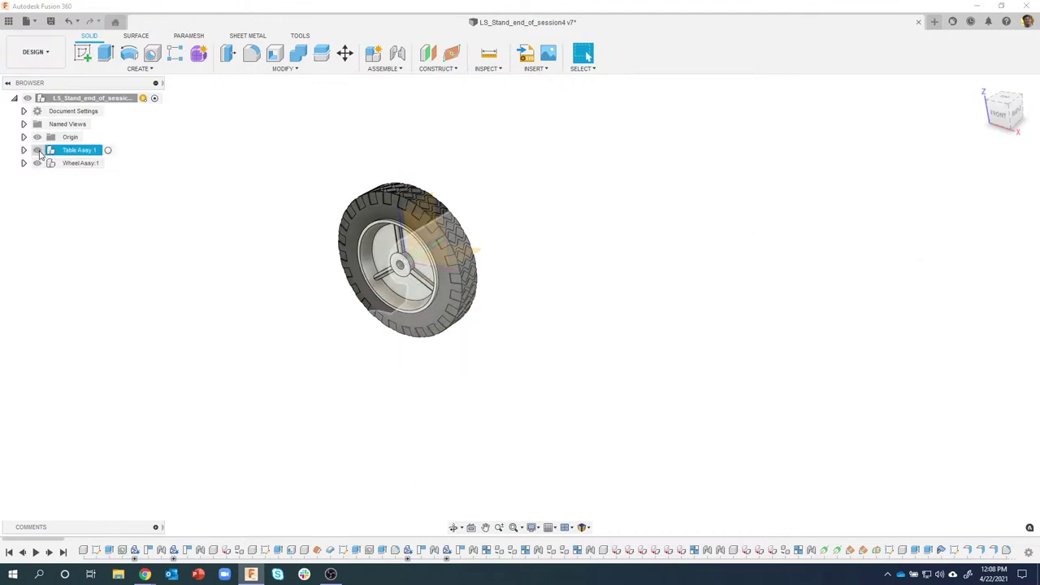
{"action": "left_click", "coordinate": [37, 151]}
{"action": "left_click", "coordinate": [107, 233]}
{"action": "scroll", "coordinate": [174, 297], "scroll_direction": "down", "scroll_amount": 3}
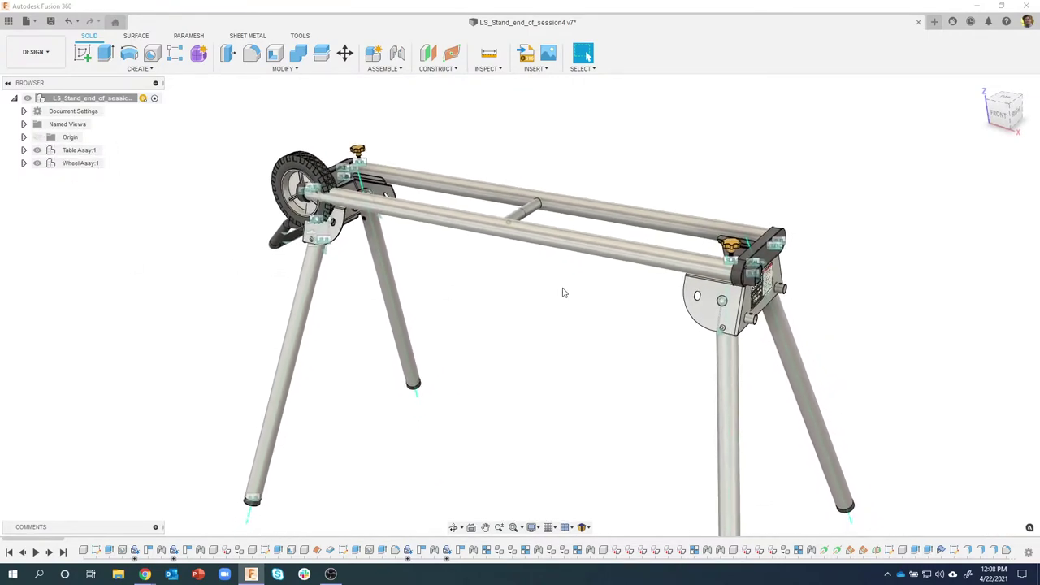
Step: Turn off the visibility of all joints in the stand assembly using the Object Visibility display settings
{"action": "middle_click_drag", "start_coordinate": [635, 366], "coordinate": [700, 313], "text": "shift"}
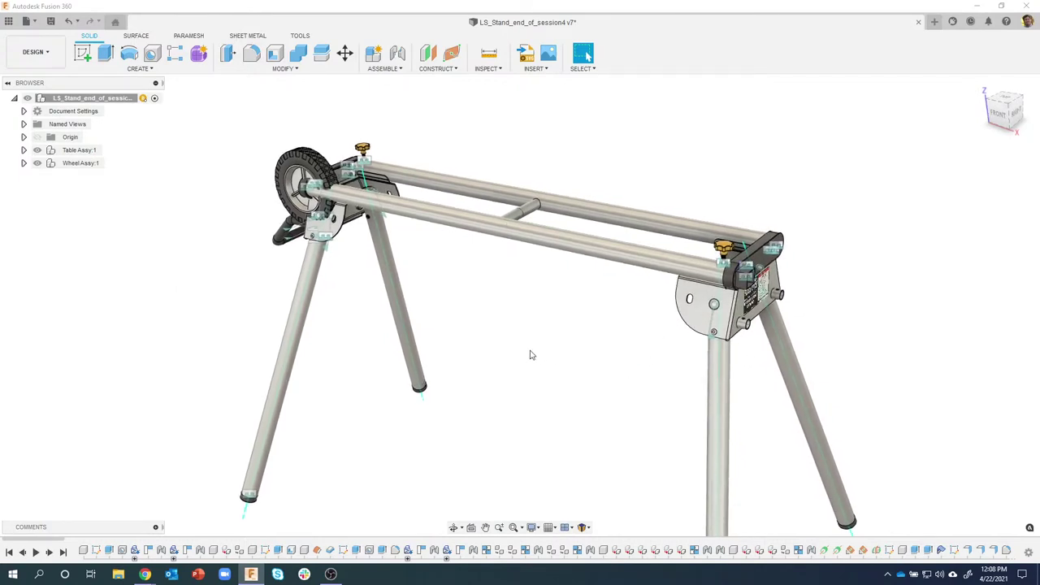
{"action": "middle_click_drag", "start_coordinate": [530, 355], "coordinate": [652, 372], "text": "shift"}
{"action": "scroll", "coordinate": [653, 372], "scroll_direction": "up", "scroll_amount": 3}
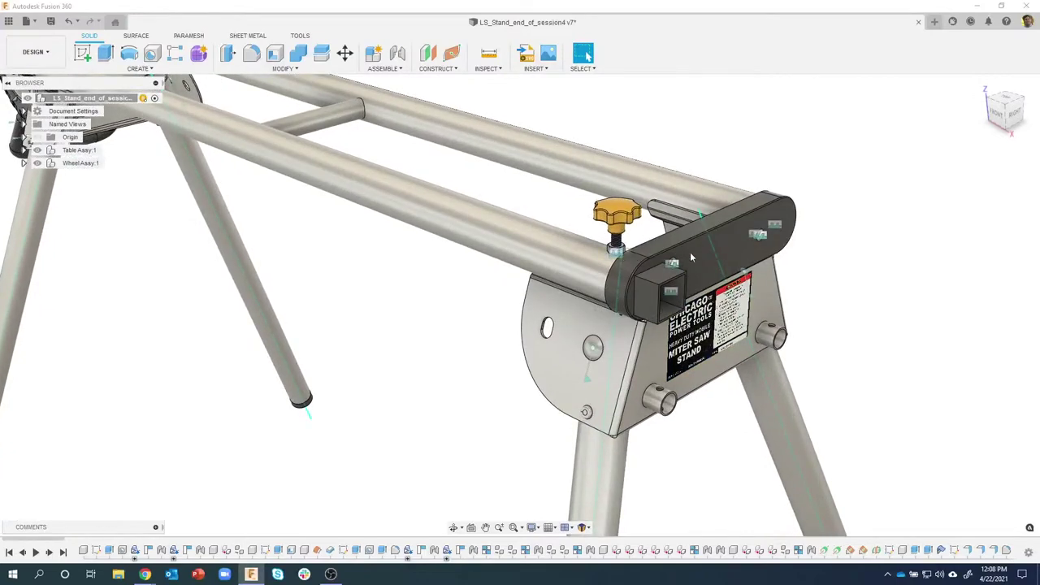
{"action": "middle_click_drag", "start_coordinate": [690, 252], "coordinate": [737, 230], "text": "shift"}
{"action": "scroll", "coordinate": [737, 229], "scroll_direction": "down", "scroll_amount": 5}
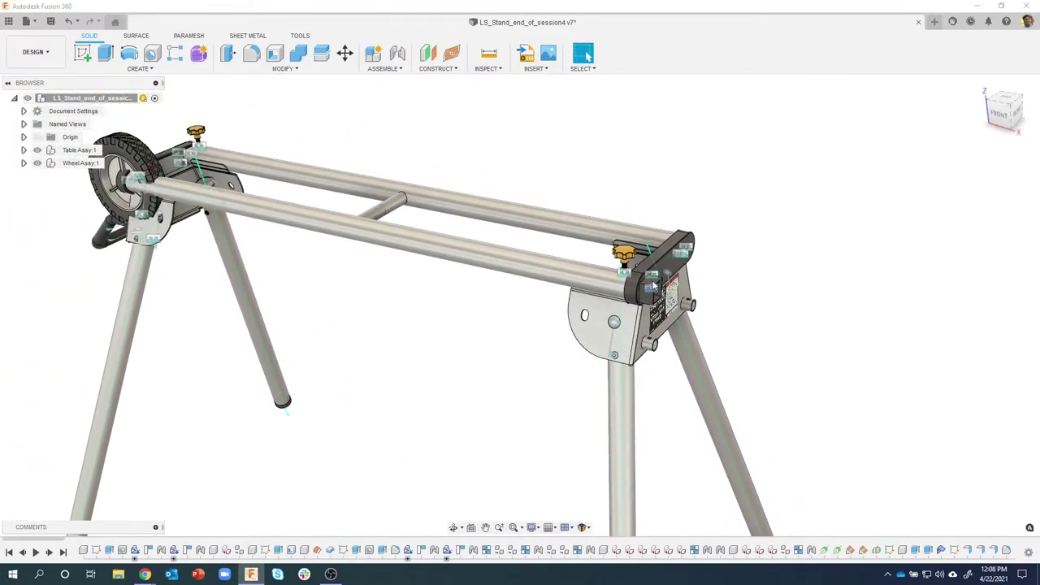
{"action": "middle_click_drag", "start_coordinate": [638, 274], "coordinate": [546, 276], "text": "shift"}
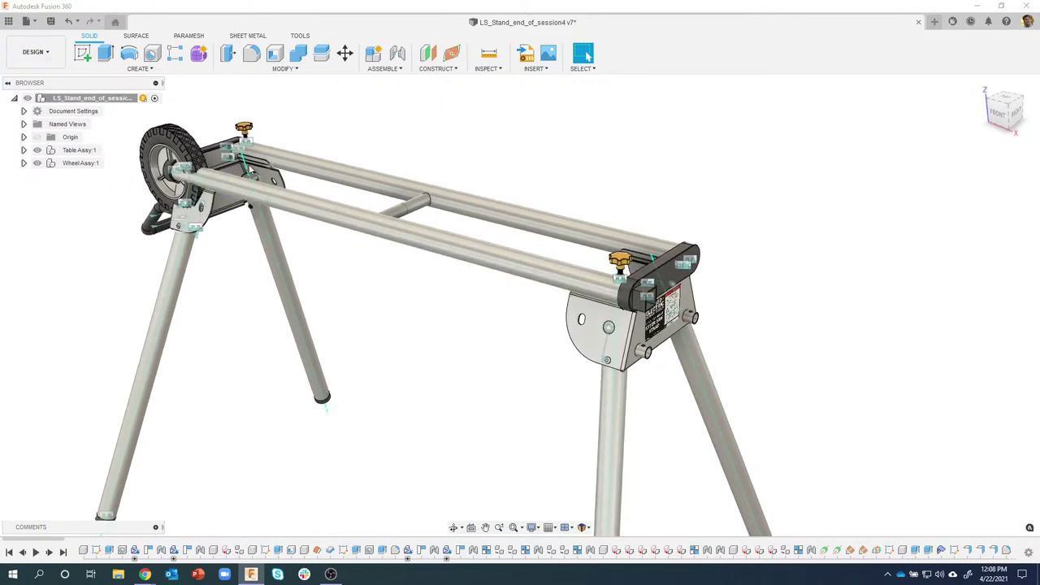
{"action": "middle_click_drag", "start_coordinate": [206, 249], "coordinate": [504, 324], "text": "shift"}
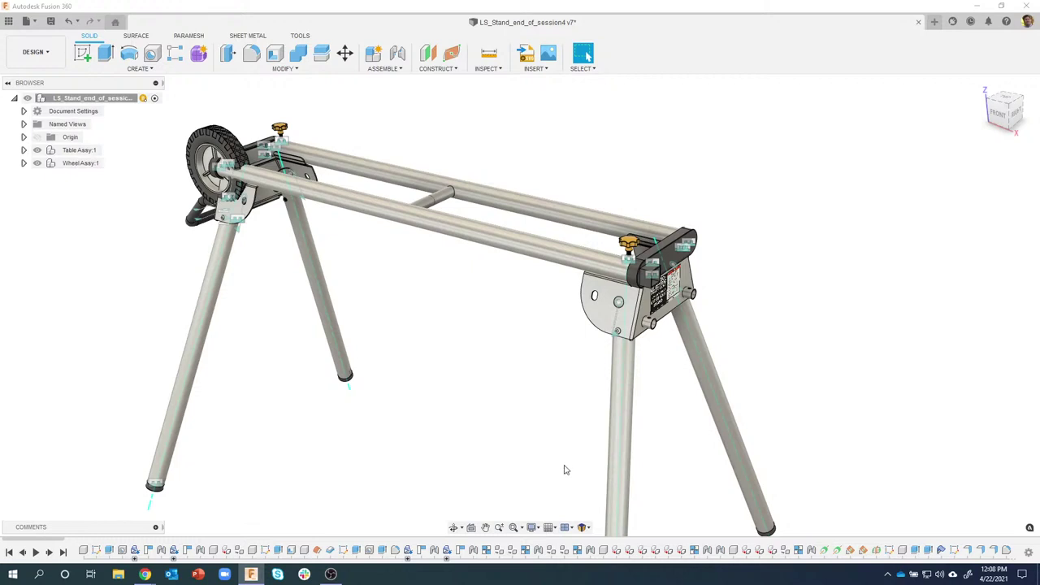
{"action": "left_click", "coordinate": [535, 528]}
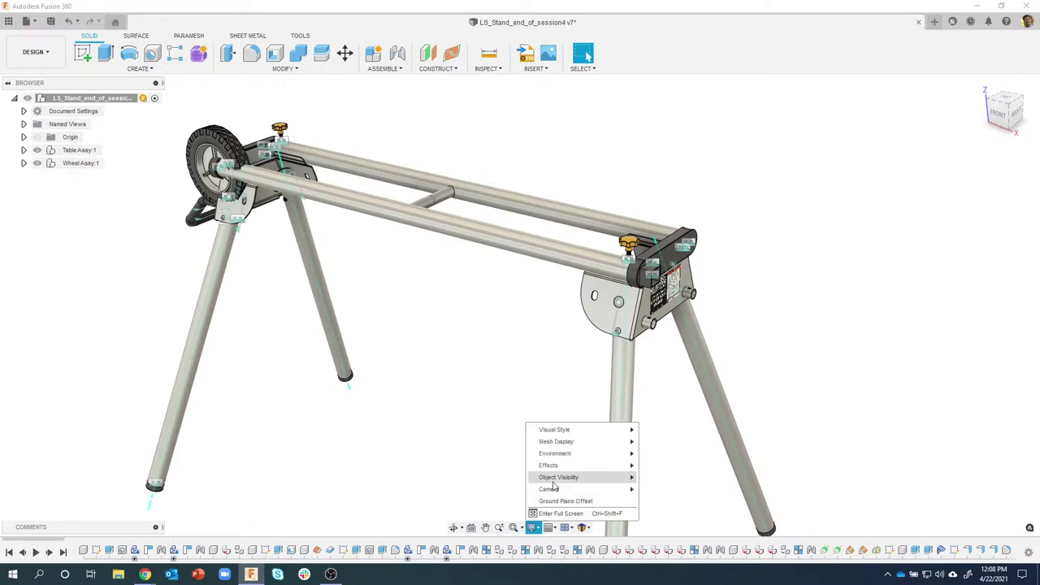
{"action": "mouse_move", "coordinate": [556, 482]}
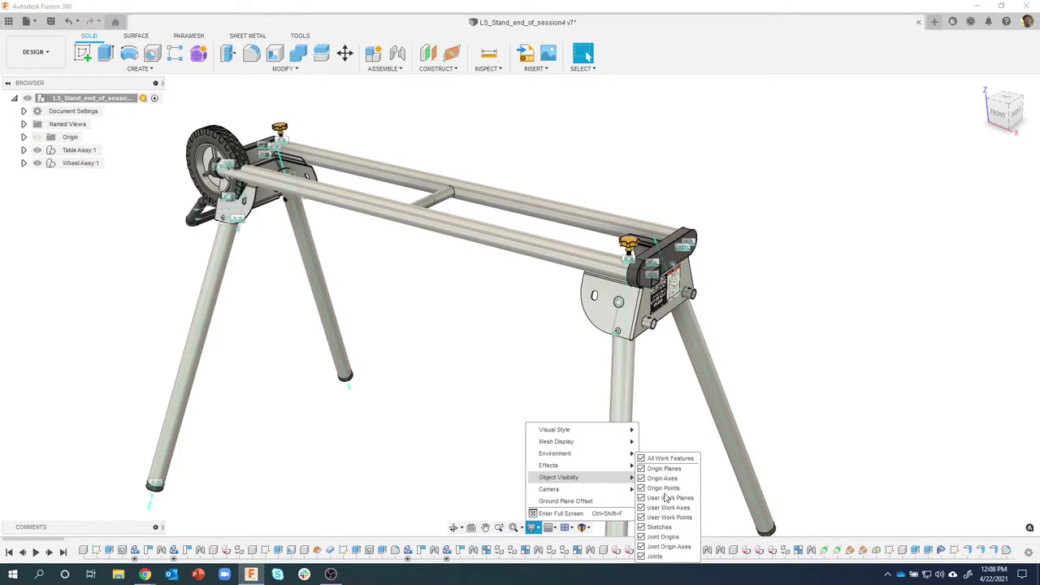
{"action": "left_click", "coordinate": [643, 557]}
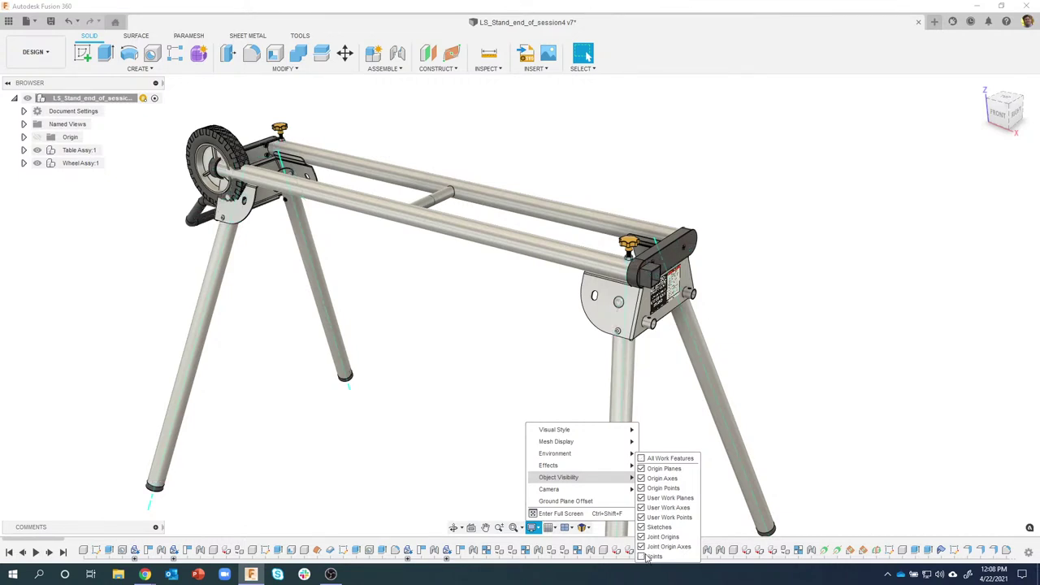
{"action": "left_click", "coordinate": [752, 324]}
Step: Examine the stand without joint symbols, looking closely at the axis line near the knob and end bracket
{"action": "scroll", "coordinate": [759, 304], "scroll_direction": "up", "scroll_amount": 3}
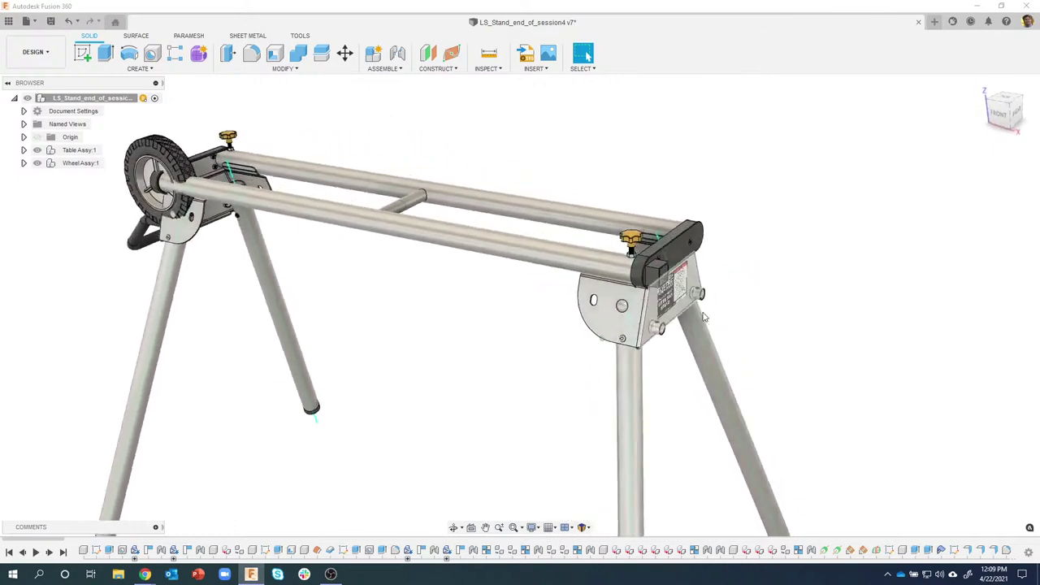
{"action": "scroll", "coordinate": [750, 261], "scroll_direction": "down", "scroll_amount": 3}
{"action": "scroll", "coordinate": [696, 234], "scroll_direction": "up", "scroll_amount": 5}
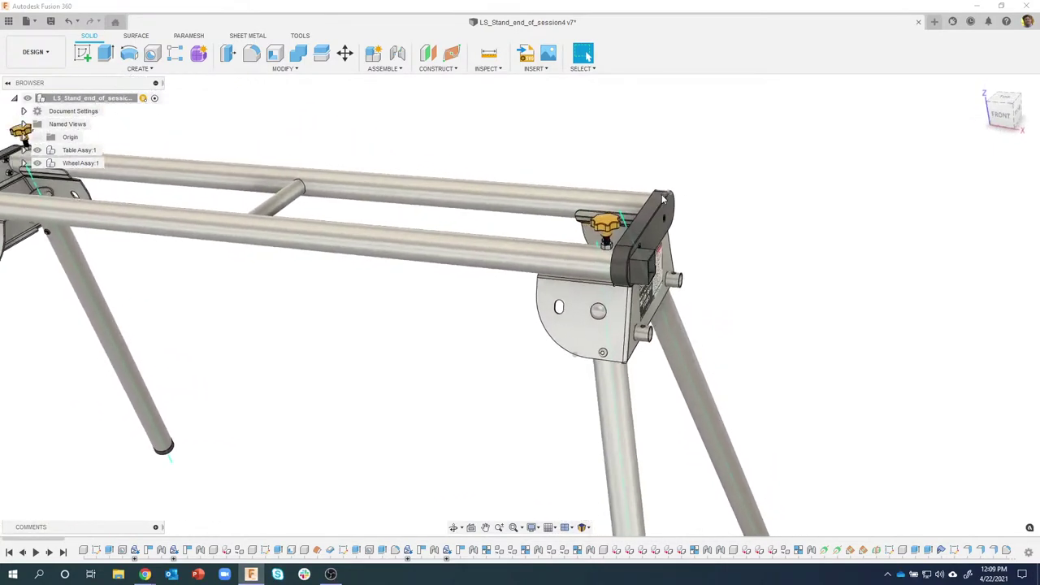
{"action": "scroll", "coordinate": [658, 197], "scroll_direction": "up", "scroll_amount": 5}
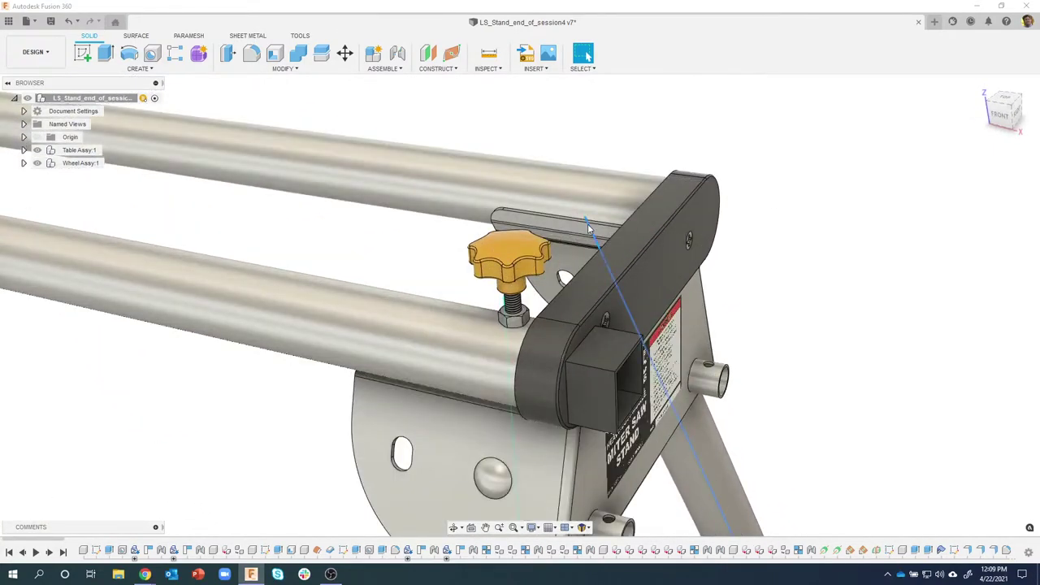
{"action": "scroll", "coordinate": [581, 220], "scroll_direction": "down", "scroll_amount": 4}
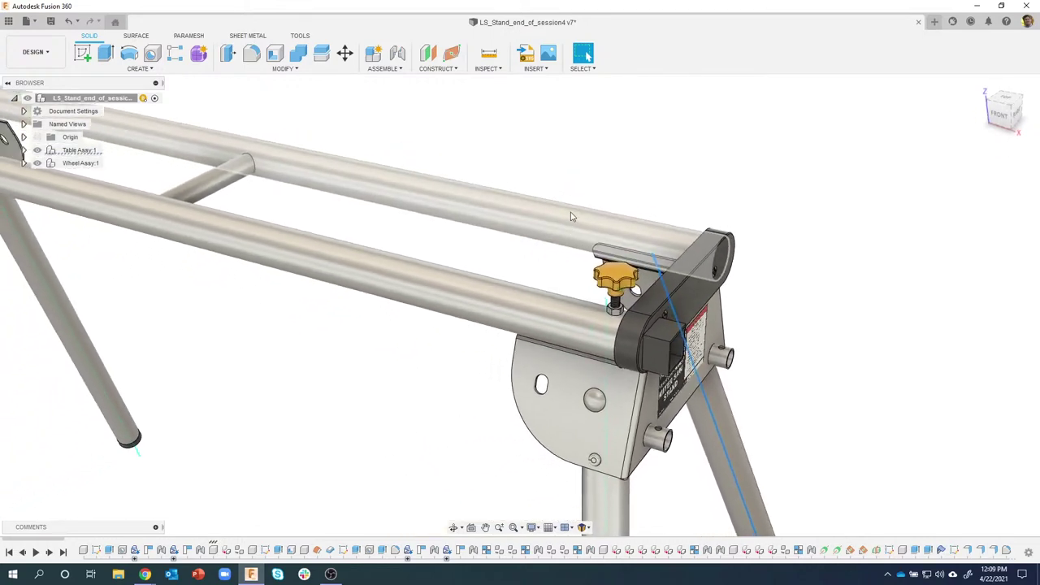
{"action": "scroll", "coordinate": [572, 216], "scroll_direction": "down", "scroll_amount": 4}
{"action": "scroll", "coordinate": [191, 166], "scroll_direction": "up", "scroll_amount": 3}
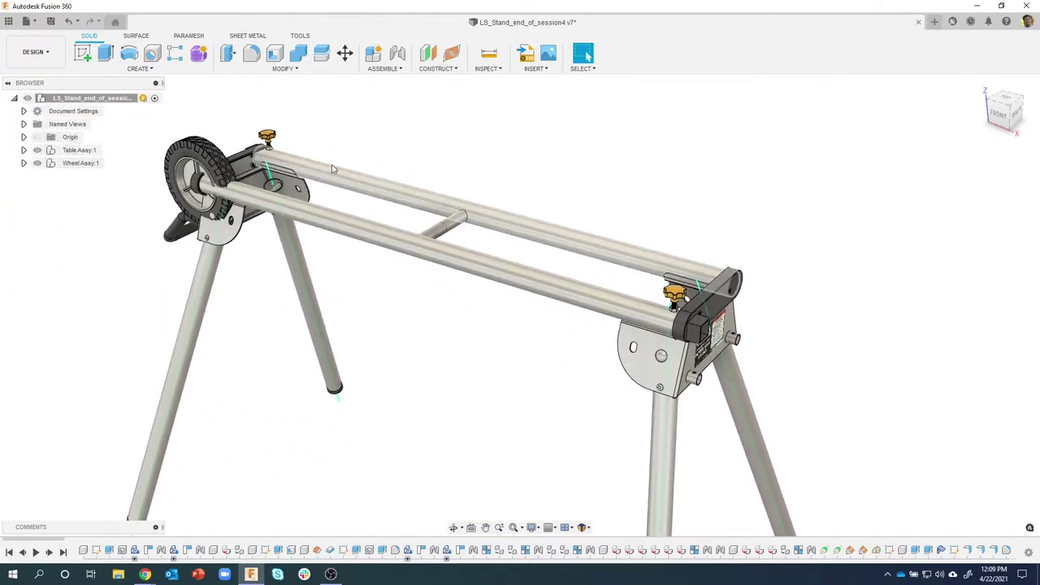
{"action": "scroll", "coordinate": [390, 163], "scroll_direction": "down", "scroll_amount": 4}
{"action": "scroll", "coordinate": [566, 161], "scroll_direction": "up", "scroll_amount": 4}
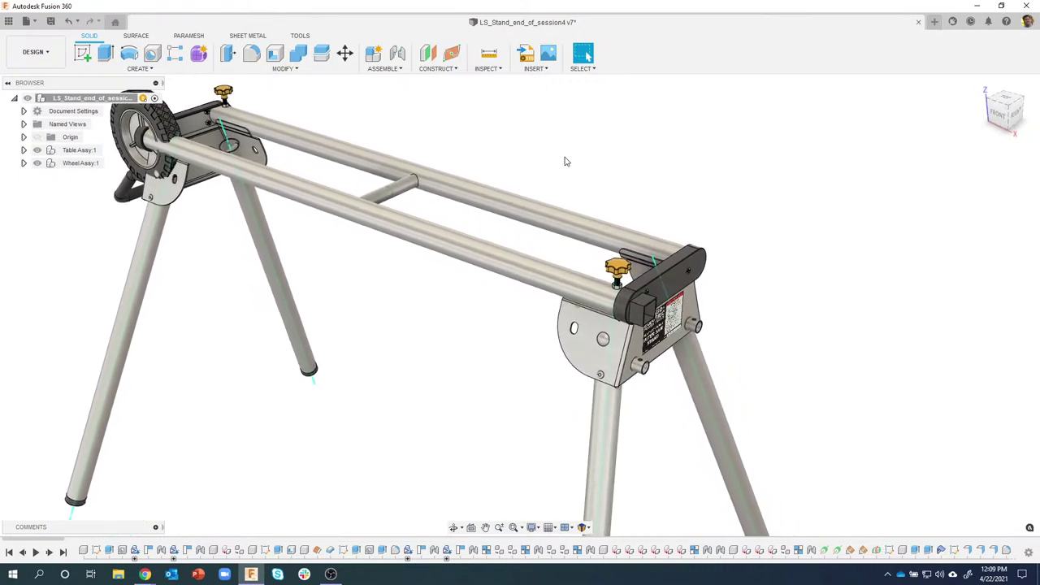
Step: Hide the two leg axis lines at the end bracket with the label plate
{"action": "scroll", "coordinate": [567, 161], "scroll_direction": "up", "scroll_amount": 3}
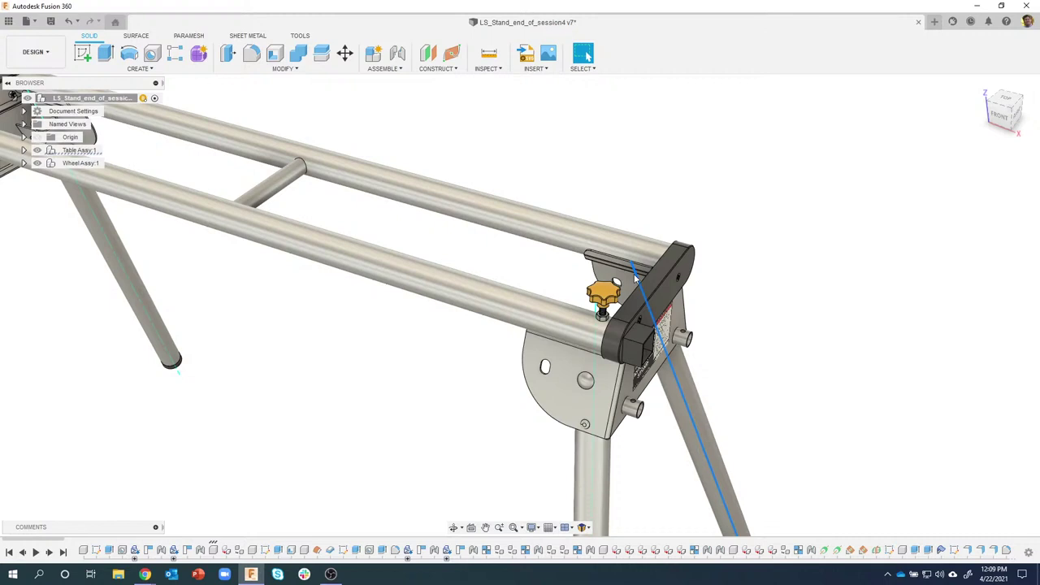
{"action": "right_click", "coordinate": [636, 278]}
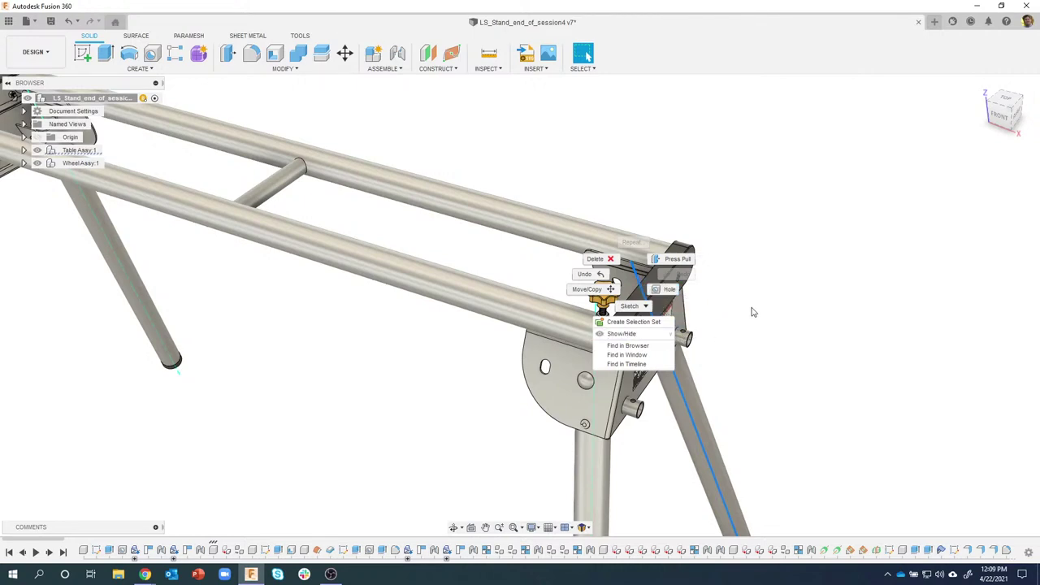
{"action": "left_click", "coordinate": [660, 333]}
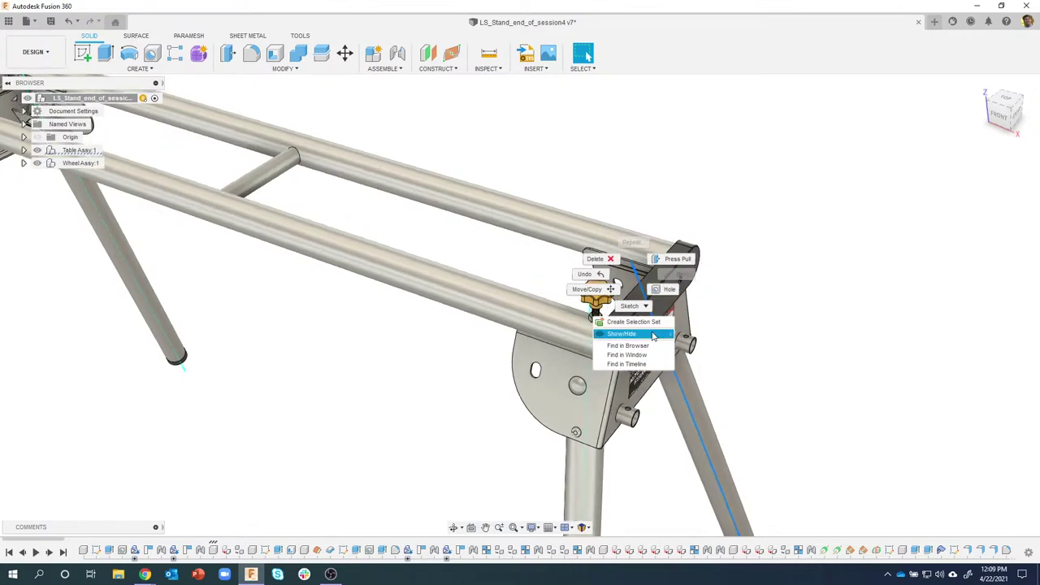
{"action": "left_click", "coordinate": [841, 315]}
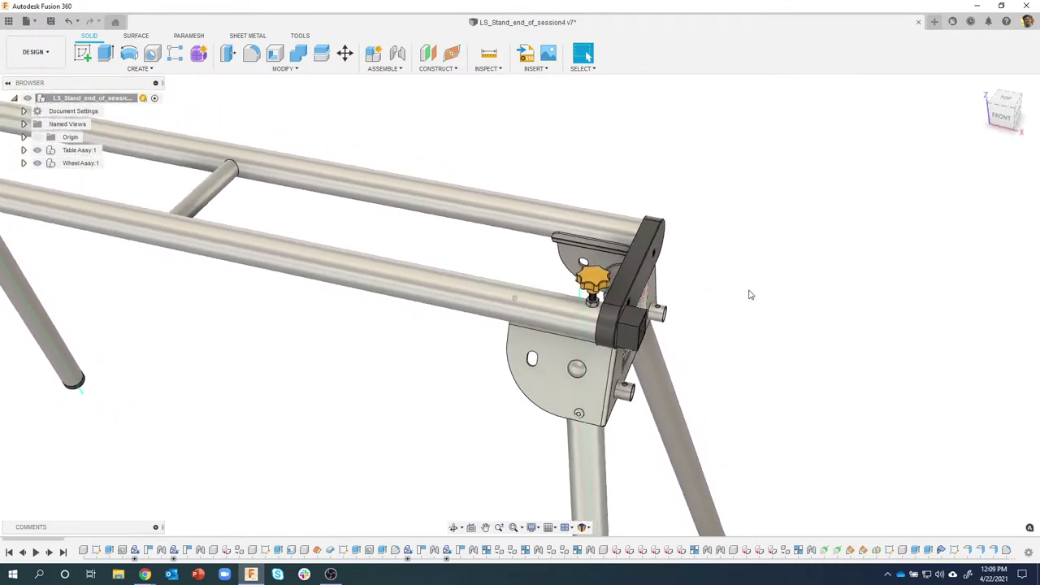
{"action": "scroll", "coordinate": [549, 264], "scroll_direction": "up", "scroll_amount": 8}
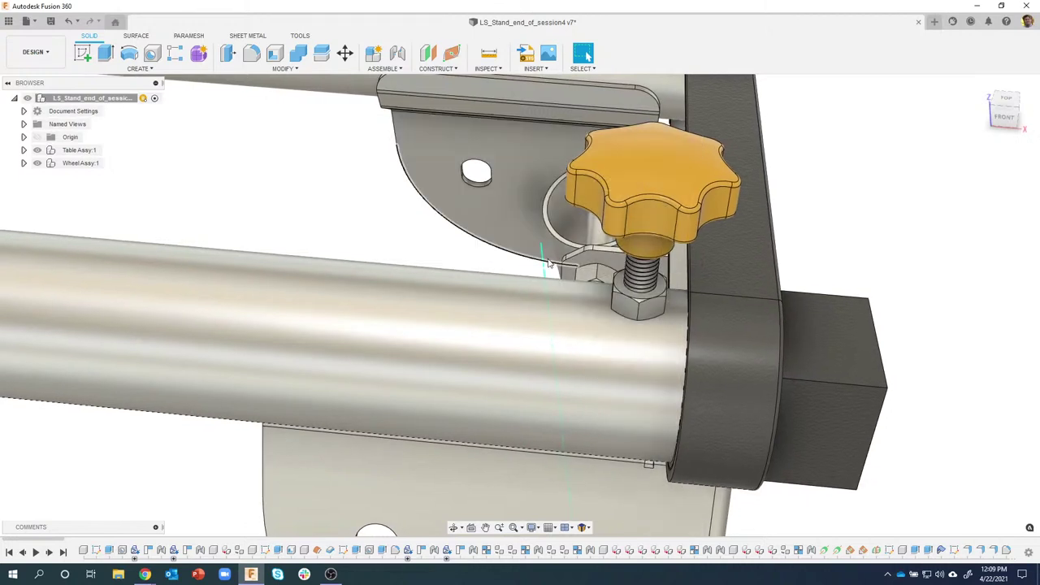
{"action": "left_click", "coordinate": [545, 260]}
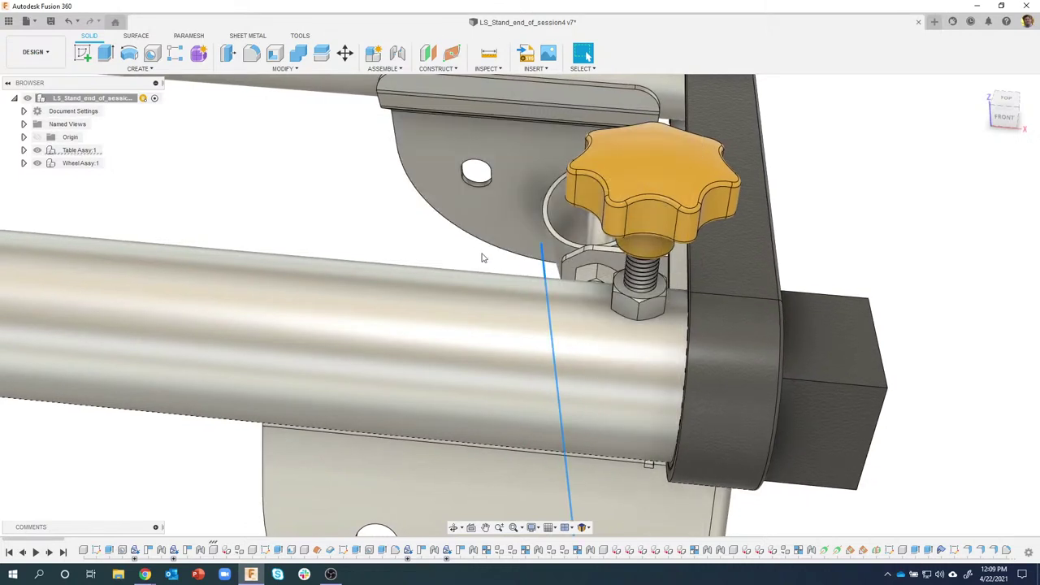
{"action": "left_click", "coordinate": [340, 209]}
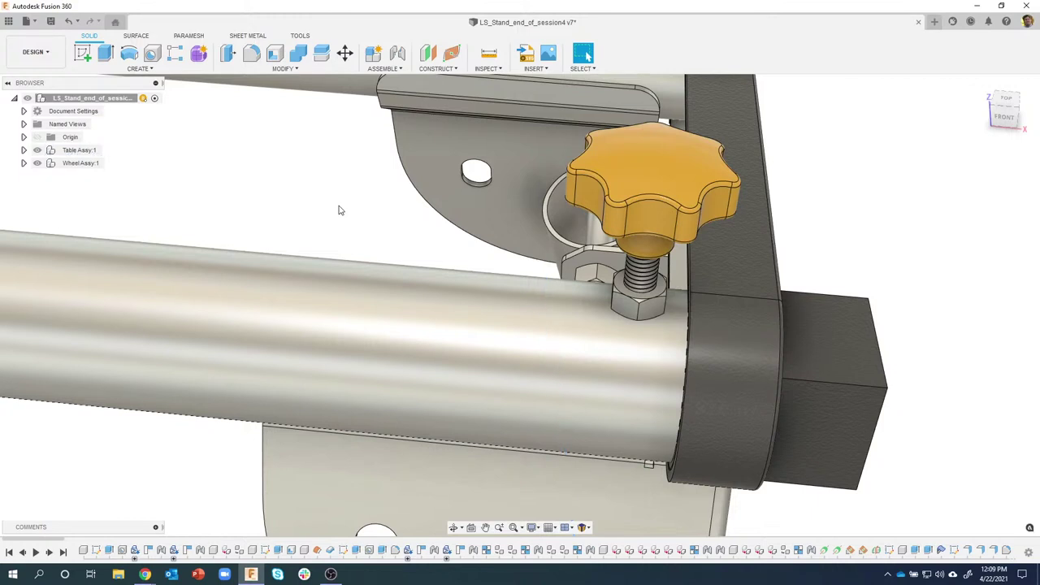
Step: Hide the two remaining leg axis lines at the wheel end of the stand
{"action": "scroll", "coordinate": [340, 209], "scroll_direction": "down", "scroll_amount": 10}
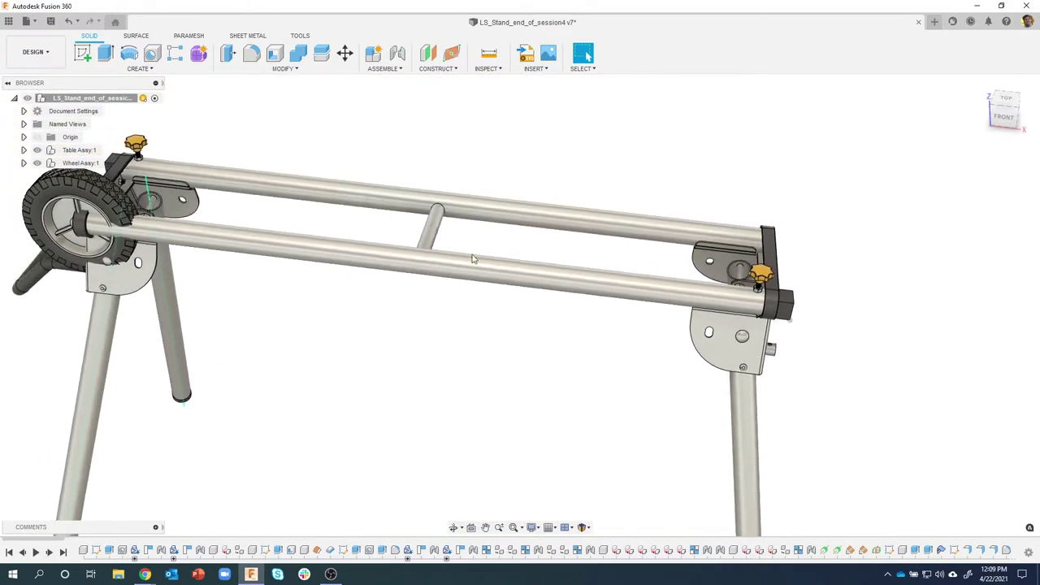
{"action": "middle_click_drag", "start_coordinate": [474, 258], "coordinate": [430, 255], "text": "shift"}
{"action": "scroll", "coordinate": [358, 211], "scroll_direction": "up", "scroll_amount": 8}
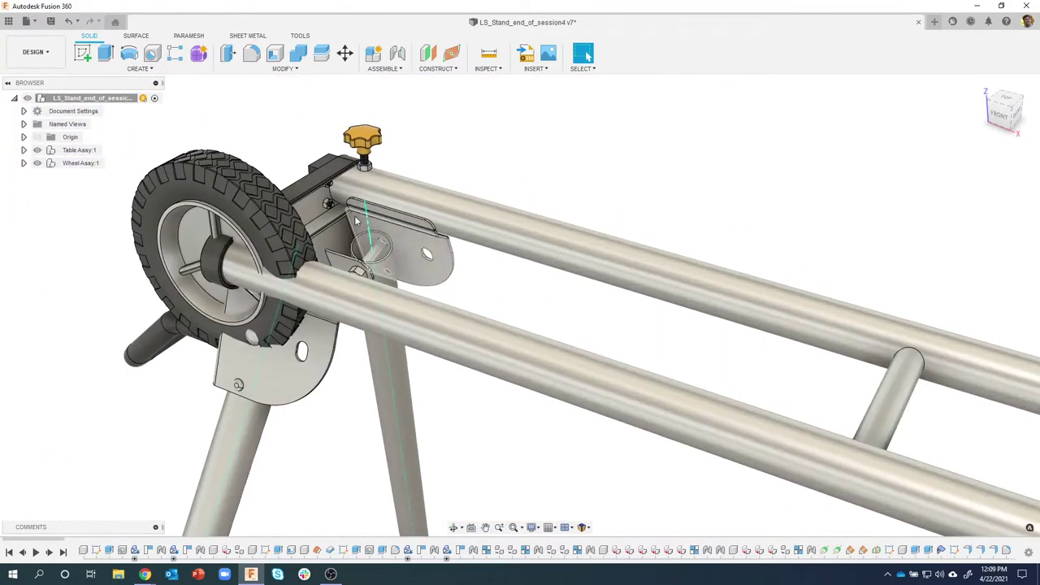
{"action": "left_click", "coordinate": [366, 221]}
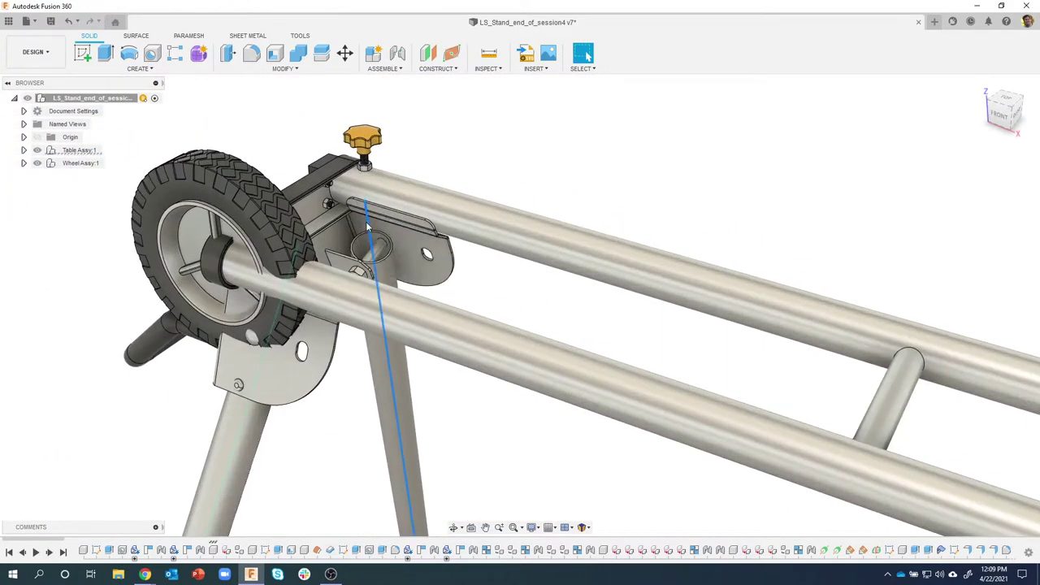
{"action": "left_click", "coordinate": [467, 165]}
{"action": "middle_click_drag", "start_coordinate": [391, 192], "coordinate": [252, 213], "text": "shift"}
{"action": "left_click", "coordinate": [250, 213]}
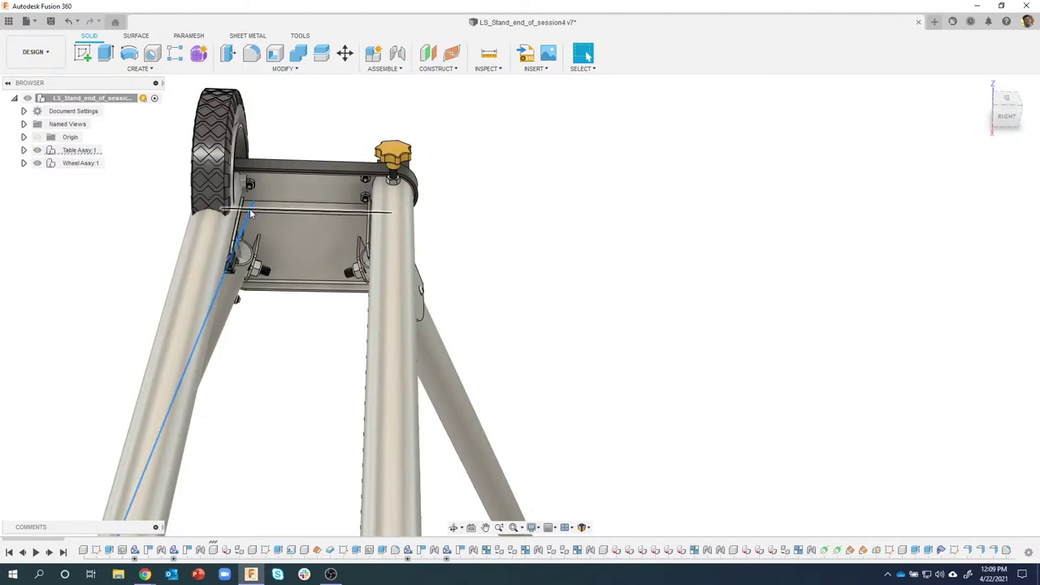
{"action": "left_click", "coordinate": [487, 249]}
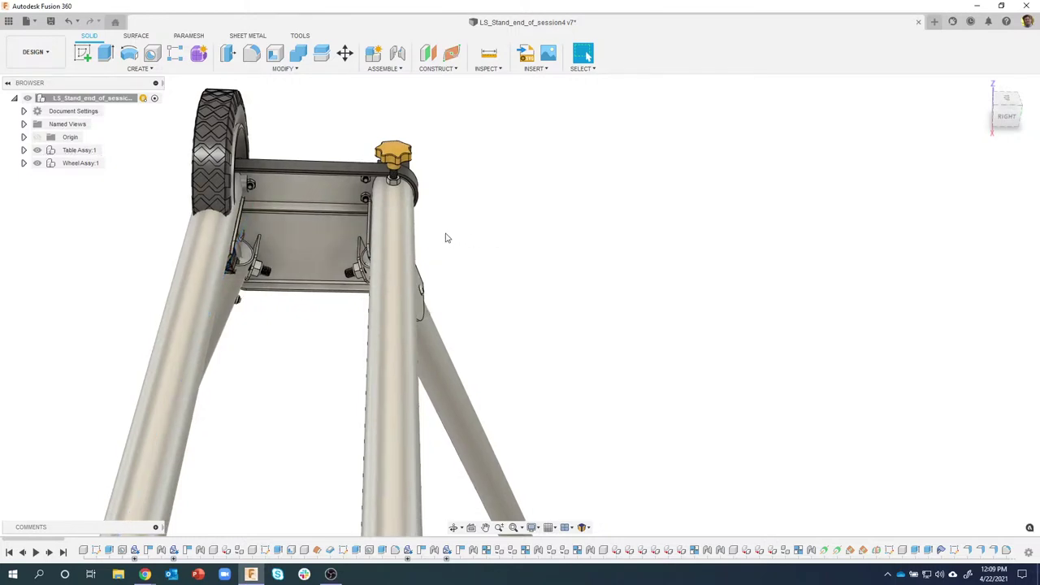
Step: Expand Table Assy:1 in the browser and look through the contents of Leg Assy:1
{"action": "middle_click_drag", "start_coordinate": [447, 235], "coordinate": [317, 207], "text": "shift"}
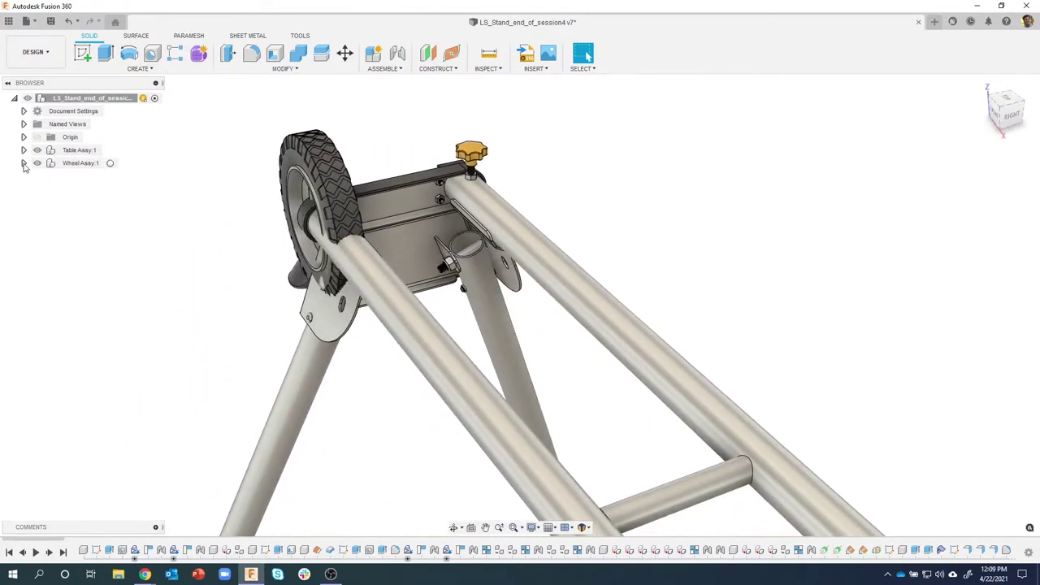
{"action": "left_click", "coordinate": [24, 150]}
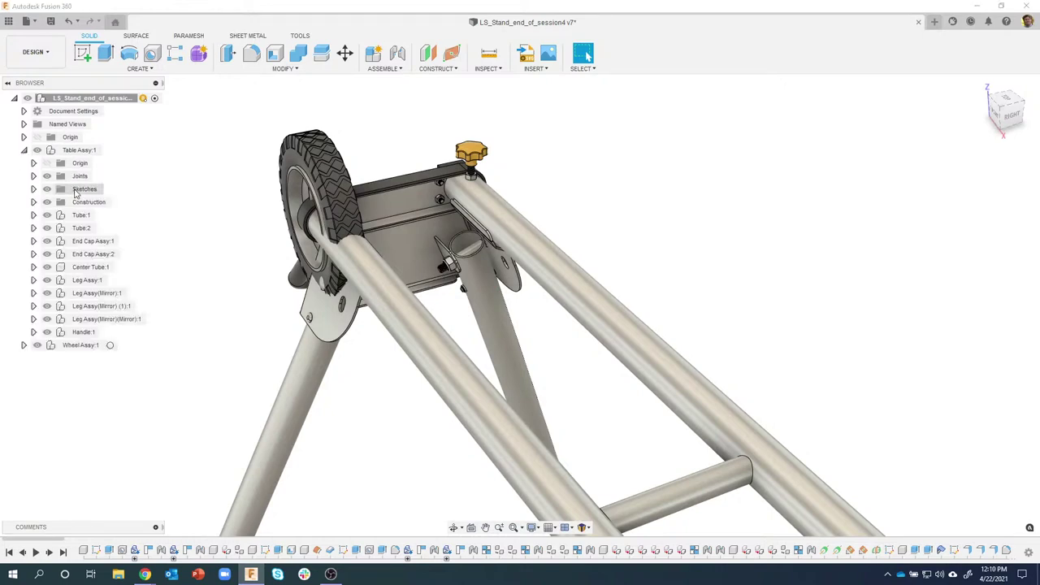
{"action": "left_click", "coordinate": [34, 281]}
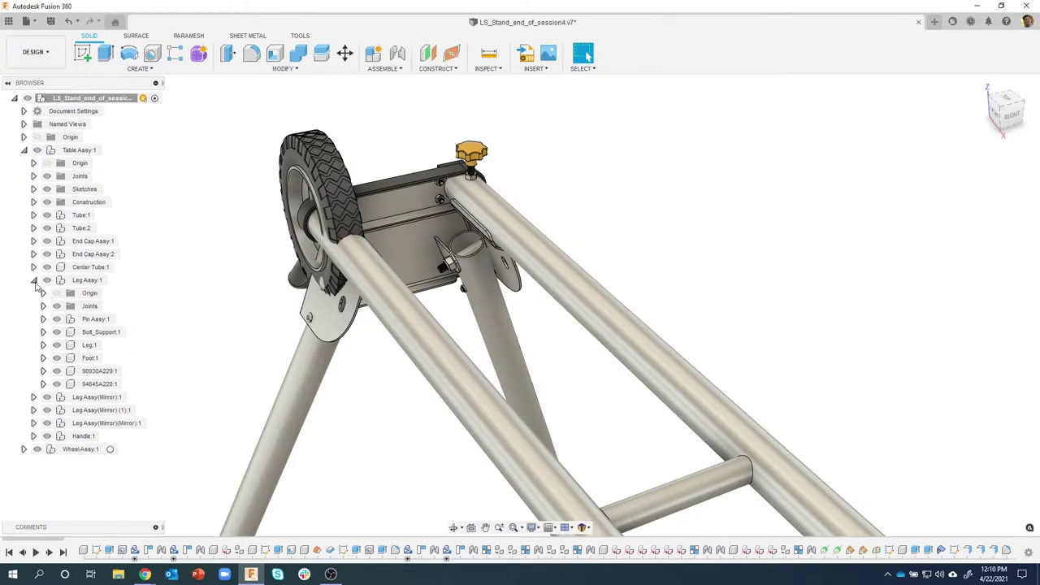
{"action": "left_click", "coordinate": [33, 280]}
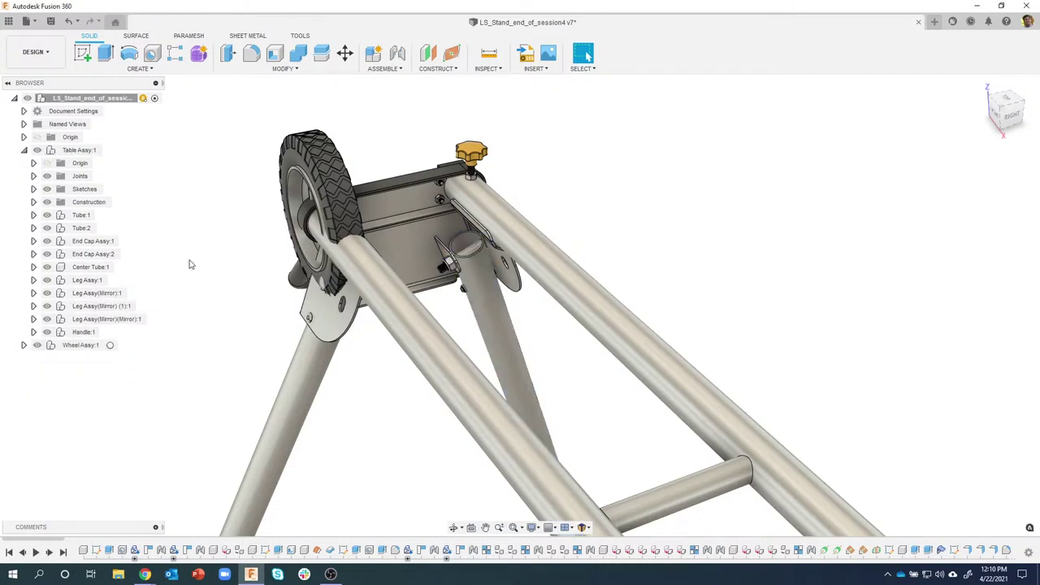
Step: Try hiding the handle mounts below the label on the end bracket by picking one in the model, and undo it
{"action": "middle_click_drag", "start_coordinate": [189, 265], "coordinate": [599, 334], "text": "shift"}
{"action": "scroll", "coordinate": [634, 307], "scroll_direction": "up", "scroll_amount": 5}
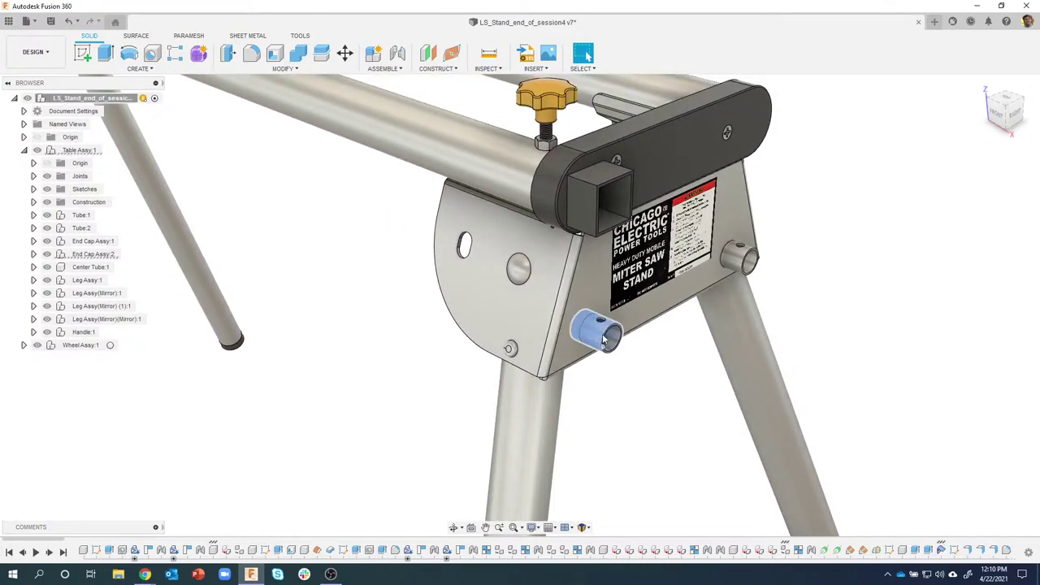
{"action": "left_click", "coordinate": [598, 335]}
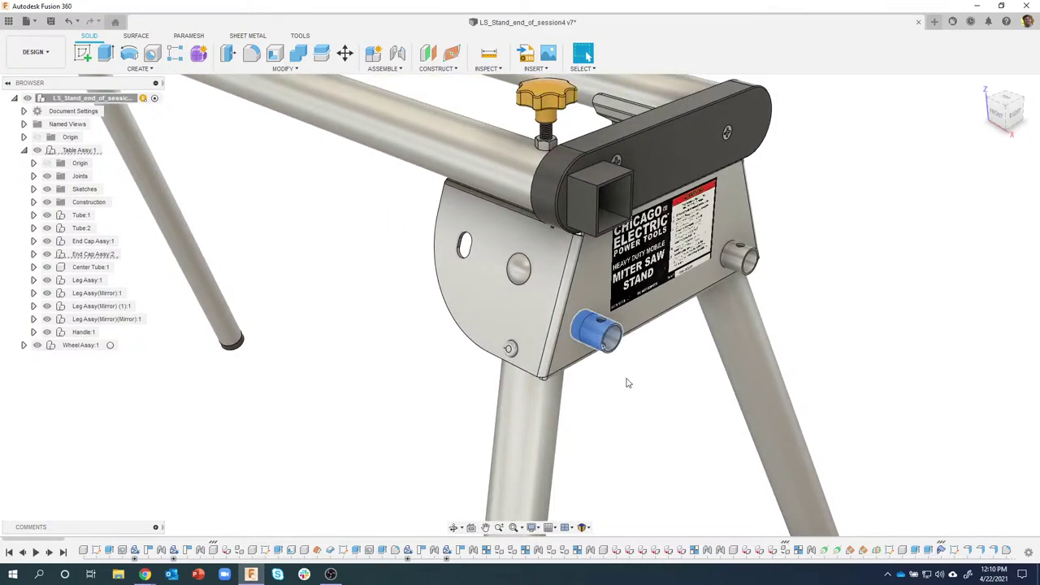
{"action": "right_click", "coordinate": [597, 337]}
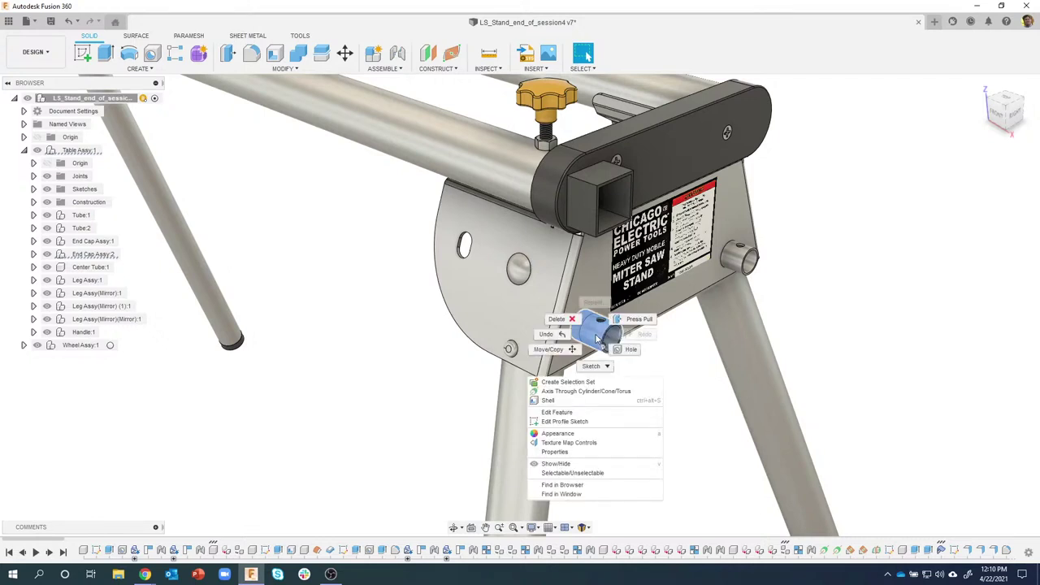
{"action": "left_click", "coordinate": [568, 464]}
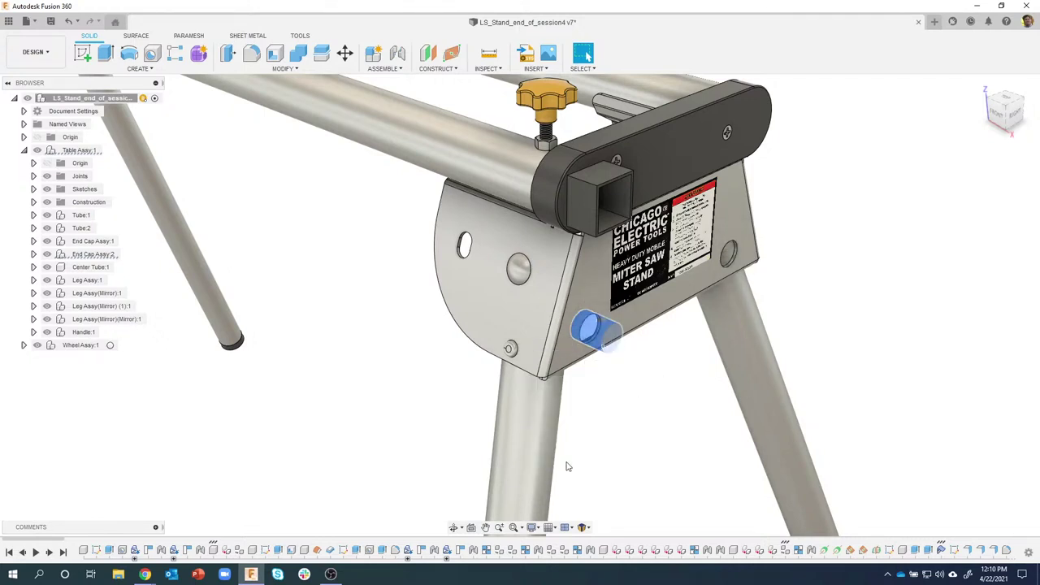
{"action": "left_click", "coordinate": [664, 448]}
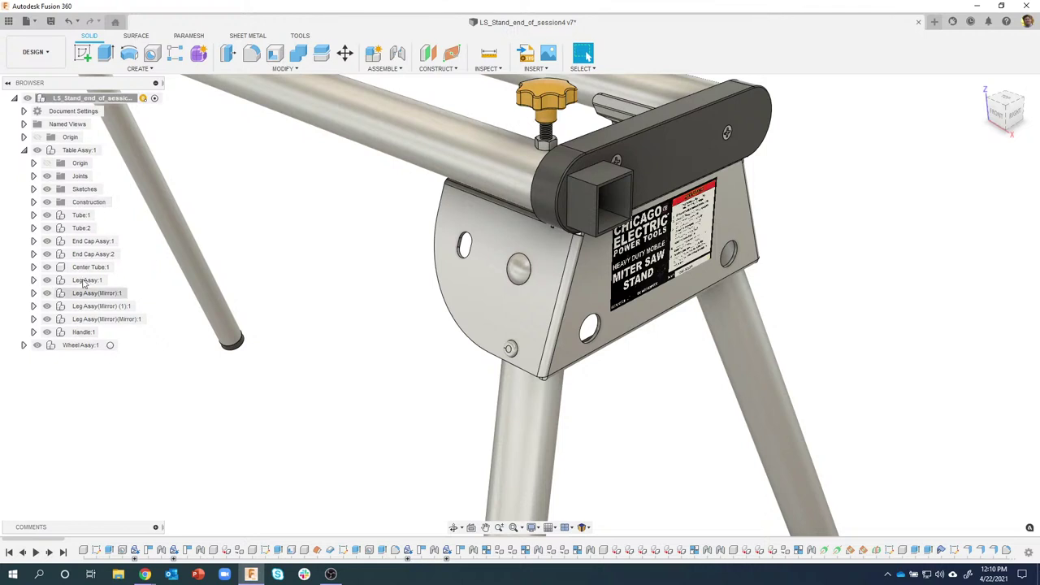
{"action": "left_click", "coordinate": [69, 21]}
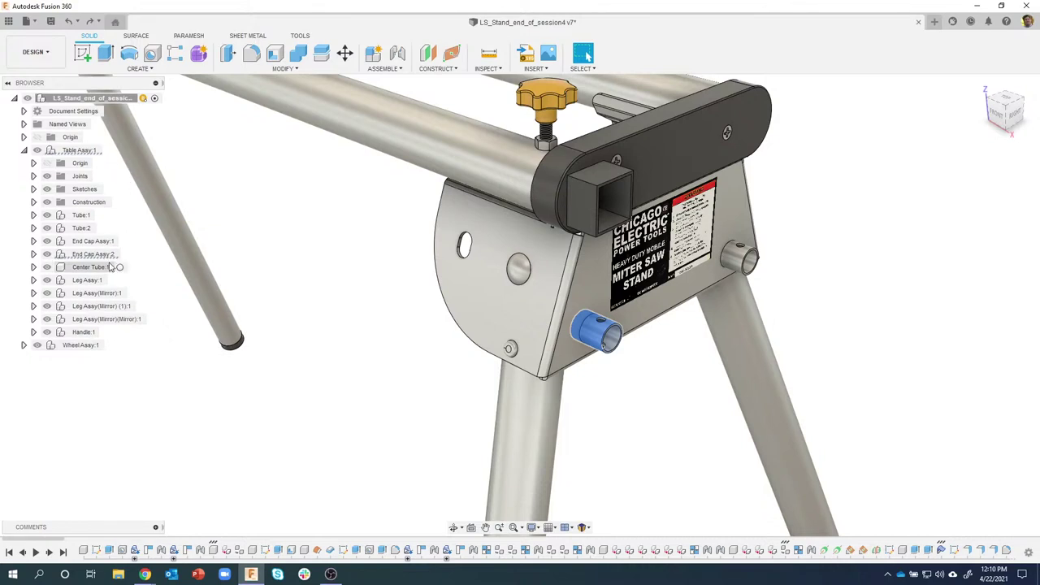
Step: Look inside End Cap Assy:2 and its Leg Support Plate in the browser for the handle mount components
{"action": "left_click", "coordinate": [33, 255]}
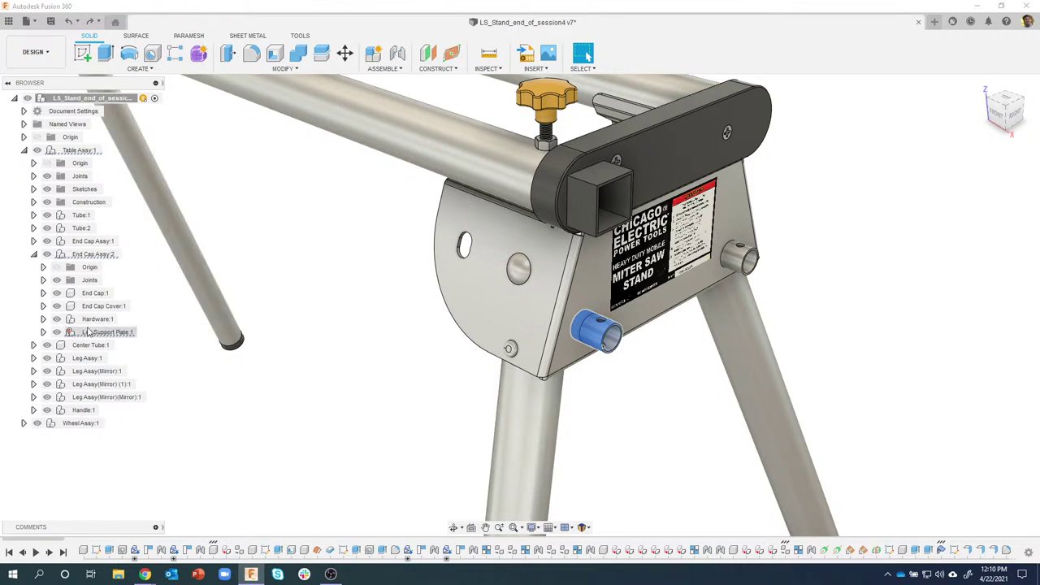
{"action": "left_click", "coordinate": [43, 333]}
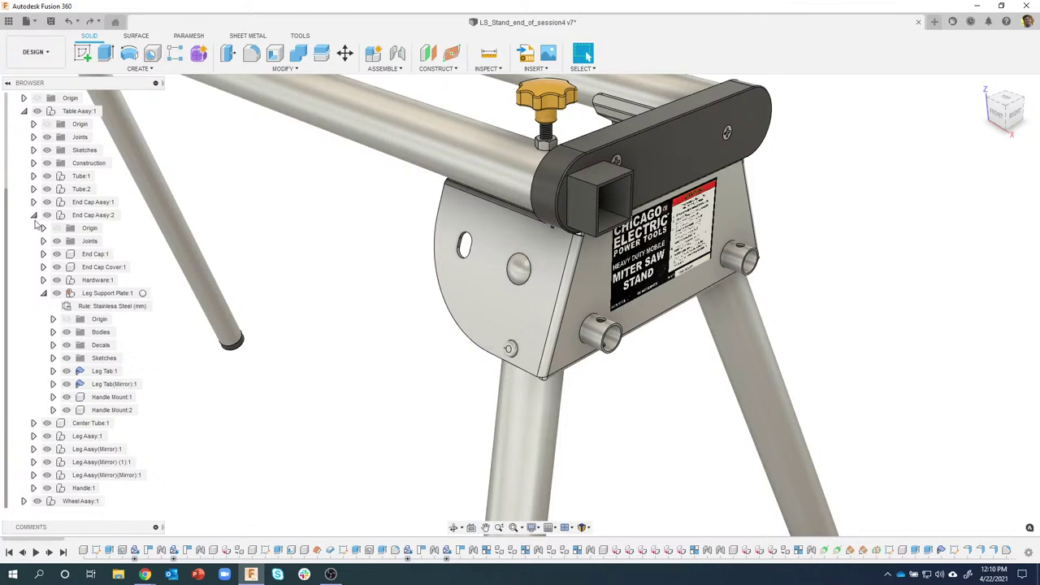
{"action": "left_click", "coordinate": [34, 215]}
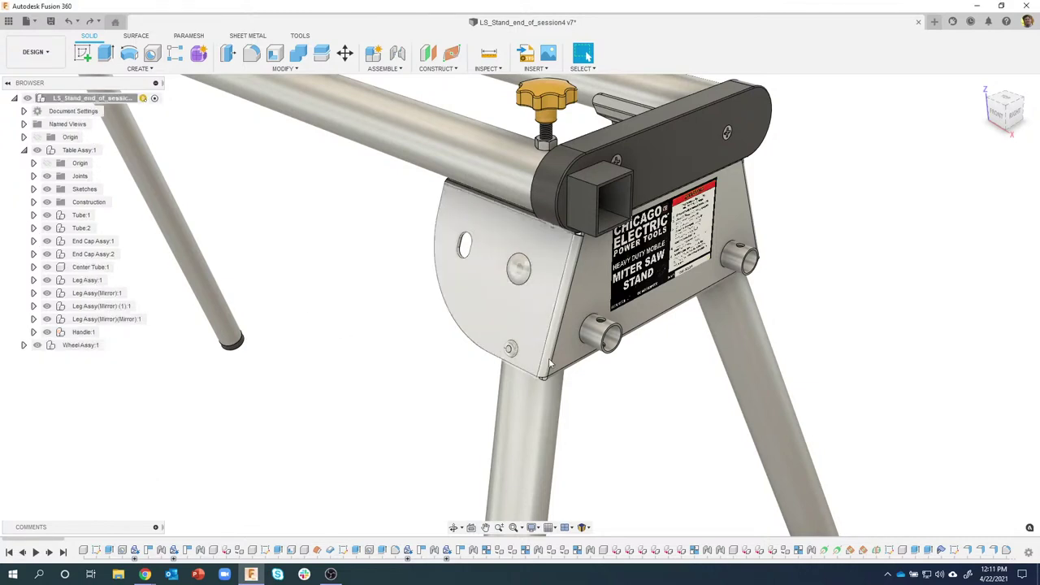
Step: Hide the handle mounts on the end bracket directly from the model with Show/Hide
{"action": "right_click", "coordinate": [596, 339]}
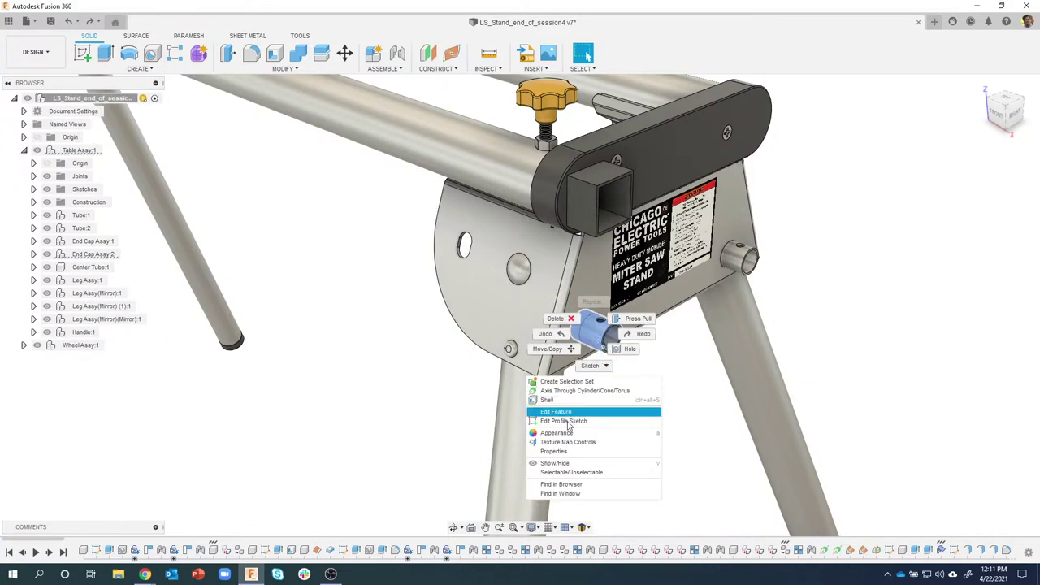
{"action": "left_click", "coordinate": [569, 465]}
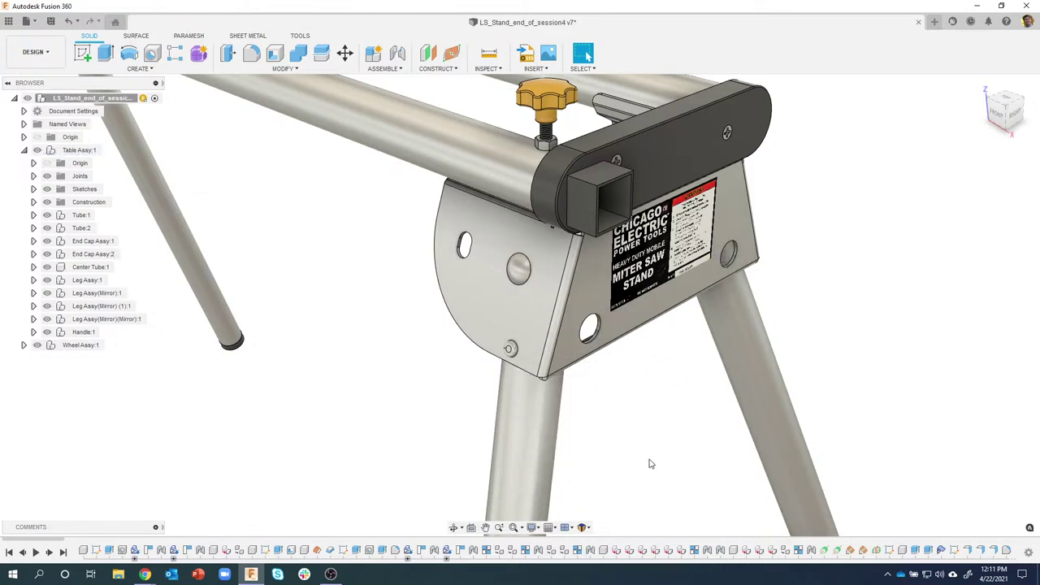
{"action": "scroll", "coordinate": [658, 439], "scroll_direction": "down", "scroll_amount": 8}
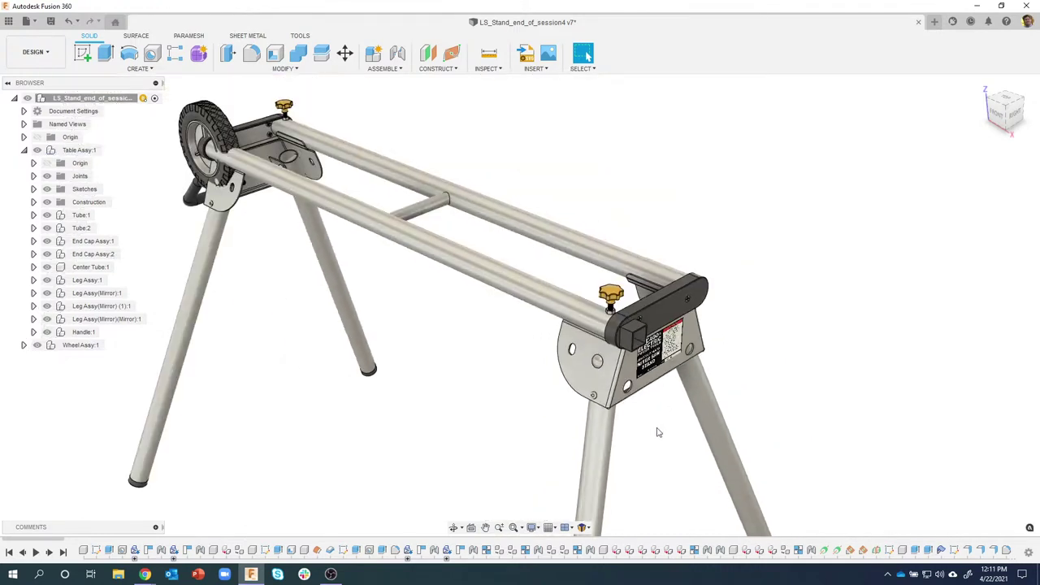
{"action": "scroll", "coordinate": [782, 286], "scroll_direction": "down", "scroll_amount": 2}
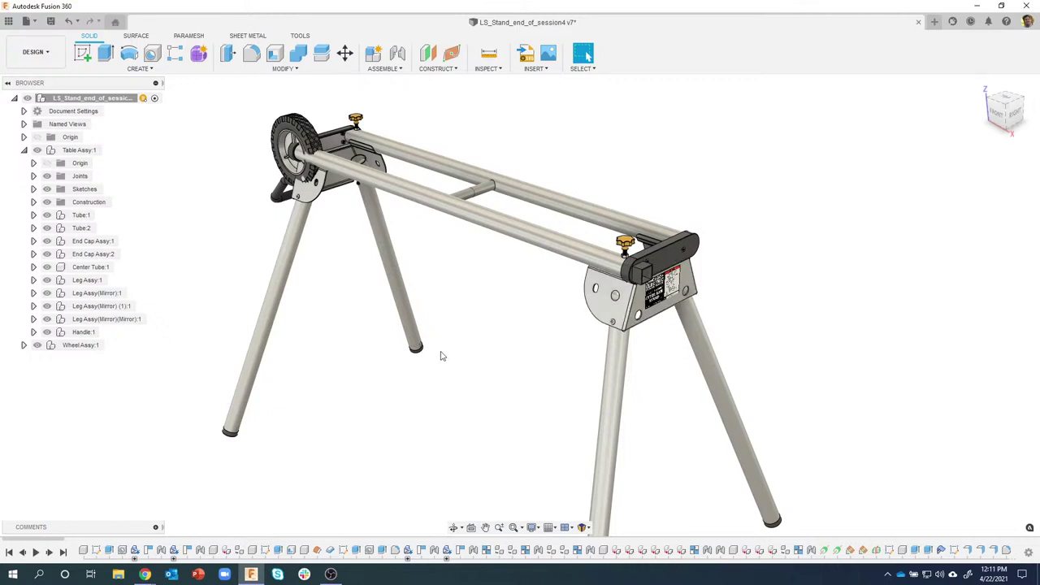
Step: Activate the Wheel Assy:1 component and examine the end bracket holes in the inactive Table Assy
{"action": "left_click", "coordinate": [115, 345]}
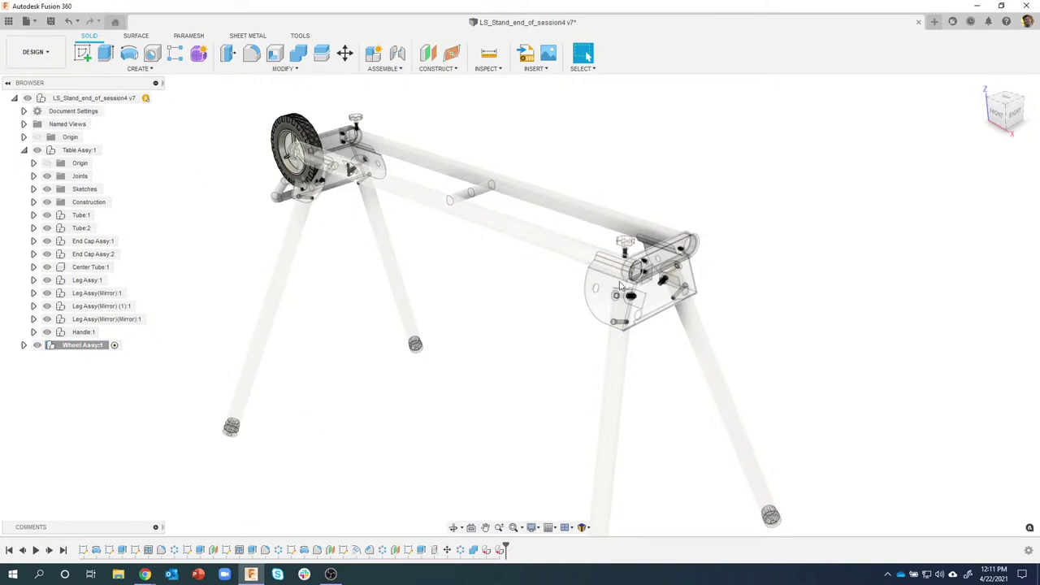
{"action": "scroll", "coordinate": [650, 317], "scroll_direction": "up", "scroll_amount": 2}
{"action": "scroll", "coordinate": [650, 317], "scroll_direction": "up", "scroll_amount": 5}
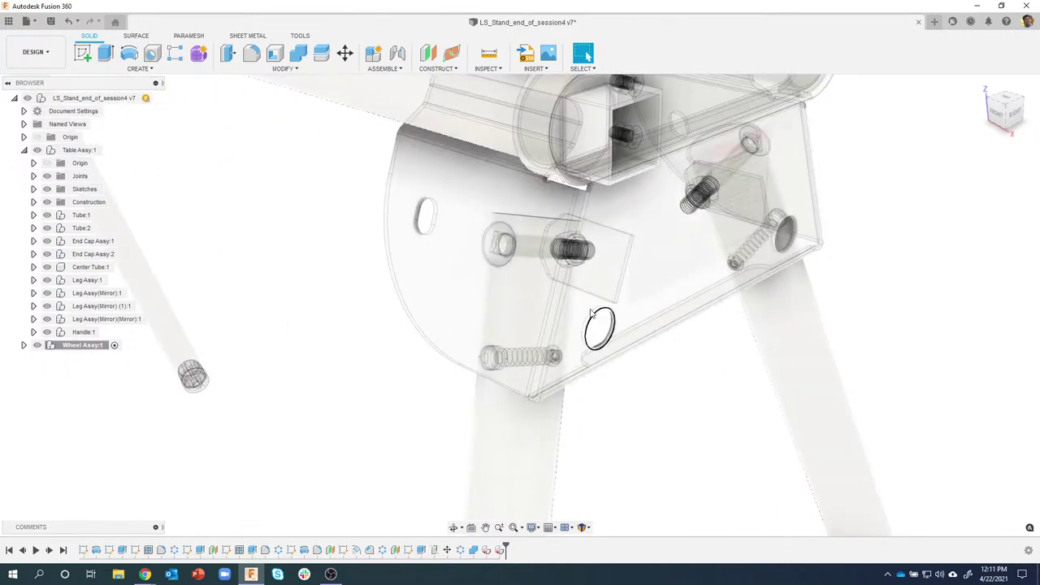
{"action": "scroll", "coordinate": [626, 377], "scroll_direction": "down", "scroll_amount": 6}
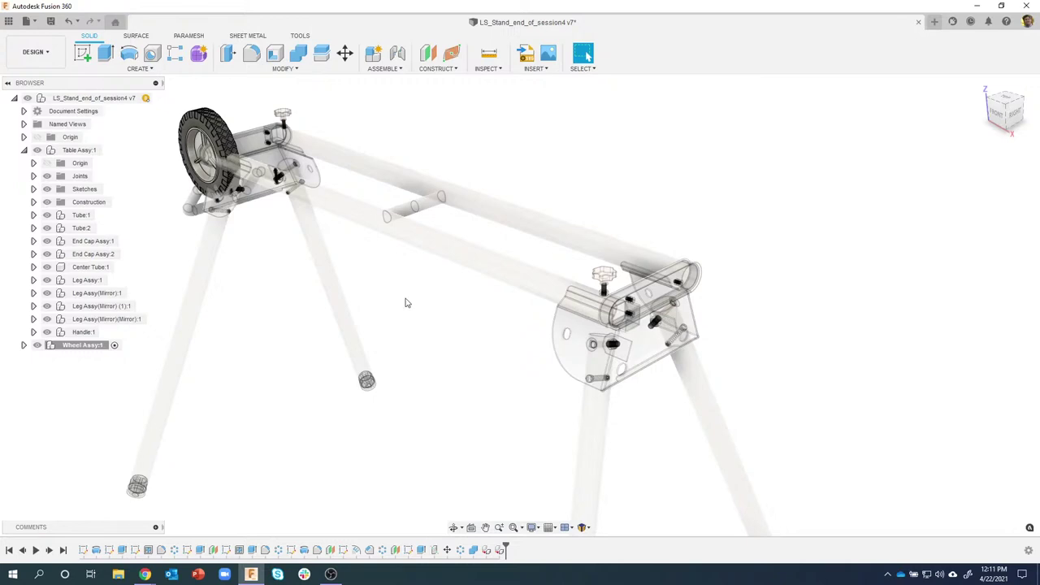
Step: Create an internal, activated sheet metal component named Wheel Mount under Wheel Assy:1 with the Steel (mm) rule, and expand Wheel Assy:1
{"action": "left_click", "coordinate": [248, 36]}
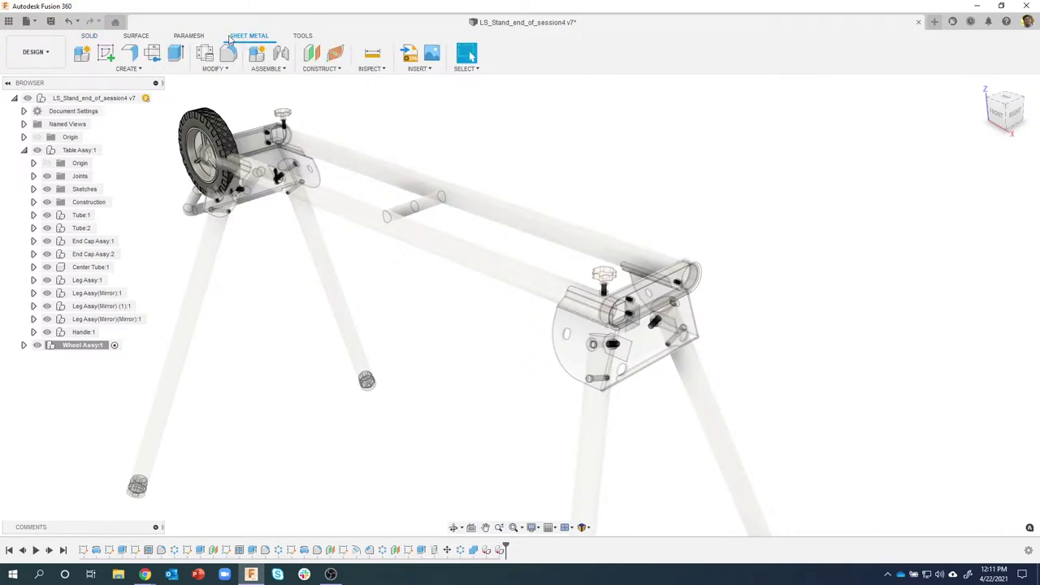
{"action": "left_click", "coordinate": [82, 53]}
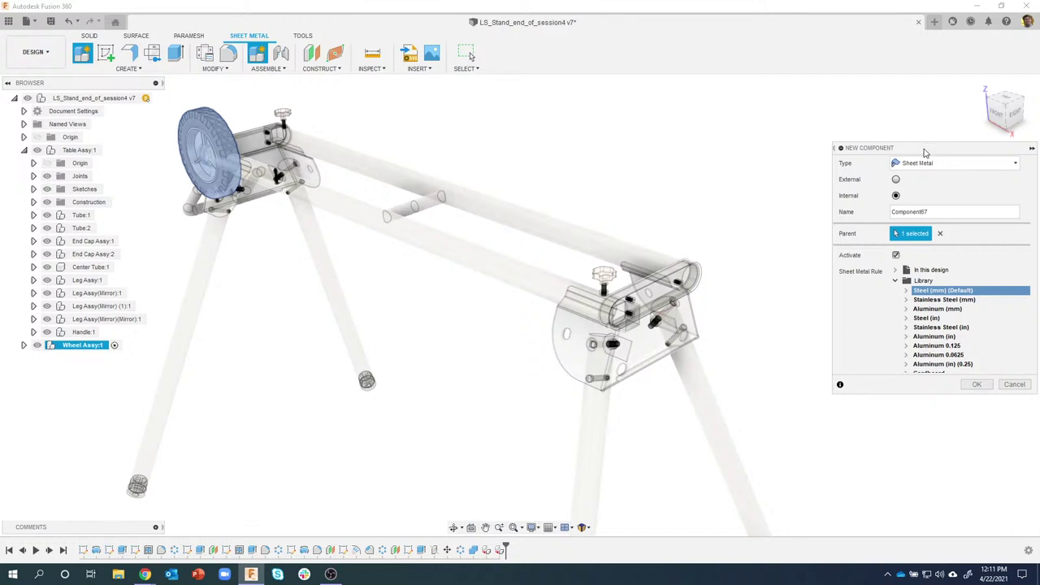
{"action": "left_click_drag", "start_coordinate": [924, 152], "coordinate": [844, 128]}
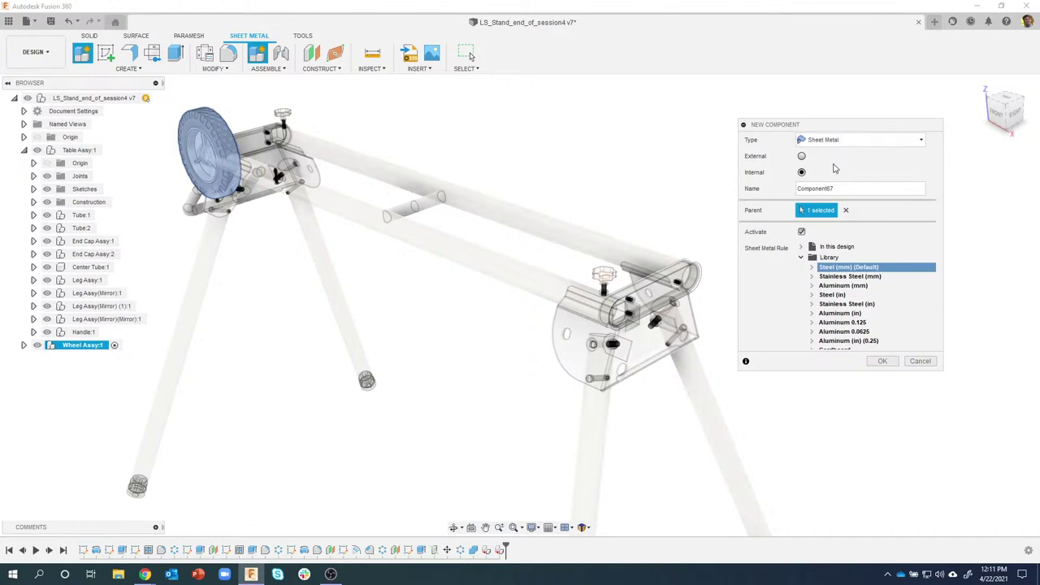
{"action": "left_click_drag", "start_coordinate": [850, 190], "coordinate": [786, 186]}
{"action": "type", "text": "Wheel Mount"}
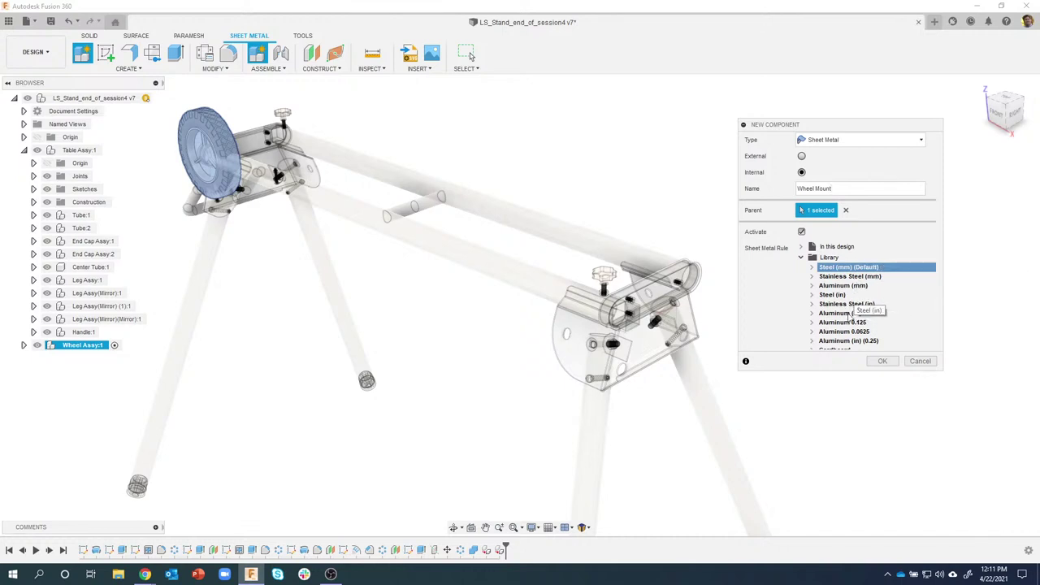
{"action": "scroll", "coordinate": [850, 321], "scroll_direction": "down", "scroll_amount": 1}
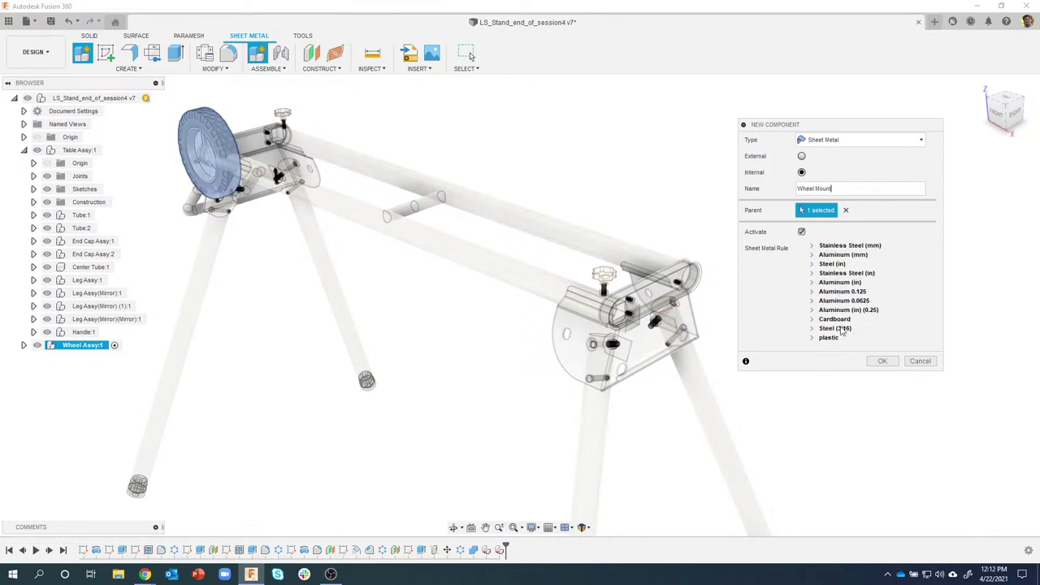
{"action": "scroll", "coordinate": [845, 330], "scroll_direction": "up", "scroll_amount": 1}
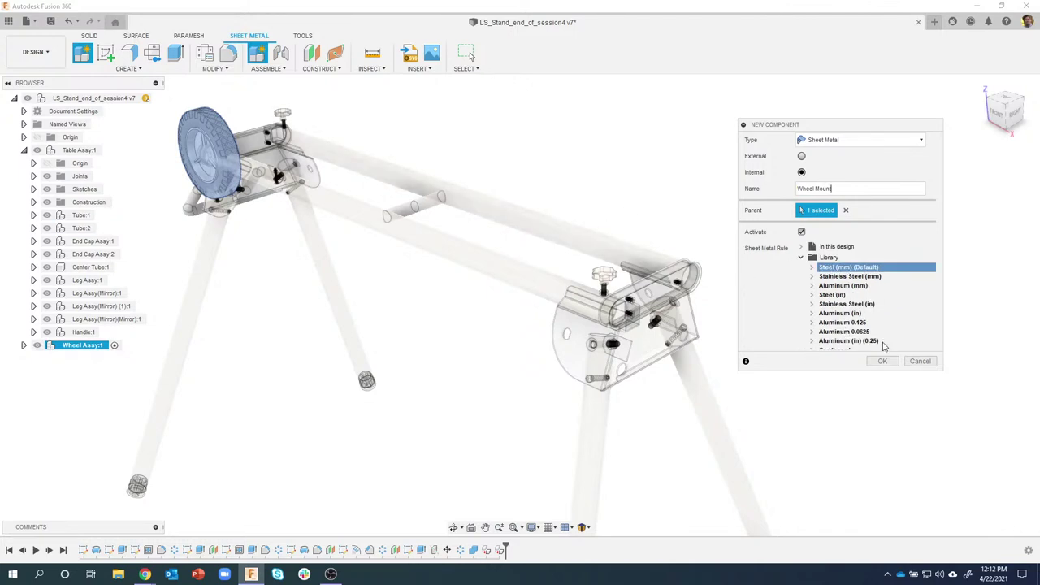
{"action": "left_click", "coordinate": [883, 361]}
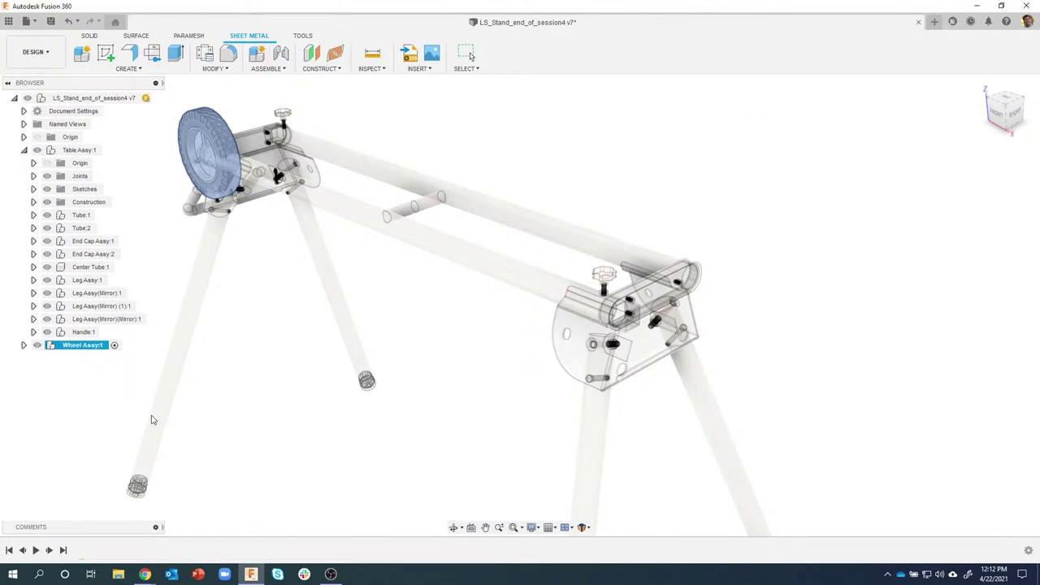
{"action": "left_click", "coordinate": [24, 346]}
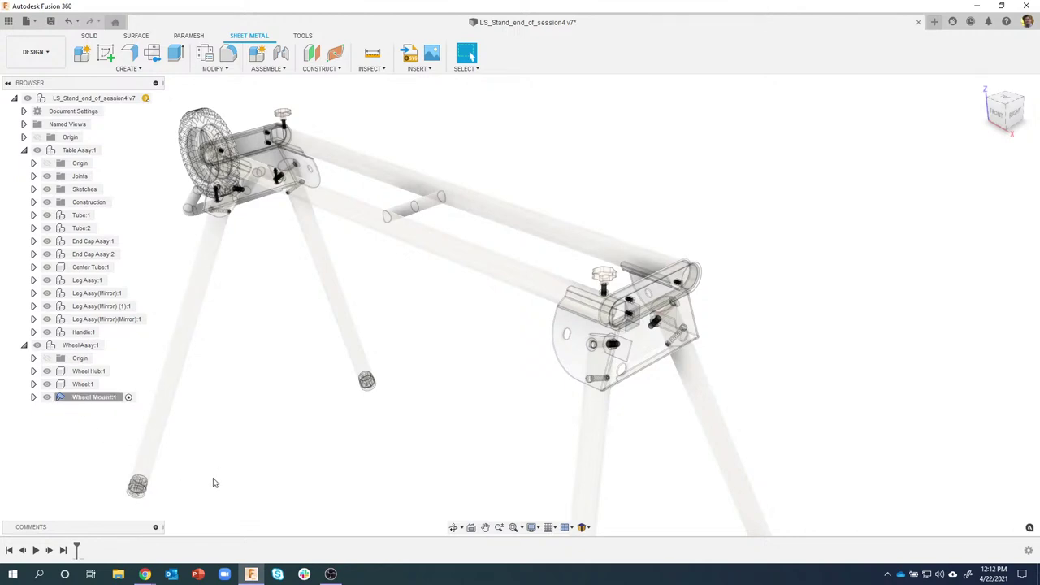
Step: Start a new sketch on the outer trapezoidal face of the near end bracket in the Wheel Mount component
{"action": "middle_click_drag", "start_coordinate": [566, 447], "coordinate": [700, 363], "text": "shift"}
{"action": "scroll", "coordinate": [680, 365], "scroll_direction": "up", "scroll_amount": 3}
{"action": "scroll", "coordinate": [701, 363], "scroll_direction": "up", "scroll_amount": 3}
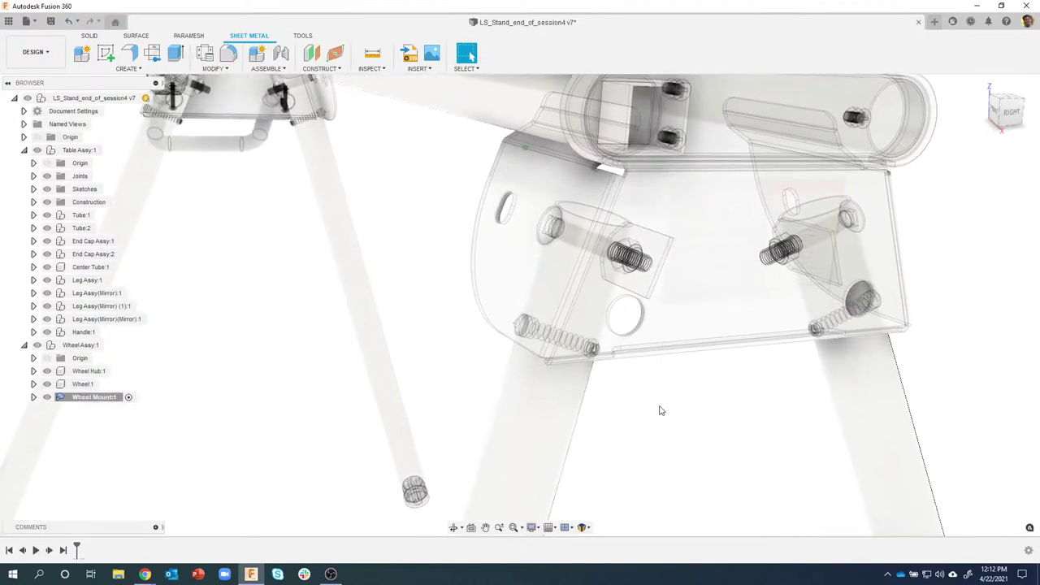
{"action": "middle_click_drag", "start_coordinate": [660, 404], "coordinate": [636, 329], "text": "shift"}
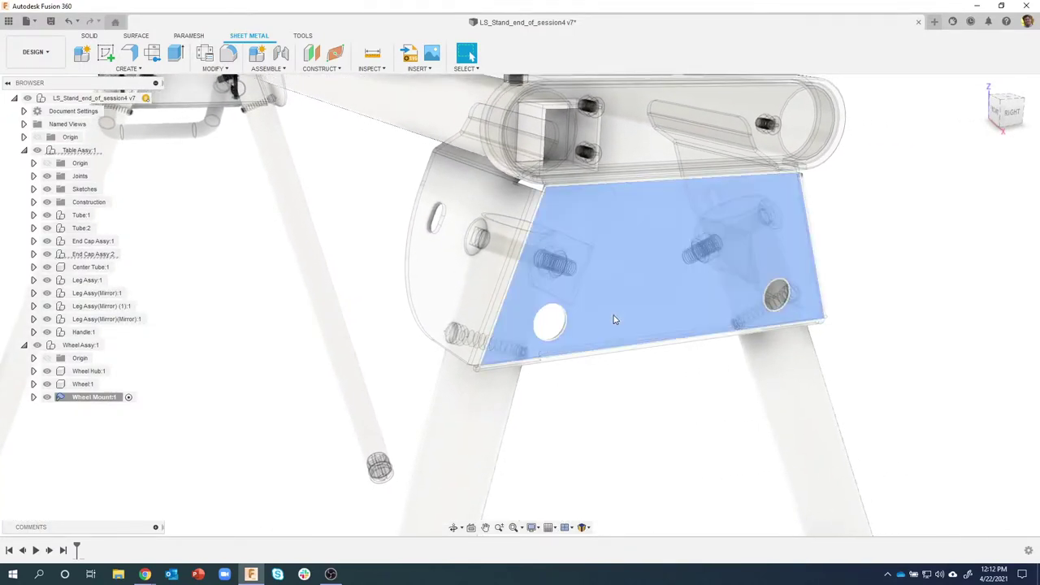
{"action": "right_click", "coordinate": [615, 320]}
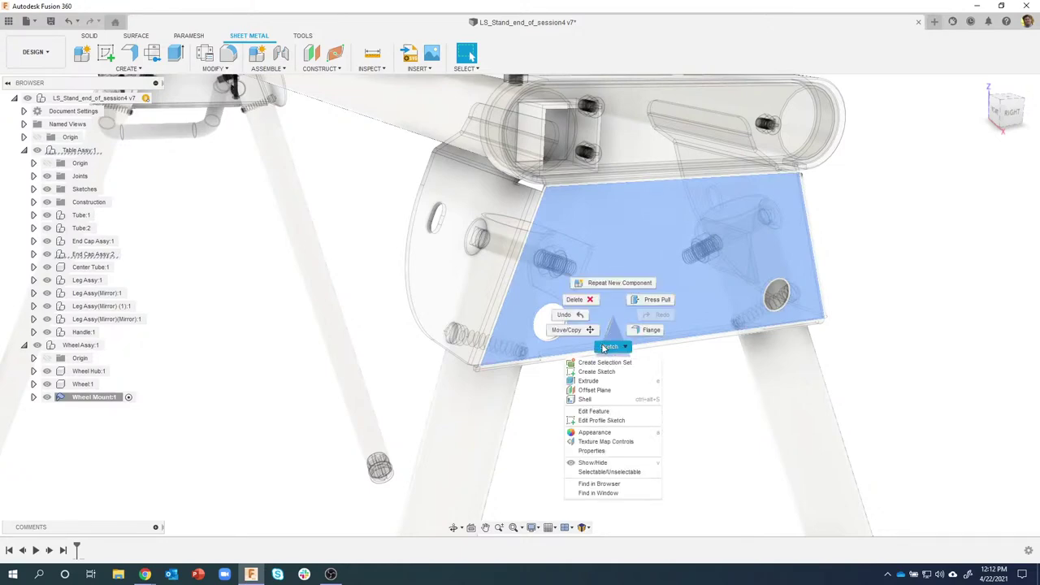
{"action": "left_click", "coordinate": [601, 372]}
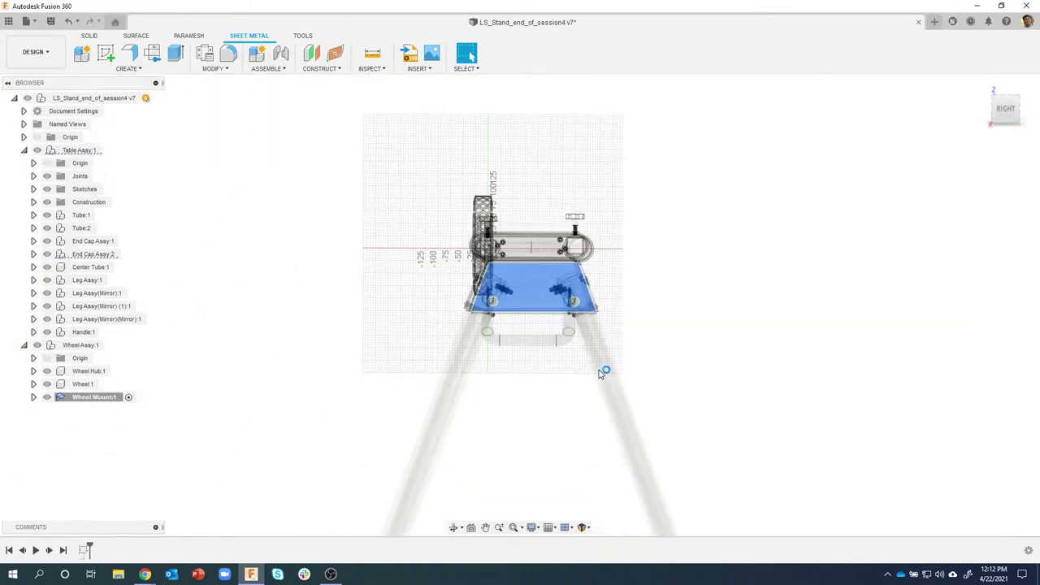
Step: Project the bracket's face with its outline and both round holes into the sketch, filtering for individual geometry instead of bodies
{"action": "scroll", "coordinate": [535, 335], "scroll_direction": "up", "scroll_amount": 5}
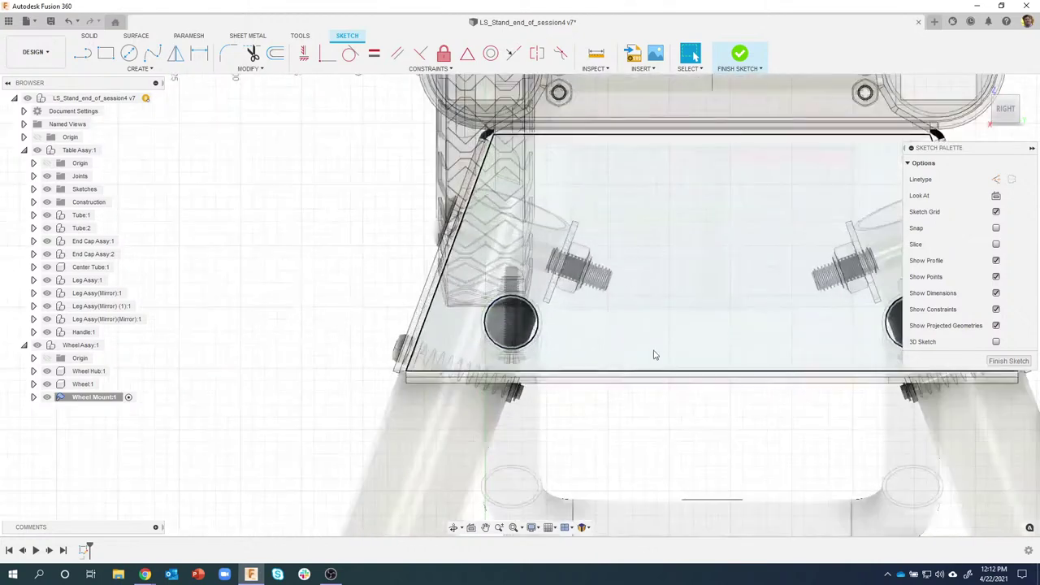
{"action": "scroll", "coordinate": [633, 443], "scroll_direction": "down", "scroll_amount": 3}
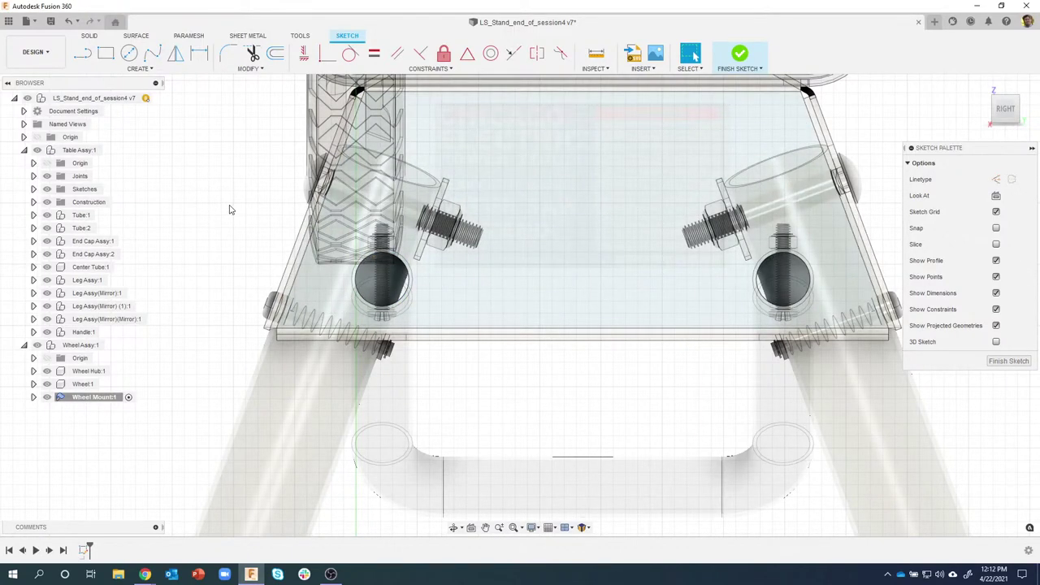
{"action": "key", "text": "p"}
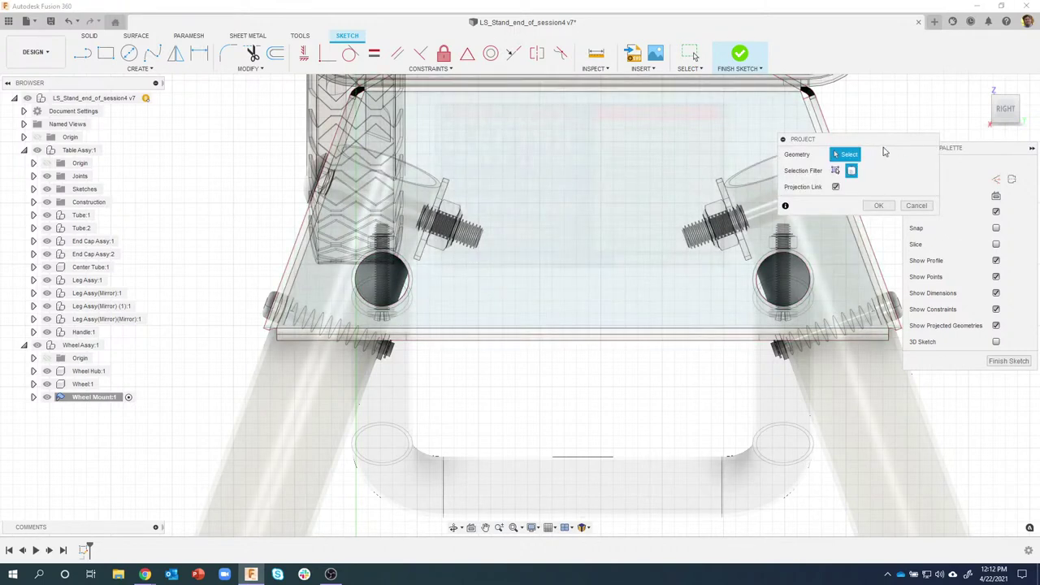
{"action": "left_click_drag", "start_coordinate": [852, 144], "coordinate": [825, 153]}
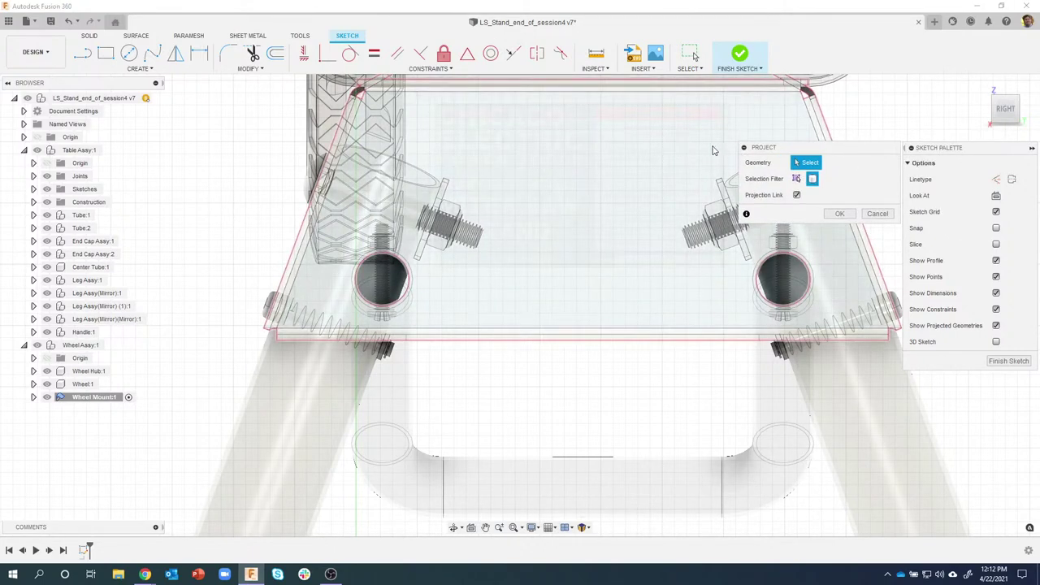
{"action": "left_click", "coordinate": [795, 179]}
{"action": "left_click", "coordinate": [653, 166]}
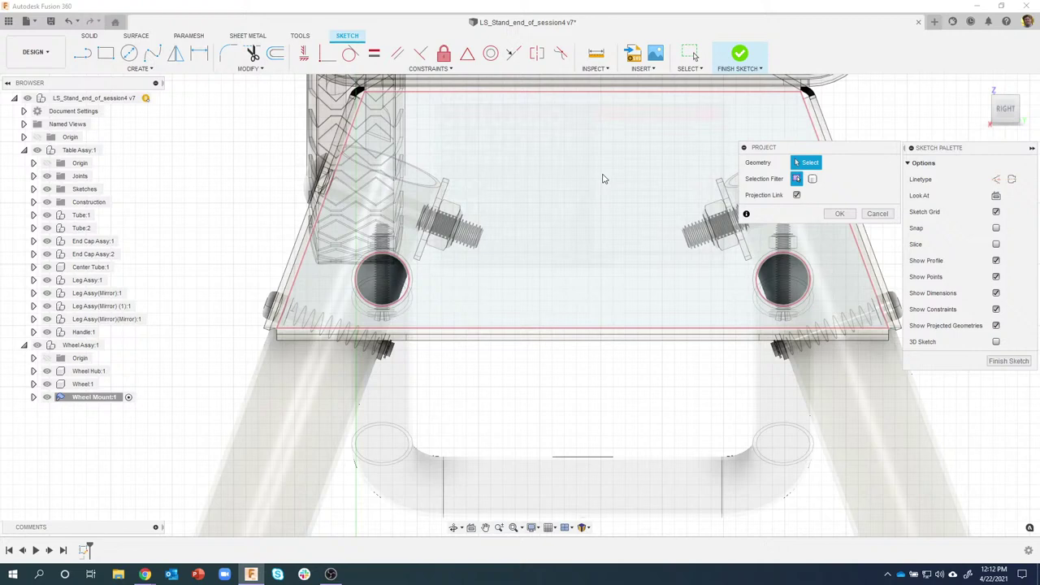
{"action": "left_click", "coordinate": [568, 225]}
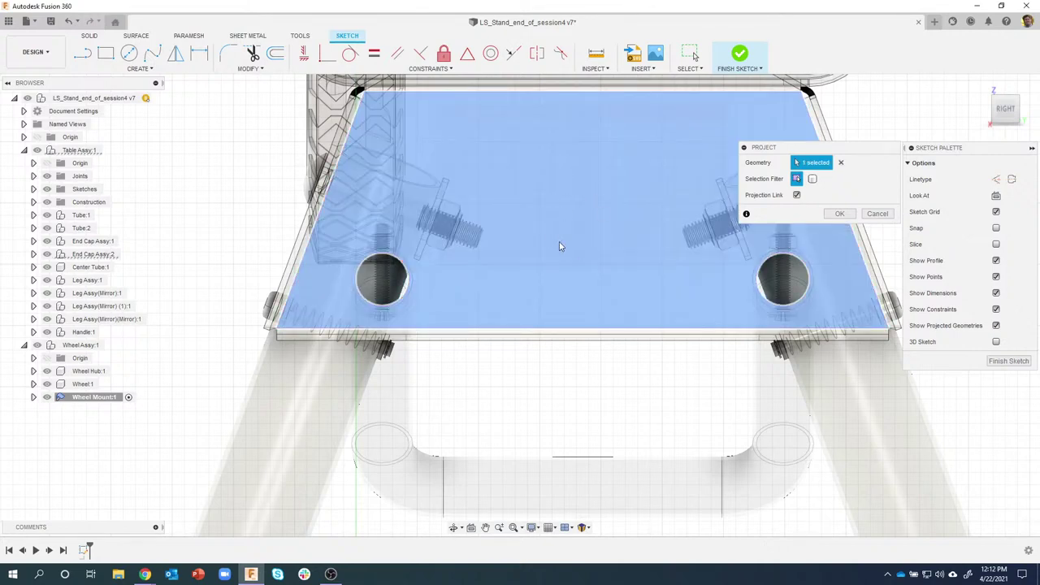
{"action": "left_click", "coordinate": [839, 213]}
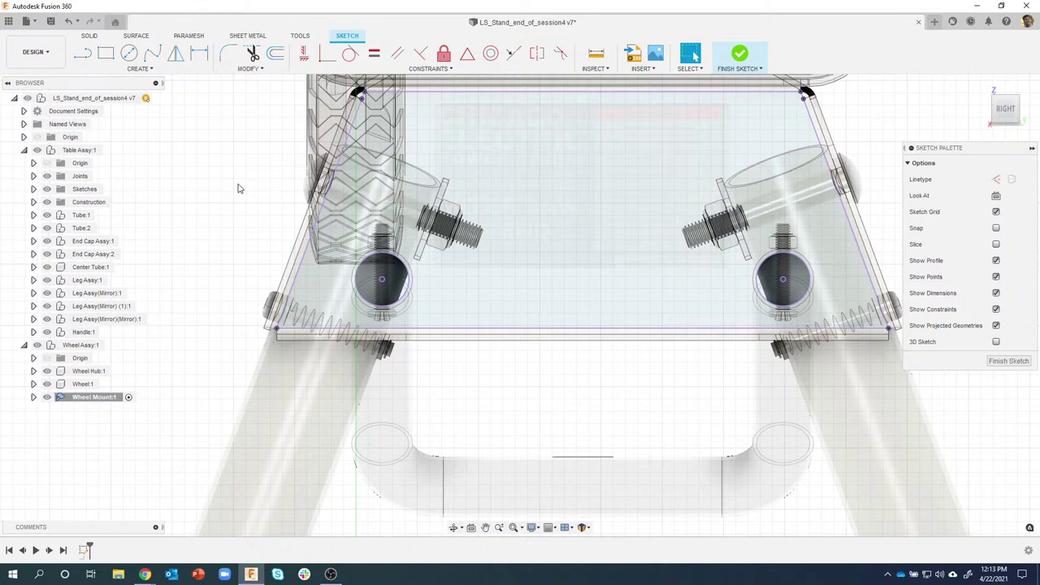
Step: Sketch a 62 x 28 mm center rectangle centred on the bracket hole nearest the wheel side, and finish the sketch
{"action": "key", "text": "r"}
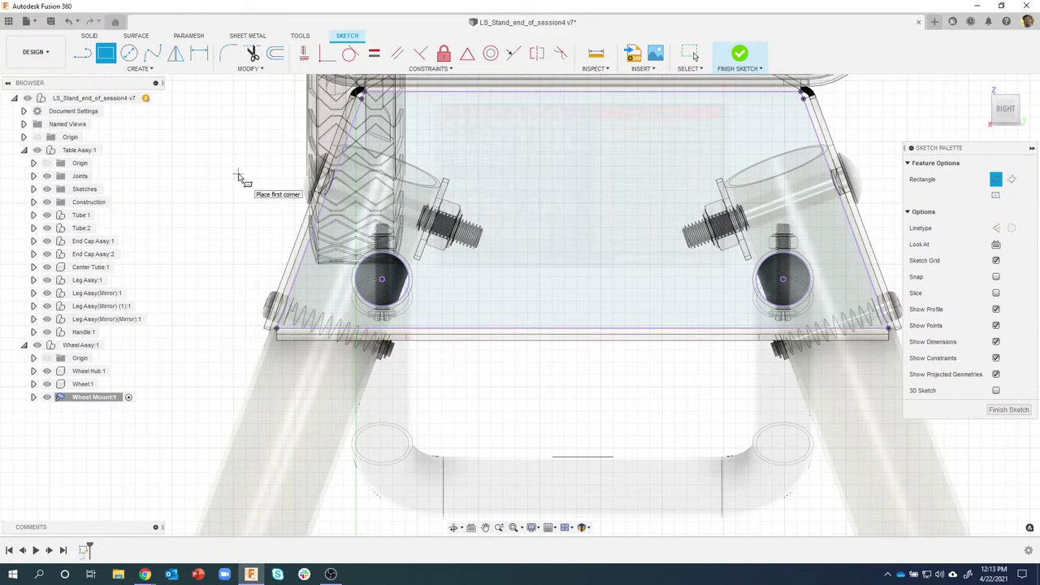
{"action": "left_click", "coordinate": [996, 199]}
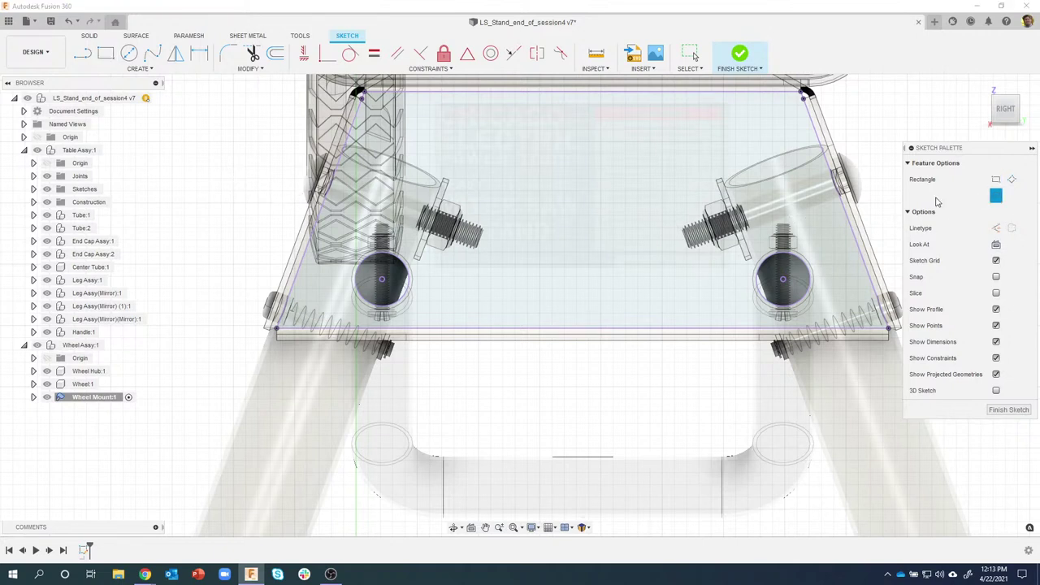
{"action": "left_click", "coordinate": [384, 281]}
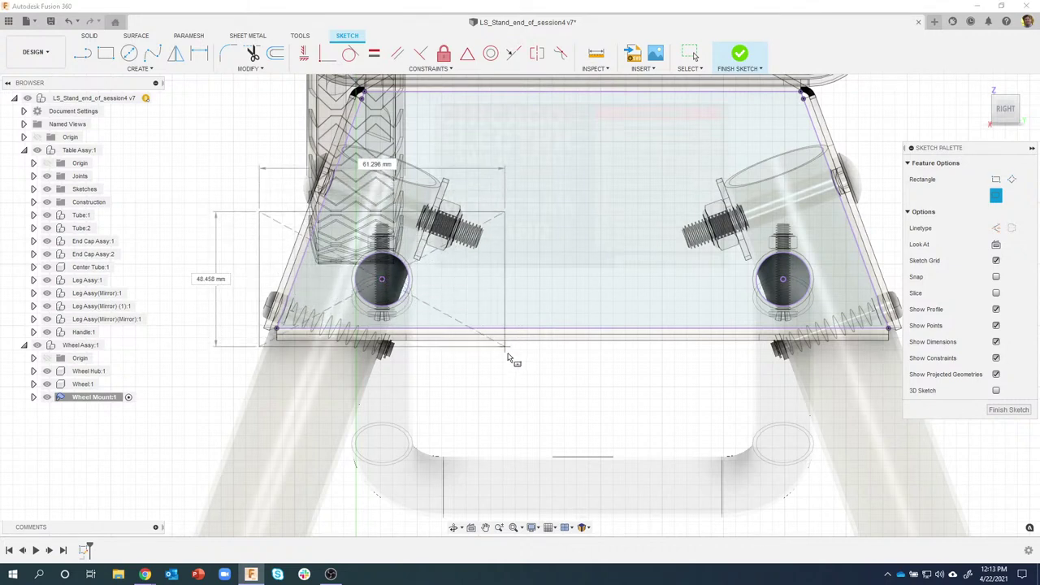
{"action": "key", "text": "Tab"}
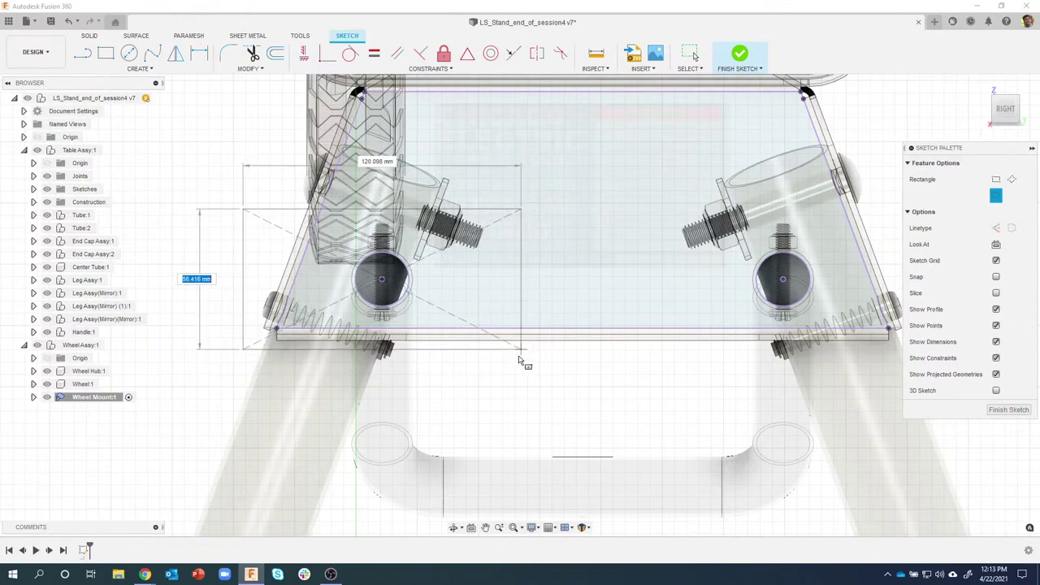
{"action": "key", "text": "Tab"}
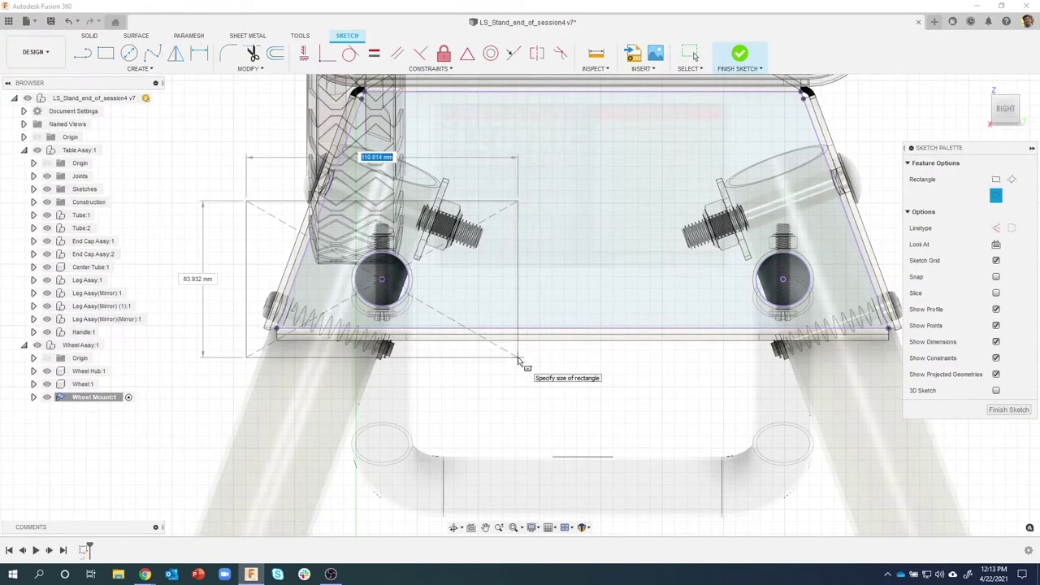
{"action": "type", "text": "62"}
{"action": "key", "text": "Tab"}
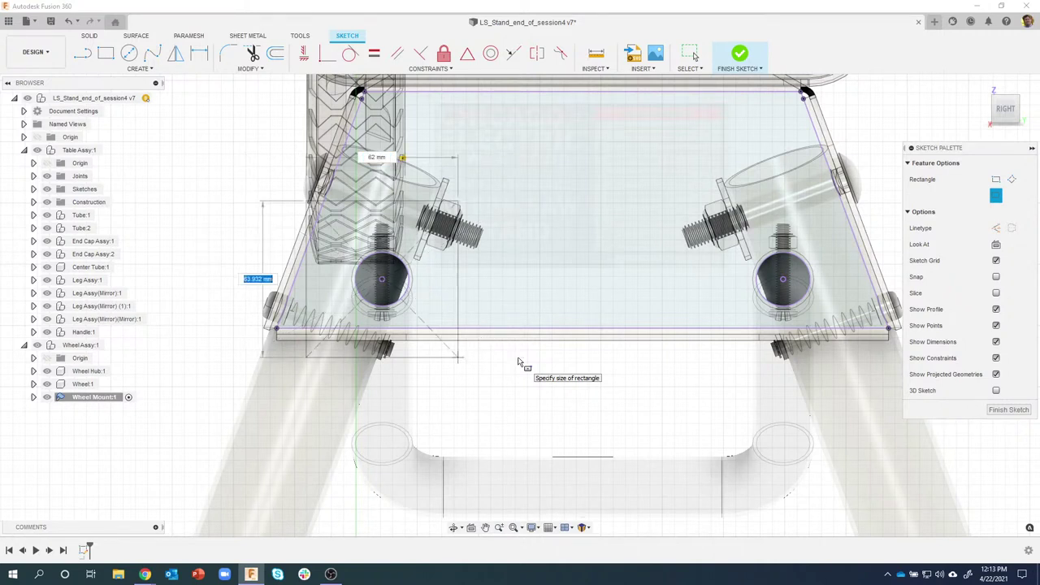
{"action": "type", "text": "28"}
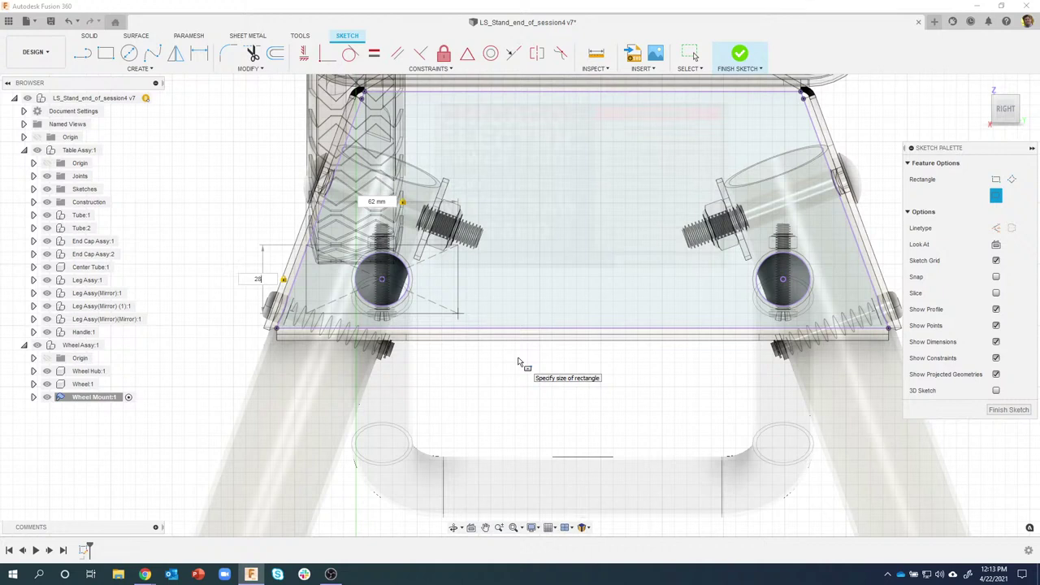
{"action": "key", "text": "Return"}
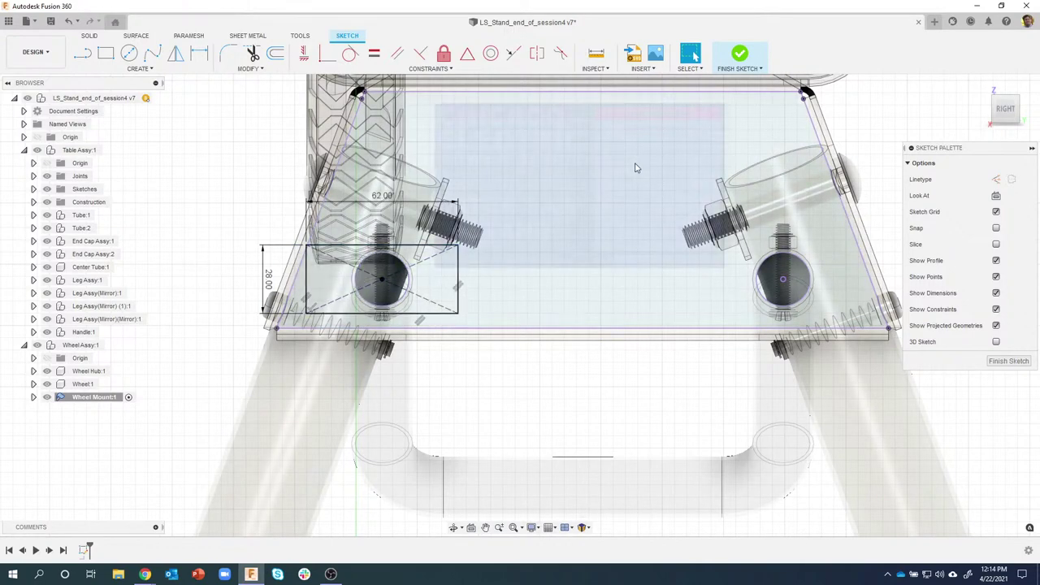
{"action": "left_click", "coordinate": [739, 55]}
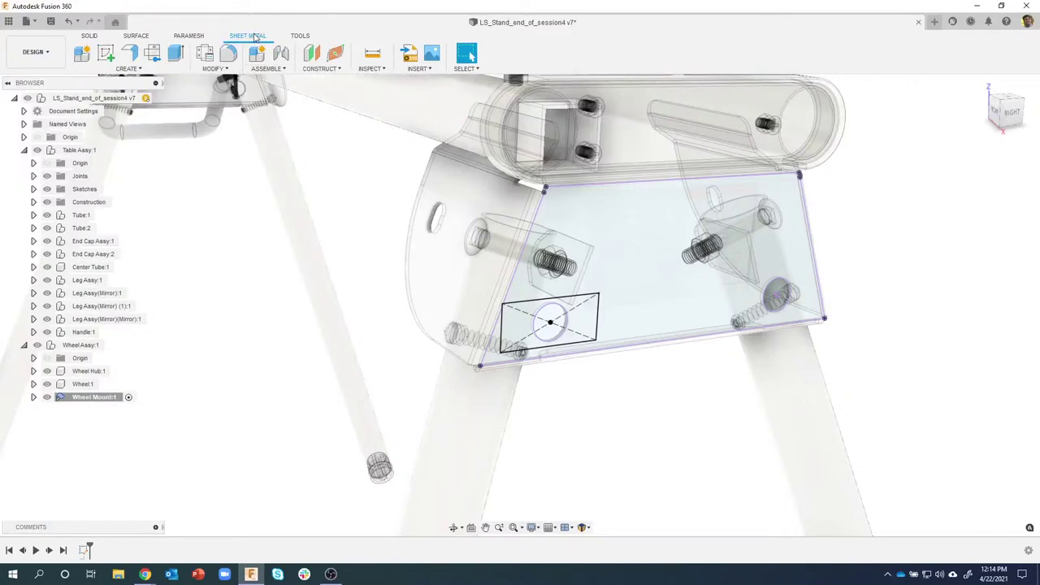
Step: Start a sheet metal flange from the rectangle in the Wheel Mount sketch, including the circular hole region as a second profile
{"action": "middle_click_drag", "start_coordinate": [338, 272], "coordinate": [386, 281], "text": "shift"}
{"action": "scroll", "coordinate": [656, 326], "scroll_direction": "up", "scroll_amount": 3}
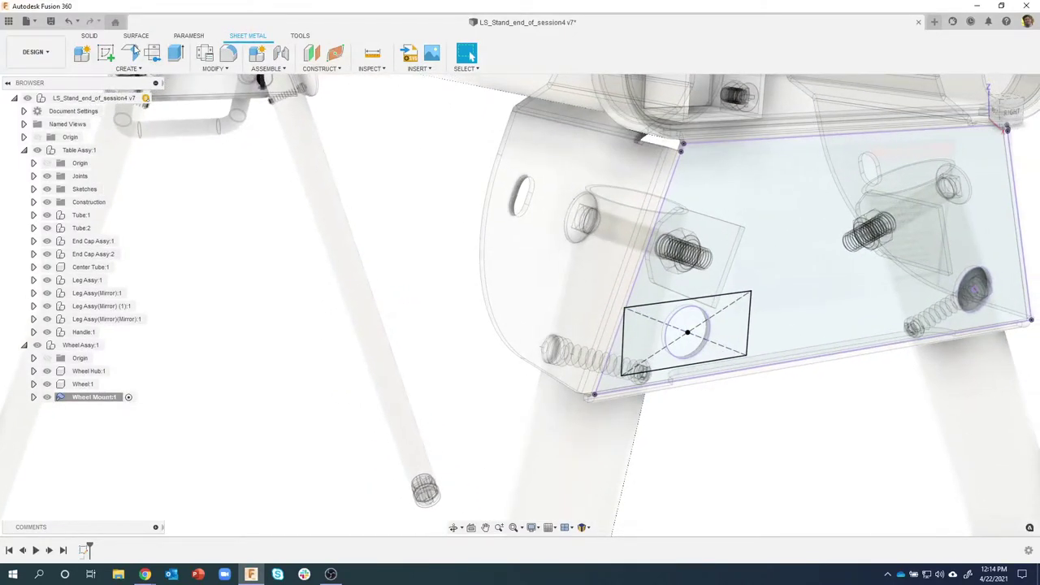
{"action": "left_click", "coordinate": [130, 54]}
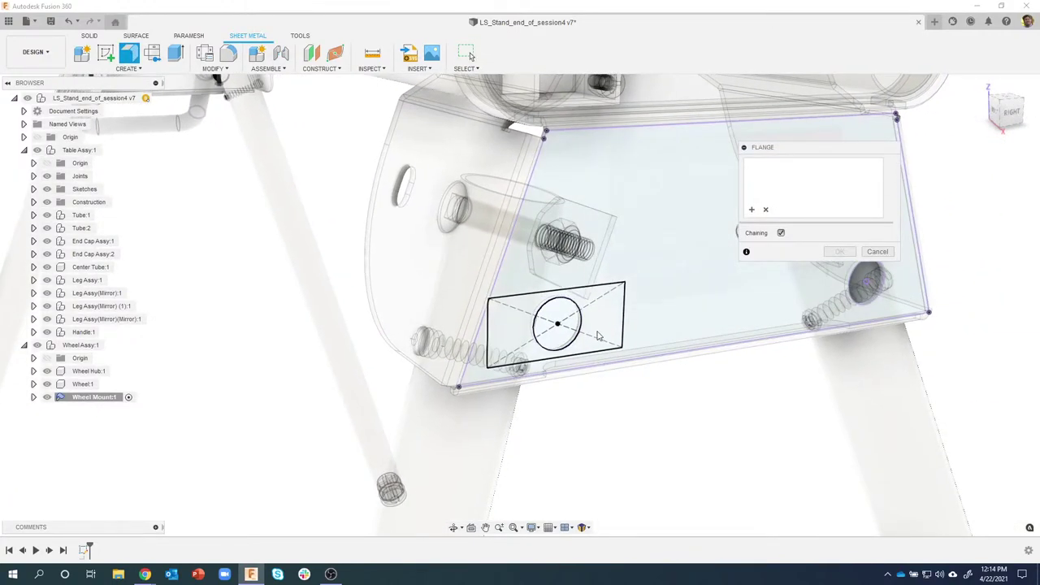
{"action": "left_click", "coordinate": [604, 325]}
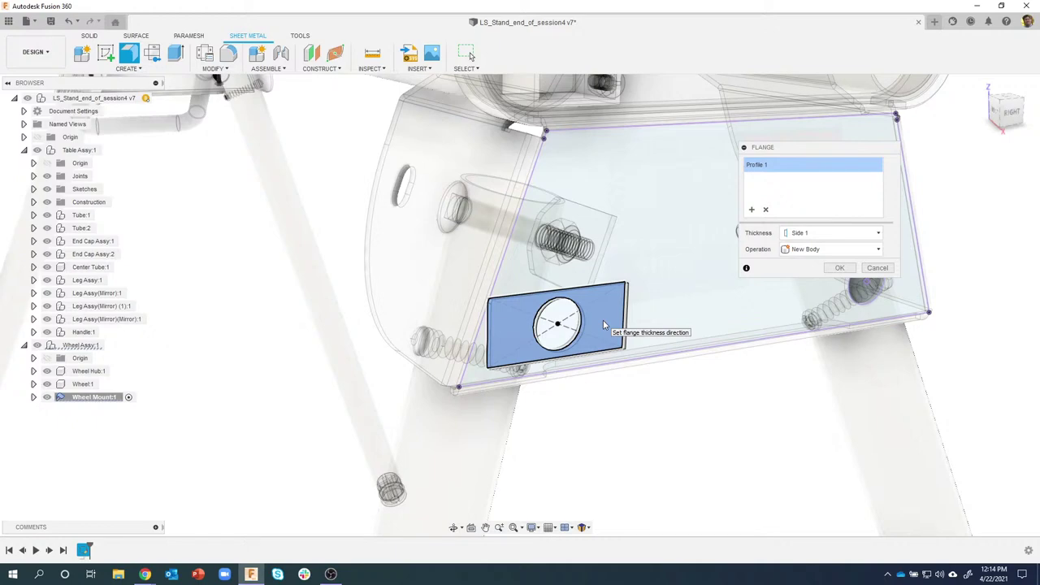
{"action": "mouse_move", "coordinate": [603, 321]}
{"action": "middle_mouse_down", "text": "shift"}
{"action": "mouse_move", "coordinate": [598, 300]}
{"action": "mouse_move", "coordinate": [589, 336]}
{"action": "mouse_move", "coordinate": [599, 353]}
{"action": "mouse_move", "coordinate": [583, 295]}
{"action": "mouse_move", "coordinate": [589, 258]}
{"action": "mouse_move", "coordinate": [627, 244]}
{"action": "middle_mouse_up", "text": "shift"}
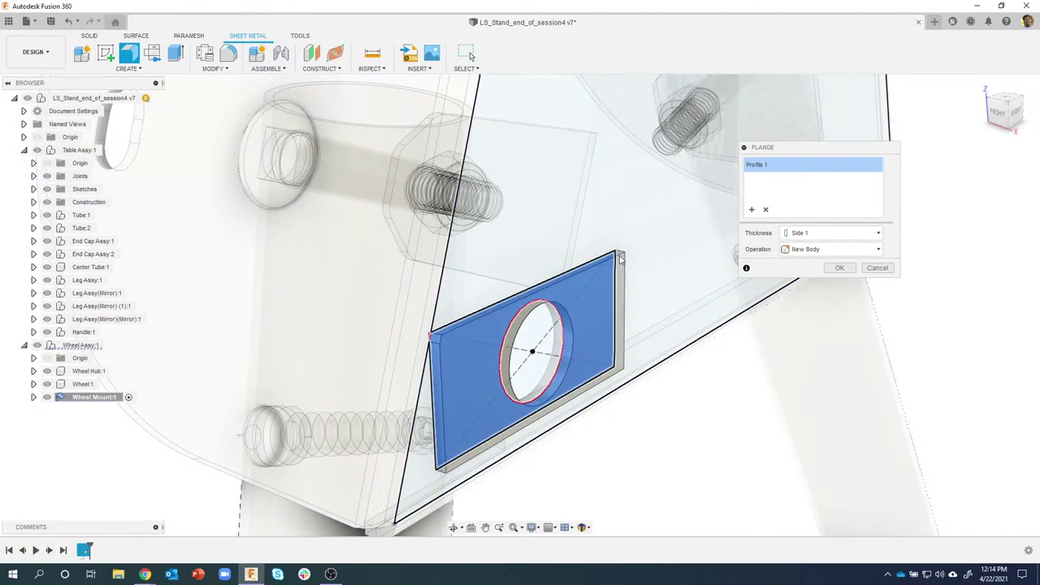
{"action": "middle_click_drag", "start_coordinate": [629, 396], "coordinate": [547, 341], "text": "shift"}
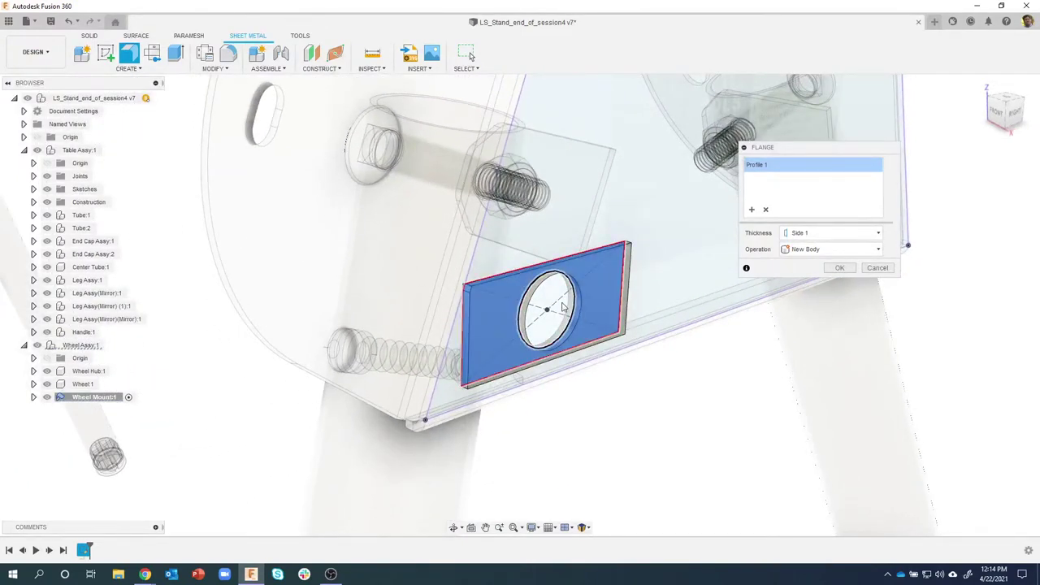
{"action": "left_click", "coordinate": [553, 305]}
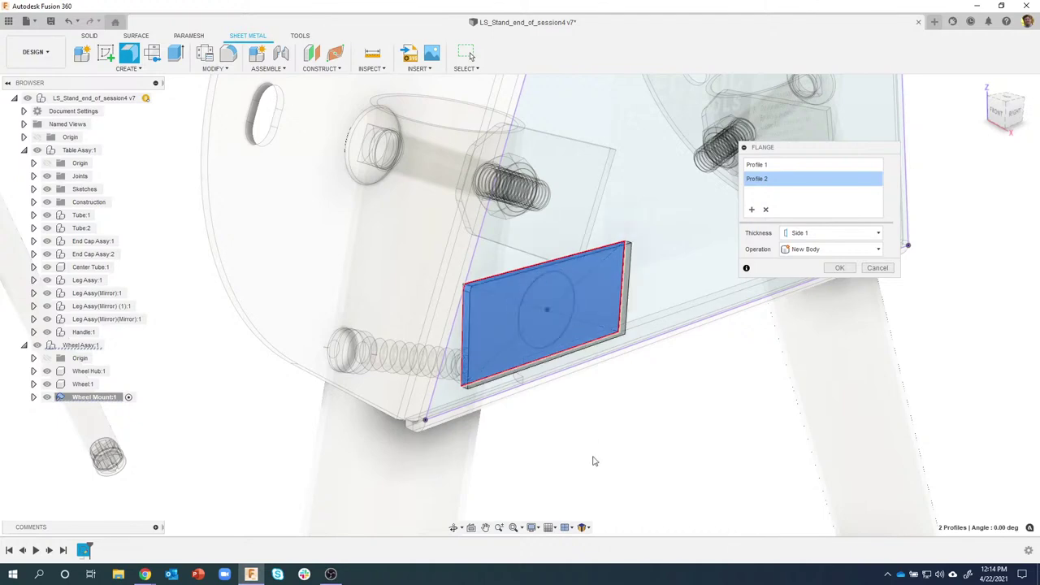
Step: Add the tiny triangular region at the rectangle's upper corner to the flange profiles so the whole rectangle is filled
{"action": "middle_click_drag", "start_coordinate": [548, 422], "coordinate": [389, 268], "text": "ctrl+shift"}
{"action": "scroll", "coordinate": [388, 267], "scroll_direction": "up", "scroll_amount": 5}
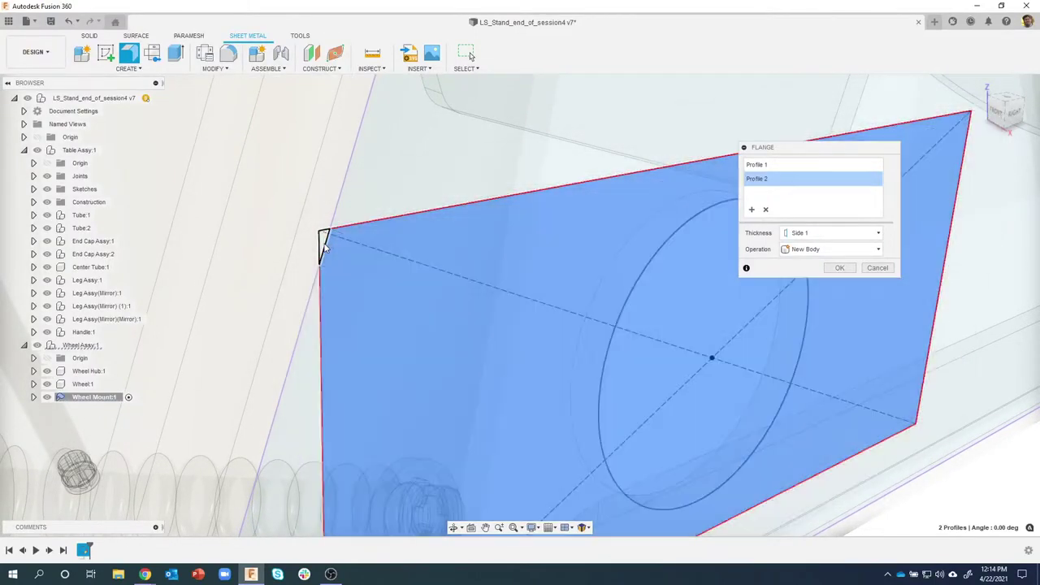
{"action": "left_click", "coordinate": [322, 242]}
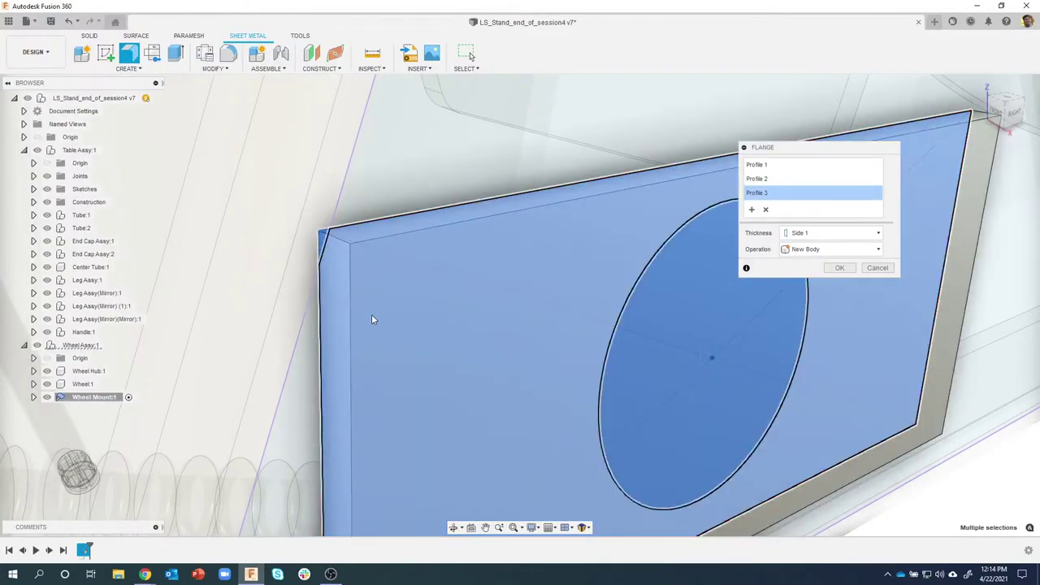
{"action": "scroll", "coordinate": [395, 297], "scroll_direction": "down", "scroll_amount": 5}
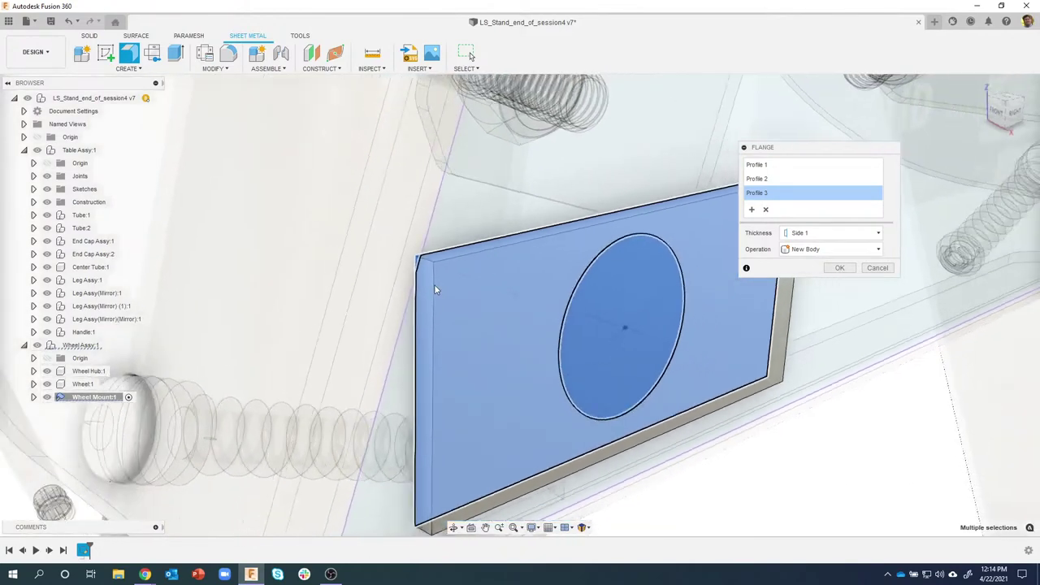
{"action": "middle_click_drag", "start_coordinate": [453, 269], "coordinate": [611, 461], "text": "shift"}
{"action": "scroll", "coordinate": [552, 442], "scroll_direction": "down", "scroll_amount": 4}
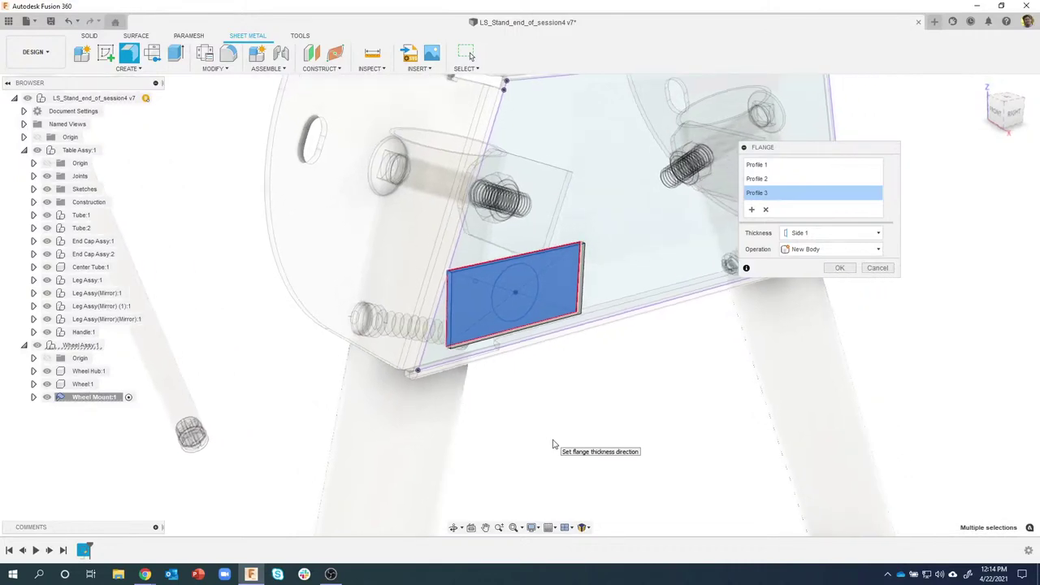
{"action": "middle_click_drag", "start_coordinate": [553, 441], "coordinate": [587, 379], "text": "shift"}
{"action": "scroll", "coordinate": [801, 254], "scroll_direction": "up", "scroll_amount": 4}
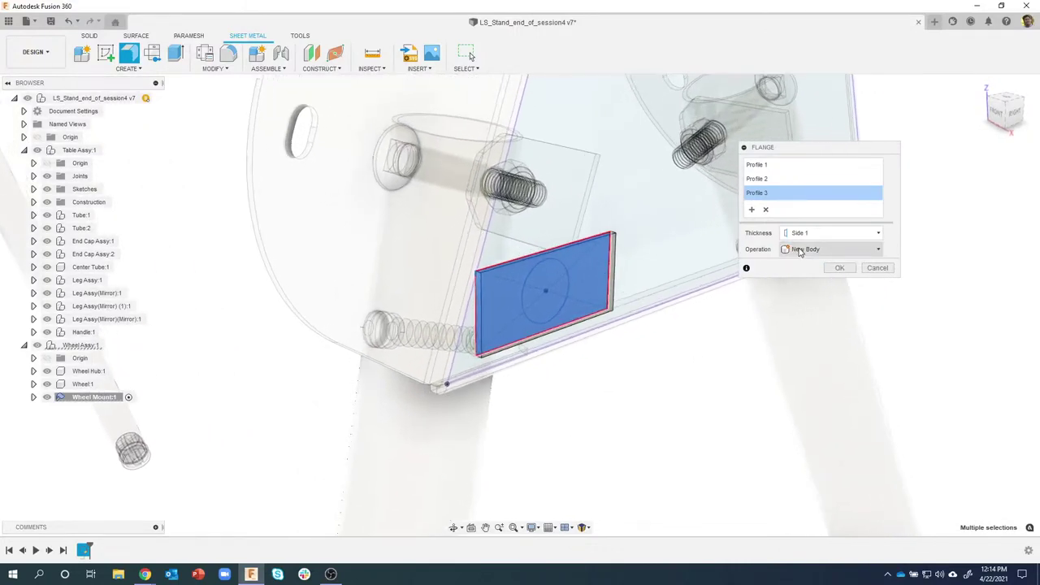
Step: Try Side 2 as the base flange's thickness direction and return it to Side 1
{"action": "middle_click_drag", "start_coordinate": [790, 252], "coordinate": [492, 104], "text": "shift"}
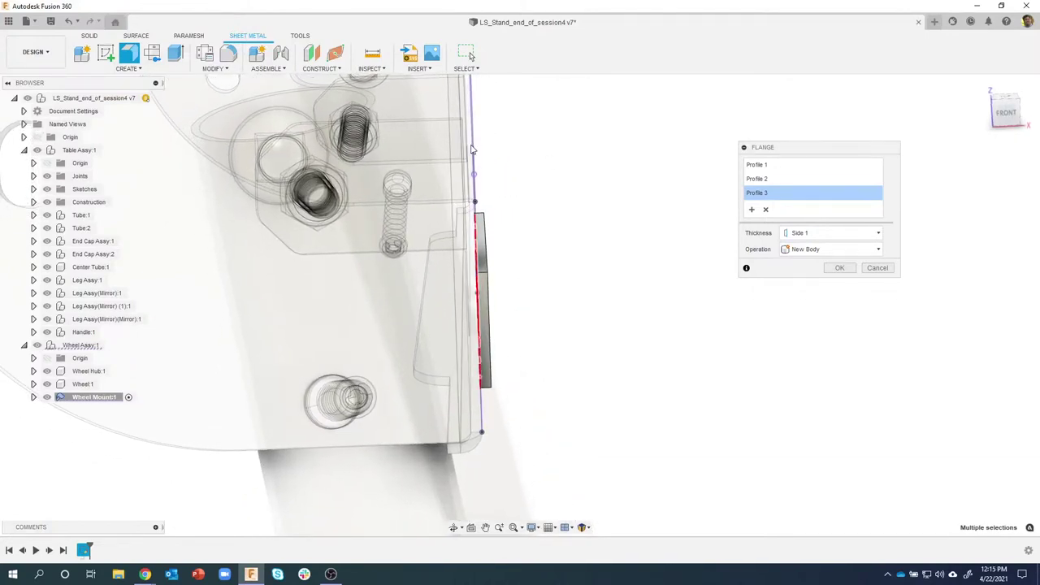
{"action": "left_click", "coordinate": [819, 234]}
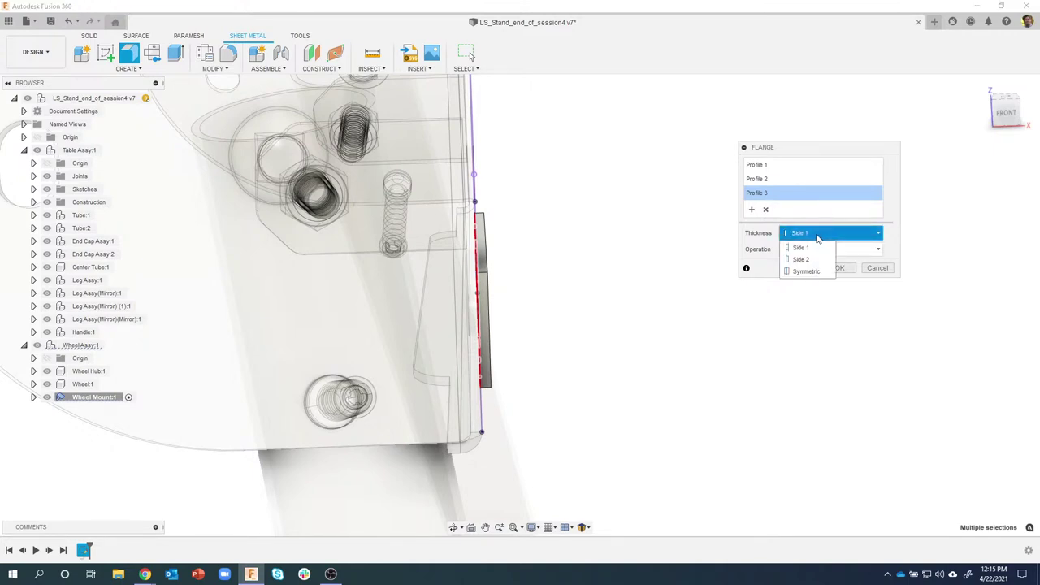
{"action": "left_click", "coordinate": [806, 260]}
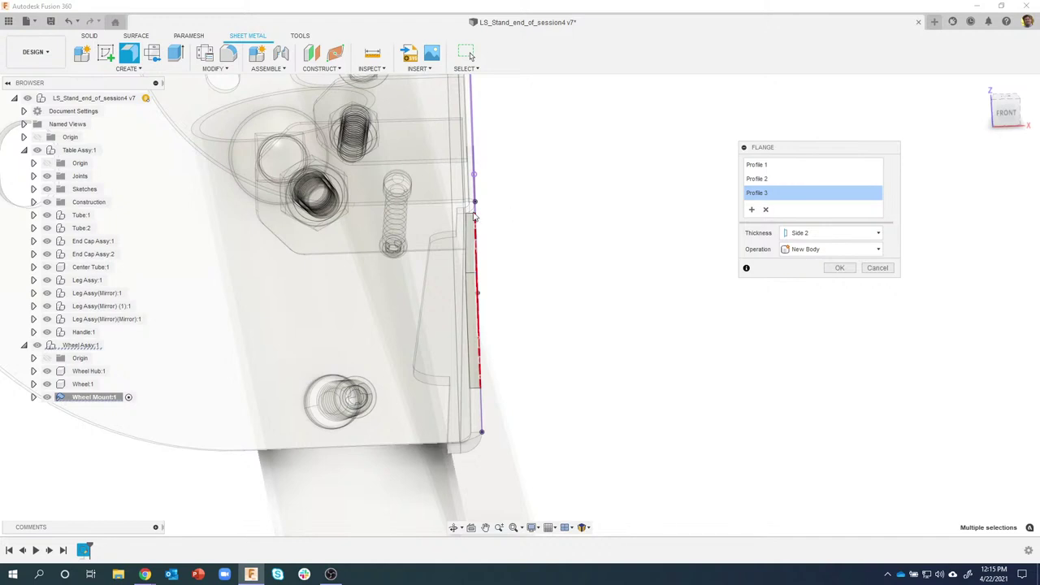
{"action": "left_click", "coordinate": [805, 234]}
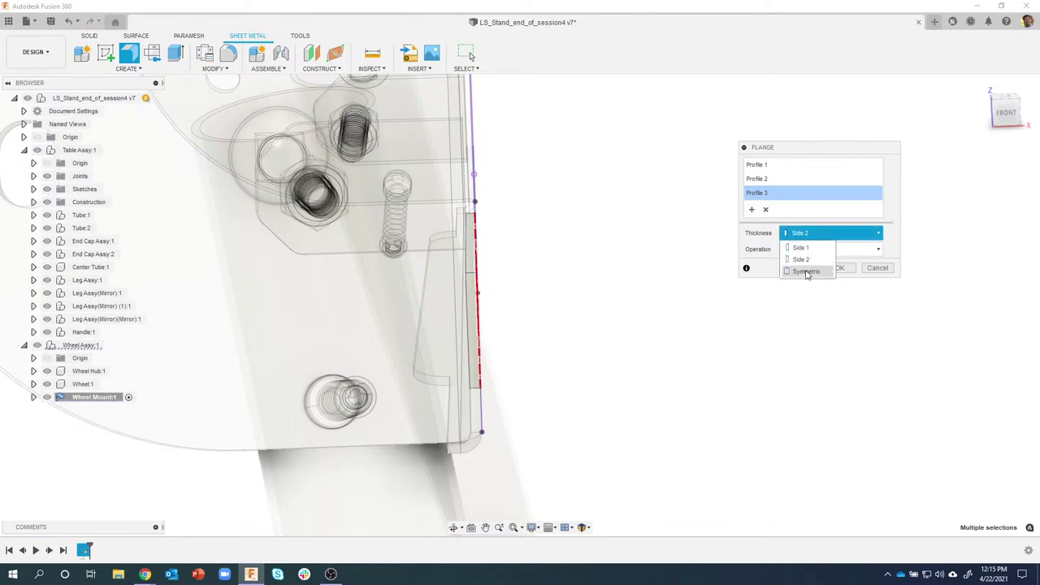
{"action": "left_click", "coordinate": [808, 252]}
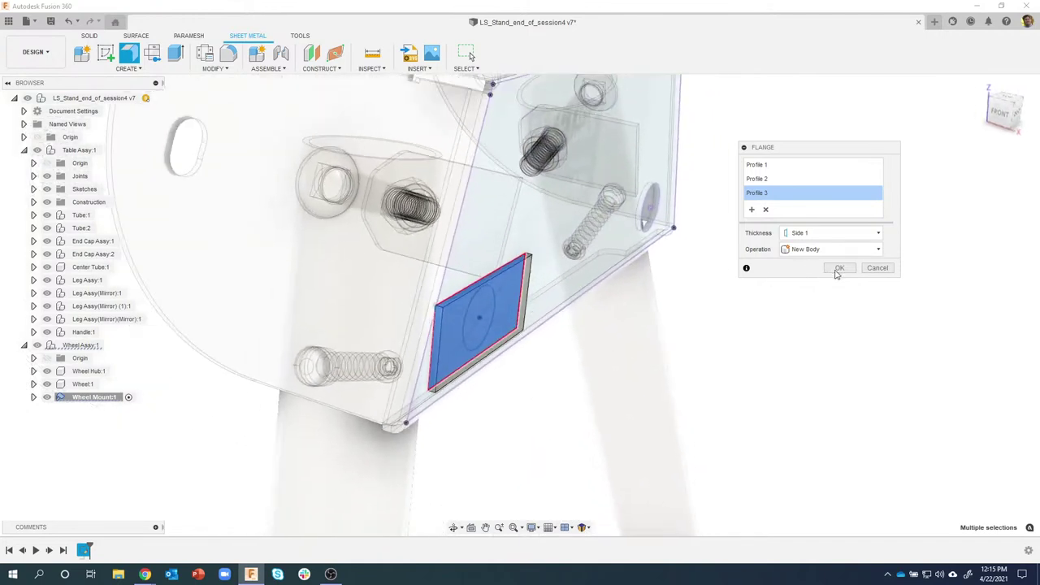
Step: Create the base flange as a new body and expand Wheel Mount:1 in the browser
{"action": "left_click", "coordinate": [839, 268]}
{"action": "scroll", "coordinate": [750, 326], "scroll_direction": "down", "scroll_amount": 2}
{"action": "middle_click_drag", "start_coordinate": [749, 326], "coordinate": [427, 368], "text": "shift"}
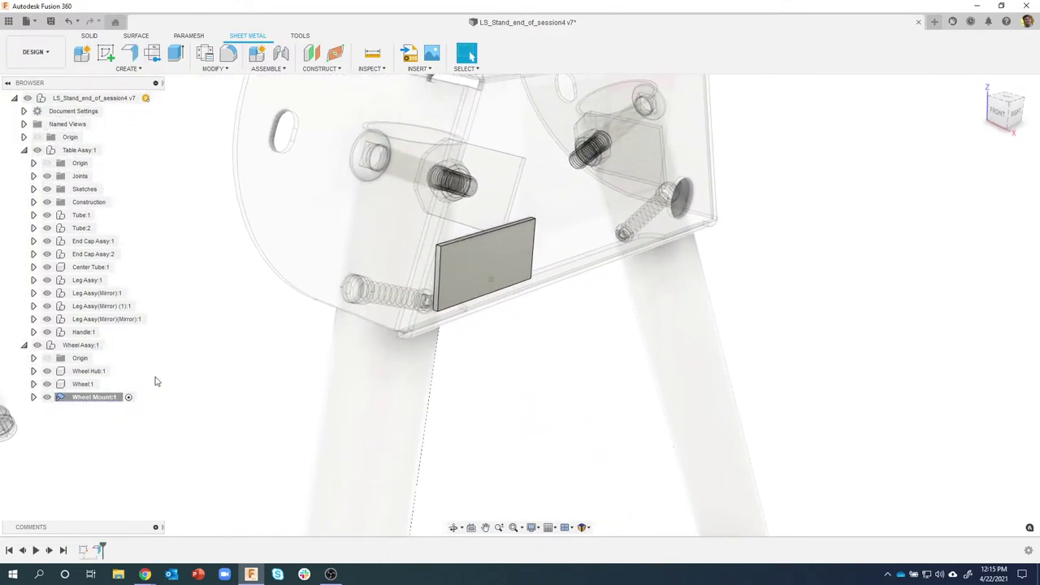
{"action": "left_click", "coordinate": [34, 396]}
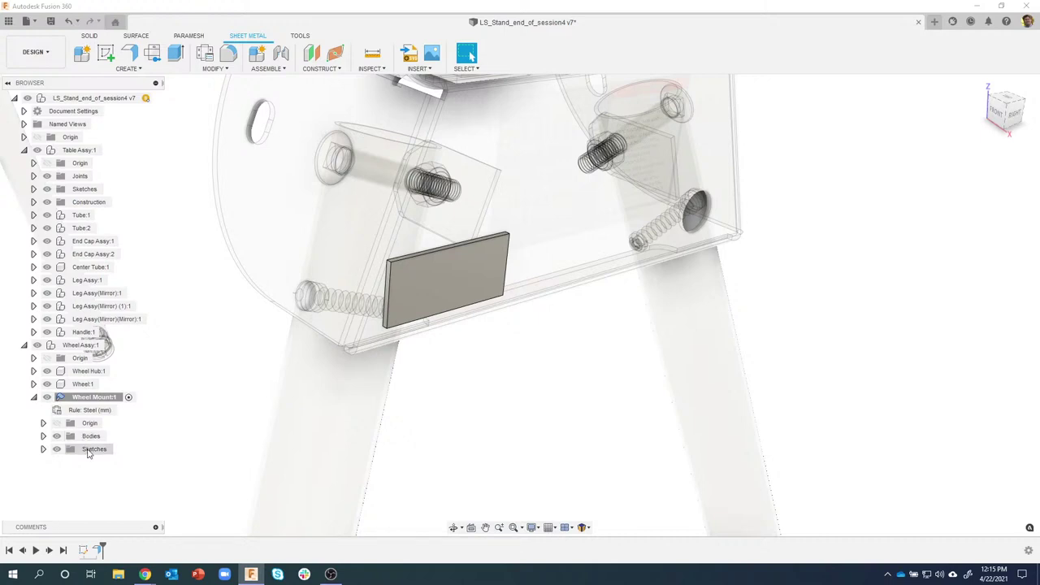
{"action": "middle_click_drag", "start_coordinate": [505, 460], "coordinate": [499, 437], "text": "shift"}
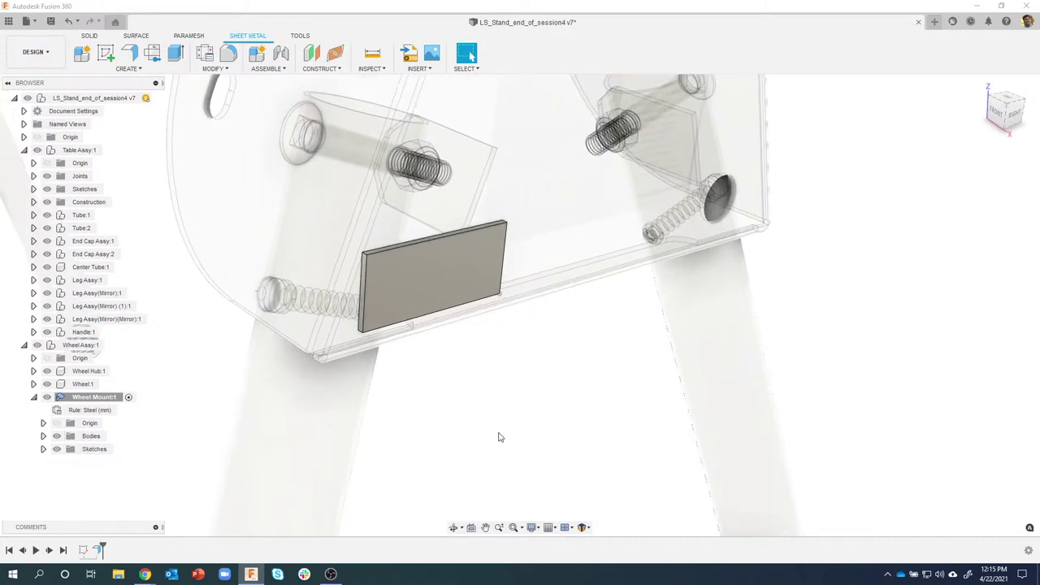
Step: Start an edge flange on the plate's outer short edge nearest the bracket's middle and pull it out about 19 mm
{"action": "scroll", "coordinate": [506, 398], "scroll_direction": "up", "scroll_amount": 3}
{"action": "scroll", "coordinate": [523, 337], "scroll_direction": "down", "scroll_amount": 1}
{"action": "middle_click_drag", "start_coordinate": [524, 333], "coordinate": [510, 237], "text": "shift"}
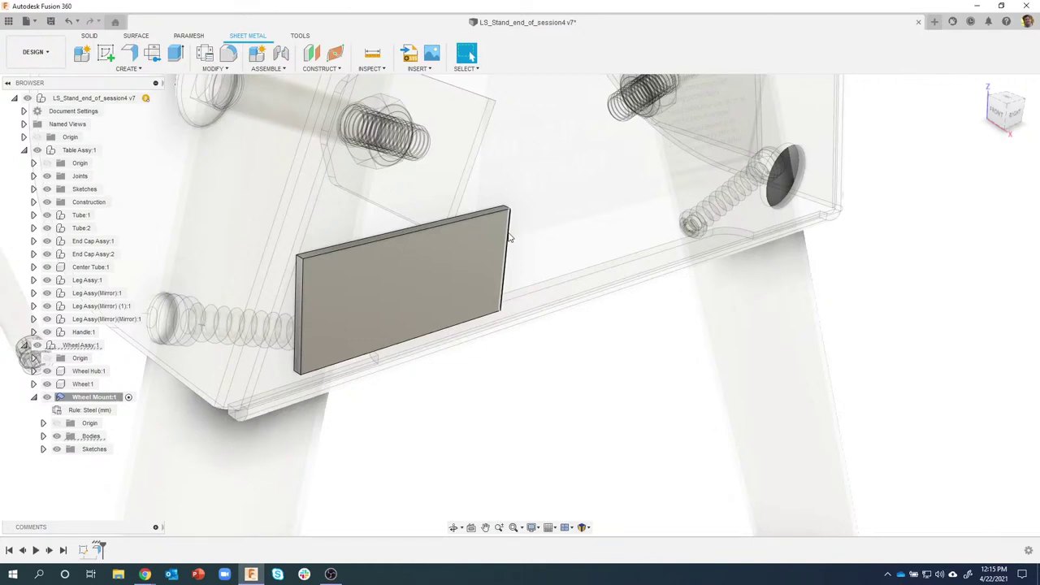
{"action": "right_click", "coordinate": [509, 237]}
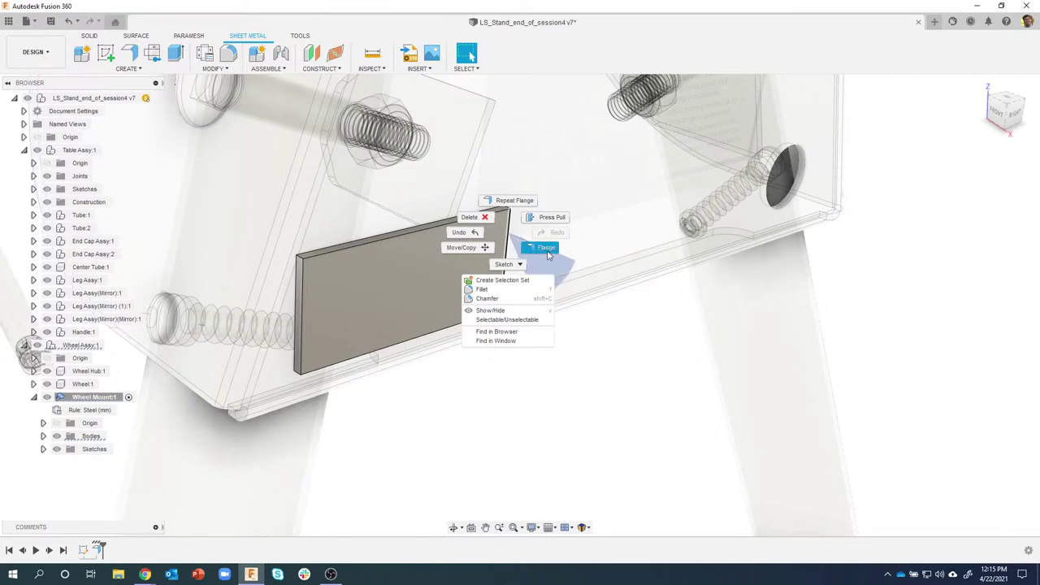
{"action": "left_click", "coordinate": [546, 248]}
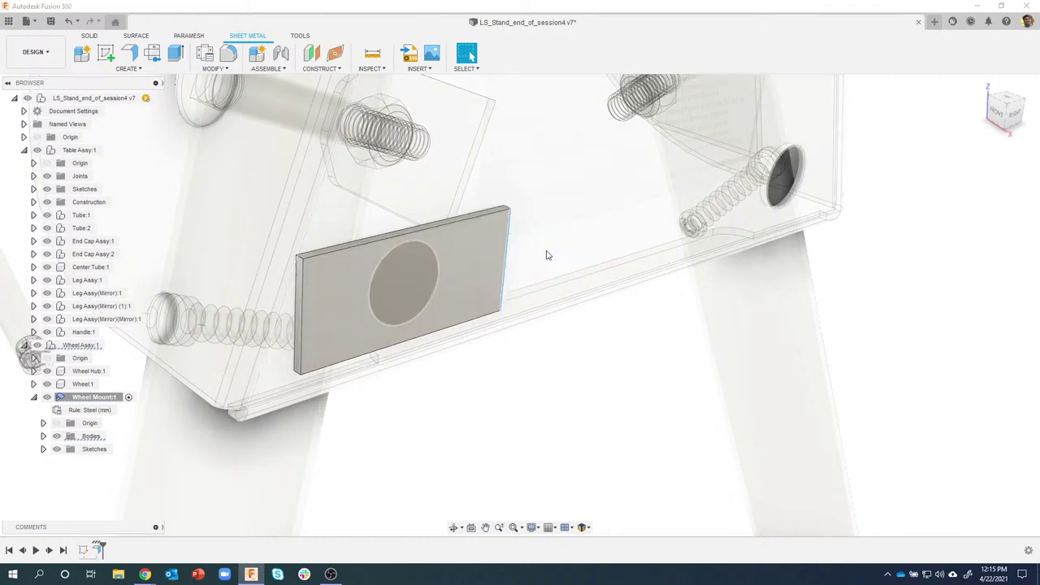
{"action": "left_click_drag", "start_coordinate": [513, 261], "coordinate": [569, 290]}
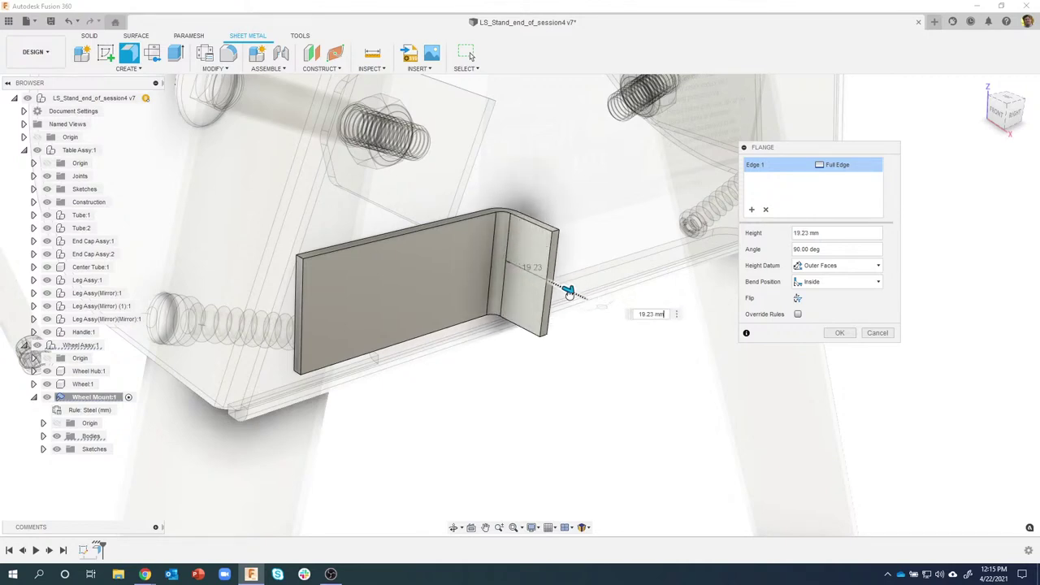
Step: Add the plate's opposite short edge to the flange and set the height of both flanges to 32 mm
{"action": "left_click", "coordinate": [305, 286]}
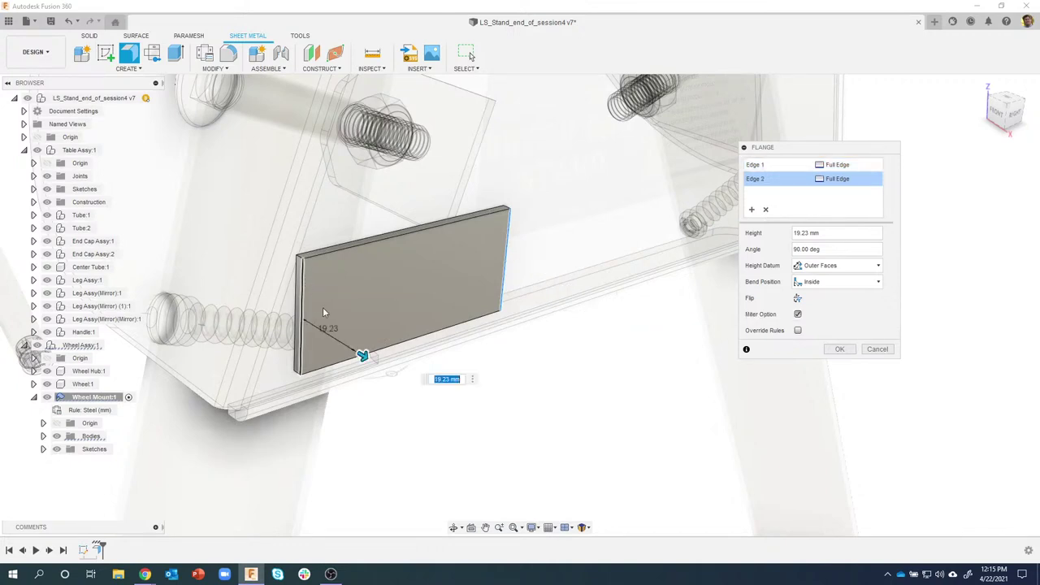
{"action": "mouse_move", "coordinate": [362, 354]}
{"action": "left_mouse_down"}
{"action": "mouse_move", "coordinate": [399, 371]}
{"action": "mouse_move", "coordinate": [369, 360]}
{"action": "left_mouse_up"}
{"action": "middle_click_drag", "start_coordinate": [543, 283], "coordinate": [580, 294], "text": "shift"}
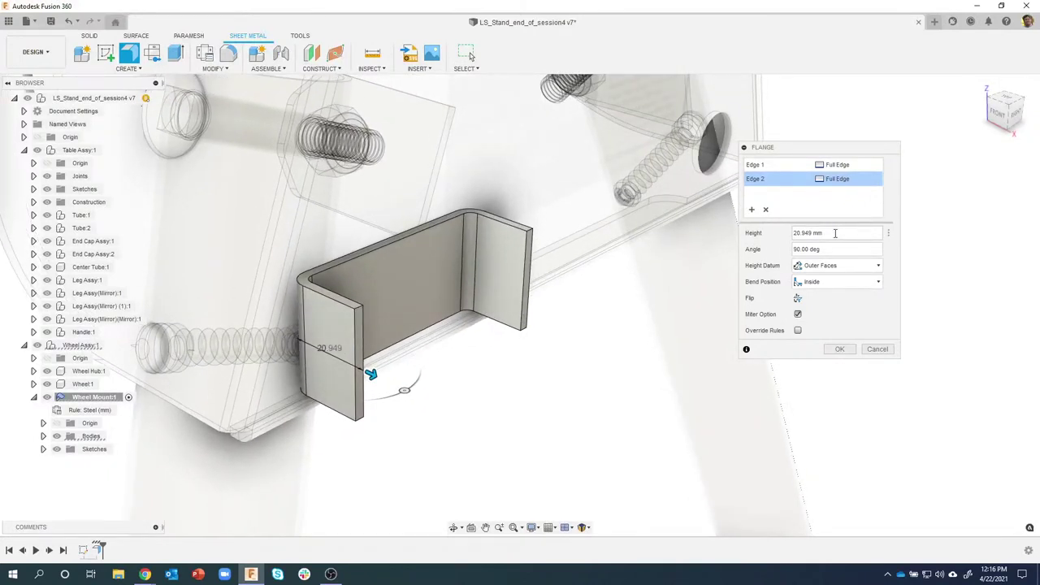
{"action": "left_click_drag", "start_coordinate": [835, 233], "coordinate": [797, 231]}
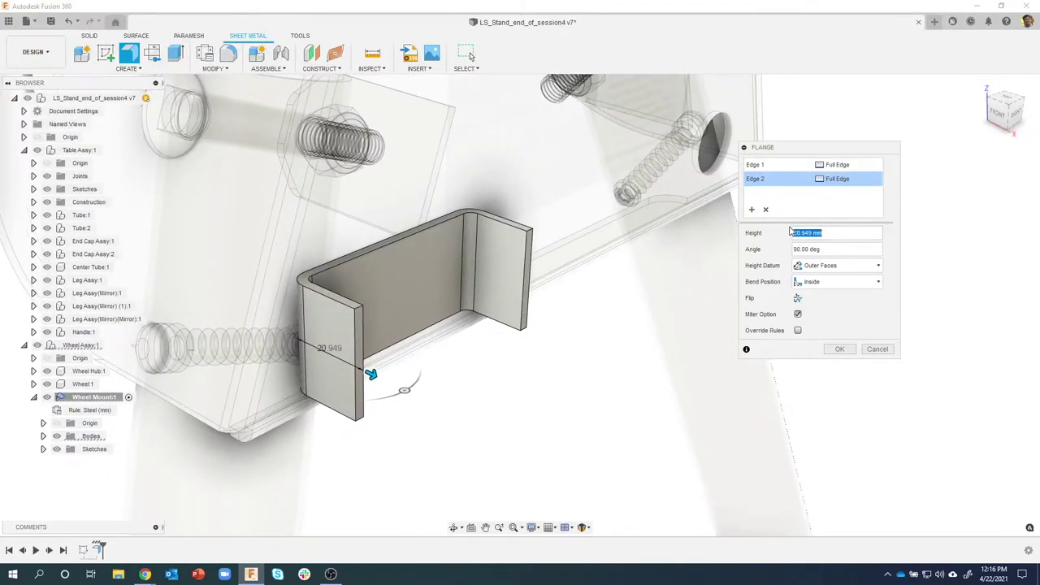
{"action": "type", "text": "32"}
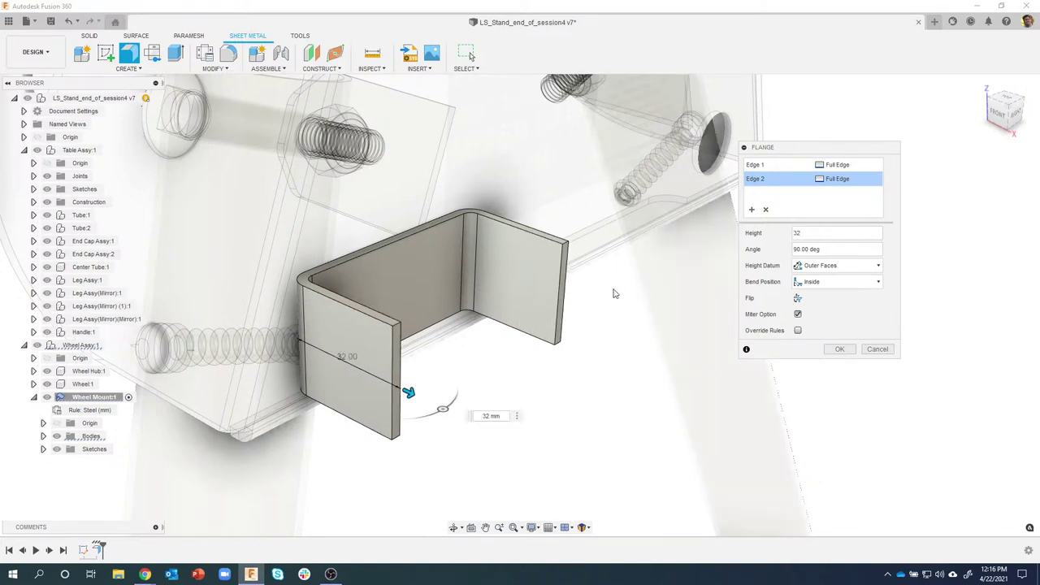
{"action": "middle_click_drag", "start_coordinate": [606, 293], "coordinate": [678, 295], "text": "shift"}
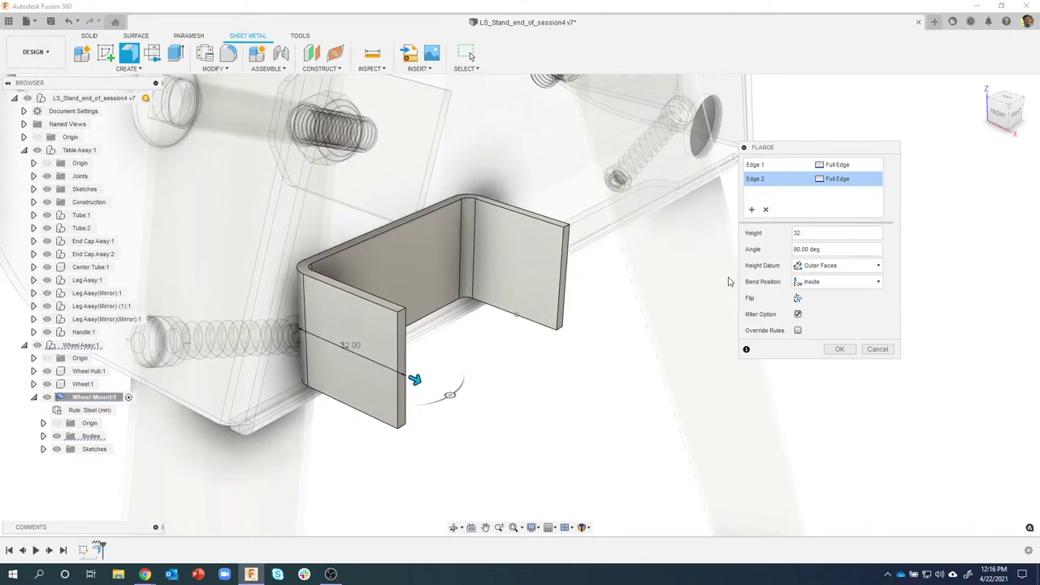
Step: Try the Inner Faces height datum on the two edge flanges and return it to Outer Faces
{"action": "left_click", "coordinate": [839, 273]}
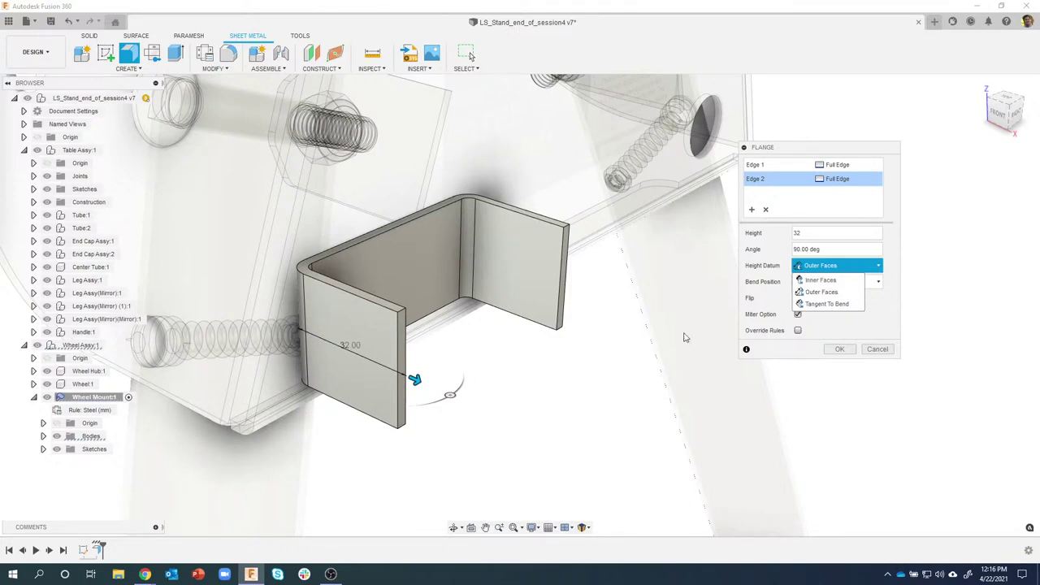
{"action": "middle_click_drag", "start_coordinate": [542, 364], "coordinate": [458, 277], "text": "shift"}
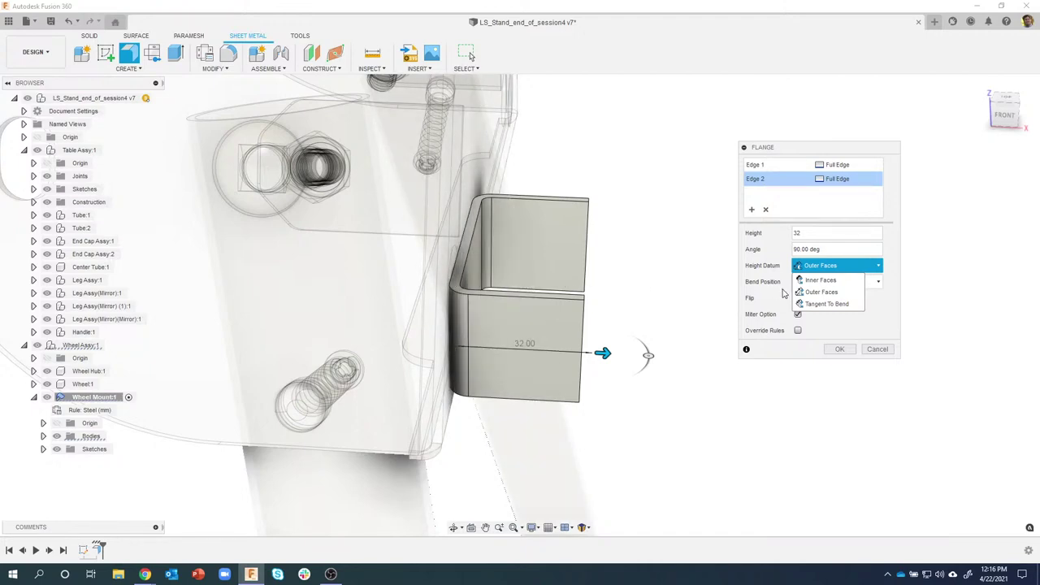
{"action": "left_click", "coordinate": [819, 281]}
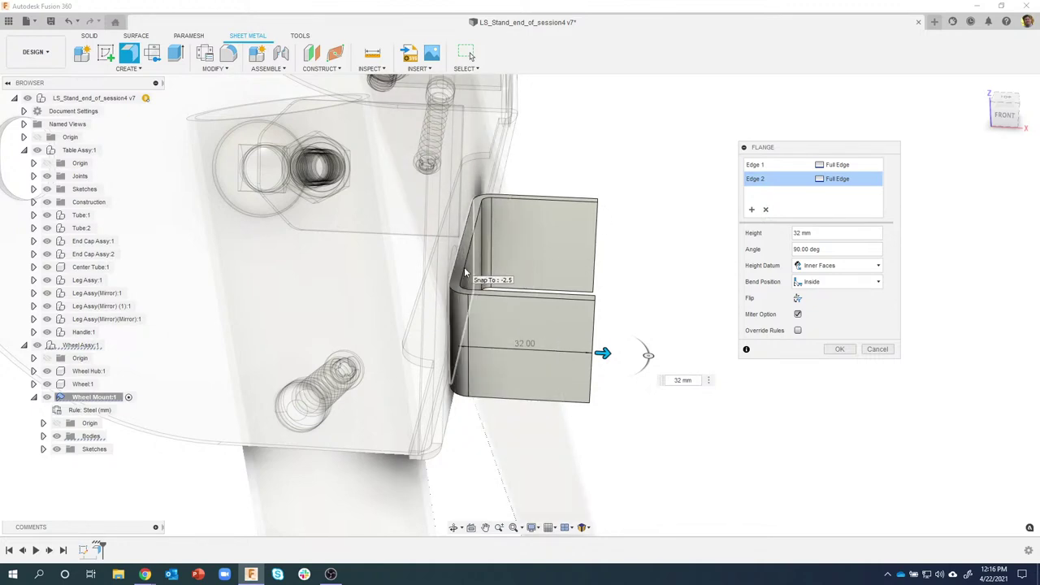
{"action": "scroll", "coordinate": [485, 278], "scroll_direction": "down", "scroll_amount": 1}
{"action": "middle_click_drag", "start_coordinate": [485, 279], "coordinate": [477, 273], "text": "shift"}
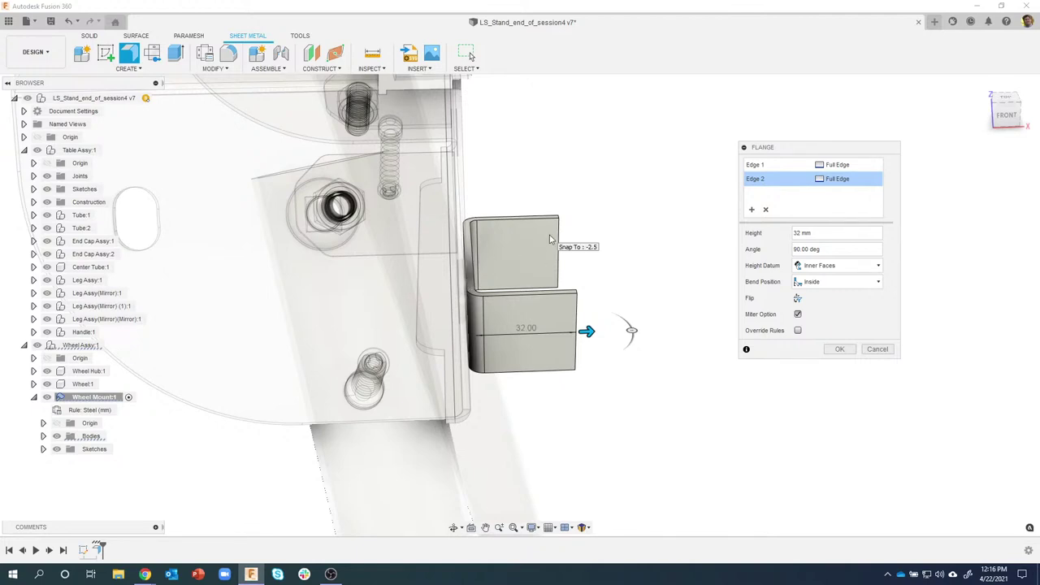
{"action": "middle_click_drag", "start_coordinate": [550, 239], "coordinate": [459, 242], "text": "shift"}
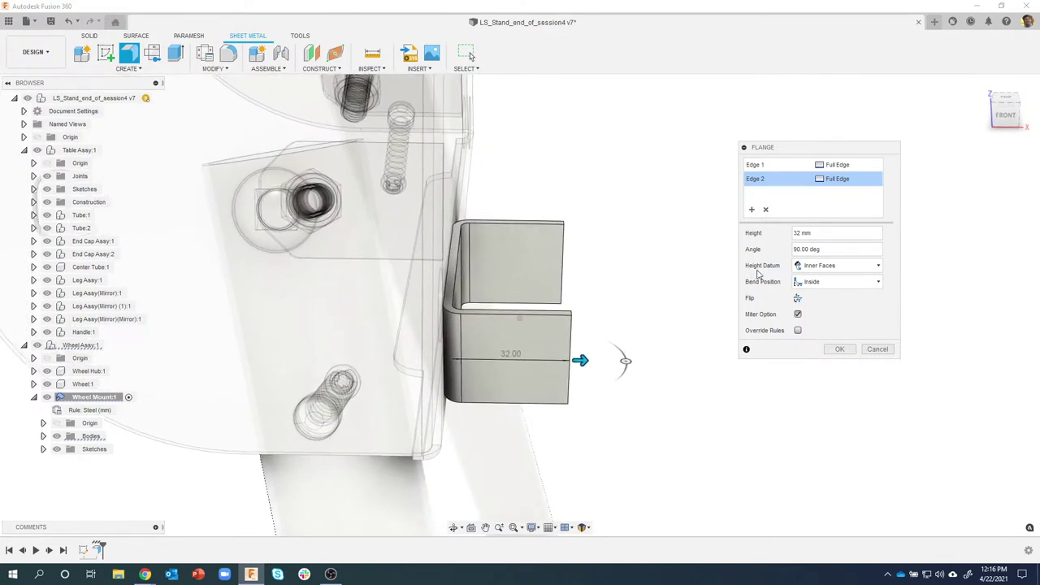
{"action": "left_click", "coordinate": [829, 266]}
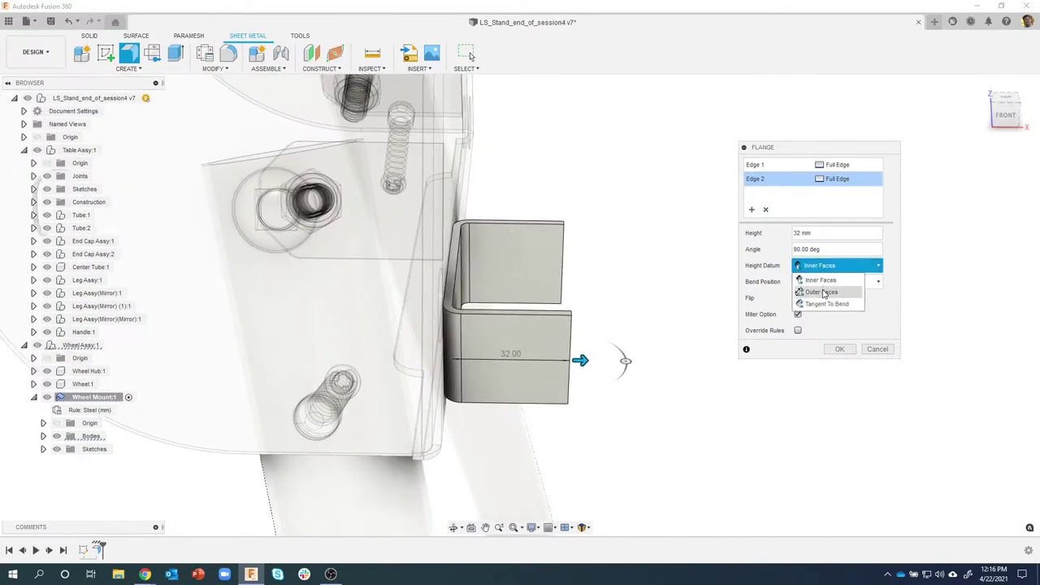
{"action": "left_click", "coordinate": [821, 292]}
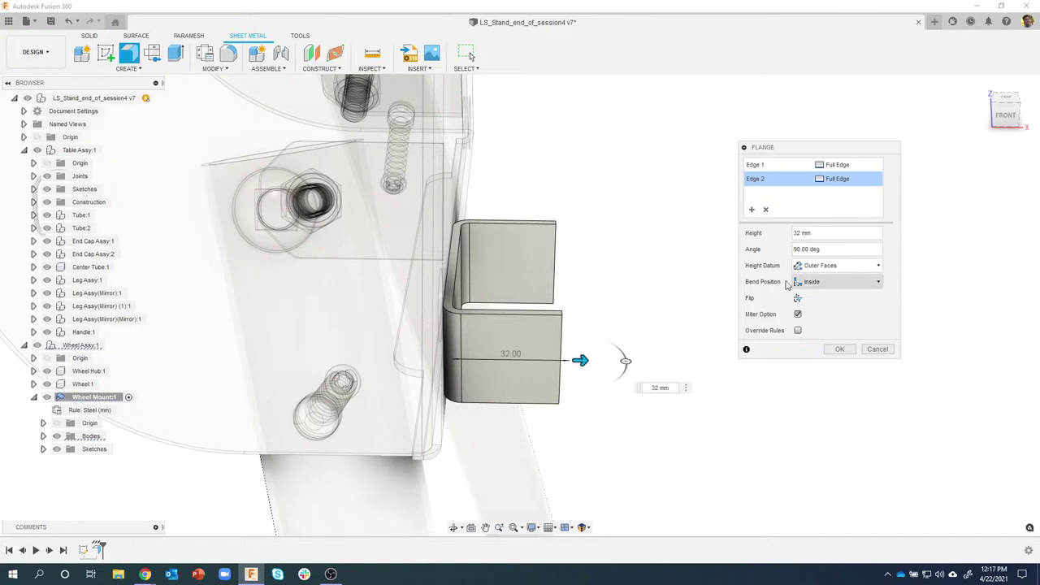
Step: Create the two 32 mm edge flanges with outer-face height datum and inside bend position
{"action": "middle_click_drag", "start_coordinate": [471, 248], "coordinate": [457, 240], "text": "shift"}
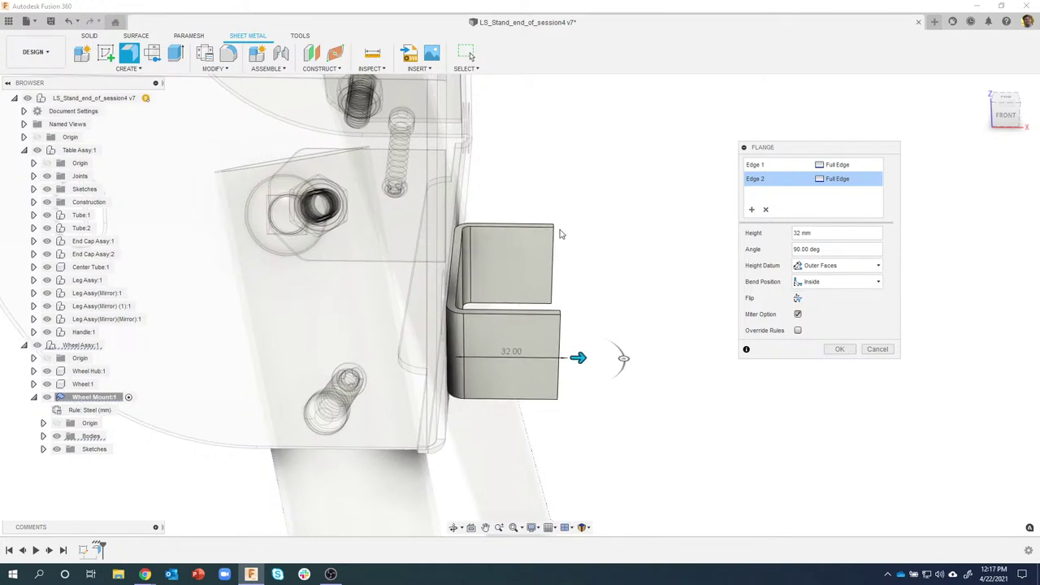
{"action": "middle_click_drag", "start_coordinate": [559, 234], "coordinate": [842, 317], "text": "shift"}
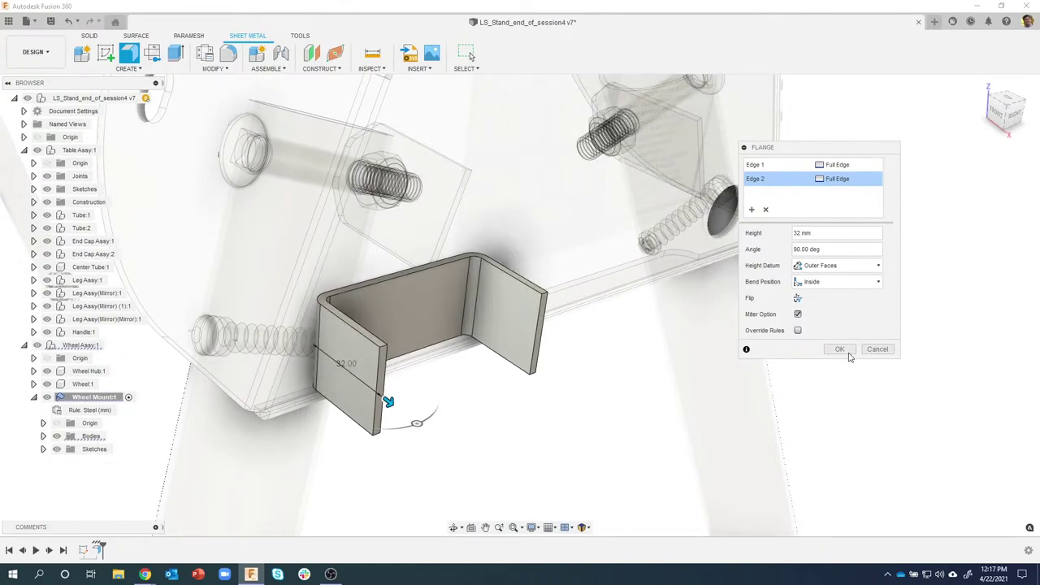
{"action": "left_click", "coordinate": [840, 350]}
{"action": "middle_click_drag", "start_coordinate": [610, 439], "coordinate": [608, 399], "text": "shift"}
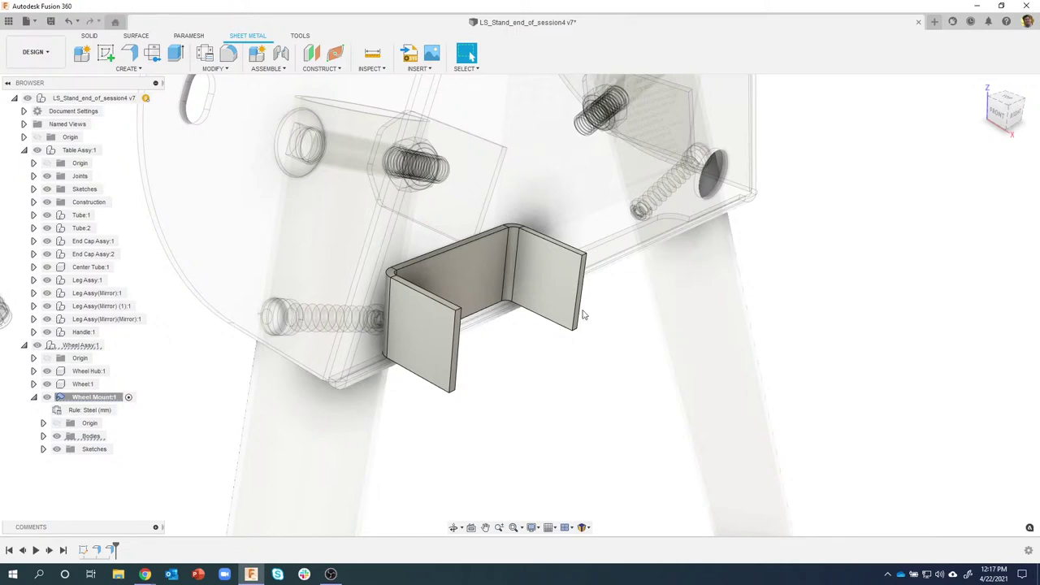
Step: Try selecting the four short corner edges at the flanges' free ends one by one, and clear the selection
{"action": "scroll", "coordinate": [582, 314], "scroll_direction": "up", "scroll_amount": 6}
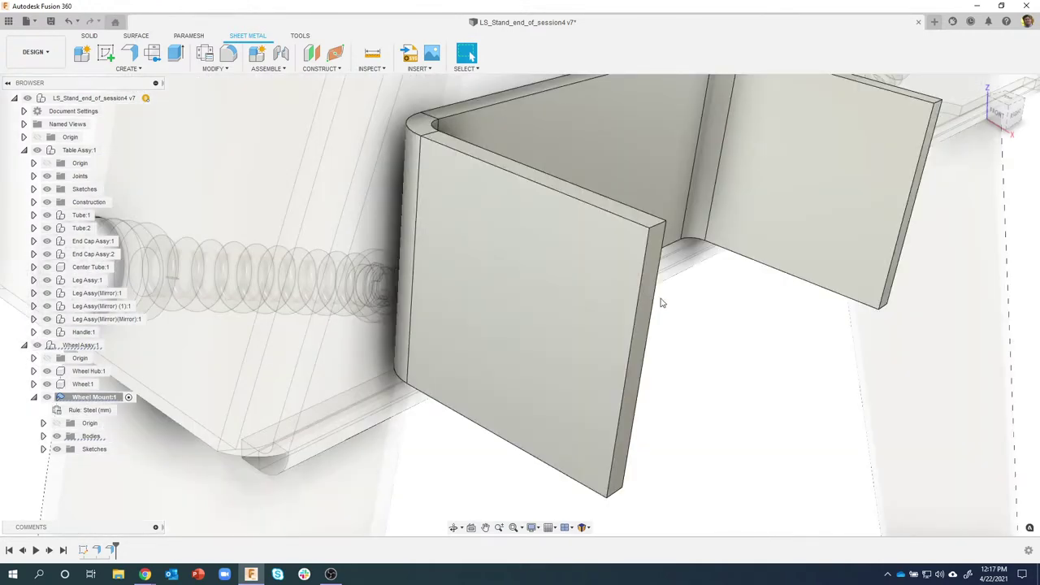
{"action": "scroll", "coordinate": [650, 299], "scroll_direction": "down", "scroll_amount": 5}
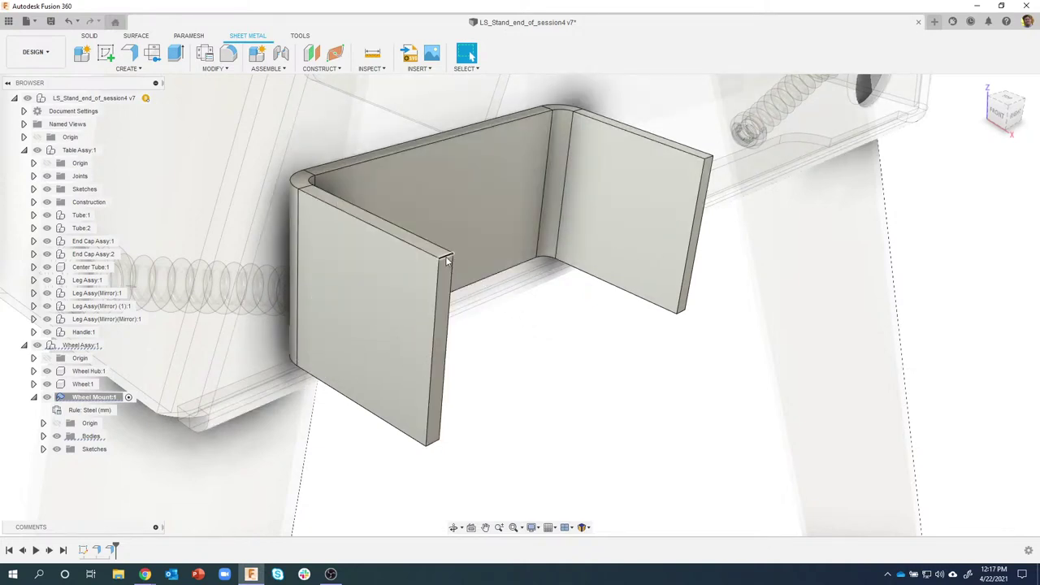
{"action": "left_click", "coordinate": [433, 444], "text": "ctrl"}
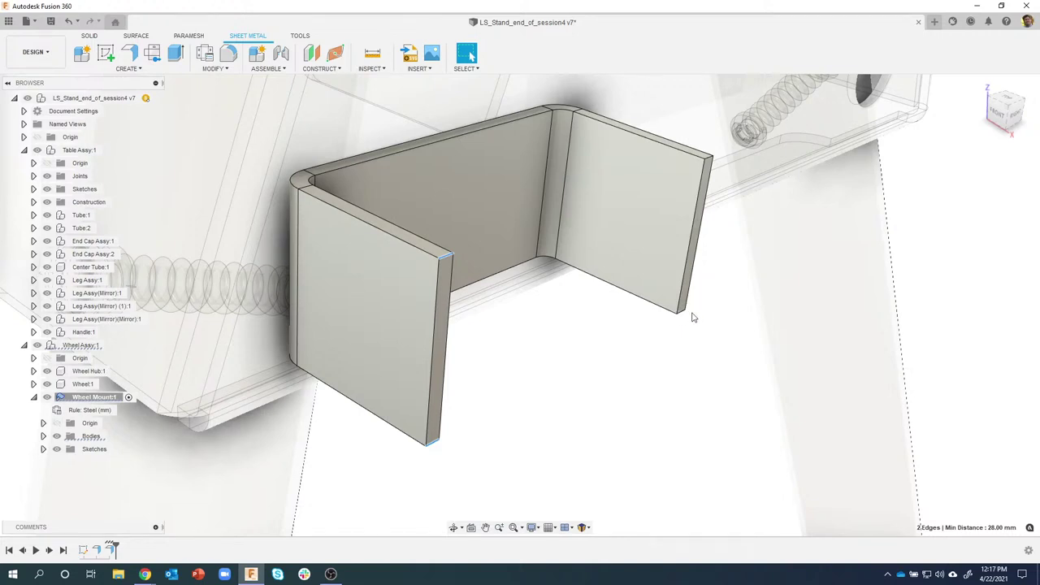
{"action": "scroll", "coordinate": [693, 317], "scroll_direction": "up", "scroll_amount": 5}
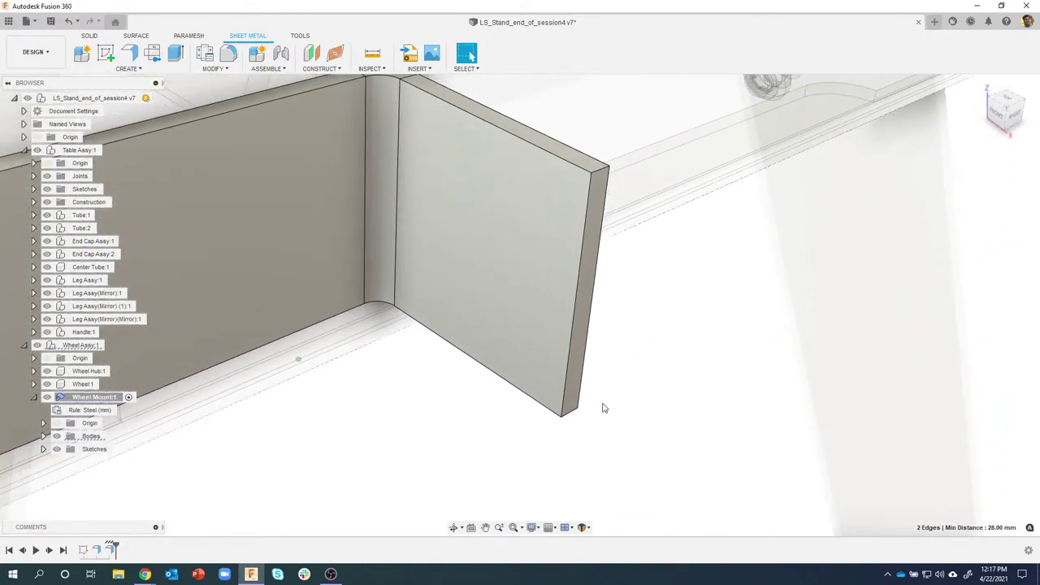
{"action": "left_click", "coordinate": [569, 416], "text": "ctrl"}
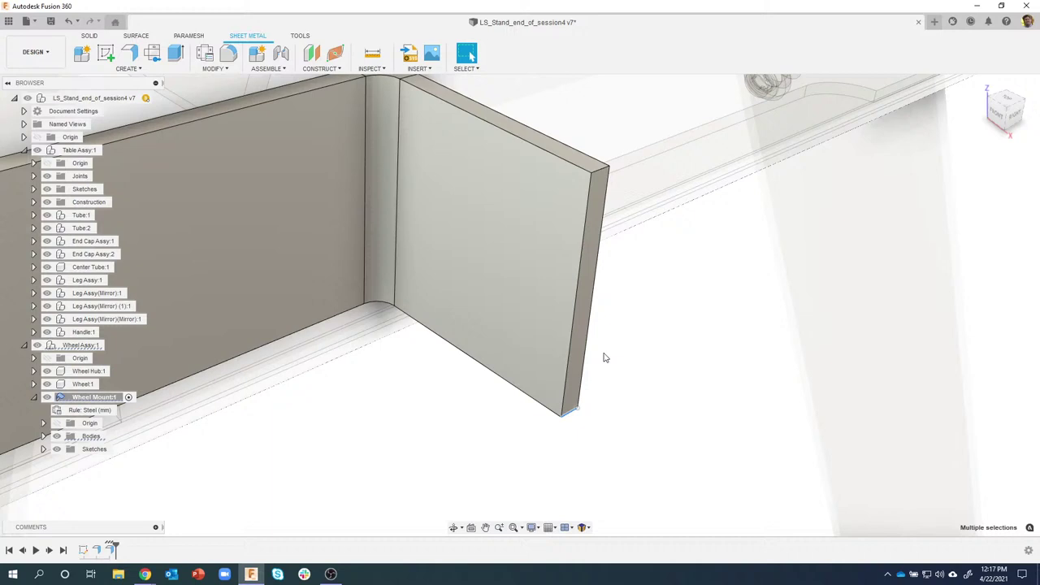
{"action": "left_click", "coordinate": [601, 174], "text": "ctrl"}
{"action": "scroll", "coordinate": [627, 350], "scroll_direction": "down", "scroll_amount": 5}
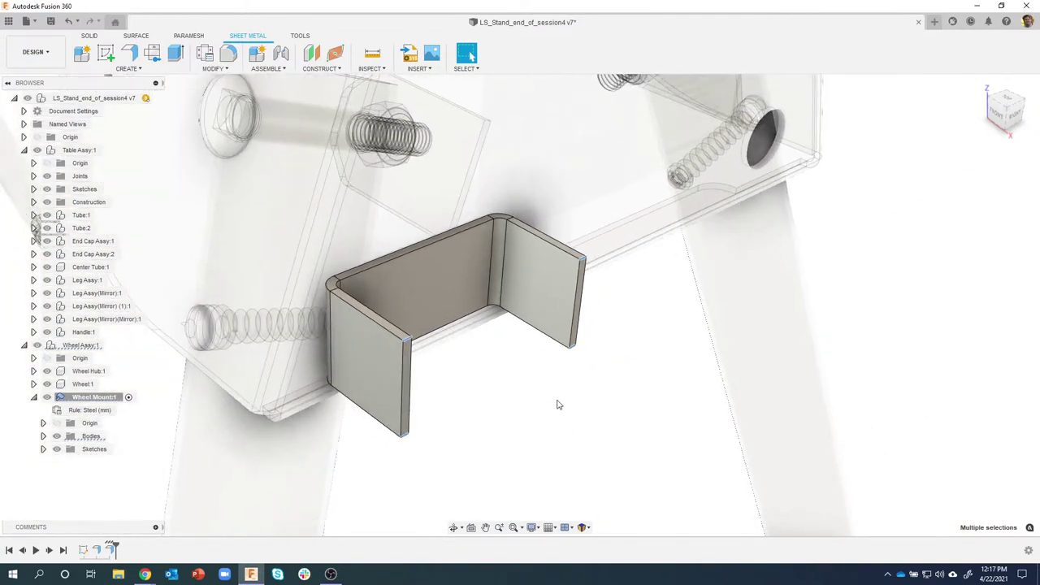
{"action": "key", "text": "Escape"}
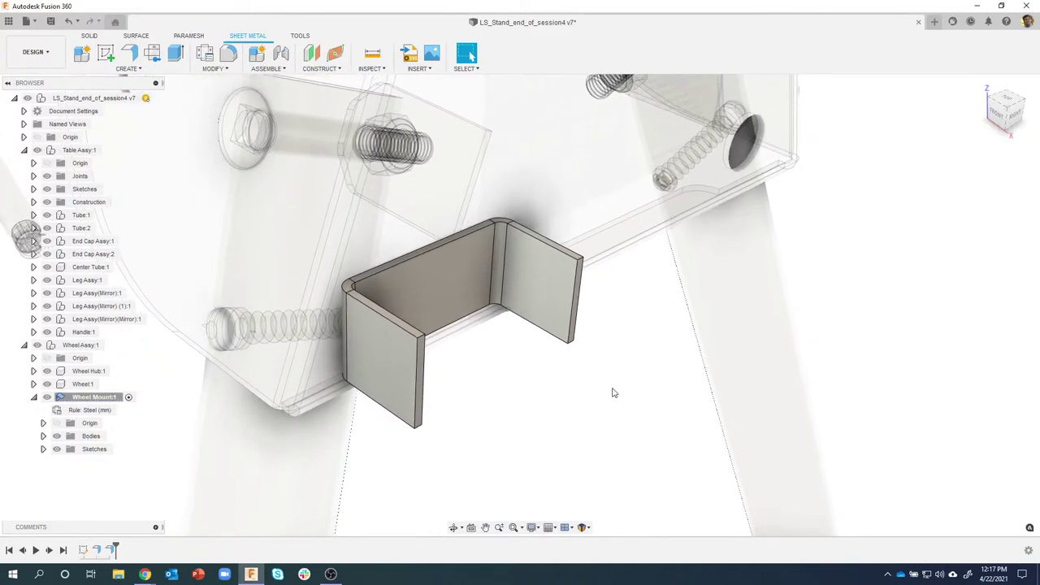
Step: Start a fillet on the Wheel Mount and change its type from Full Round Fillet to Fillet
{"action": "left_click", "coordinate": [230, 54]}
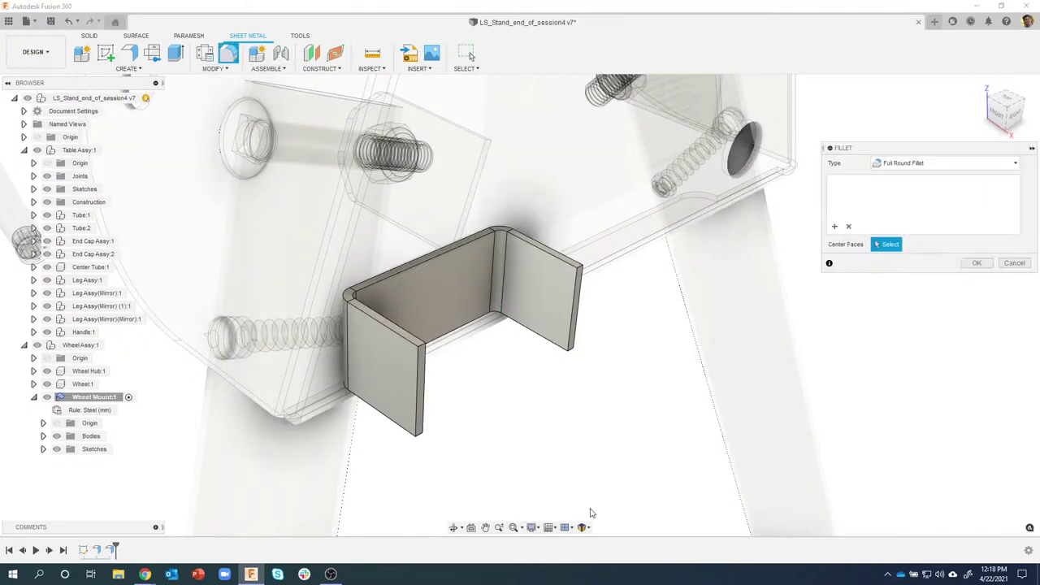
{"action": "middle_click_drag", "start_coordinate": [608, 499], "coordinate": [585, 189], "text": "shift"}
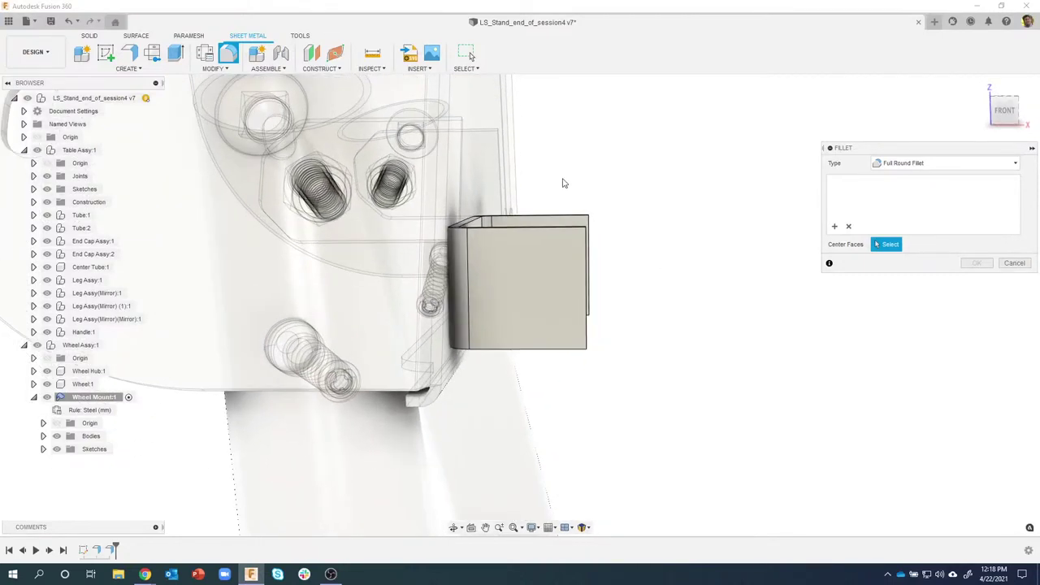
{"action": "left_click_drag", "start_coordinate": [564, 183], "coordinate": [632, 254]}
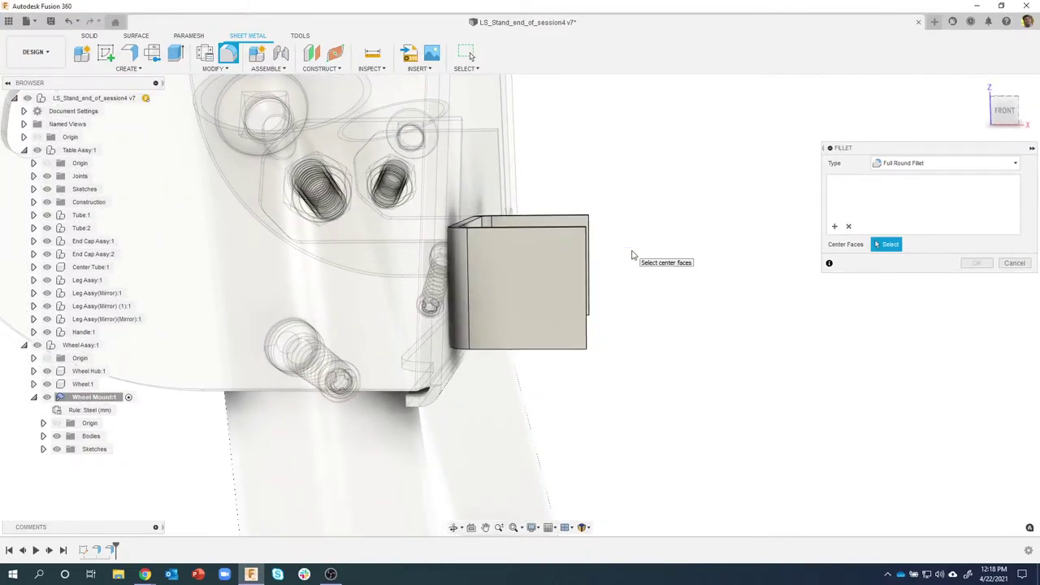
{"action": "middle_click_drag", "start_coordinate": [632, 254], "coordinate": [910, 233], "text": "shift"}
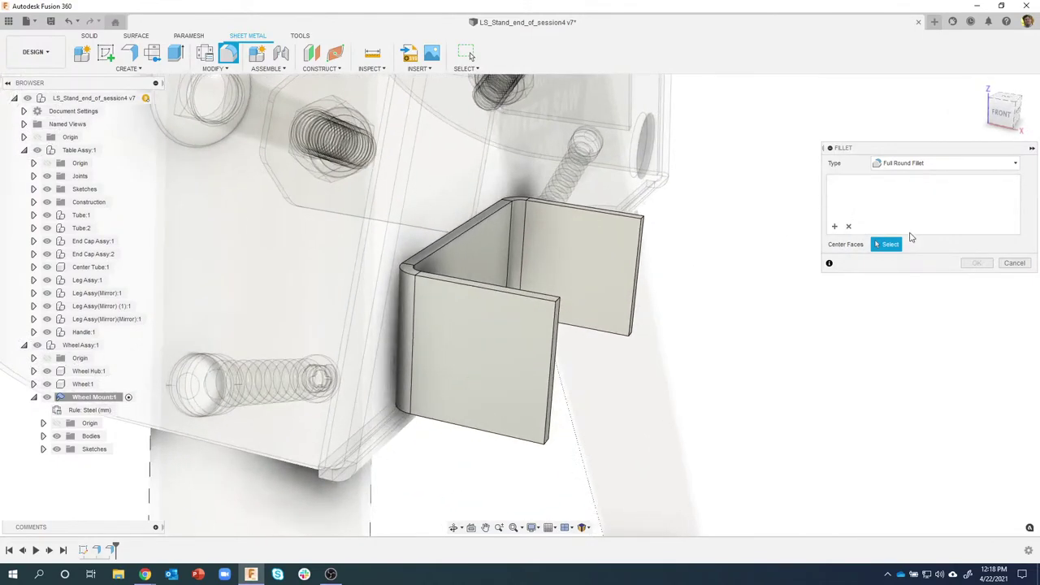
{"action": "left_click", "coordinate": [919, 164]}
{"action": "left_click", "coordinate": [908, 178]}
Step: Try window-selecting the upper and lower corner edges of both flanges for the fillet, and remove the selection set
{"action": "middle_click_drag", "start_coordinate": [845, 212], "coordinate": [539, 244], "text": "shift"}
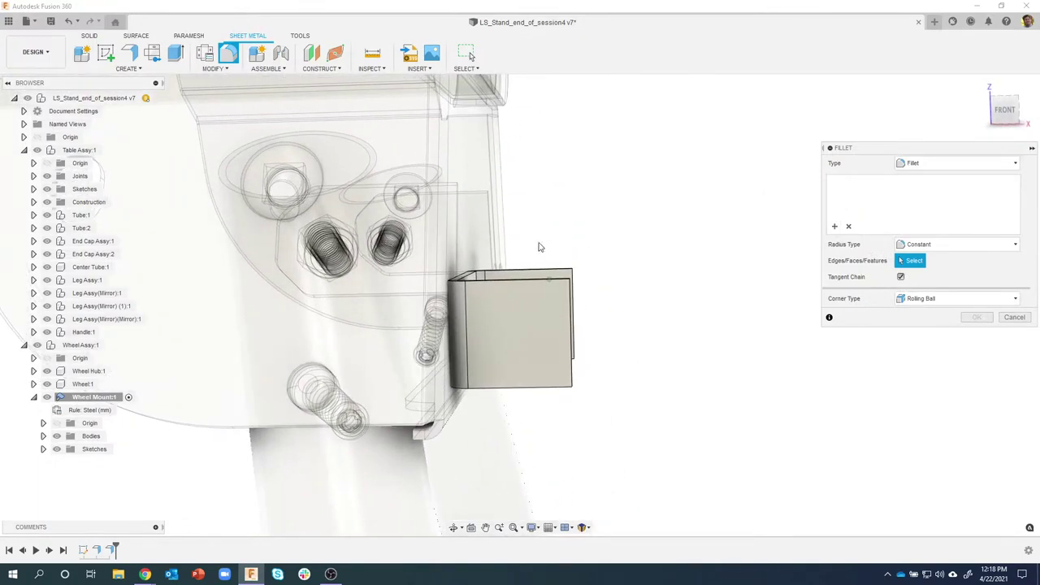
{"action": "left_click", "coordinate": [574, 274]}
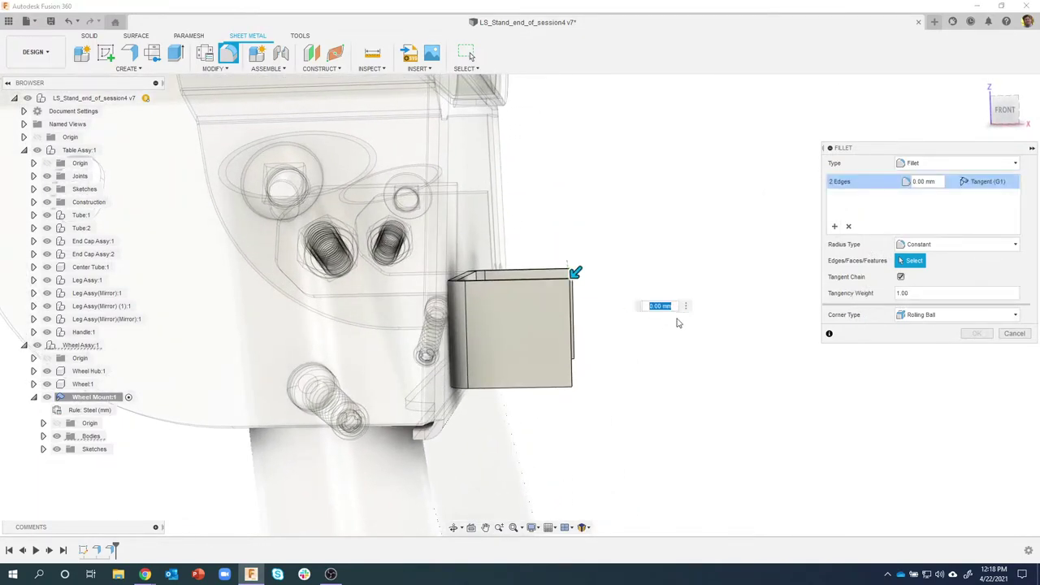
{"action": "scroll", "coordinate": [698, 301], "scroll_direction": "up", "scroll_amount": 2}
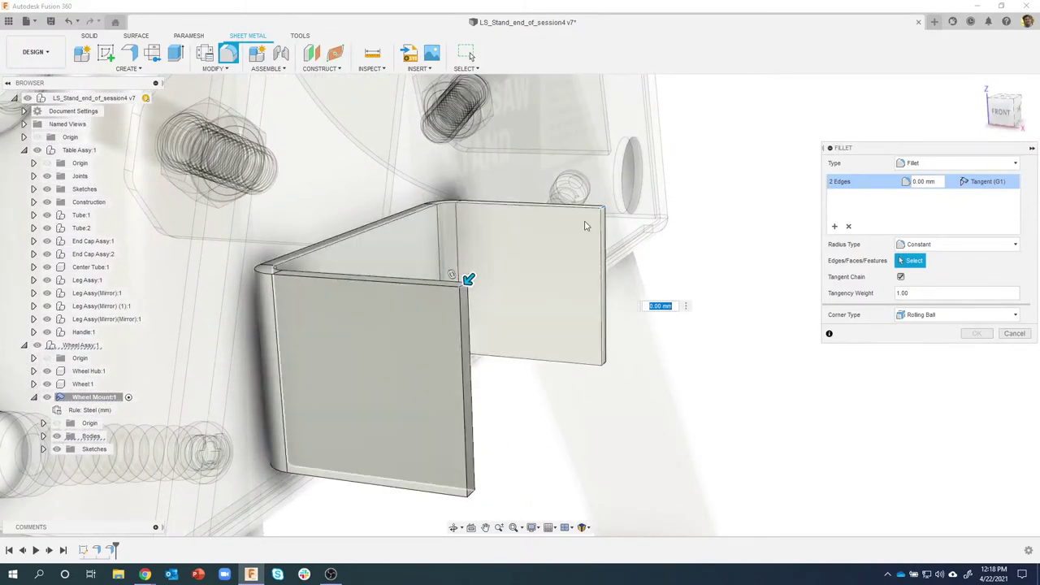
{"action": "scroll", "coordinate": [759, 233], "scroll_direction": "up", "scroll_amount": 3}
{"action": "scroll", "coordinate": [769, 260], "scroll_direction": "up", "scroll_amount": 2}
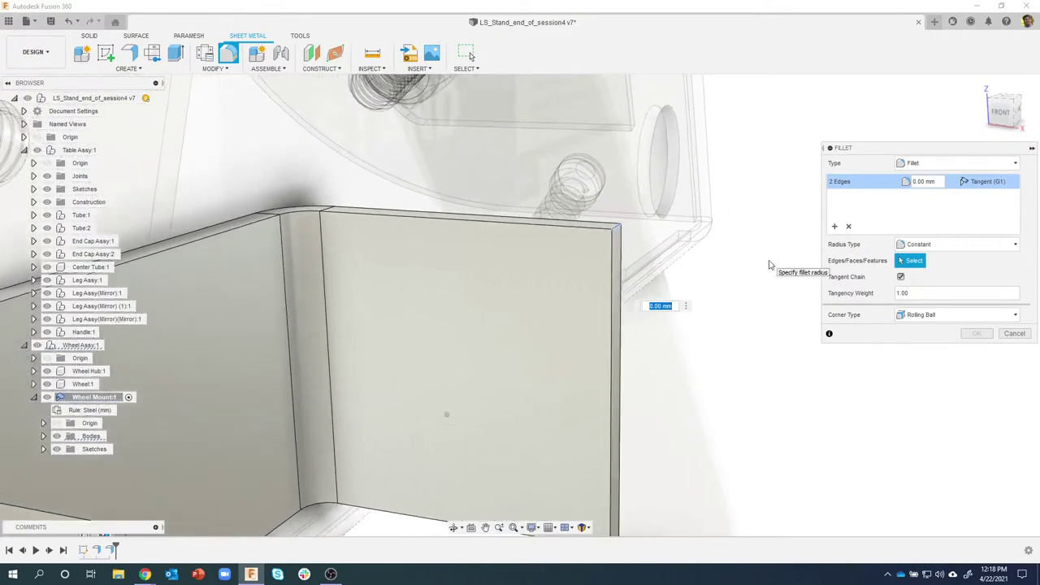
{"action": "scroll", "coordinate": [766, 262], "scroll_direction": "down", "scroll_amount": 5}
{"action": "middle_click_drag", "start_coordinate": [740, 273], "coordinate": [691, 268], "text": "shift"}
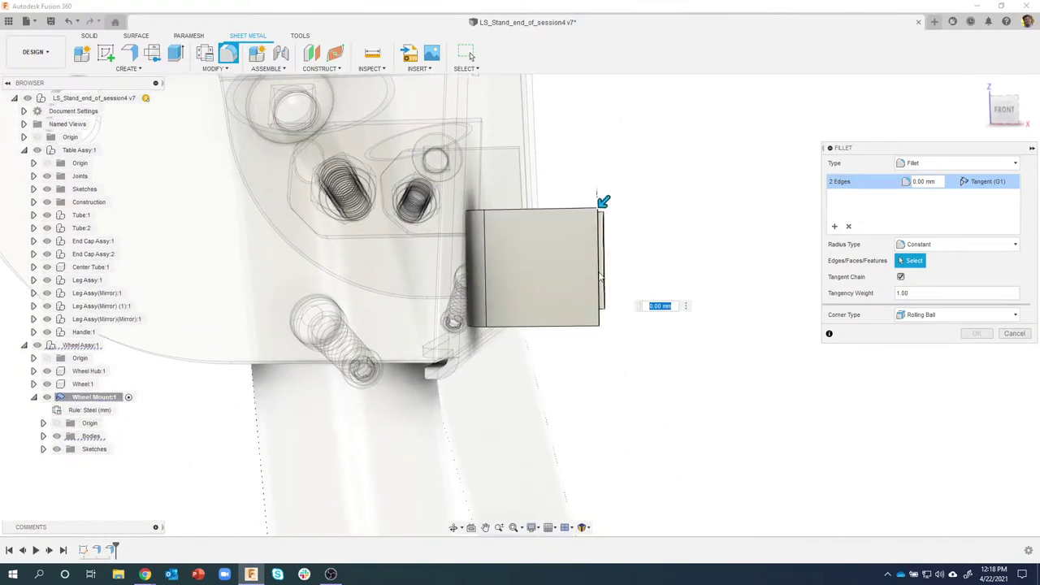
{"action": "left_click_drag", "start_coordinate": [563, 265], "coordinate": [640, 389]}
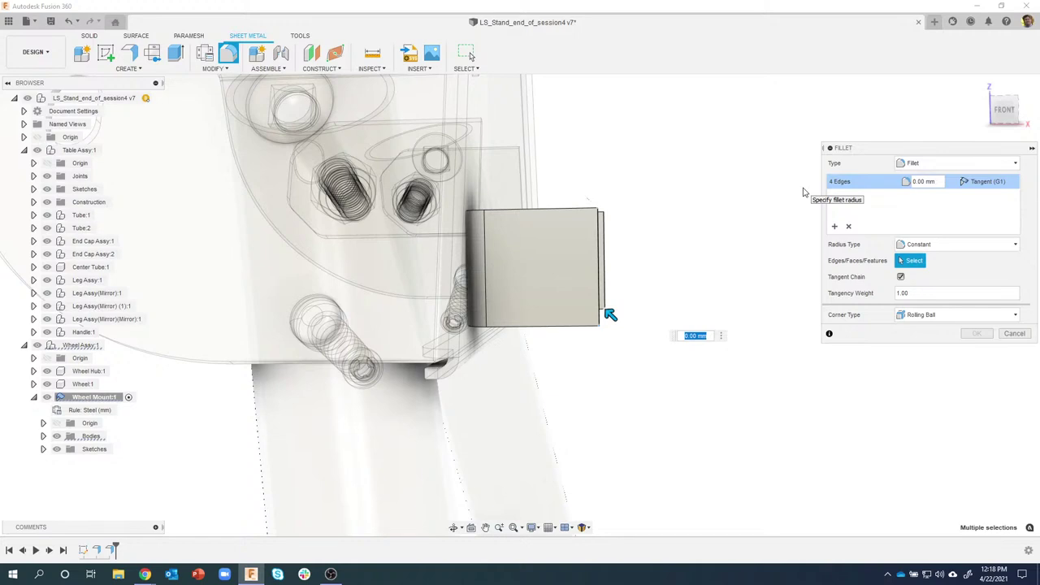
{"action": "left_click", "coordinate": [849, 227]}
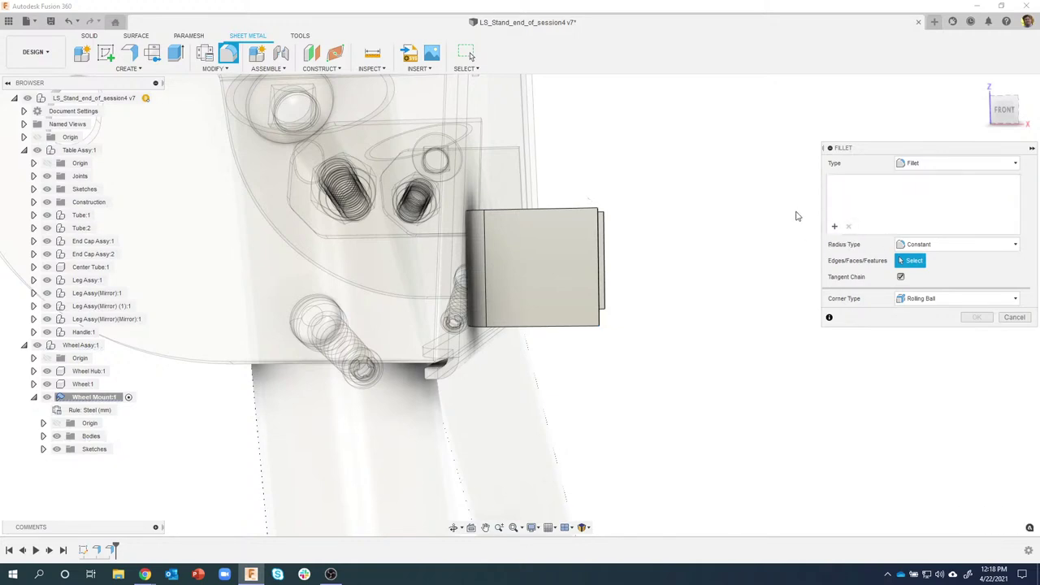
Step: Try one selection window around the complete free ends of both flanges, and remove the resulting selection set
{"action": "left_click_drag", "start_coordinate": [549, 164], "coordinate": [674, 359]}
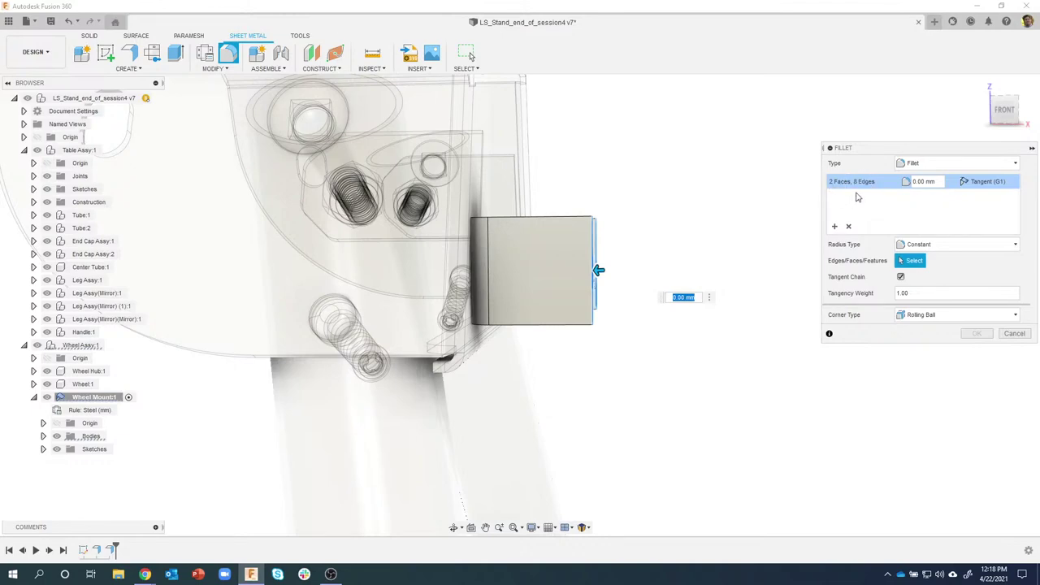
{"action": "middle_click_drag", "start_coordinate": [812, 215], "coordinate": [846, 211], "text": "shift"}
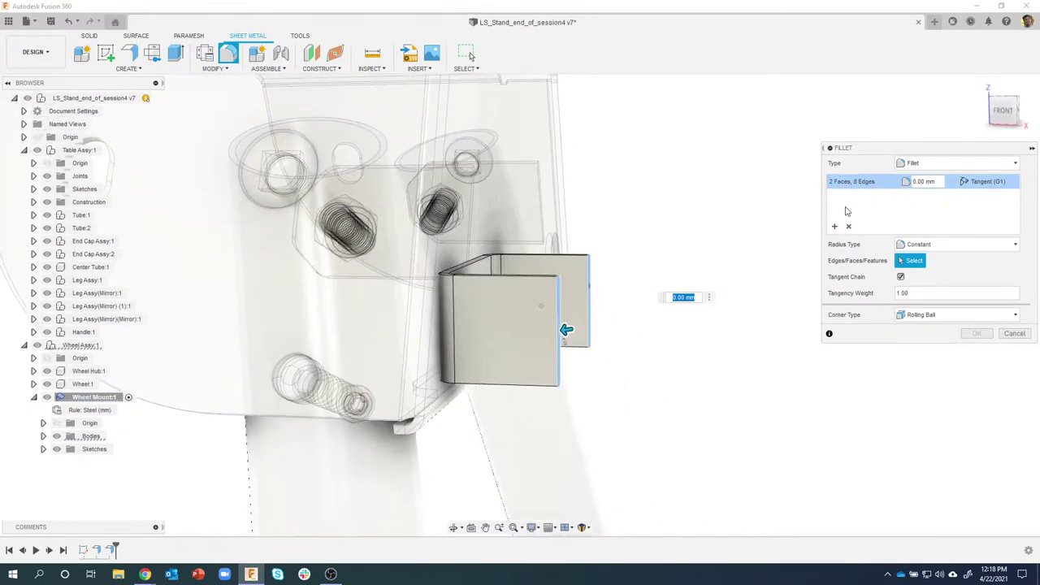
{"action": "left_click", "coordinate": [848, 226]}
Step: Fillet the four corner edges at the free ends of both flanges with a constant 10 mm radius
{"action": "middle_click_drag", "start_coordinate": [713, 240], "coordinate": [568, 220], "text": "shift"}
{"action": "scroll", "coordinate": [700, 240], "scroll_direction": "up", "scroll_amount": 3}
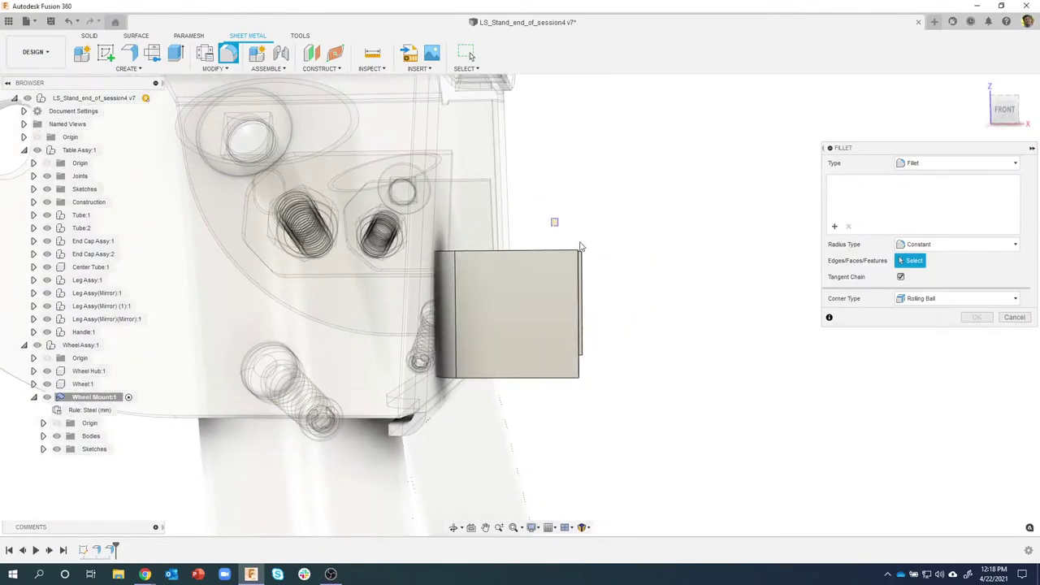
{"action": "left_click", "coordinate": [609, 270]}
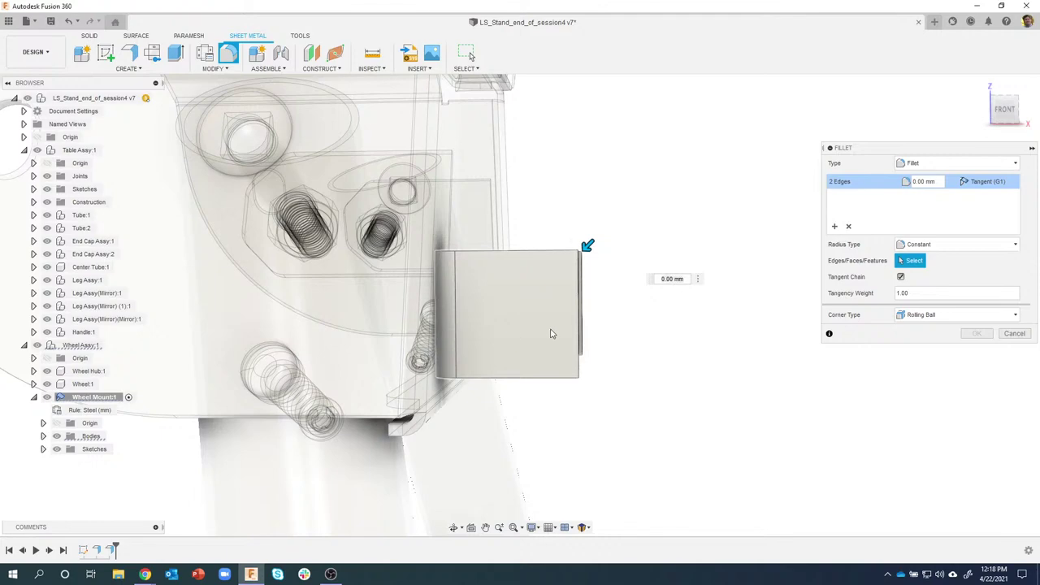
{"action": "left_click", "coordinate": [551, 334]}
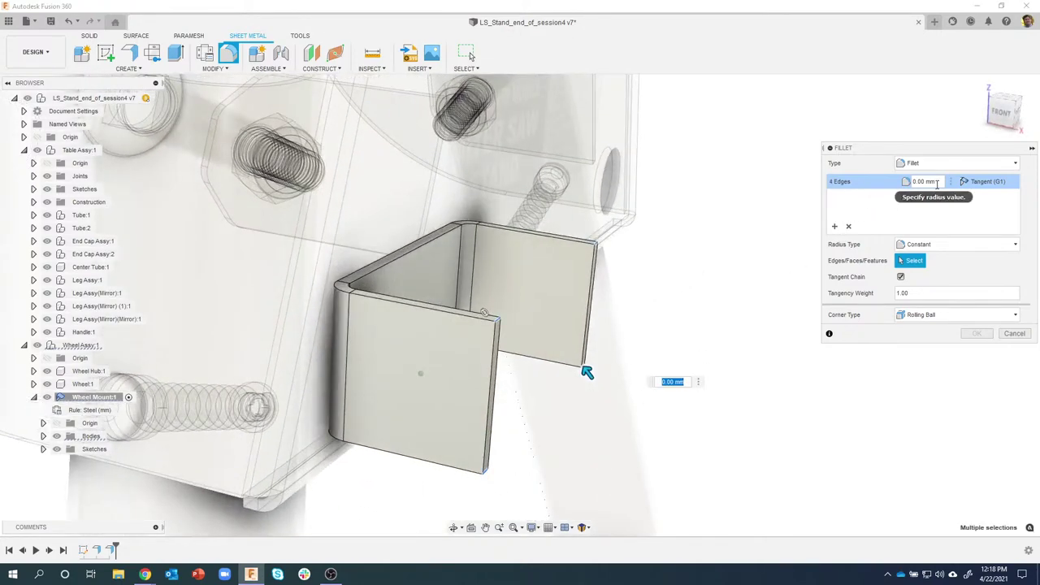
{"action": "left_click", "coordinate": [915, 182]}
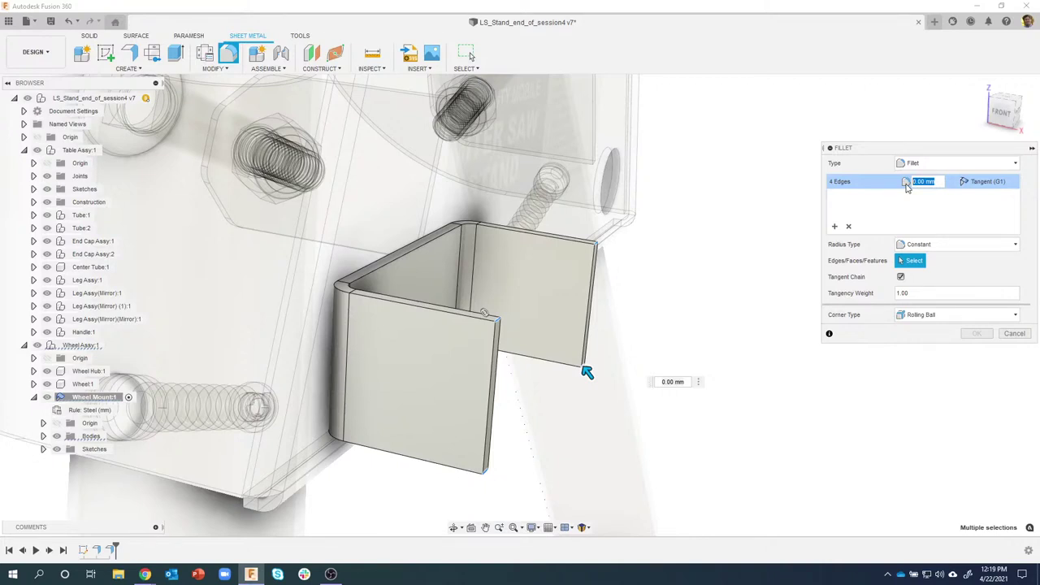
{"action": "type", "text": "10"}
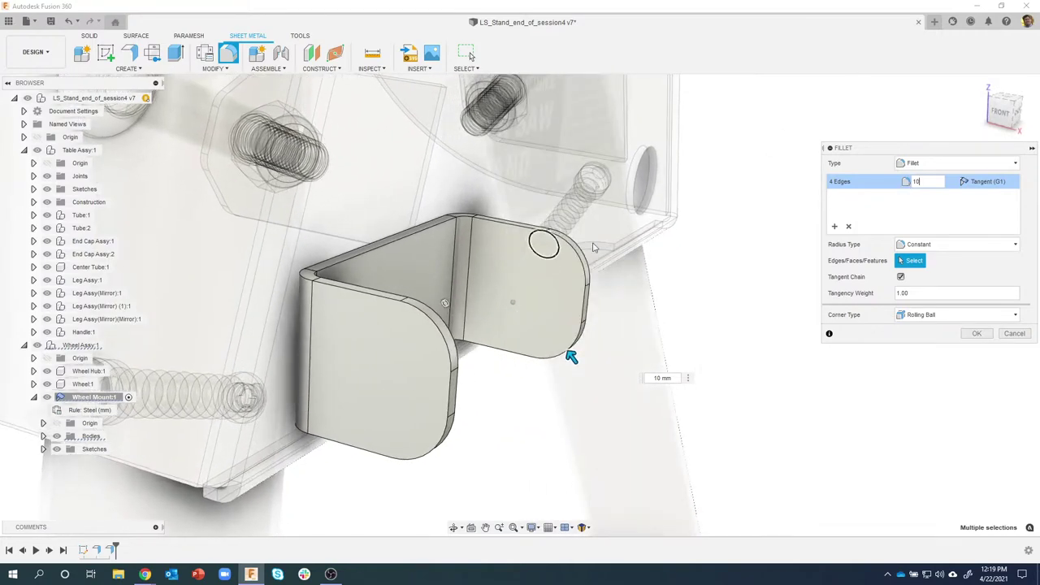
{"action": "middle_click_drag", "start_coordinate": [816, 298], "coordinate": [811, 288], "text": "shift"}
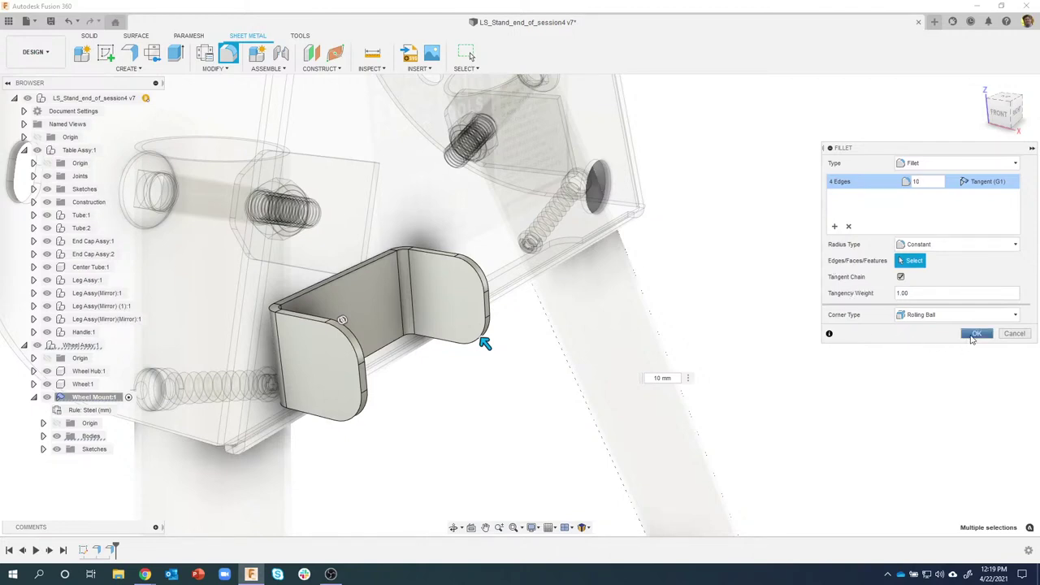
{"action": "left_click", "coordinate": [976, 335]}
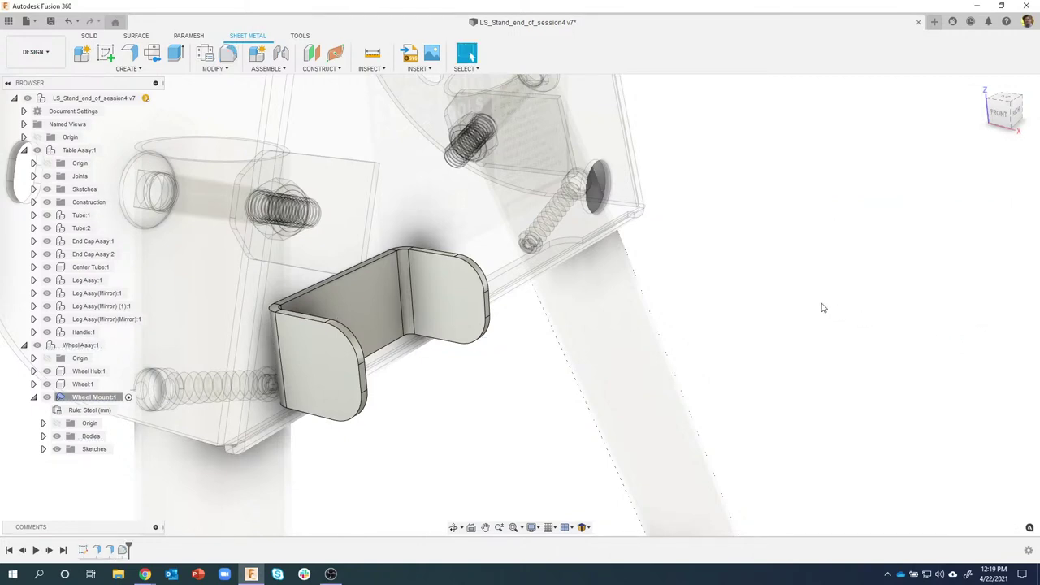
Step: Start a simple hole on the outer face of the Wheel Mount's front flange
{"action": "scroll", "coordinate": [822, 307], "scroll_direction": "up", "scroll_amount": 3}
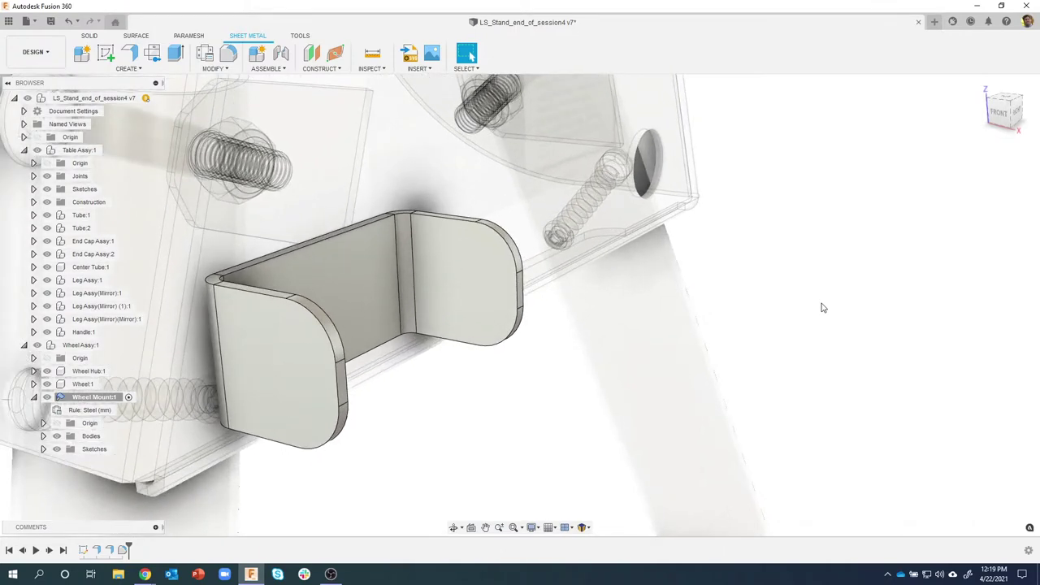
{"action": "scroll", "coordinate": [688, 312], "scroll_direction": "down", "scroll_amount": 2}
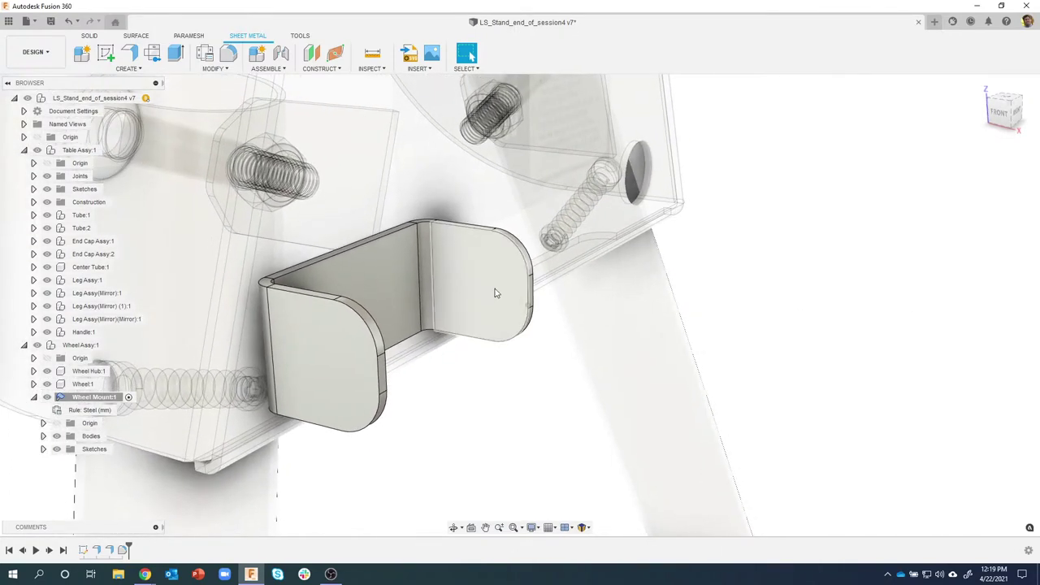
{"action": "scroll", "coordinate": [382, 355], "scroll_direction": "down", "scroll_amount": 1}
{"action": "middle_click_drag", "start_coordinate": [367, 361], "coordinate": [381, 364], "text": "shift"}
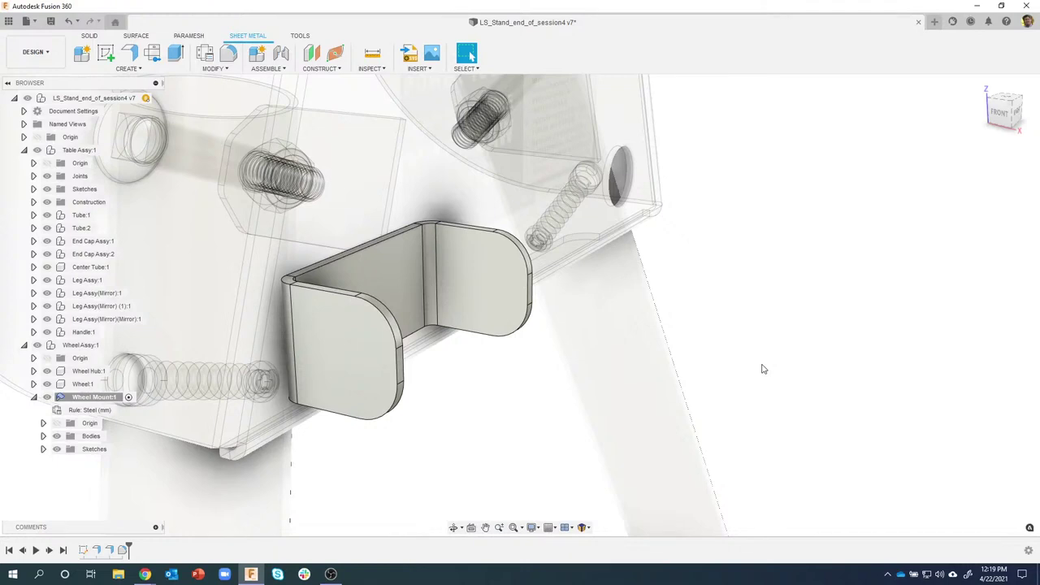
{"action": "middle_click_drag", "start_coordinate": [804, 325], "coordinate": [325, 73], "text": "shift"}
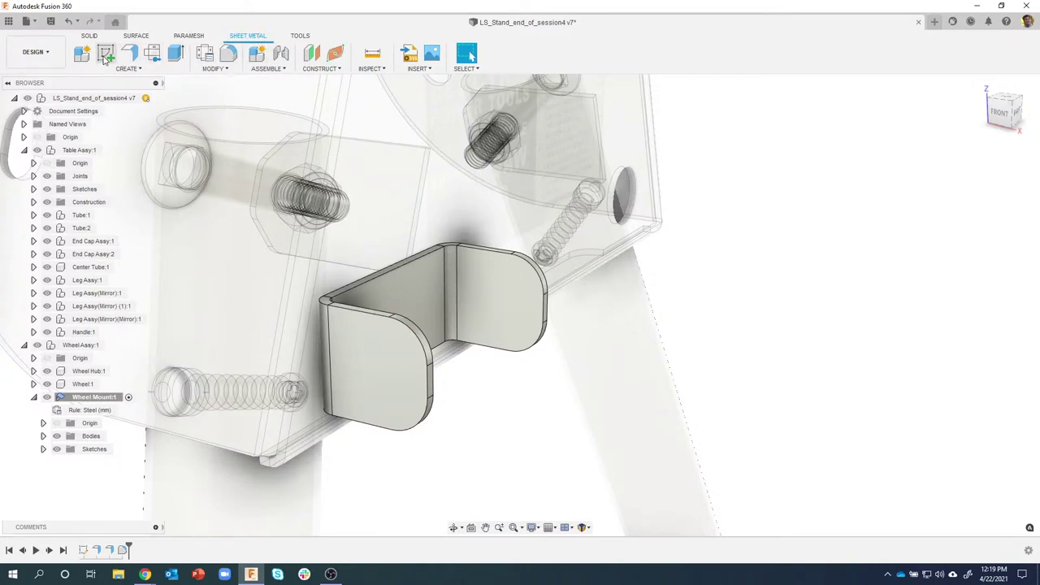
{"action": "left_click", "coordinate": [153, 69]}
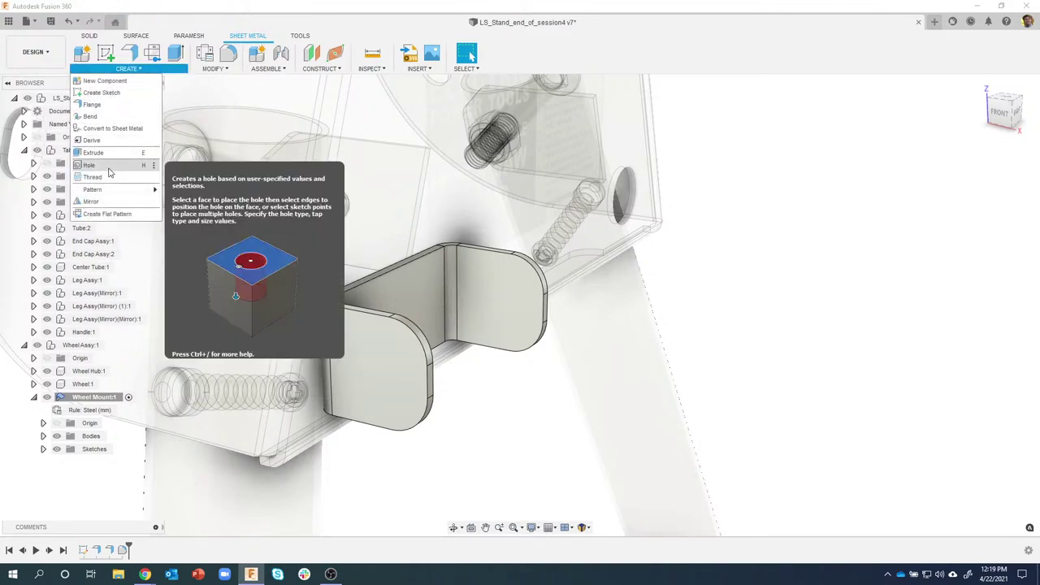
{"action": "mouse_move", "coordinate": [715, 202]}
{"action": "middle_mouse_down", "text": "shift"}
{"action": "mouse_move", "coordinate": [755, 225]}
{"action": "mouse_move", "coordinate": [711, 213]}
{"action": "middle_mouse_up", "text": "shift"}
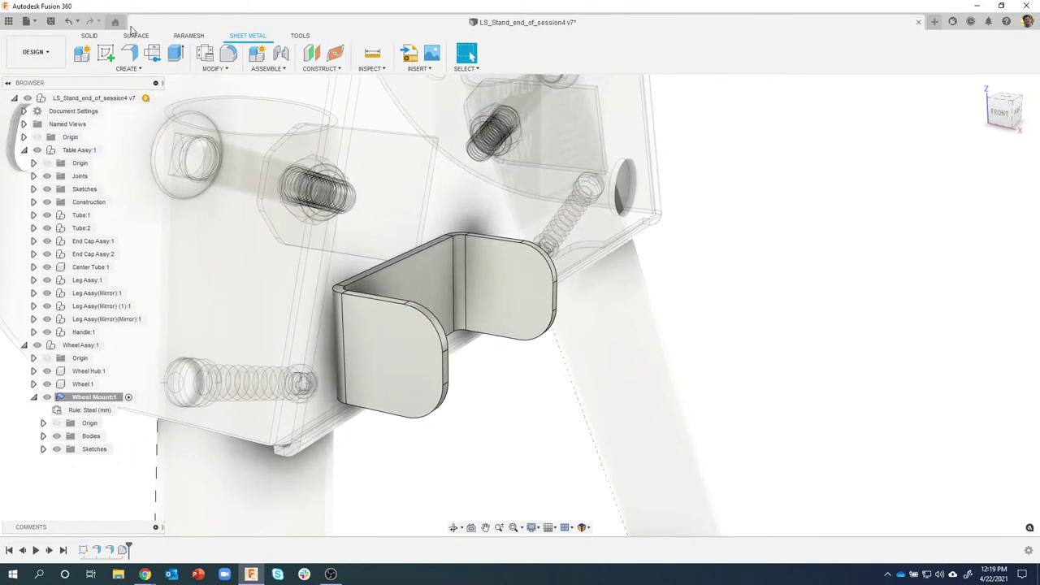
{"action": "left_click", "coordinate": [91, 36]}
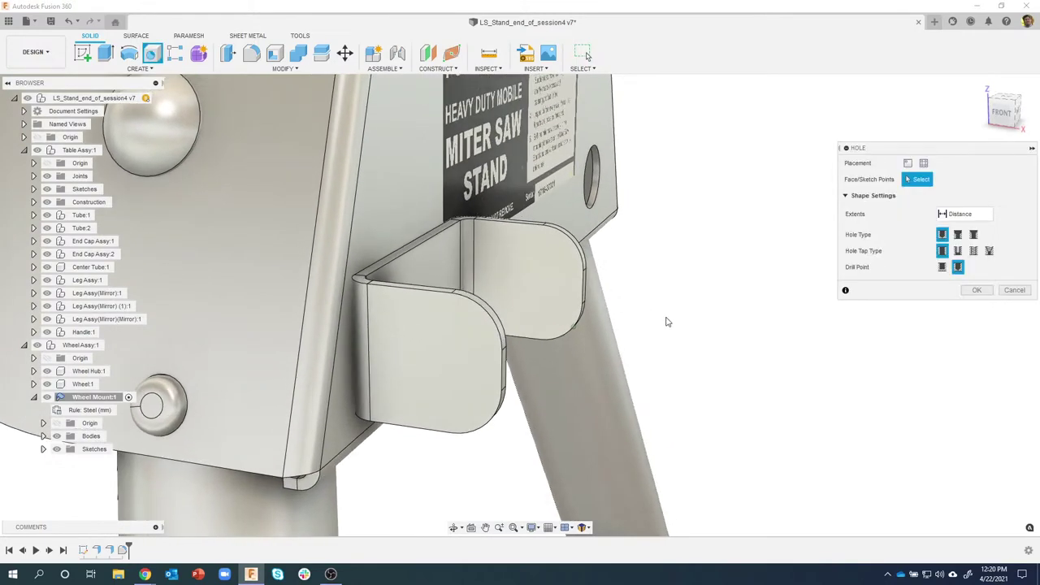
{"action": "left_click", "coordinate": [438, 352]}
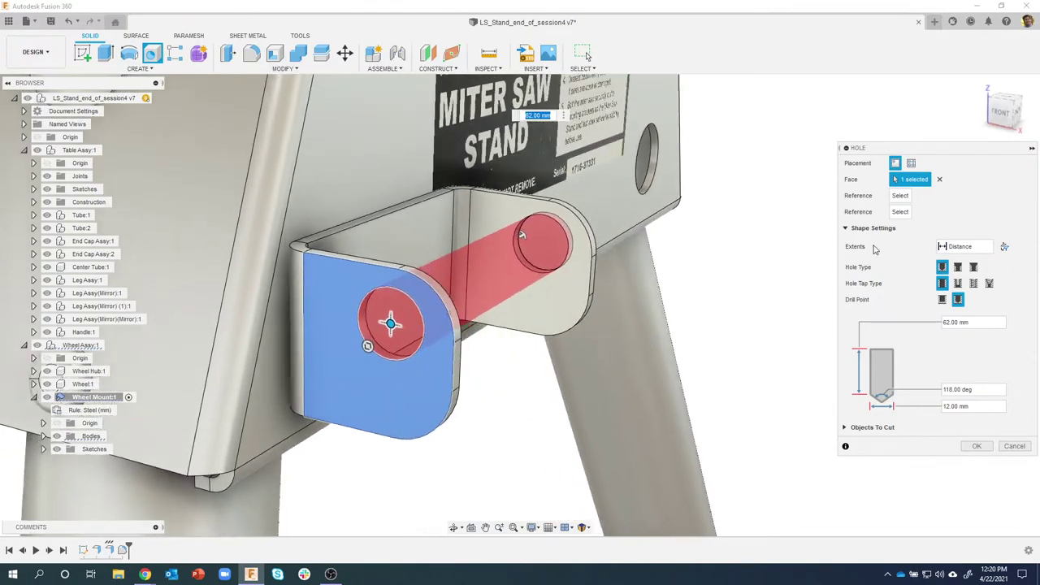
Step: Extend the hole's depth to about 74 mm, past the rear flange, and set its diameter to 12 mm
{"action": "scroll", "coordinate": [576, 442], "scroll_direction": "up", "scroll_amount": 4}
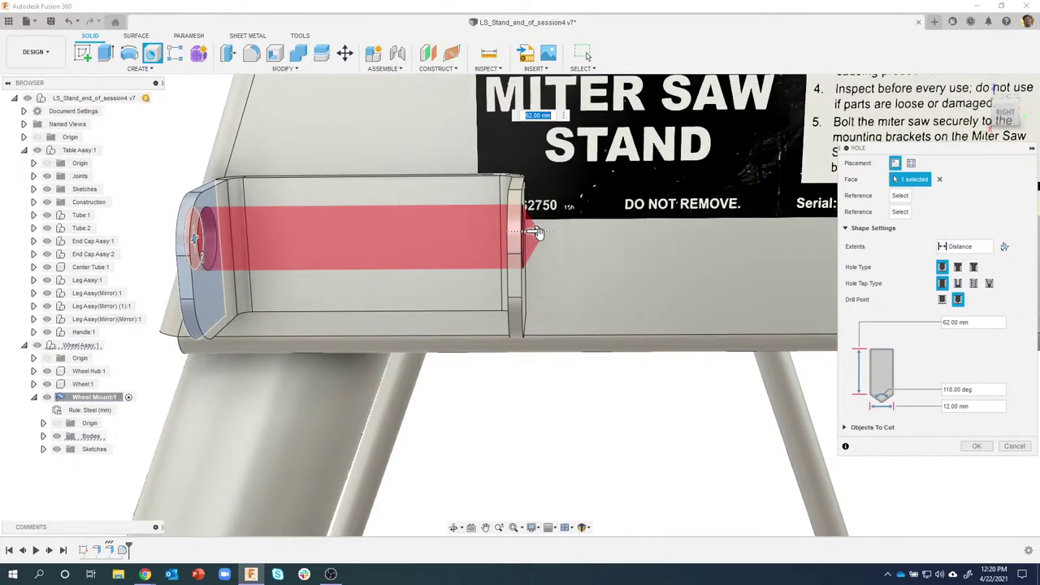
{"action": "left_click_drag", "start_coordinate": [595, 236], "coordinate": [601, 234]}
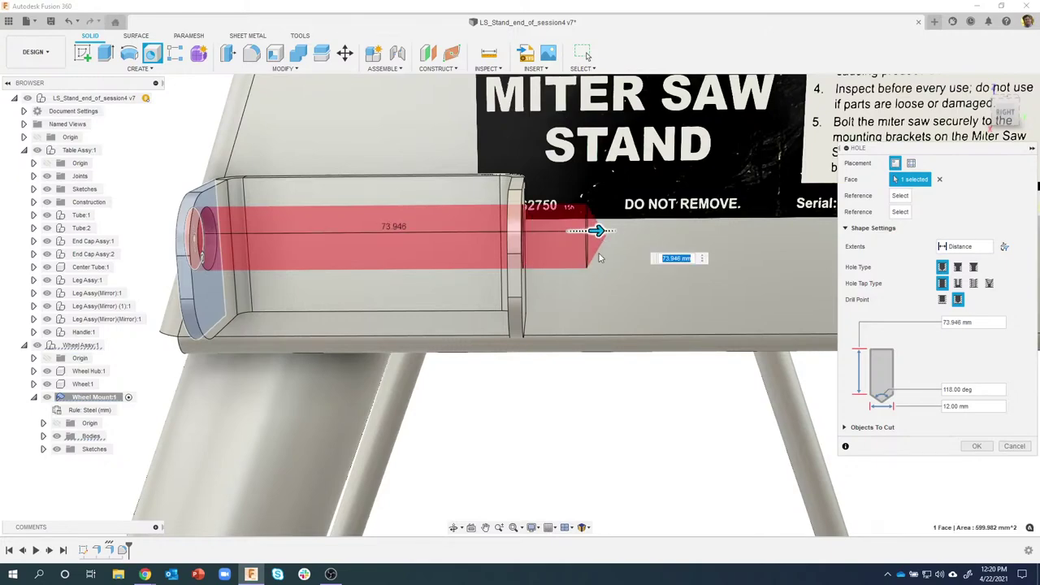
{"action": "middle_click_drag", "start_coordinate": [595, 360], "coordinate": [524, 320], "text": "shift"}
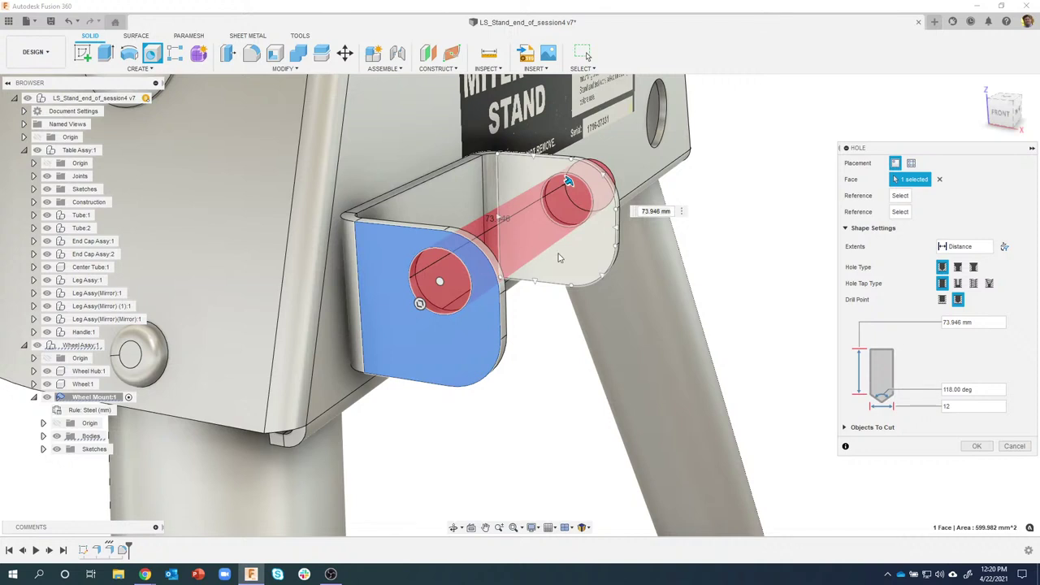
{"action": "middle_click_drag", "start_coordinate": [546, 244], "coordinate": [566, 234], "text": "shift"}
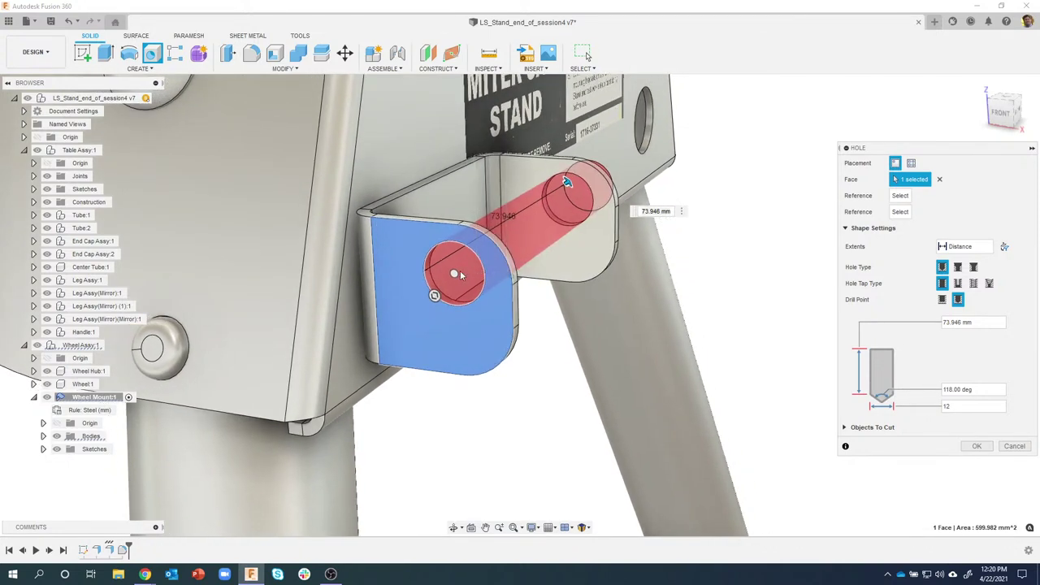
Step: Reposition the hole freely on the front flange face and place its centre near the middle of the flange
{"action": "left_click_drag", "start_coordinate": [454, 274], "coordinate": [415, 258]}
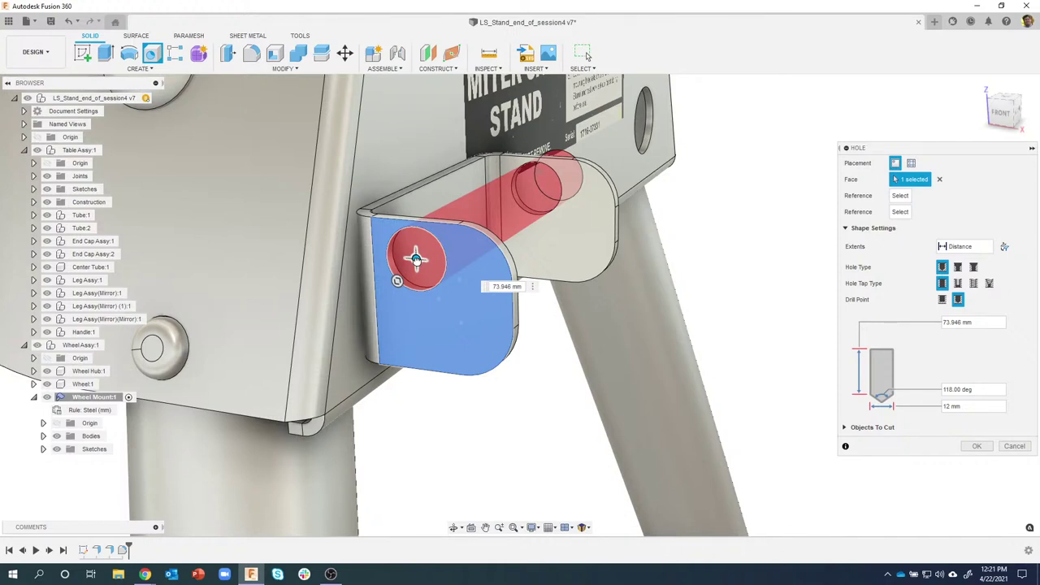
{"action": "left_click_drag", "start_coordinate": [415, 259], "coordinate": [439, 300]}
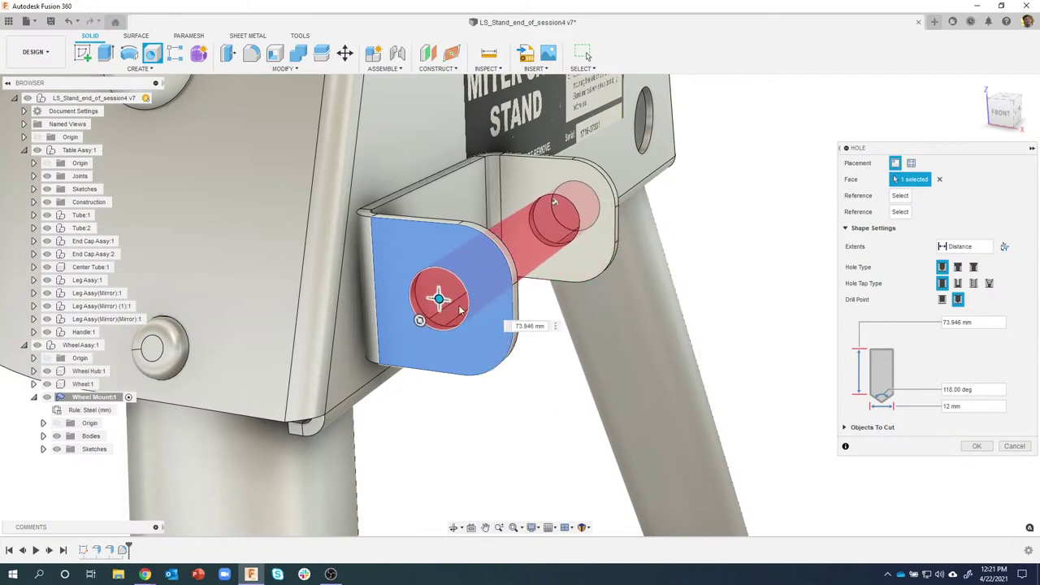
{"action": "middle_click_drag", "start_coordinate": [487, 406], "coordinate": [720, 299], "text": "shift"}
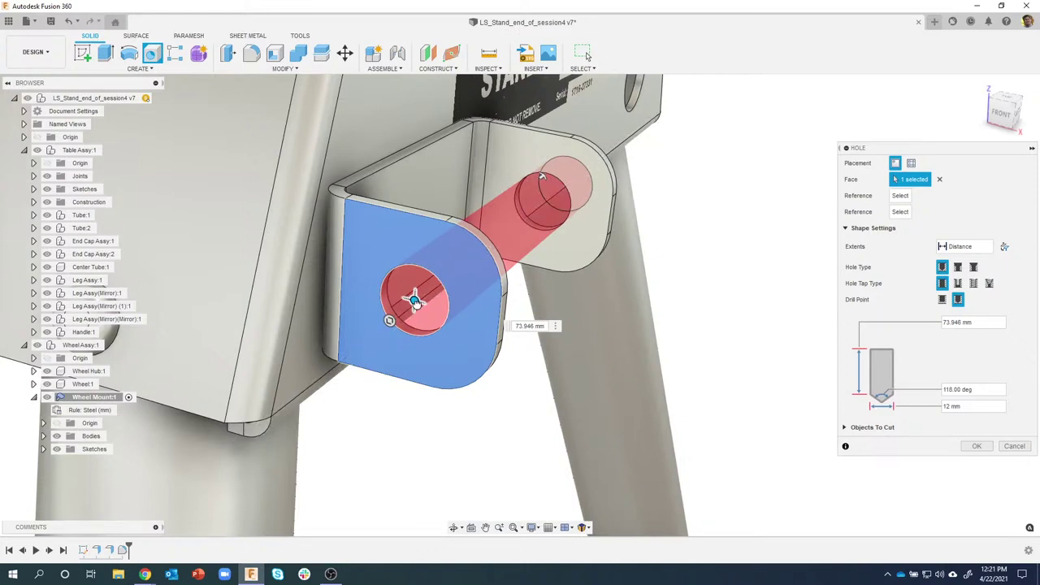
{"action": "left_click_drag", "start_coordinate": [419, 312], "coordinate": [427, 287]}
{"action": "left_click_drag", "start_coordinate": [415, 282], "coordinate": [414, 299]}
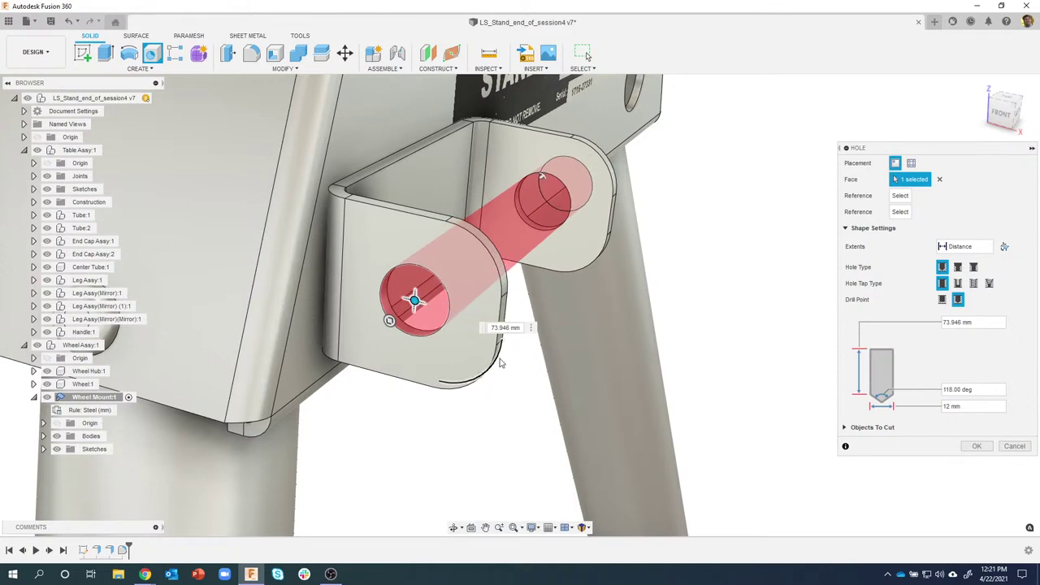
Step: Change the hole's extents from Distance to All so it cuts through both flanges
{"action": "scroll", "coordinate": [502, 357], "scroll_direction": "down", "scroll_amount": 2}
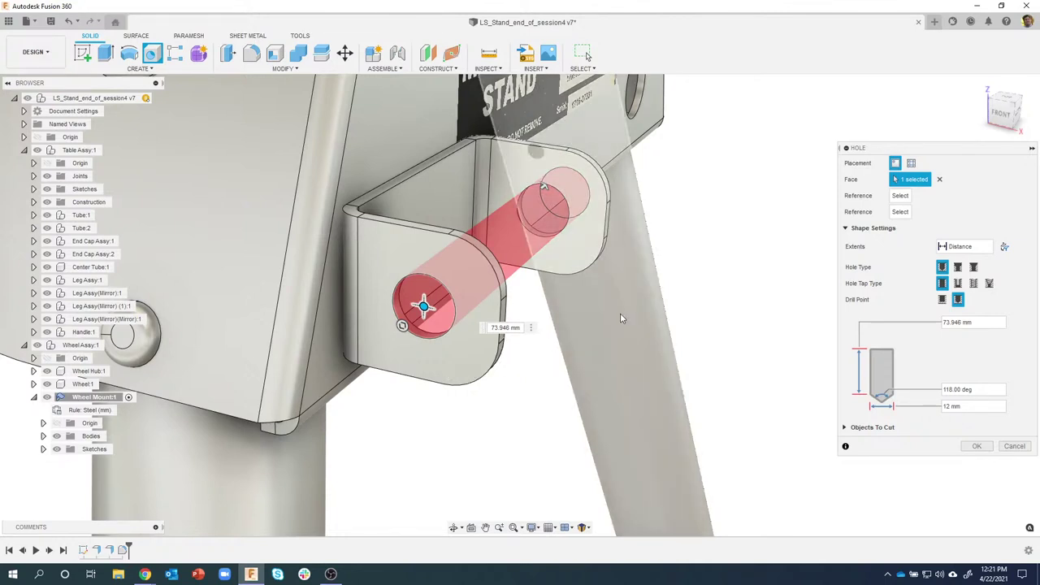
{"action": "middle_click_drag", "start_coordinate": [773, 287], "coordinate": [750, 242], "text": "shift"}
{"action": "middle_click_drag", "start_coordinate": [570, 236], "coordinate": [744, 317], "text": "shift"}
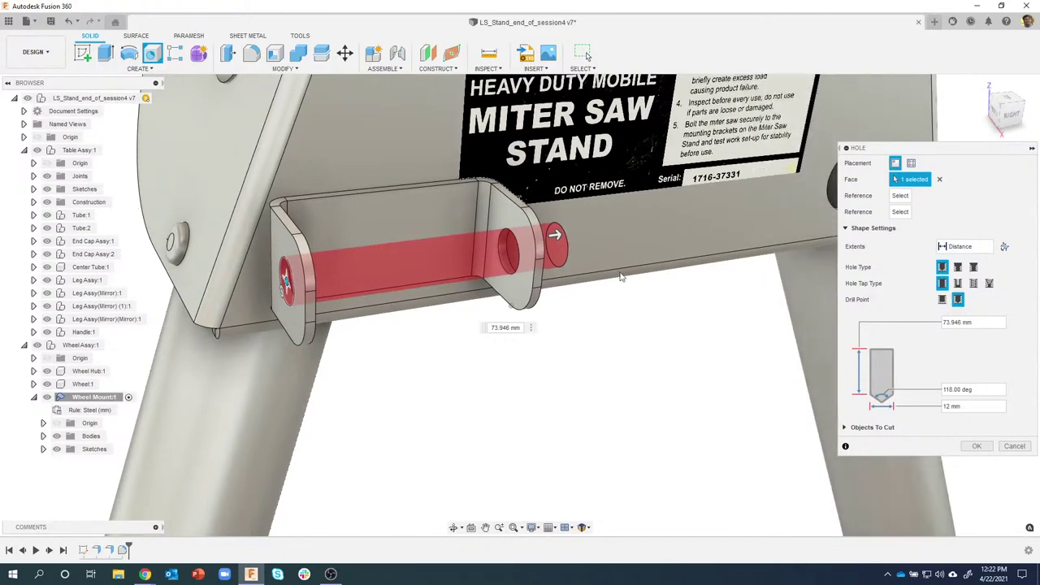
{"action": "left_click", "coordinate": [966, 247]}
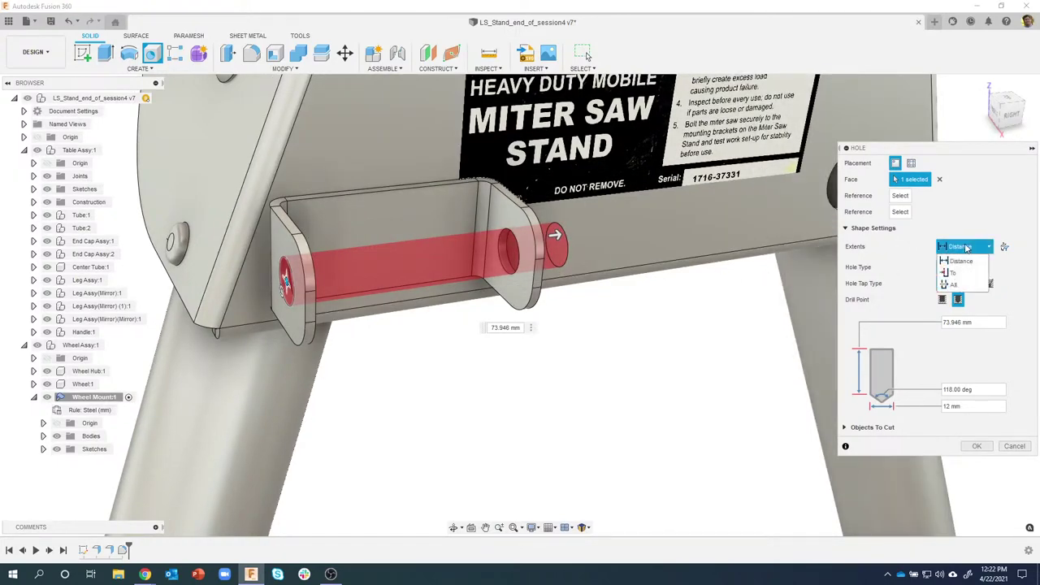
{"action": "left_click", "coordinate": [959, 286]}
{"action": "middle_click_drag", "start_coordinate": [607, 325], "coordinate": [470, 331], "text": "shift"}
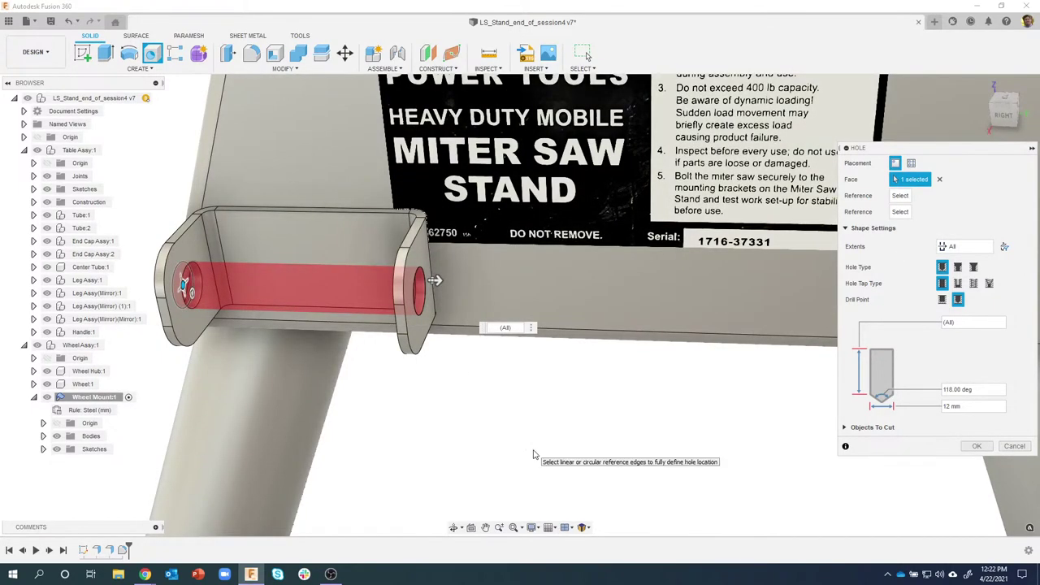
Step: Switch the hole's extents to Distance for comparison and return them to All
{"action": "middle_click_drag", "start_coordinate": [533, 453], "coordinate": [493, 424], "text": "shift"}
{"action": "middle_click_drag", "start_coordinate": [414, 265], "coordinate": [377, 252], "text": "shift"}
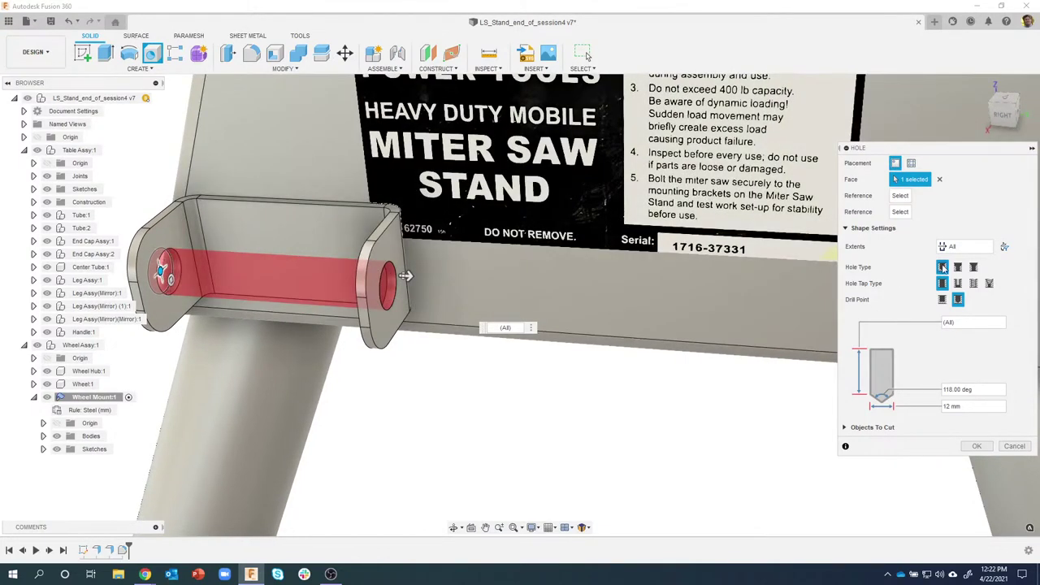
{"action": "left_click", "coordinate": [964, 247]}
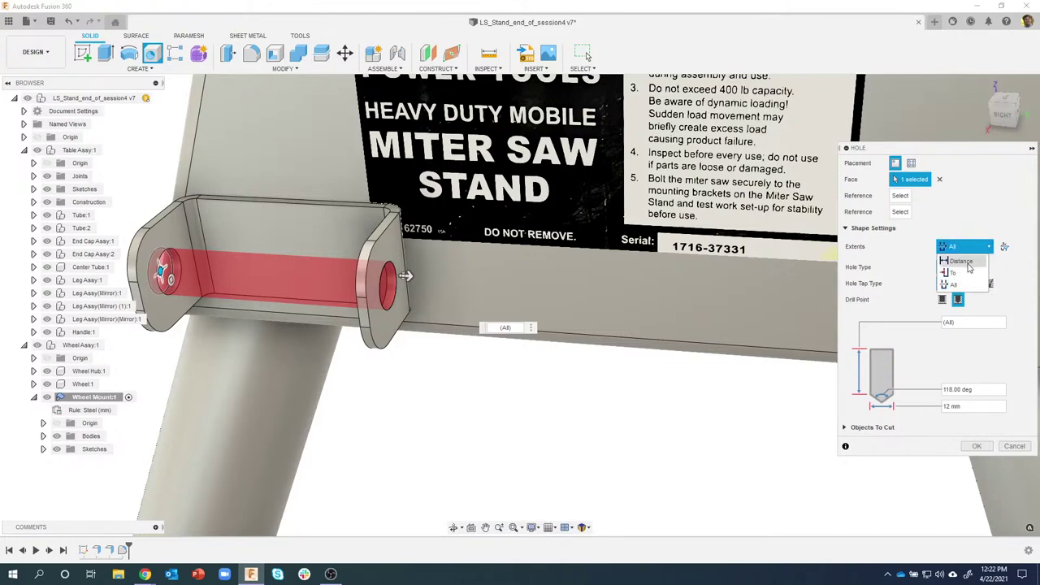
{"action": "left_click", "coordinate": [962, 260]}
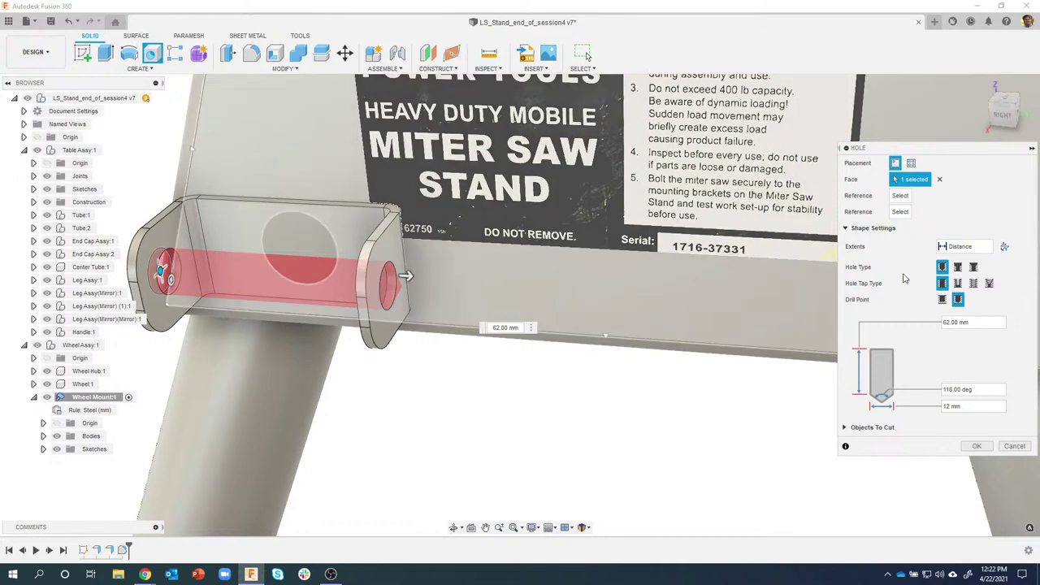
{"action": "left_click", "coordinate": [978, 254]}
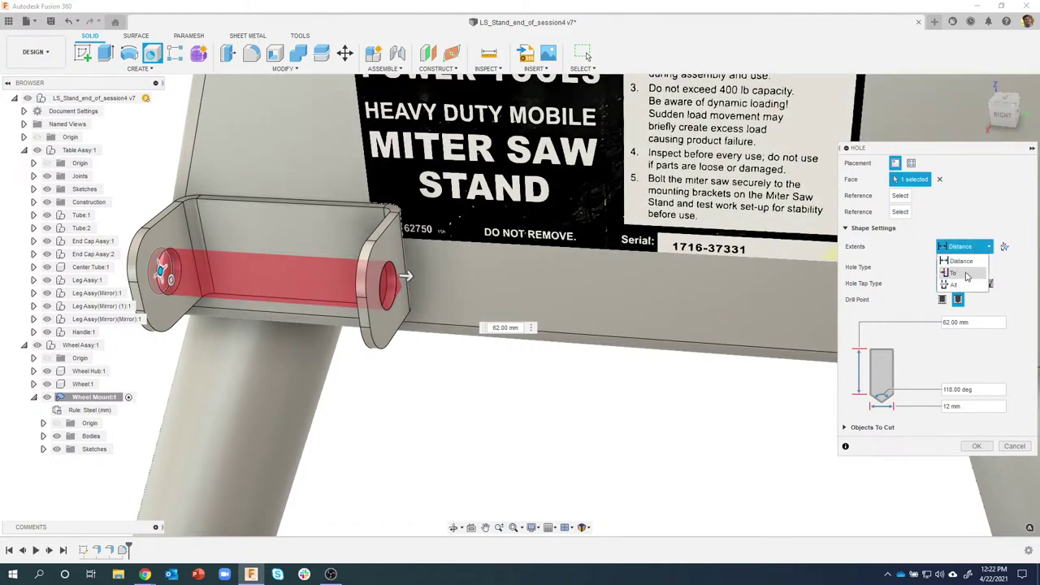
{"action": "left_click", "coordinate": [963, 284]}
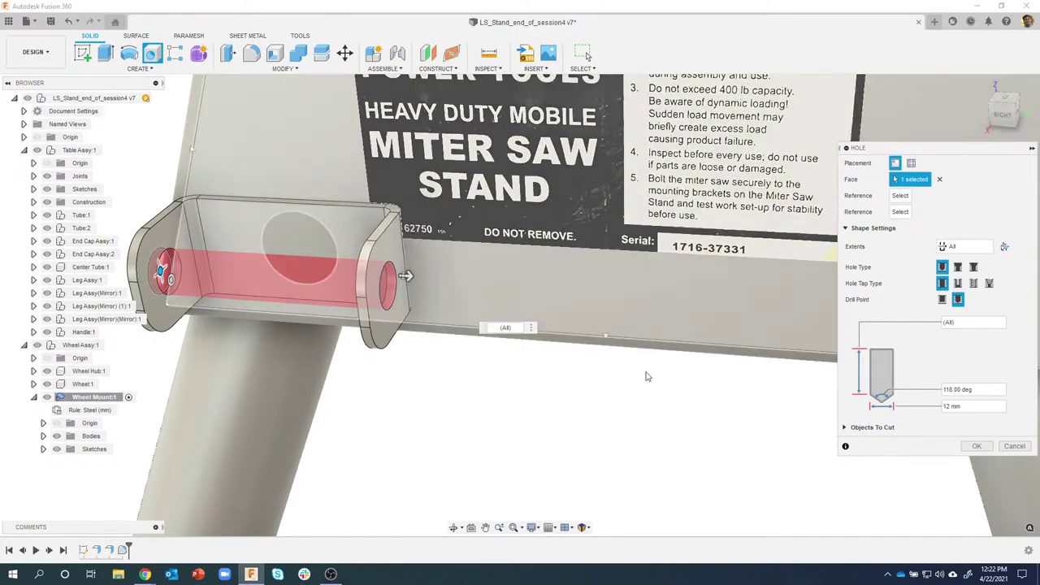
Step: Create the 12 mm simple hole through both flanges of the Wheel Mount
{"action": "middle_click_drag", "start_coordinate": [626, 390], "coordinate": [774, 387], "text": "shift"}
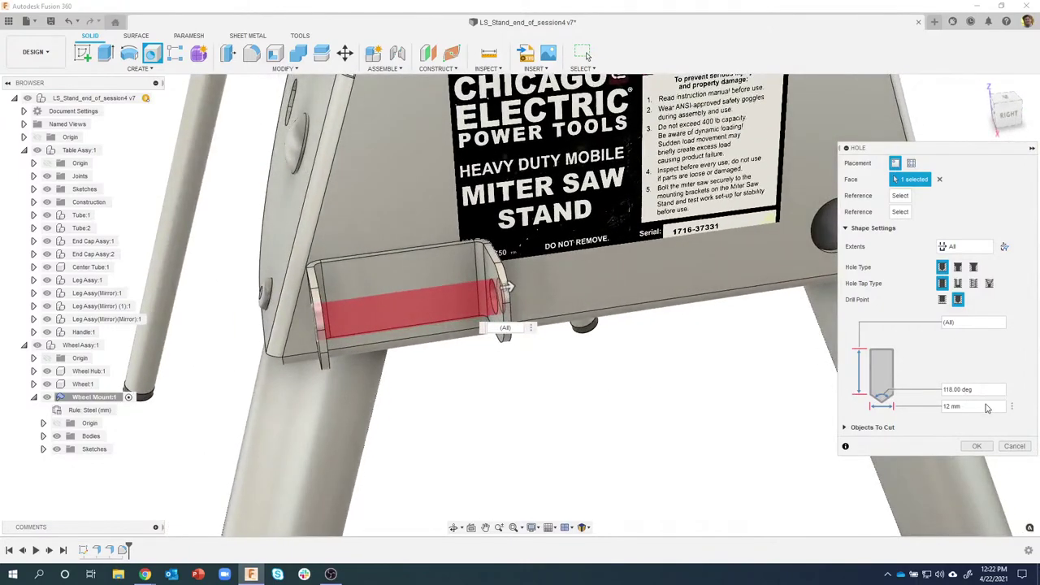
{"action": "middle_click_drag", "start_coordinate": [944, 439], "coordinate": [967, 449], "text": "shift"}
{"action": "left_click", "coordinate": [972, 447]}
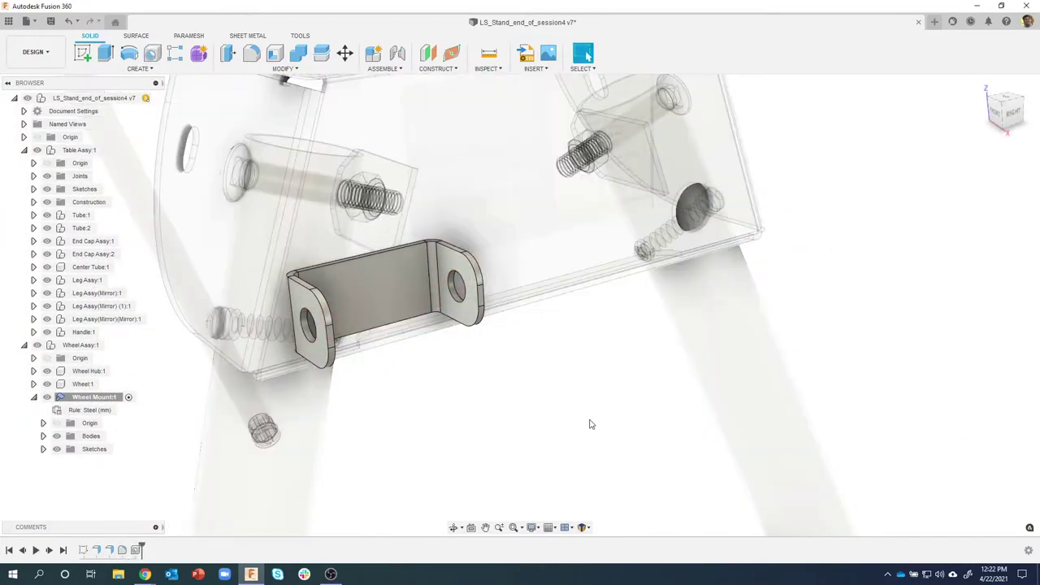
Step: Activate the Wheel Assy component in place of the Wheel Mount
{"action": "middle_click_drag", "start_coordinate": [590, 422], "coordinate": [590, 421], "text": "shift"}
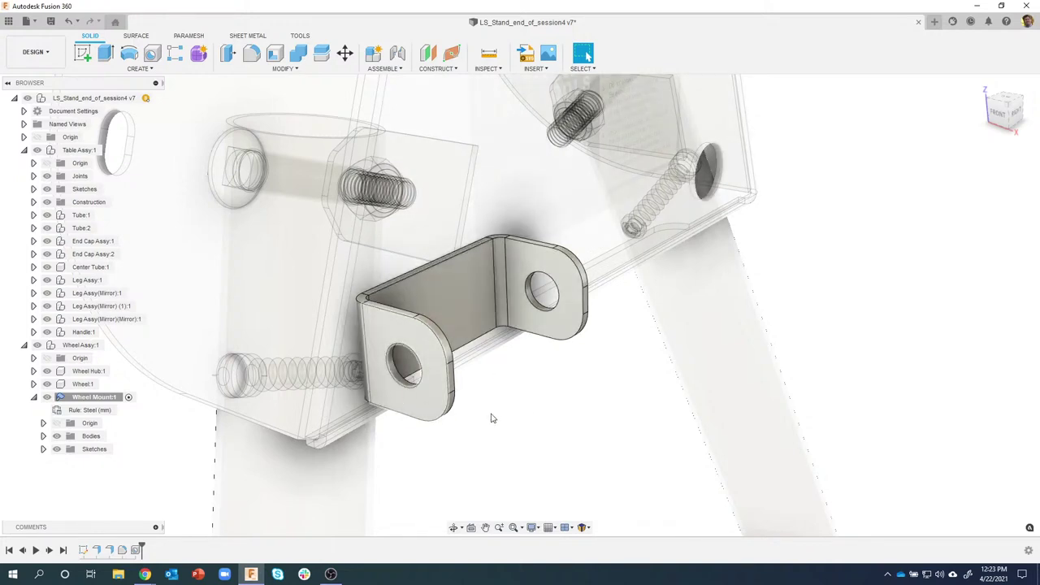
{"action": "scroll", "coordinate": [490, 431], "scroll_direction": "down", "scroll_amount": 1}
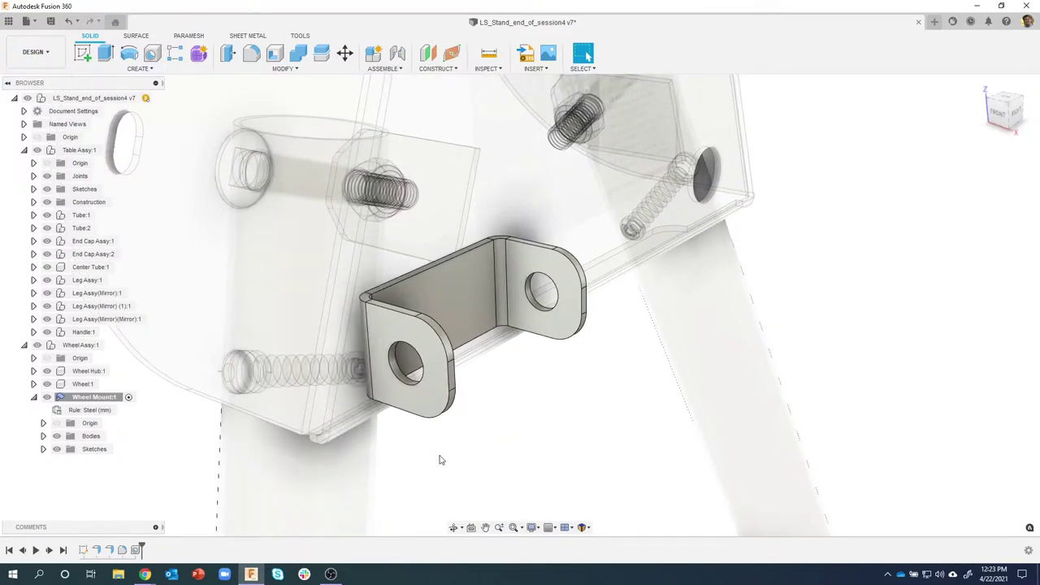
{"action": "scroll", "coordinate": [601, 341], "scroll_direction": "down", "scroll_amount": 3}
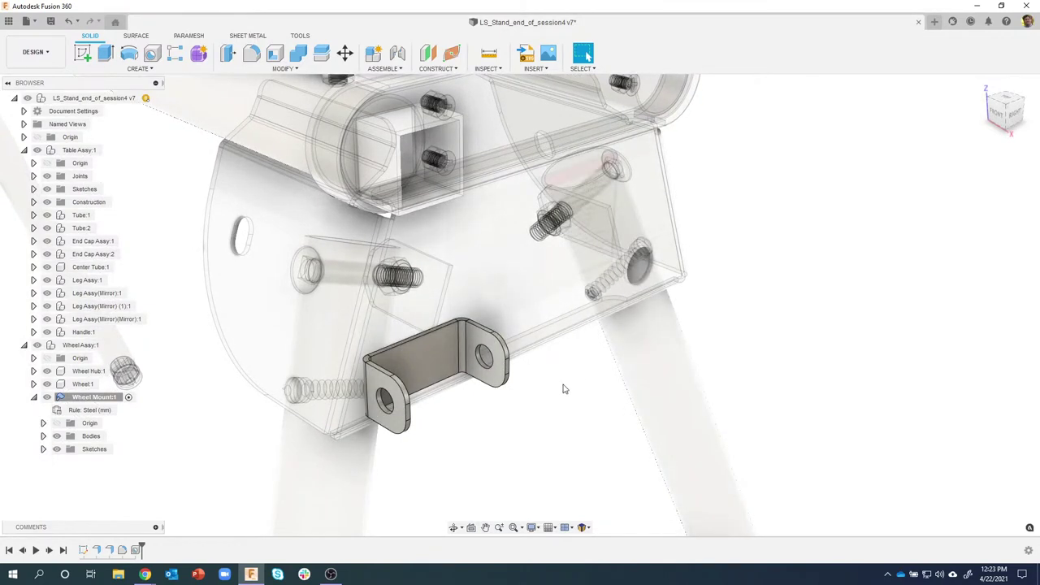
{"action": "scroll", "coordinate": [230, 316], "scroll_direction": "down", "scroll_amount": 2}
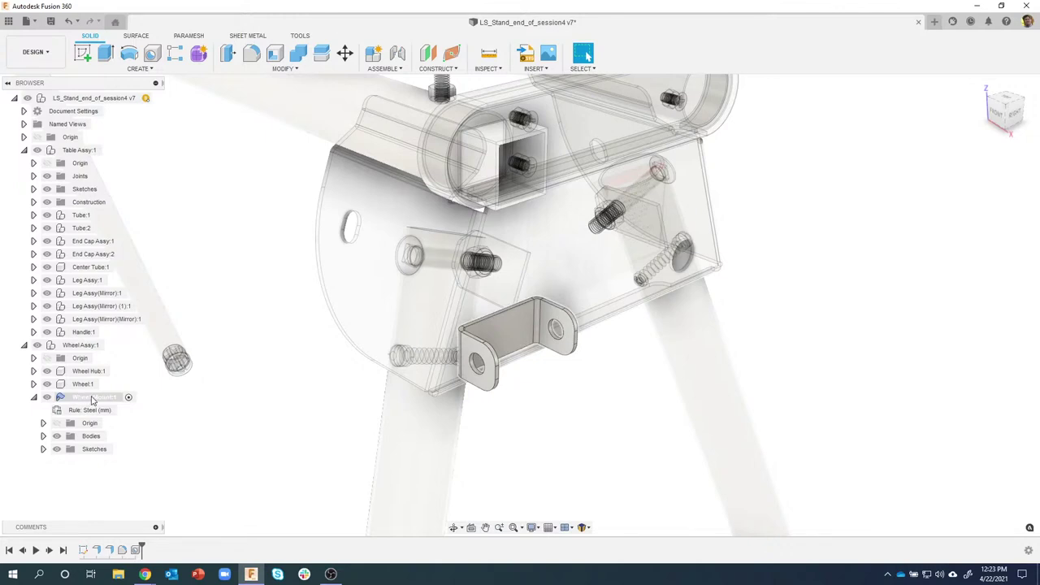
{"action": "left_click", "coordinate": [111, 345]}
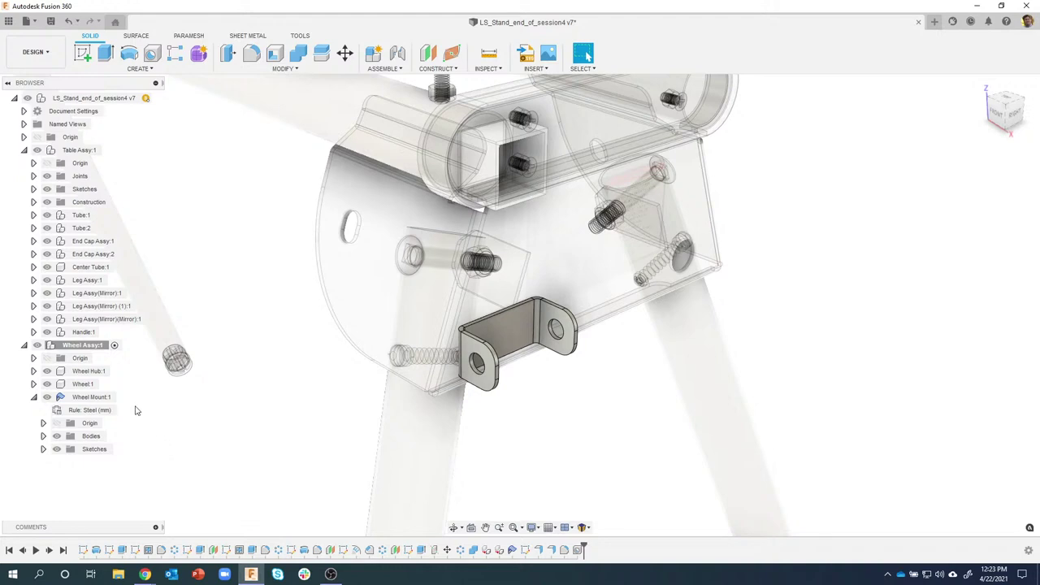
Step: Set up a point-to-point Move/Copy of Wheel Mount:1 with Create Copy enabled
{"action": "right_click", "coordinate": [99, 398]}
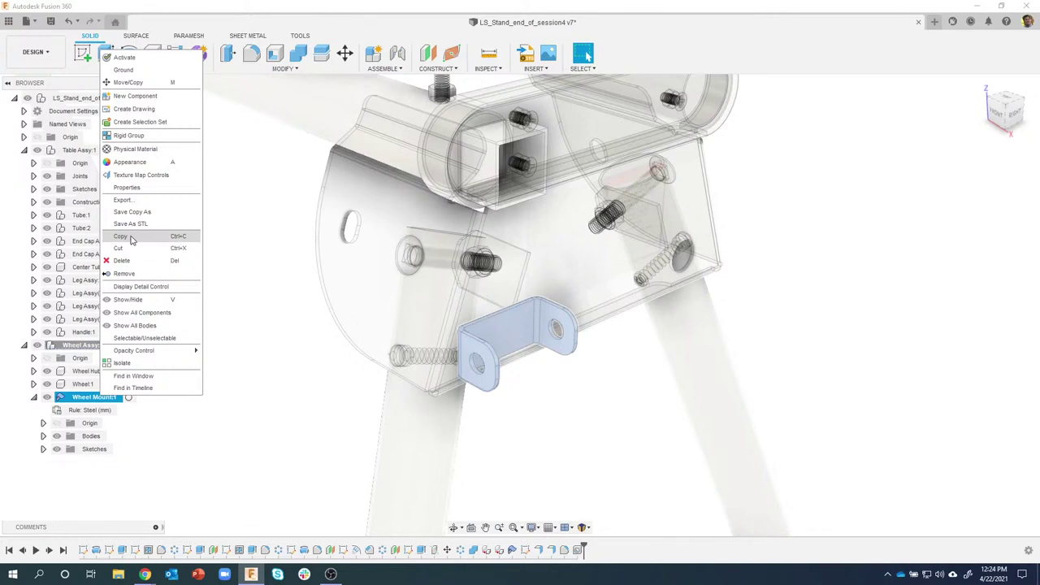
{"action": "left_click", "coordinate": [150, 84]}
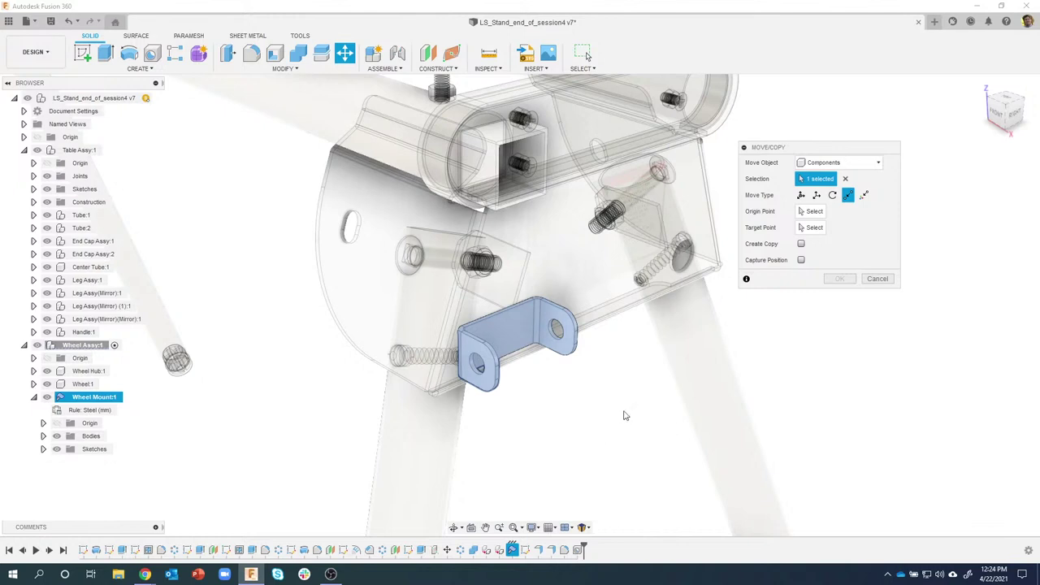
{"action": "left_click", "coordinate": [800, 196]}
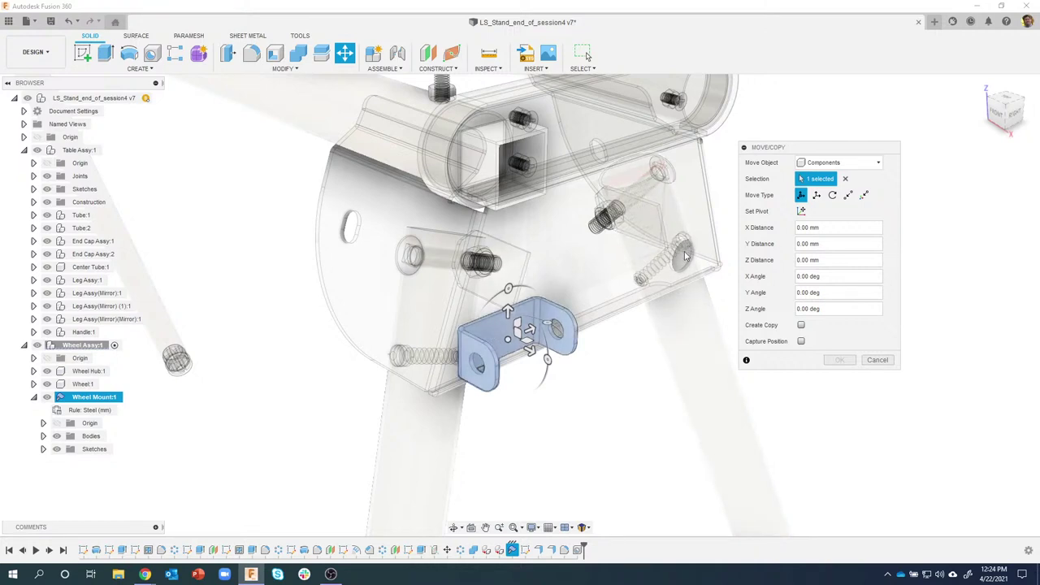
{"action": "middle_click_drag", "start_coordinate": [701, 252], "coordinate": [743, 225], "text": "shift"}
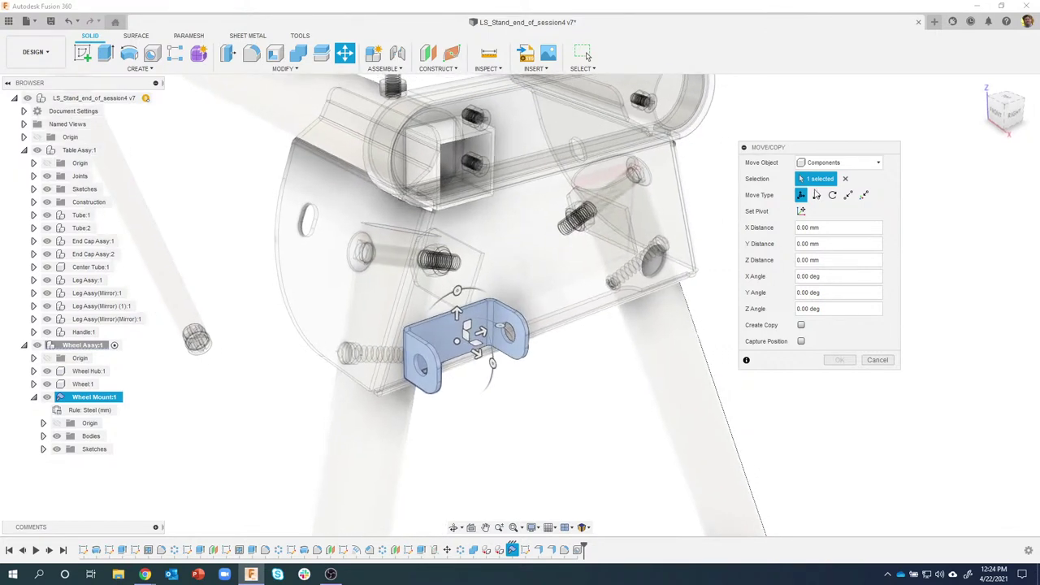
{"action": "left_click", "coordinate": [849, 196]}
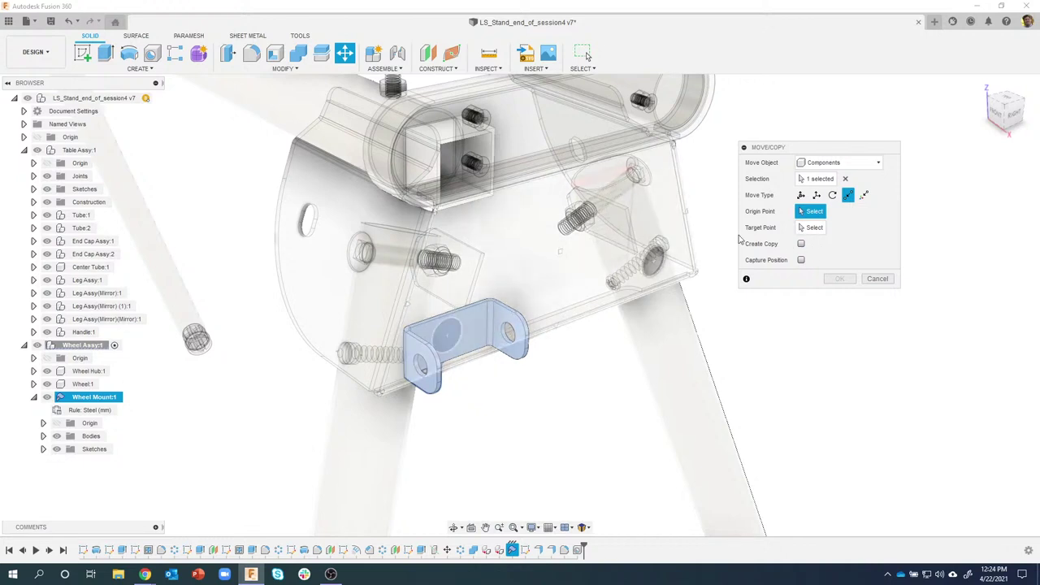
{"action": "left_click", "coordinate": [802, 243]}
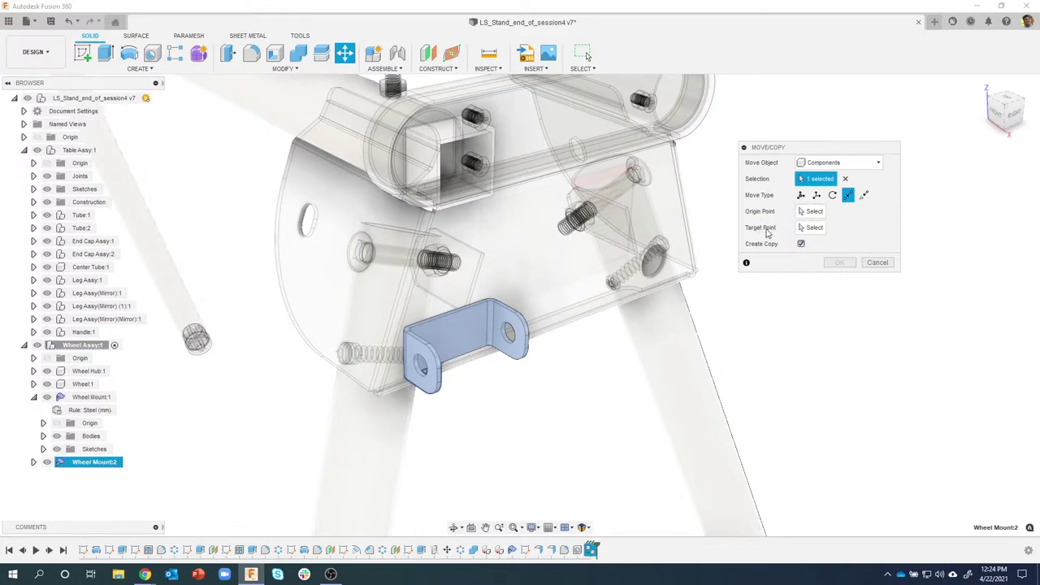
Step: Place the Wheel Mount copy using the centre of the circular edge behind the mount as origin and the end plate's opposite hole as target
{"action": "left_click", "coordinate": [809, 215]}
{"action": "middle_click_drag", "start_coordinate": [776, 243], "coordinate": [704, 263], "text": "shift"}
{"action": "middle_click_drag", "start_coordinate": [654, 272], "coordinate": [661, 284], "text": "shift"}
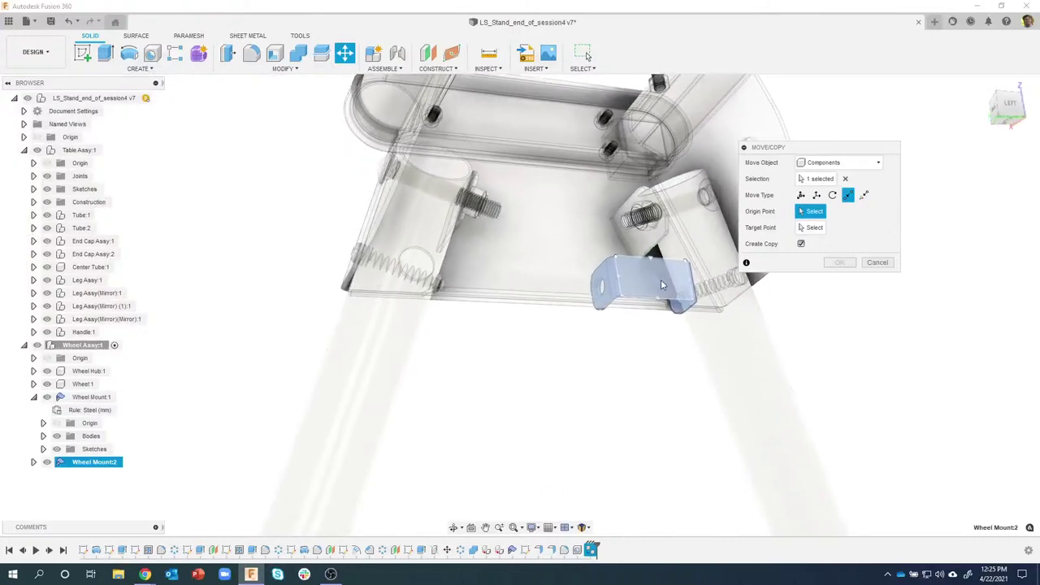
{"action": "scroll", "coordinate": [655, 278], "scroll_direction": "up", "scroll_amount": 4}
{"action": "middle_click_drag", "start_coordinate": [650, 376], "coordinate": [610, 329], "text": "shift"}
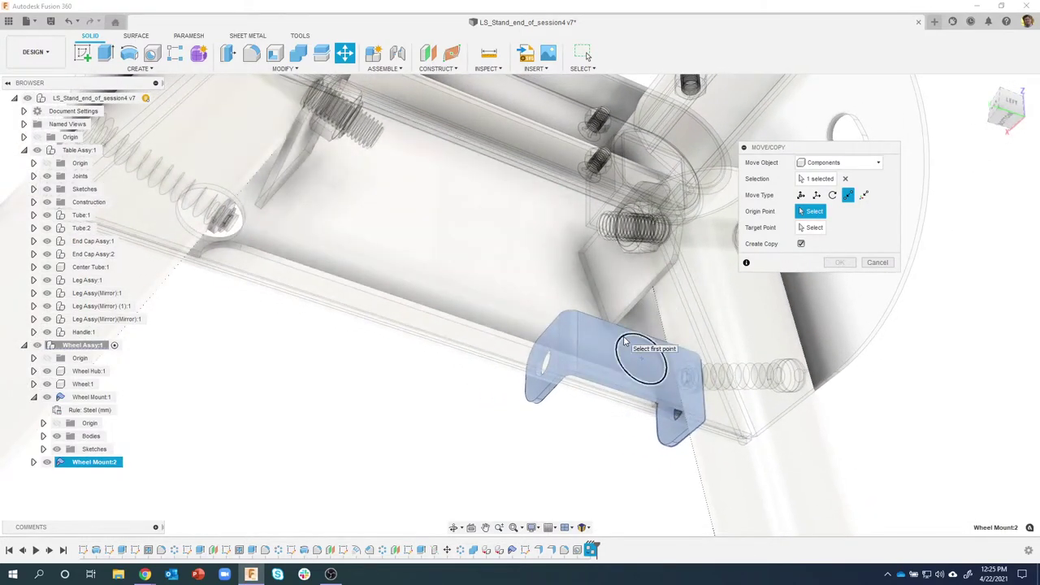
{"action": "left_click", "coordinate": [626, 343]}
{"action": "middle_click_drag", "start_coordinate": [503, 304], "coordinate": [360, 236], "text": "shift"}
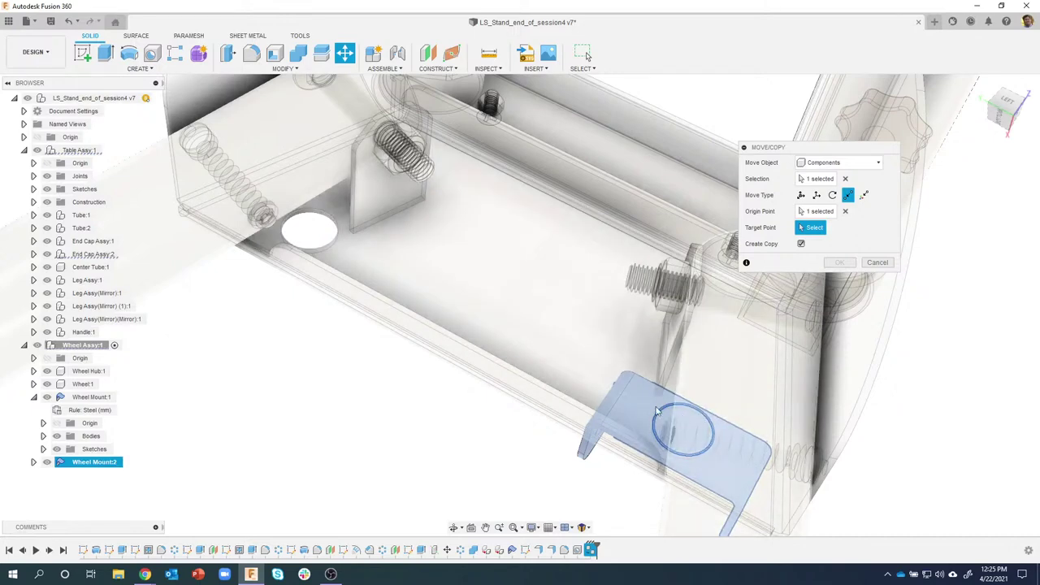
{"action": "left_click", "coordinate": [330, 216]}
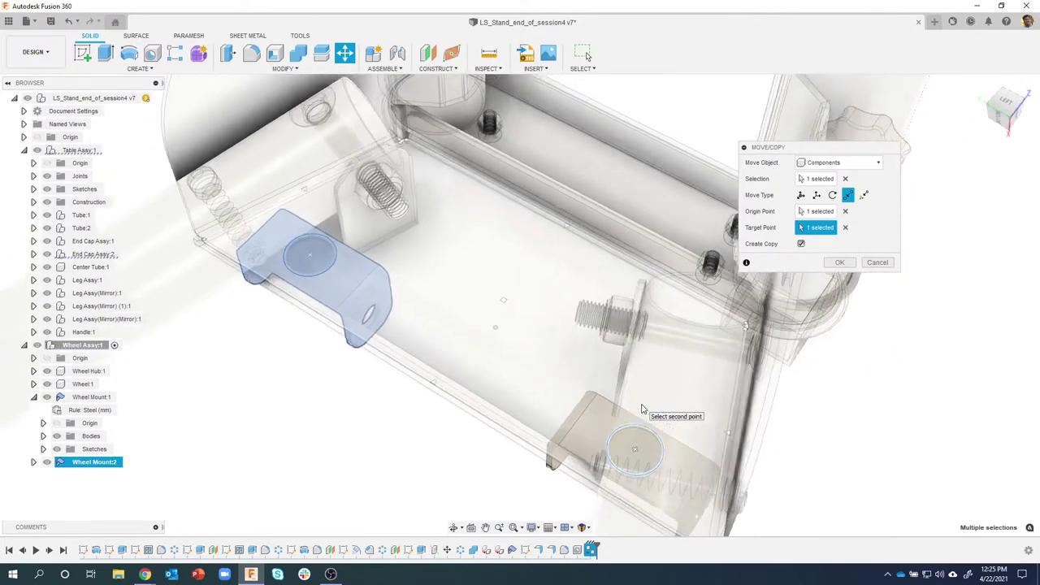
{"action": "middle_click_drag", "start_coordinate": [642, 409], "coordinate": [701, 393], "text": "shift"}
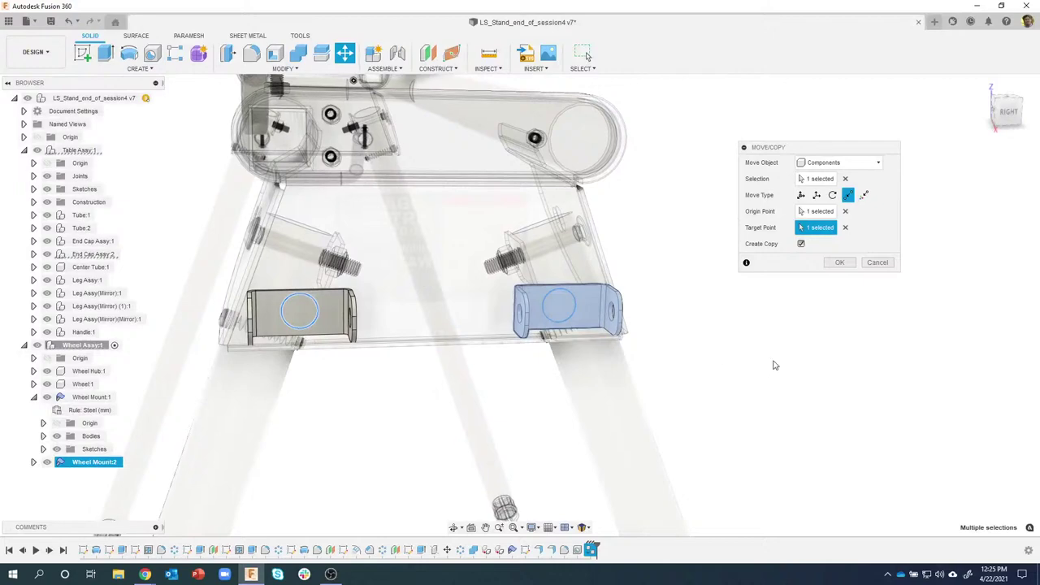
{"action": "middle_click_drag", "start_coordinate": [773, 365], "coordinate": [838, 267], "text": "shift"}
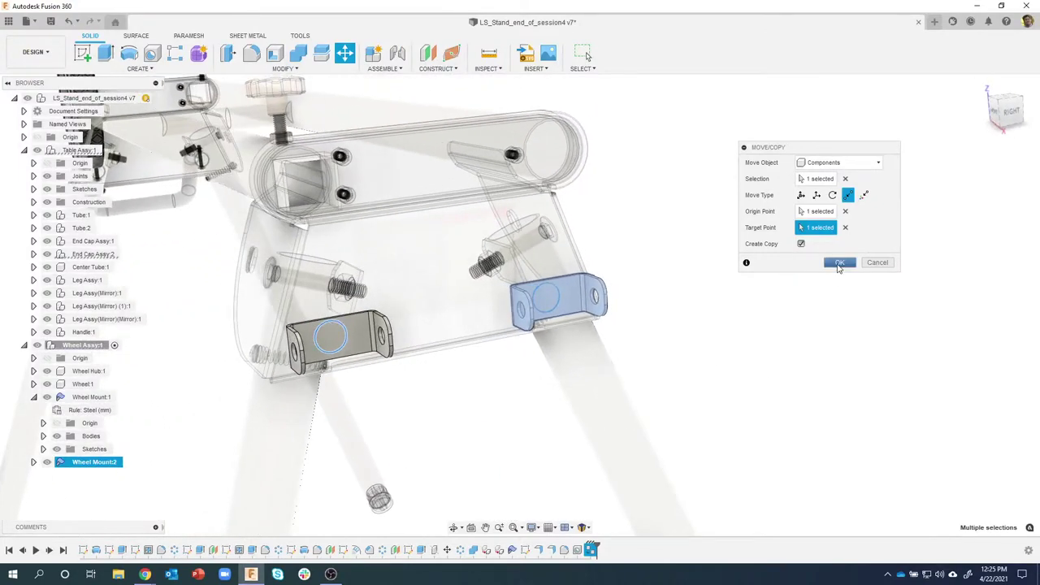
{"action": "left_click", "coordinate": [838, 263]}
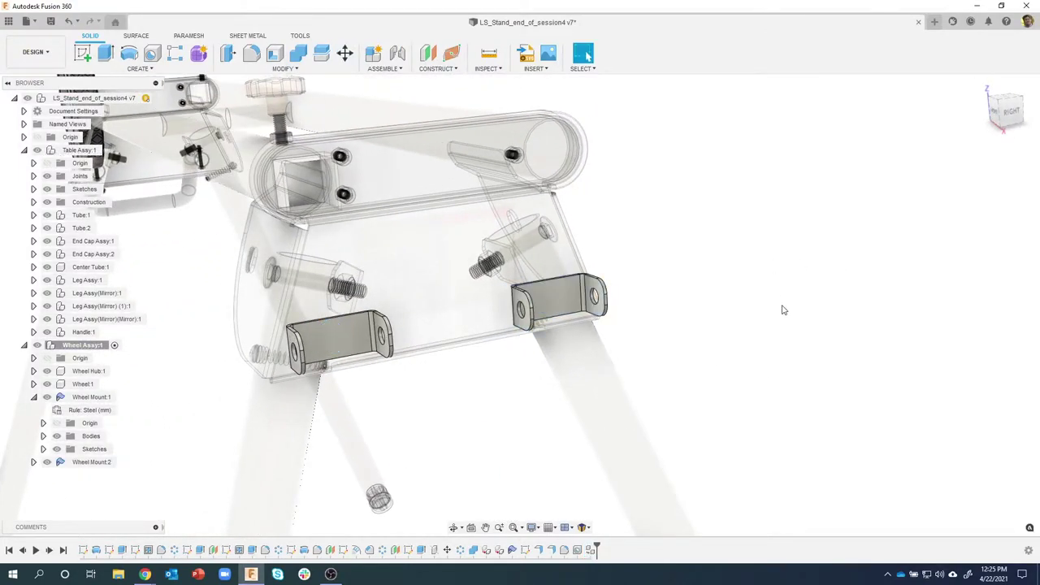
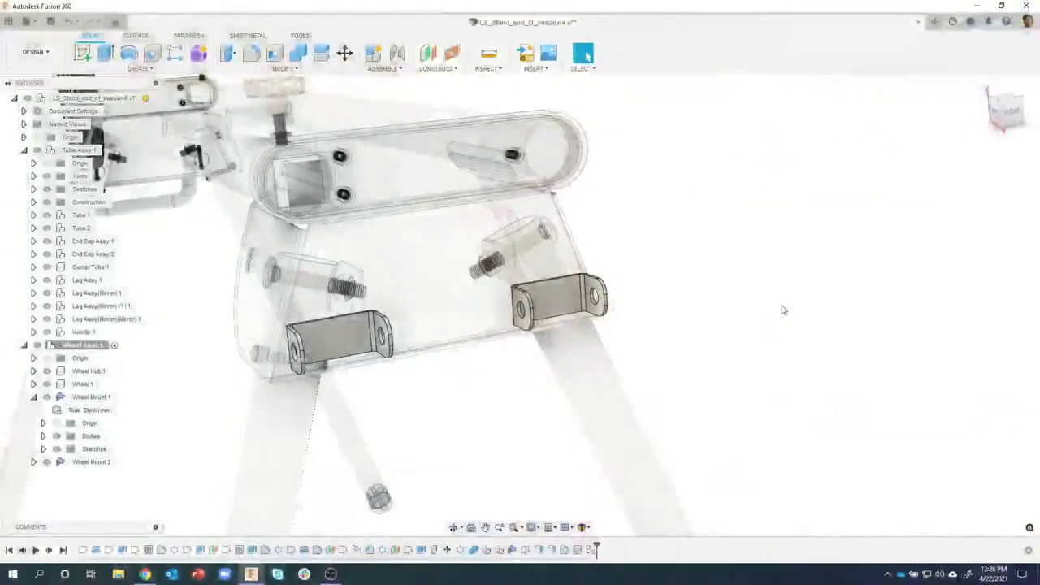
Step: Create an internal standard component named Wheel Shaft inside Wheel Assy and activate it
{"action": "middle_click_drag", "start_coordinate": [780, 291], "coordinate": [780, 291], "text": "shift"}
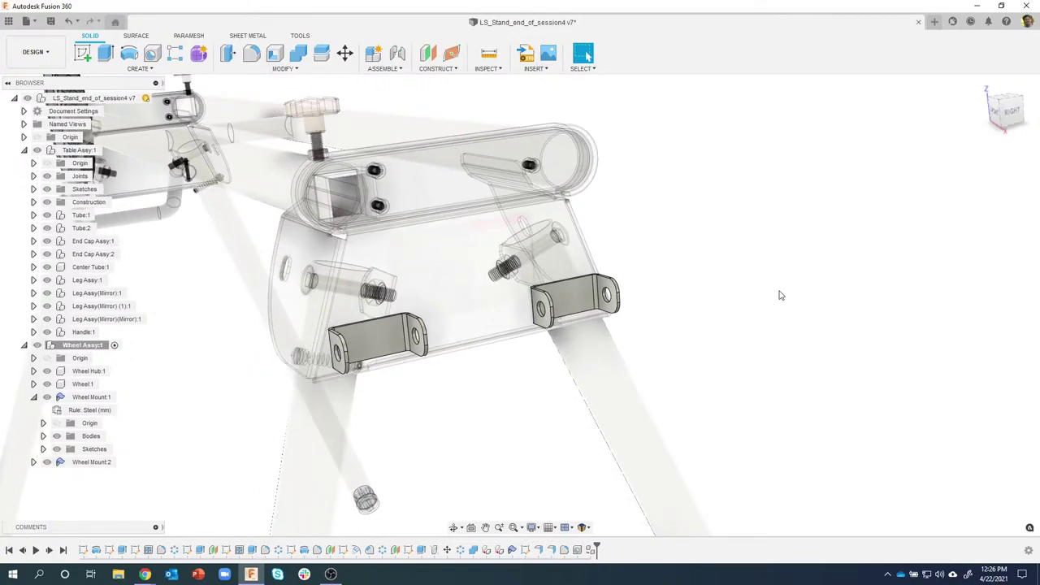
{"action": "middle_click_drag", "start_coordinate": [778, 279], "coordinate": [670, 102], "text": "shift"}
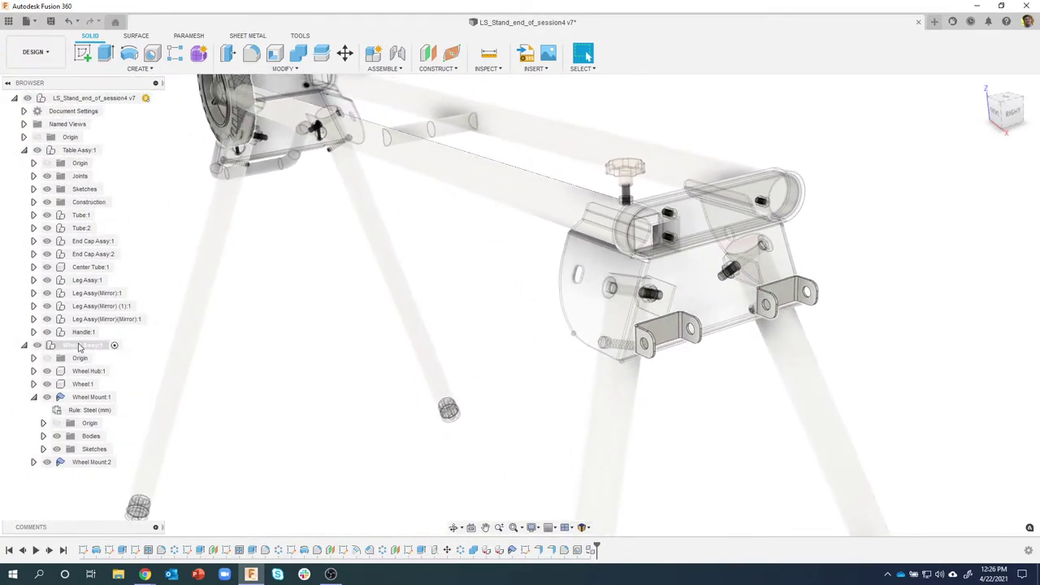
{"action": "right_click", "coordinate": [93, 348]}
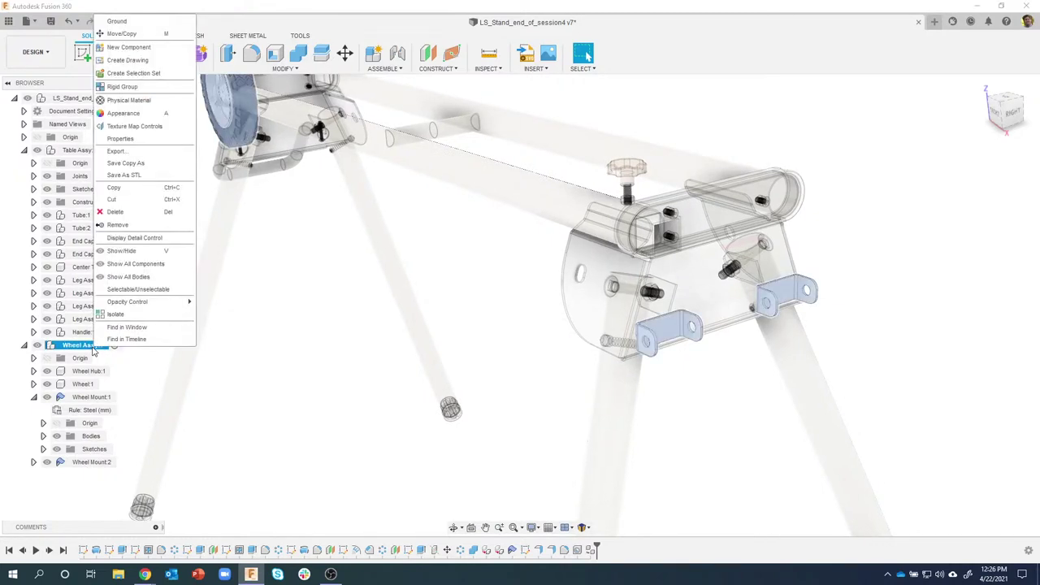
{"action": "left_click", "coordinate": [143, 50]}
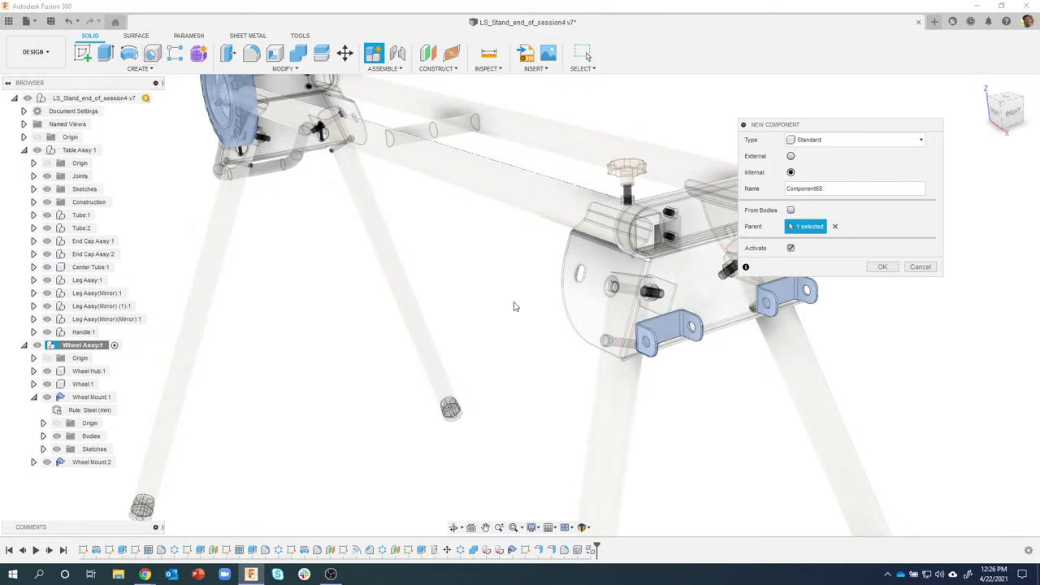
{"action": "left_click_drag", "start_coordinate": [846, 187], "coordinate": [786, 189]}
{"action": "type", "text": "Wheel Shaft"}
{"action": "key", "text": "Return"}
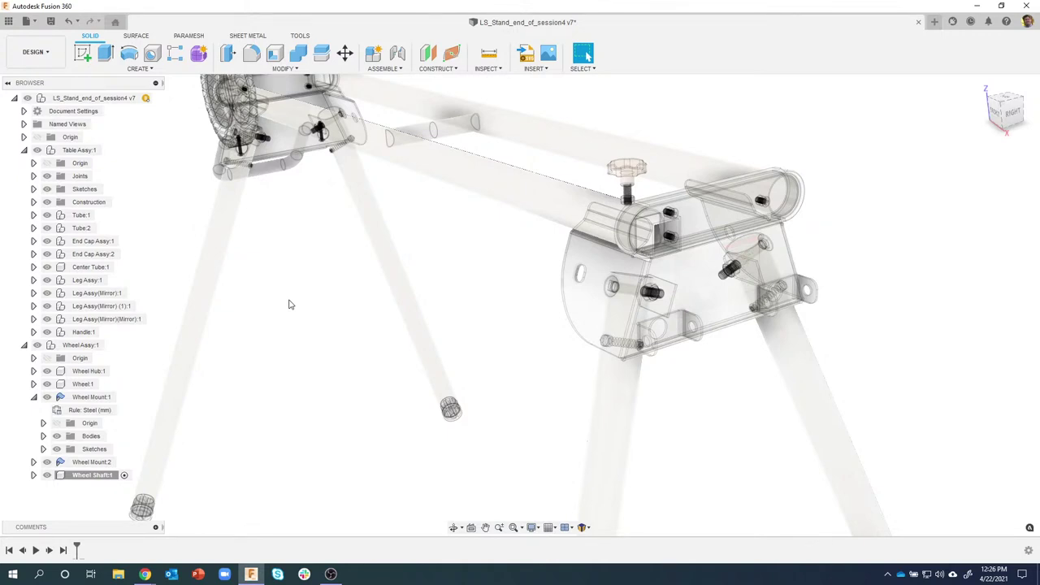
Step: Place the 12 mm diameter base of a cylinder on the front origin plane, in the open space beside the Wheel Mount
{"action": "left_click", "coordinate": [156, 73]}
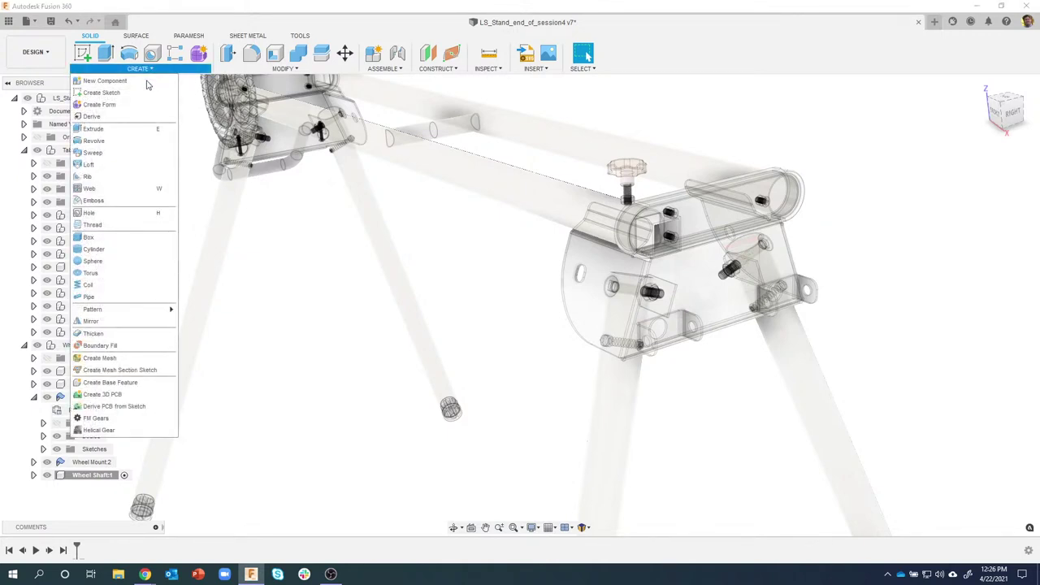
{"action": "left_click", "coordinate": [114, 254]}
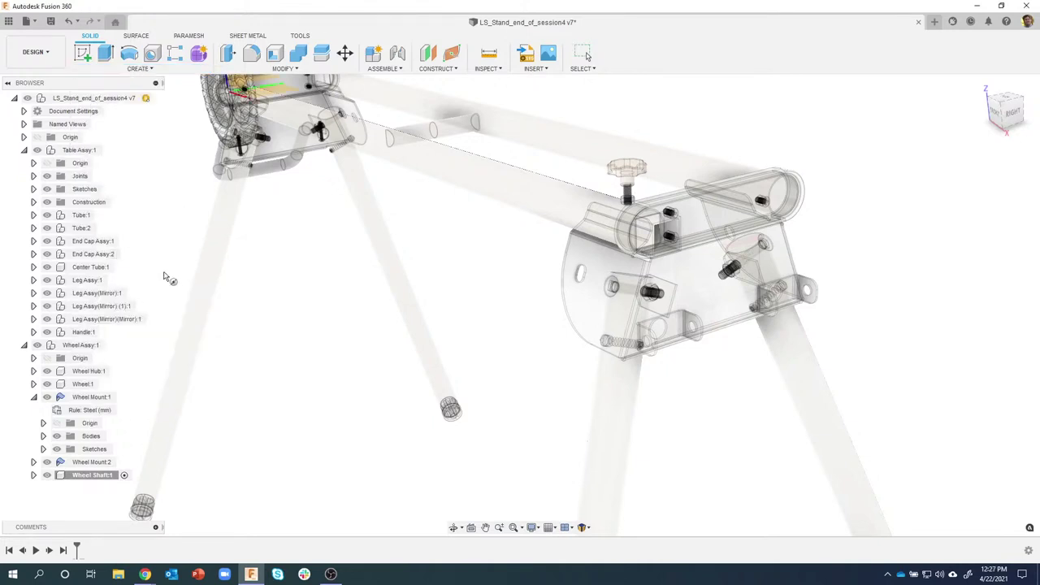
{"action": "middle_click_drag", "start_coordinate": [167, 273], "coordinate": [304, 271], "text": "shift"}
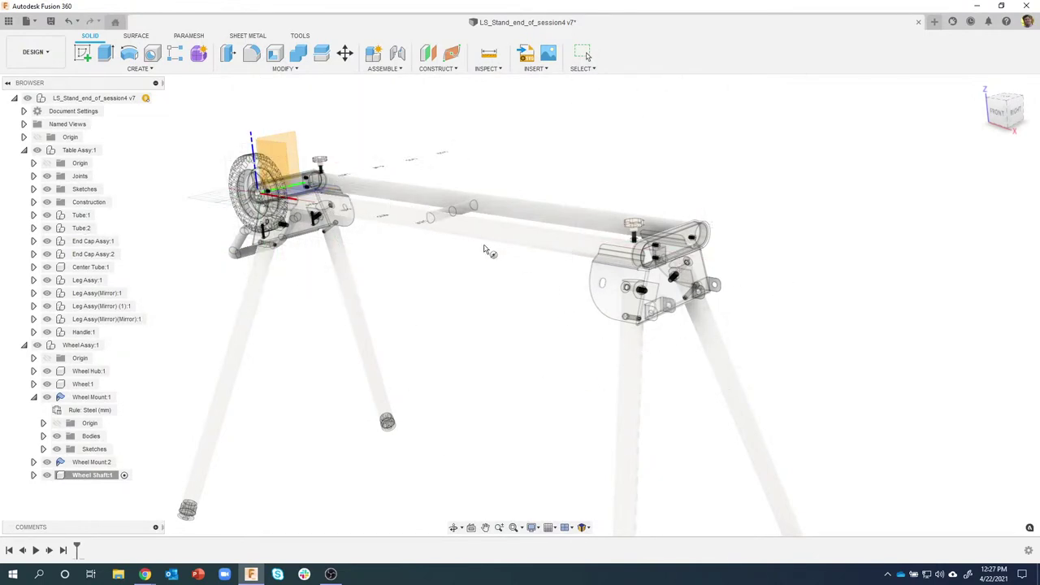
{"action": "left_click", "coordinate": [286, 151]}
{"action": "left_click", "coordinate": [286, 151]}
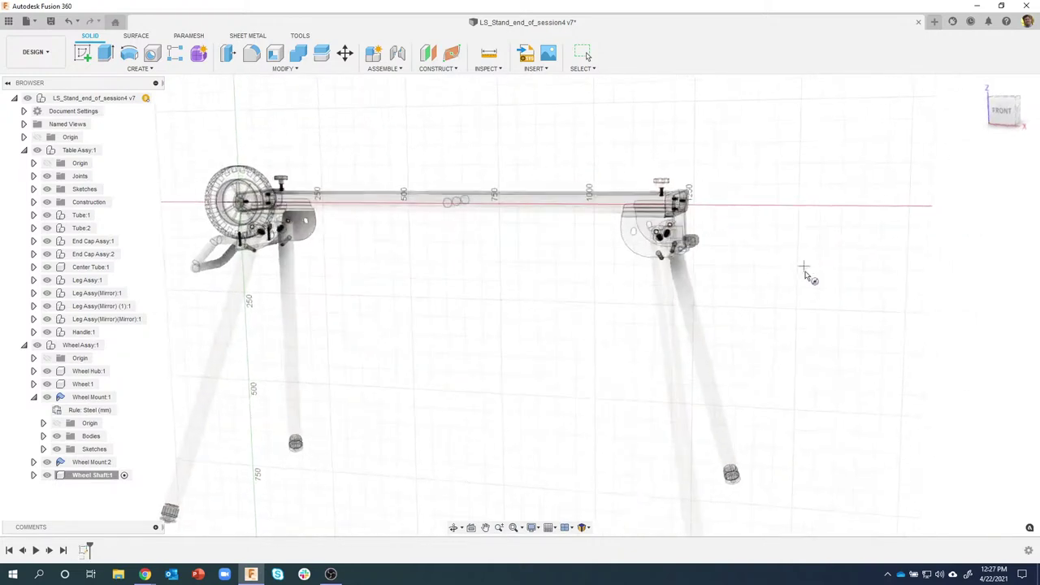
{"action": "left_click", "coordinate": [1001, 110]}
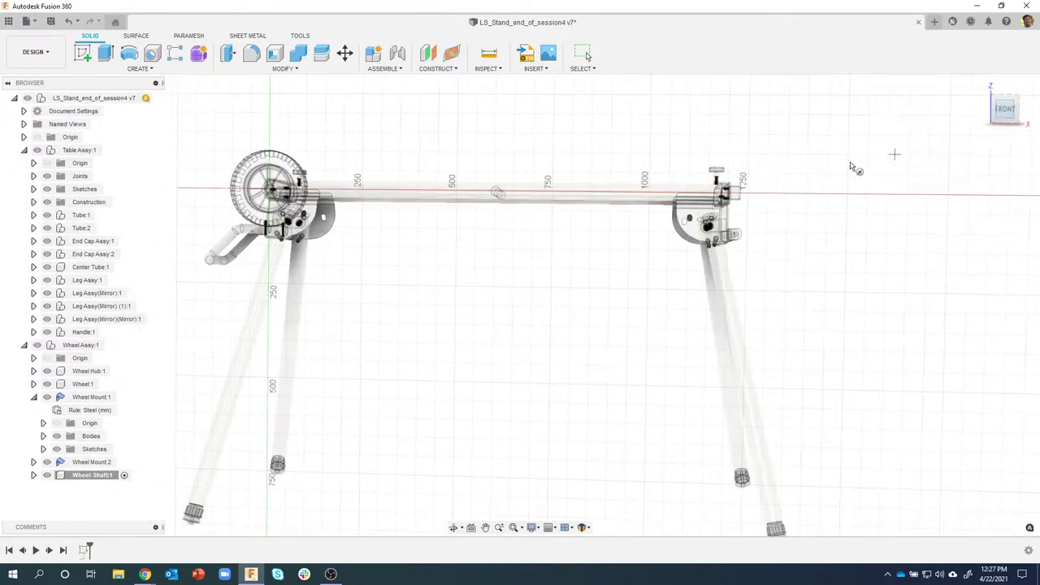
{"action": "scroll", "coordinate": [718, 246], "scroll_direction": "up", "scroll_amount": 3}
{"action": "scroll", "coordinate": [719, 248], "scroll_direction": "up", "scroll_amount": 4}
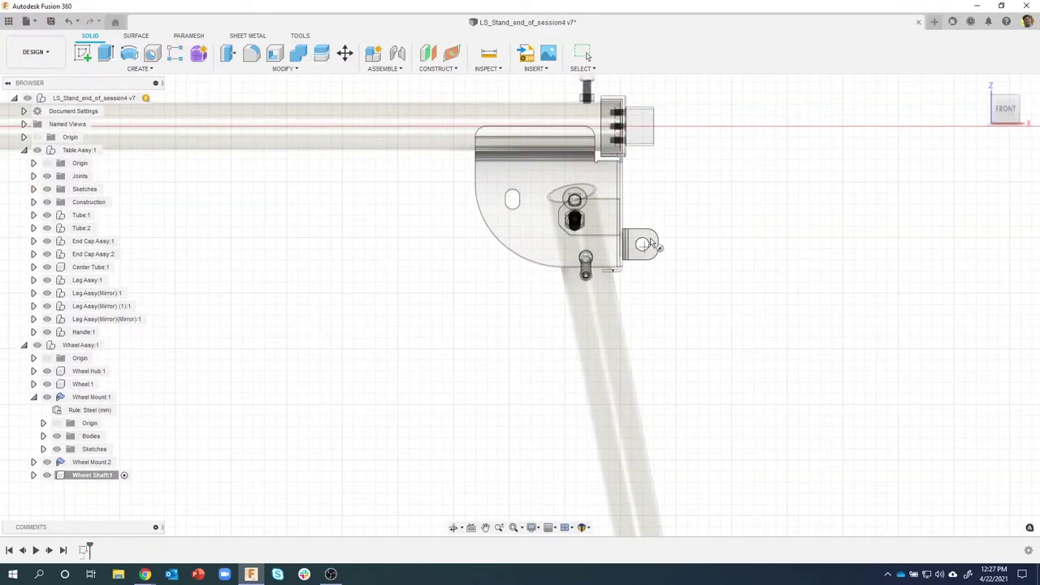
{"action": "left_click", "coordinate": [712, 220]}
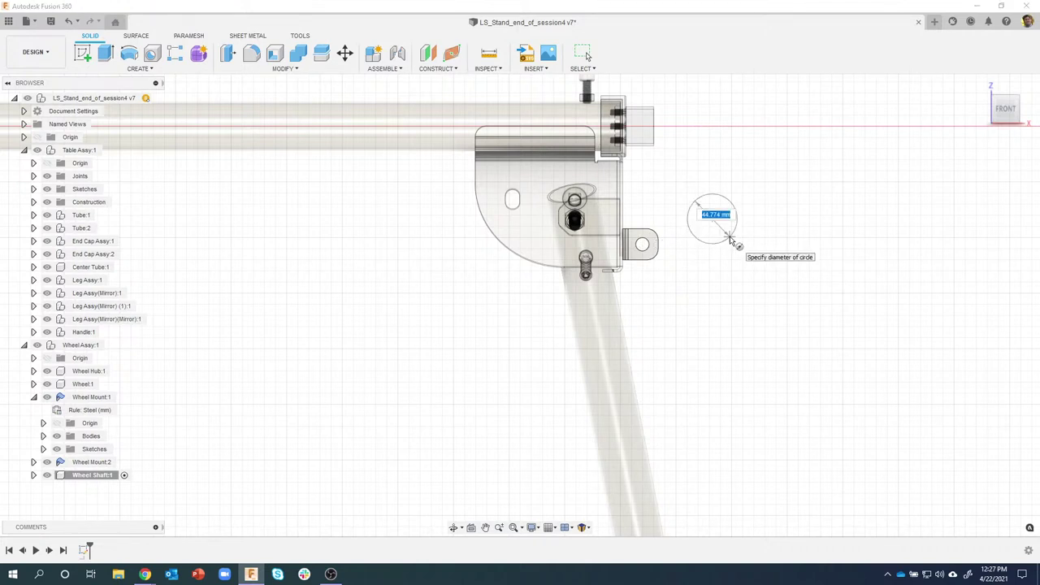
{"action": "type", "text": "12"}
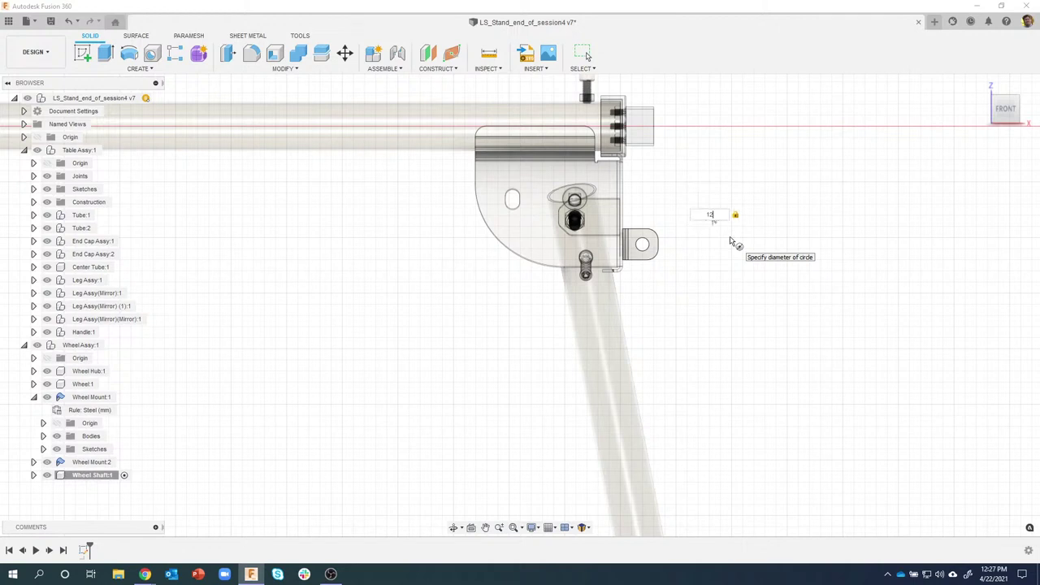
{"action": "key", "text": "Return"}
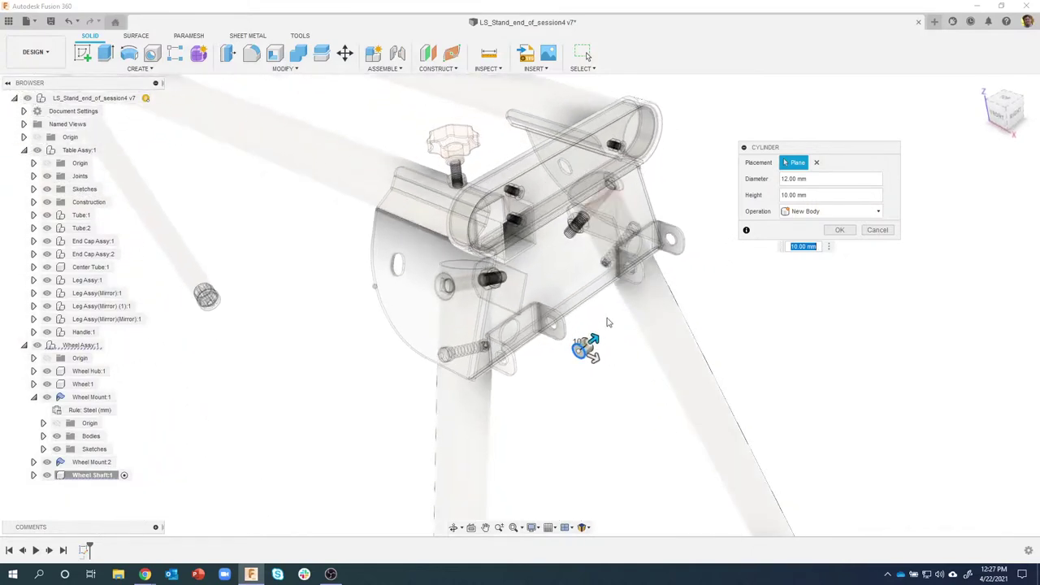
Step: Set the cylinder's height to 180 mm and create it as a new body
{"action": "left_click_drag", "start_coordinate": [588, 360], "coordinate": [656, 312]}
{"action": "middle_click_drag", "start_coordinate": [587, 379], "coordinate": [500, 377], "text": "shift"}
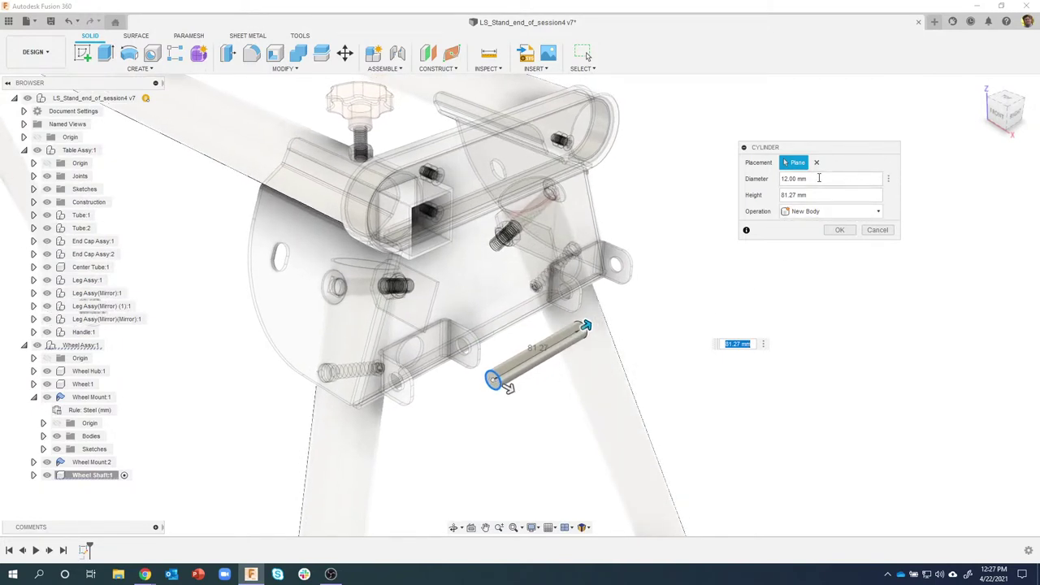
{"action": "left_click_drag", "start_coordinate": [808, 195], "coordinate": [778, 195]}
{"action": "type", "text": "18"}
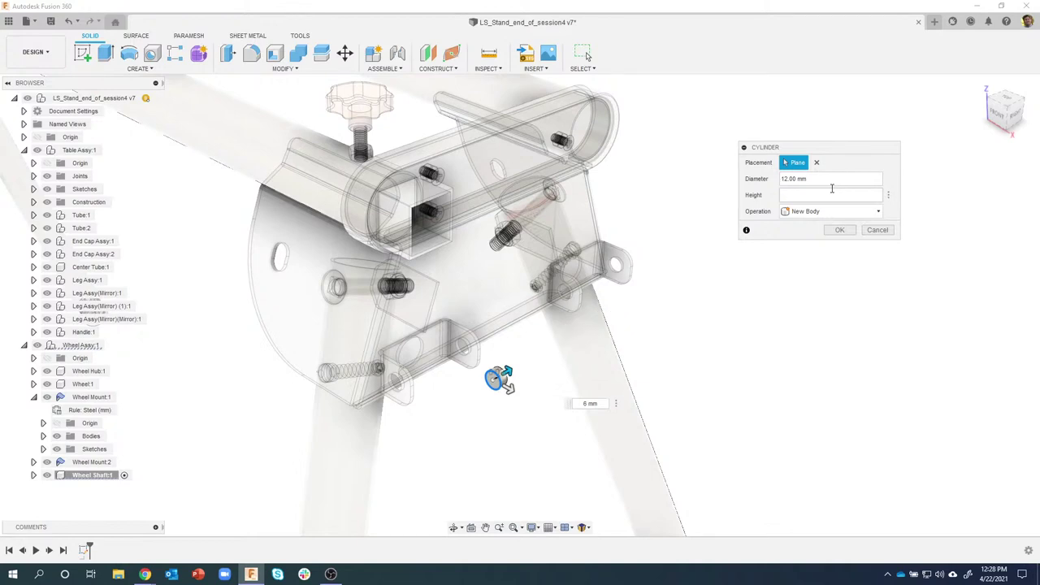
{"action": "type", "text": "0"}
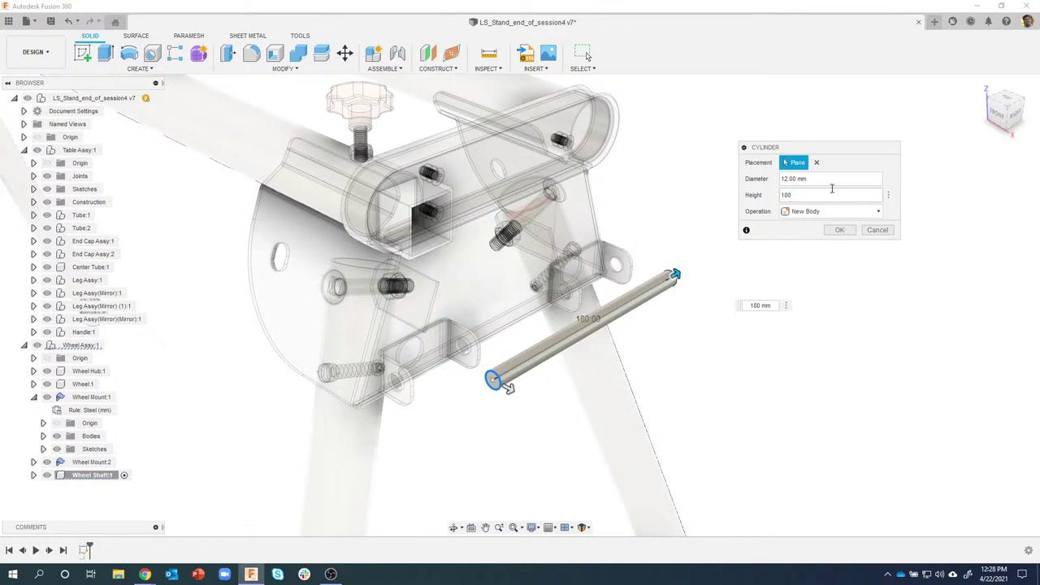
{"action": "key", "text": "Return"}
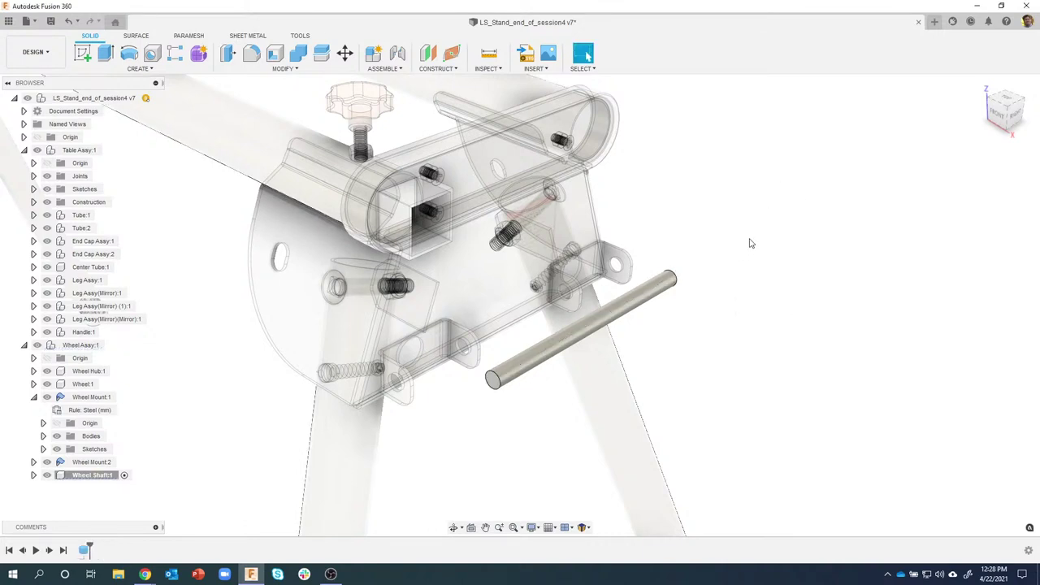
Step: Chamfer the circular edges at both ends of the Wheel Shaft with an equal distance of 1 mm
{"action": "scroll", "coordinate": [537, 423], "scroll_direction": "up", "scroll_amount": 4}
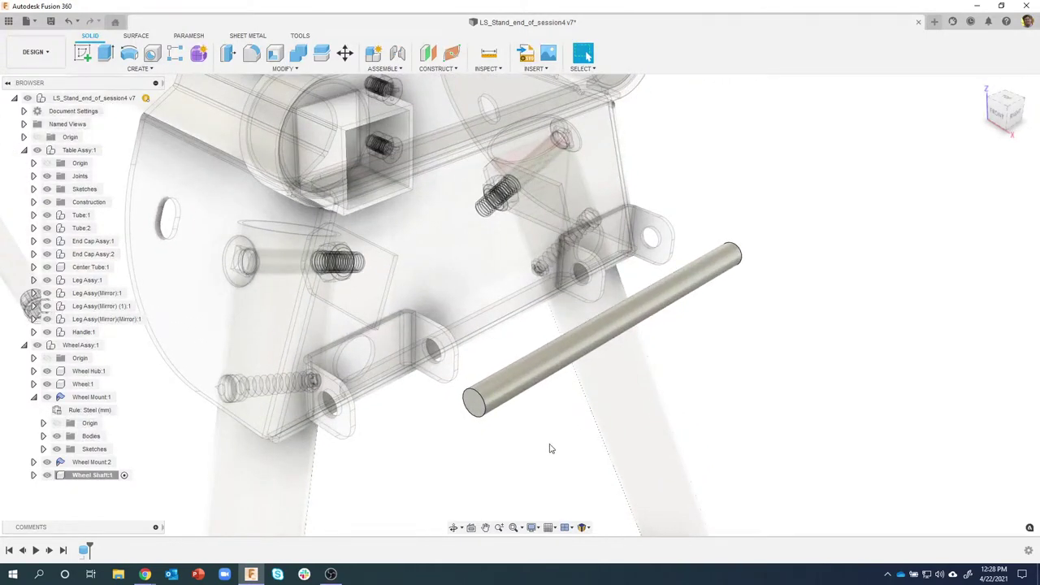
{"action": "right_click", "coordinate": [479, 395]}
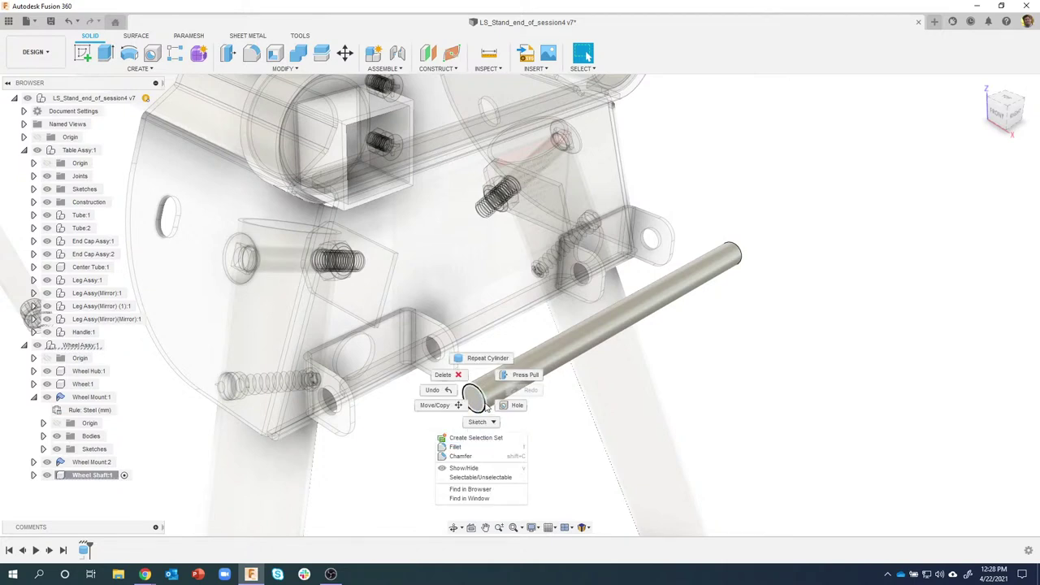
{"action": "left_click", "coordinate": [476, 456]}
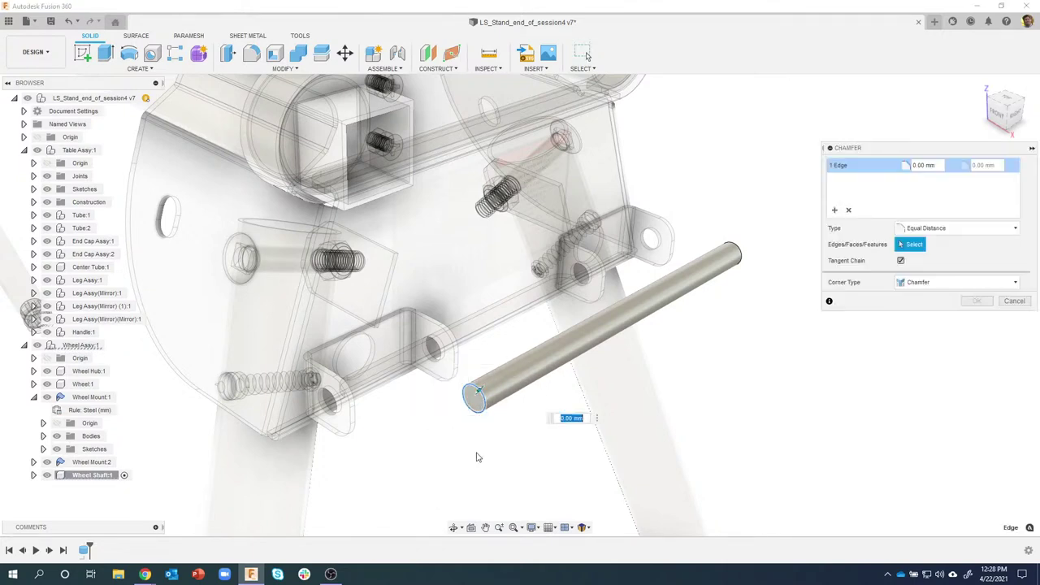
{"action": "type", "text": "1"}
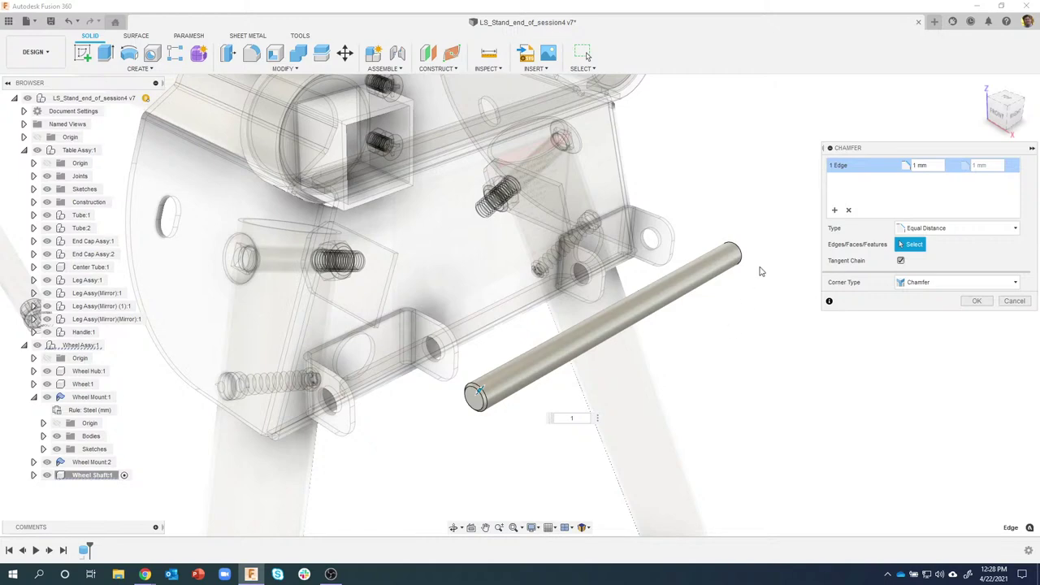
{"action": "left_click", "coordinate": [741, 254]}
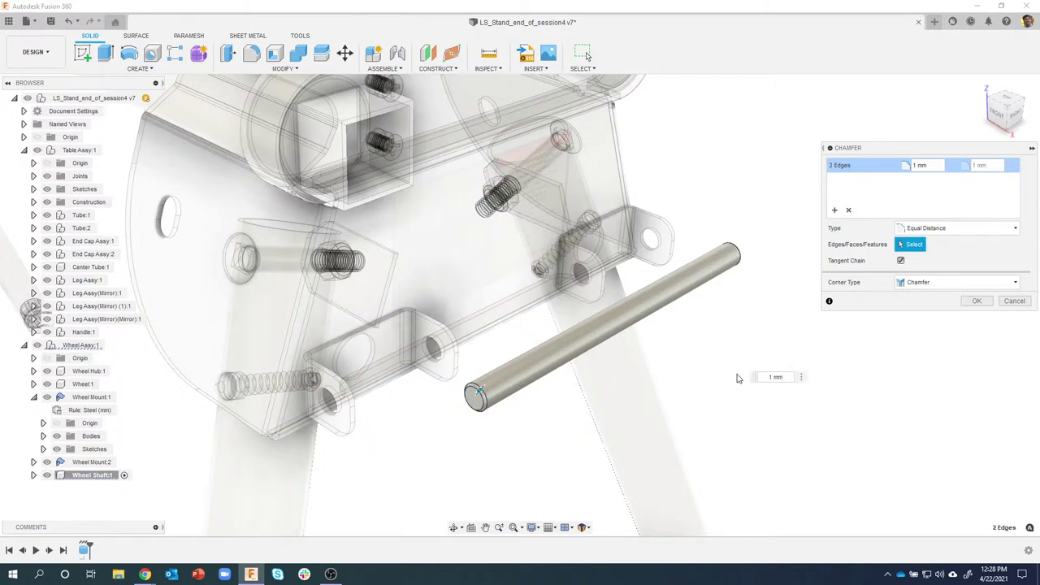
{"action": "middle_click_drag", "start_coordinate": [738, 378], "coordinate": [716, 326], "text": "shift"}
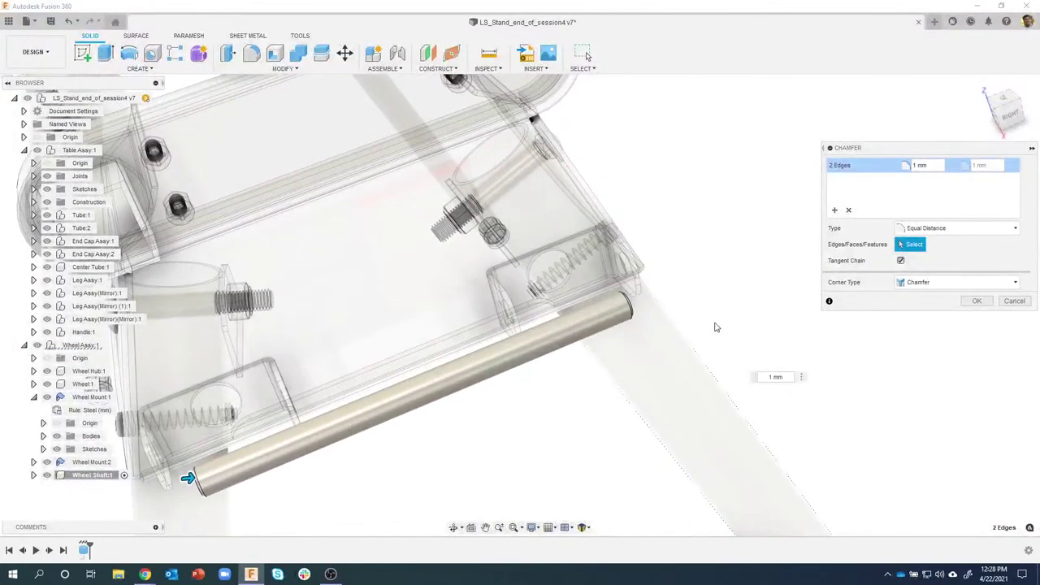
{"action": "left_click", "coordinate": [968, 301]}
Step: Start a Thread on the Wheel Shaft's cylindrical face from its far end and turn off the full-length option
{"action": "scroll", "coordinate": [752, 362], "scroll_direction": "up", "scroll_amount": 2}
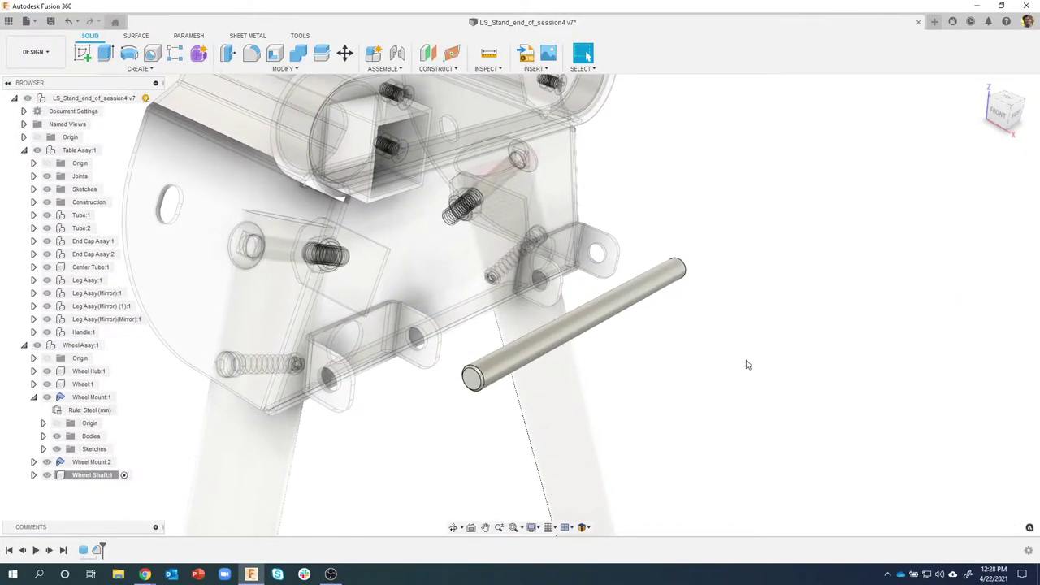
{"action": "scroll", "coordinate": [687, 268], "scroll_direction": "up", "scroll_amount": 4}
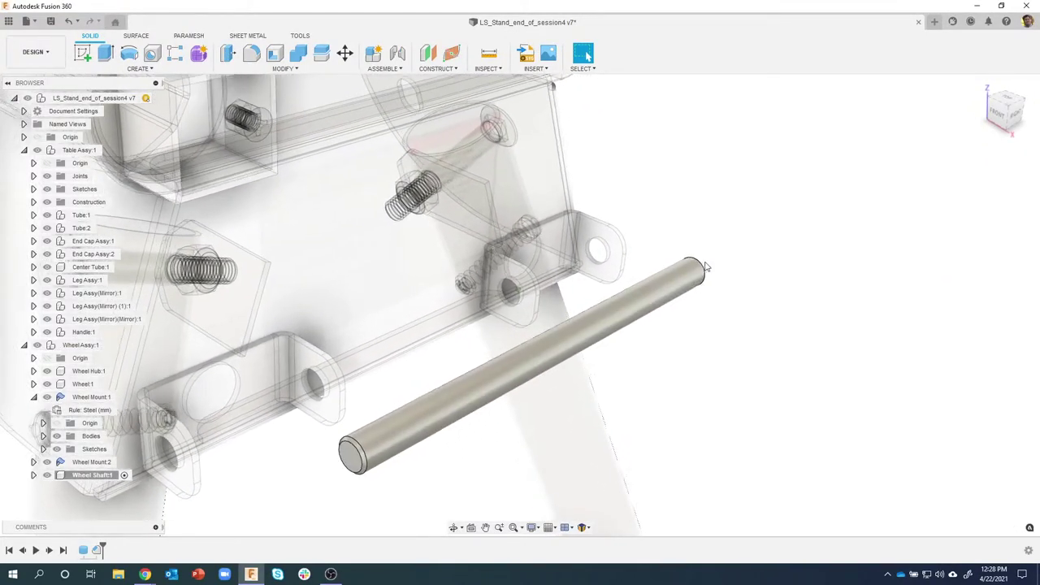
{"action": "middle_click_drag", "start_coordinate": [587, 329], "coordinate": [578, 334], "text": "shift"}
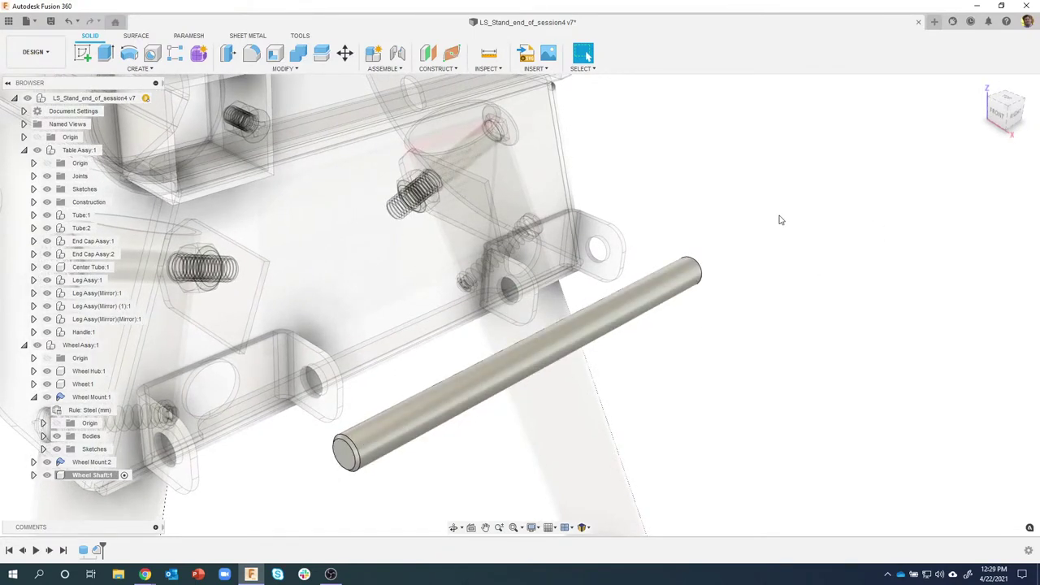
{"action": "middle_click_drag", "start_coordinate": [779, 219], "coordinate": [762, 214], "text": "shift"}
{"action": "mouse_move", "coordinate": [713, 187]}
{"action": "middle_mouse_down", "text": "shift"}
{"action": "mouse_move", "coordinate": [794, 195]}
{"action": "mouse_move", "coordinate": [720, 188]}
{"action": "middle_mouse_up", "text": "shift"}
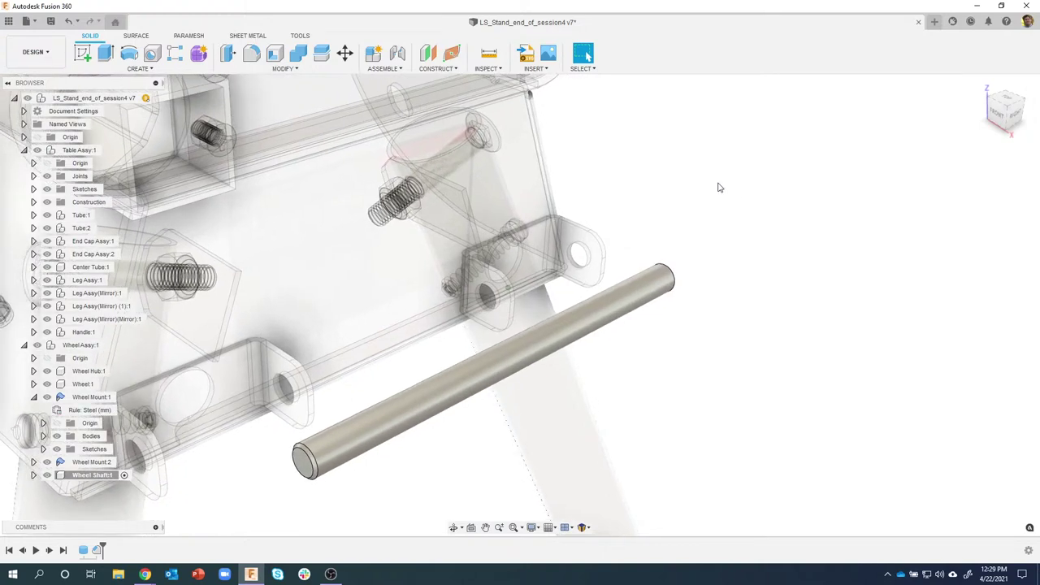
{"action": "left_click", "coordinate": [140, 68]}
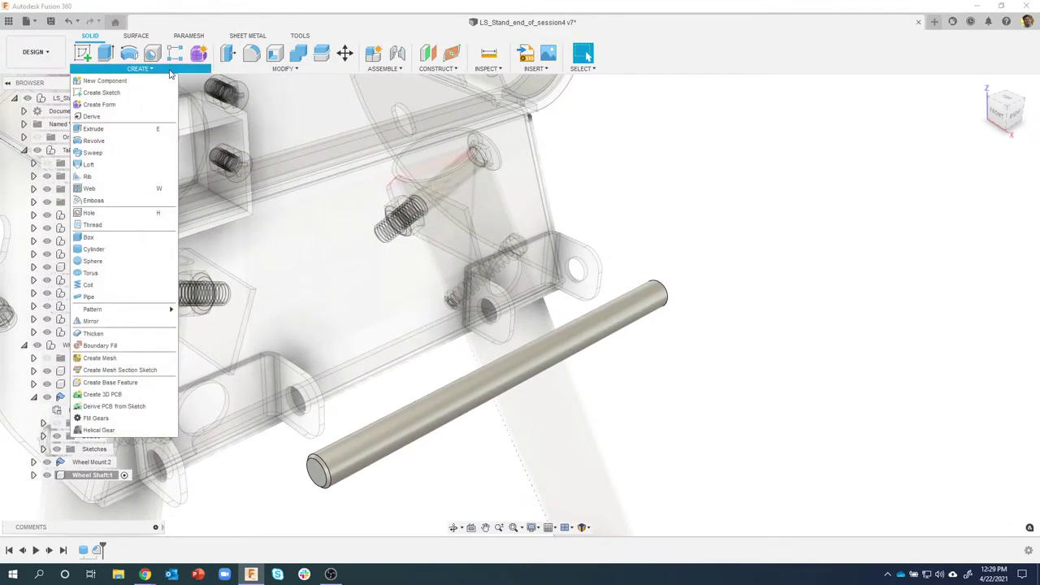
{"action": "left_click", "coordinate": [114, 224]}
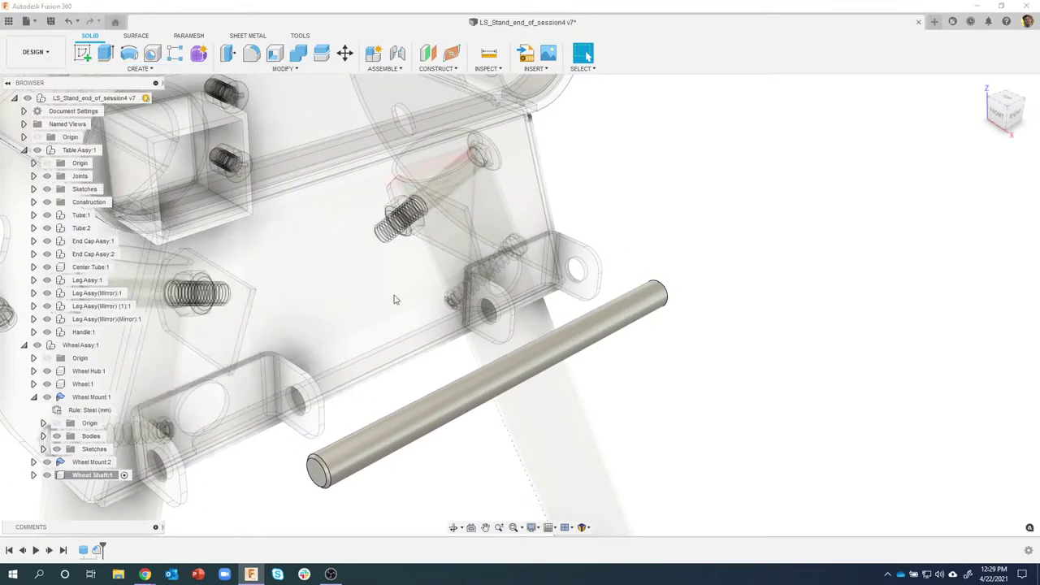
{"action": "middle_click_drag", "start_coordinate": [669, 178], "coordinate": [653, 247], "text": "shift"}
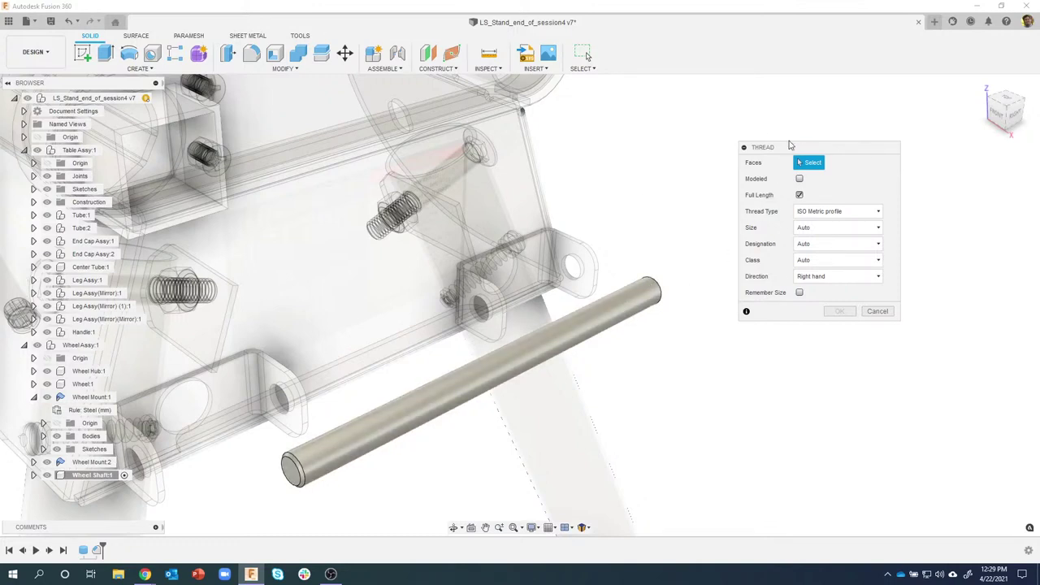
{"action": "left_click", "coordinate": [616, 316]}
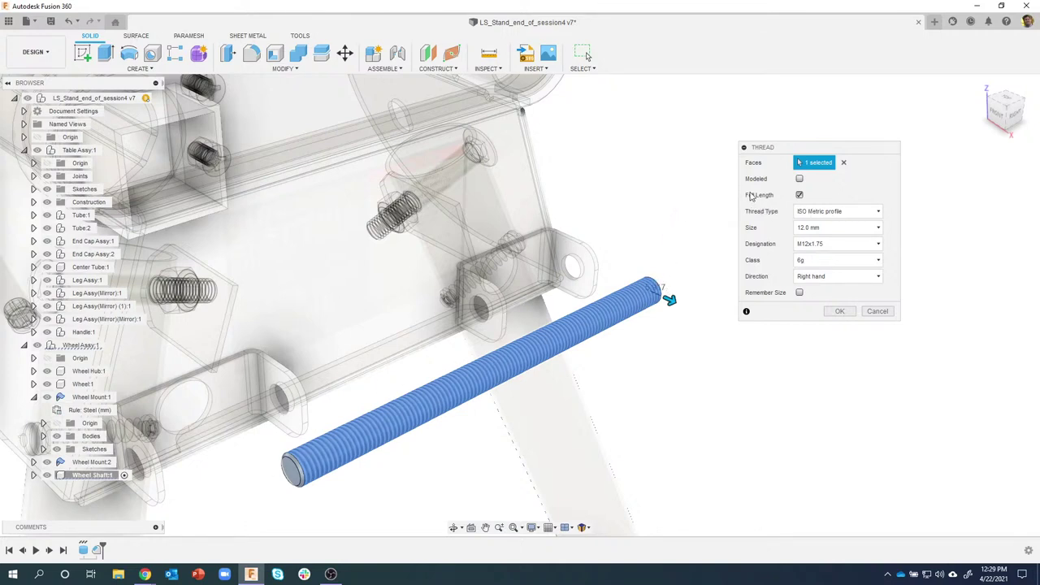
{"action": "left_click", "coordinate": [801, 196]}
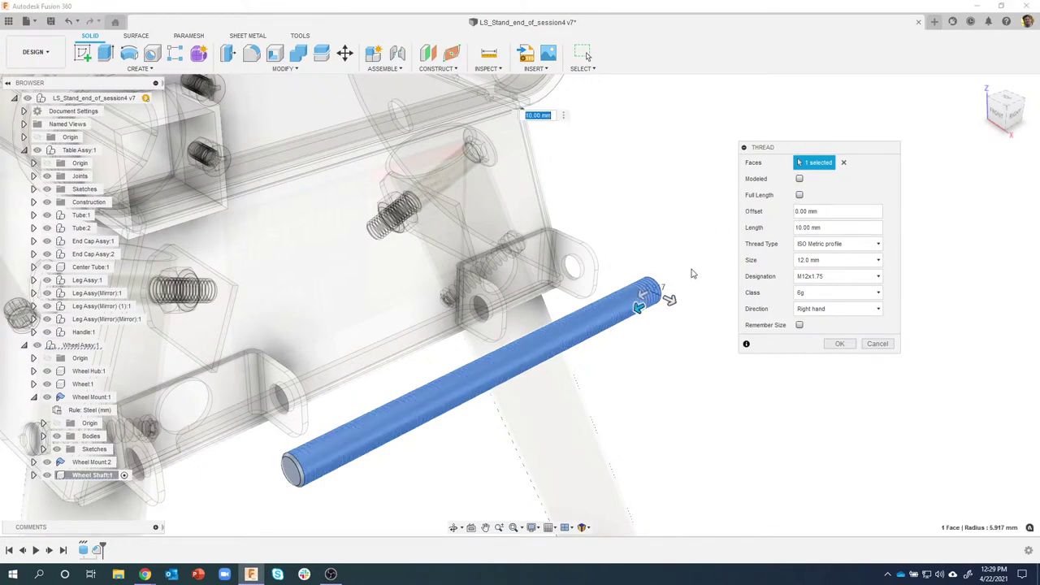
Step: Try offsetting the thread 10 mm from the shaft's end and return the offset to 0 mm
{"action": "scroll", "coordinate": [687, 280], "scroll_direction": "up", "scroll_amount": 3}
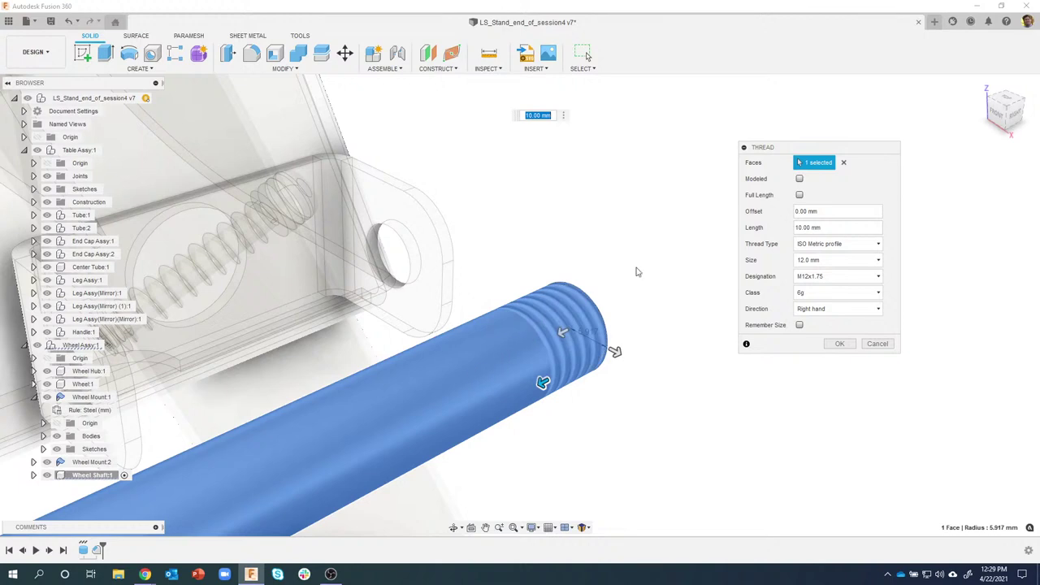
{"action": "scroll", "coordinate": [637, 269], "scroll_direction": "down", "scroll_amount": 2}
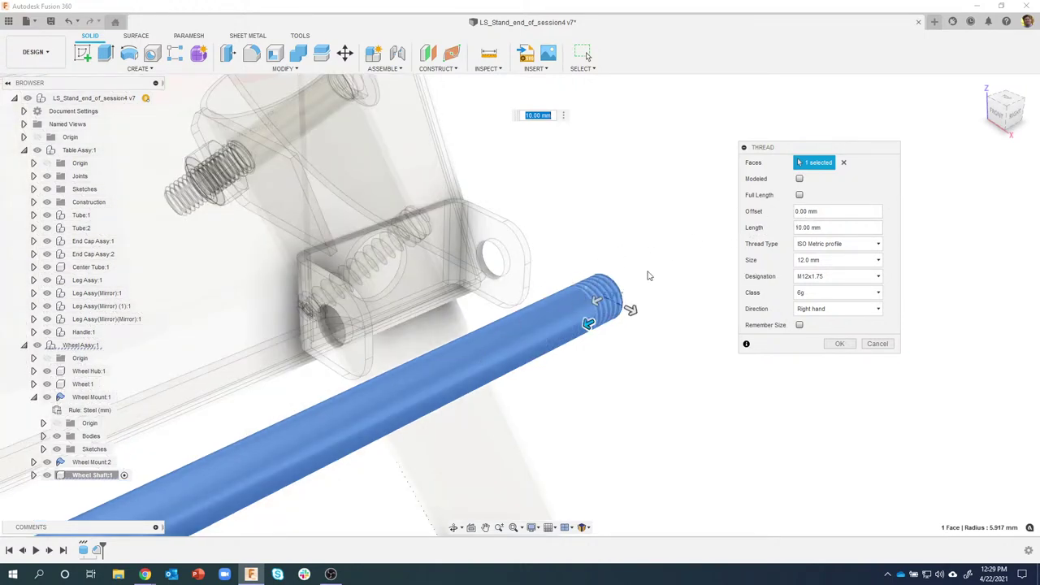
{"action": "left_click", "coordinate": [819, 213]}
{"action": "type", "text": "10"}
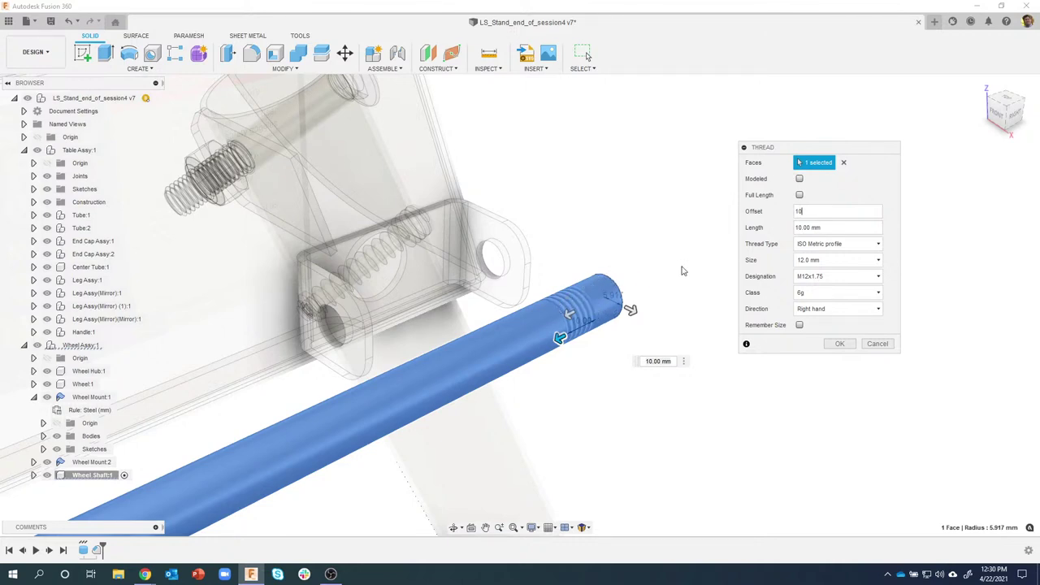
{"action": "left_click_drag", "start_coordinate": [816, 216], "coordinate": [792, 213]}
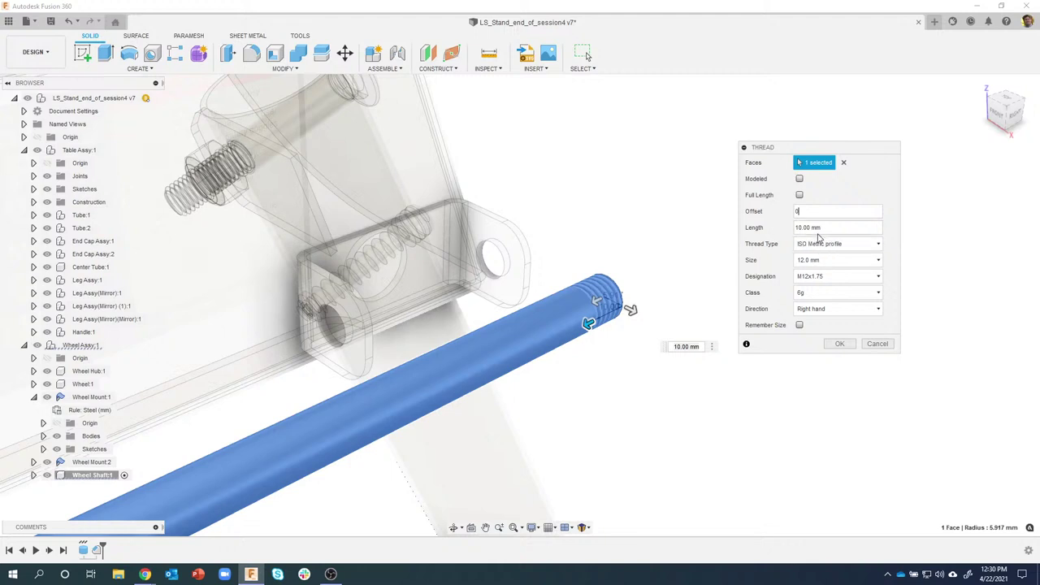
Step: Set the thread's length to 12 mm, keep the ISO Metric profile type, and create the thread
{"action": "left_click_drag", "start_coordinate": [823, 227], "coordinate": [787, 231]}
{"action": "type", "text": "12"}
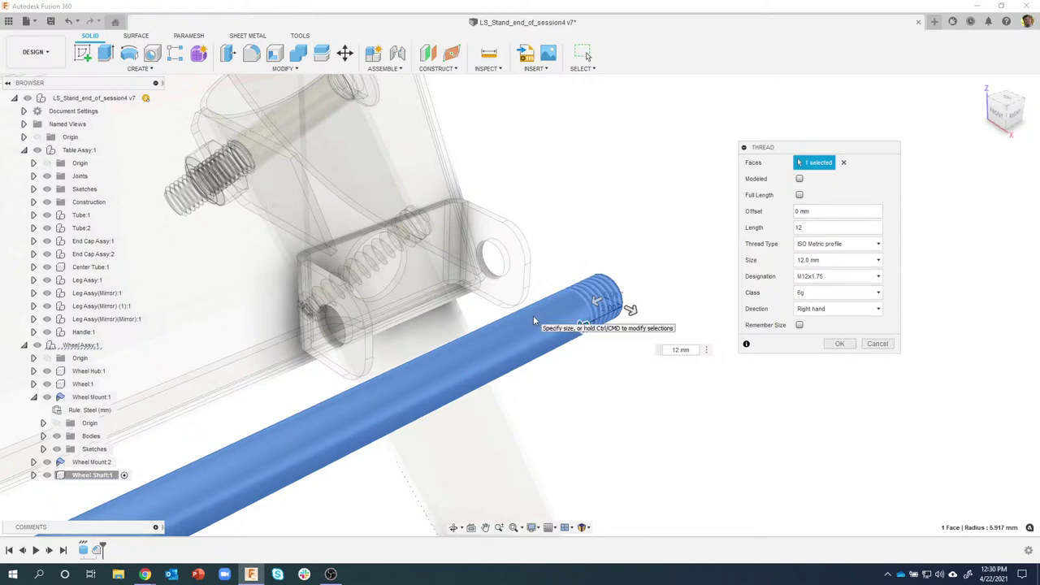
{"action": "left_click", "coordinate": [837, 248]}
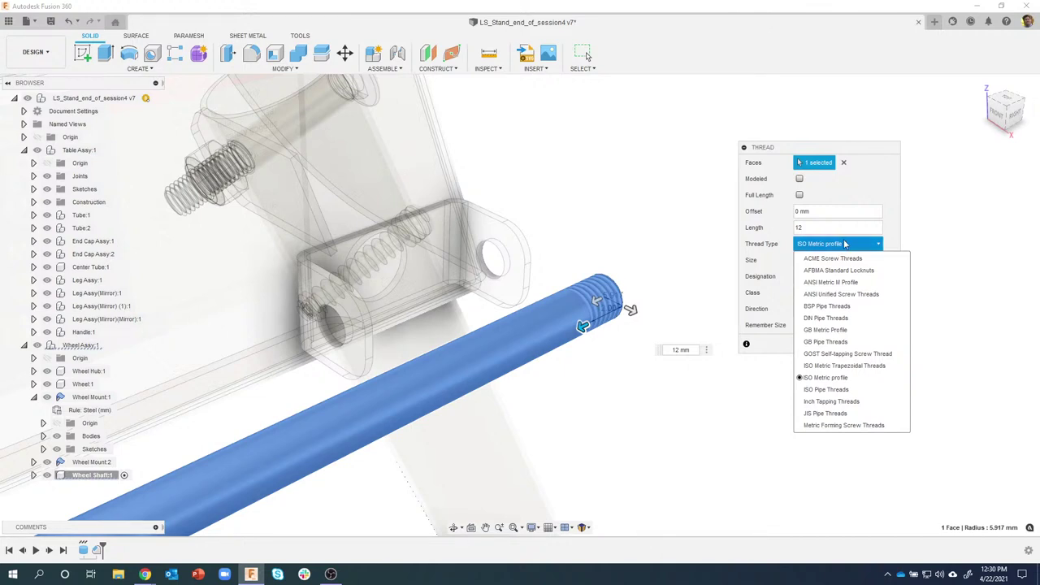
{"action": "left_click", "coordinate": [845, 244]}
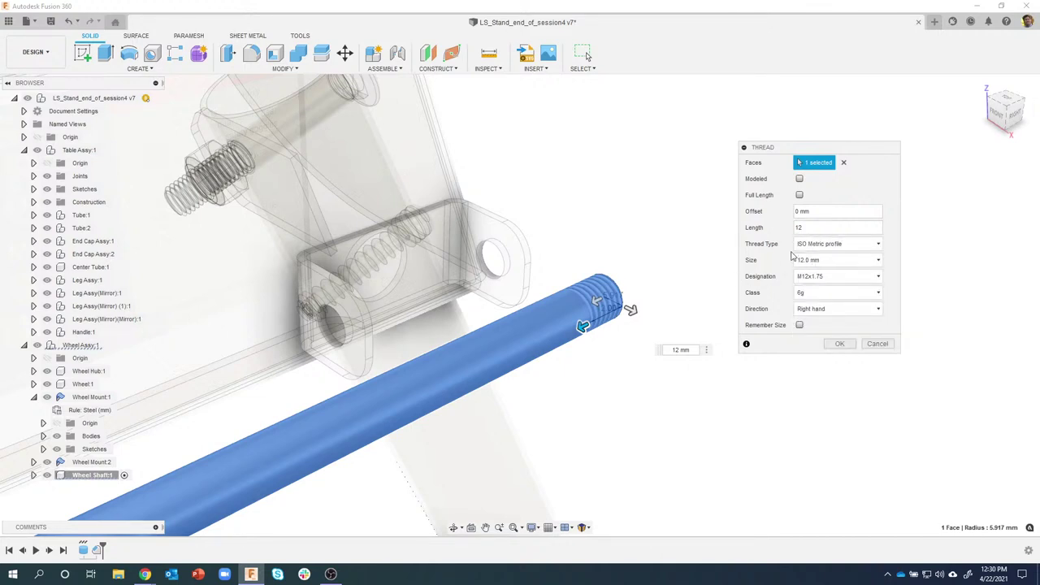
{"action": "left_click", "coordinate": [838, 345]}
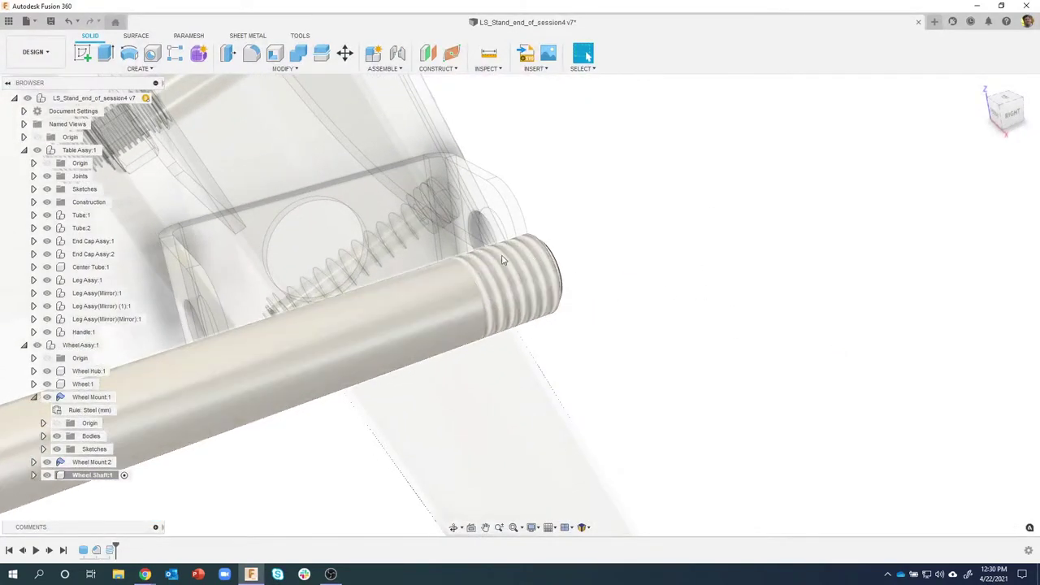
Step: Set up a second M12x1.75 thread at the shaft's near, unthreaded end, with full length off and a 12 mm length
{"action": "scroll", "coordinate": [633, 267], "scroll_direction": "up", "scroll_amount": 3}
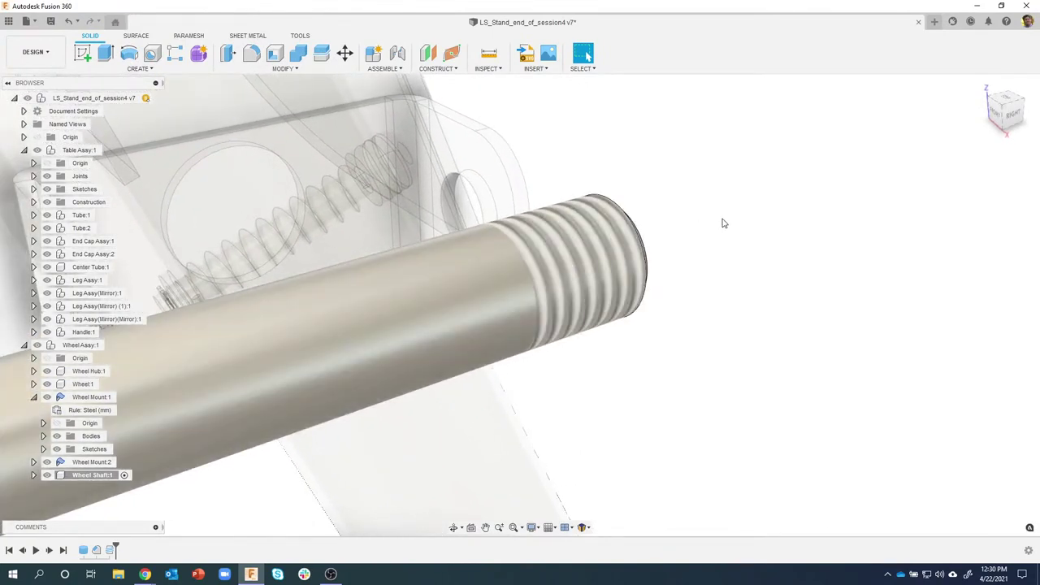
{"action": "scroll", "coordinate": [729, 223], "scroll_direction": "down", "scroll_amount": 5}
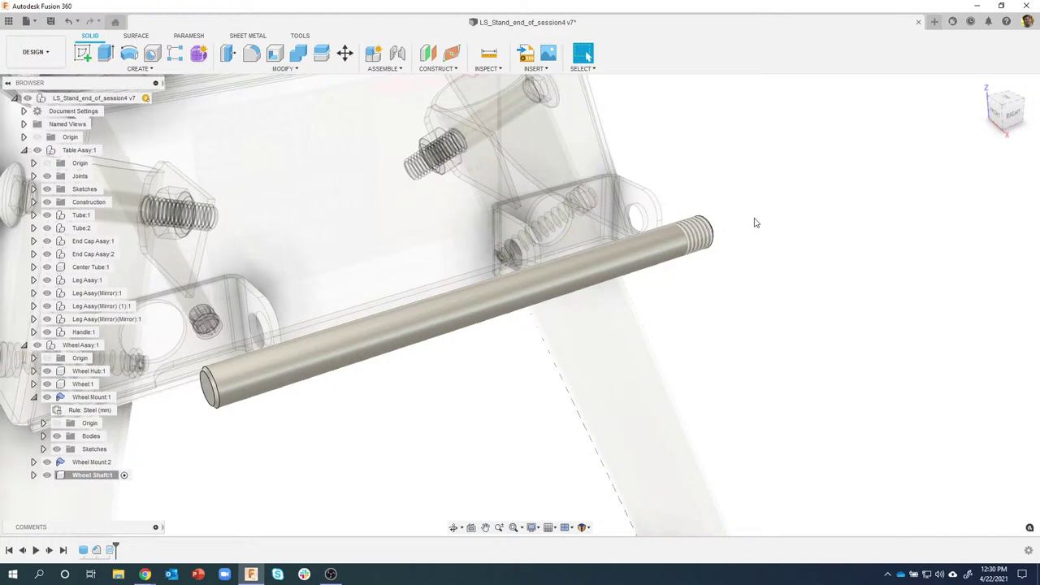
{"action": "middle_click_drag", "start_coordinate": [752, 228], "coordinate": [671, 295], "text": "shift"}
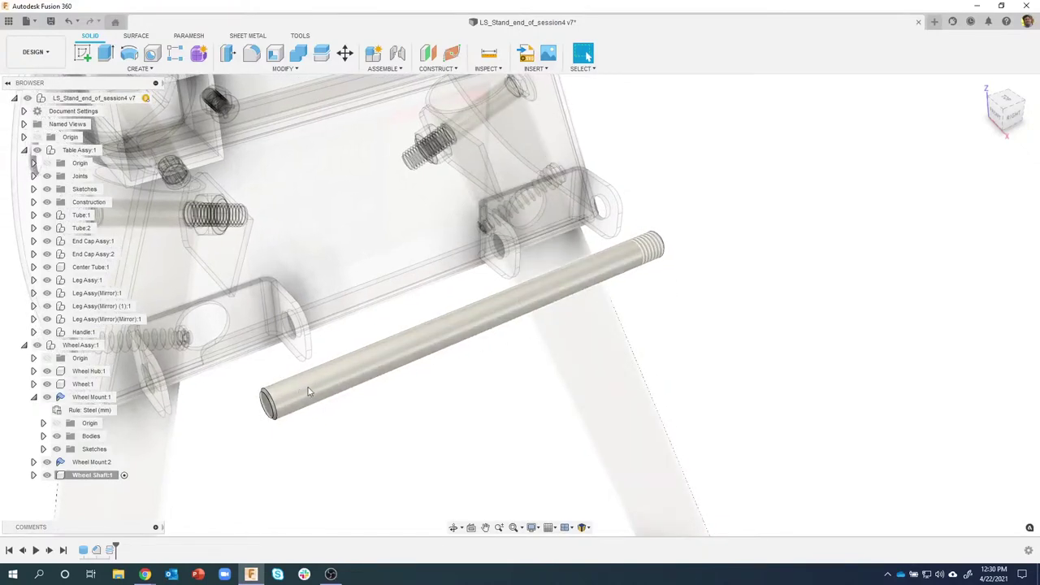
{"action": "scroll", "coordinate": [344, 450], "scroll_direction": "down", "scroll_amount": 2}
{"action": "middle_click_drag", "start_coordinate": [441, 406], "coordinate": [476, 420]}
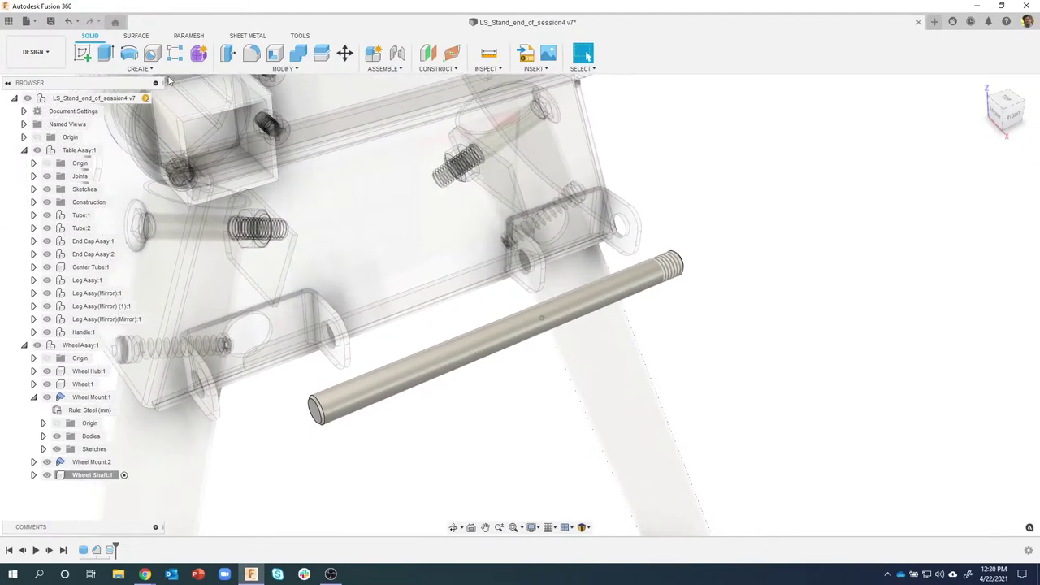
{"action": "left_click", "coordinate": [140, 68]}
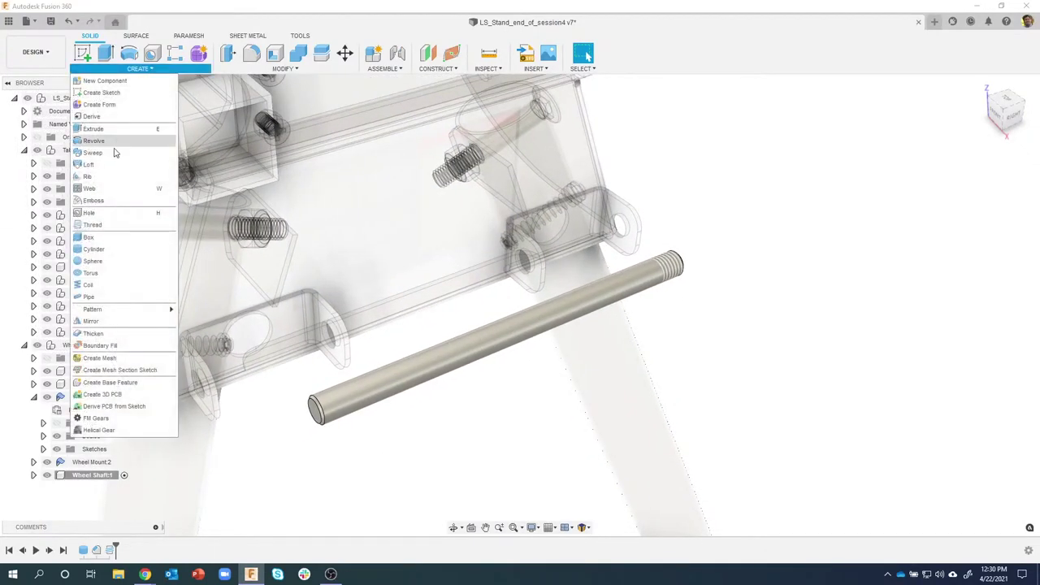
{"action": "left_click", "coordinate": [97, 225]}
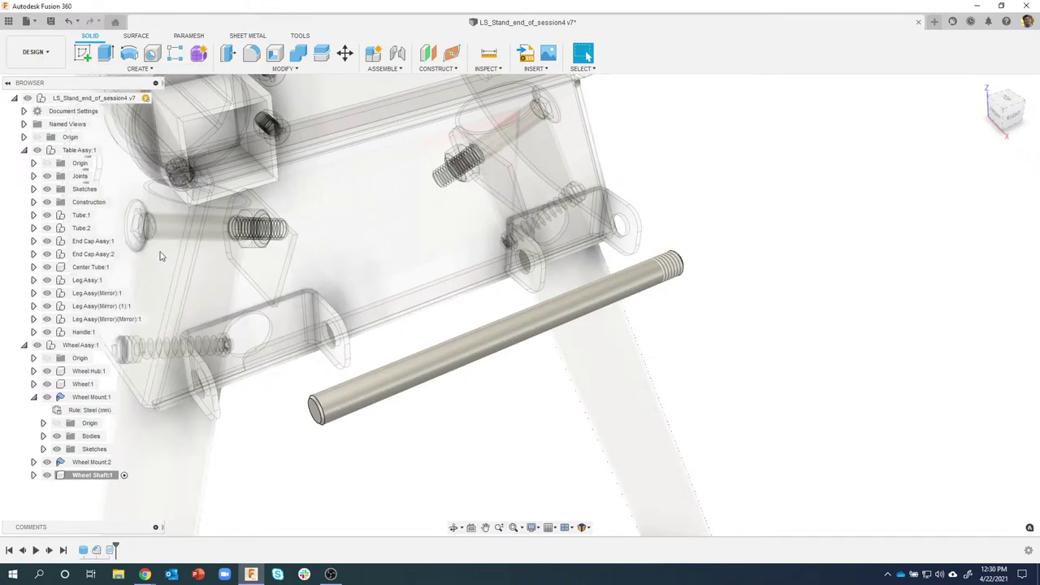
{"action": "left_click", "coordinate": [362, 402]}
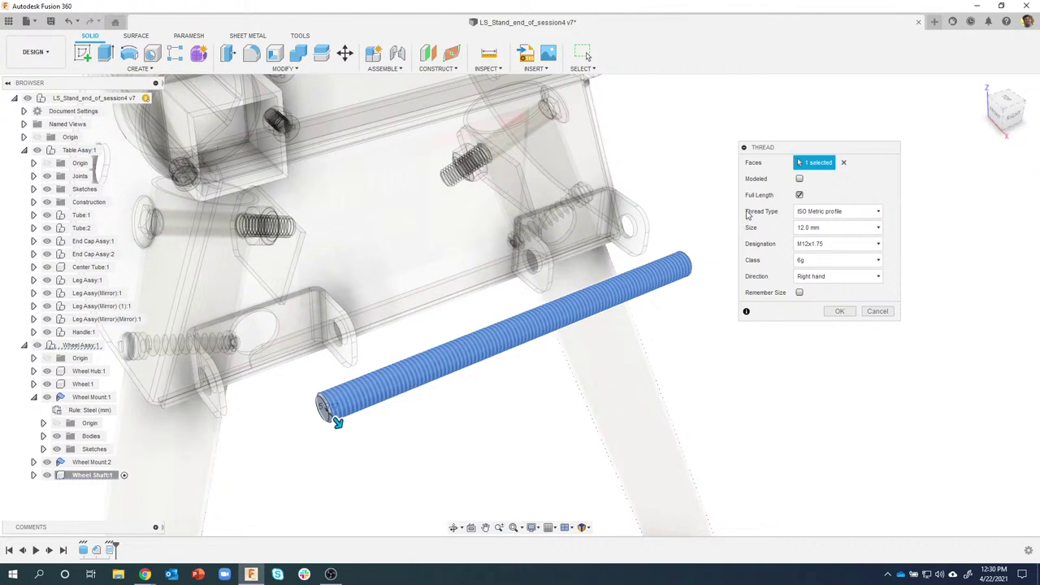
{"action": "left_click", "coordinate": [800, 195]}
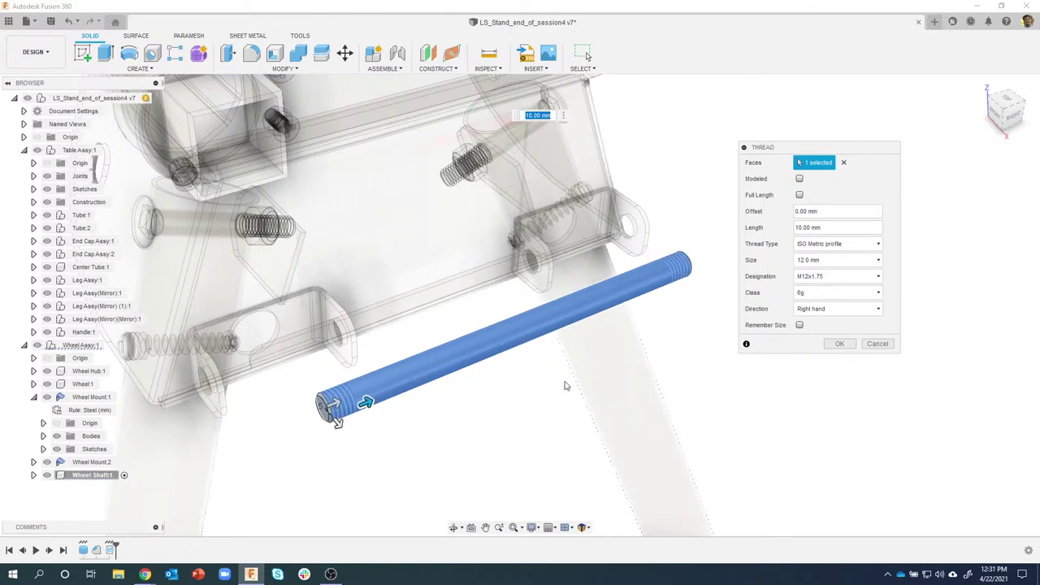
{"action": "left_click", "coordinate": [794, 227]}
{"action": "type", "text": "12"}
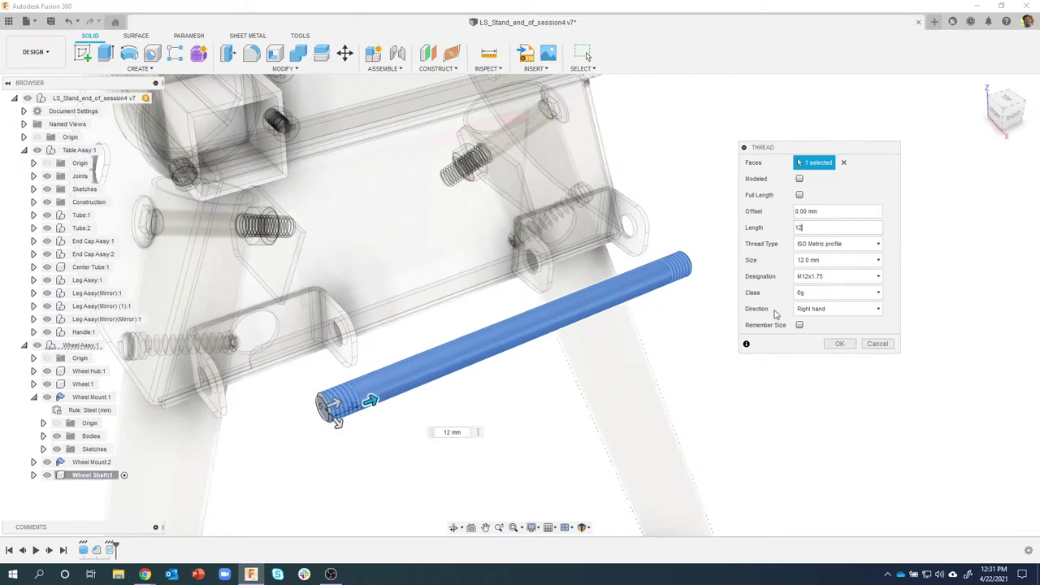
Step: Try the modeled option on the near-end thread and switch it back off
{"action": "scroll", "coordinate": [338, 410], "scroll_direction": "up", "scroll_amount": 5}
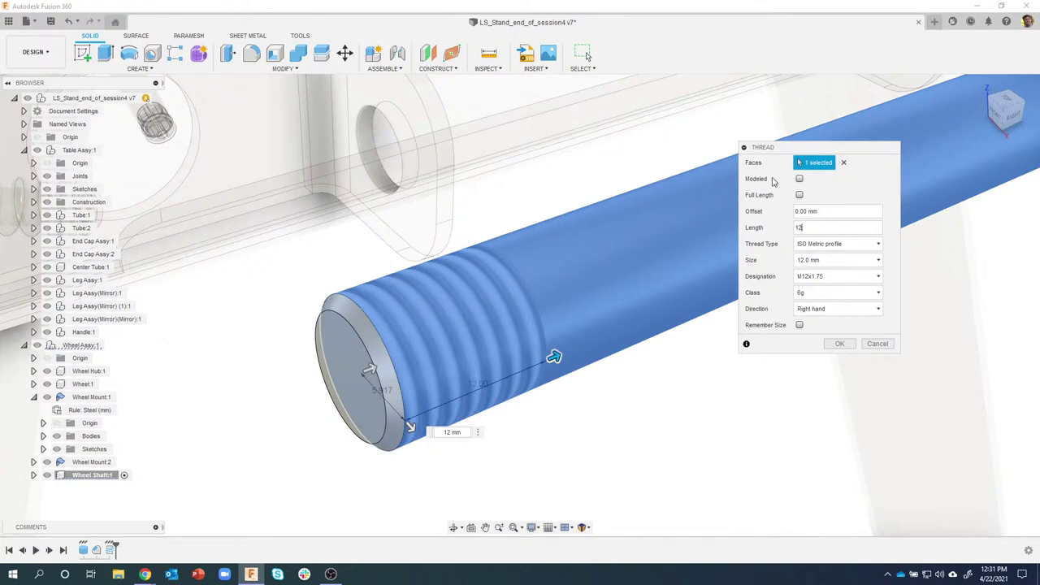
{"action": "left_click", "coordinate": [800, 179]}
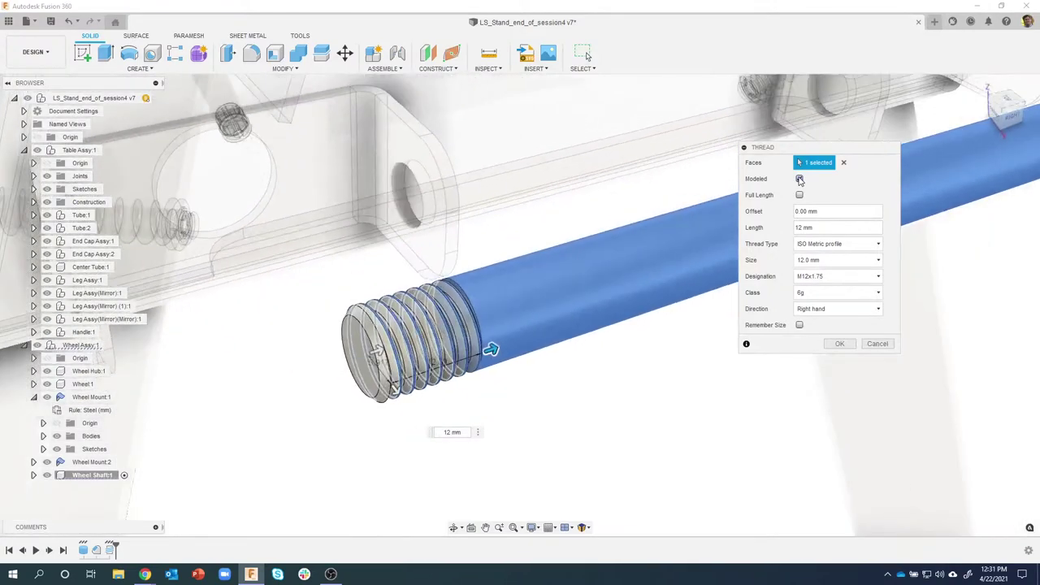
{"action": "left_click", "coordinate": [800, 179]}
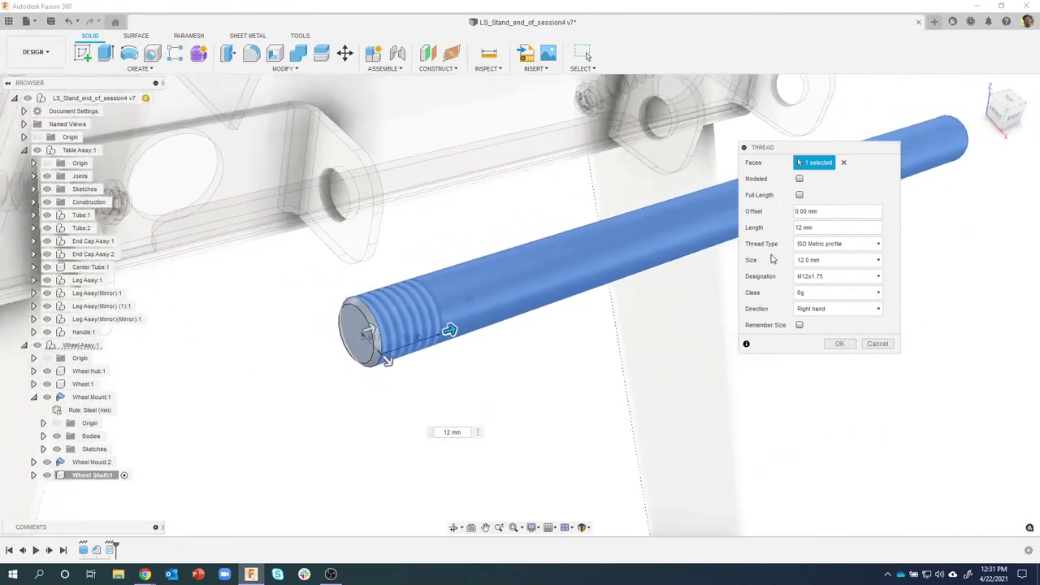
Step: Create the 12 mm long M12x1.75 thread at the Wheel Shaft's near end as a non-modeled thread
{"action": "left_click", "coordinate": [829, 344]}
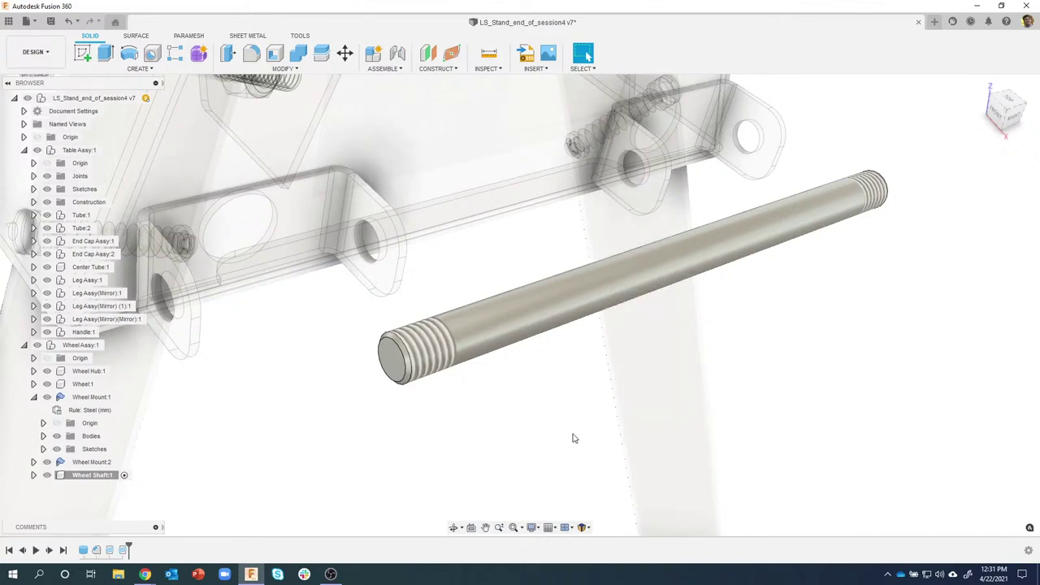
{"action": "middle_click_drag", "start_coordinate": [573, 439], "coordinate": [350, 207], "text": "shift"}
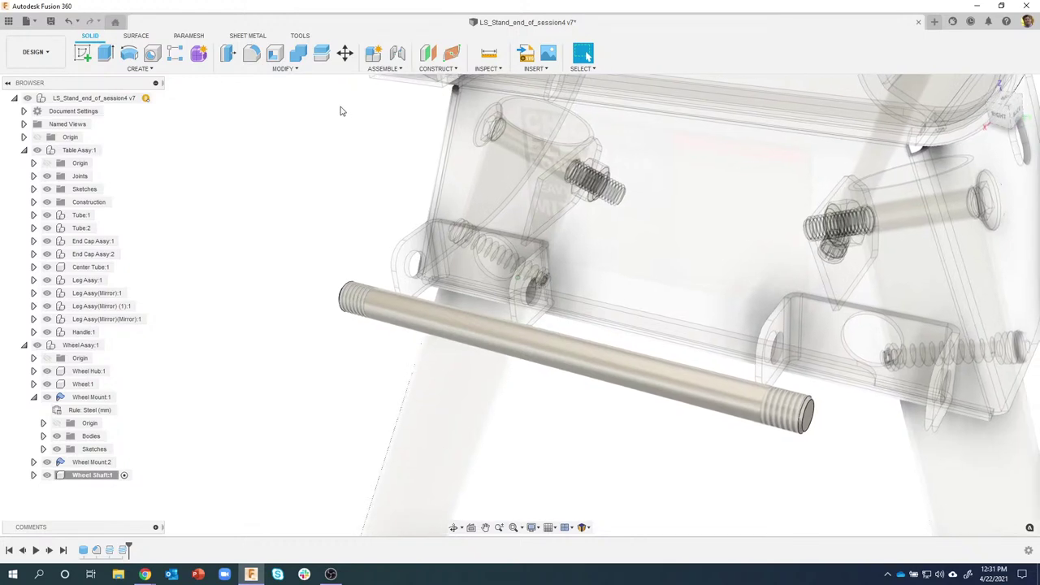
Step: Start a joint that snaps the center of the Wheel Shaft's threaded end to the outer flange's hole in Wheel Mount:1
{"action": "left_click", "coordinate": [398, 54]}
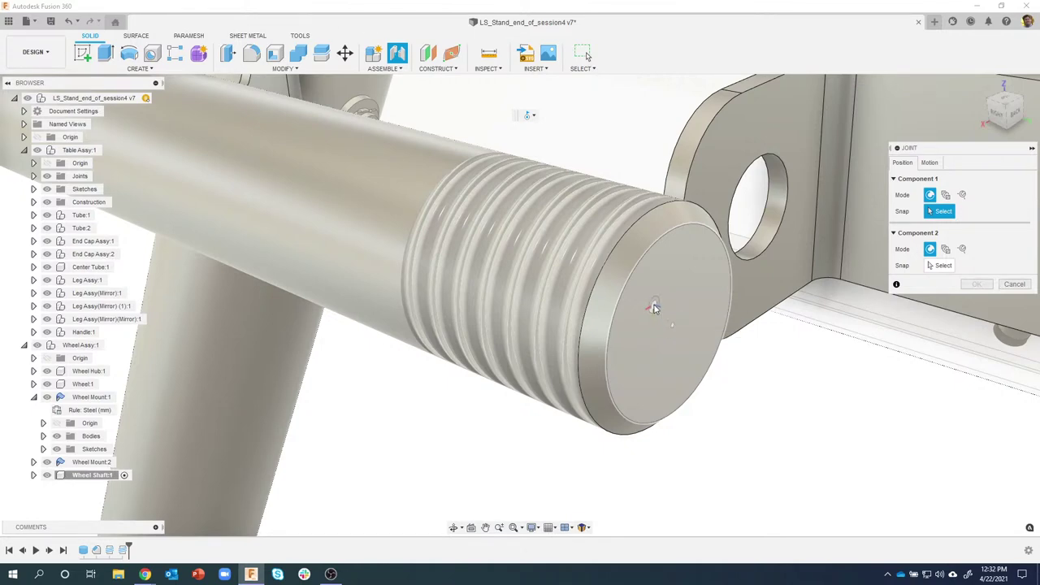
{"action": "scroll", "coordinate": [653, 309], "scroll_direction": "down", "scroll_amount": 4}
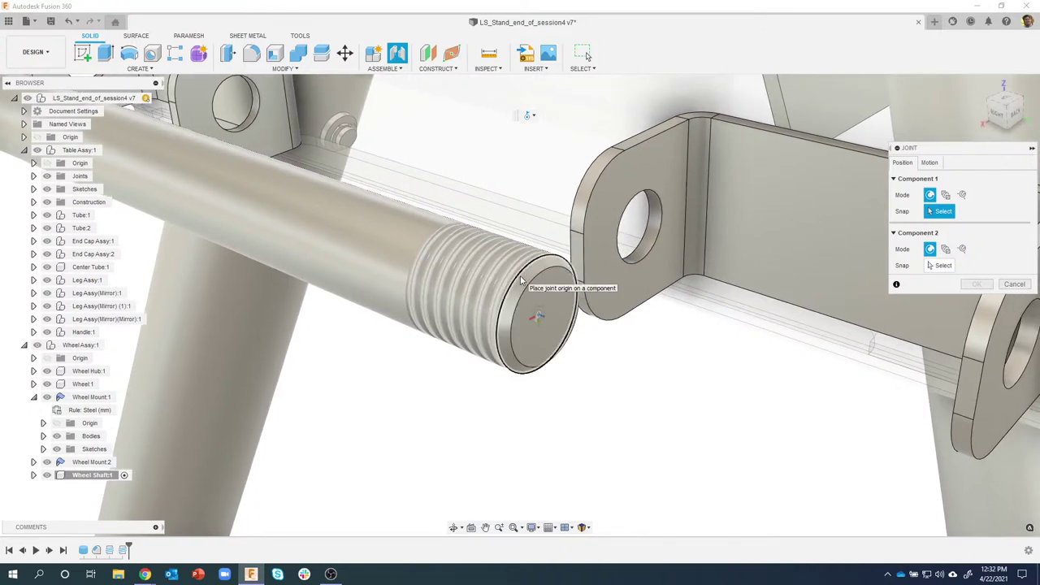
{"action": "scroll", "coordinate": [522, 280], "scroll_direction": "down", "scroll_amount": 2}
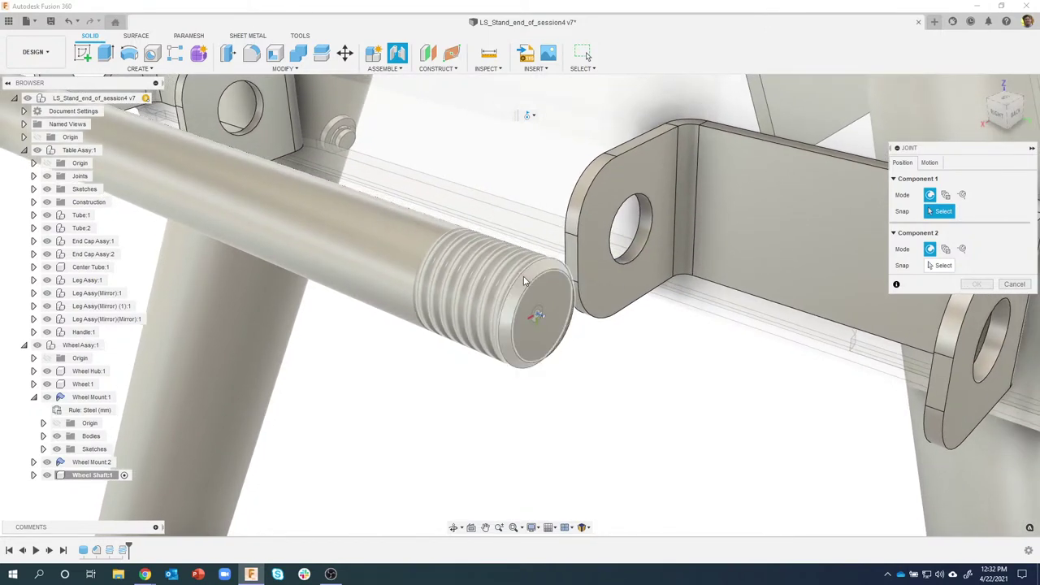
{"action": "left_click", "coordinate": [525, 280]}
{"action": "scroll", "coordinate": [508, 273], "scroll_direction": "down", "scroll_amount": 4}
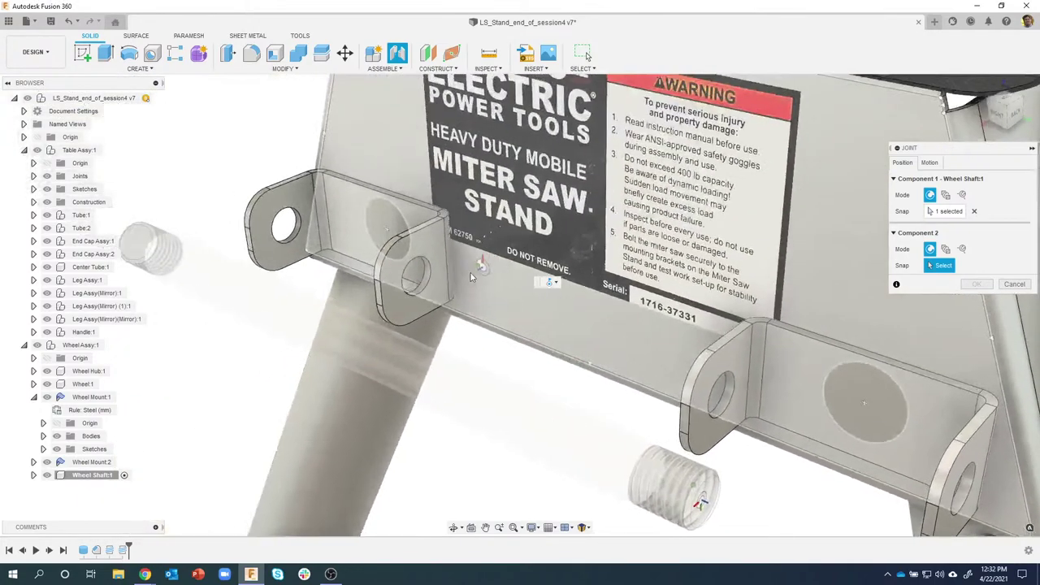
{"action": "scroll", "coordinate": [460, 281], "scroll_direction": "up", "scroll_amount": 3}
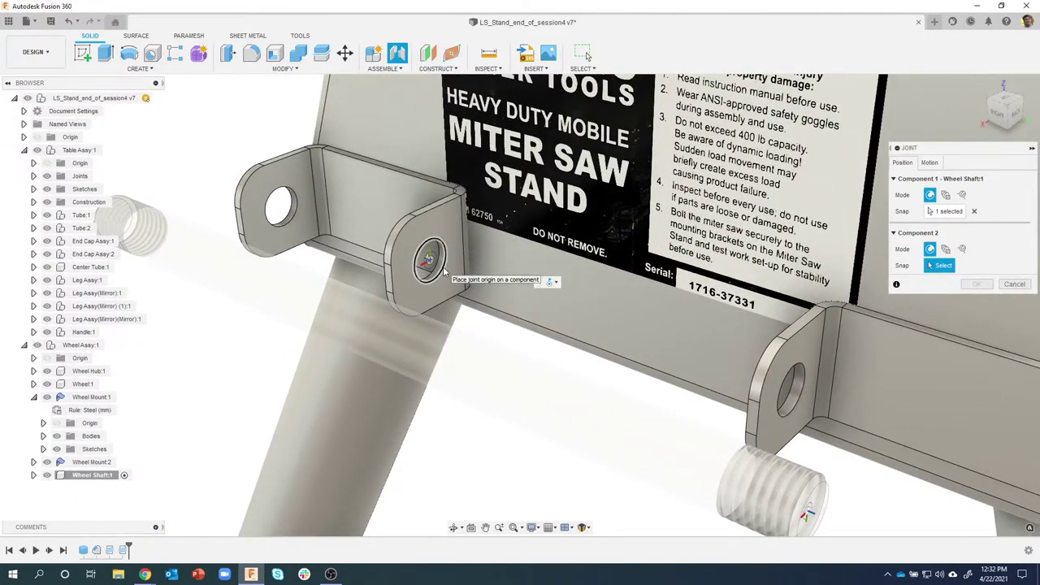
{"action": "left_click", "coordinate": [441, 269]}
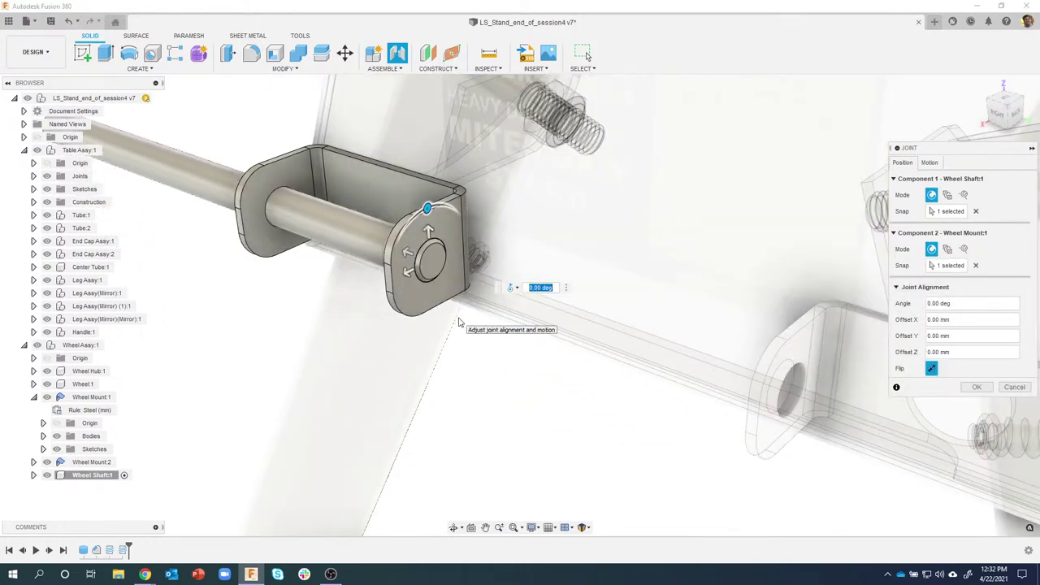
Step: Set the shaft joint's motion type to Rigid
{"action": "middle_click_drag", "start_coordinate": [436, 304], "coordinate": [498, 328], "text": "shift"}
{"action": "scroll", "coordinate": [497, 255], "scroll_direction": "up", "scroll_amount": 4}
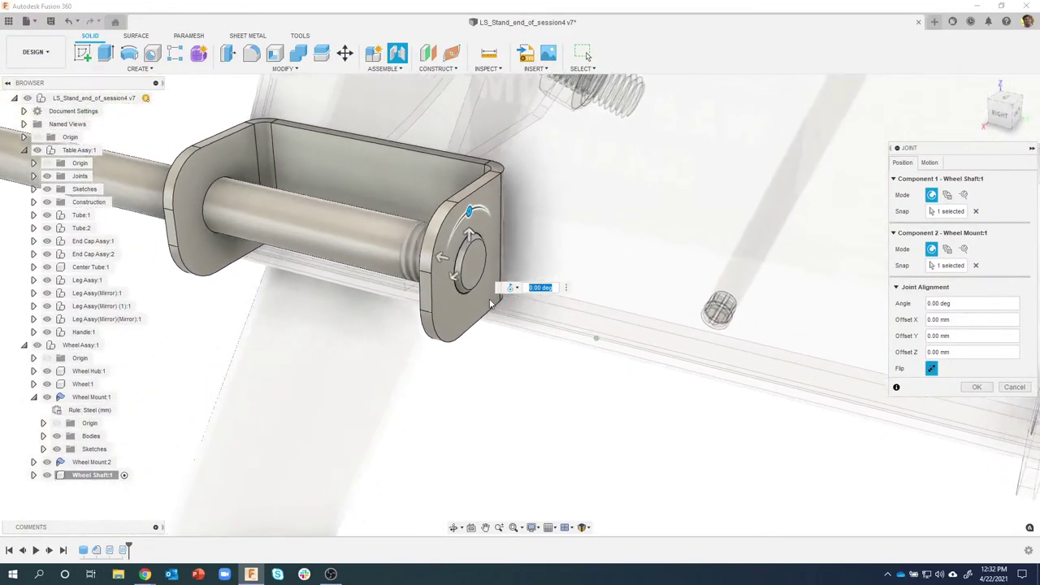
{"action": "middle_click_drag", "start_coordinate": [875, 168], "coordinate": [928, 166], "text": "shift"}
{"action": "left_click", "coordinate": [929, 163]}
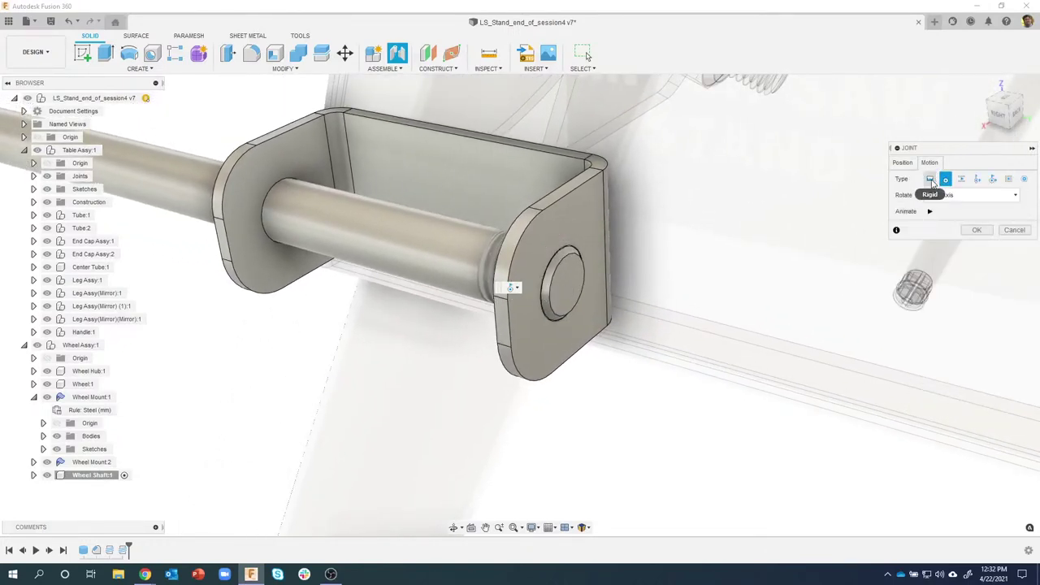
{"action": "left_click", "coordinate": [931, 179]}
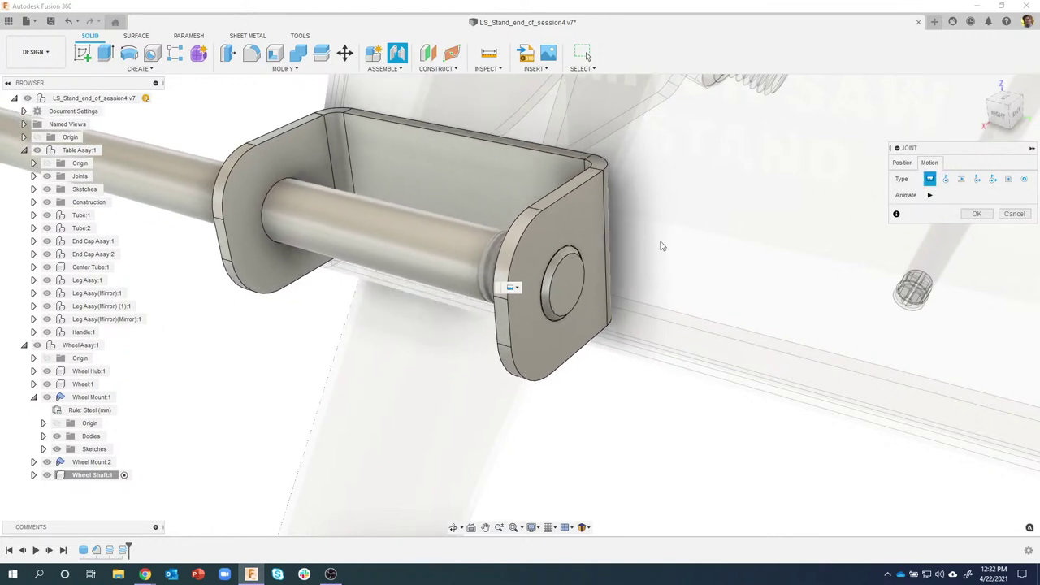
Step: Set the joint's Z offset to -15 mm so the shaft's end protrudes past the mount, and create the joint
{"action": "left_click", "coordinate": [902, 163]}
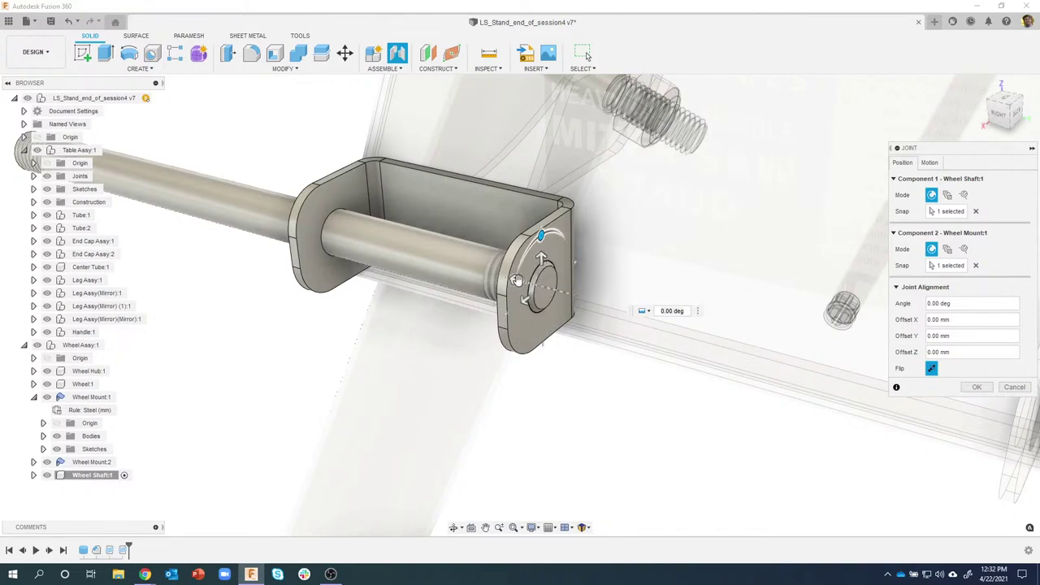
{"action": "left_click_drag", "start_coordinate": [516, 280], "coordinate": [596, 301]}
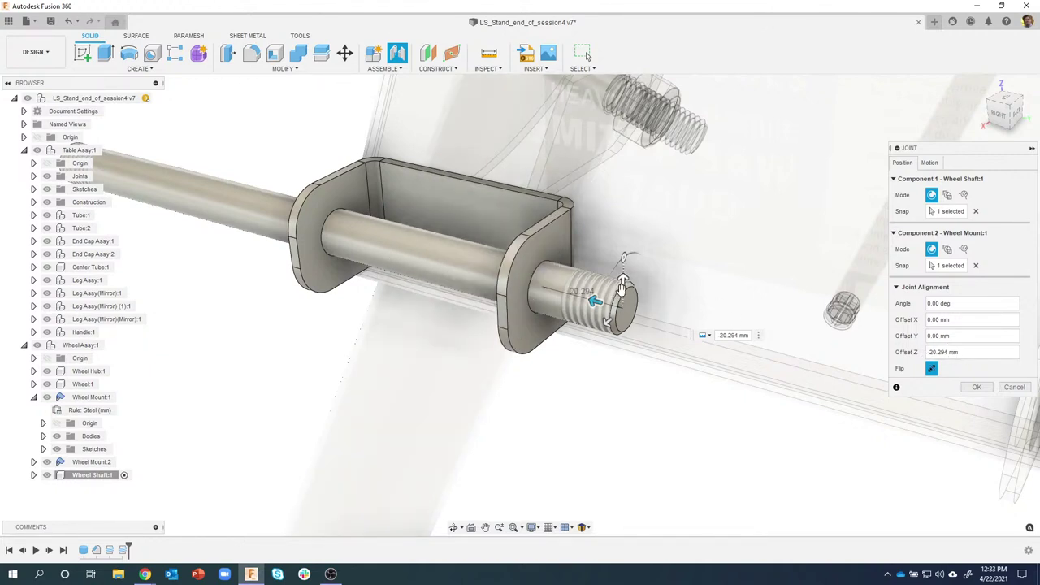
{"action": "scroll", "coordinate": [619, 301], "scroll_direction": "up", "scroll_amount": 5}
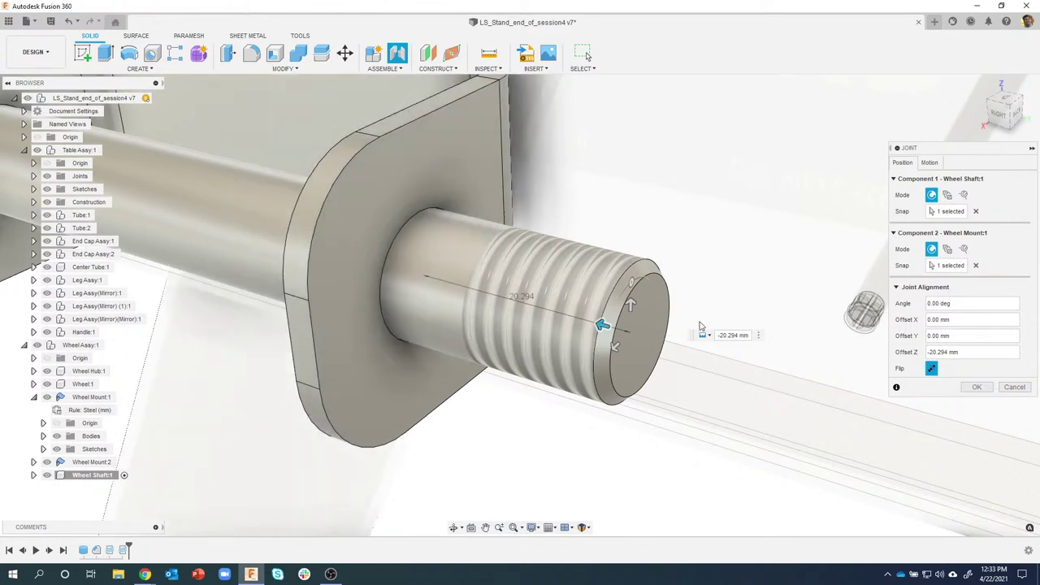
{"action": "left_click_drag", "start_coordinate": [962, 352], "coordinate": [918, 352]}
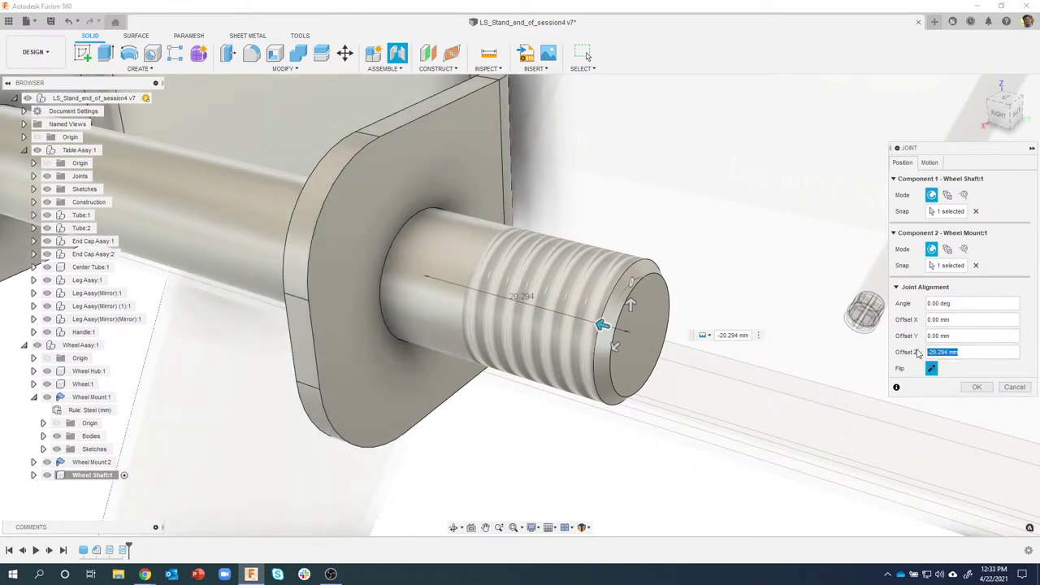
{"action": "type", "text": "-15"}
{"action": "scroll", "coordinate": [837, 323], "scroll_direction": "down", "scroll_amount": 3}
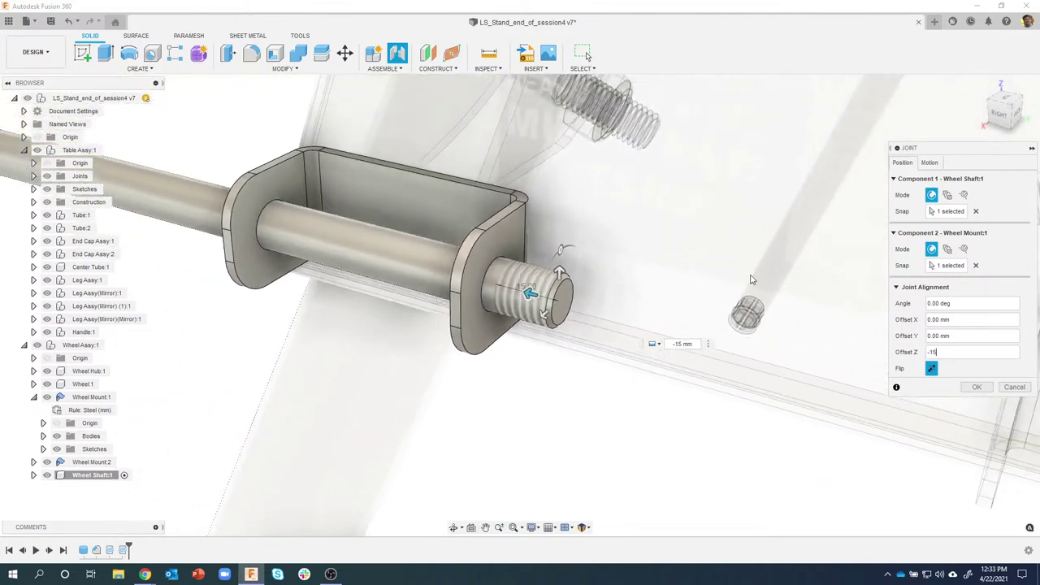
{"action": "left_click", "coordinate": [977, 387]}
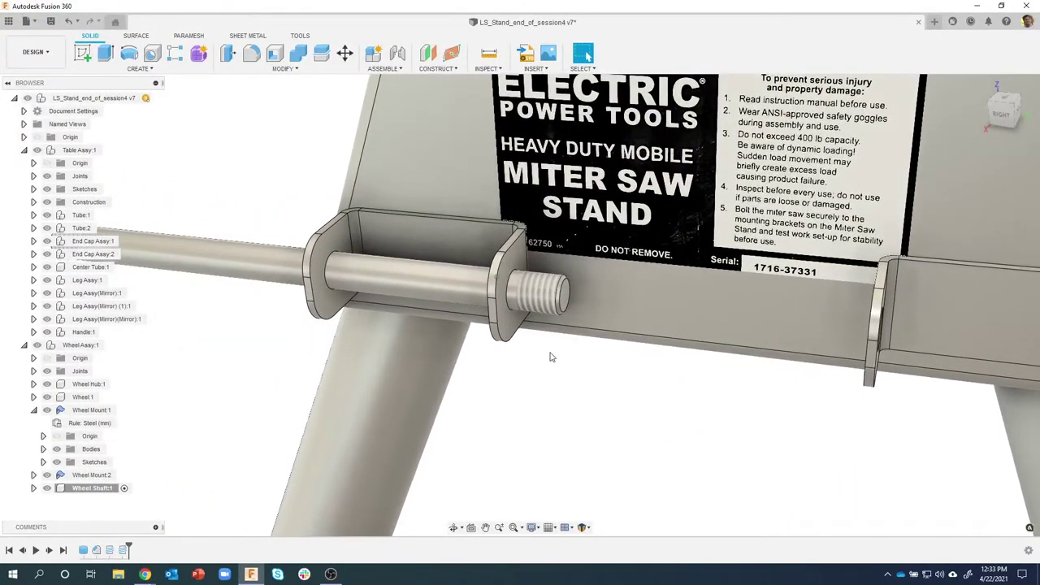
{"action": "left_click", "coordinate": [562, 294]}
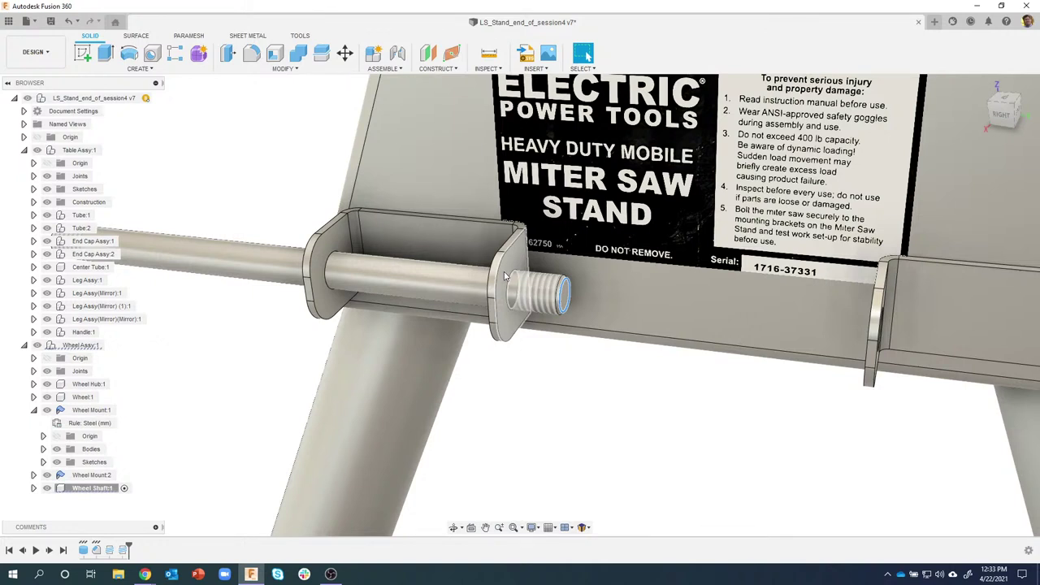
{"action": "left_click", "coordinate": [568, 358]}
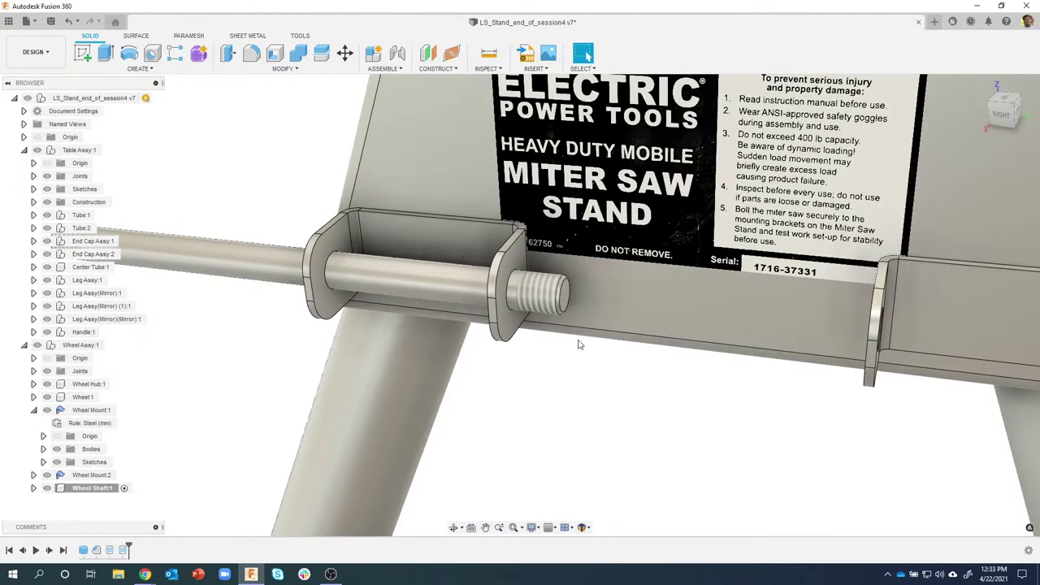
{"action": "scroll", "coordinate": [575, 293], "scroll_direction": "up", "scroll_amount": 3}
{"action": "middle_click_drag", "start_coordinate": [574, 290], "coordinate": [577, 287], "text": "shift"}
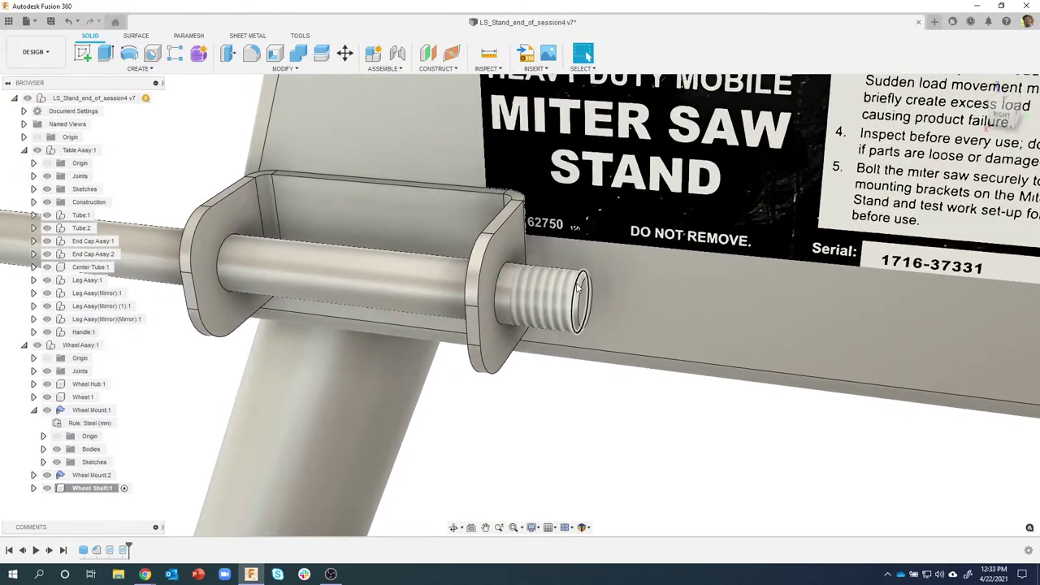
Step: Measure the distance between the wheel mount's outer hole edge and the end edge of the wheel shaft's protruding thread
{"action": "left_click", "coordinate": [552, 281]}
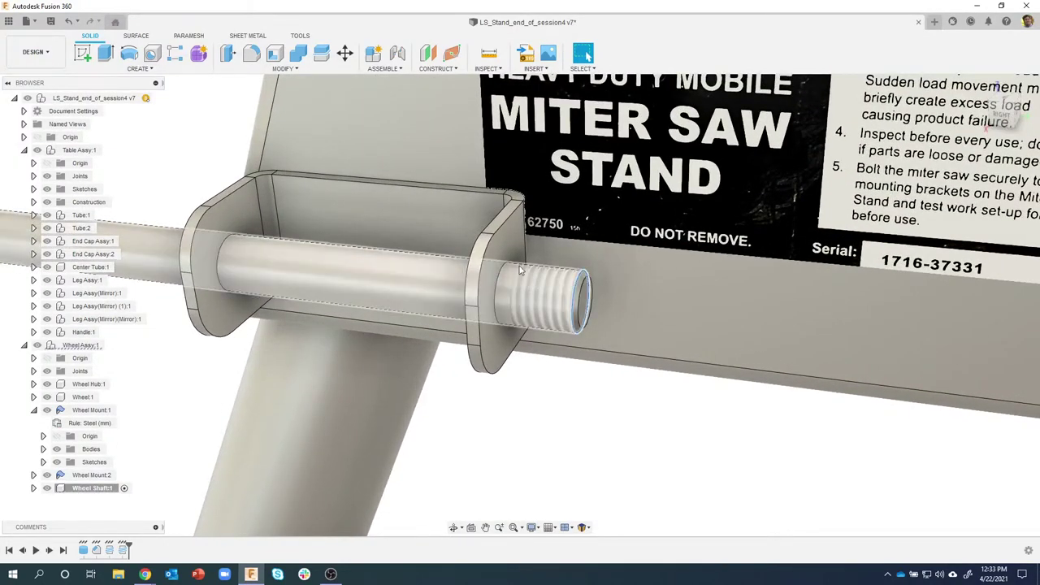
{"action": "left_click", "coordinate": [505, 264]}
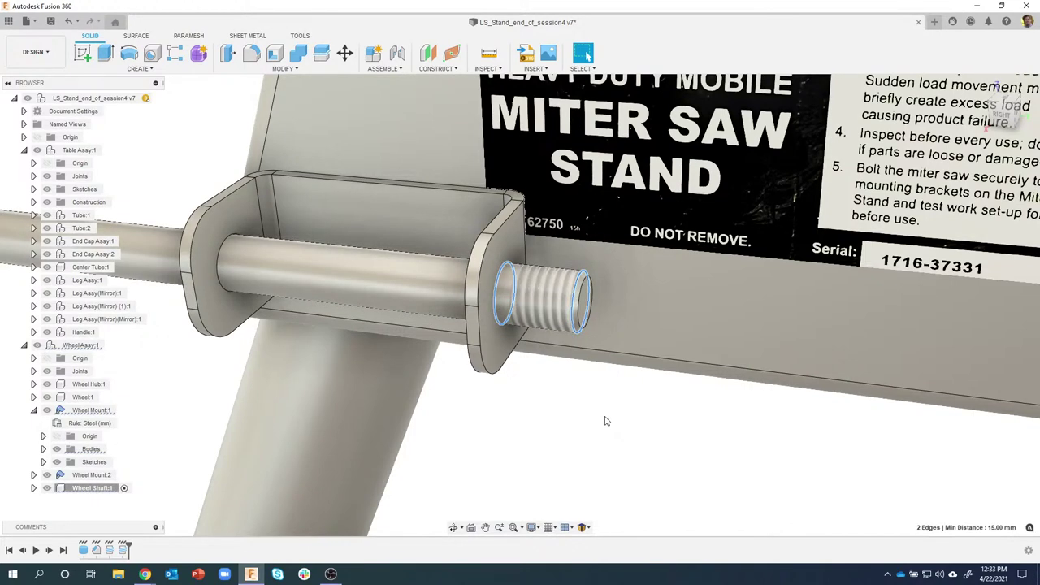
{"action": "key", "text": "Escape"}
{"action": "scroll", "coordinate": [604, 421], "scroll_direction": "down", "scroll_amount": 3}
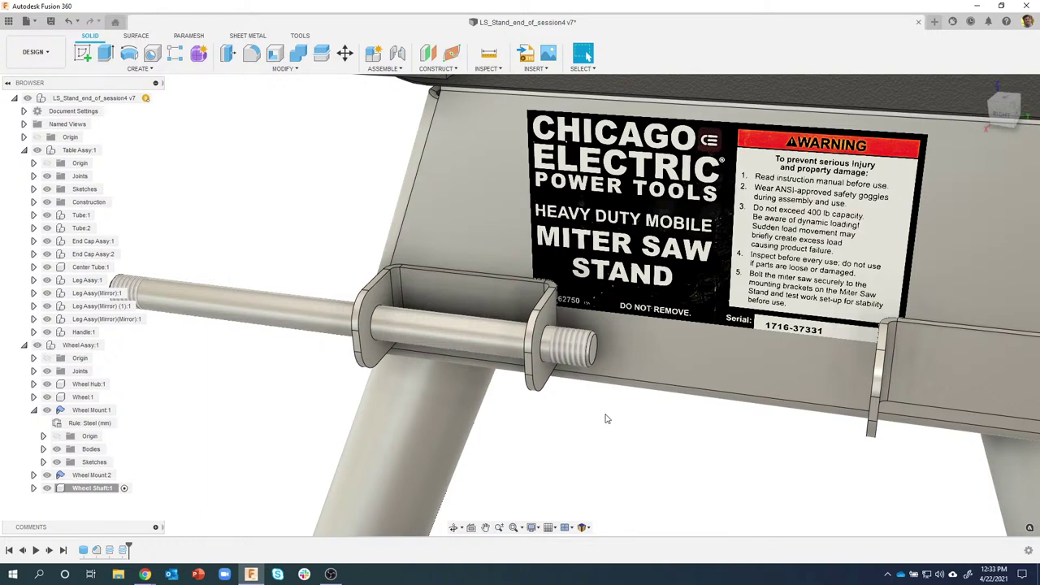
Step: Insert the M12 general purpose stainless steel washer 98689A118 from the McMaster-Carr catalog as a 3-D STEP component
{"action": "middle_click_drag", "start_coordinate": [610, 414], "coordinate": [618, 378], "text": "shift"}
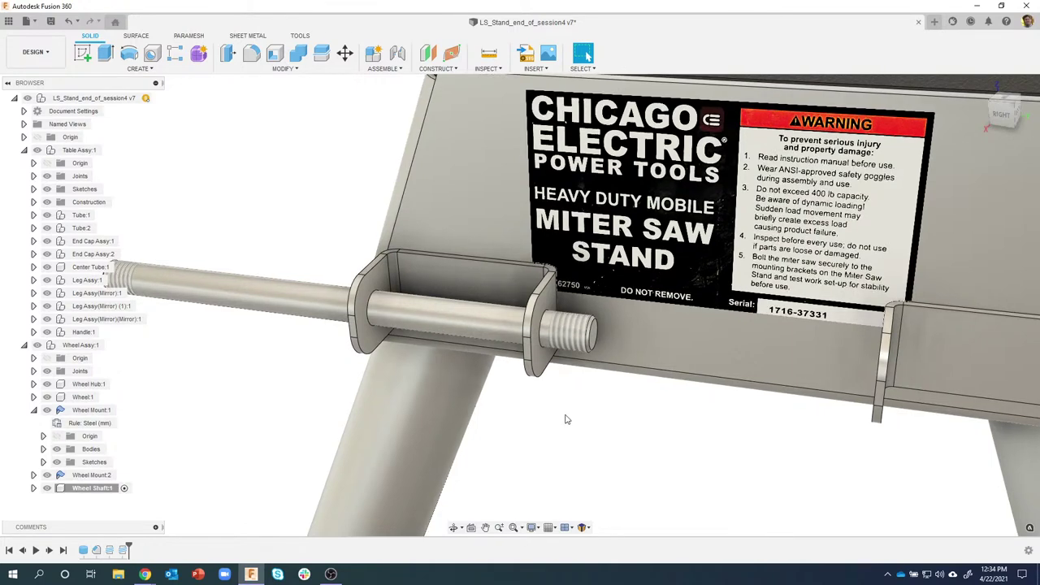
{"action": "scroll", "coordinate": [573, 423], "scroll_direction": "up", "scroll_amount": 2}
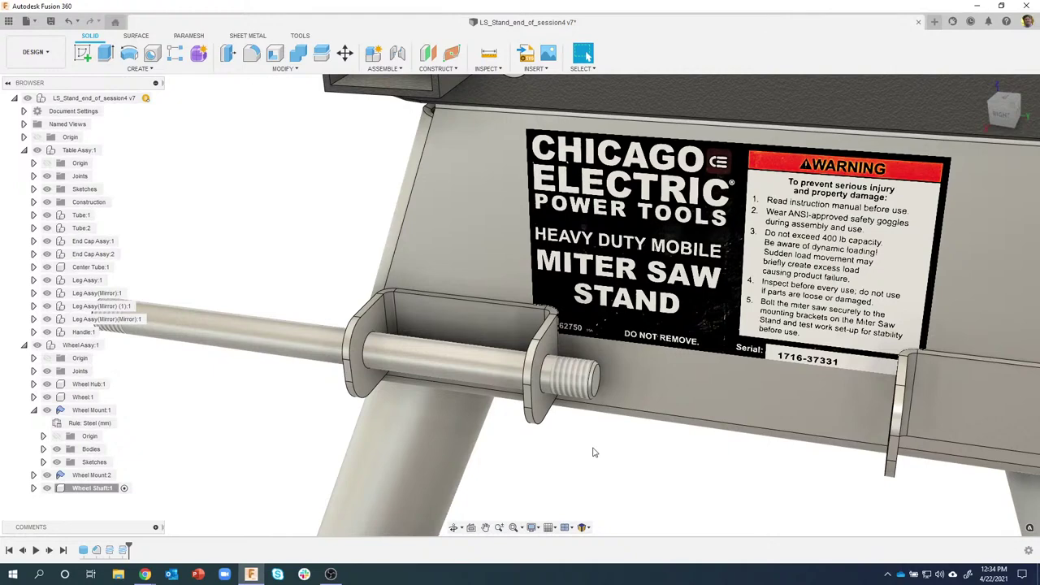
{"action": "scroll", "coordinate": [540, 399], "scroll_direction": "down", "scroll_amount": 1}
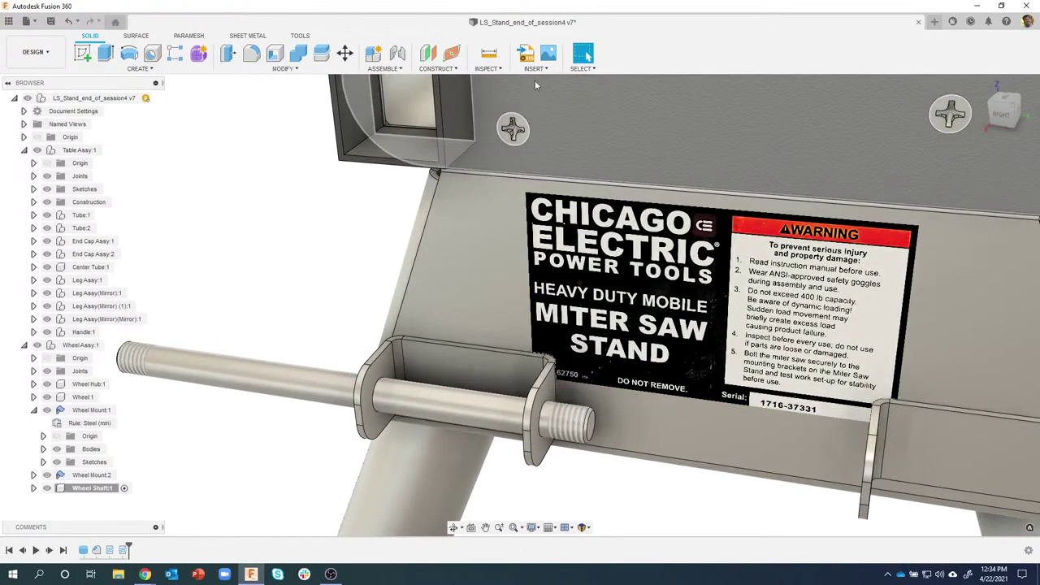
{"action": "left_click", "coordinate": [529, 71]}
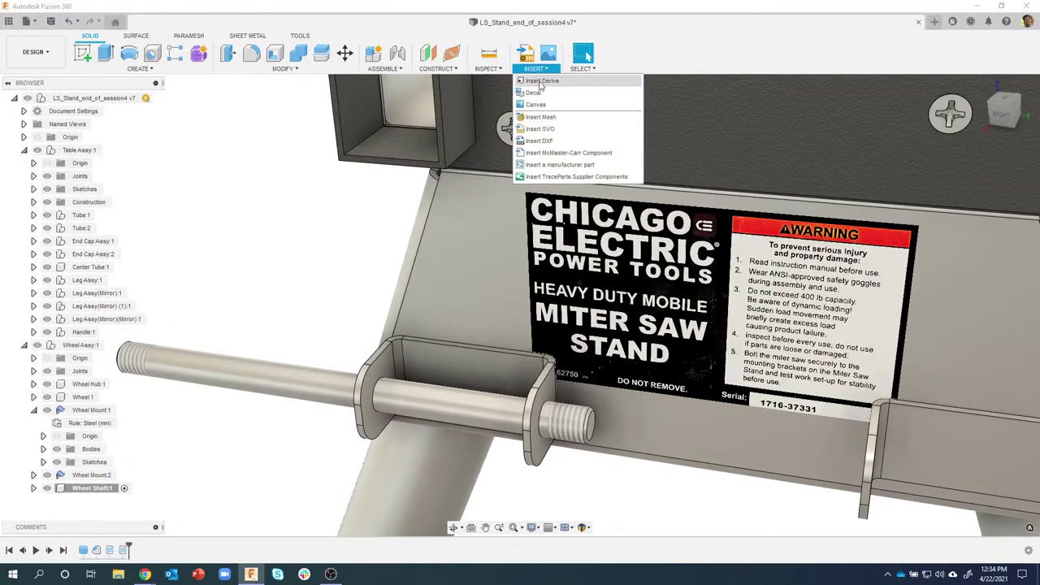
{"action": "left_click", "coordinate": [555, 156]}
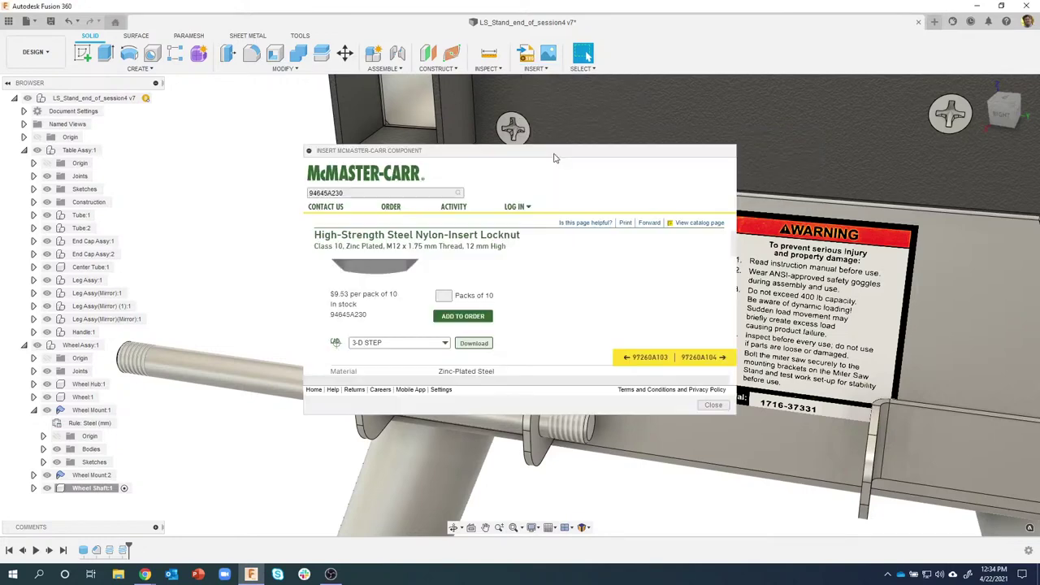
{"action": "left_click_drag", "start_coordinate": [517, 155], "coordinate": [467, 76]}
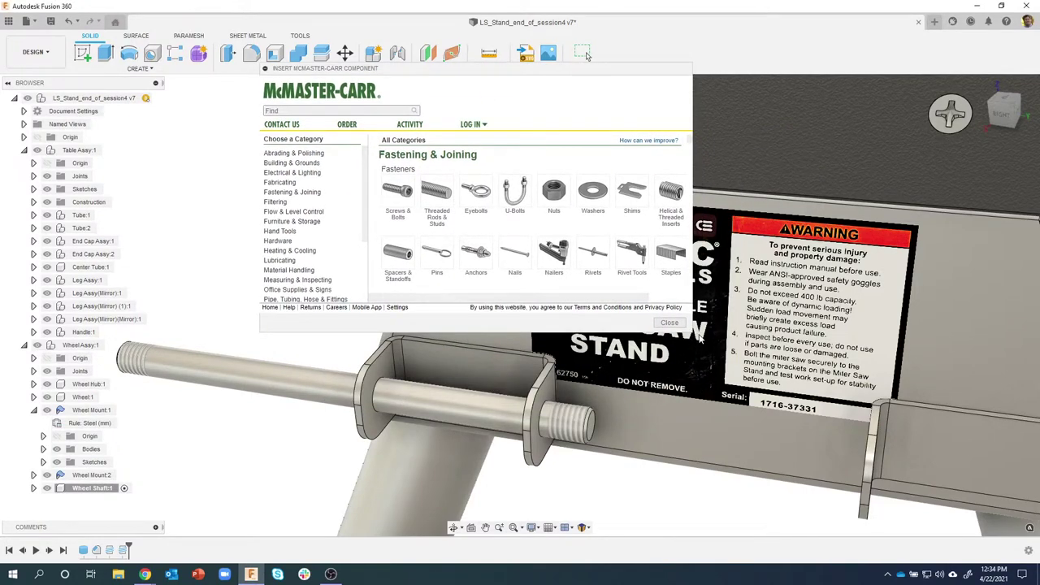
{"action": "left_click_drag", "start_coordinate": [692, 331], "coordinate": [830, 433]}
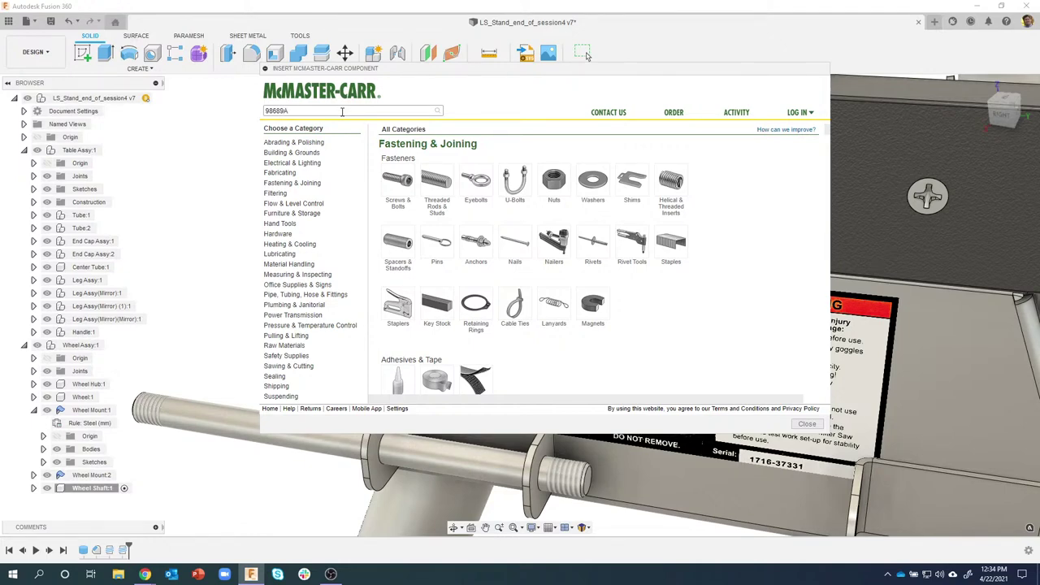
{"action": "key", "text": "Return"}
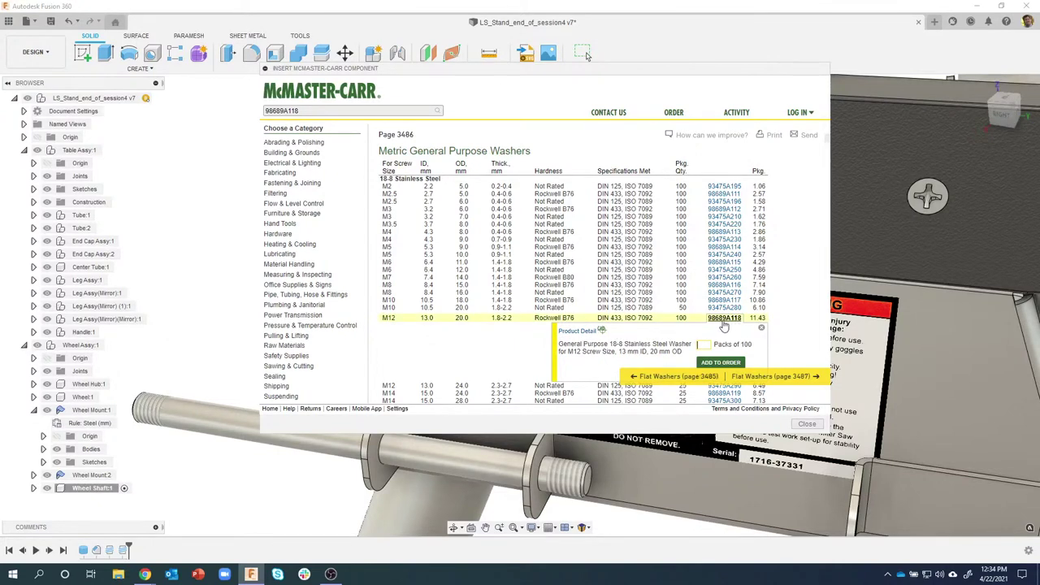
{"action": "left_click", "coordinate": [578, 332]}
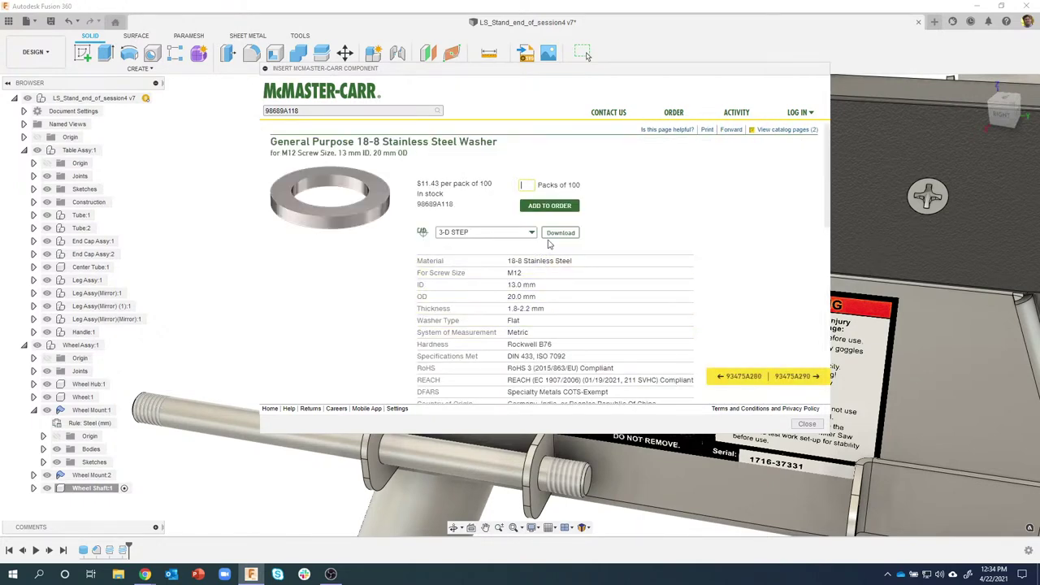
{"action": "left_click", "coordinate": [560, 233]}
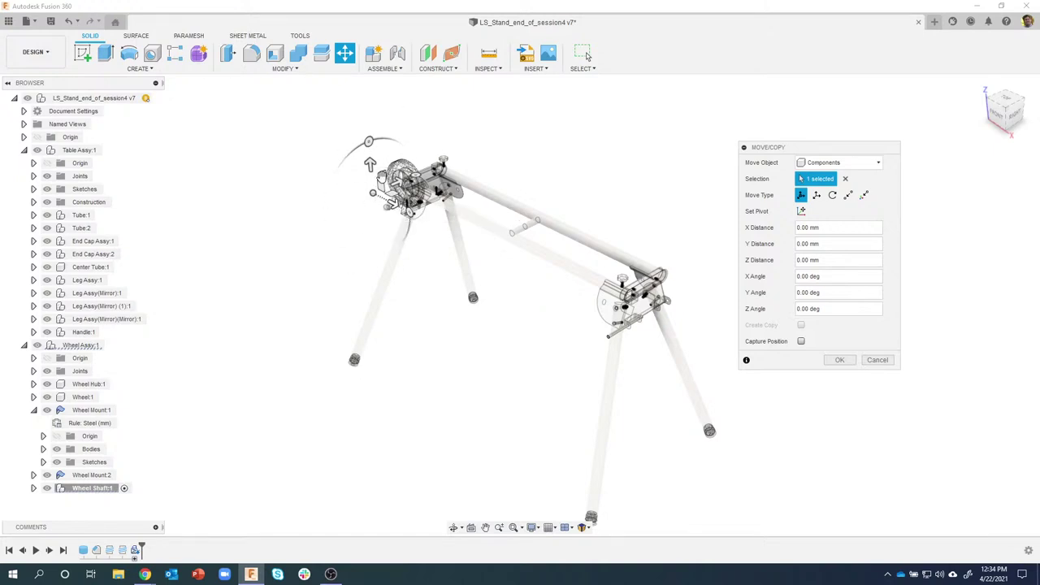
Step: Move the inserted washer about 1358 mm along X to bring it near the wheel shaft
{"action": "scroll", "coordinate": [404, 205], "scroll_direction": "up", "scroll_amount": 2}
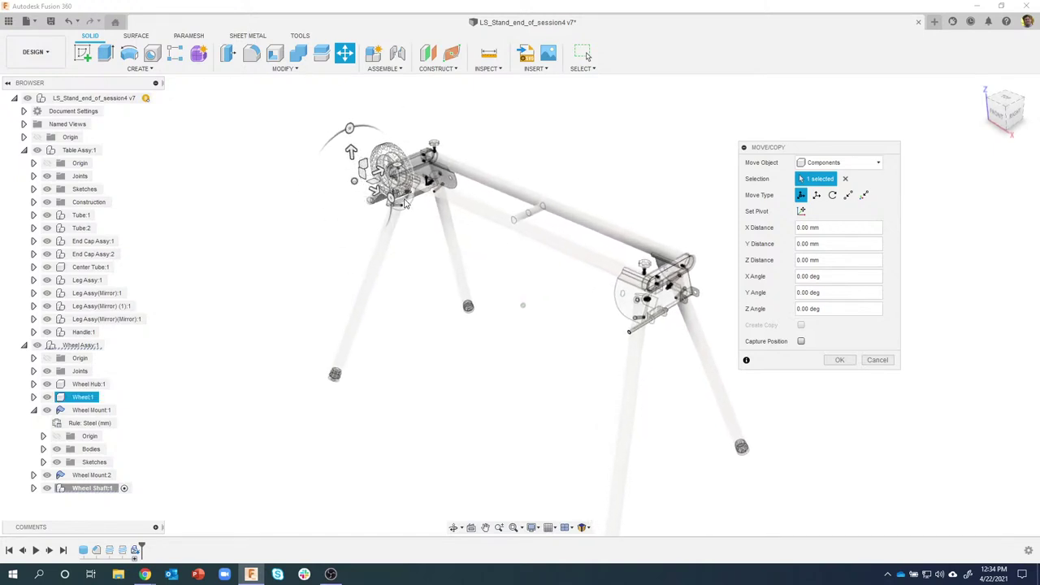
{"action": "left_click_drag", "start_coordinate": [378, 192], "coordinate": [659, 346]}
{"action": "middle_click_drag", "start_coordinate": [656, 349], "coordinate": [674, 332], "text": "shift"}
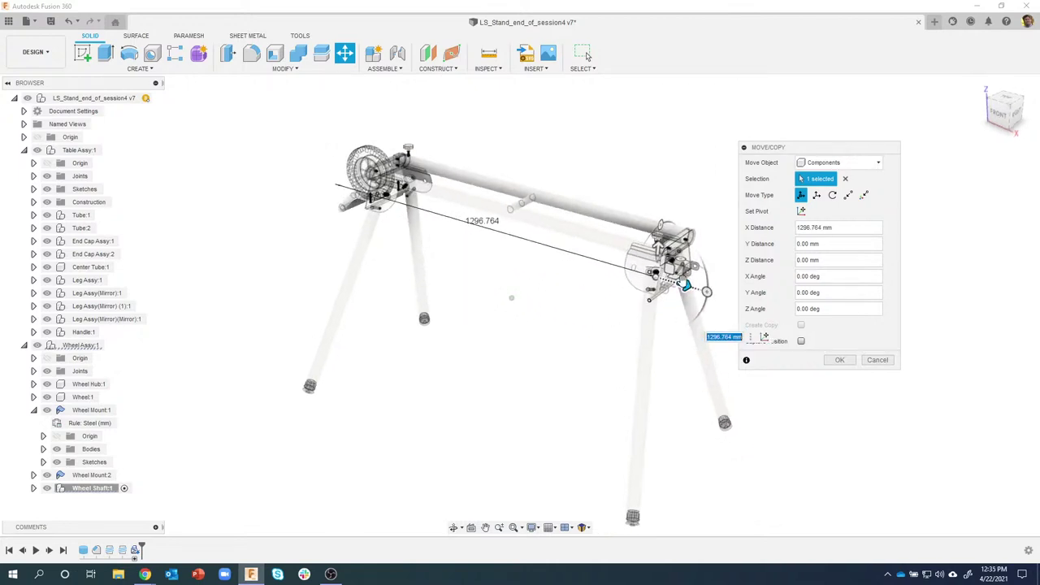
{"action": "scroll", "coordinate": [659, 328], "scroll_direction": "up", "scroll_amount": 5}
{"action": "middle_click_drag", "start_coordinate": [644, 261], "coordinate": [588, 269], "text": "shift"}
{"action": "left_click_drag", "start_coordinate": [582, 284], "coordinate": [632, 328]}
{"action": "middle_click_drag", "start_coordinate": [532, 244], "coordinate": [816, 332], "text": "shift"}
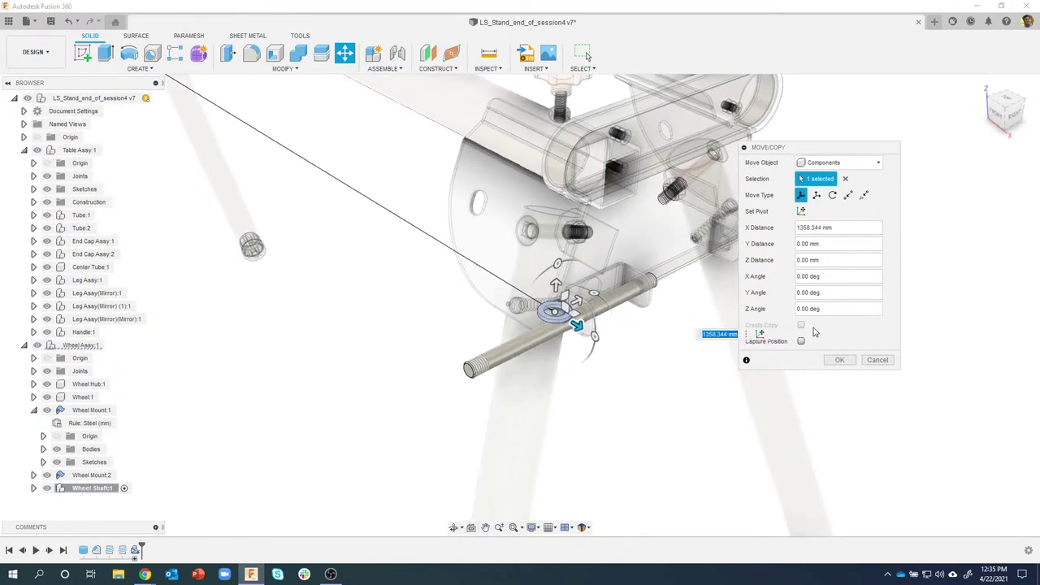
{"action": "left_click", "coordinate": [840, 360]}
Step: Joint the washer's circular edge to the wheel mount's outer hole edge around the wheel shaft, with zero angle and offsets
{"action": "middle_click_drag", "start_coordinate": [794, 374], "coordinate": [413, 57], "text": "shift"}
{"action": "left_click", "coordinate": [397, 54]}
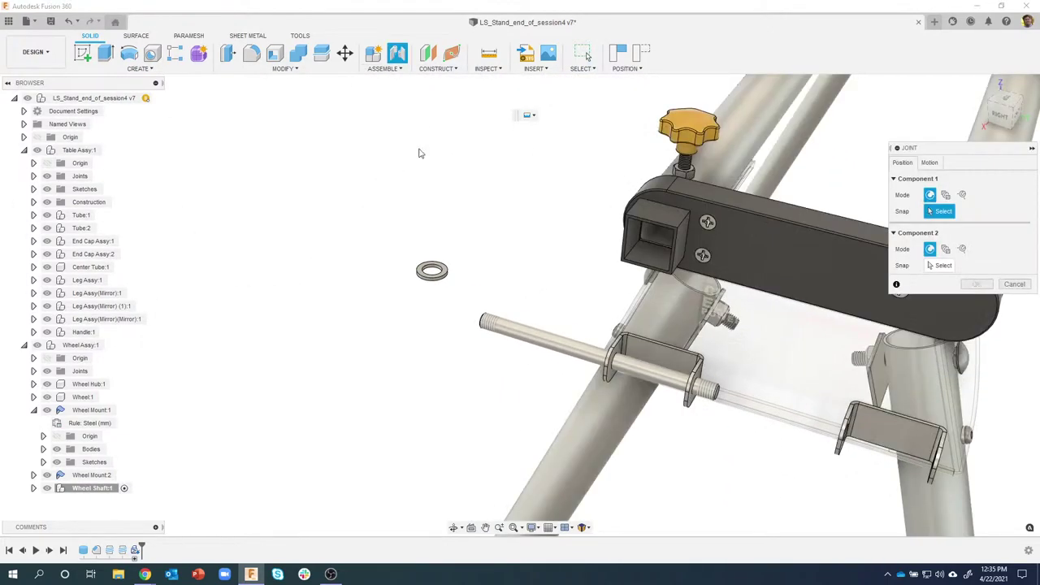
{"action": "scroll", "coordinate": [440, 220], "scroll_direction": "up", "scroll_amount": 4}
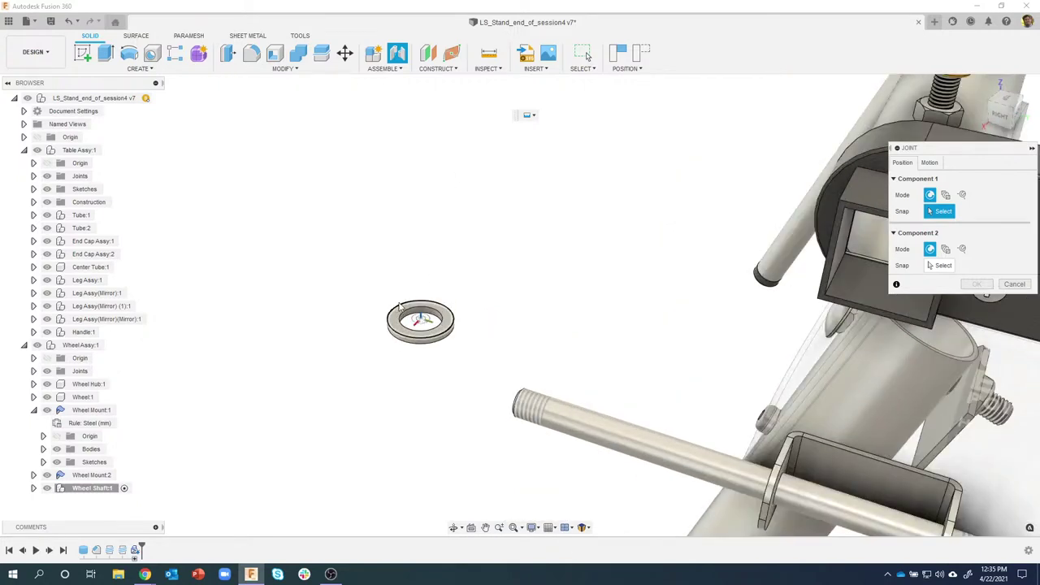
{"action": "left_click", "coordinate": [408, 311]}
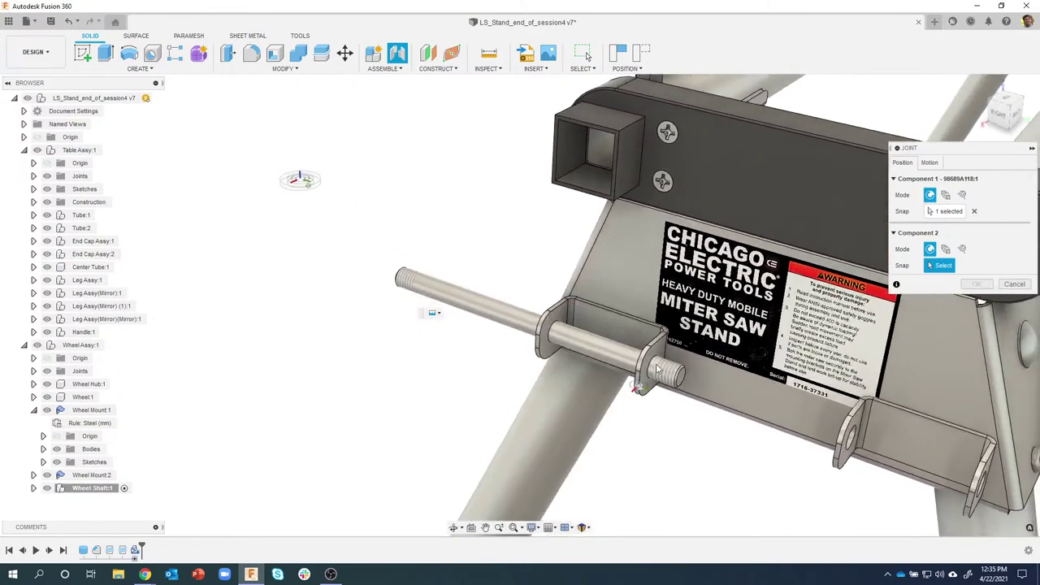
{"action": "scroll", "coordinate": [638, 366], "scroll_direction": "up", "scroll_amount": 5}
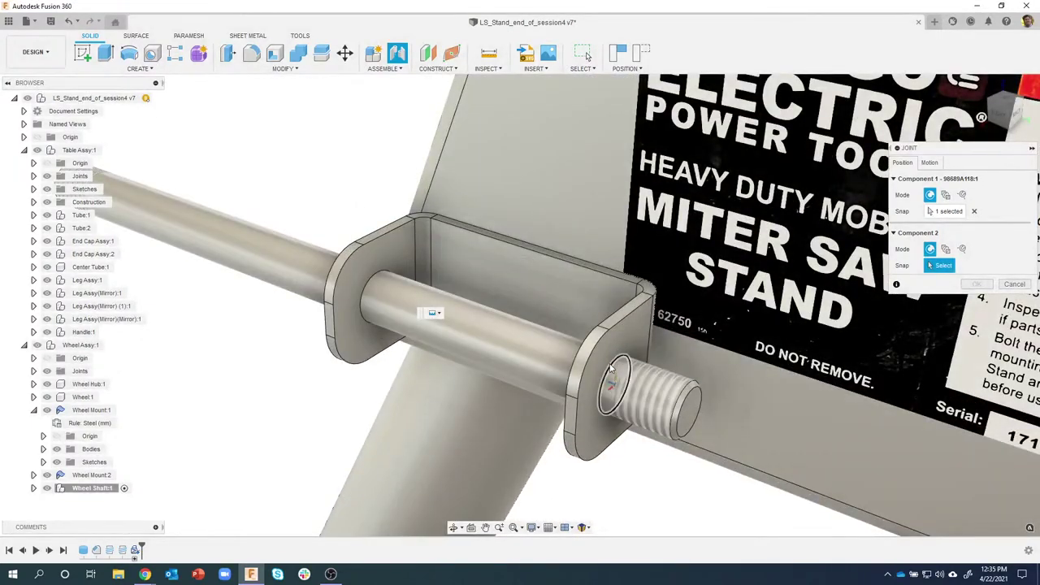
{"action": "left_click", "coordinate": [614, 367]}
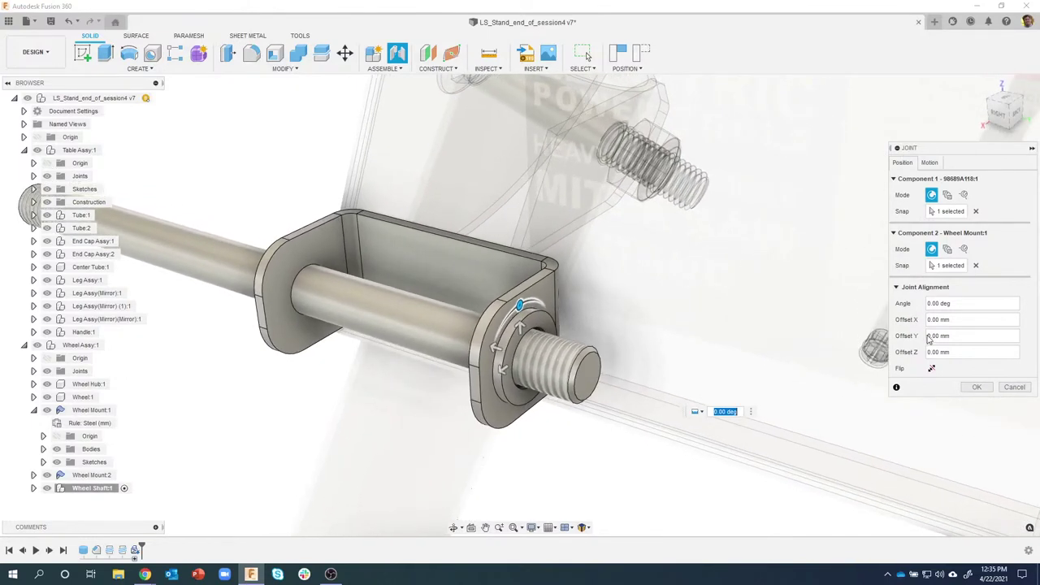
{"action": "left_click", "coordinate": [971, 385]}
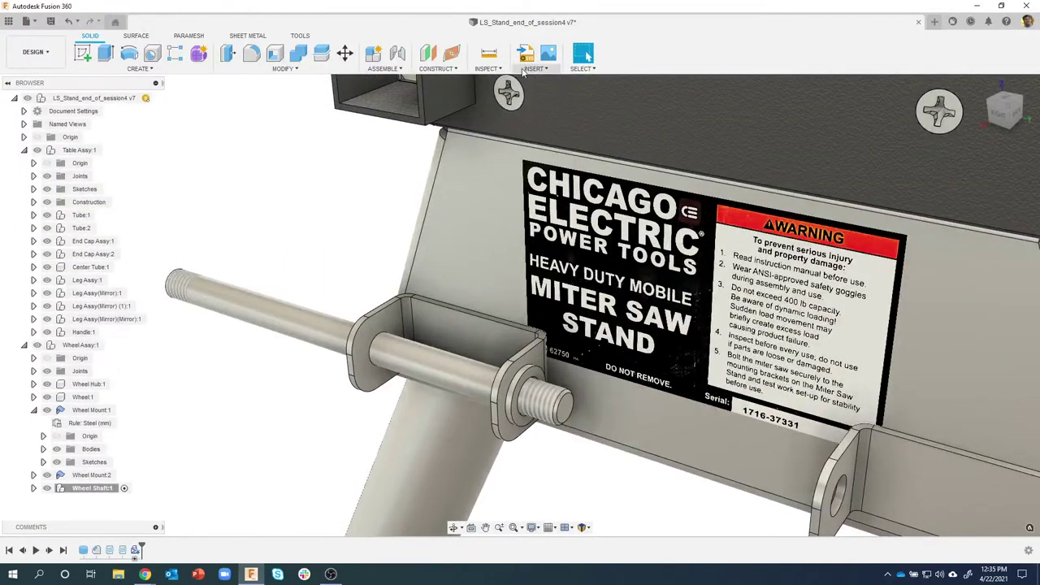
Step: Insert McMaster-Carr M12 x 1.75 mm nylon-insert locknut 94645A230 and move it near the wheel shaft, with a final Y shift of about 128 mm
{"action": "left_click", "coordinate": [533, 68]}
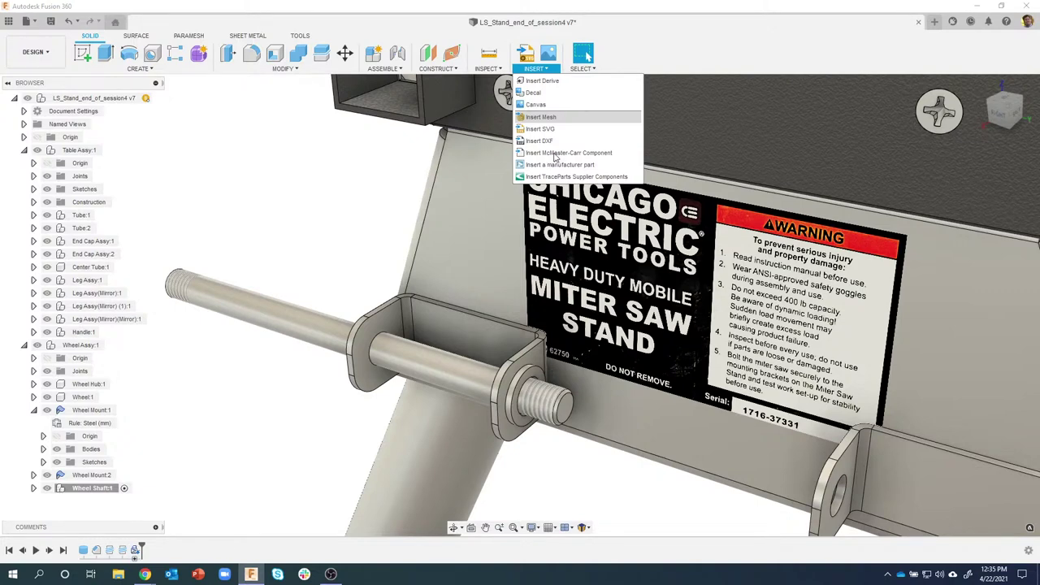
{"action": "left_click", "coordinate": [569, 153]}
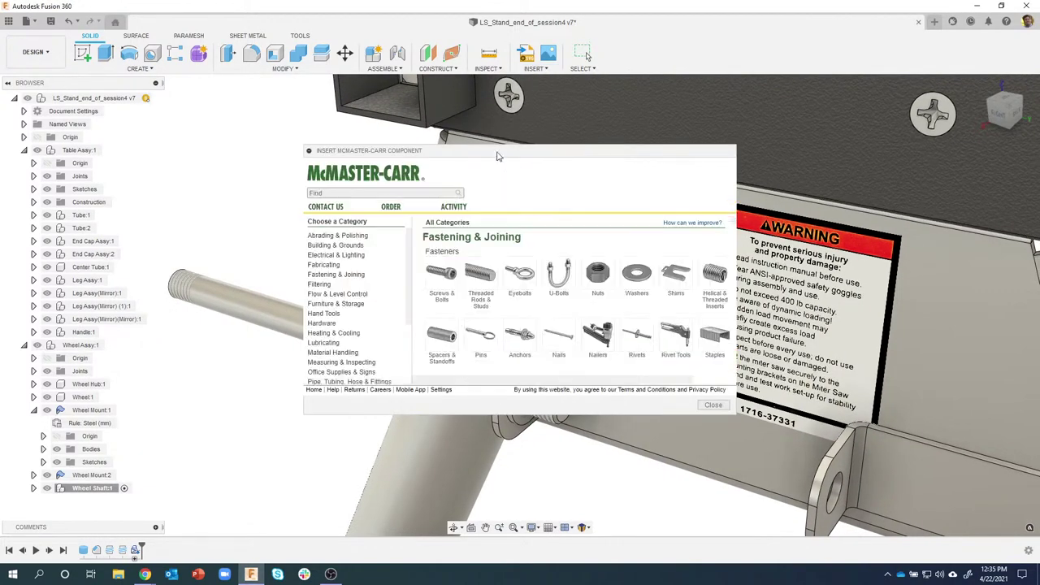
{"action": "left_click_drag", "start_coordinate": [498, 152], "coordinate": [429, 105]}
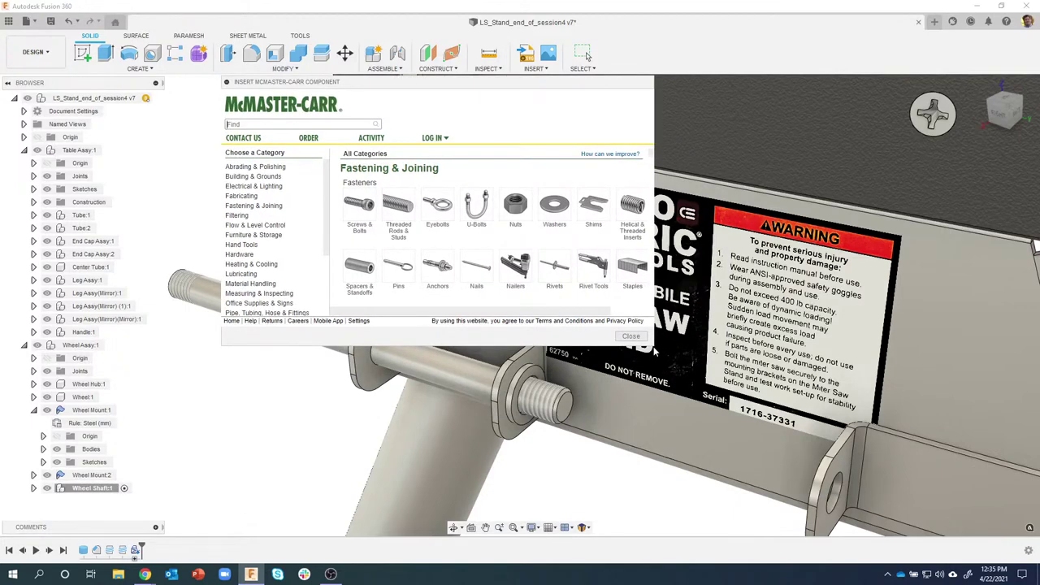
{"action": "left_click_drag", "start_coordinate": [653, 344], "coordinate": [816, 476]}
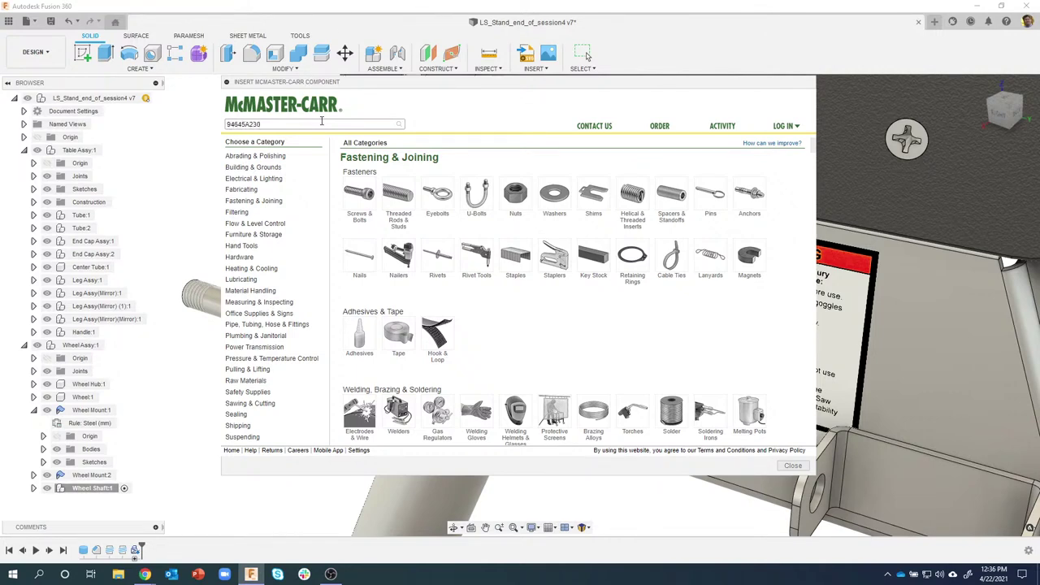
{"action": "key", "text": "Return"}
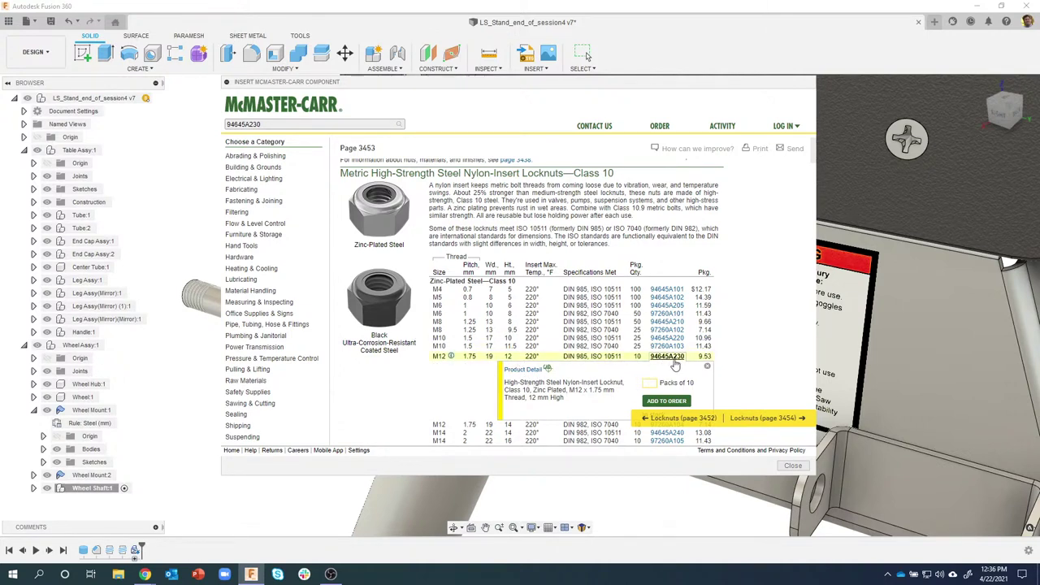
{"action": "left_click", "coordinate": [516, 370]}
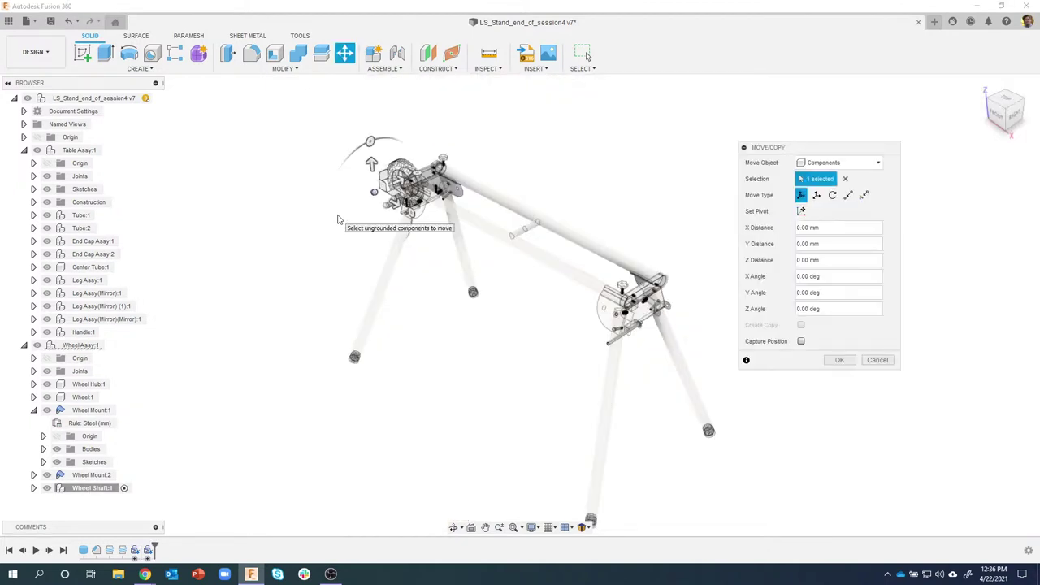
{"action": "left_click_drag", "start_coordinate": [393, 204], "coordinate": [682, 310]}
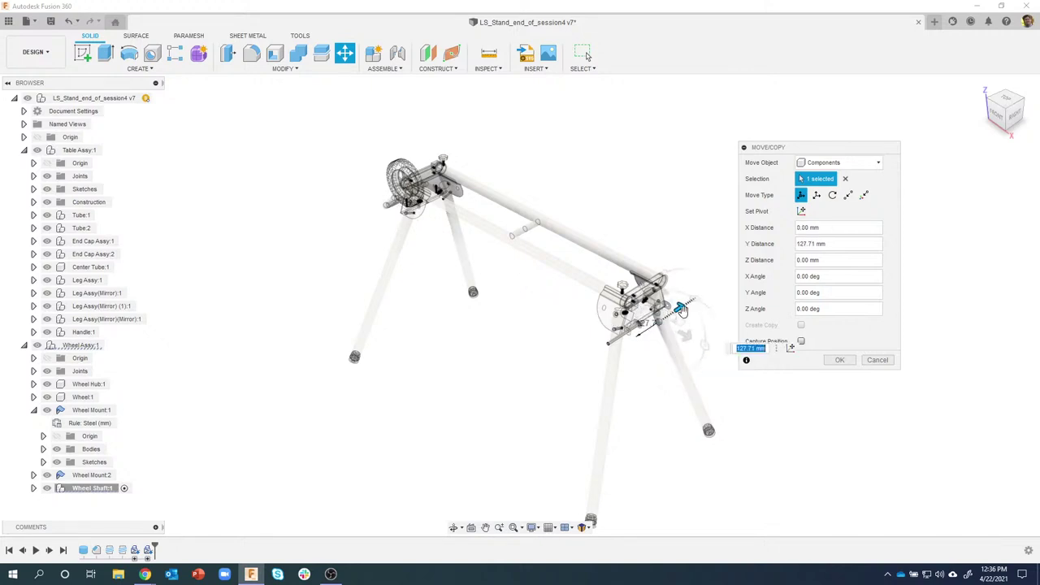
{"action": "left_click", "coordinate": [841, 361]}
Step: Joint the circular edge of the locknut's flat face to the washer's inner hole edge on the wheel shaft, with zero angle and offsets
{"action": "scroll", "coordinate": [733, 333], "scroll_direction": "up", "scroll_amount": 8}
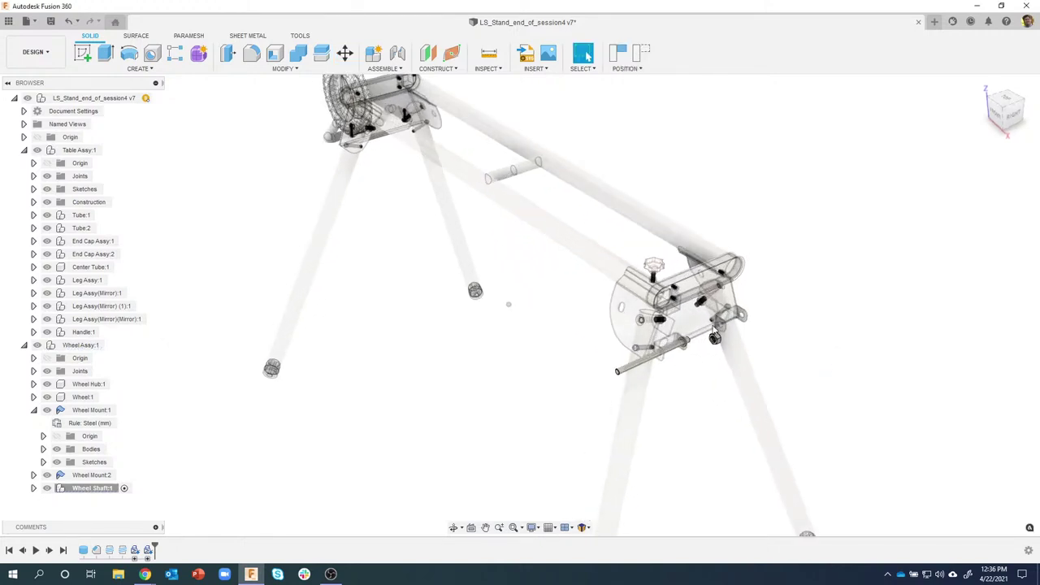
{"action": "scroll", "coordinate": [714, 372], "scroll_direction": "up", "scroll_amount": 10}
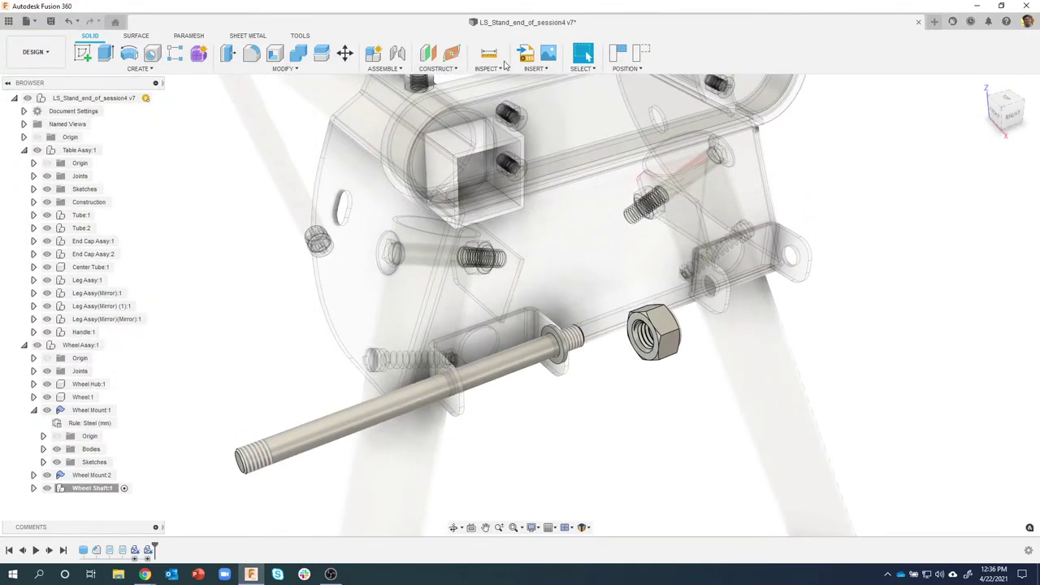
{"action": "left_click", "coordinate": [397, 59]}
{"action": "scroll", "coordinate": [682, 358], "scroll_direction": "up", "scroll_amount": 10}
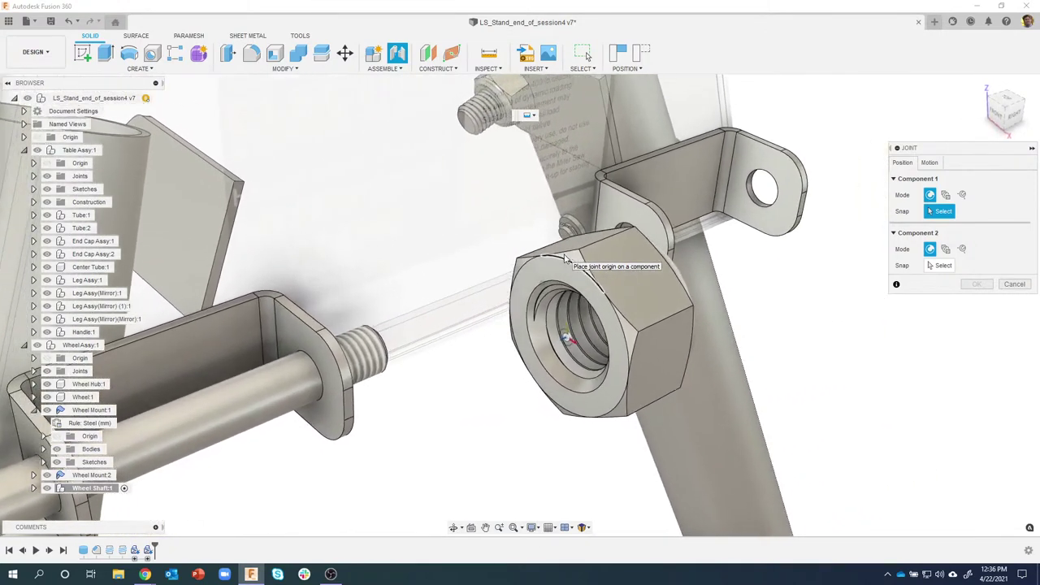
{"action": "scroll", "coordinate": [566, 259], "scroll_direction": "up", "scroll_amount": 3}
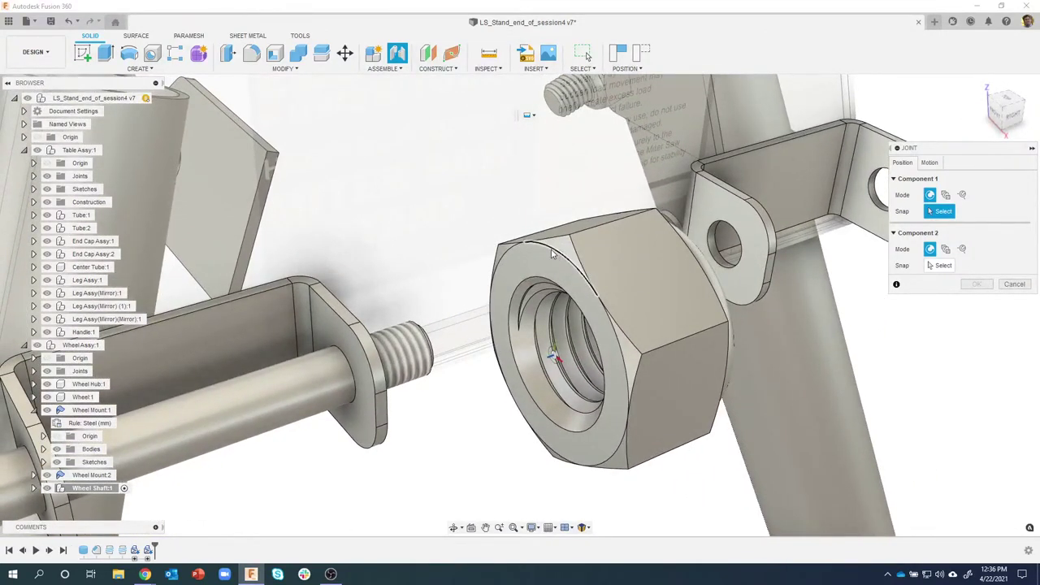
{"action": "left_click", "coordinate": [552, 250]}
{"action": "scroll", "coordinate": [546, 265], "scroll_direction": "down", "scroll_amount": 3}
{"action": "middle_click_drag", "start_coordinate": [546, 265], "coordinate": [573, 362], "text": "shift"}
{"action": "scroll", "coordinate": [754, 371], "scroll_direction": "up", "scroll_amount": 3}
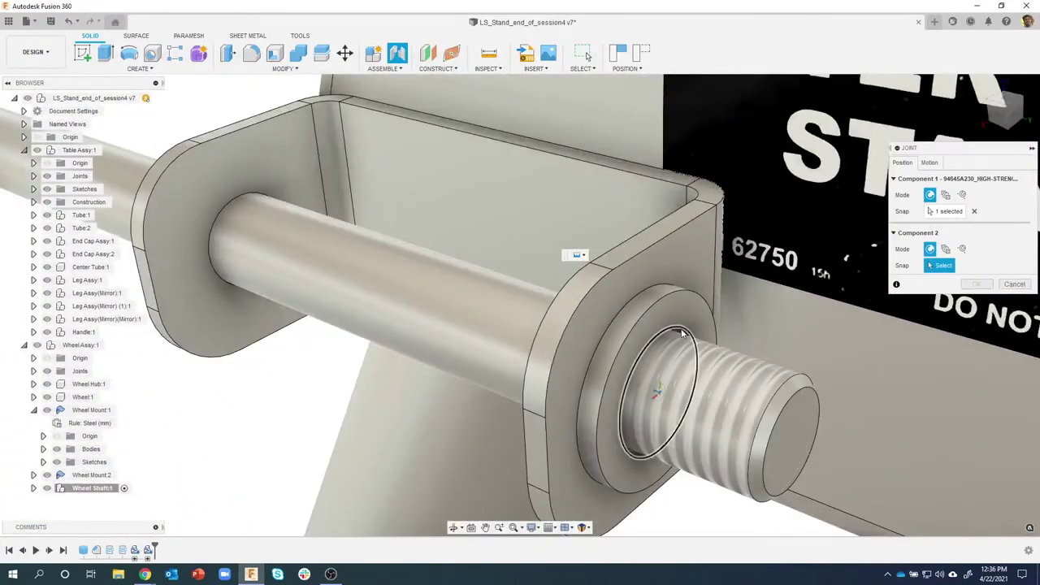
{"action": "left_click", "coordinate": [682, 334]}
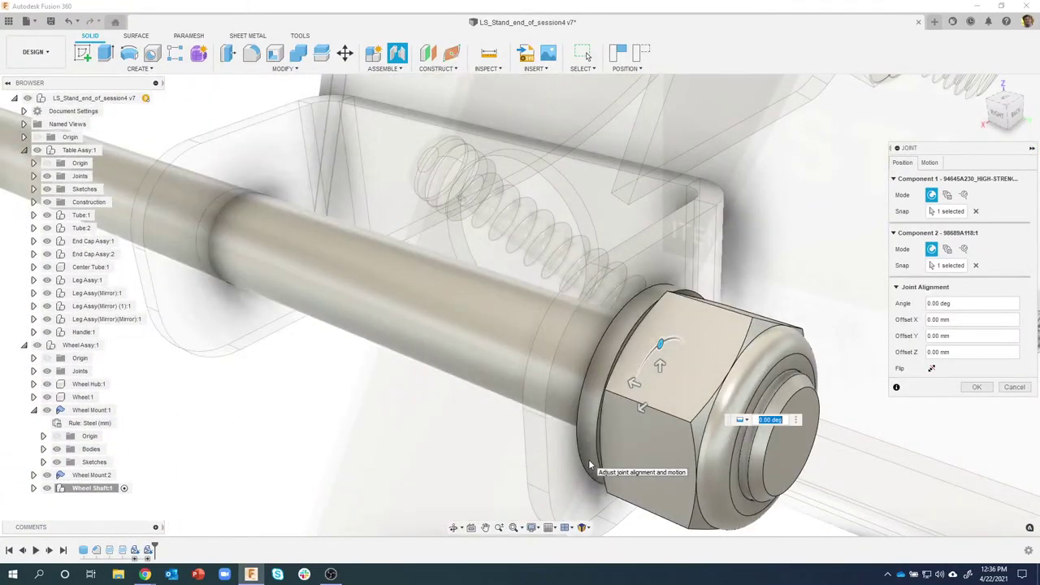
{"action": "middle_click_drag", "start_coordinate": [591, 465], "coordinate": [764, 406], "text": "shift"}
{"action": "left_click", "coordinate": [978, 387]}
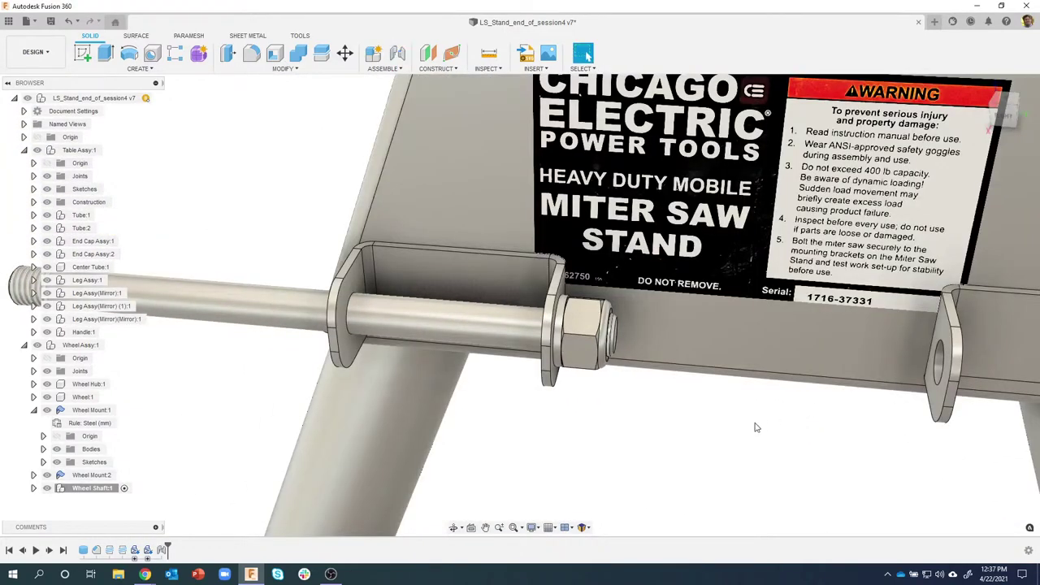
Step: Copy washer 98689A118 and locknut 94645A230 together, moving the copies about 201 mm along Z beyond the shaft's free end and rotating them 180 degrees about Y
{"action": "scroll", "coordinate": [672, 437], "scroll_direction": "down", "scroll_amount": 3}
{"action": "scroll", "coordinate": [651, 398], "scroll_direction": "up", "scroll_amount": 1}
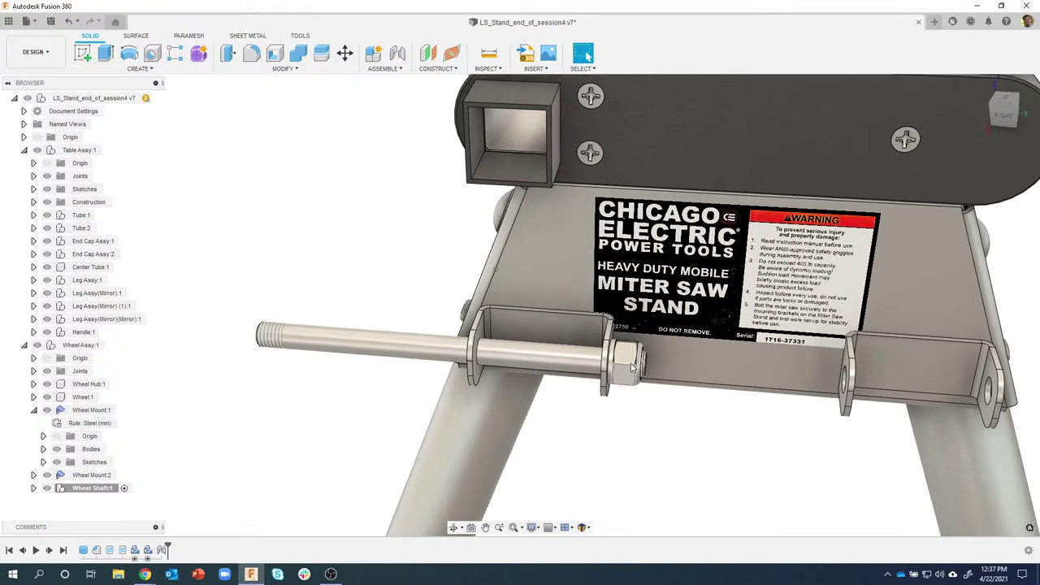
{"action": "middle_click_drag", "start_coordinate": [625, 352], "coordinate": [261, 354], "text": "shift"}
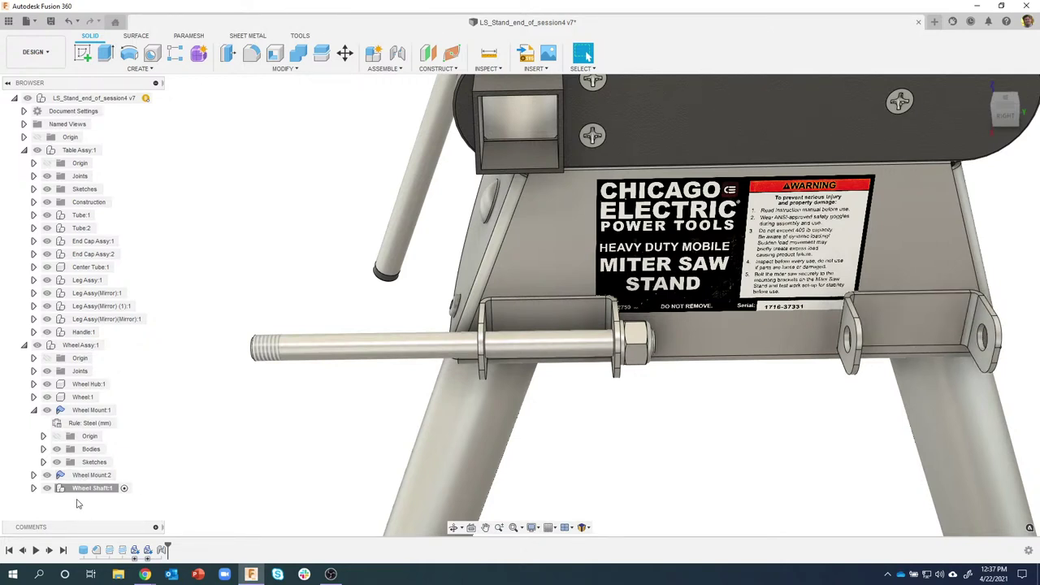
{"action": "left_click", "coordinate": [33, 488]}
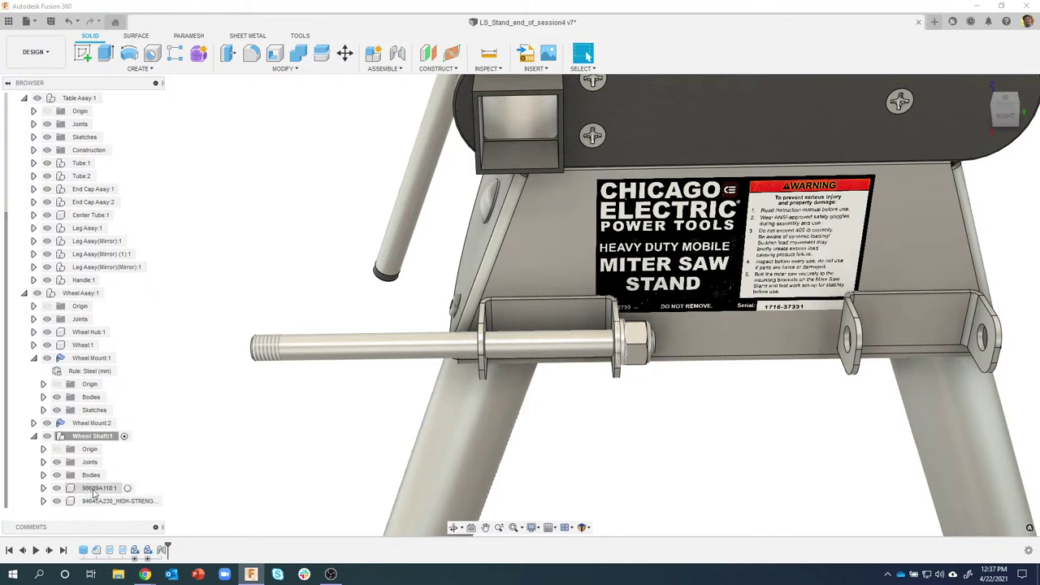
{"action": "left_click", "coordinate": [94, 490]}
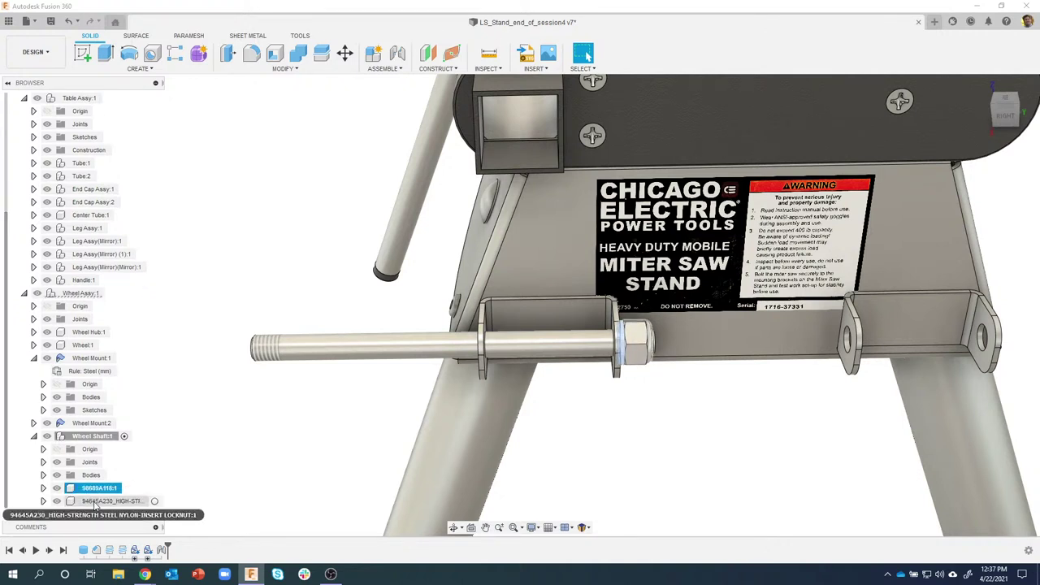
{"action": "left_click", "coordinate": [89, 502], "text": "ctrl"}
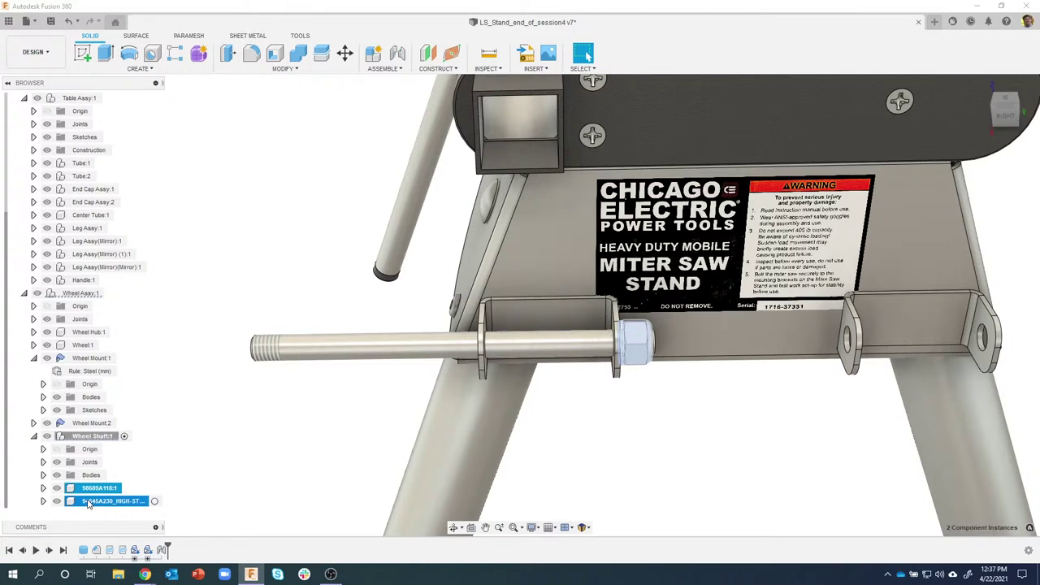
{"action": "right_click", "coordinate": [89, 504]}
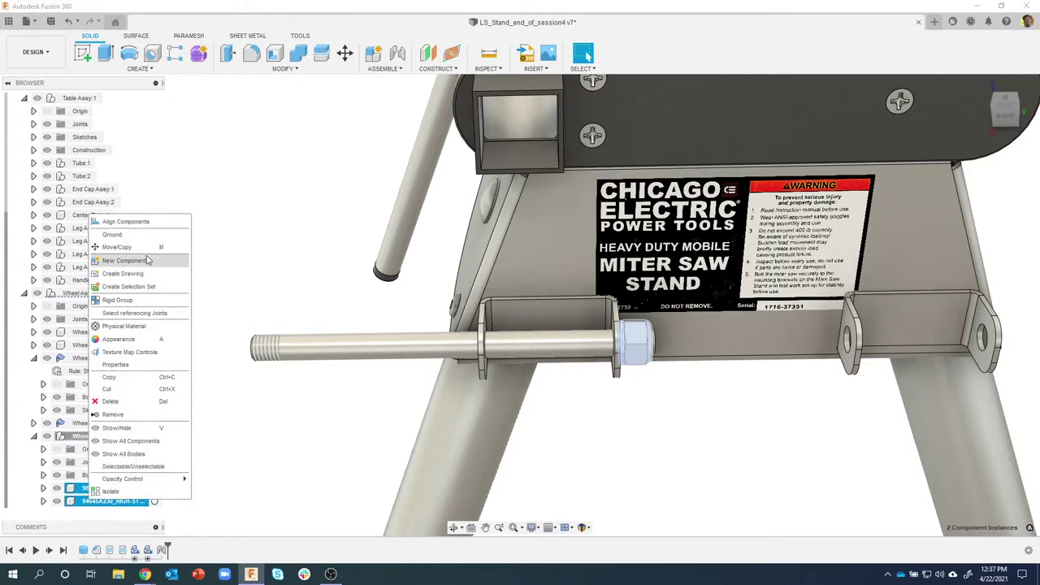
{"action": "left_click", "coordinate": [116, 247]}
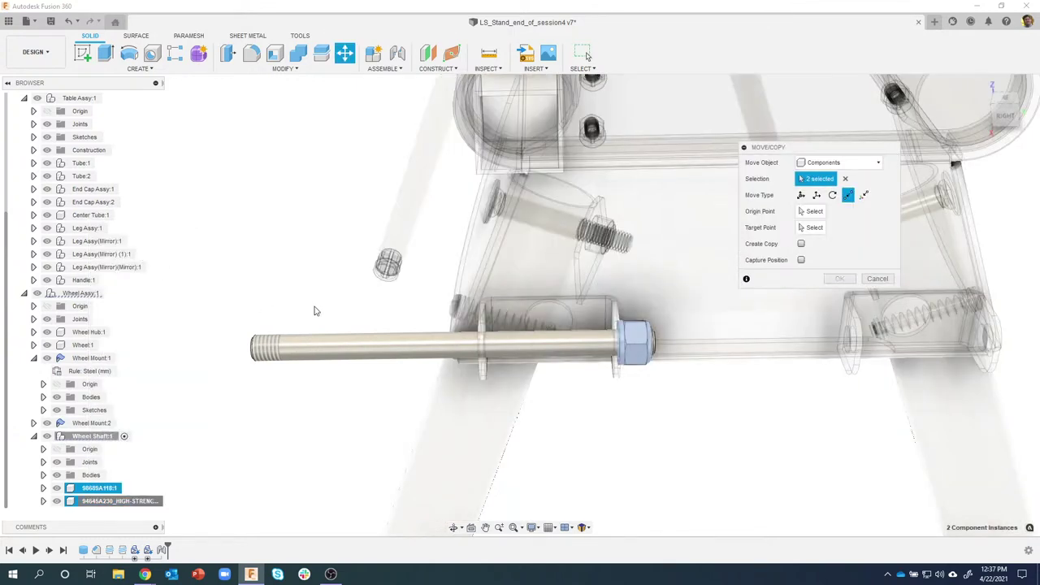
{"action": "middle_click_drag", "start_coordinate": [578, 263], "coordinate": [567, 261], "text": "shift"}
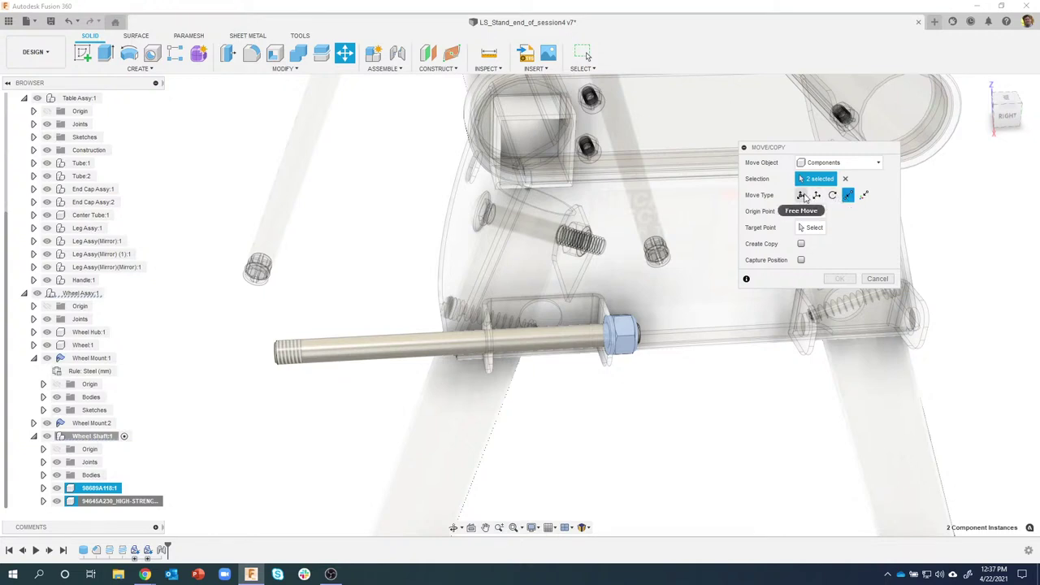
{"action": "left_click", "coordinate": [800, 196]}
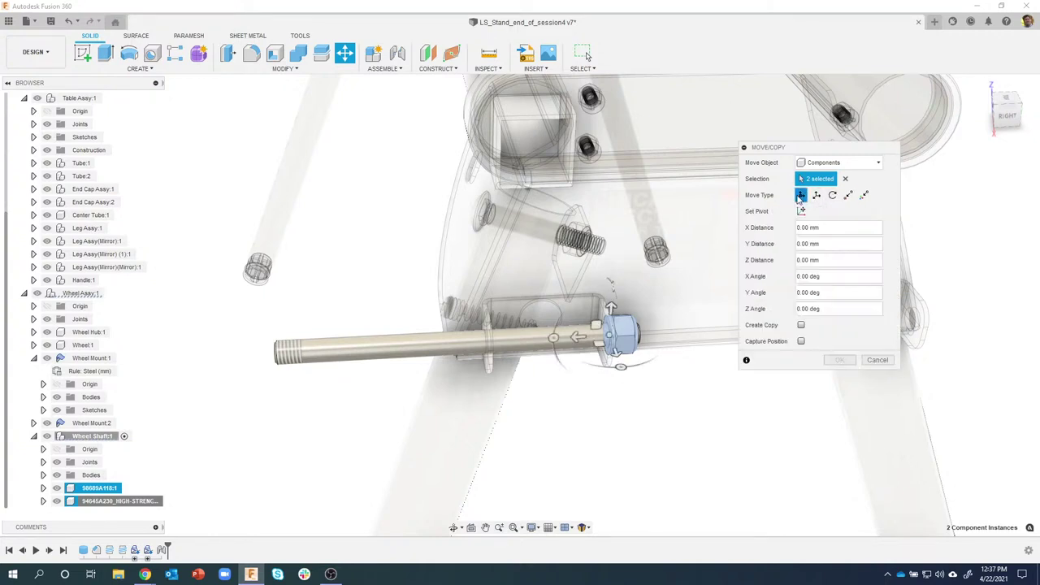
{"action": "left_click", "coordinate": [801, 325]}
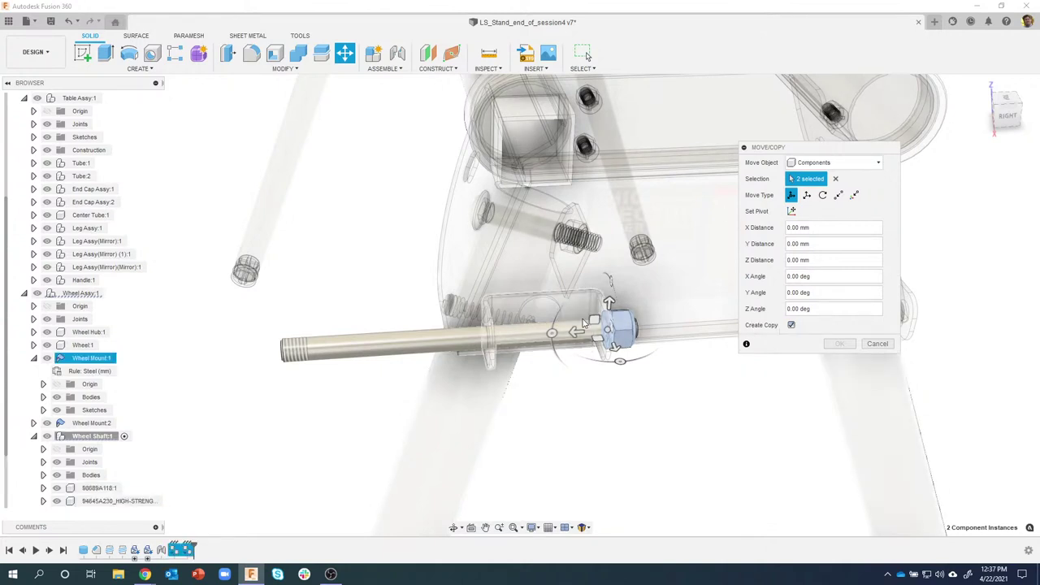
{"action": "left_click_drag", "start_coordinate": [574, 327], "coordinate": [178, 336]}
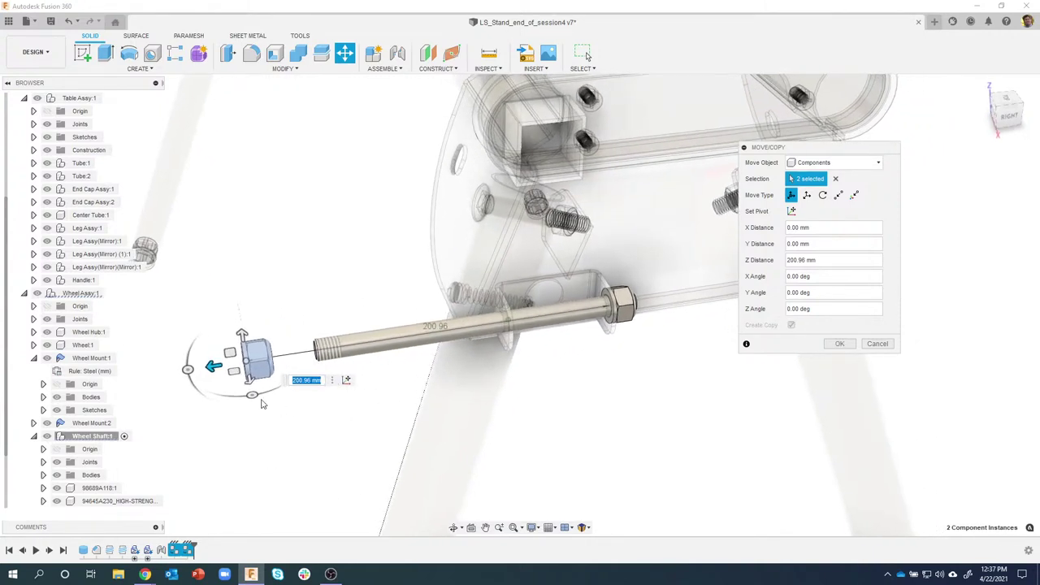
{"action": "left_click_drag", "start_coordinate": [252, 396], "coordinate": [232, 323]}
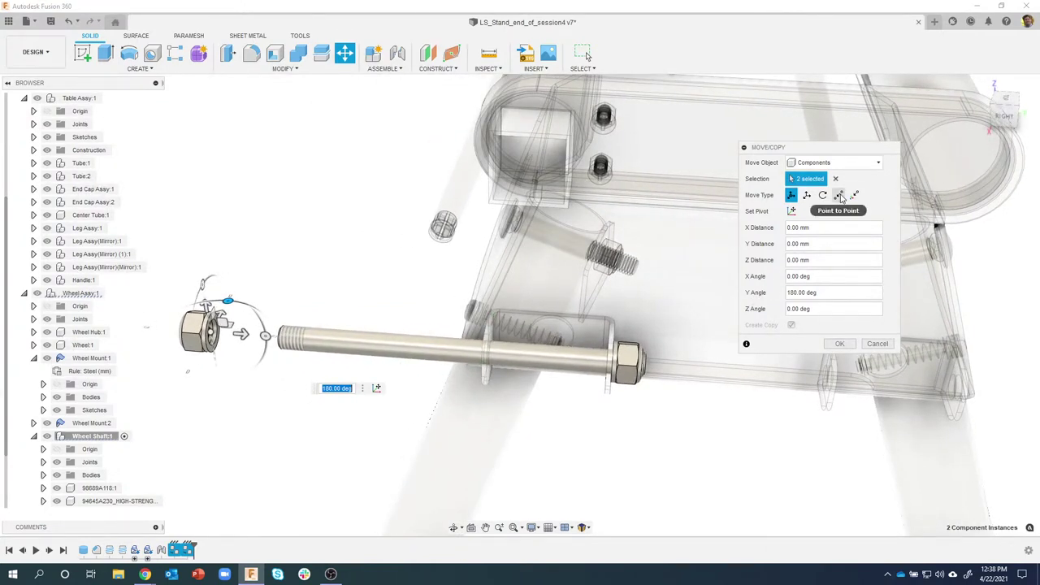
Step: Move the copied washer and locknut point to point from the nut's outer end circle to the center of the shaft's free threaded end
{"action": "left_click", "coordinate": [839, 196]}
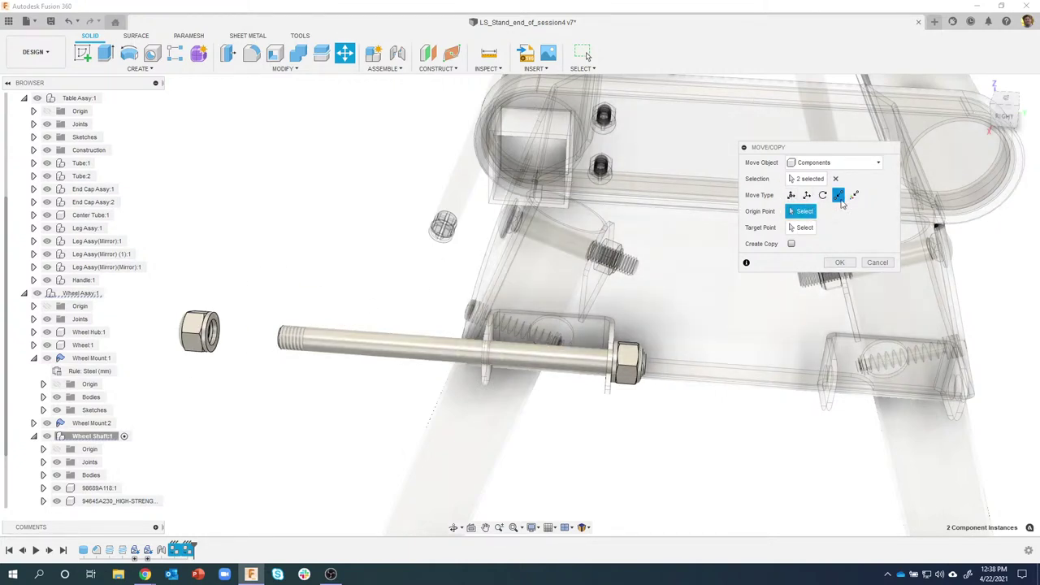
{"action": "middle_click_drag", "start_coordinate": [357, 224], "coordinate": [331, 366], "text": "shift"}
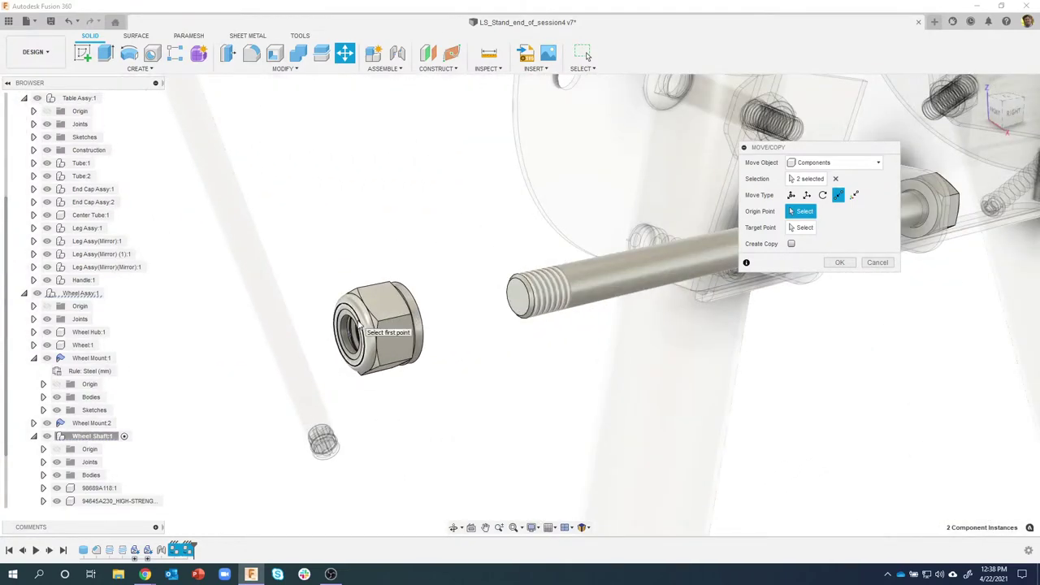
{"action": "scroll", "coordinate": [346, 325], "scroll_direction": "up", "scroll_amount": 2}
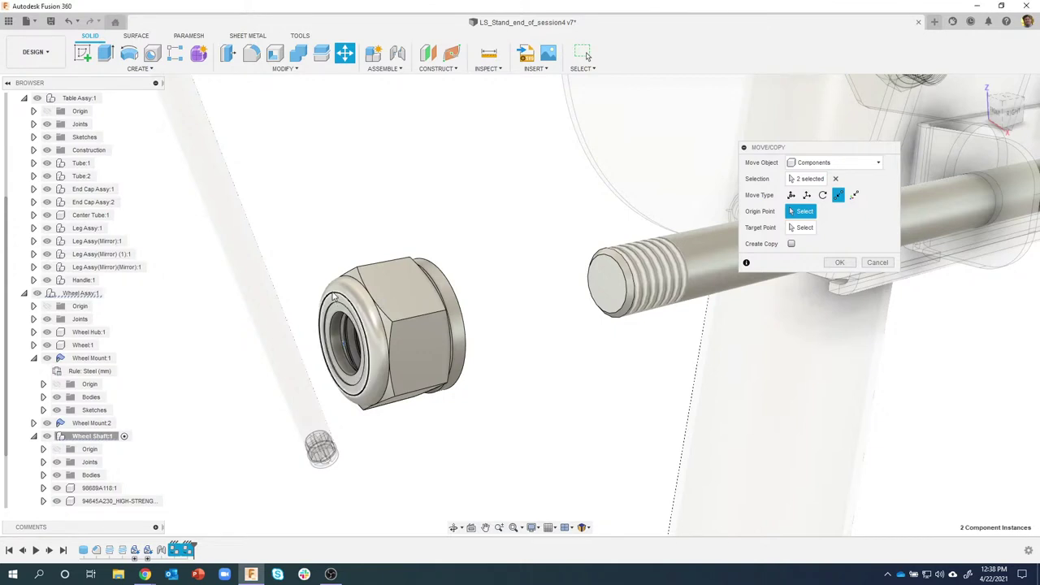
{"action": "left_click", "coordinate": [333, 298]}
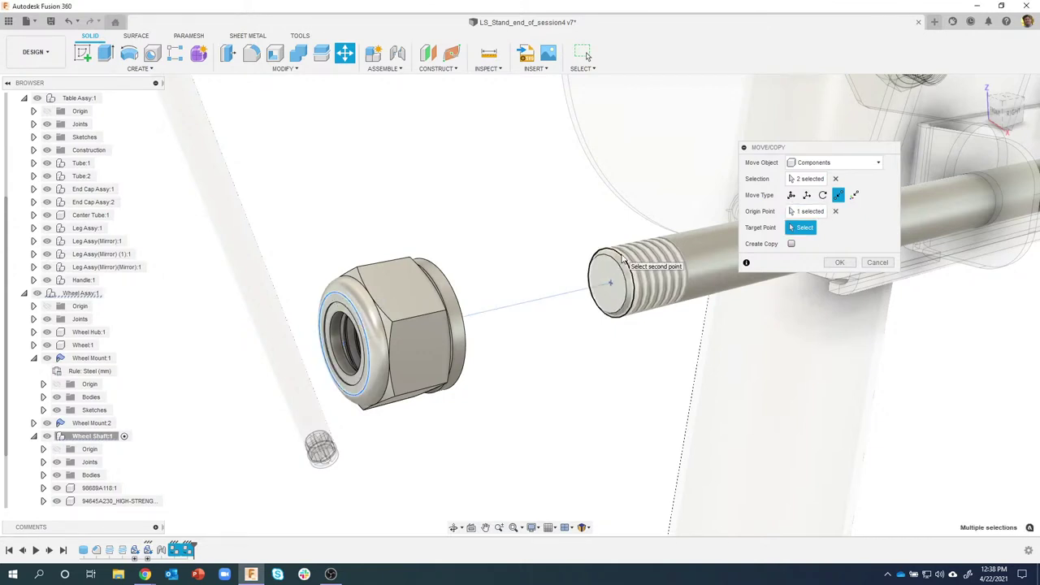
{"action": "left_click", "coordinate": [610, 283]}
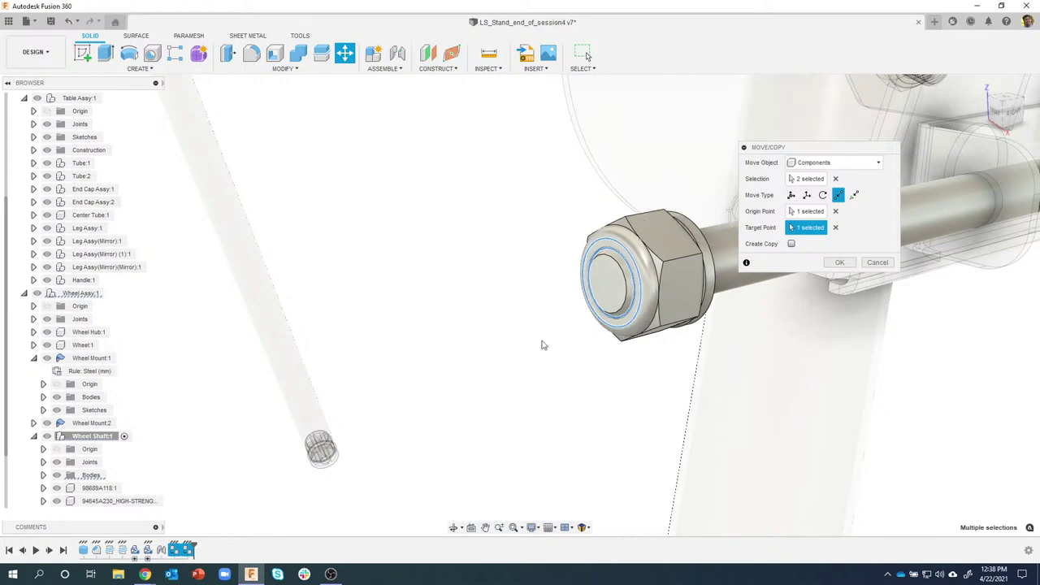
{"action": "middle_click_drag", "start_coordinate": [543, 344], "coordinate": [534, 391], "text": "shift"}
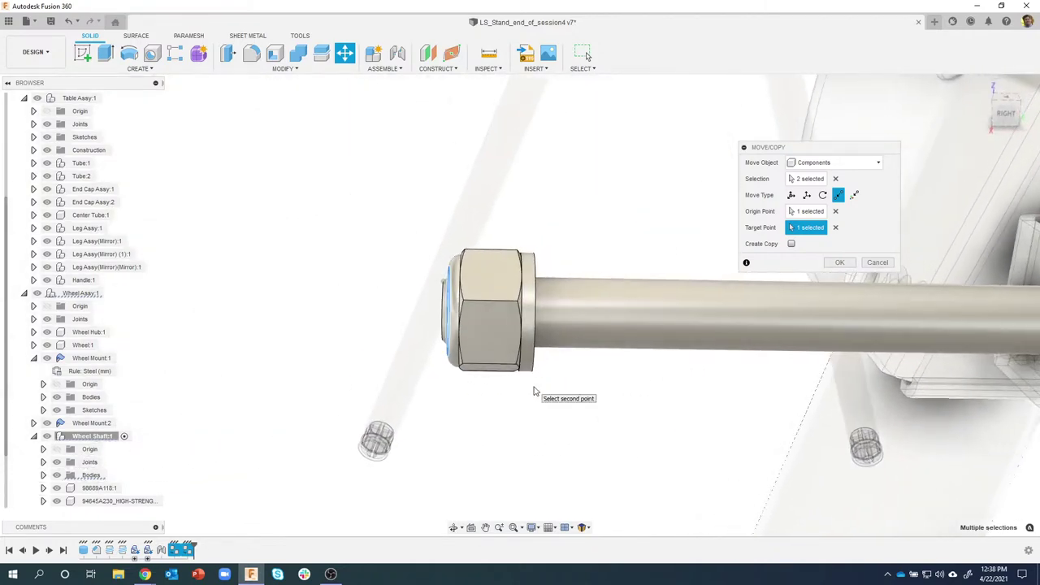
{"action": "scroll", "coordinate": [534, 391], "scroll_direction": "down", "scroll_amount": 4}
{"action": "left_click", "coordinate": [839, 262]}
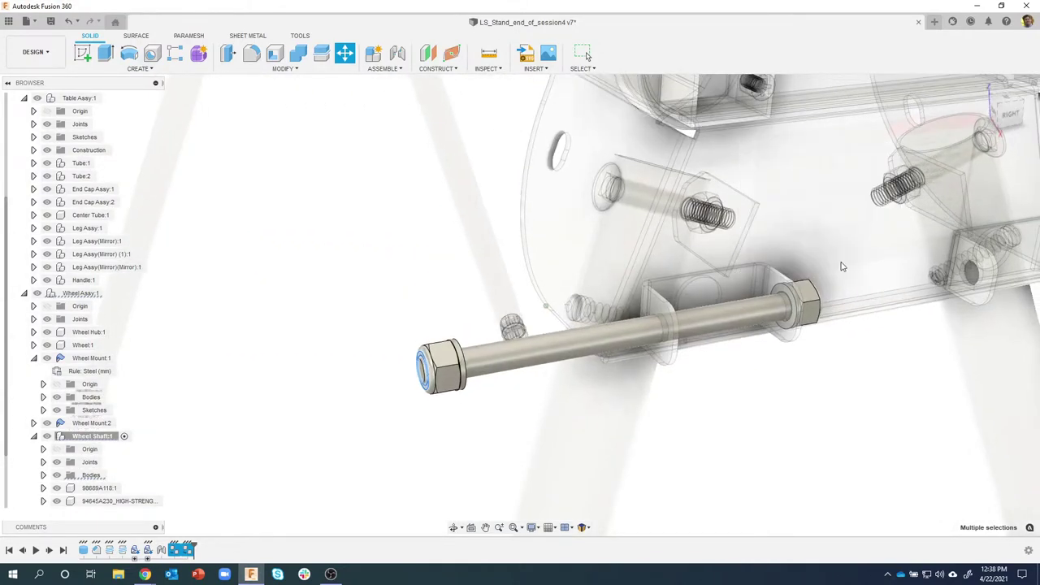
{"action": "middle_click_drag", "start_coordinate": [469, 406], "coordinate": [236, 390], "text": "shift"}
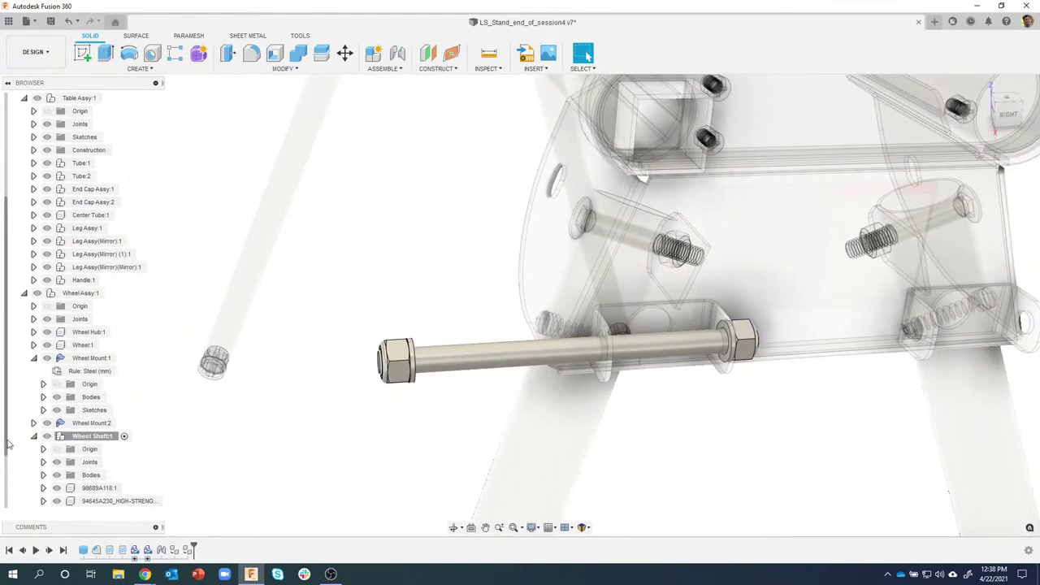
{"action": "scroll", "coordinate": [6, 445], "scroll_direction": "down", "scroll_amount": 2}
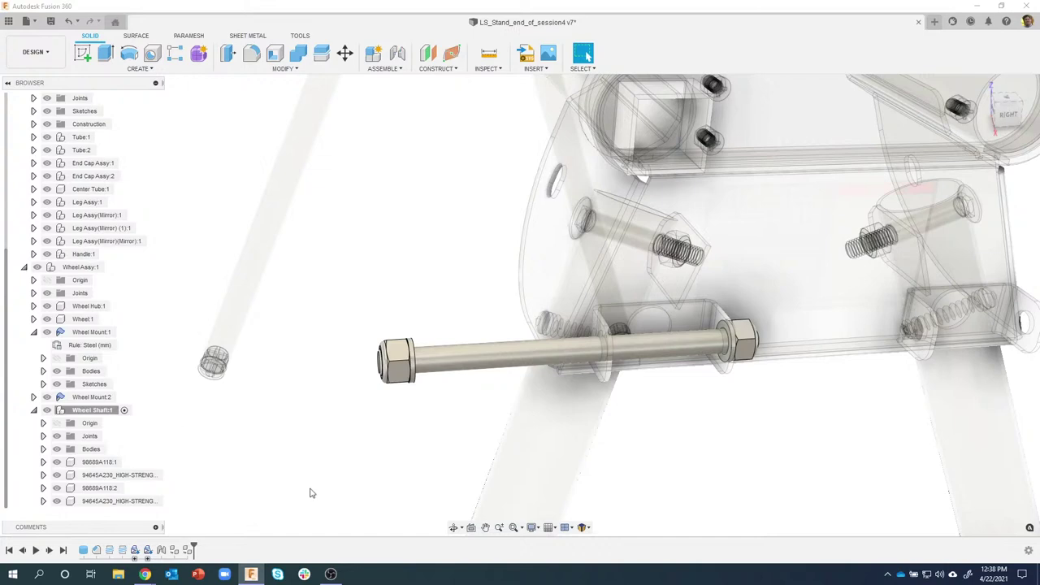
Step: Test whether the wheel is attached by pulling it away from its hub, and revert its position
{"action": "scroll", "coordinate": [386, 443], "scroll_direction": "down", "scroll_amount": 6}
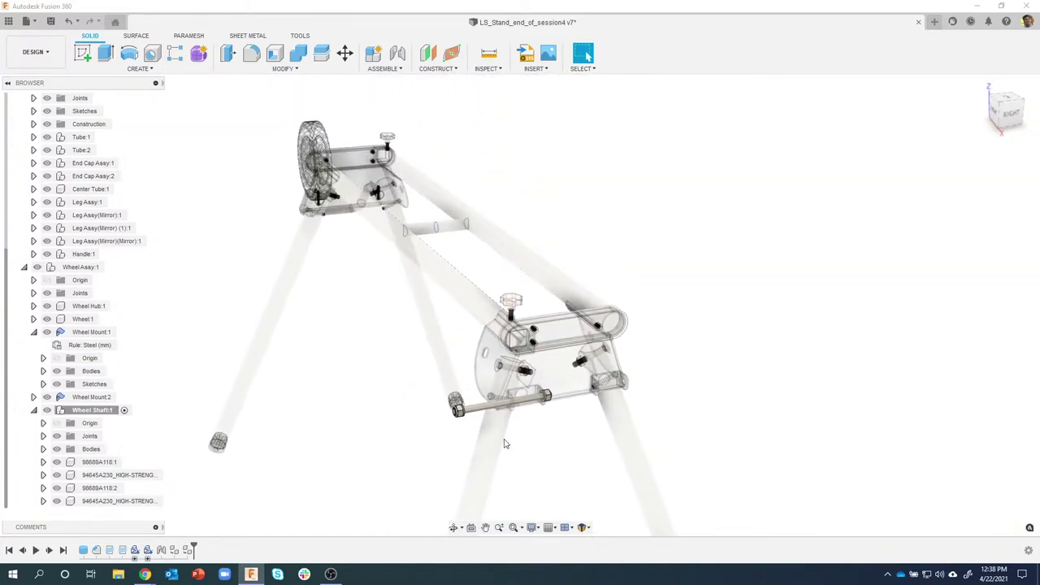
{"action": "middle_click_drag", "start_coordinate": [451, 415], "coordinate": [321, 168], "text": "shift"}
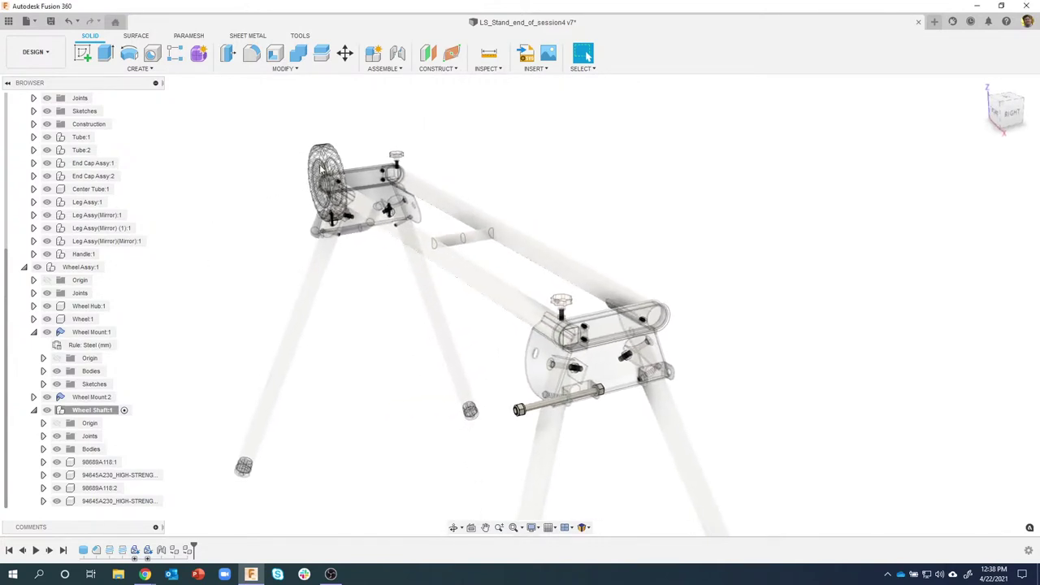
{"action": "left_click_drag", "start_coordinate": [325, 150], "coordinate": [254, 146]}
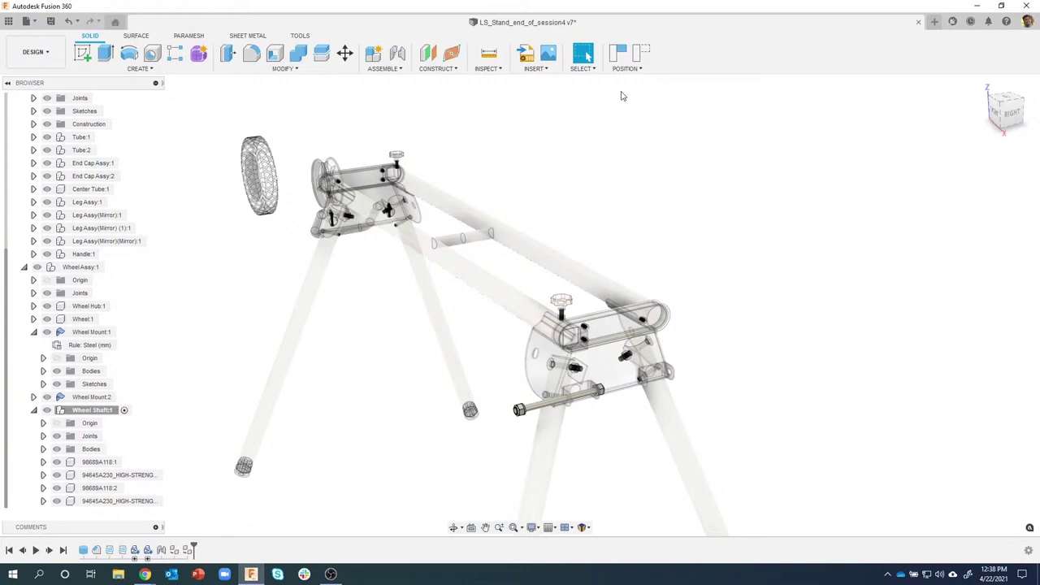
{"action": "left_click", "coordinate": [641, 54]}
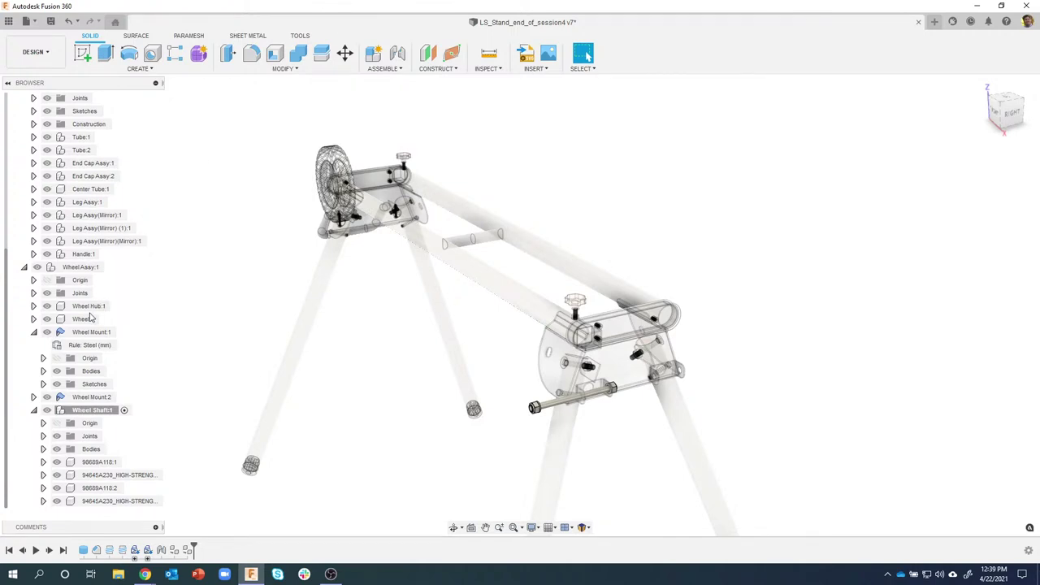
Step: Rigidly group Wheel Hub:1 and Wheel:1 including child components, then test the group by pulling the wheel away and reverting its position
{"action": "left_click", "coordinate": [91, 307]}
{"action": "left_click", "coordinate": [85, 319], "text": "ctrl"}
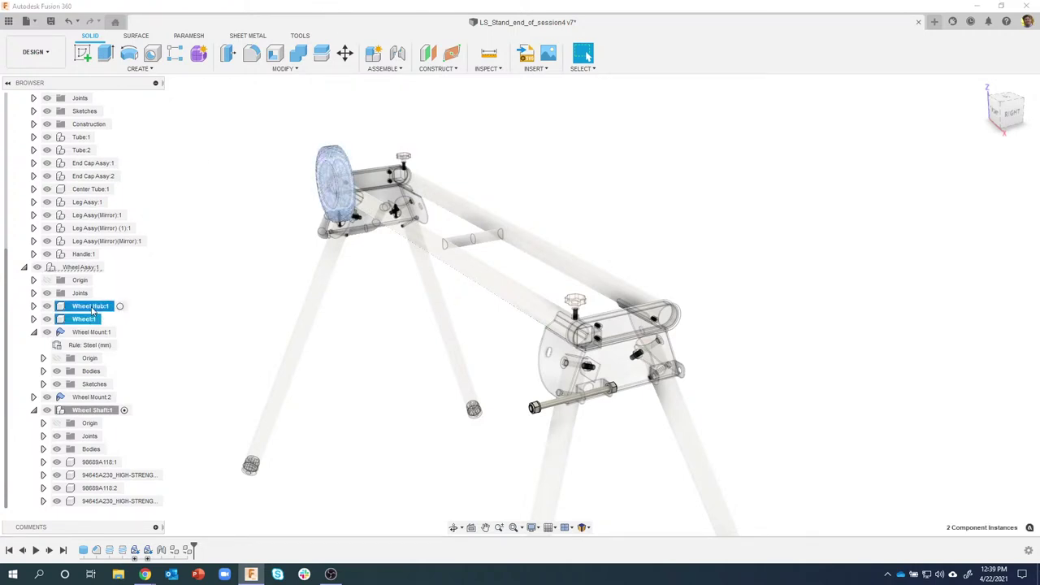
{"action": "right_click", "coordinate": [94, 309]}
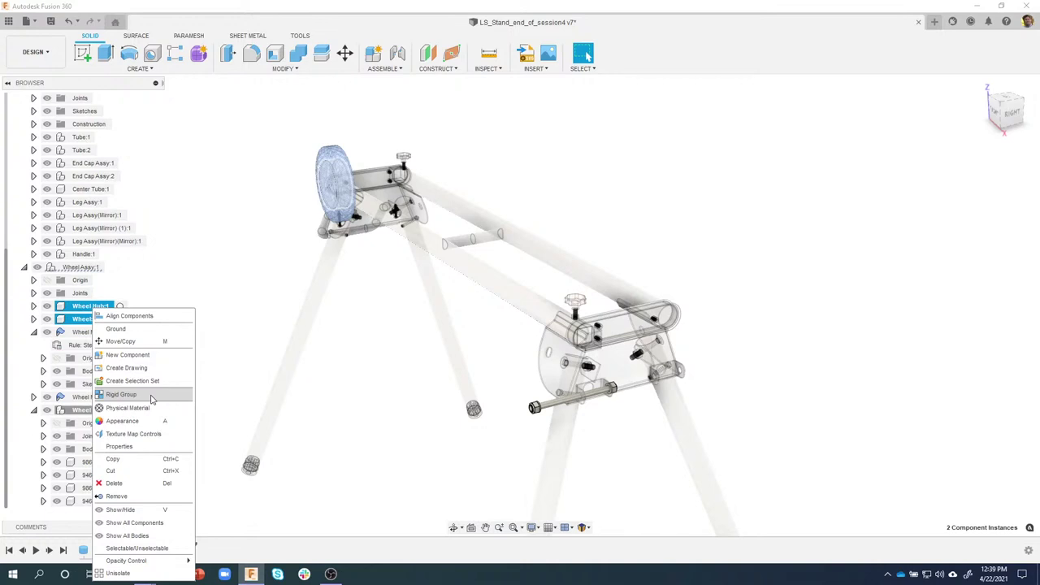
{"action": "left_click", "coordinate": [121, 394]}
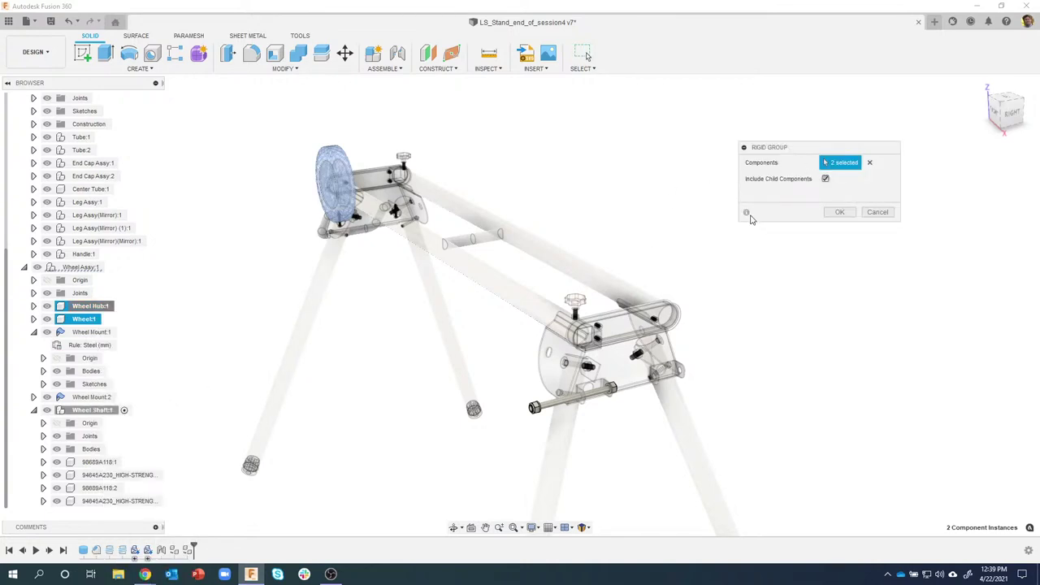
{"action": "left_click", "coordinate": [840, 212]}
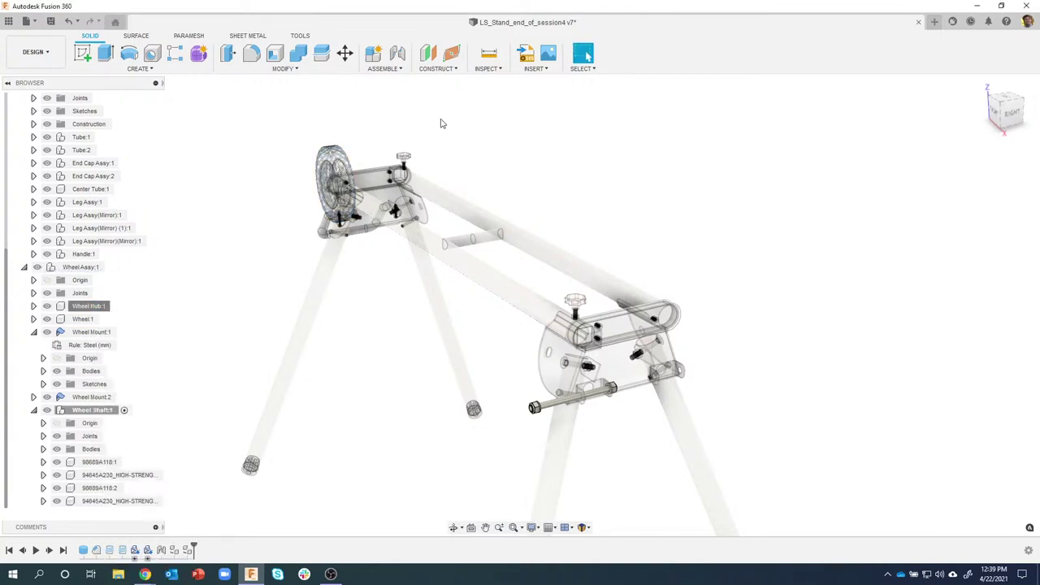
{"action": "left_click_drag", "start_coordinate": [339, 155], "coordinate": [280, 148]}
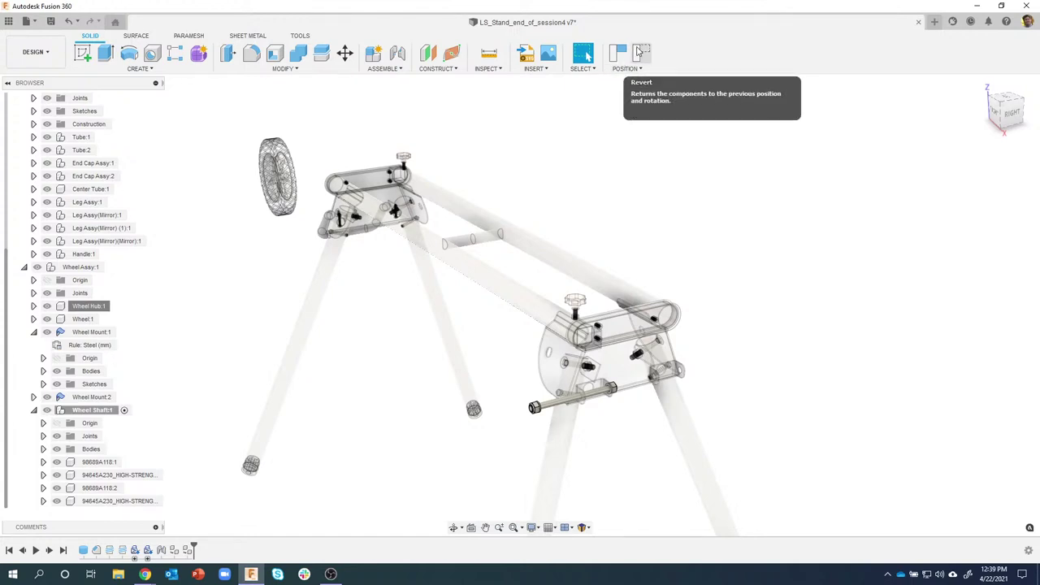
{"action": "left_click", "coordinate": [640, 52]}
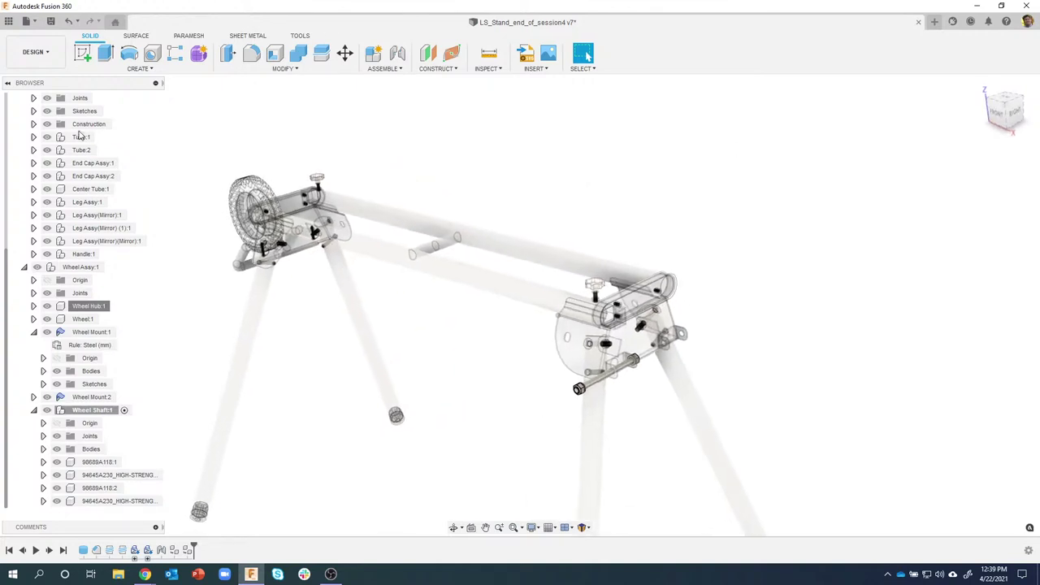
Step: Hide the Table Assy component and make Wheel Assy the active component
{"action": "left_click_drag", "start_coordinate": [10, 257], "coordinate": [14, 104]}
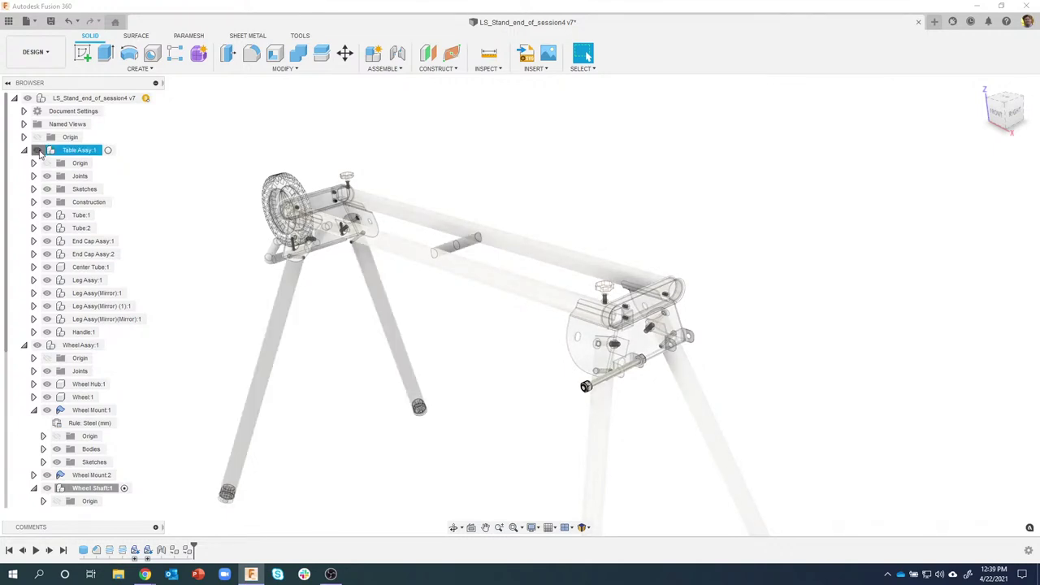
{"action": "left_click", "coordinate": [38, 150]}
{"action": "middle_click_drag", "start_coordinate": [410, 257], "coordinate": [330, 284], "text": "shift"}
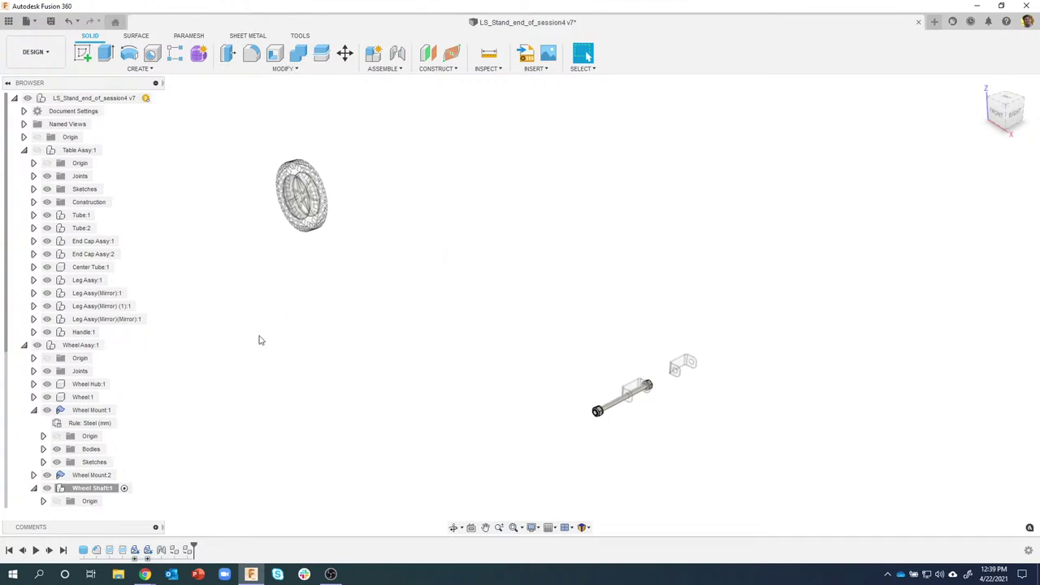
{"action": "left_click", "coordinate": [114, 345]}
{"action": "left_click", "coordinate": [399, 402]}
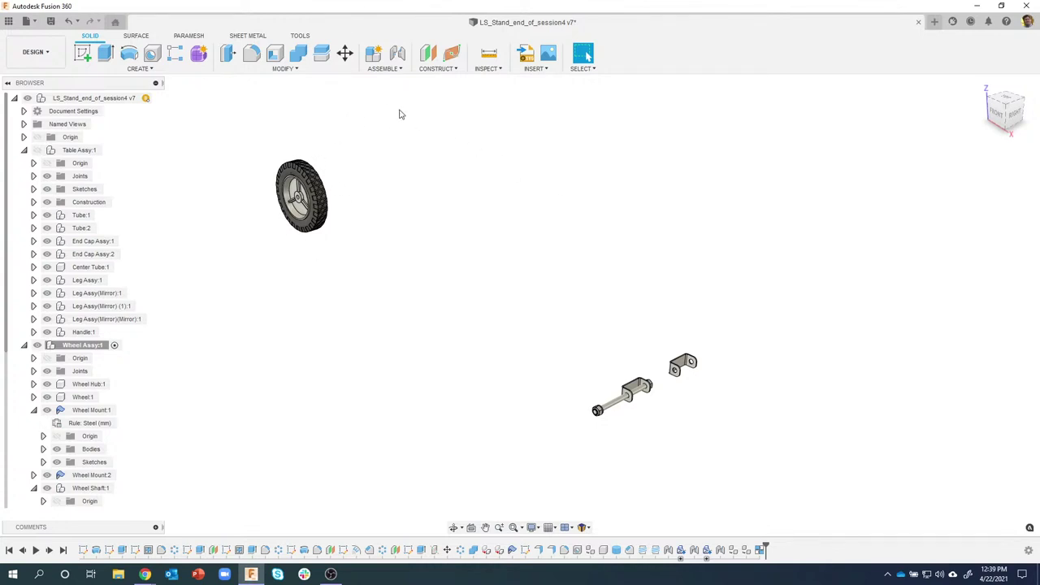
Step: Start a joint with its first snap at the center of the wheel hub's bore on the outer face
{"action": "left_click", "coordinate": [398, 53]}
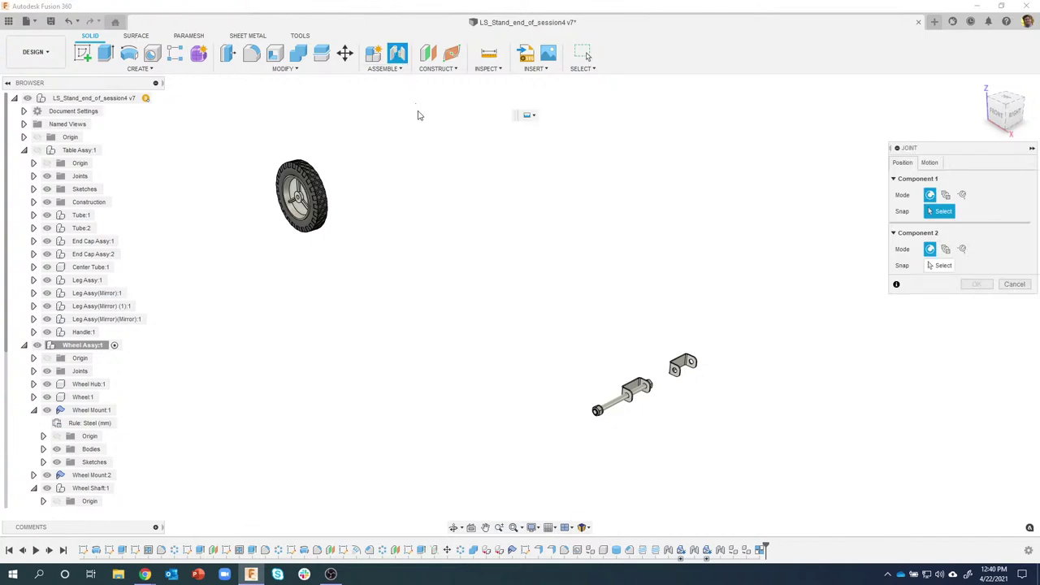
{"action": "scroll", "coordinate": [306, 203], "scroll_direction": "up", "scroll_amount": 5}
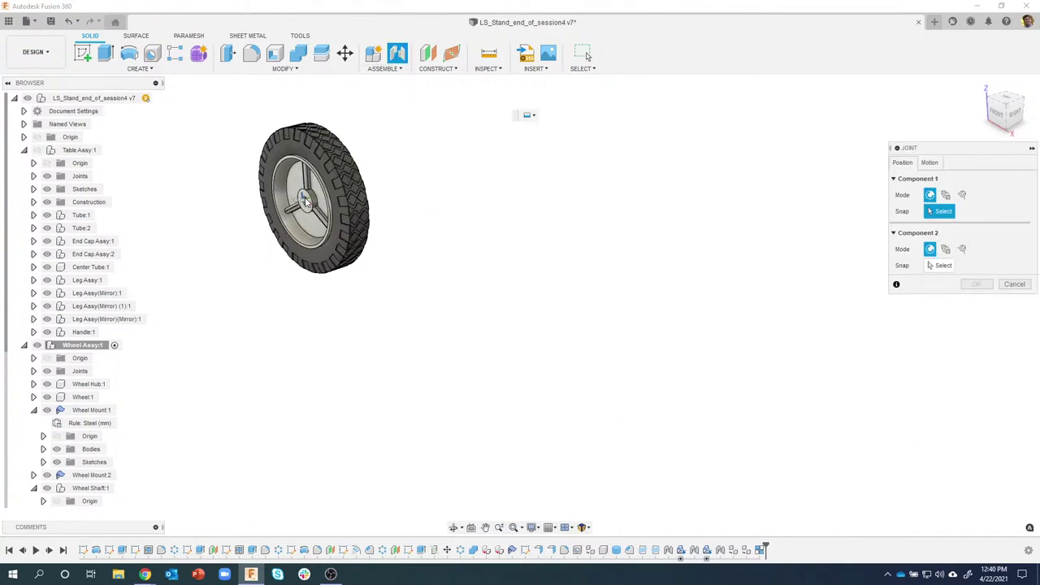
{"action": "scroll", "coordinate": [305, 203], "scroll_direction": "up", "scroll_amount": 3}
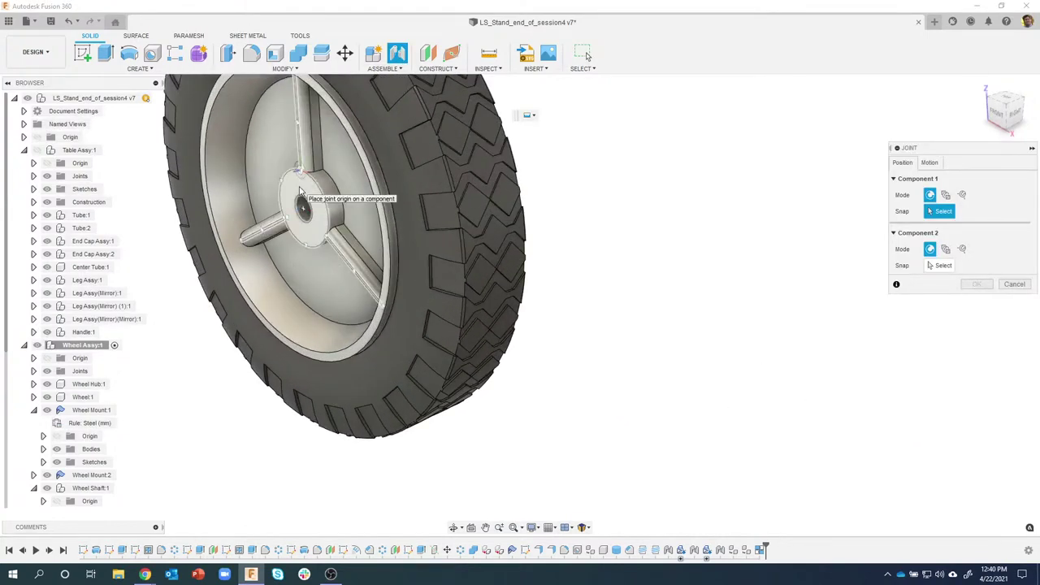
{"action": "scroll", "coordinate": [300, 191], "scroll_direction": "down", "scroll_amount": 8}
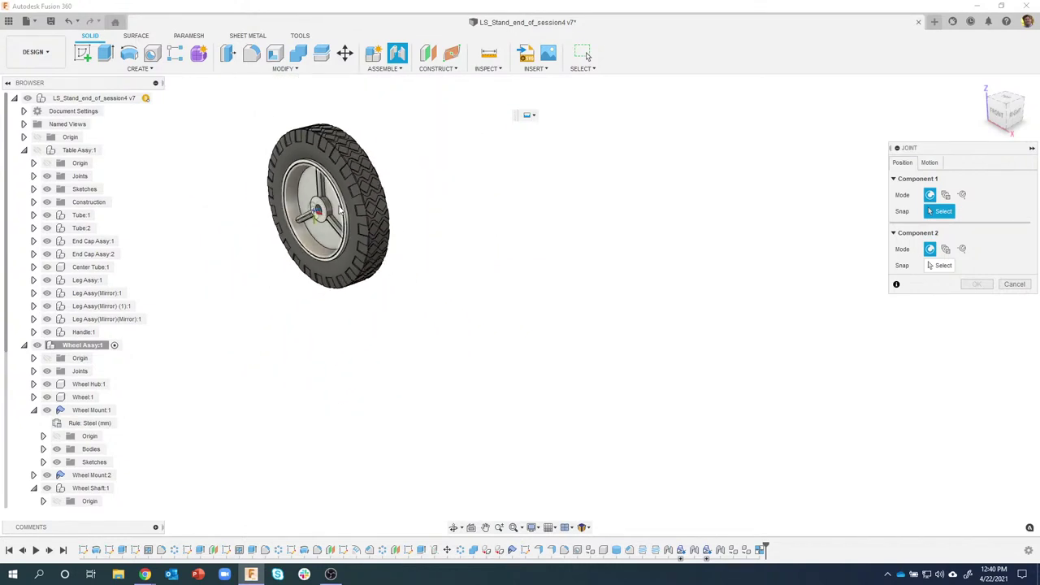
{"action": "scroll", "coordinate": [451, 276], "scroll_direction": "down", "scroll_amount": 3}
{"action": "middle_click_drag", "start_coordinate": [534, 317], "coordinate": [473, 287], "text": "shift"}
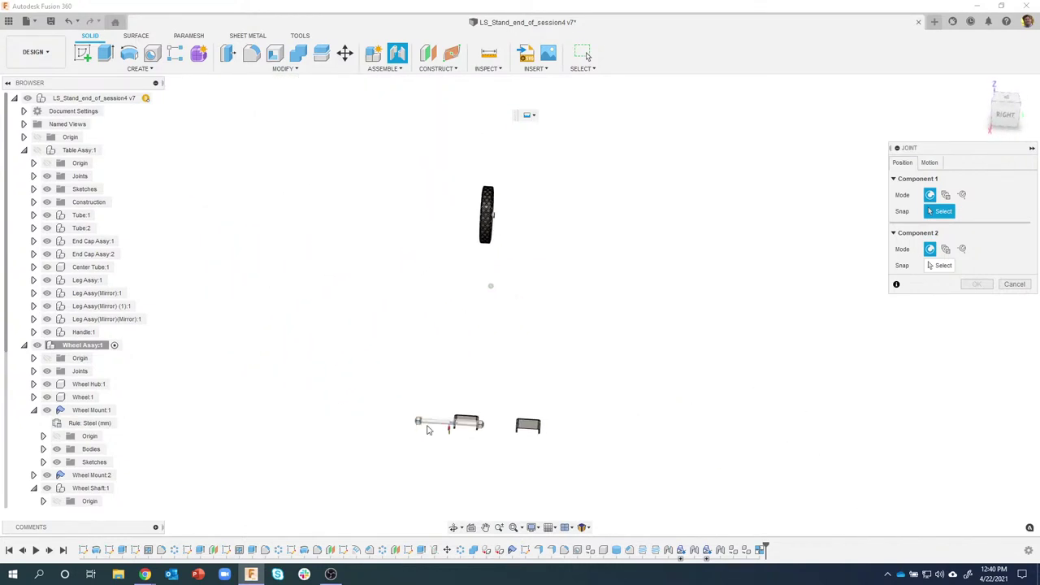
{"action": "scroll", "coordinate": [428, 430], "scroll_direction": "up", "scroll_amount": 3}
{"action": "scroll", "coordinate": [429, 431], "scroll_direction": "up", "scroll_amount": 5}
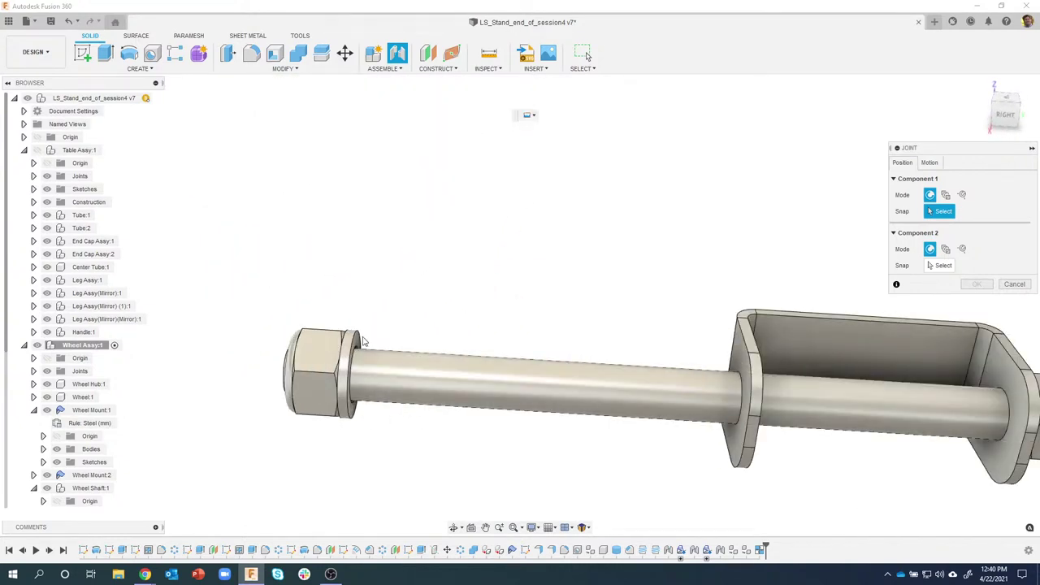
{"action": "scroll", "coordinate": [357, 337], "scroll_direction": "down", "scroll_amount": 6}
{"action": "middle_click_drag", "start_coordinate": [372, 330], "coordinate": [258, 170], "text": "shift"}
{"action": "scroll", "coordinate": [268, 171], "scroll_direction": "up", "scroll_amount": 5}
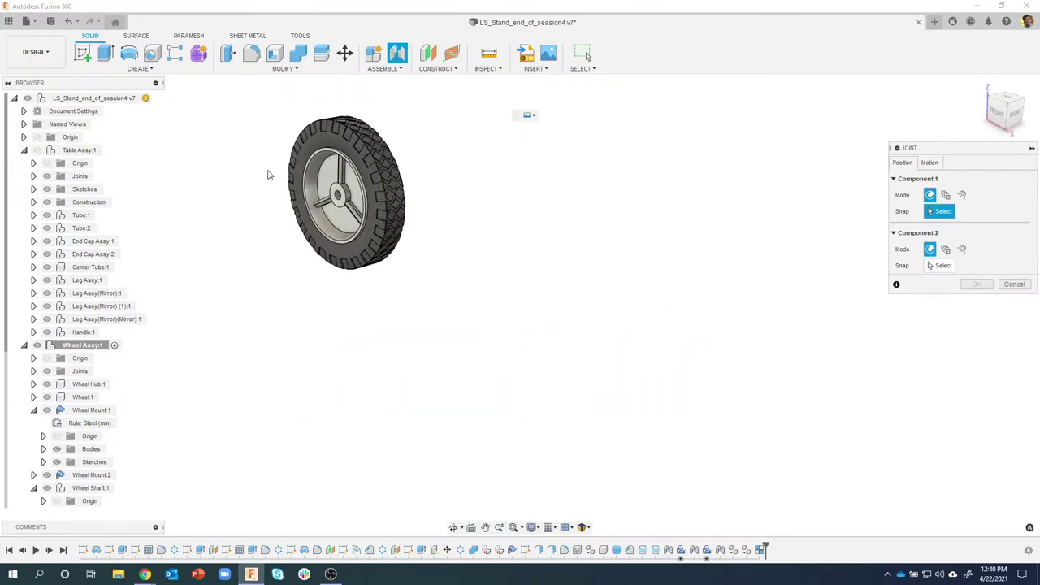
{"action": "scroll", "coordinate": [332, 181], "scroll_direction": "up", "scroll_amount": 3}
{"action": "scroll", "coordinate": [340, 213], "scroll_direction": "up", "scroll_amount": 3}
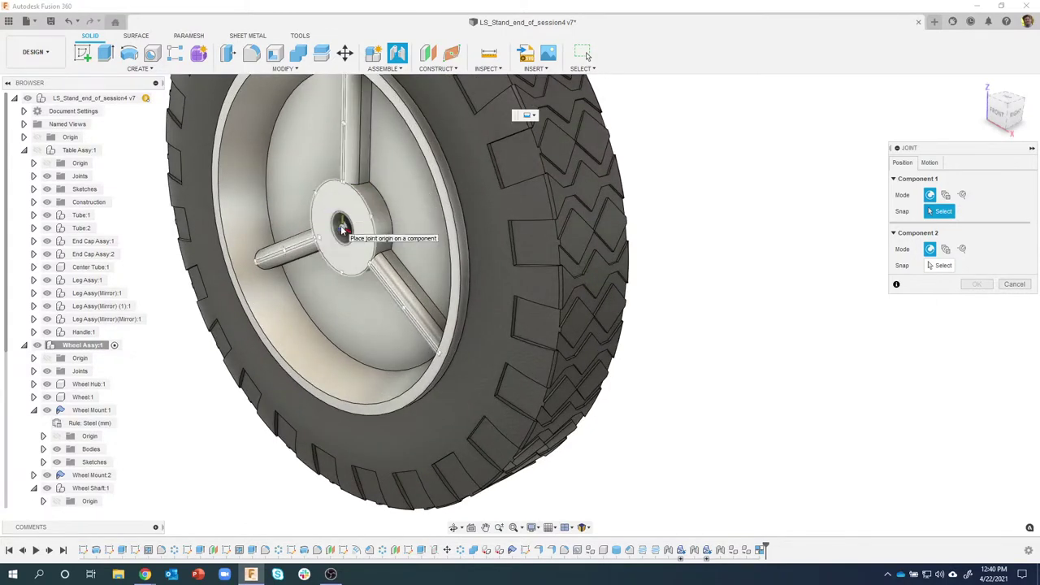
{"action": "left_click", "coordinate": [344, 234]}
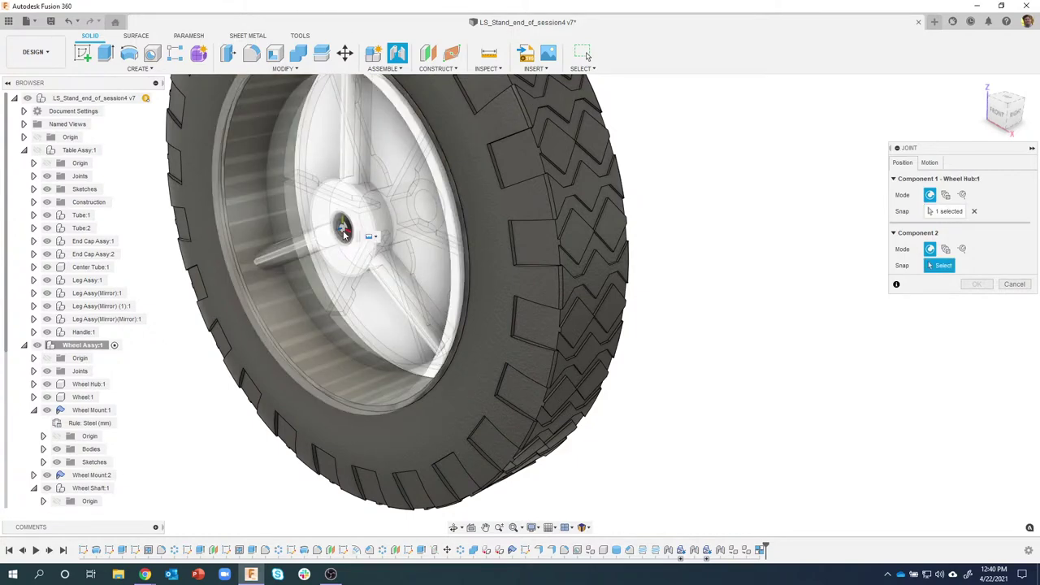
Step: Snap the hub's joint to the center of washer 98689A118:2's inner face, keeping a 180-degree angle and zero offsets
{"action": "scroll", "coordinate": [358, 294], "scroll_direction": "down", "scroll_amount": 5}
{"action": "scroll", "coordinate": [486, 328], "scroll_direction": "down", "scroll_amount": 8}
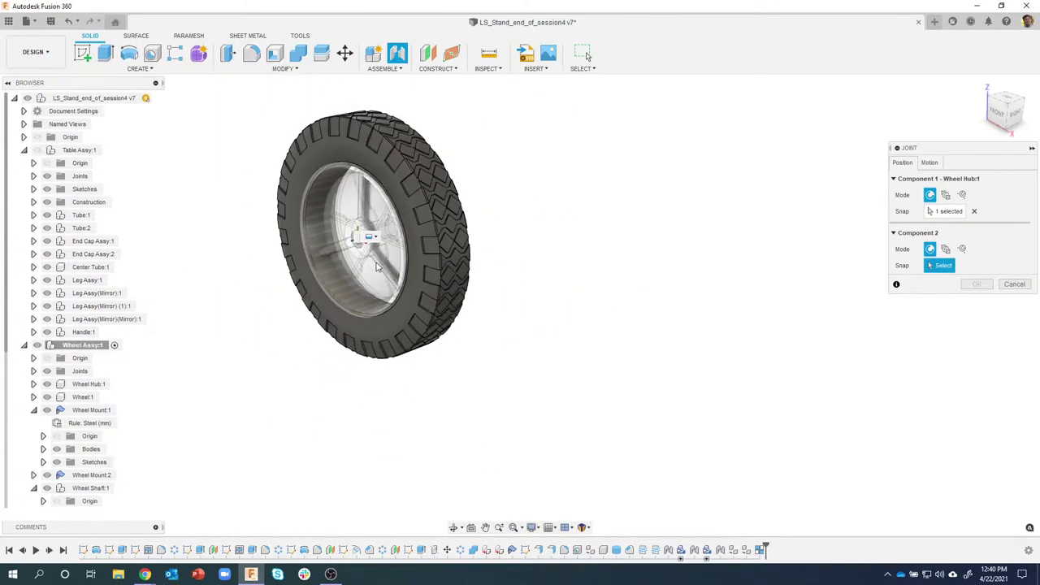
{"action": "middle_click_drag", "start_coordinate": [513, 330], "coordinate": [262, 339], "text": "shift"}
{"action": "scroll", "coordinate": [262, 339], "scroll_direction": "up", "scroll_amount": 10}
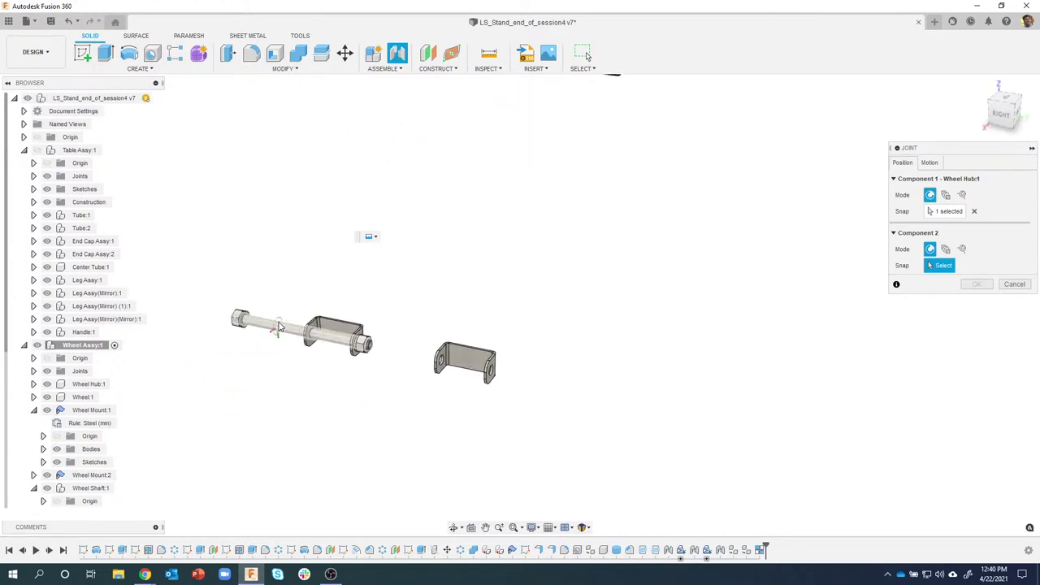
{"action": "scroll", "coordinate": [262, 317], "scroll_direction": "down", "scroll_amount": 5}
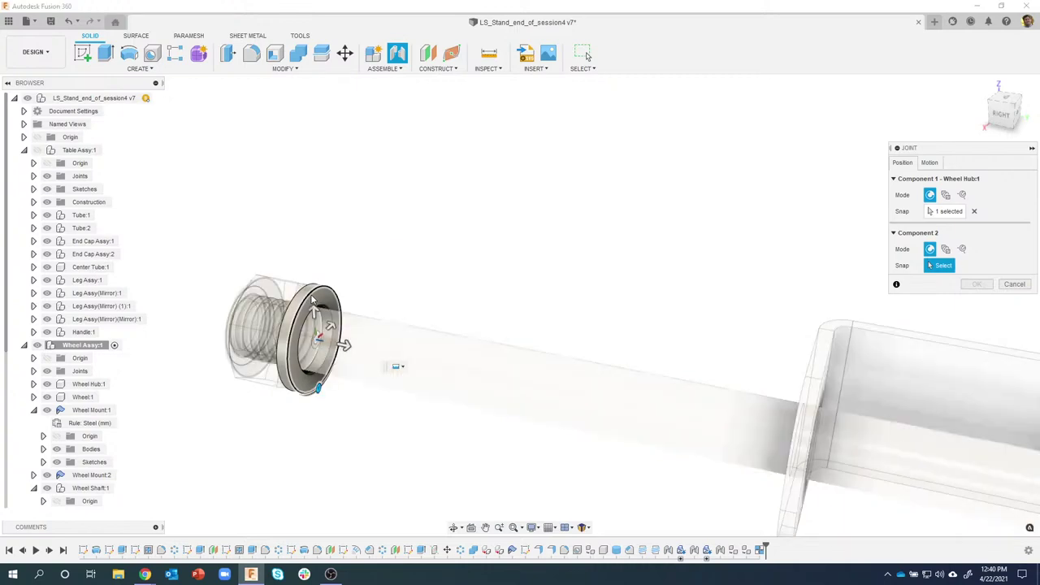
{"action": "left_click", "coordinate": [317, 337]}
{"action": "scroll", "coordinate": [415, 323], "scroll_direction": "down", "scroll_amount": 8}
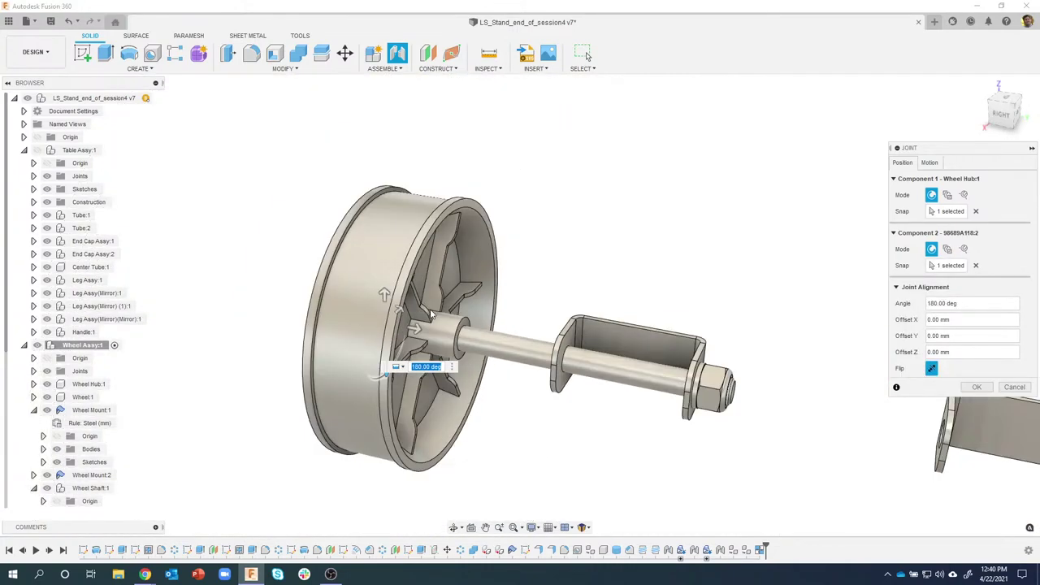
{"action": "middle_click_drag", "start_coordinate": [451, 296], "coordinate": [418, 263], "text": "shift"}
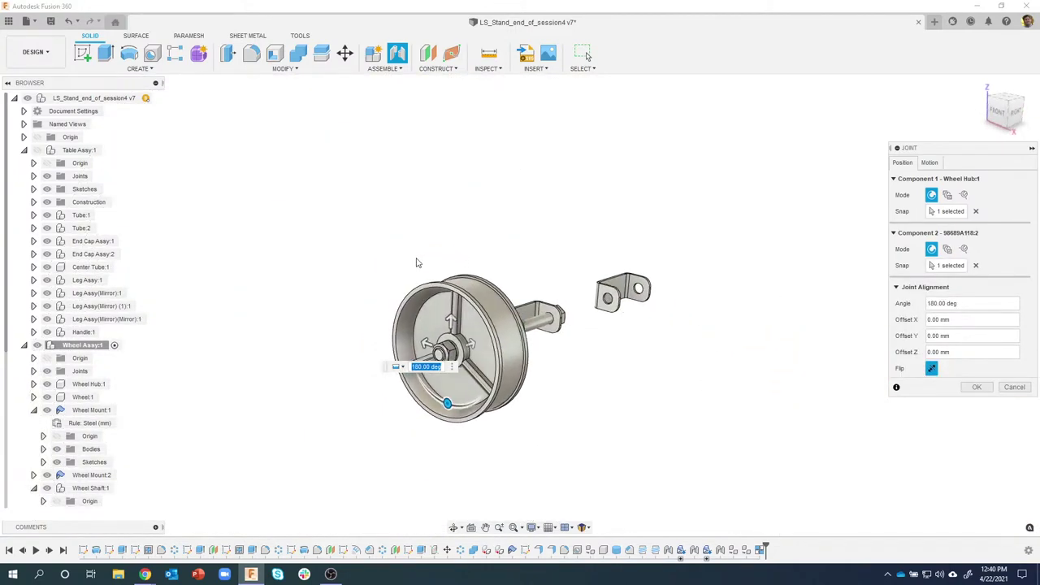
{"action": "scroll", "coordinate": [379, 251], "scroll_direction": "down", "scroll_amount": 3}
{"action": "middle_click_drag", "start_coordinate": [313, 191], "coordinate": [440, 325], "text": "shift"}
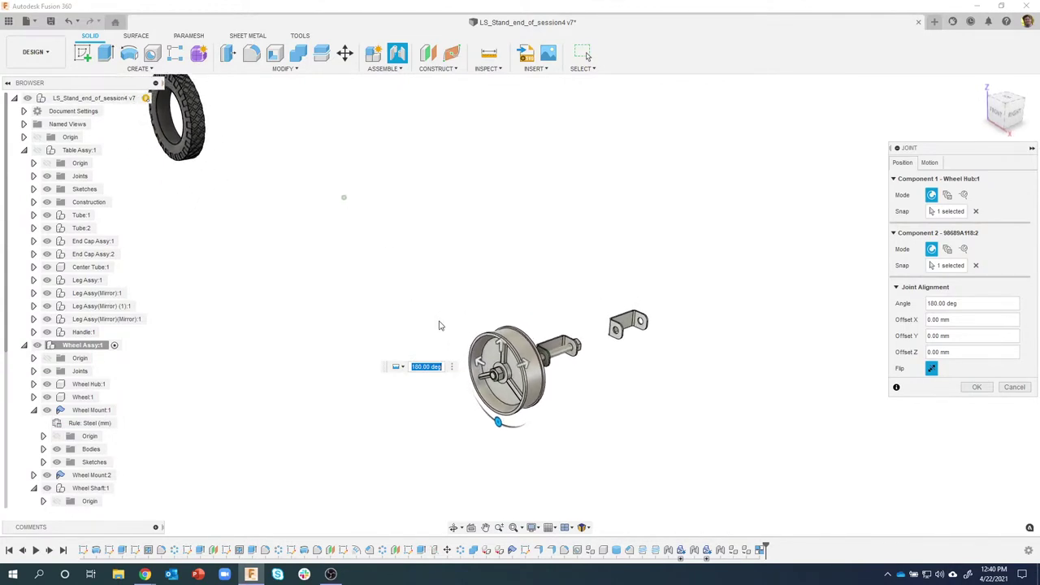
{"action": "scroll", "coordinate": [486, 334], "scroll_direction": "up", "scroll_amount": 3}
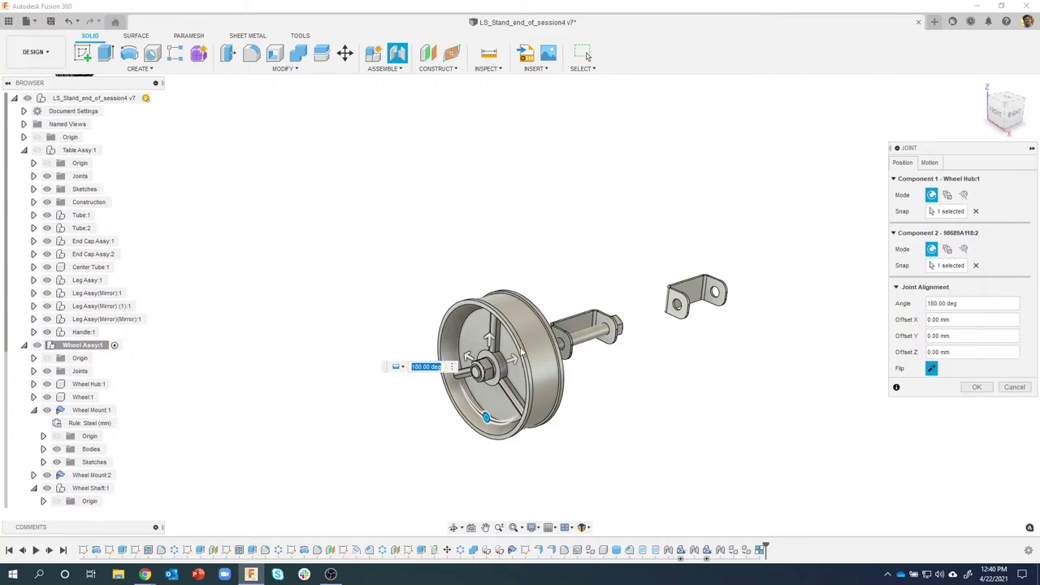
Step: Set the hub joint's motion to Revolute about the Z axis and create the joint
{"action": "left_click", "coordinate": [929, 163]}
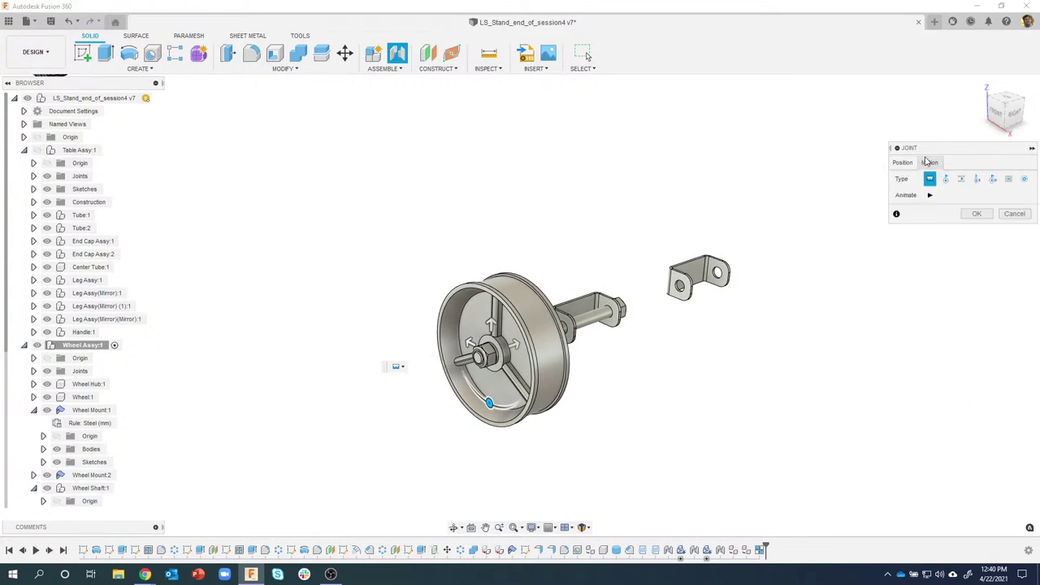
{"action": "left_click", "coordinate": [945, 179]}
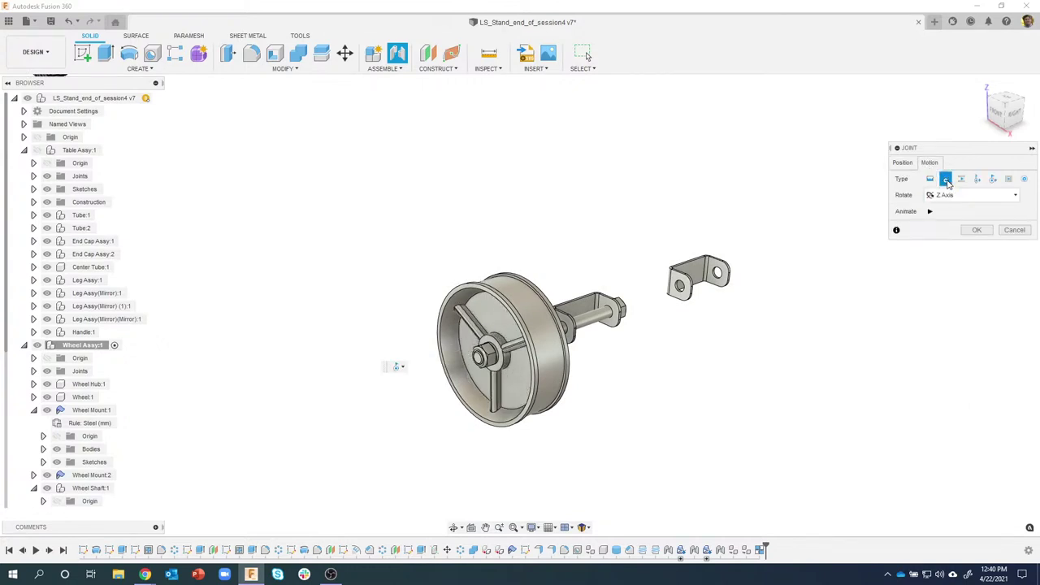
{"action": "scroll", "coordinate": [448, 395], "scroll_direction": "down", "scroll_amount": 3}
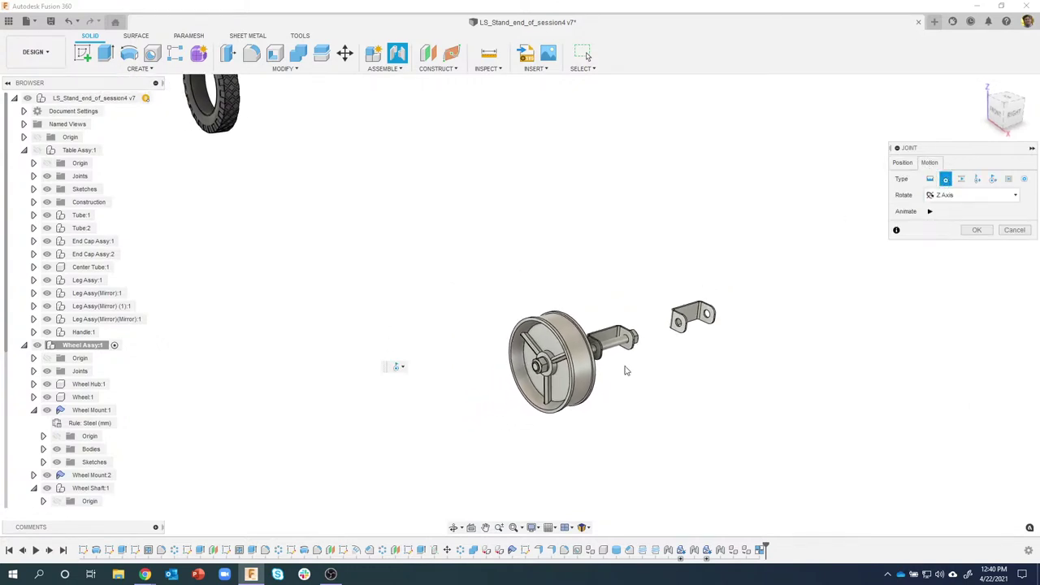
{"action": "left_click", "coordinate": [974, 230]}
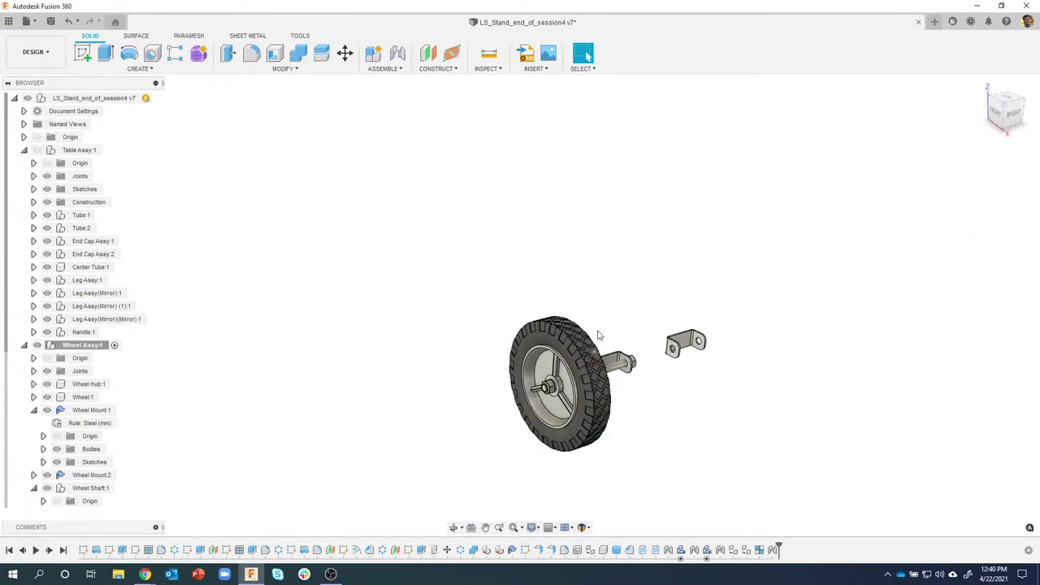
Step: Examine how the wheel, hub, washer and locknut sit on the shaft relative to the wheel mounts
{"action": "scroll", "coordinate": [599, 334], "scroll_direction": "up", "scroll_amount": 2}
{"action": "middle_click_drag", "start_coordinate": [573, 363], "coordinate": [529, 347], "text": "shift"}
{"action": "scroll", "coordinate": [575, 305], "scroll_direction": "up", "scroll_amount": 3}
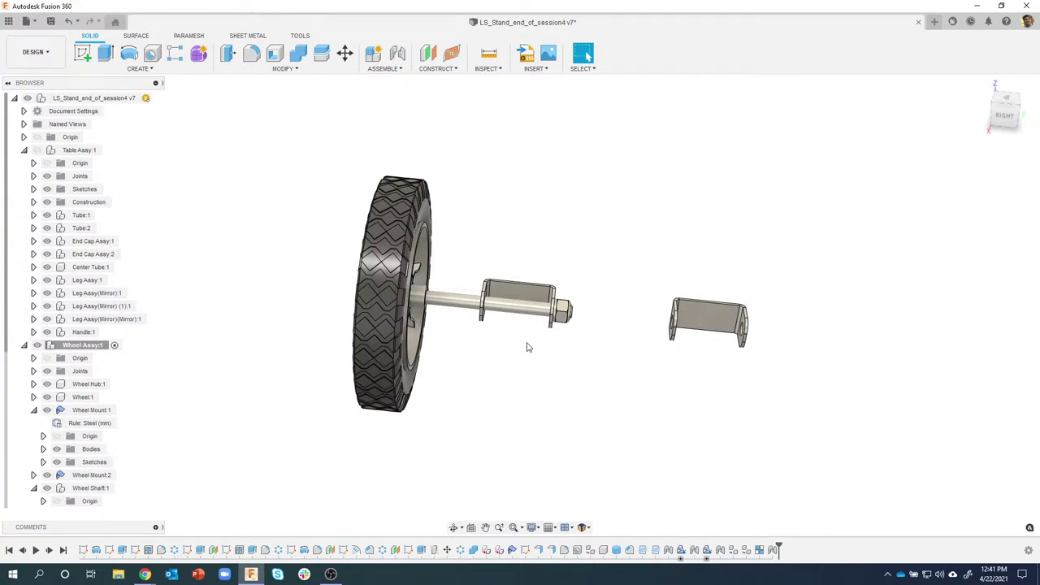
{"action": "middle_click_drag", "start_coordinate": [526, 347], "coordinate": [446, 314], "text": "shift"}
{"action": "scroll", "coordinate": [446, 314], "scroll_direction": "up", "scroll_amount": 2}
{"action": "scroll", "coordinate": [408, 302], "scroll_direction": "up", "scroll_amount": 5}
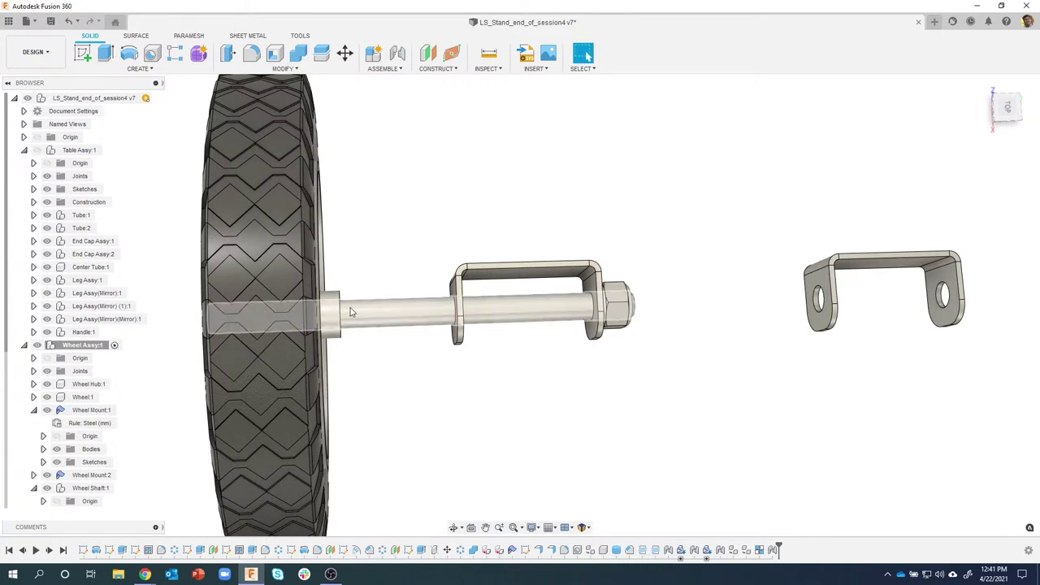
{"action": "middle_click_drag", "start_coordinate": [353, 298], "coordinate": [273, 312], "text": "shift"}
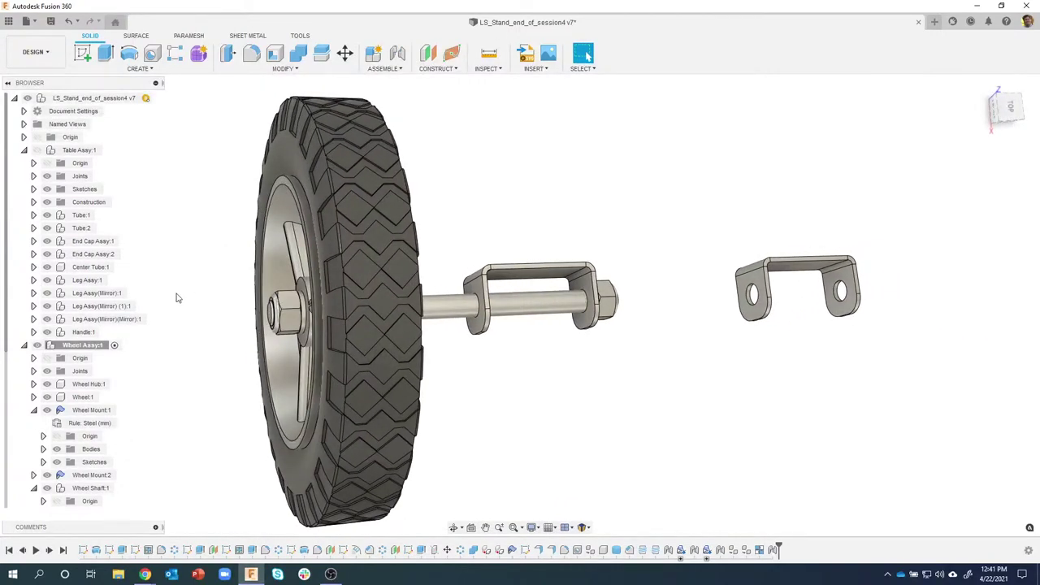
{"action": "middle_click_drag", "start_coordinate": [409, 300], "coordinate": [341, 299], "text": "shift"}
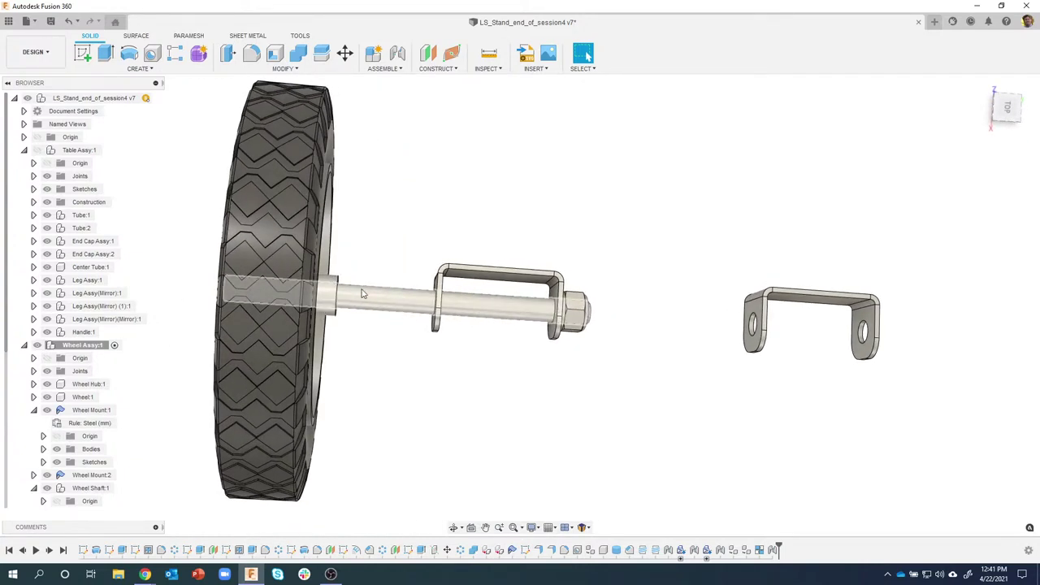
{"action": "middle_click_drag", "start_coordinate": [363, 295], "coordinate": [308, 322], "text": "shift"}
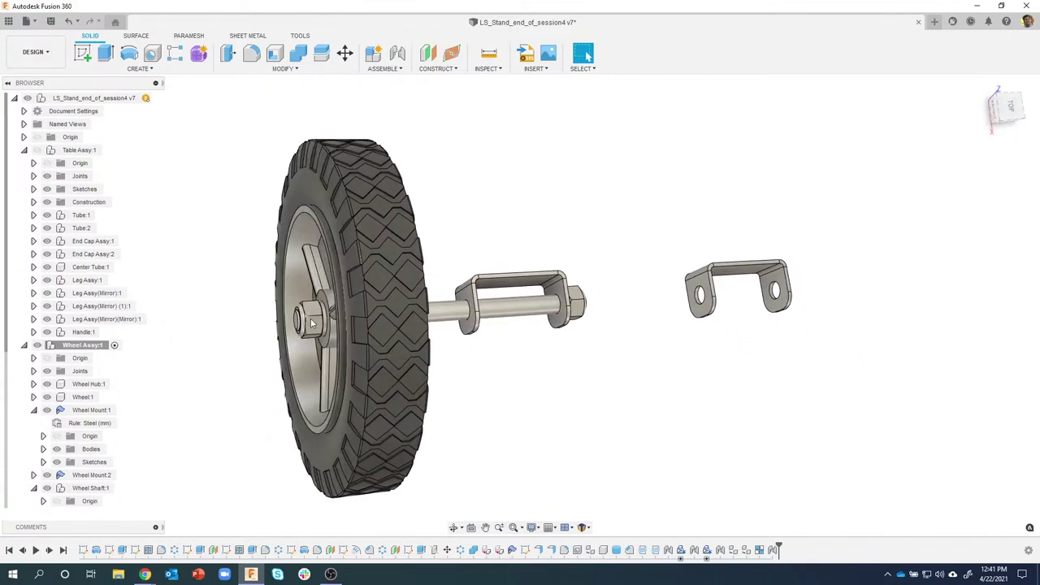
{"action": "middle_click_drag", "start_coordinate": [450, 353], "coordinate": [421, 375], "text": "shift"}
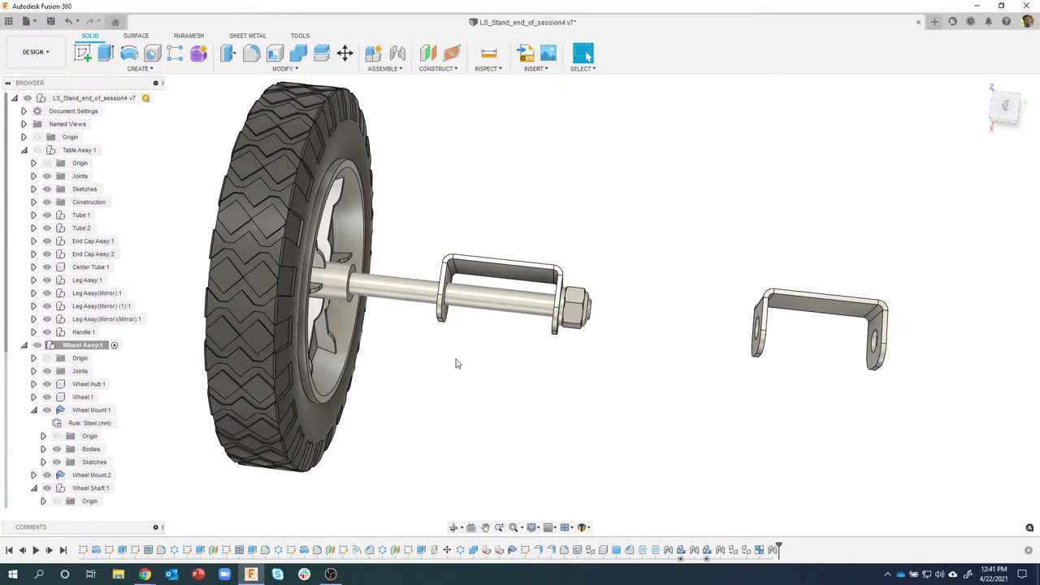
Step: Collapse Wheel Mount:1 in the component tree and activate the Wheel Shaft:1 component for editing
{"action": "scroll", "coordinate": [421, 350], "scroll_direction": "up", "scroll_amount": 3}
{"action": "scroll", "coordinate": [422, 348], "scroll_direction": "up", "scroll_amount": 2}
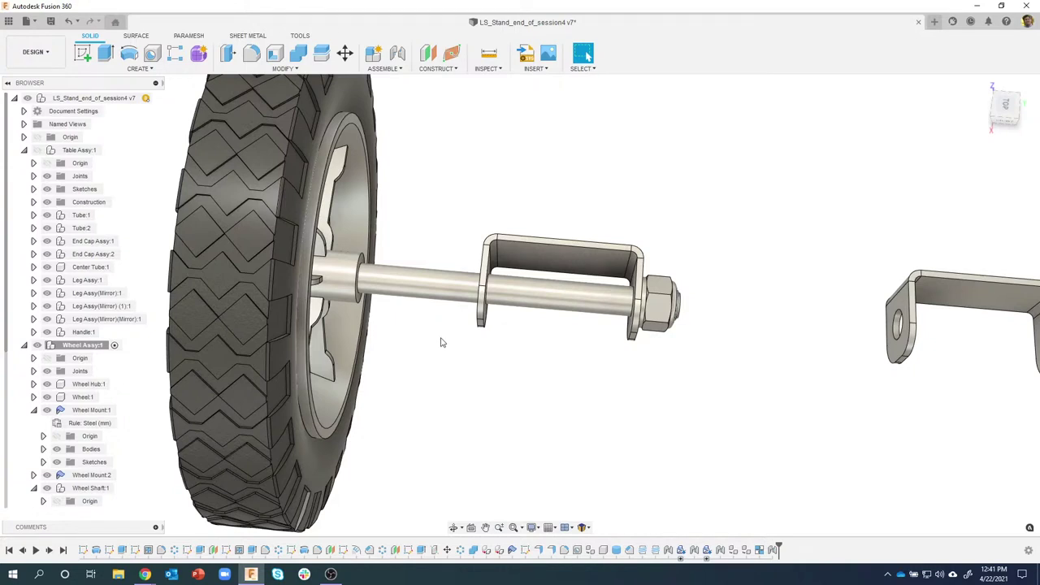
{"action": "scroll", "coordinate": [445, 333], "scroll_direction": "down", "scroll_amount": 5}
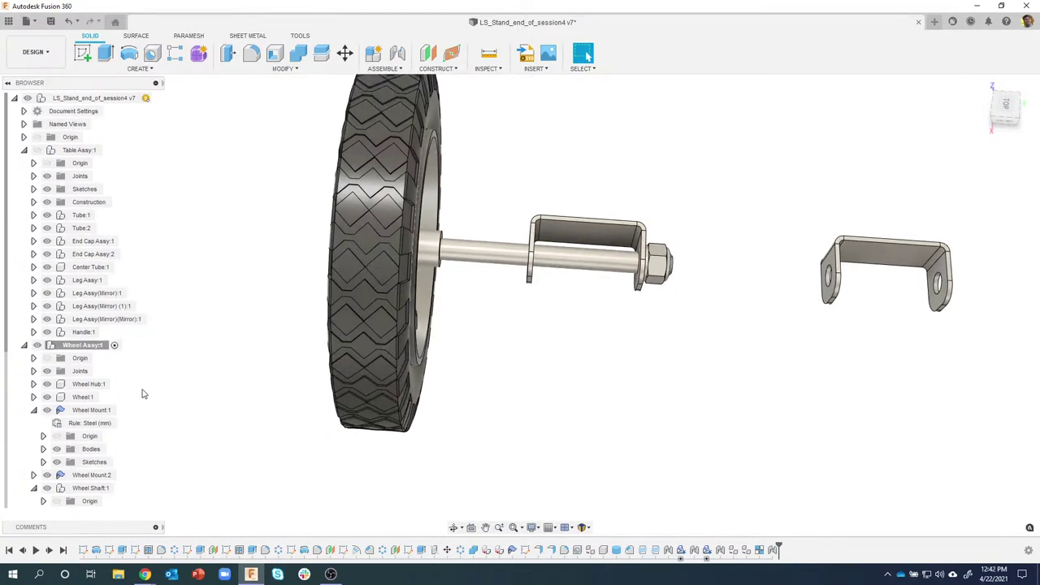
{"action": "left_click", "coordinate": [33, 410]}
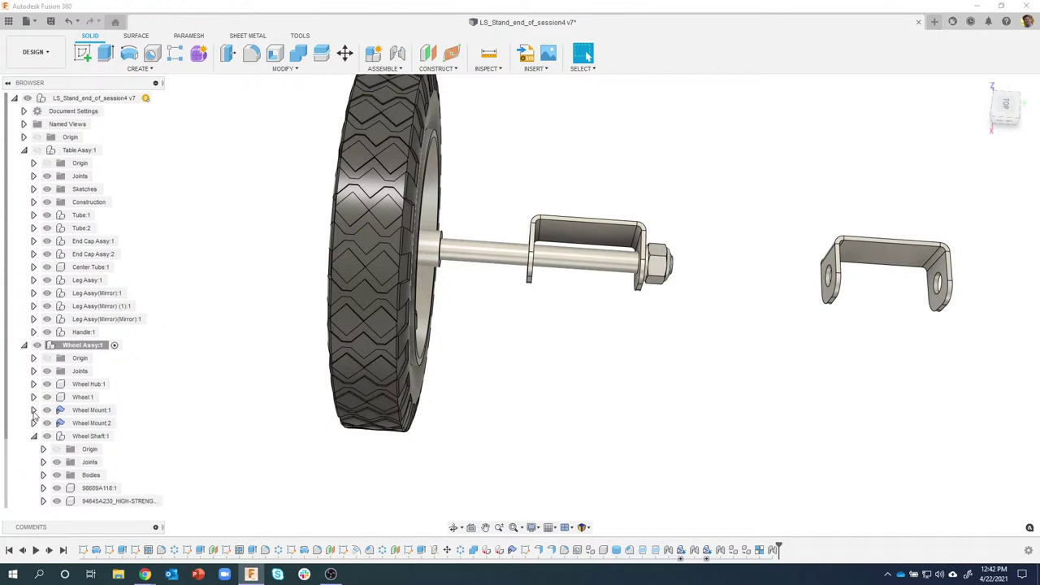
{"action": "left_click", "coordinate": [124, 437]}
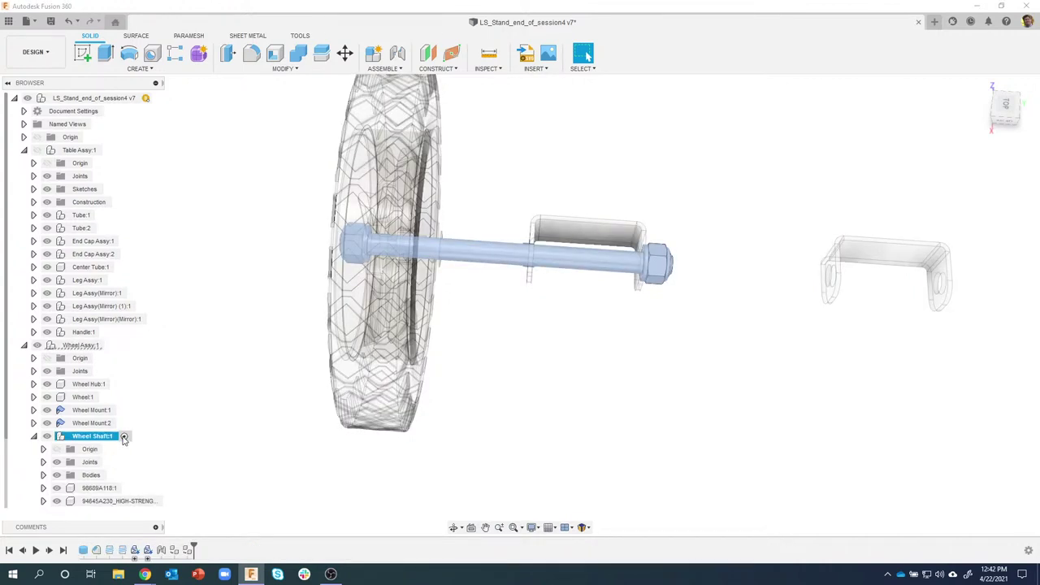
{"action": "left_click", "coordinate": [495, 197]}
{"action": "mouse_move", "coordinate": [486, 272]}
{"action": "middle_mouse_down", "text": "shift"}
{"action": "mouse_move", "coordinate": [493, 290]}
{"action": "mouse_move", "coordinate": [480, 260]}
{"action": "middle_mouse_up", "text": "shift"}
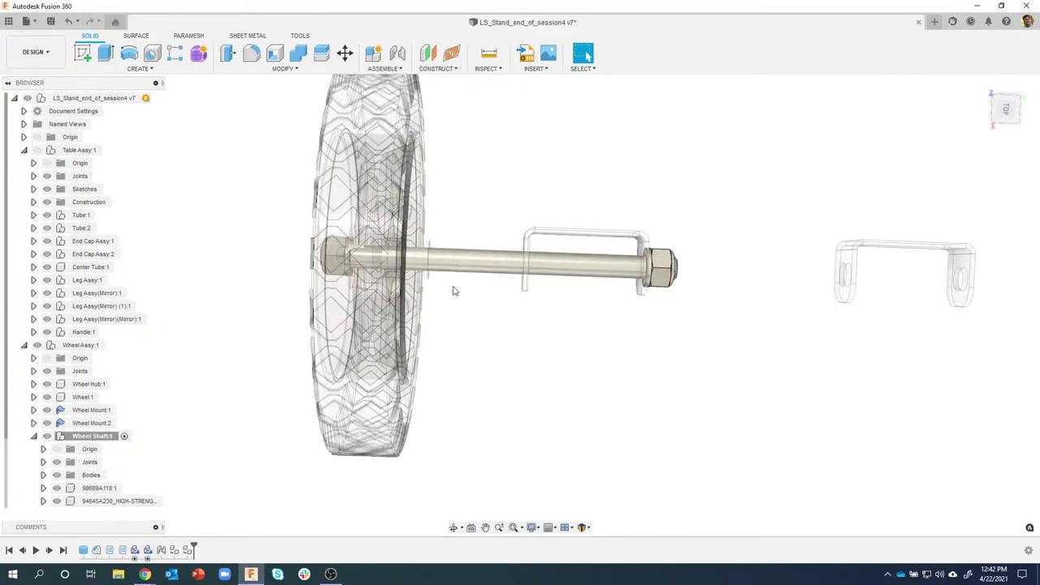
{"action": "middle_click_drag", "start_coordinate": [457, 281], "coordinate": [456, 238], "text": "shift"}
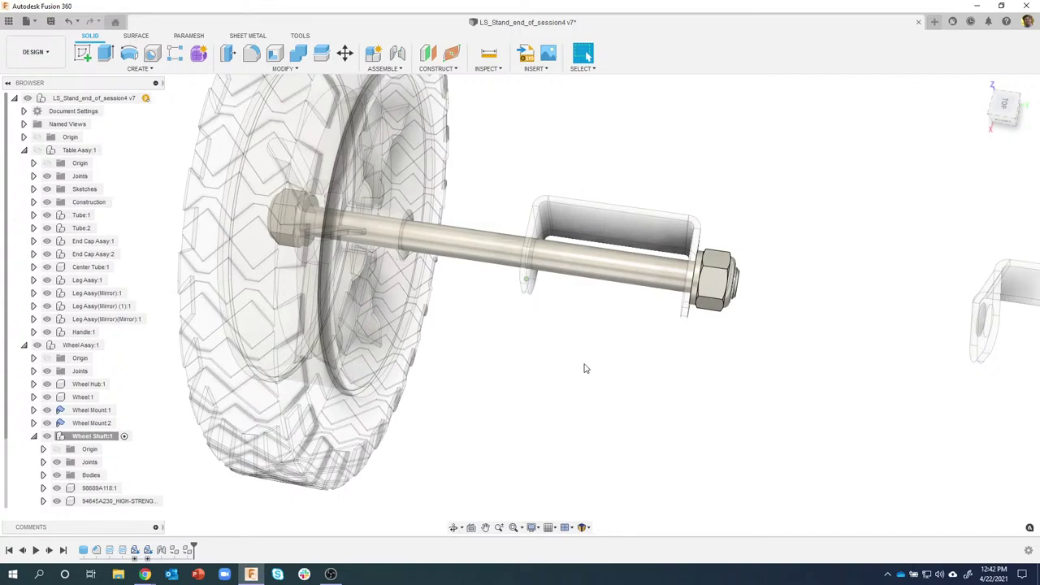
{"action": "middle_click_drag", "start_coordinate": [583, 368], "coordinate": [541, 236], "text": "shift"}
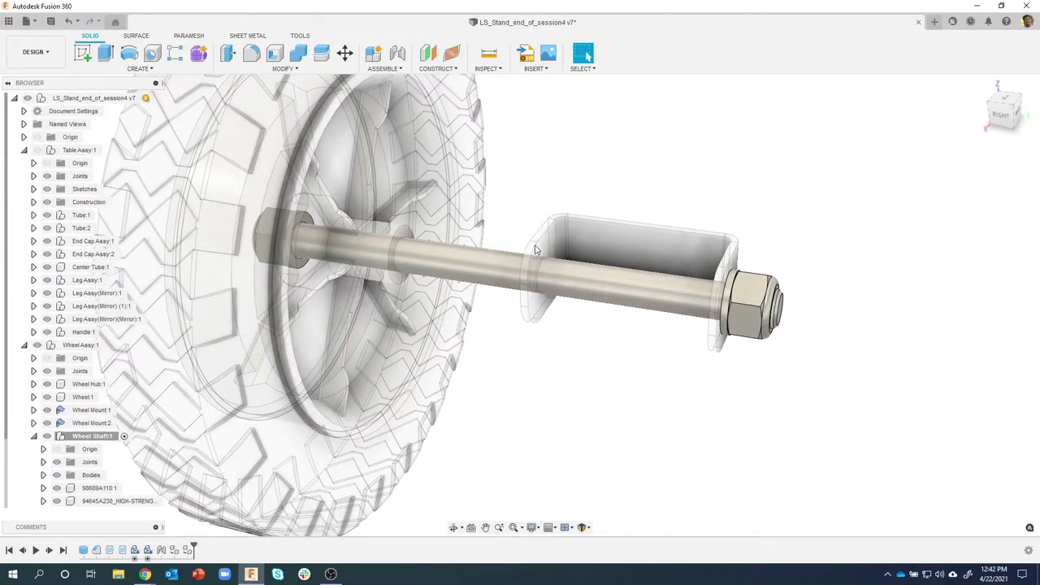
{"action": "mouse_move", "coordinate": [538, 344]}
{"action": "middle_mouse_down", "text": "shift"}
{"action": "mouse_move", "coordinate": [527, 345]}
{"action": "mouse_move", "coordinate": [555, 357]}
{"action": "middle_mouse_up", "text": "shift"}
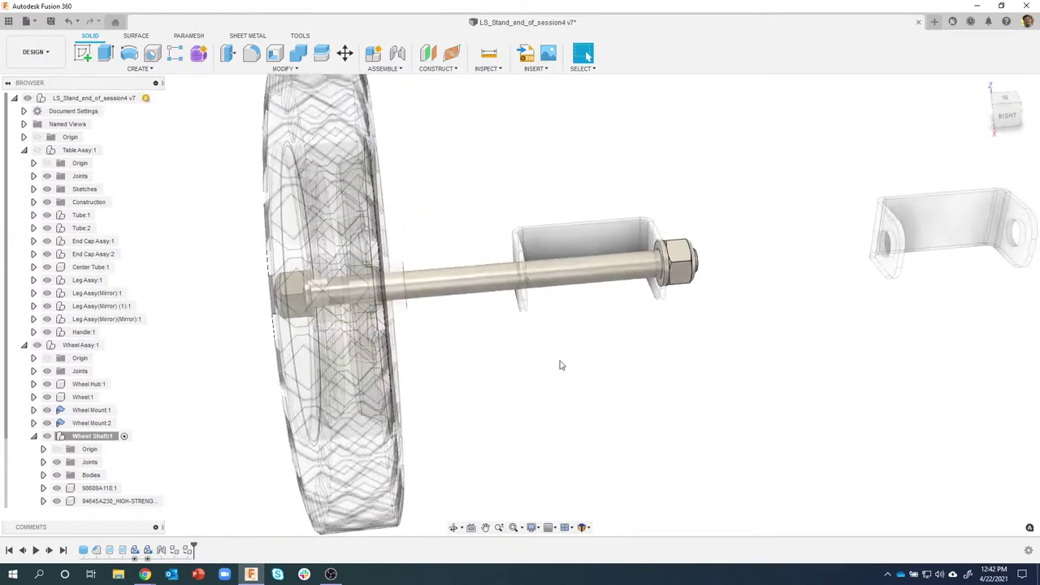
{"action": "middle_click_drag", "start_coordinate": [556, 365], "coordinate": [465, 95], "text": "shift"}
{"action": "left_click", "coordinate": [442, 69]}
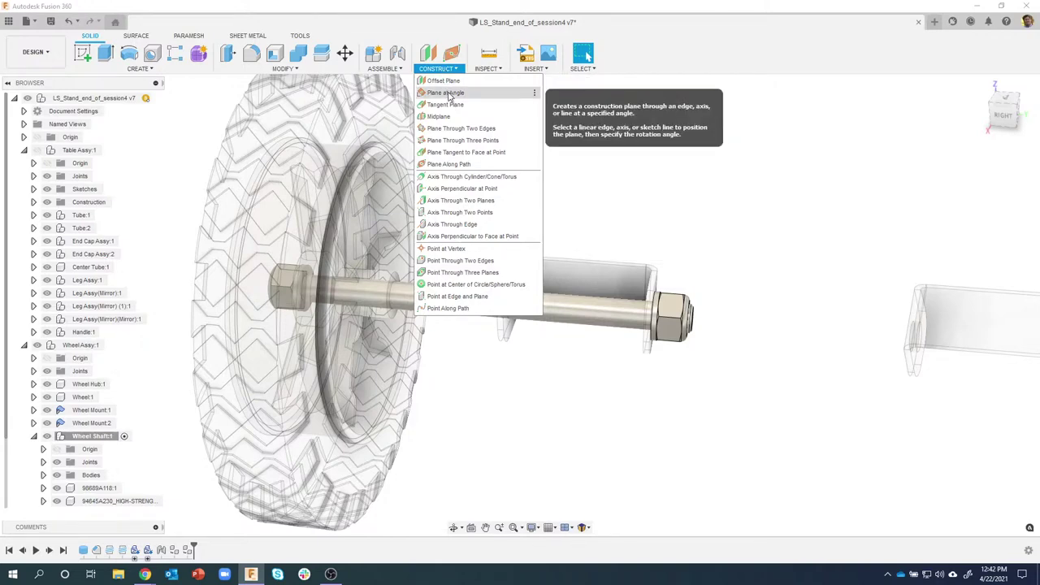
{"action": "left_click", "coordinate": [448, 95]}
{"action": "middle_click_drag", "start_coordinate": [449, 105], "coordinate": [486, 181], "text": "shift"}
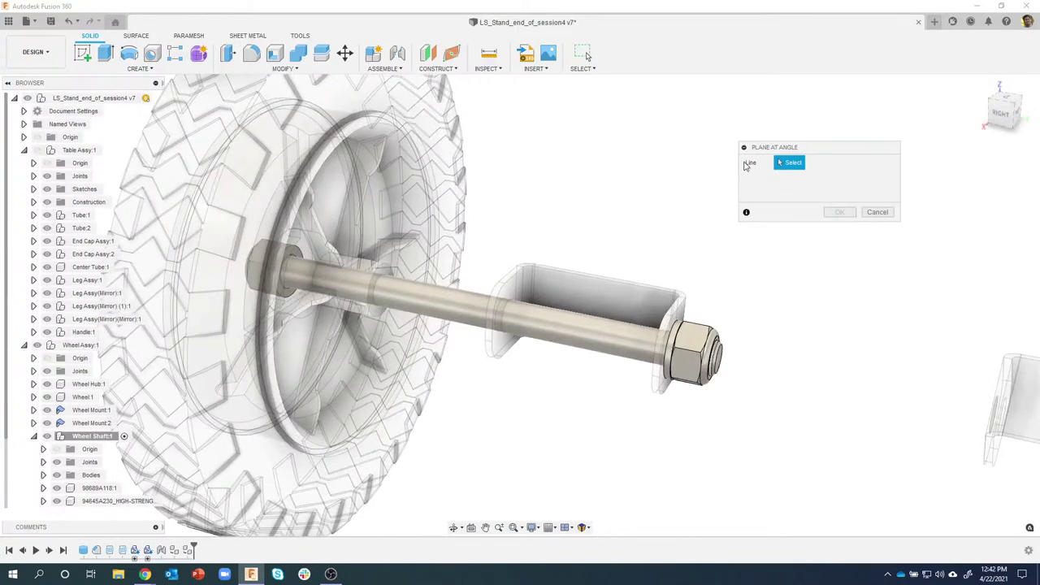
{"action": "middle_click_drag", "start_coordinate": [746, 165], "coordinate": [691, 201], "text": "shift"}
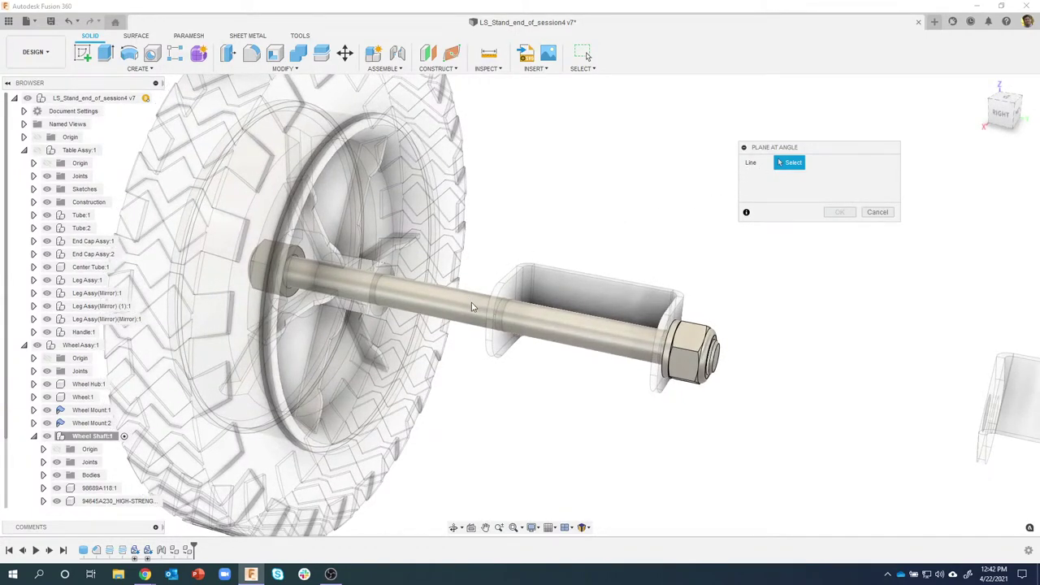
{"action": "middle_click_drag", "start_coordinate": [471, 305], "coordinate": [505, 293], "text": "shift"}
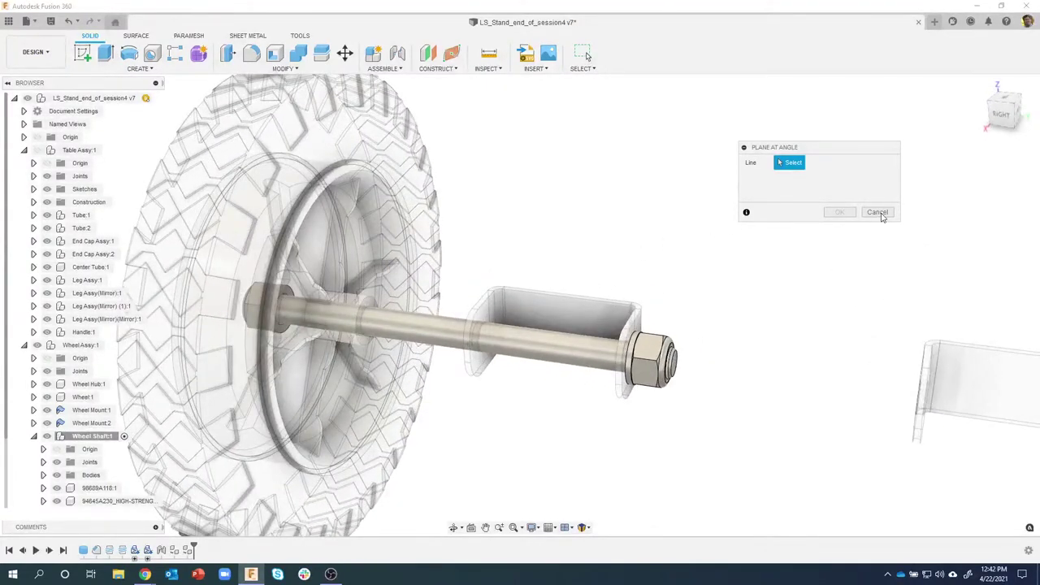
{"action": "left_click", "coordinate": [878, 213]}
Step: Create a construction axis through the cylindrical face of the wheel shaft
{"action": "left_click", "coordinate": [439, 69]}
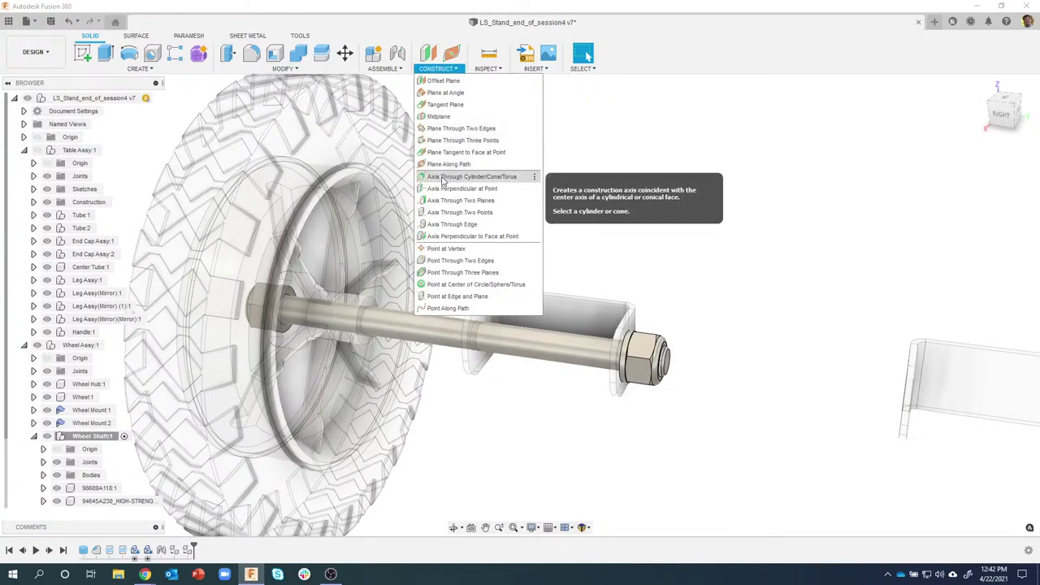
{"action": "left_click", "coordinate": [482, 179]}
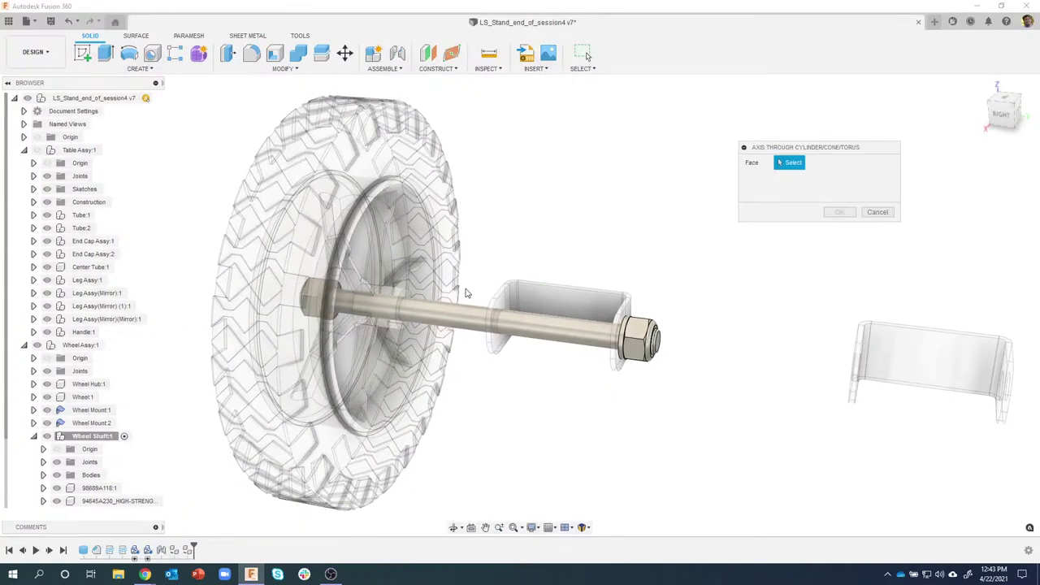
{"action": "left_click", "coordinate": [467, 314]}
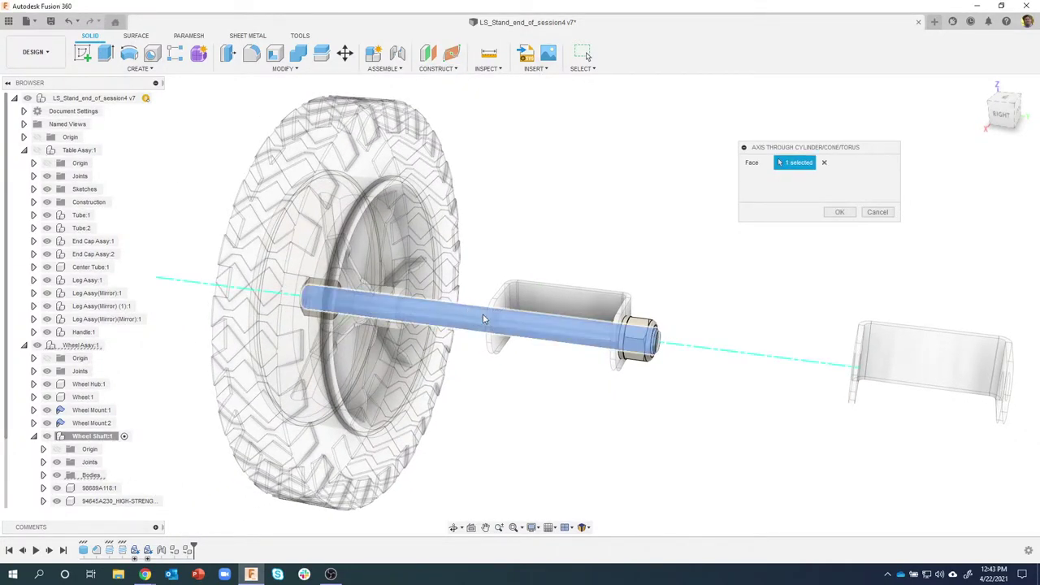
{"action": "middle_click_drag", "start_coordinate": [674, 330], "coordinate": [341, 379], "text": "shift"}
{"action": "scroll", "coordinate": [342, 379], "scroll_direction": "up", "scroll_amount": 3}
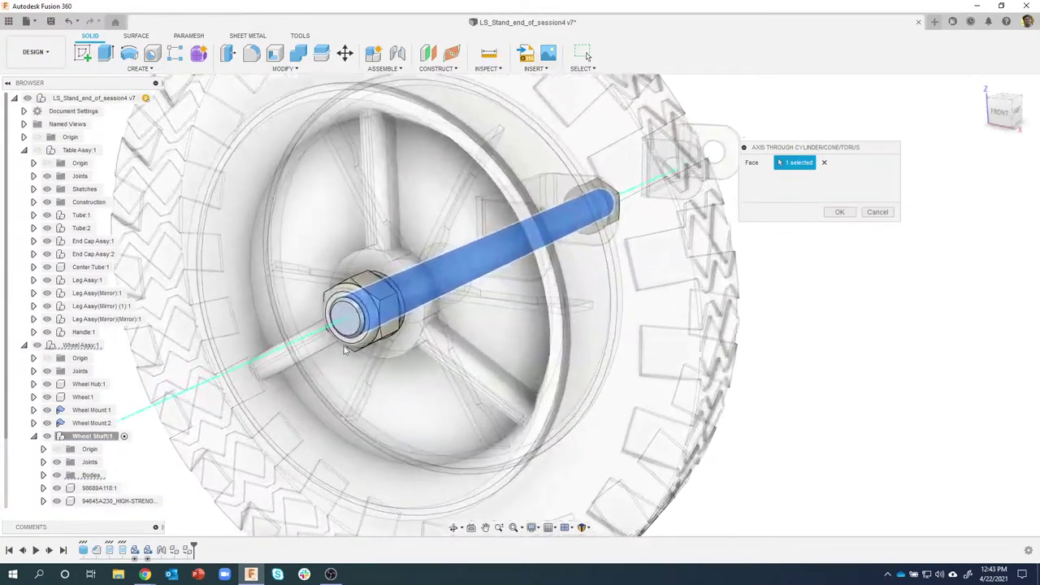
{"action": "scroll", "coordinate": [329, 316], "scroll_direction": "down", "scroll_amount": 5}
{"action": "middle_click_drag", "start_coordinate": [366, 325], "coordinate": [723, 309], "text": "shift"}
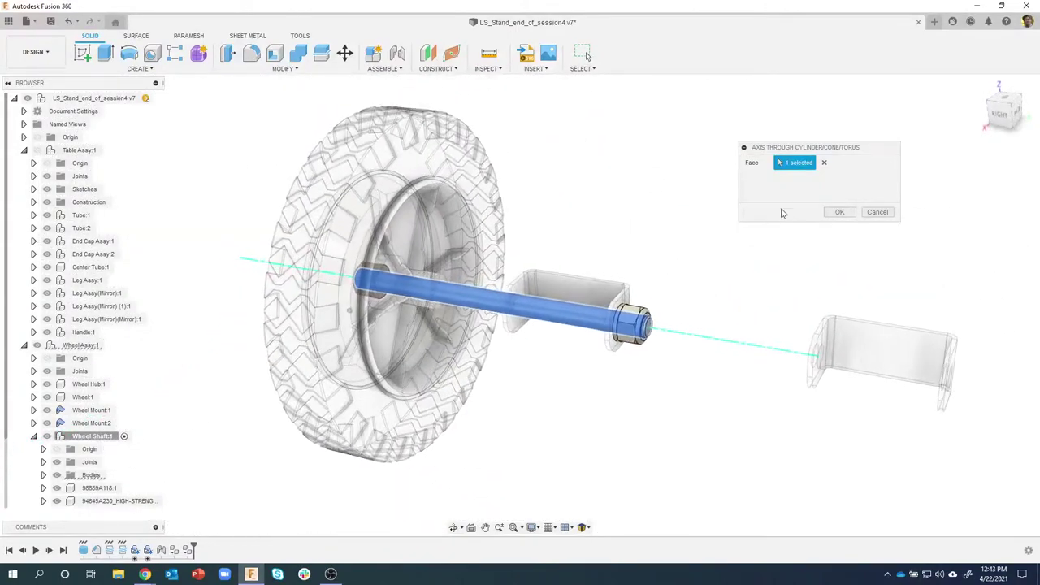
{"action": "left_click", "coordinate": [836, 212]}
{"action": "middle_click_drag", "start_coordinate": [806, 321], "coordinate": [729, 374], "text": "shift"}
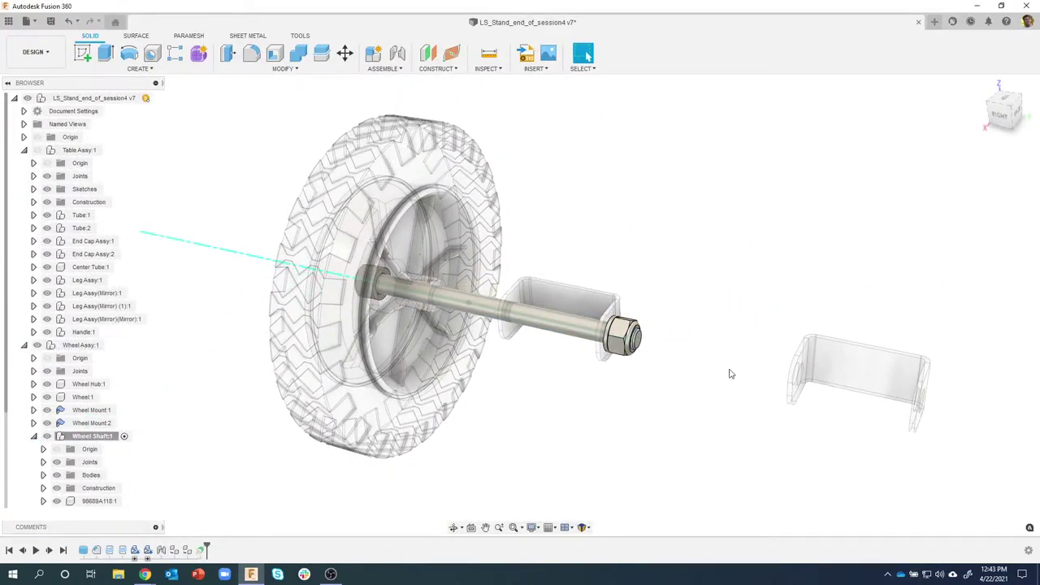
Step: Create a construction plane at an angle of 0 degrees through the wheel shaft's center axis
{"action": "scroll", "coordinate": [729, 358], "scroll_direction": "down", "scroll_amount": 1}
{"action": "middle_click_drag", "start_coordinate": [467, 309], "coordinate": [239, 258], "text": "shift"}
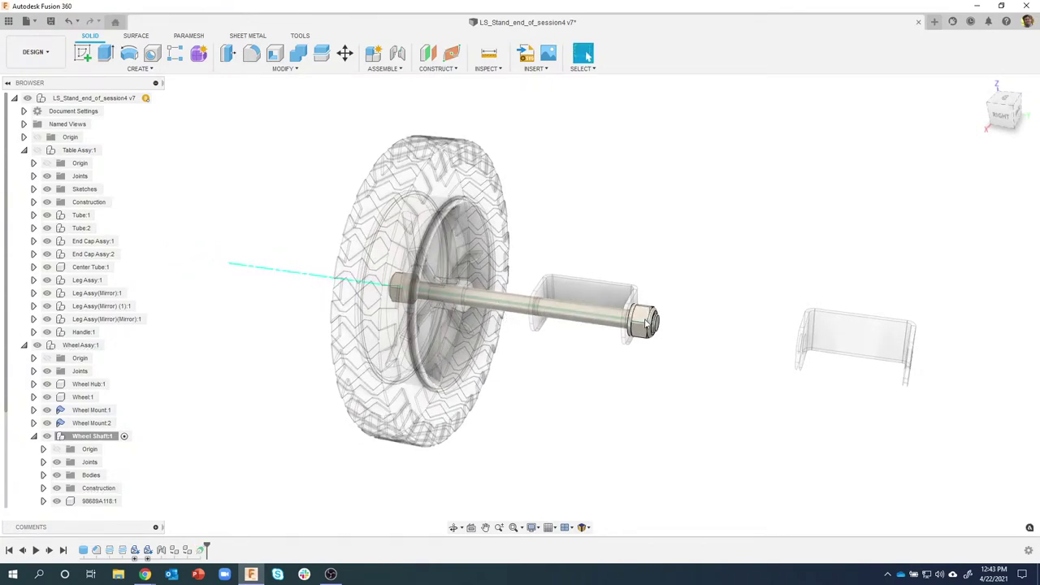
{"action": "middle_click_drag", "start_coordinate": [682, 351], "coordinate": [460, 73], "text": "shift"}
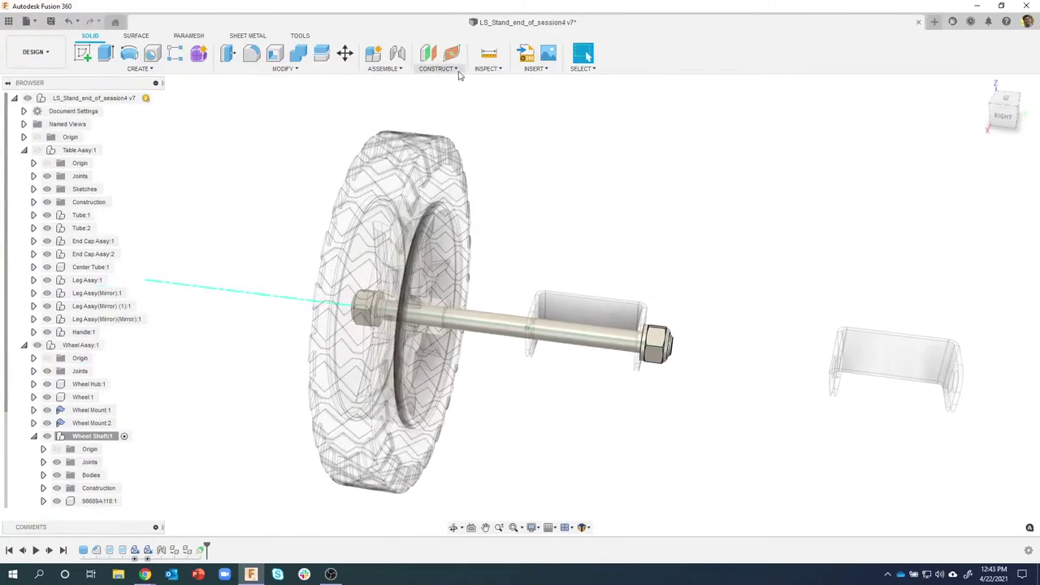
{"action": "left_click", "coordinate": [458, 72]}
{"action": "left_click", "coordinate": [446, 93]}
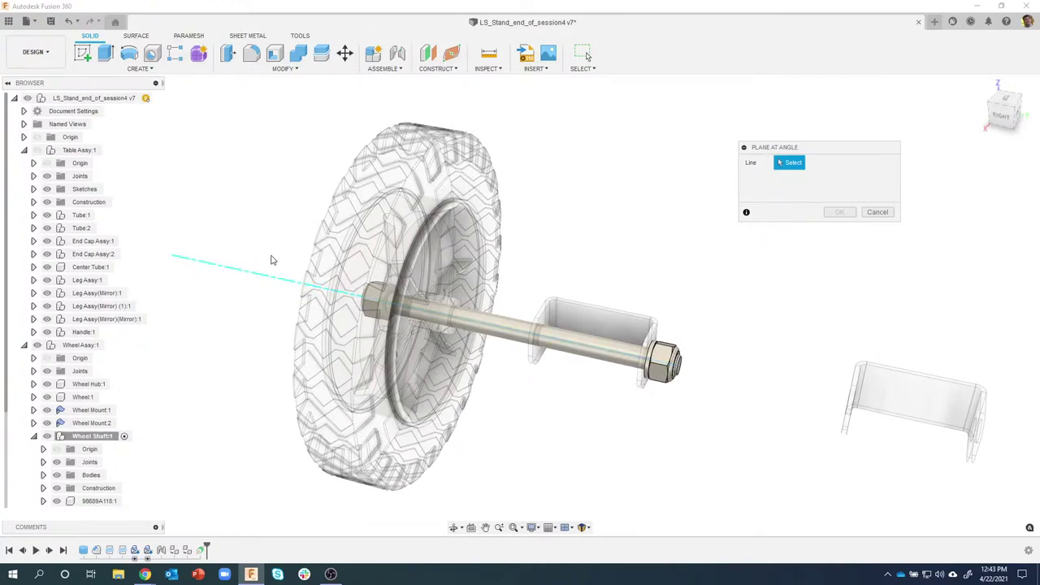
{"action": "left_click", "coordinate": [270, 277]}
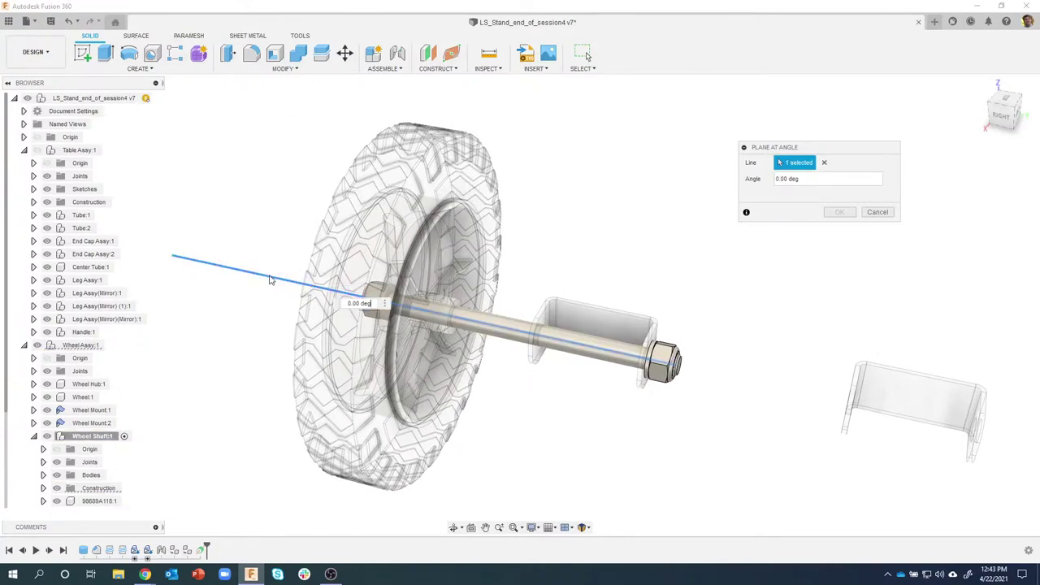
{"action": "middle_click_drag", "start_coordinate": [269, 277], "coordinate": [263, 184], "text": "shift"}
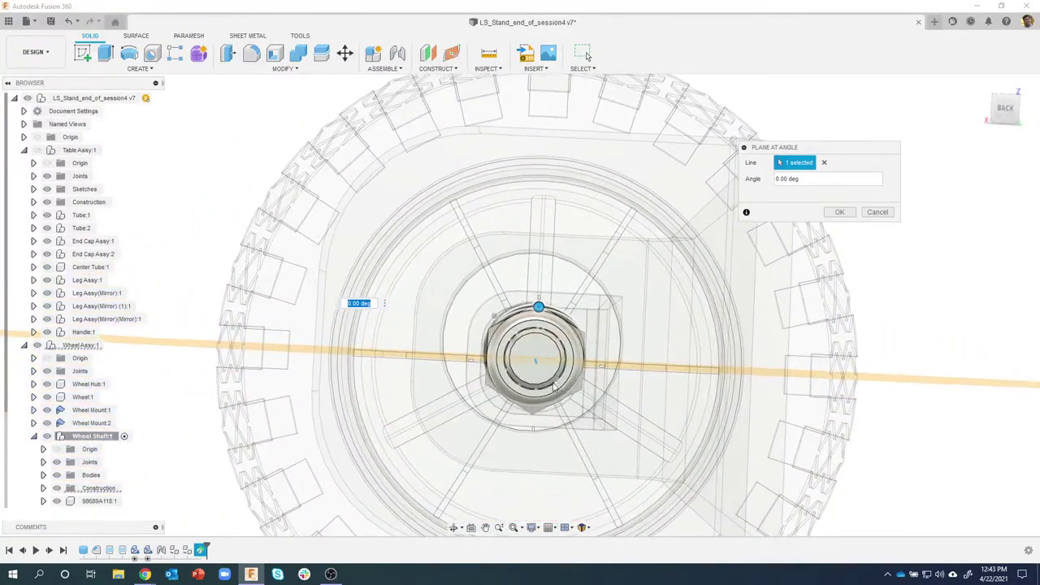
{"action": "middle_click_drag", "start_coordinate": [538, 367], "coordinate": [473, 288], "text": "shift"}
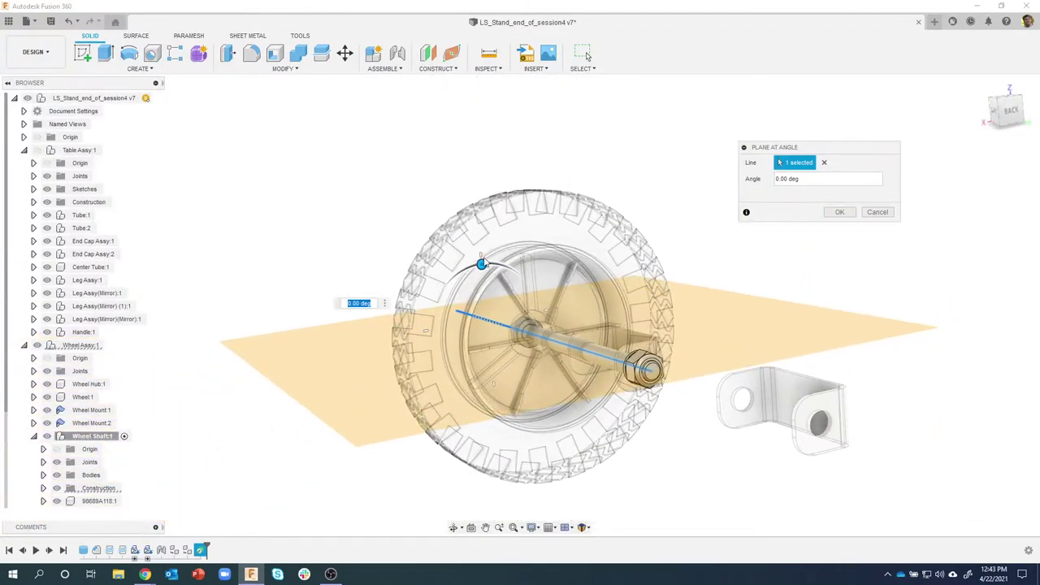
{"action": "mouse_move", "coordinate": [482, 264]}
{"action": "left_mouse_down"}
{"action": "mouse_move", "coordinate": [447, 277]}
{"action": "mouse_move", "coordinate": [433, 331]}
{"action": "mouse_move", "coordinate": [483, 262]}
{"action": "mouse_move", "coordinate": [444, 288]}
{"action": "mouse_move", "coordinate": [477, 314]}
{"action": "mouse_move", "coordinate": [481, 265]}
{"action": "left_mouse_up"}
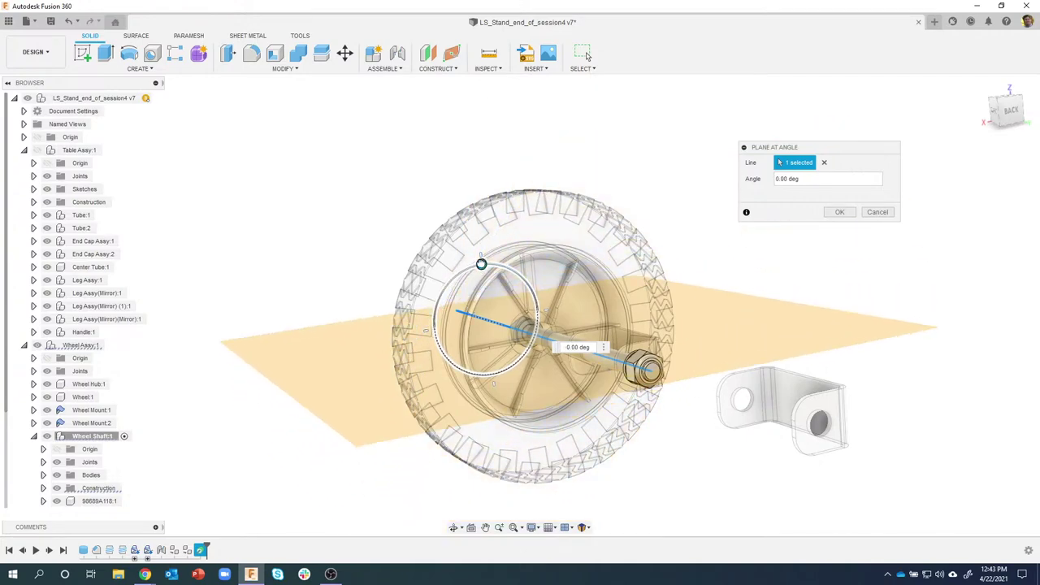
{"action": "middle_click_drag", "start_coordinate": [716, 268], "coordinate": [578, 313], "text": "shift"}
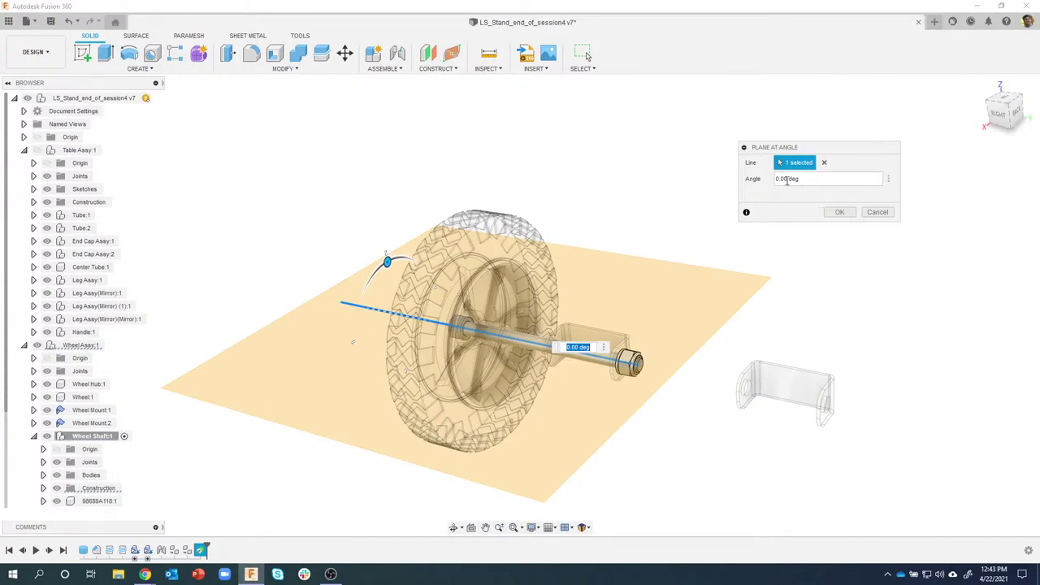
{"action": "left_click", "coordinate": [842, 212]}
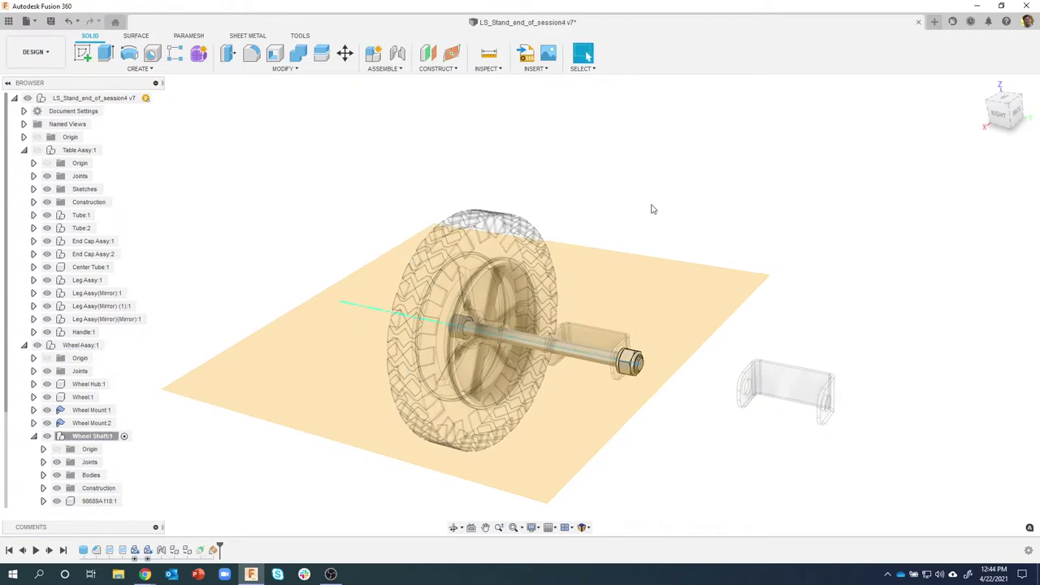
Step: Create a sketch on the new construction plane and rotate the sketch view so the shaft runs horizontally
{"action": "middle_click_drag", "start_coordinate": [614, 226], "coordinate": [495, 301], "text": "shift"}
{"action": "right_click", "coordinate": [495, 300]}
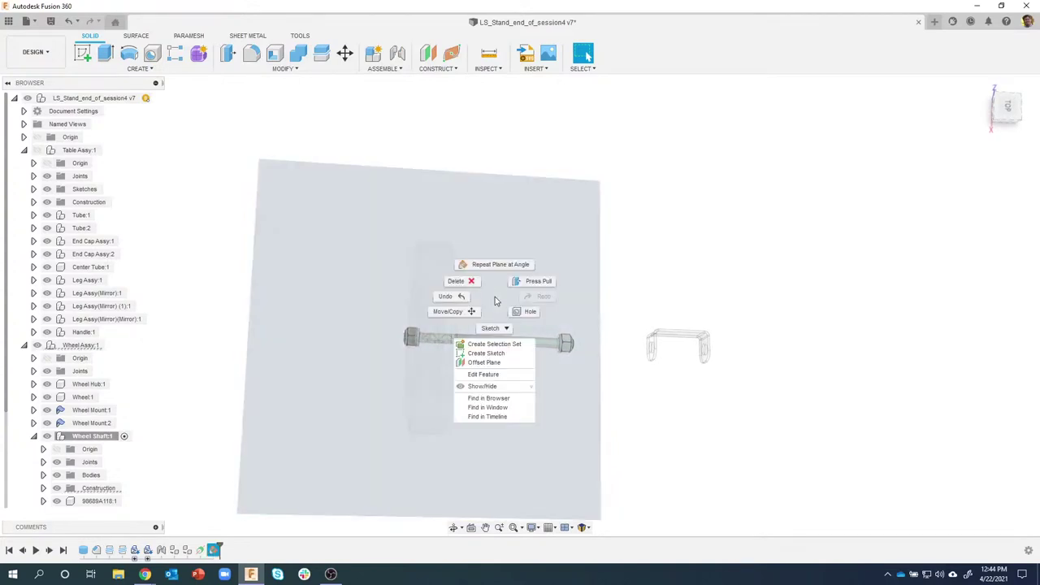
{"action": "left_click", "coordinate": [472, 350]}
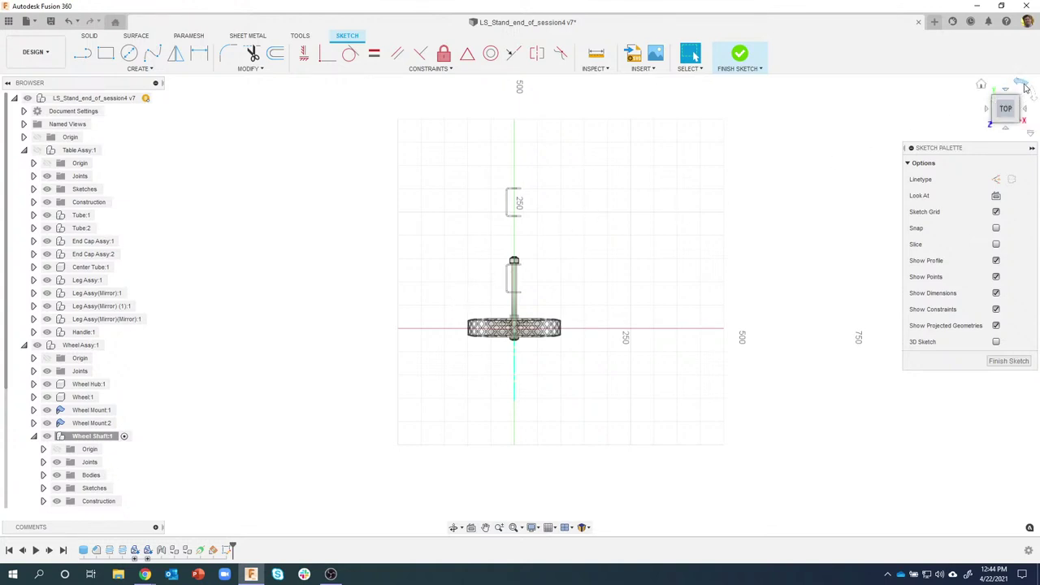
{"action": "left_click", "coordinate": [1034, 95]}
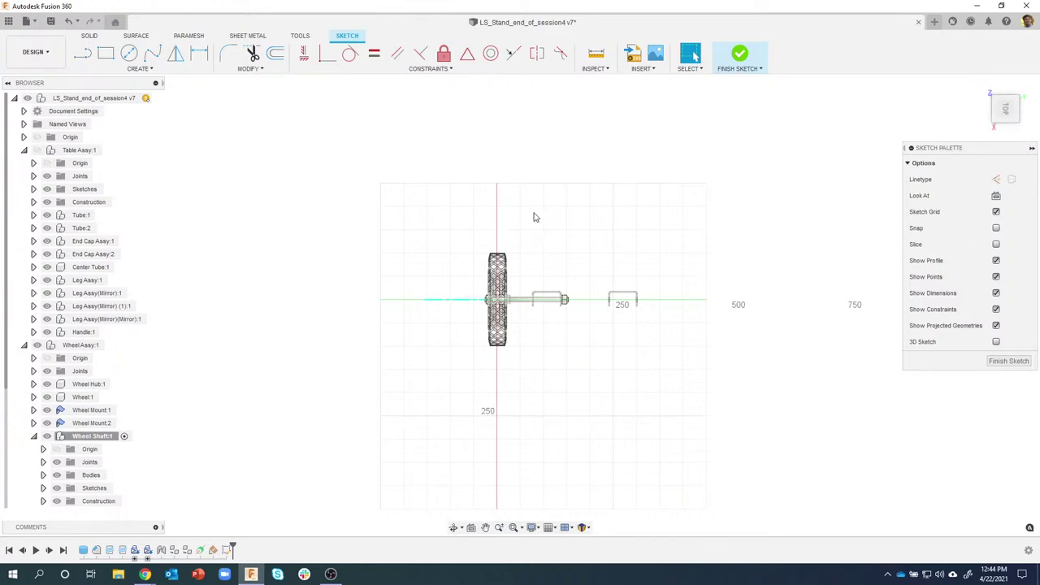
Step: Project the wheel shaft and wheel hub bodies into the sketch using the Bodies selection filter
{"action": "scroll", "coordinate": [535, 312], "scroll_direction": "up", "scroll_amount": 5}
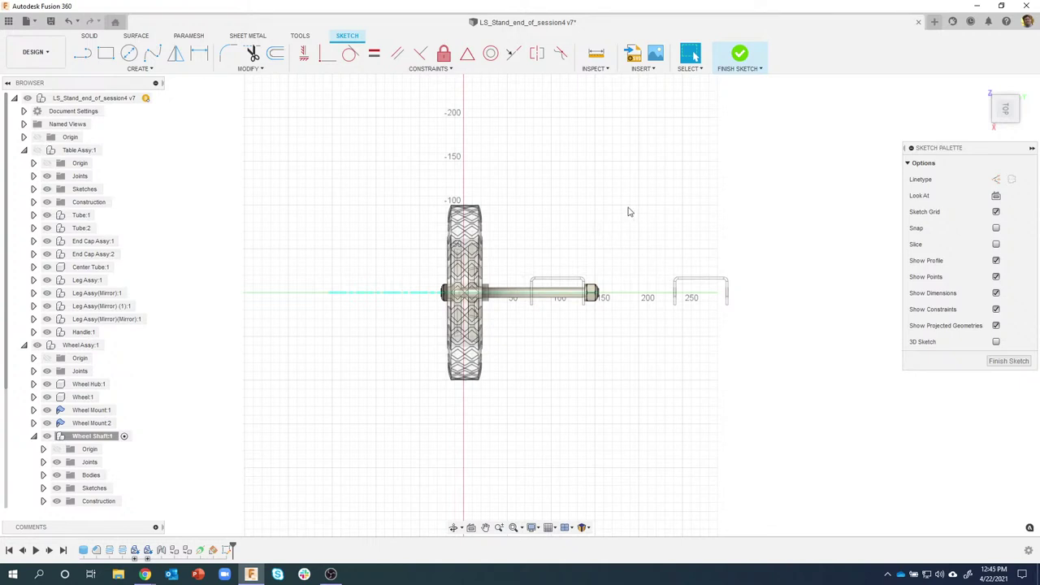
{"action": "scroll", "coordinate": [513, 292], "scroll_direction": "up", "scroll_amount": 5}
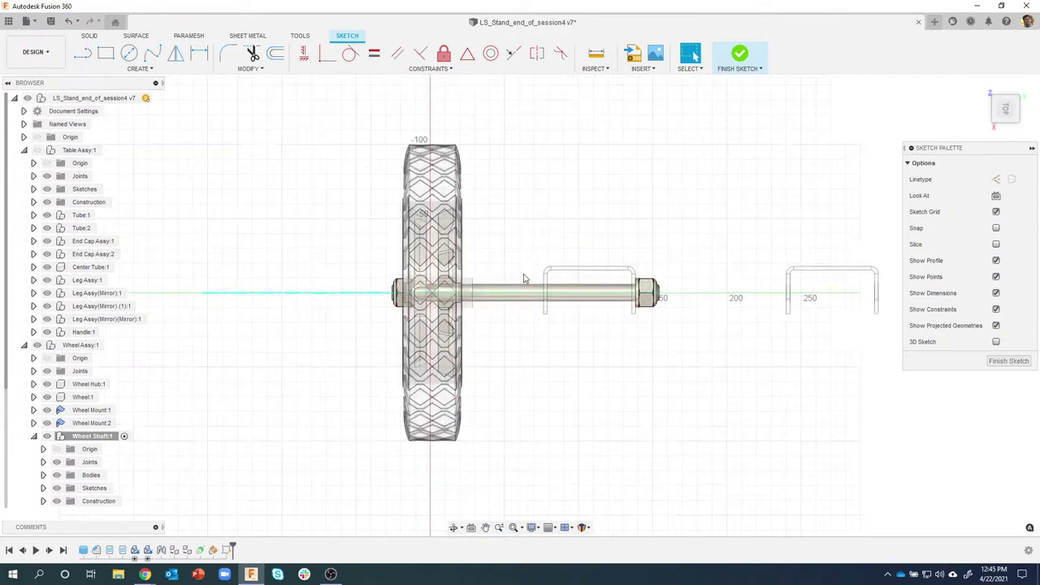
{"action": "scroll", "coordinate": [459, 312], "scroll_direction": "up", "scroll_amount": 2}
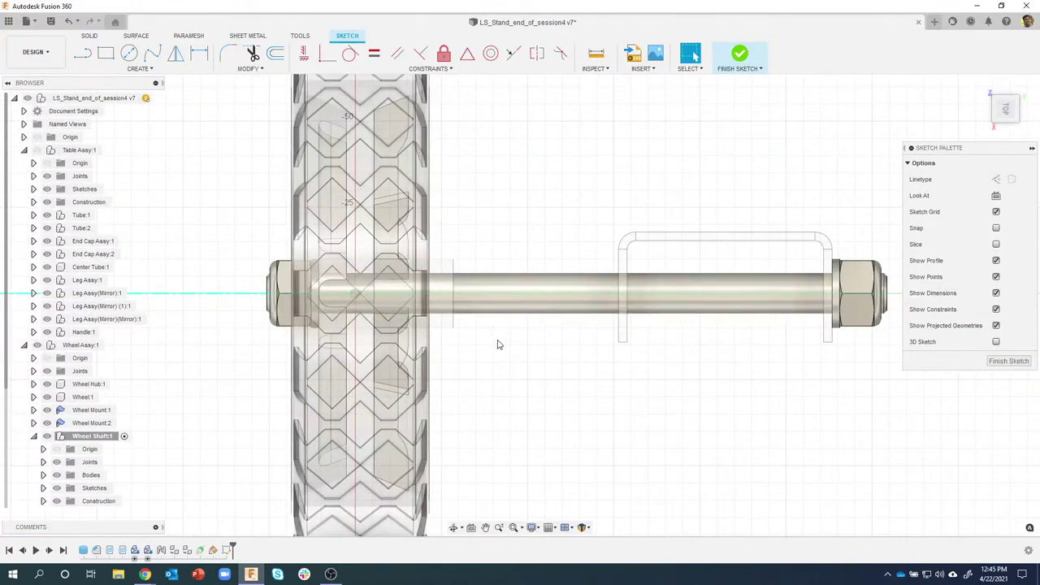
{"action": "key", "text": "p"}
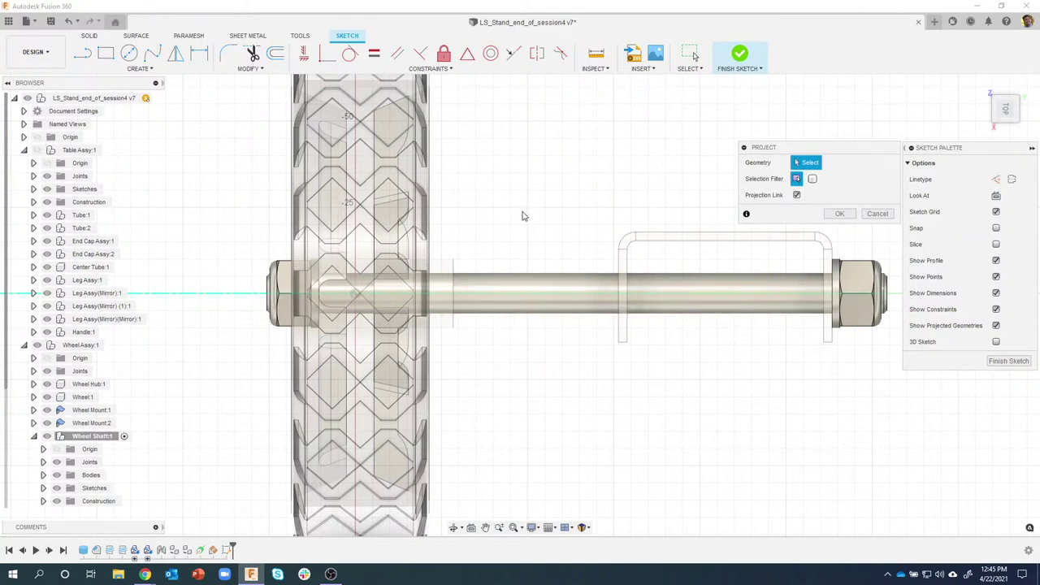
{"action": "left_click_drag", "start_coordinate": [801, 148], "coordinate": [741, 136]}
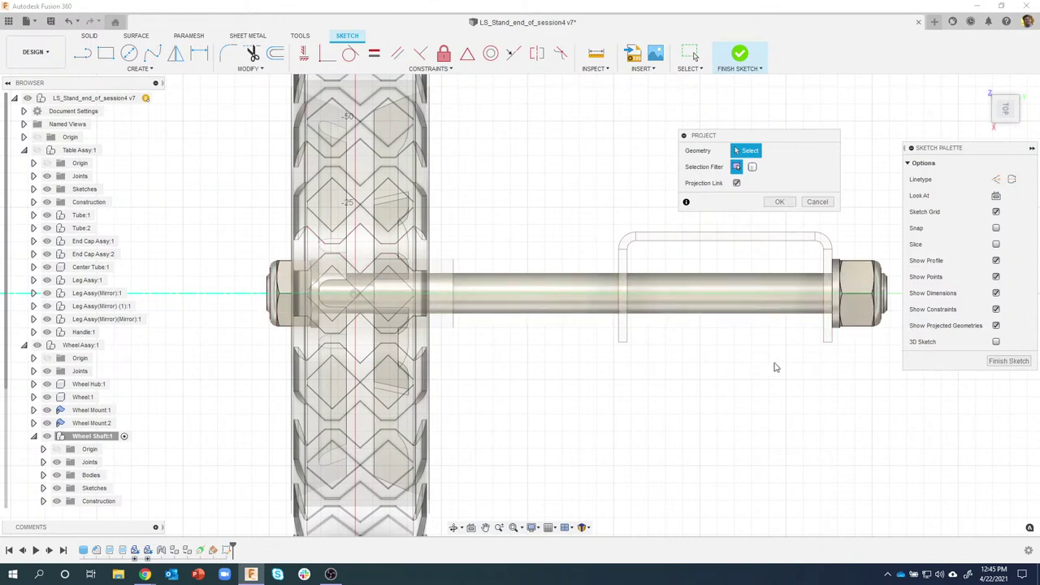
{"action": "left_click", "coordinate": [753, 167]}
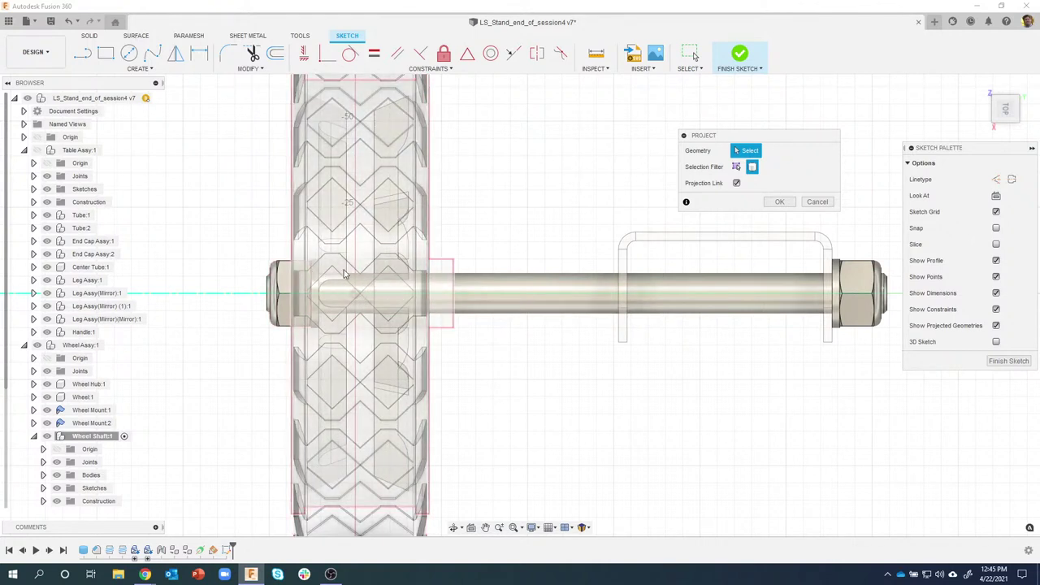
{"action": "left_click", "coordinate": [507, 293]}
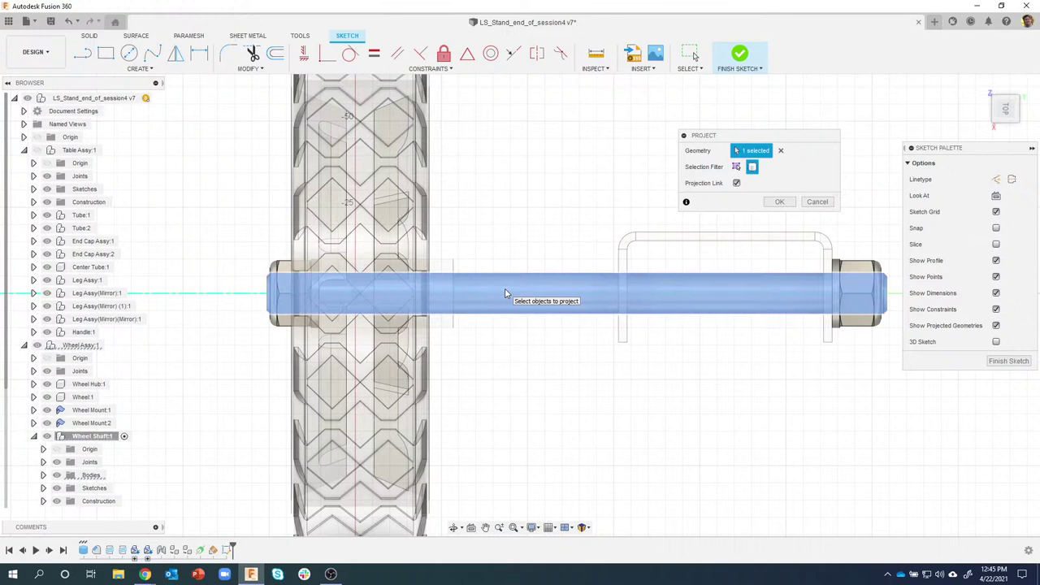
{"action": "left_click", "coordinate": [445, 271]}
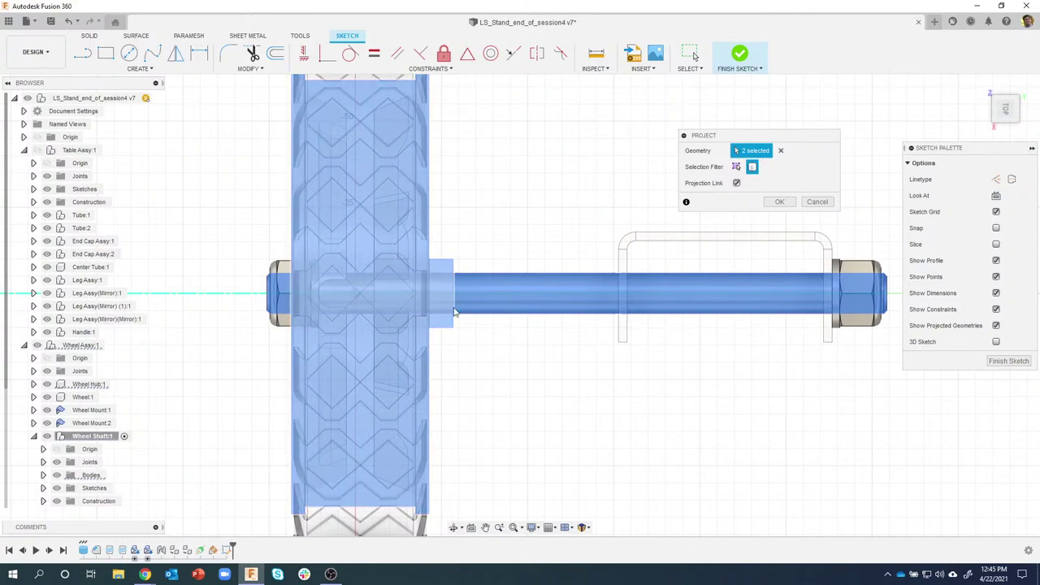
{"action": "left_click", "coordinate": [766, 203]}
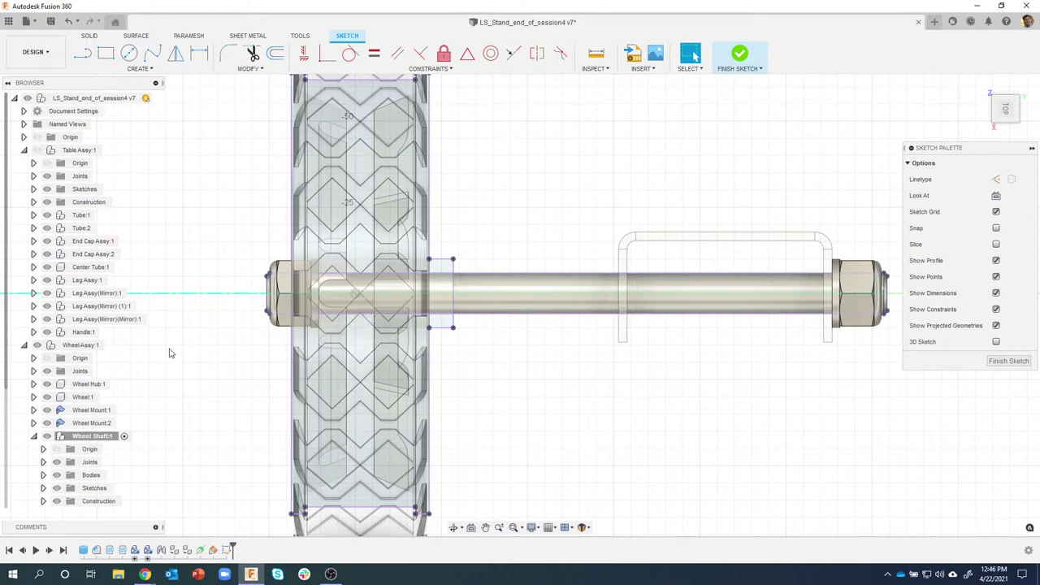
Step: Toggle the visibility of Wheel Assy:1 and the wheel shaft's bodies to examine the projected outlines, leaving both shown
{"action": "left_click", "coordinate": [57, 358]}
{"action": "left_click", "coordinate": [38, 346]}
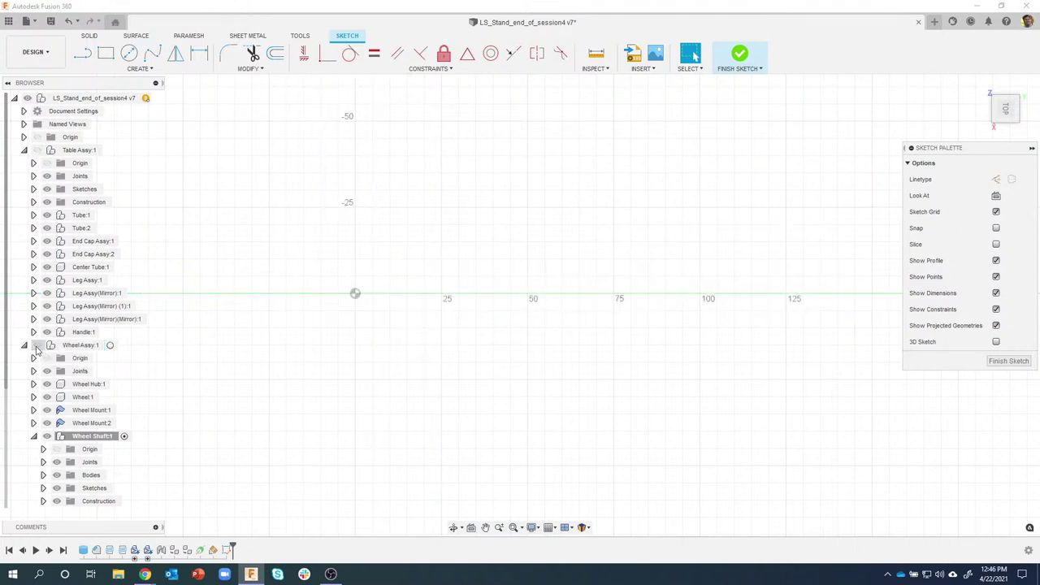
{"action": "left_click", "coordinate": [37, 345]}
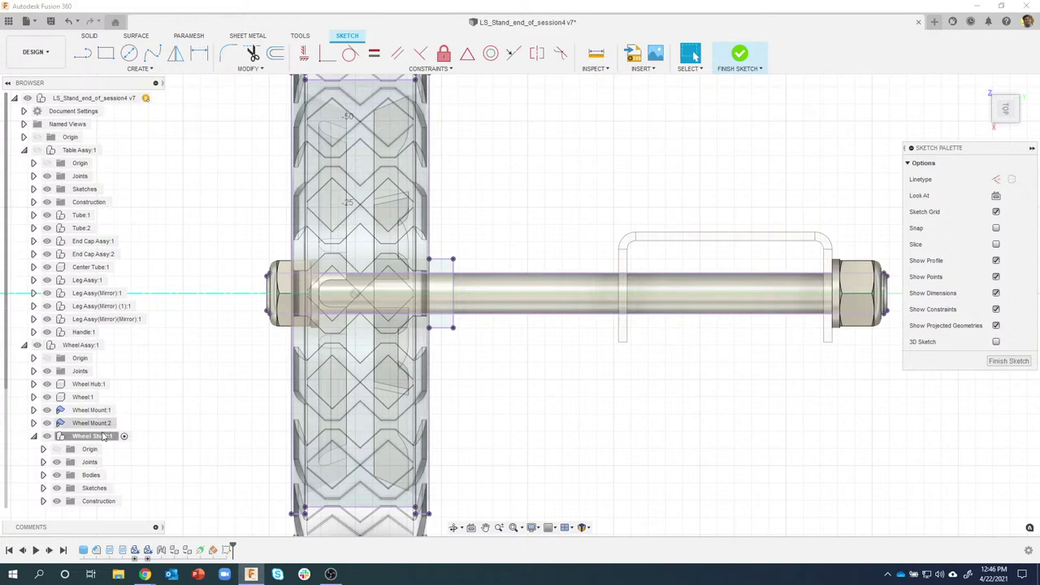
{"action": "left_click", "coordinate": [66, 477]}
{"action": "left_click", "coordinate": [56, 475]}
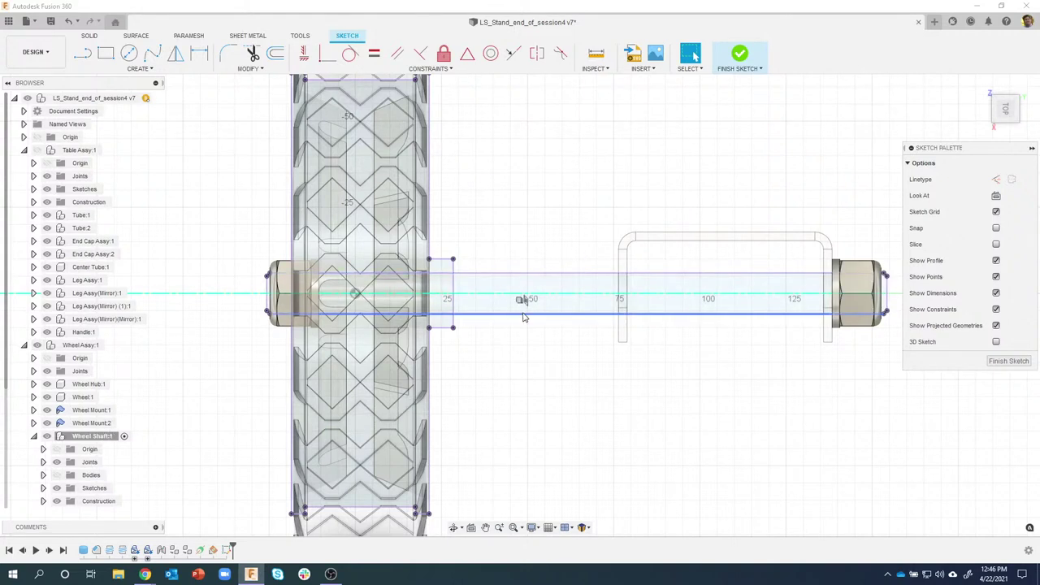
{"action": "left_click", "coordinate": [57, 475]}
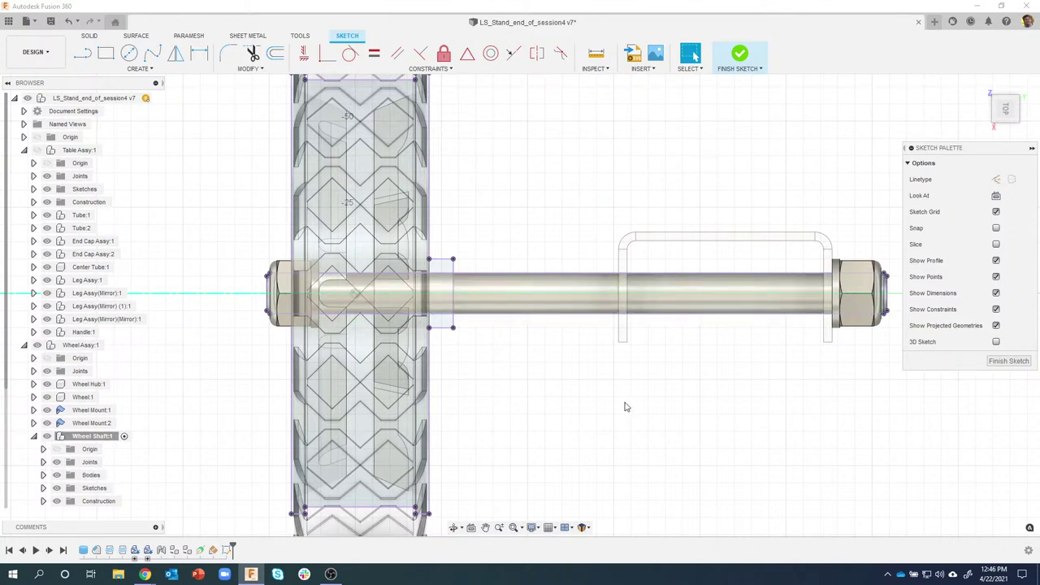
{"action": "key", "text": "p"}
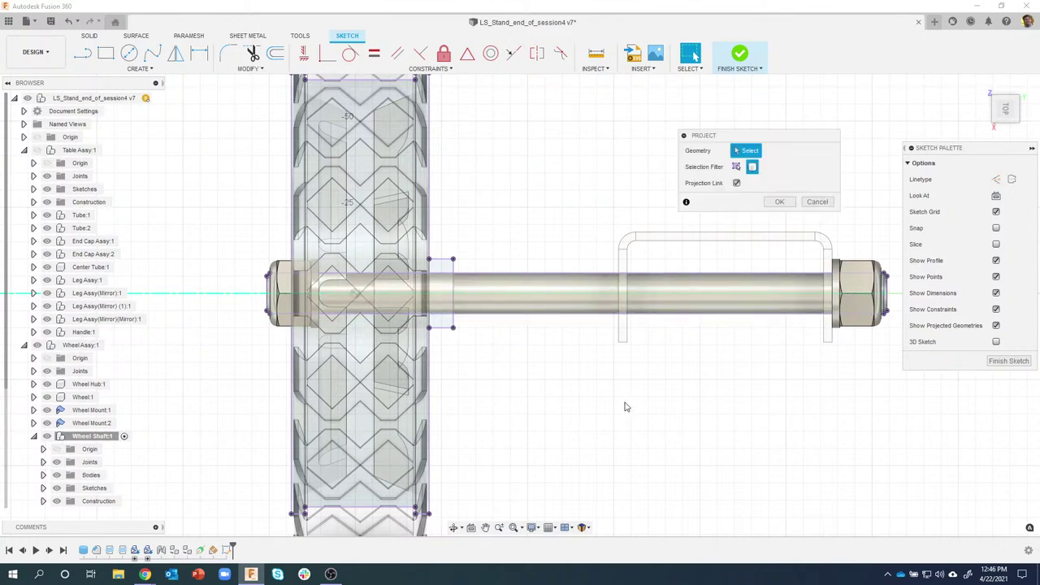
{"action": "left_click", "coordinate": [737, 182]}
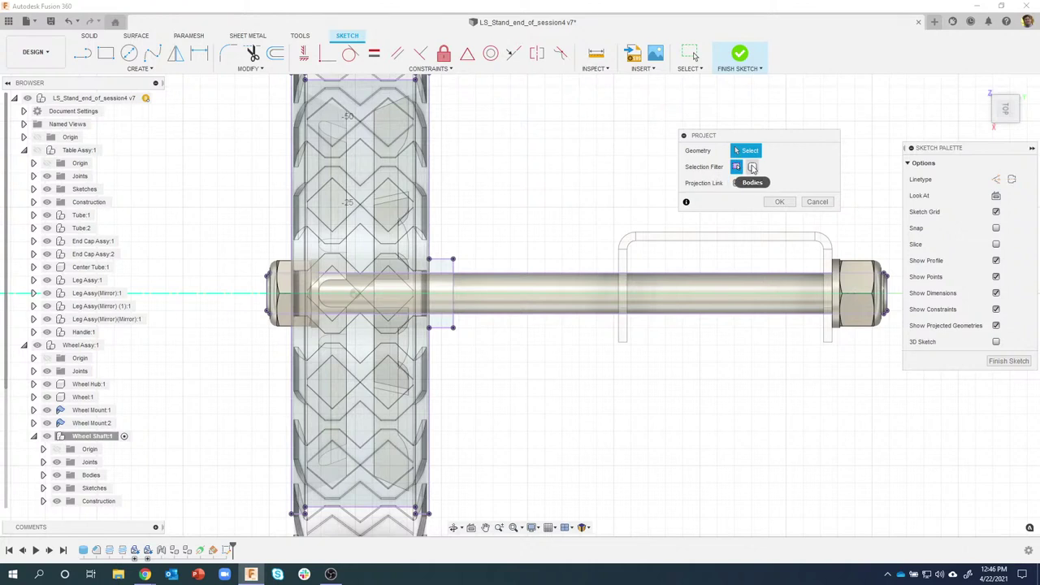
{"action": "left_click", "coordinate": [817, 202]}
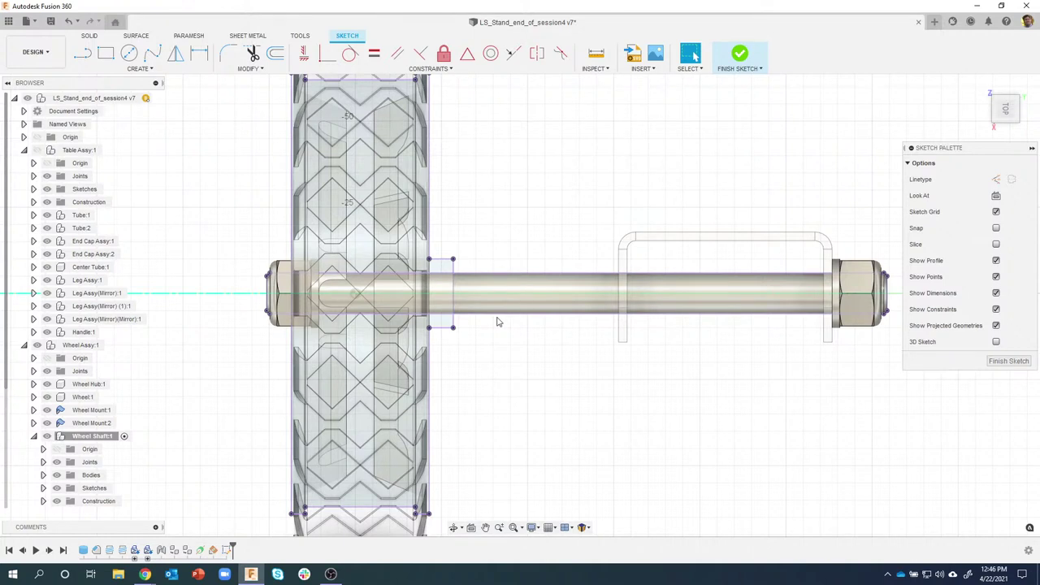
Step: Draw a 4 mm by 4 mm center rectangle centred on the shaft's lower projected edge, just beyond the wheel hub
{"action": "key", "text": "r"}
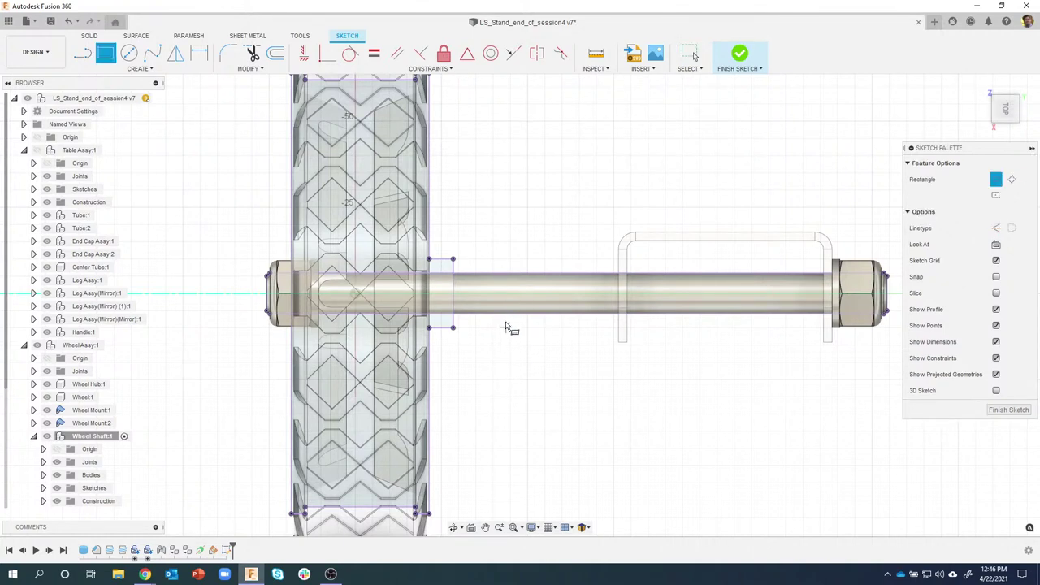
{"action": "scroll", "coordinate": [504, 321], "scroll_direction": "up", "scroll_amount": 3}
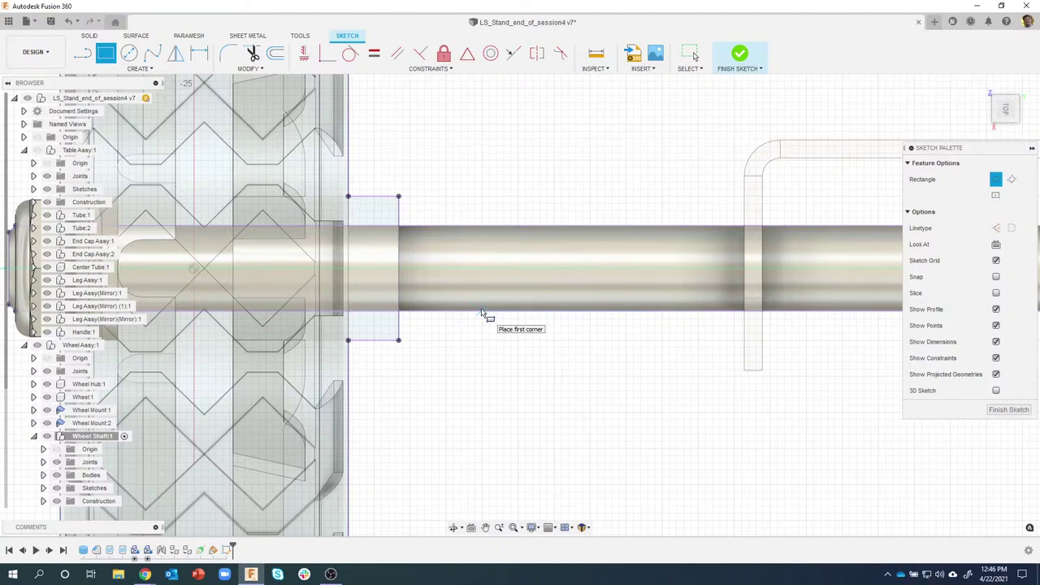
{"action": "left_click", "coordinate": [480, 311]}
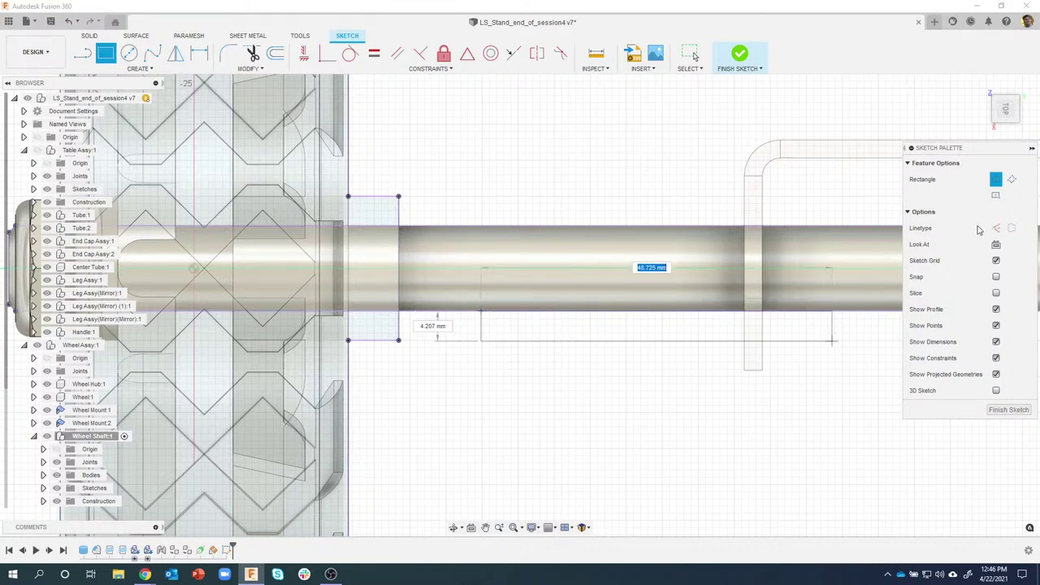
{"action": "left_click", "coordinate": [997, 197]}
{"action": "key", "text": "Escape"}
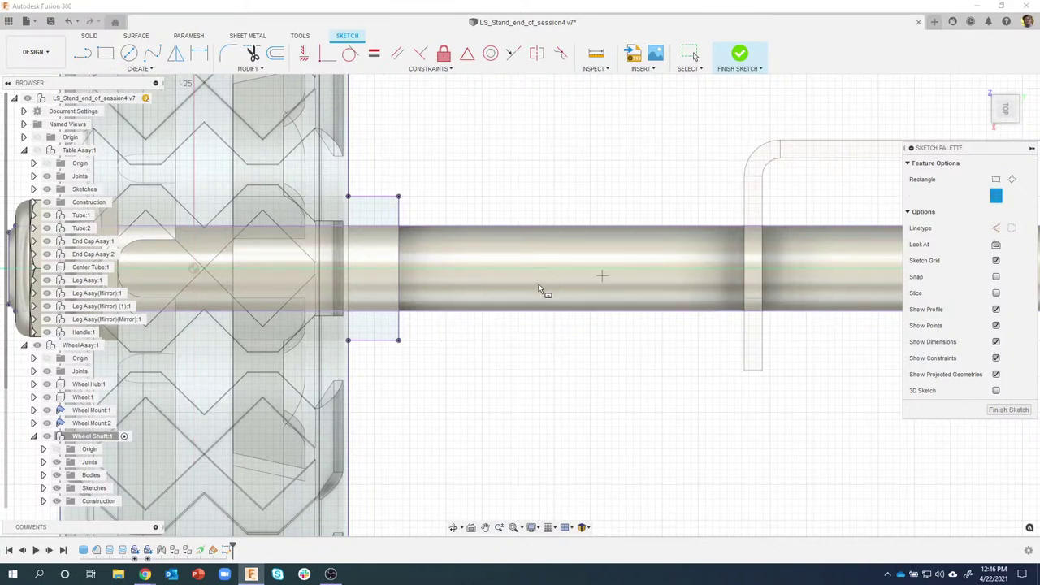
{"action": "left_click", "coordinate": [484, 313]}
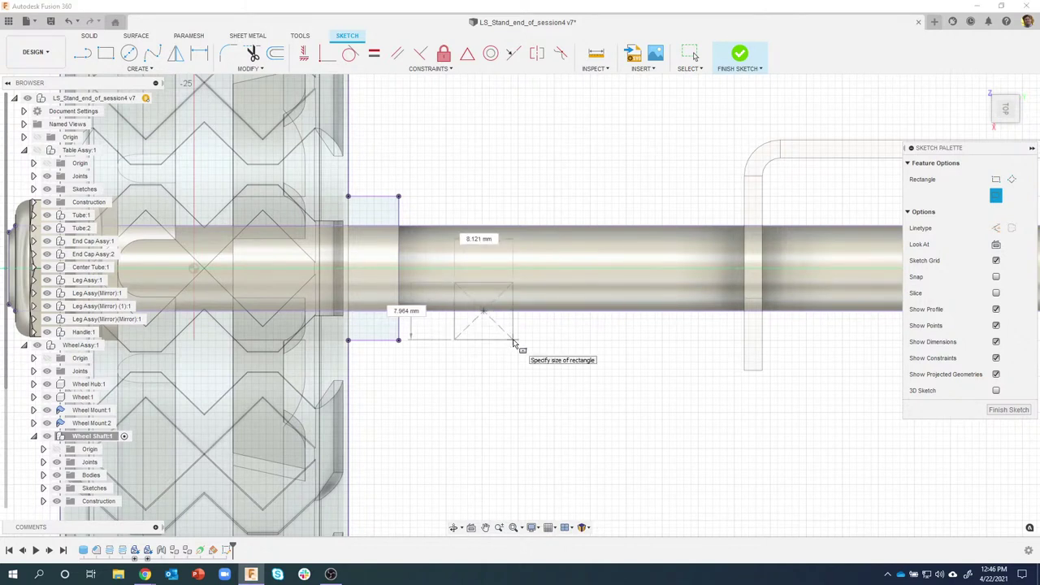
{"action": "key", "text": "Tab"}
{"action": "type", "text": "4"}
{"action": "key", "text": "Tab"}
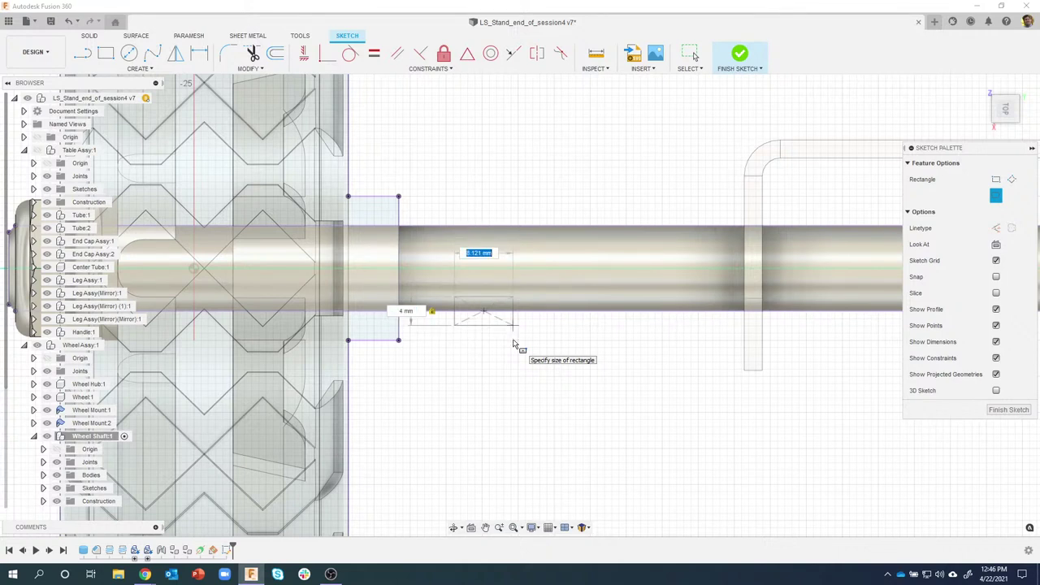
{"action": "type", "text": "4"}
{"action": "key", "text": "Tab"}
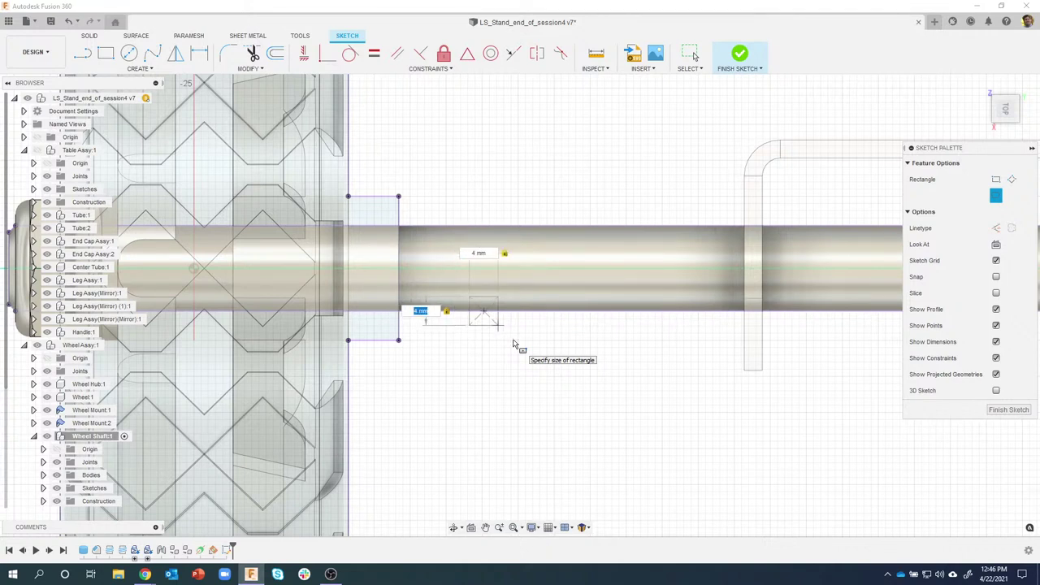
{"action": "key", "text": "Return"}
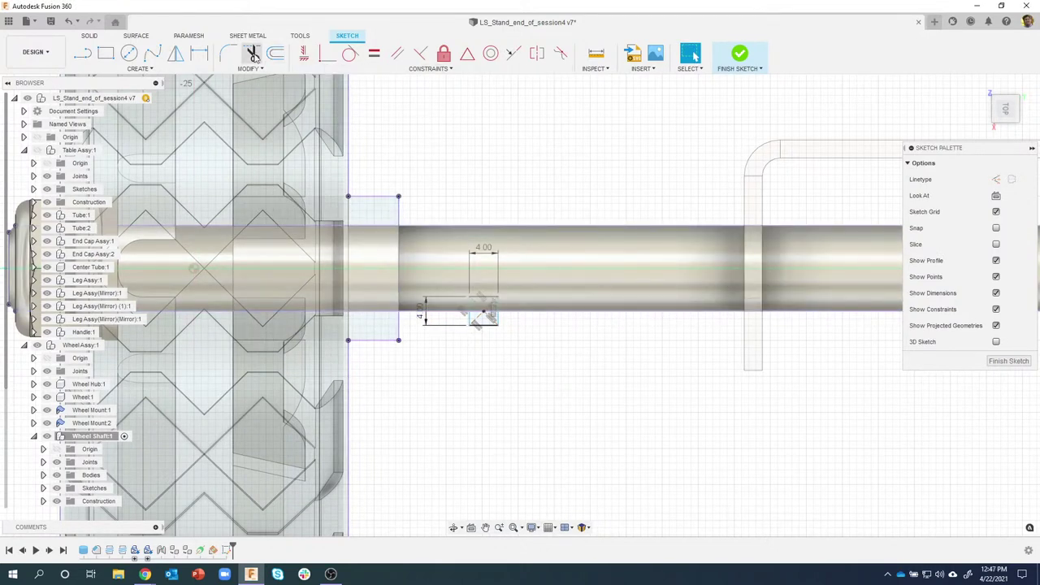
Step: Dimension the gap between the hub's end edge and the square's near side to 1 mm and finish the sketch
{"action": "left_click", "coordinate": [199, 54]}
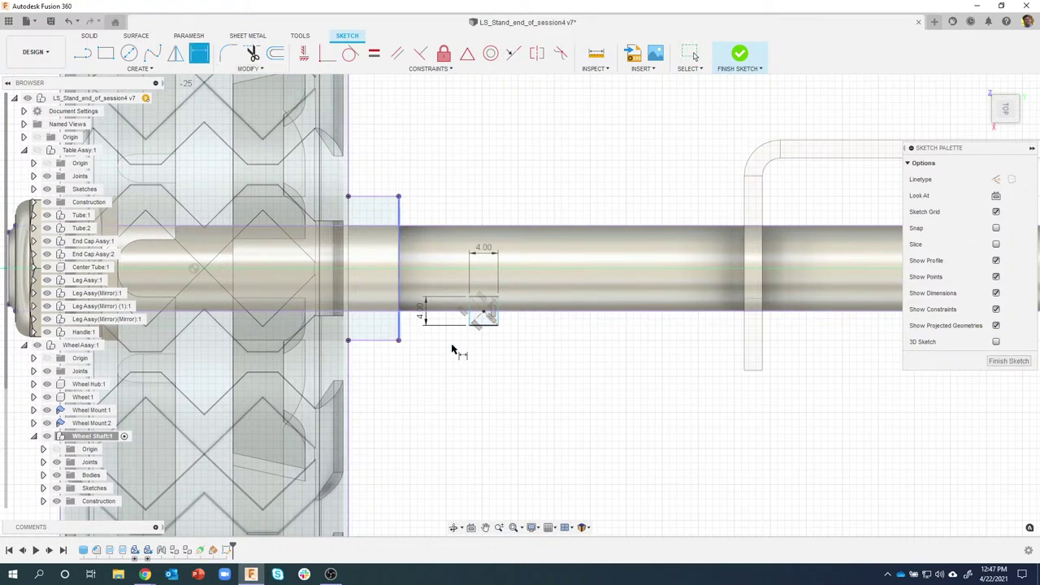
{"action": "left_click", "coordinate": [399, 331]}
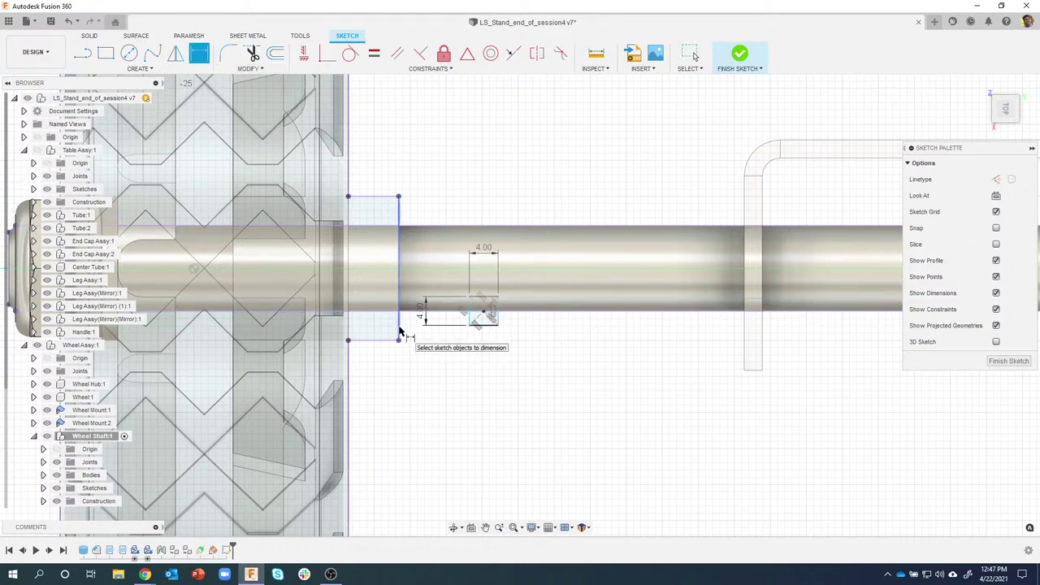
{"action": "left_click", "coordinate": [470, 323]}
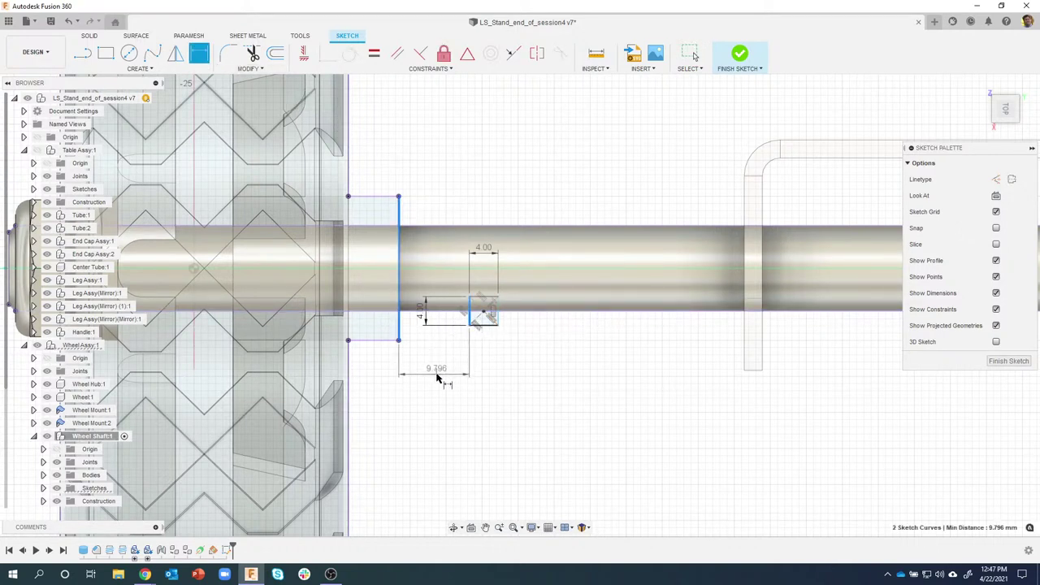
{"action": "left_click", "coordinate": [439, 373]}
{"action": "type", "text": "1"}
{"action": "key", "text": "Return"}
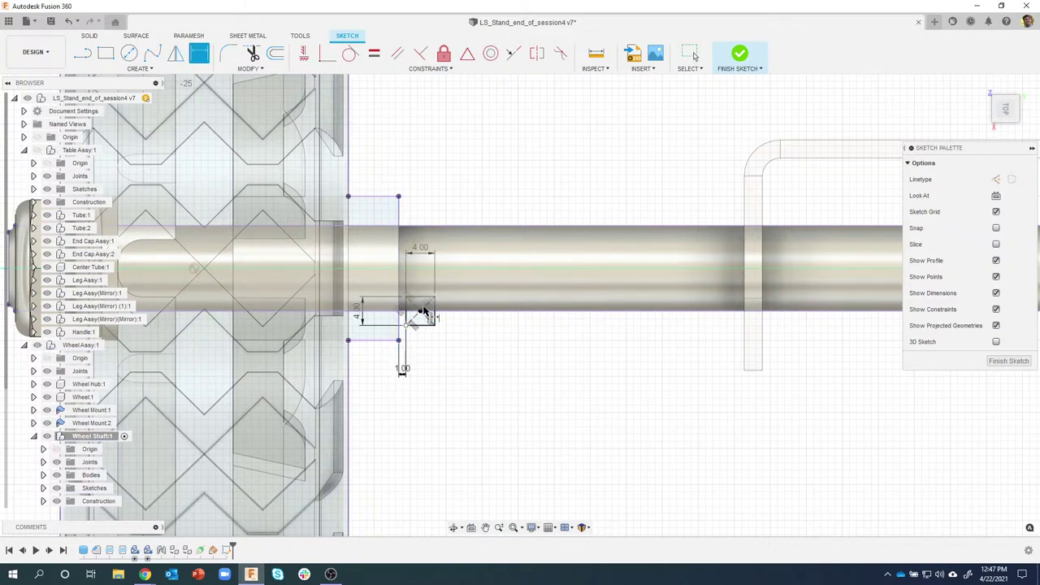
{"action": "left_click", "coordinate": [413, 304]}
{"action": "left_click", "coordinate": [739, 55]}
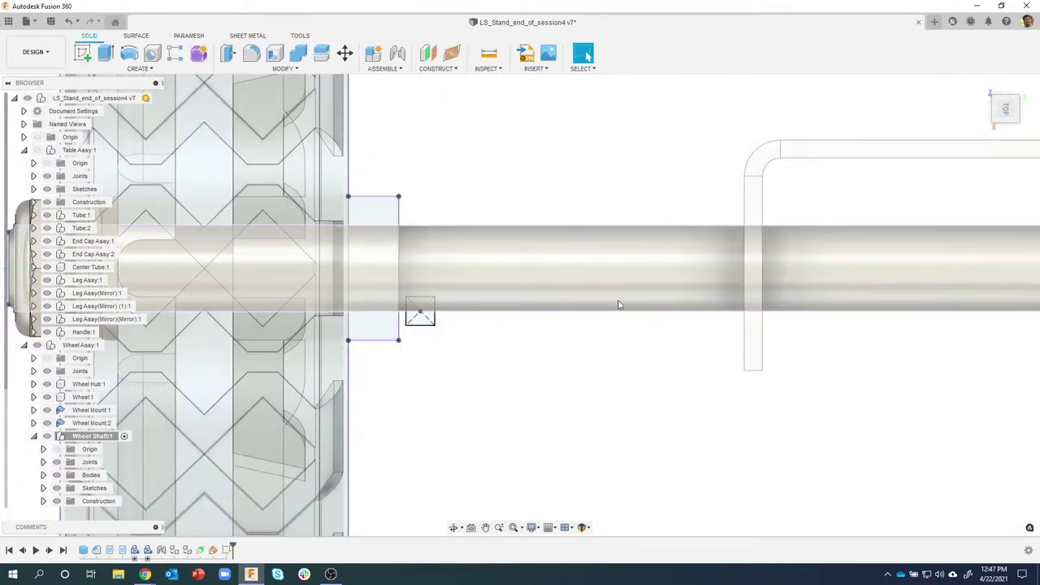
Step: Select both halves of the 4 mm square profile through the shaft body and clear the selection
{"action": "middle_click_drag", "start_coordinate": [594, 318], "coordinate": [460, 274], "text": "shift"}
{"action": "scroll", "coordinate": [460, 269], "scroll_direction": "up", "scroll_amount": 5}
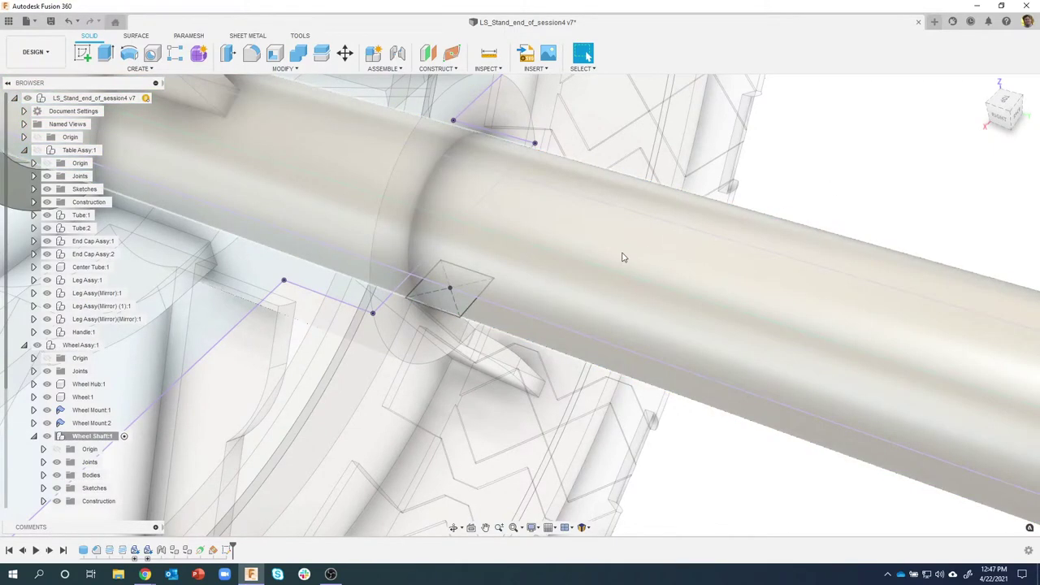
{"action": "left_click", "coordinate": [464, 281]}
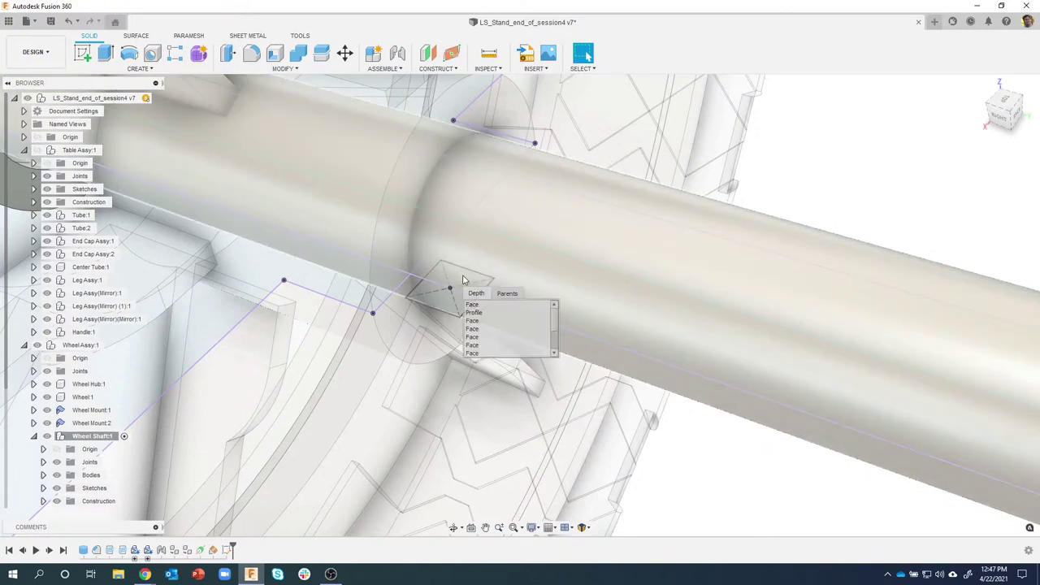
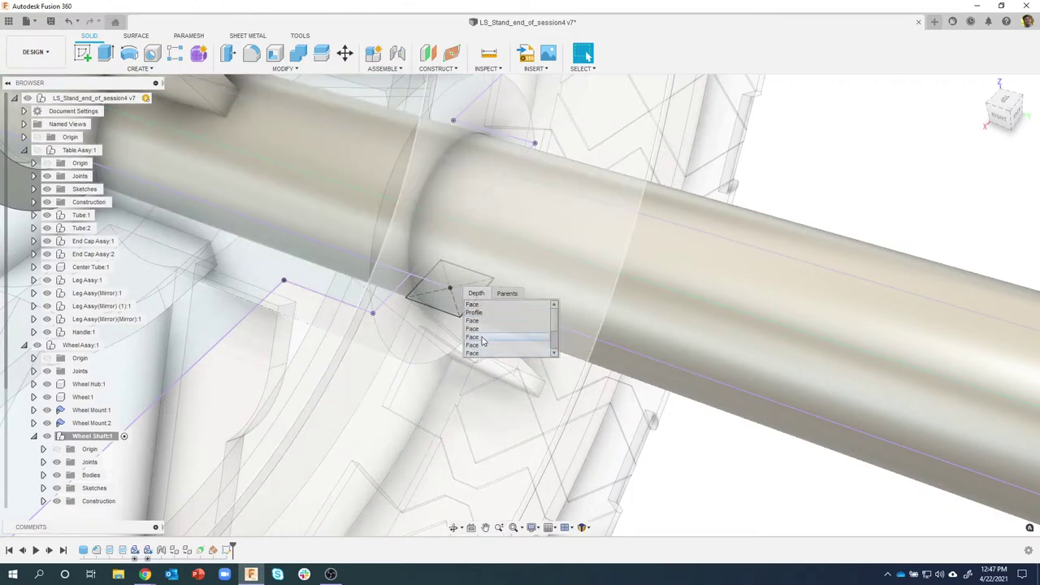
{"action": "left_click", "coordinate": [480, 313]}
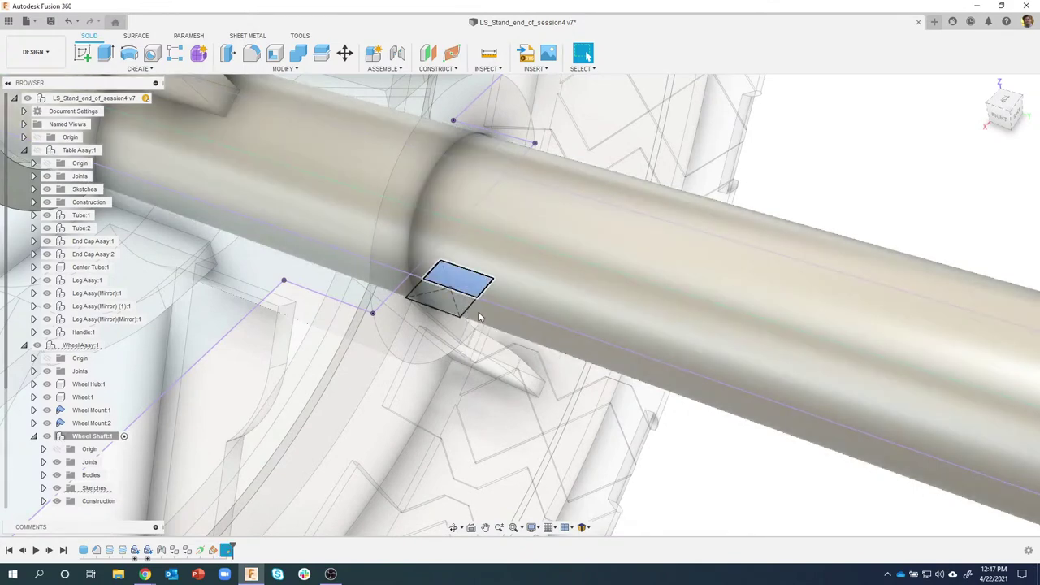
{"action": "left_click", "coordinate": [449, 306]}
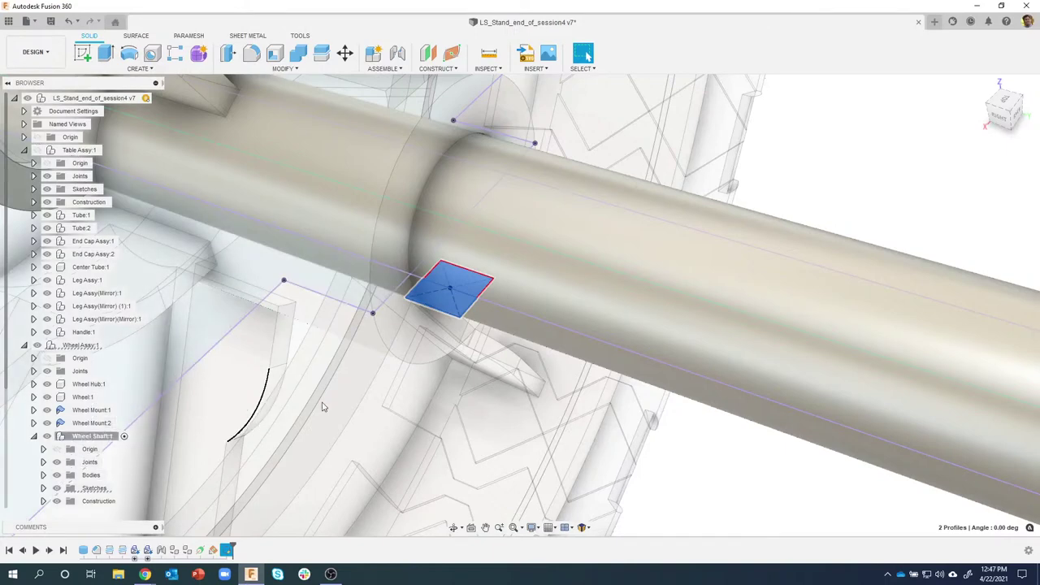
{"action": "key", "text": "Escape"}
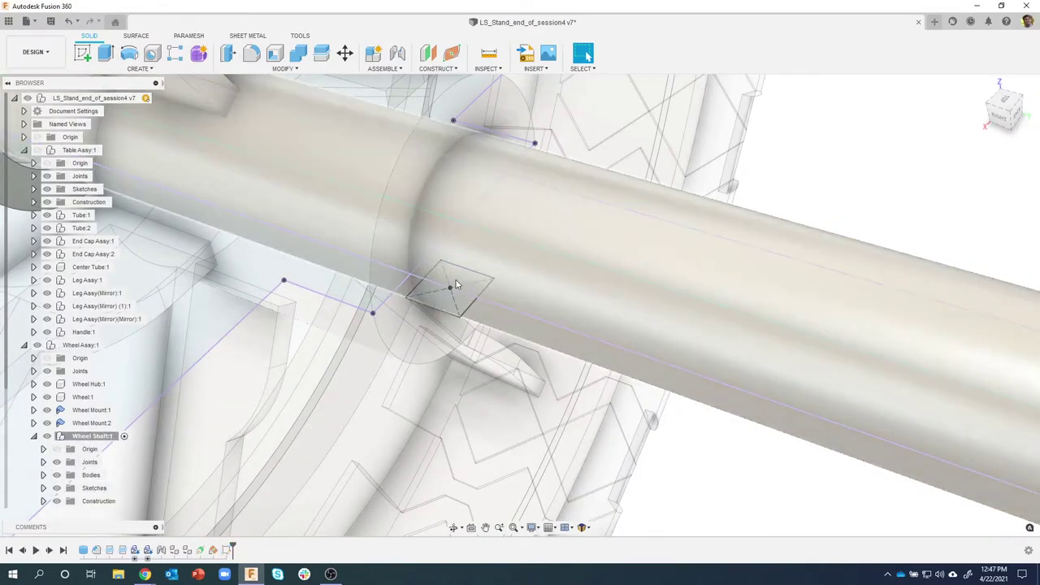
Step: Extrude both halves of the 4 mm square profile about 7.6 mm as a cut through the shaft beside the wheel hub
{"action": "left_click", "coordinate": [456, 284]}
{"action": "left_click", "coordinate": [456, 319]}
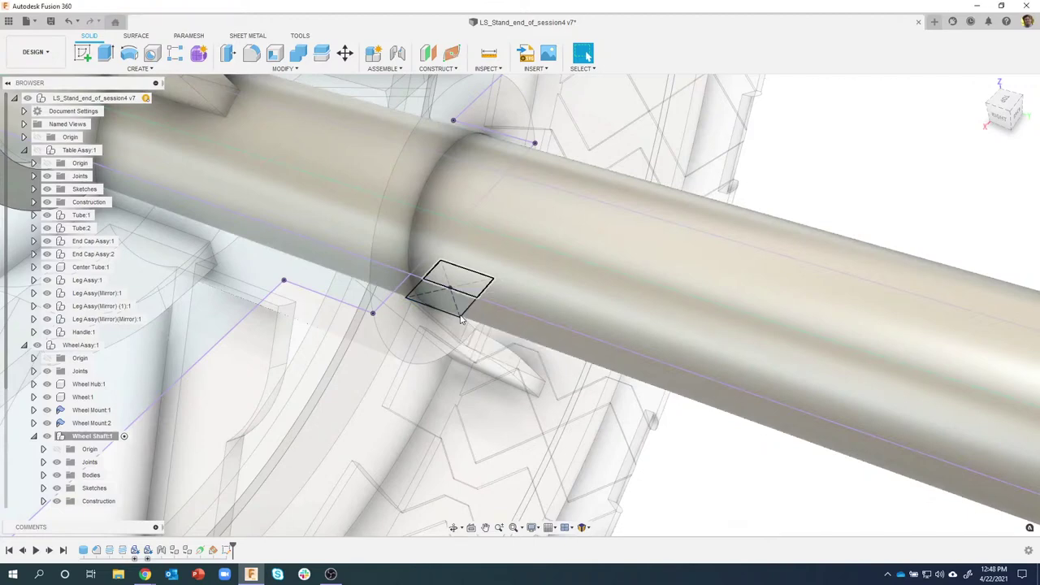
{"action": "left_click", "coordinate": [449, 309]}
{"action": "right_click", "coordinate": [446, 308]}
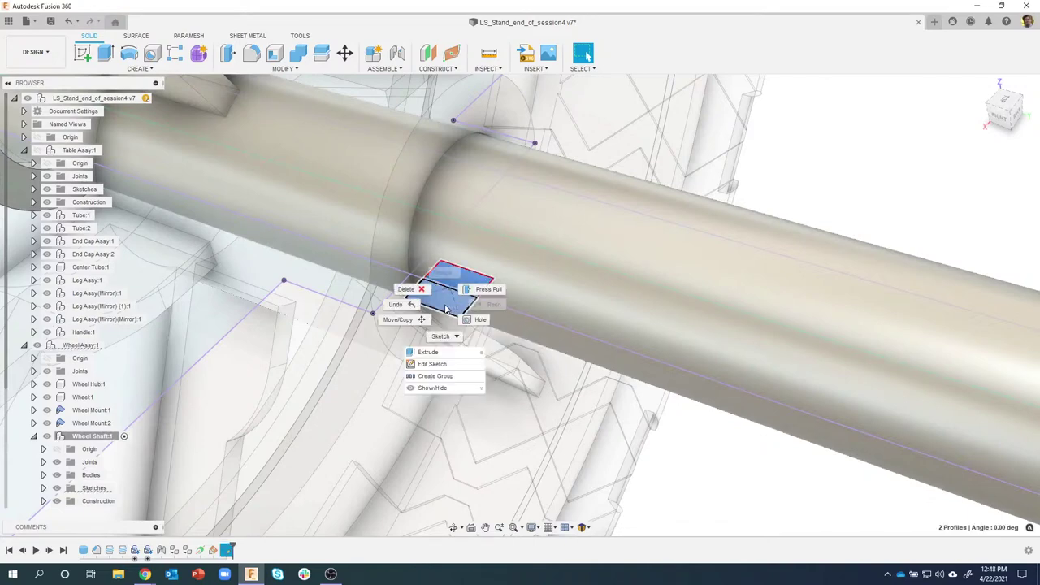
{"action": "left_click", "coordinate": [429, 352]}
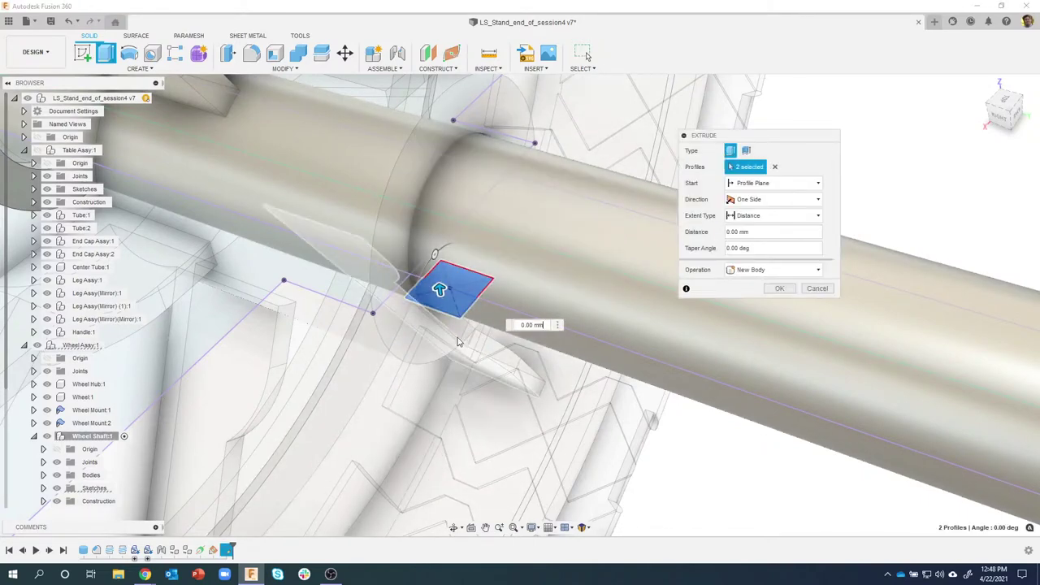
{"action": "middle_click_drag", "start_coordinate": [460, 315], "coordinate": [441, 290], "text": "shift"}
{"action": "mouse_move", "coordinate": [440, 289]}
{"action": "left_mouse_down"}
{"action": "mouse_move", "coordinate": [453, 167]}
{"action": "mouse_move", "coordinate": [481, 179]}
{"action": "left_mouse_up"}
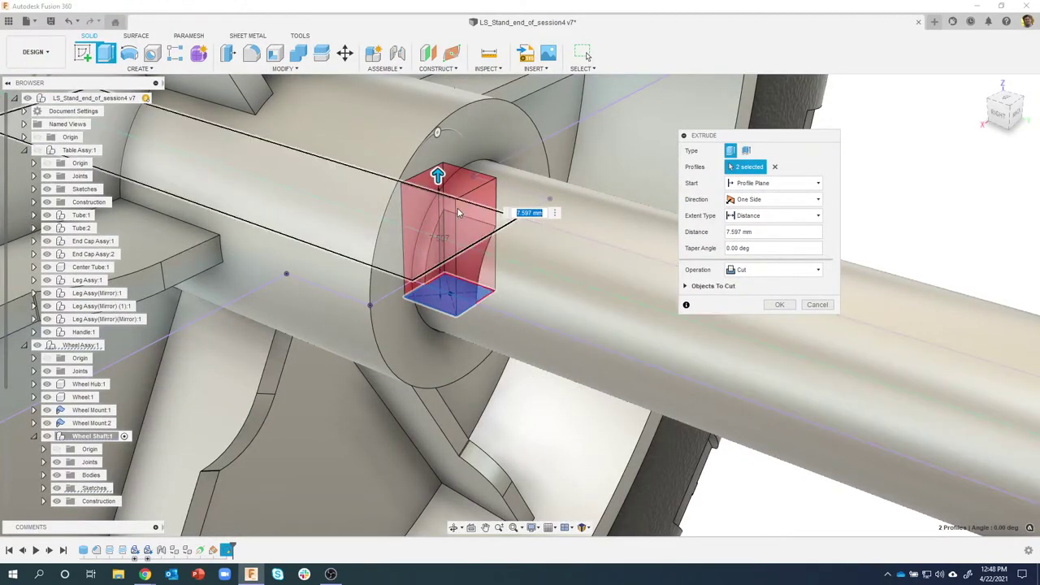
{"action": "middle_click_drag", "start_coordinate": [460, 253], "coordinate": [431, 255], "text": "shift"}
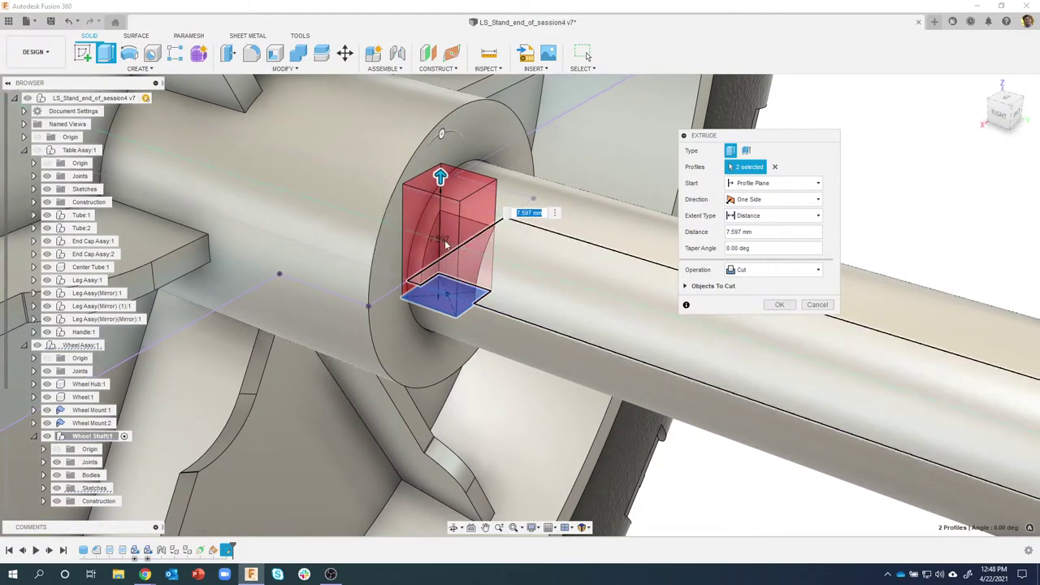
{"action": "middle_click_drag", "start_coordinate": [448, 284], "coordinate": [499, 257], "text": "shift"}
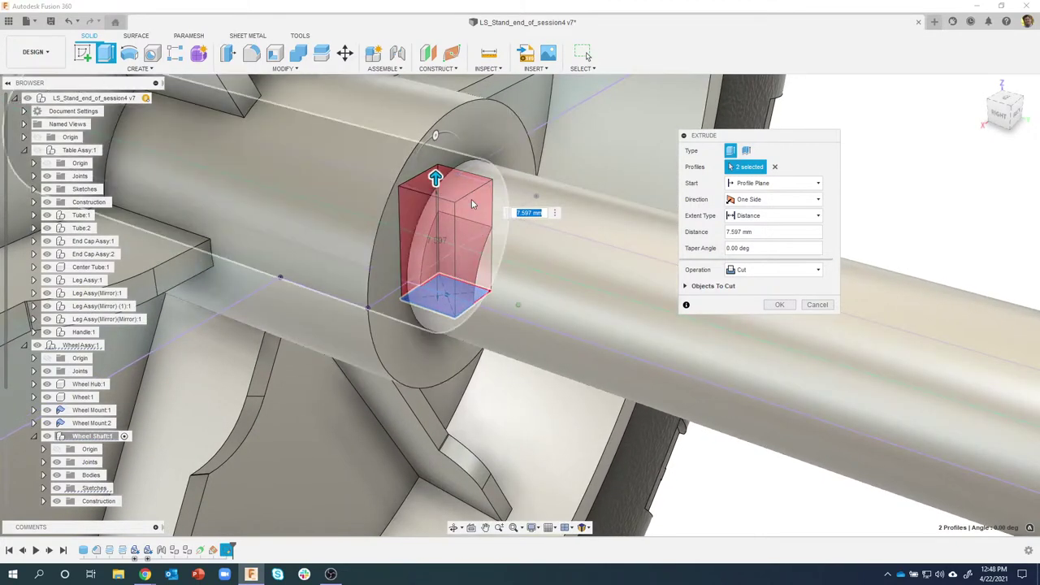
Step: Make the extruded cut symmetric about the profile plane and apply it to the shaft
{"action": "left_click", "coordinate": [785, 199]}
{"action": "left_click", "coordinate": [781, 234]}
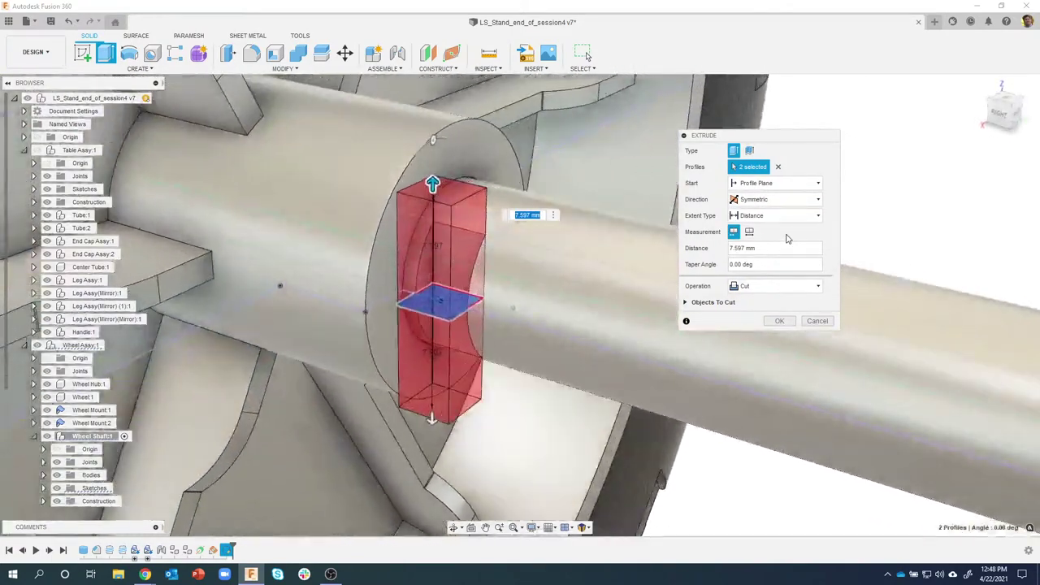
{"action": "middle_click_drag", "start_coordinate": [787, 238], "coordinate": [727, 335], "text": "shift"}
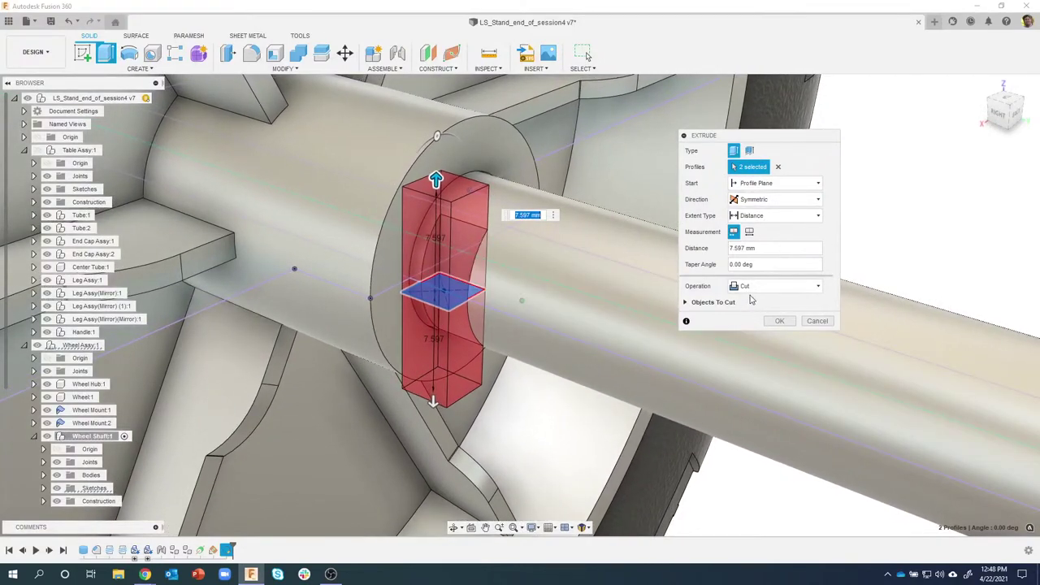
{"action": "middle_click_drag", "start_coordinate": [753, 294], "coordinate": [718, 297], "text": "shift"}
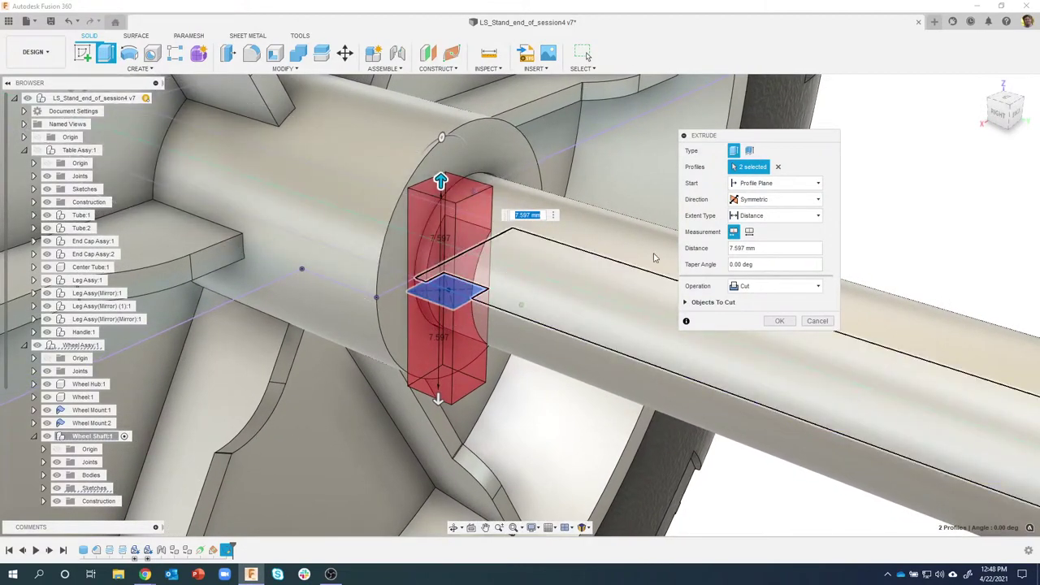
{"action": "left_click", "coordinate": [779, 321]}
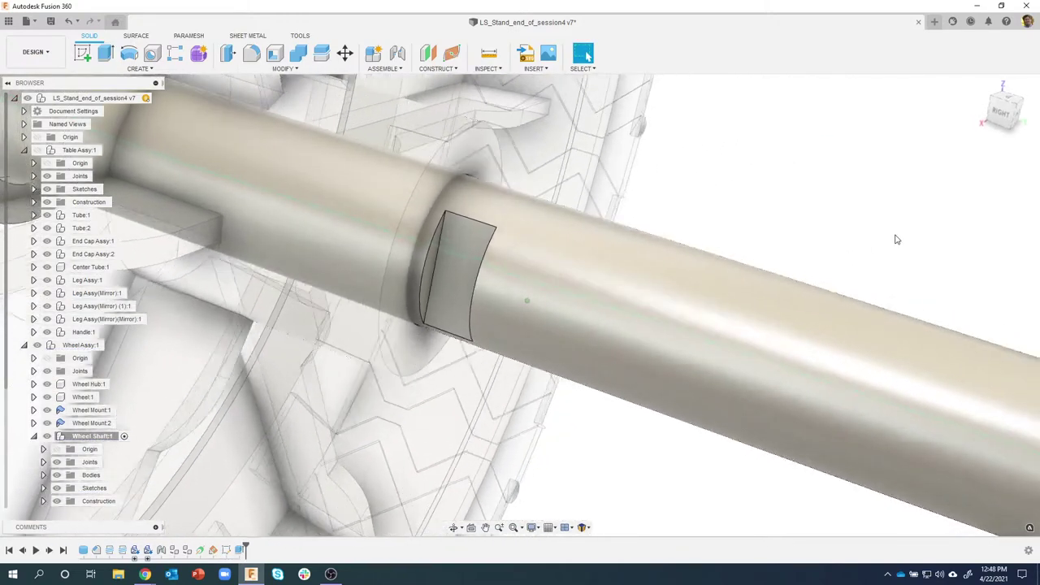
Step: Expand the wheel shaft's sketches and show Sketch2 with the square profile again
{"action": "middle_click_drag", "start_coordinate": [897, 239], "coordinate": [137, 396], "text": "shift"}
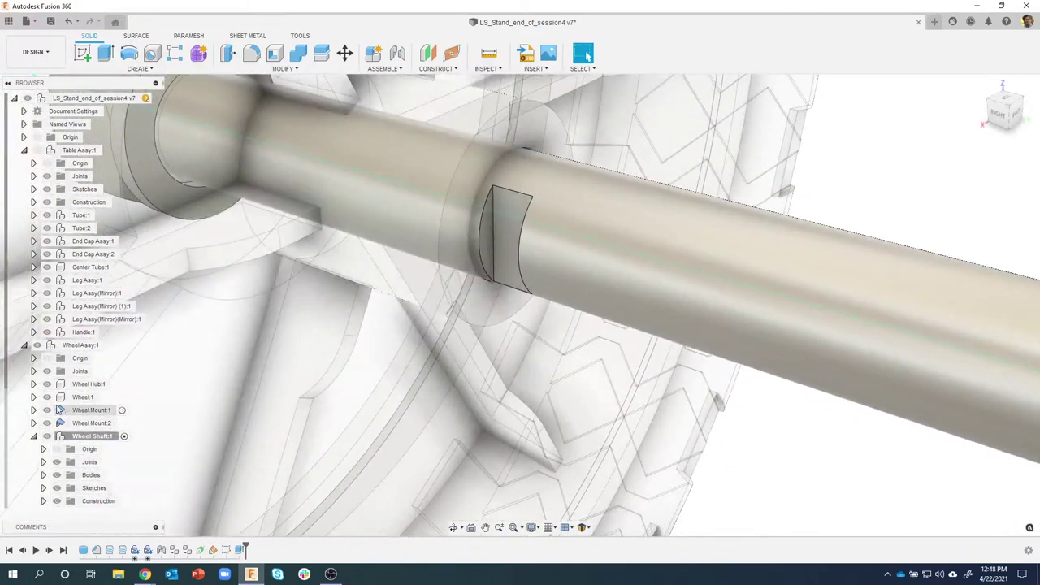
{"action": "scroll", "coordinate": [8, 388], "scroll_direction": "down", "scroll_amount": 4}
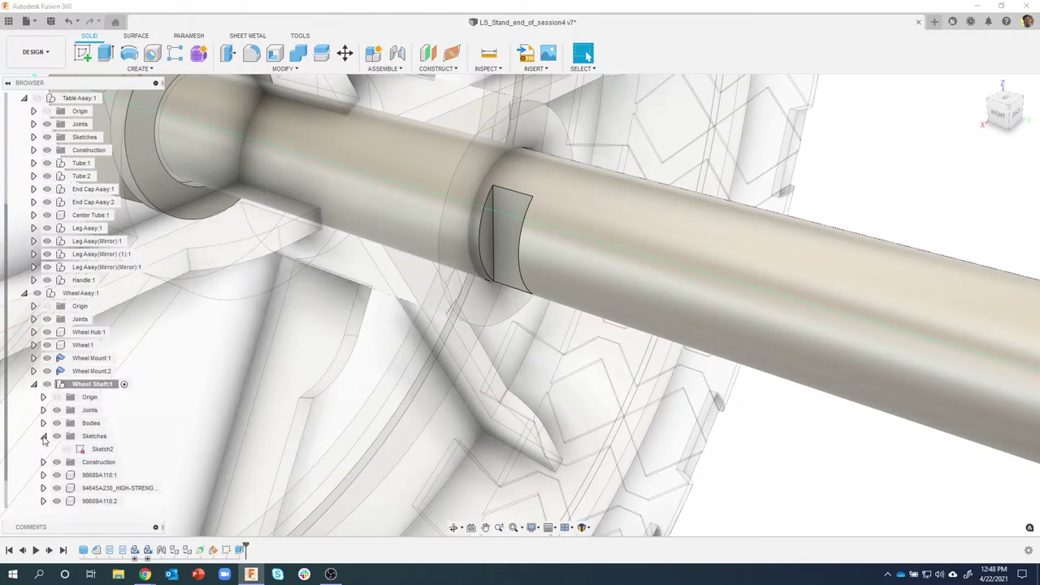
{"action": "left_click", "coordinate": [44, 437]}
{"action": "left_click", "coordinate": [67, 449]}
{"action": "mouse_move", "coordinate": [311, 398]}
{"action": "middle_mouse_down", "text": "shift"}
{"action": "mouse_move", "coordinate": [360, 382]}
{"action": "mouse_move", "coordinate": [380, 400]}
{"action": "middle_mouse_up", "text": "shift"}
Step: Extrude both halves of the square profile symmetrically to a 2 mm total thickness, joined to the shaft, and hide Sketch2
{"action": "left_click", "coordinate": [505, 252]}
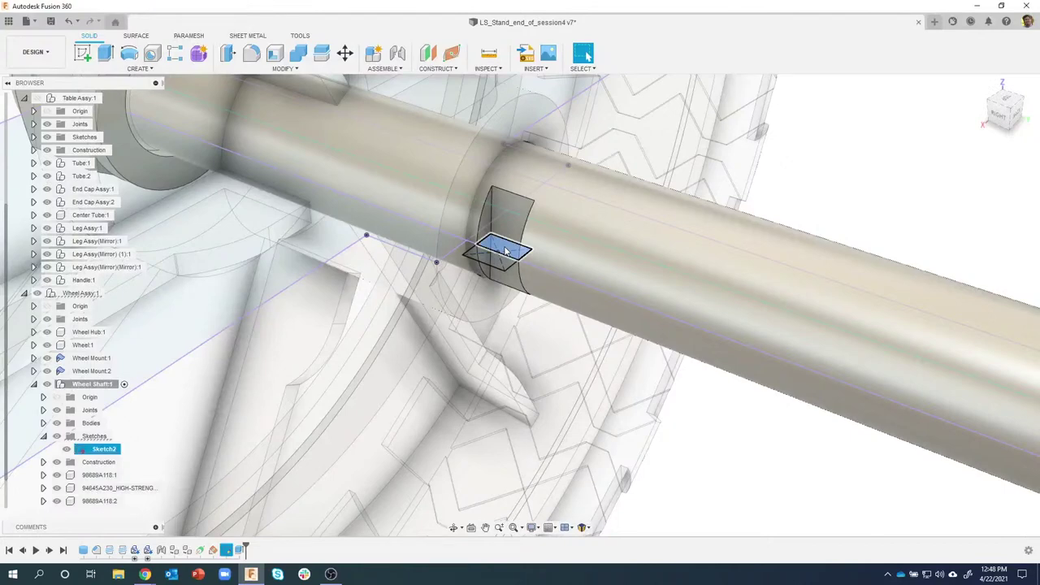
{"action": "right_click", "coordinate": [494, 264]}
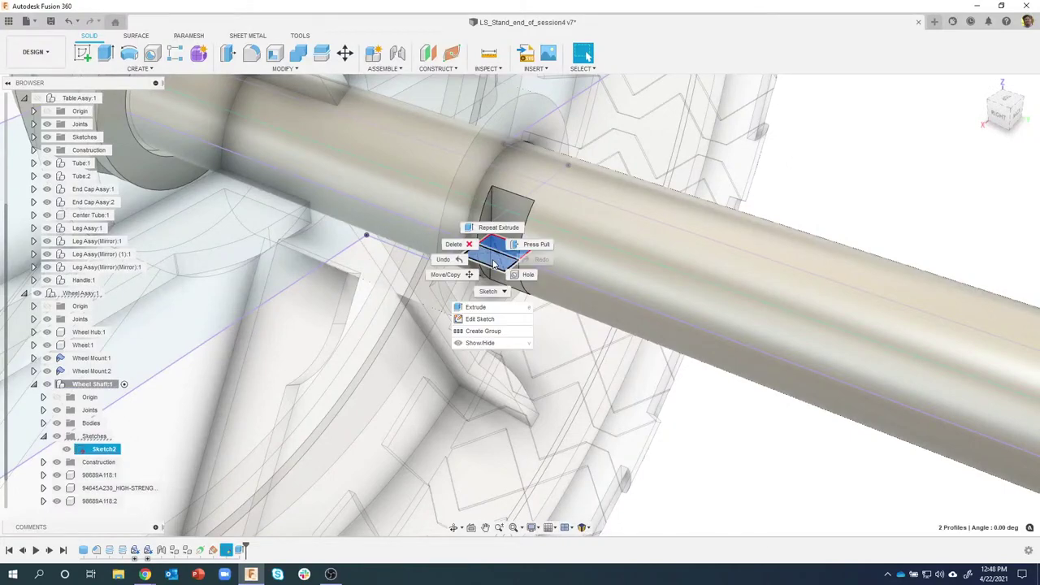
{"action": "left_click", "coordinate": [486, 306]}
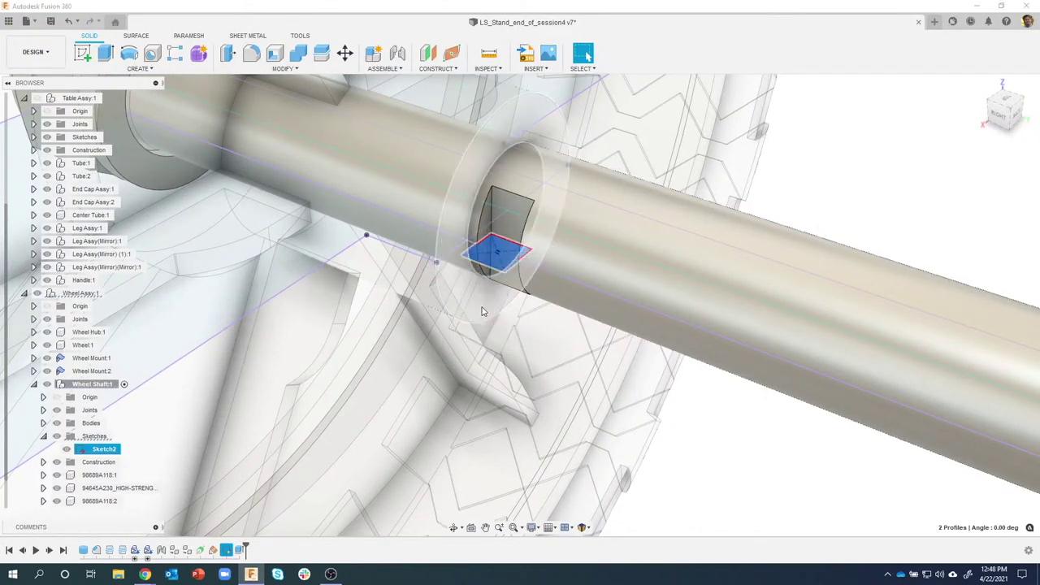
{"action": "left_click_drag", "start_coordinate": [476, 269], "coordinate": [471, 243]}
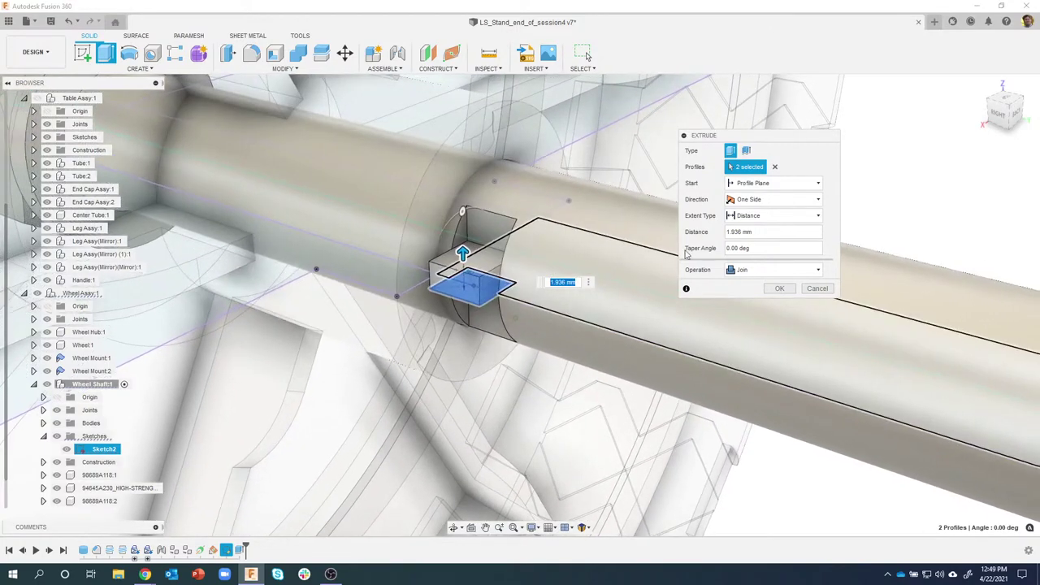
{"action": "middle_click_drag", "start_coordinate": [686, 254], "coordinate": [749, 195], "text": "shift"}
{"action": "left_click", "coordinate": [776, 200]}
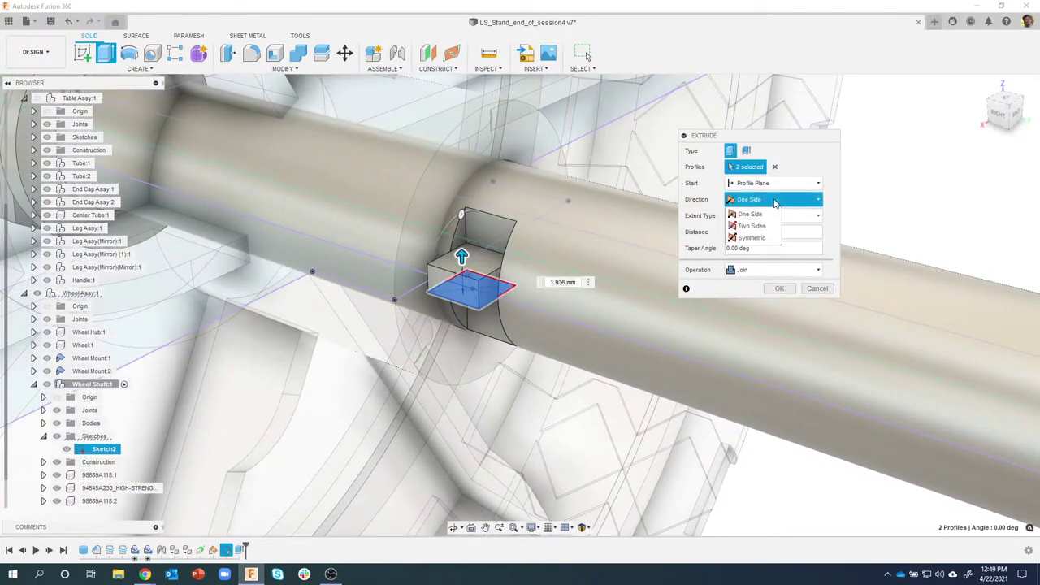
{"action": "left_click", "coordinate": [752, 237]}
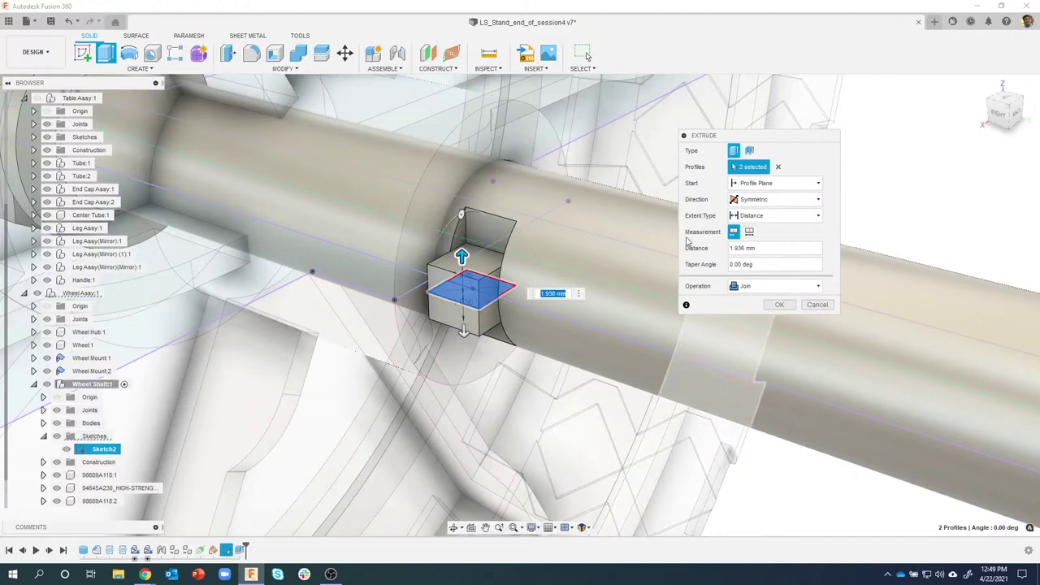
{"action": "mouse_move", "coordinate": [461, 255]}
{"action": "left_mouse_down"}
{"action": "mouse_move", "coordinate": [462, 265]}
{"action": "mouse_move", "coordinate": [462, 250]}
{"action": "left_mouse_up"}
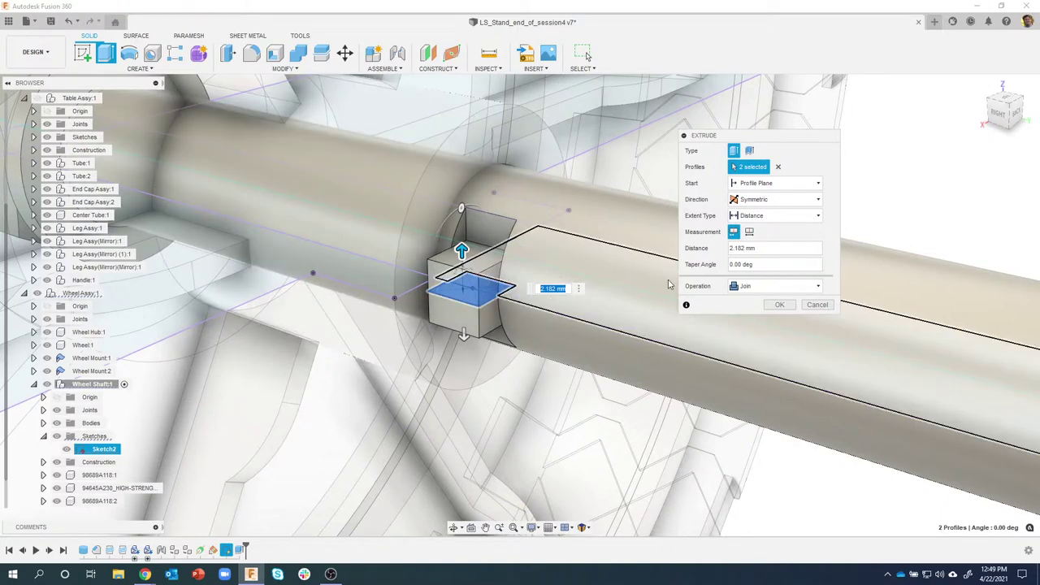
{"action": "left_click", "coordinate": [751, 233]}
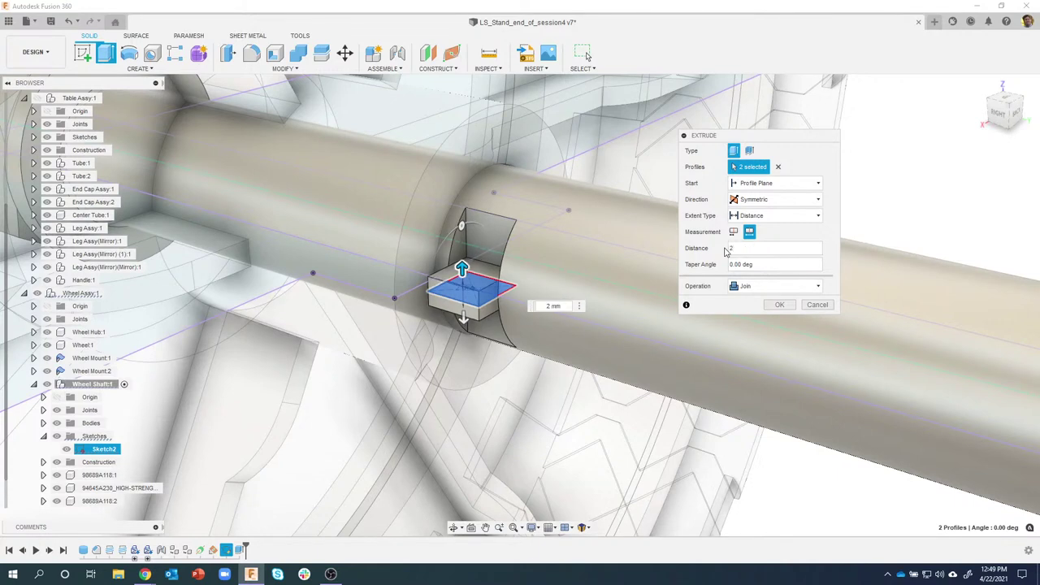
{"action": "key", "text": "Return"}
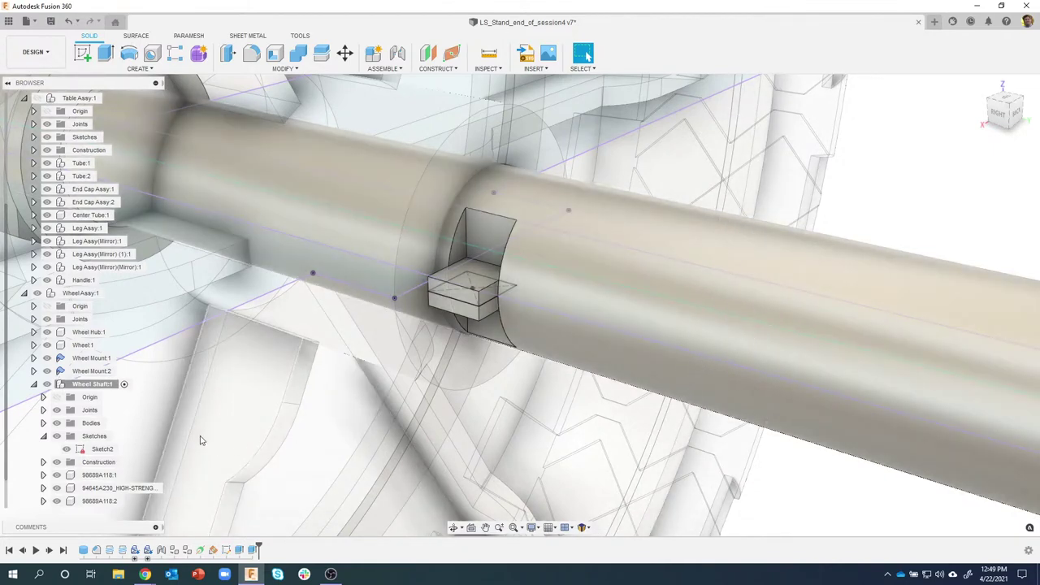
{"action": "left_click", "coordinate": [67, 449]}
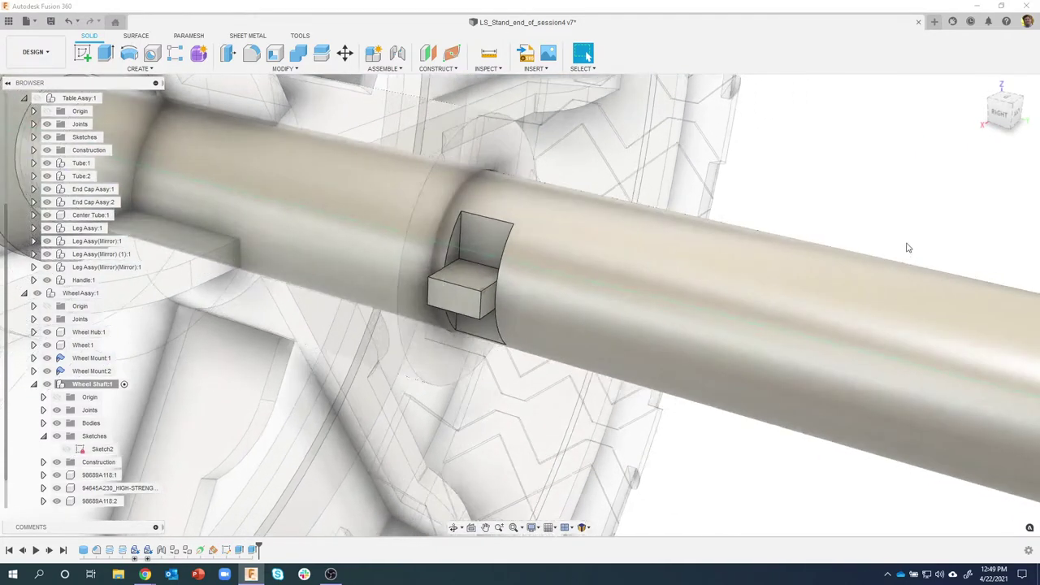
Step: Examine the shaft's notch and protruding tab beside the wheel hub from several angles
{"action": "middle_click_drag", "start_coordinate": [909, 248], "coordinate": [520, 182], "text": "shift"}
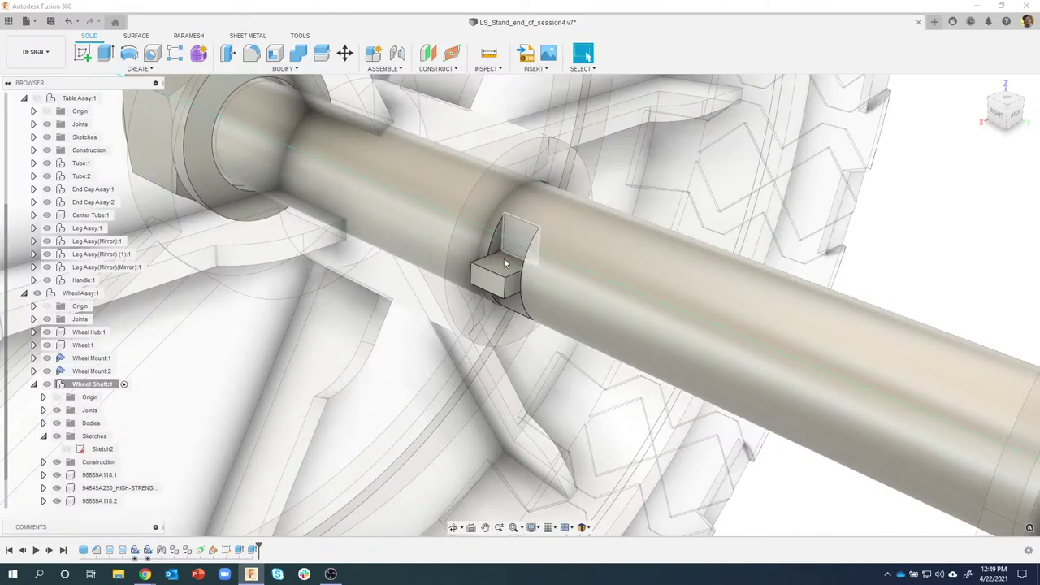
{"action": "middle_click_drag", "start_coordinate": [512, 255], "coordinate": [443, 320], "text": "shift"}
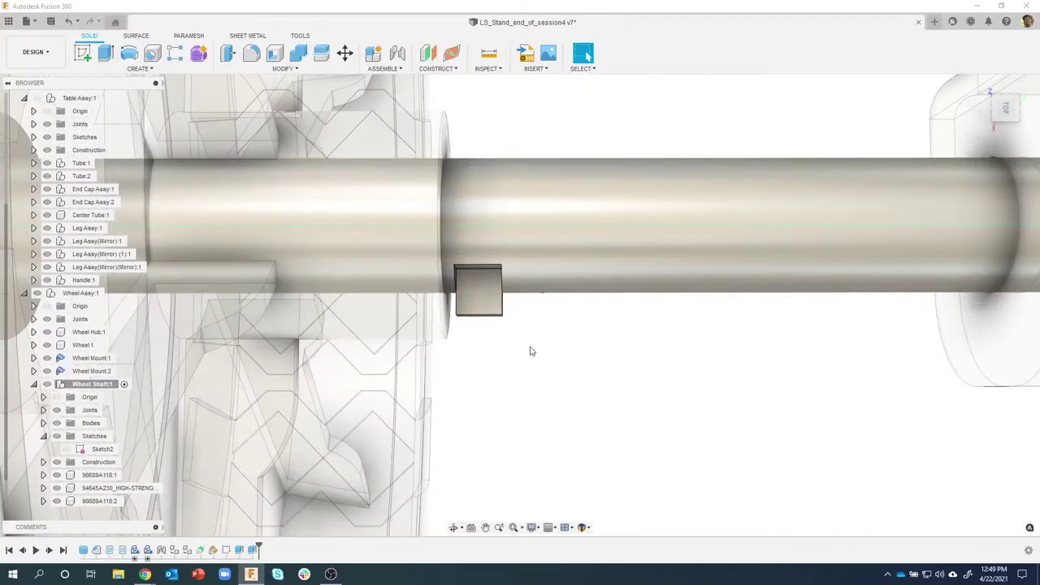
{"action": "middle_click_drag", "start_coordinate": [532, 351], "coordinate": [770, 225], "text": "shift"}
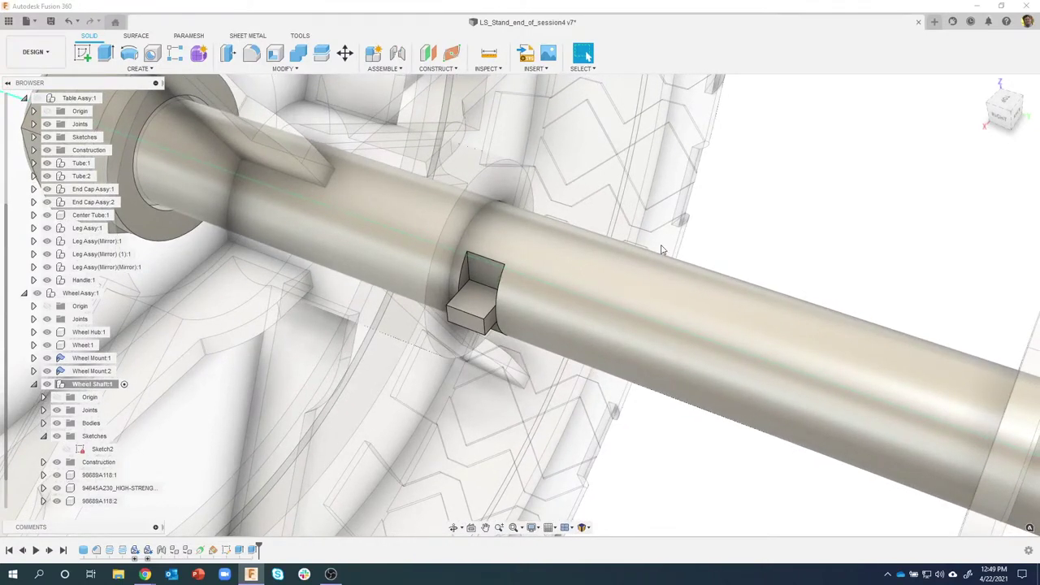
{"action": "scroll", "coordinate": [848, 239], "scroll_direction": "down", "scroll_amount": 3}
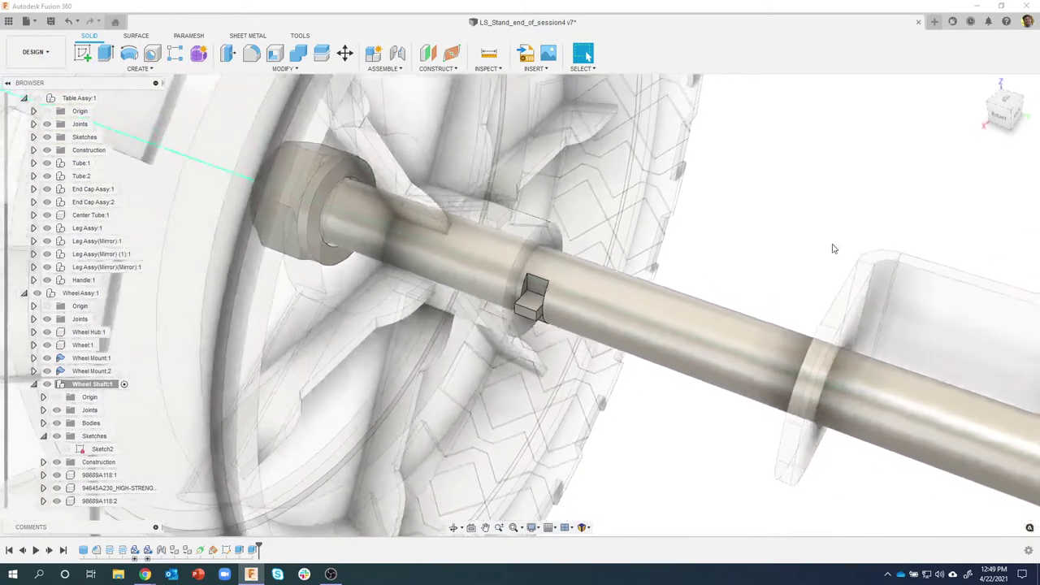
{"action": "middle_click_drag", "start_coordinate": [833, 249], "coordinate": [882, 237], "text": "shift"}
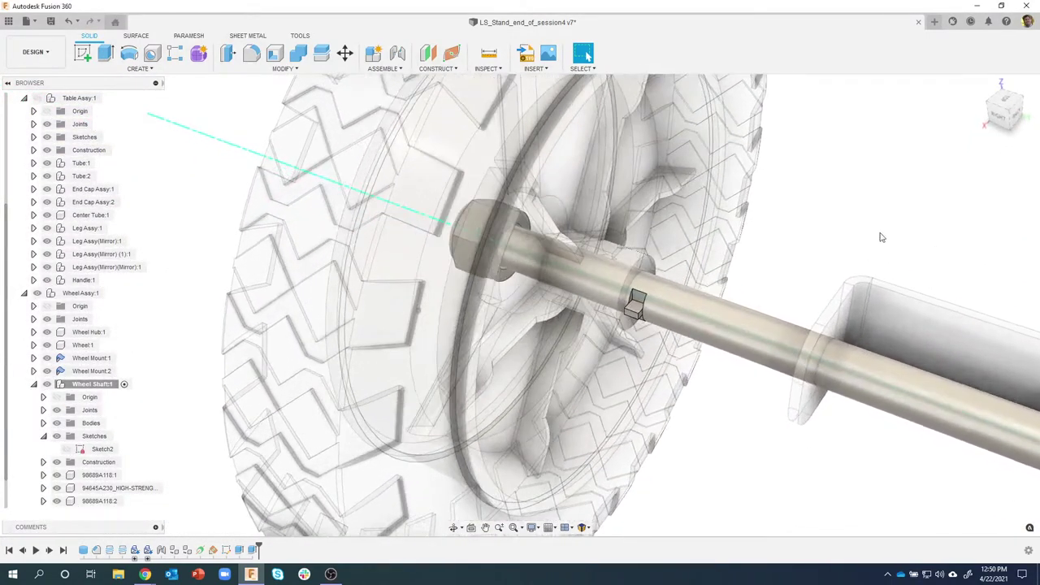
{"action": "scroll", "coordinate": [795, 206], "scroll_direction": "up", "scroll_amount": 3}
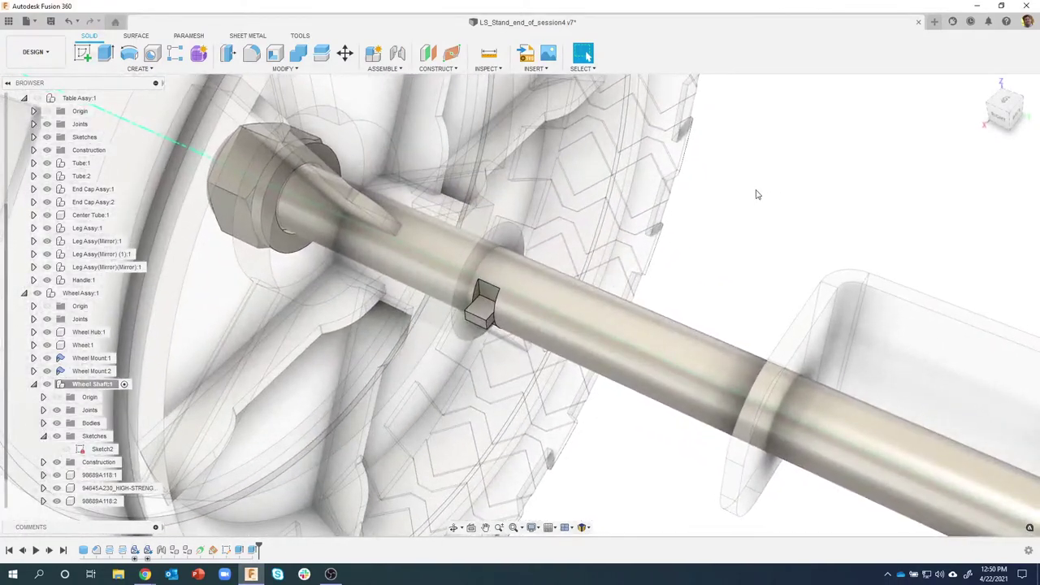
{"action": "scroll", "coordinate": [756, 195], "scroll_direction": "down", "scroll_amount": 2}
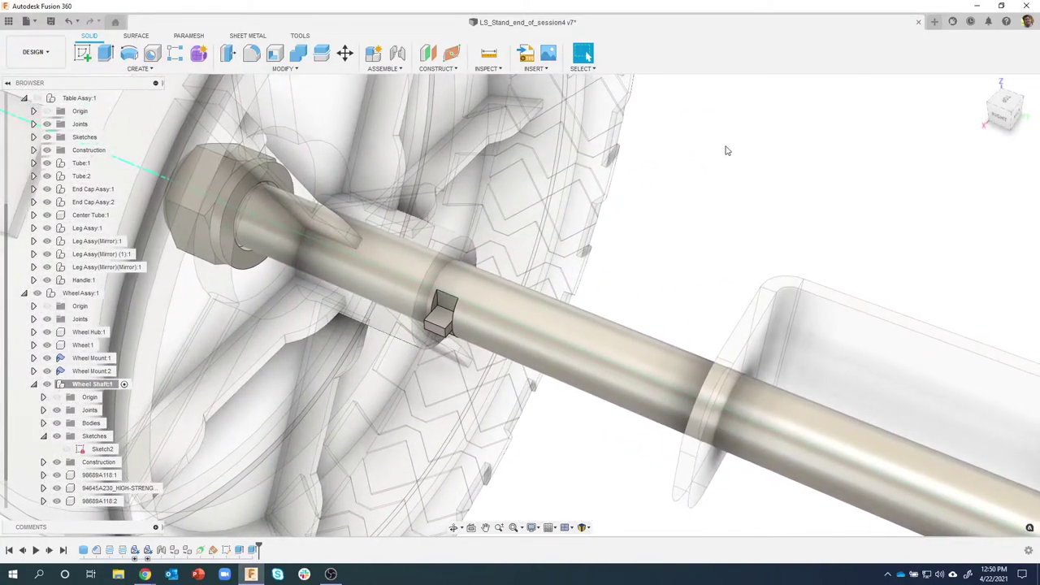
{"action": "middle_click_drag", "start_coordinate": [654, 135], "coordinate": [760, 219], "text": "shift"}
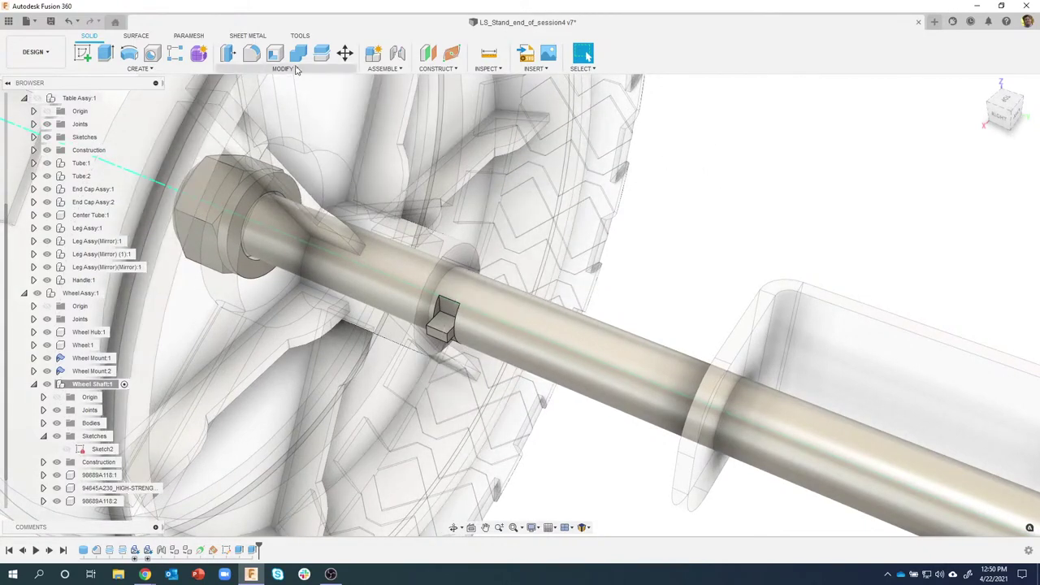
Step: Start a circular pattern of features with the wheel shaft's notch cut and tab extrusion as the objects
{"action": "left_click", "coordinate": [173, 69]}
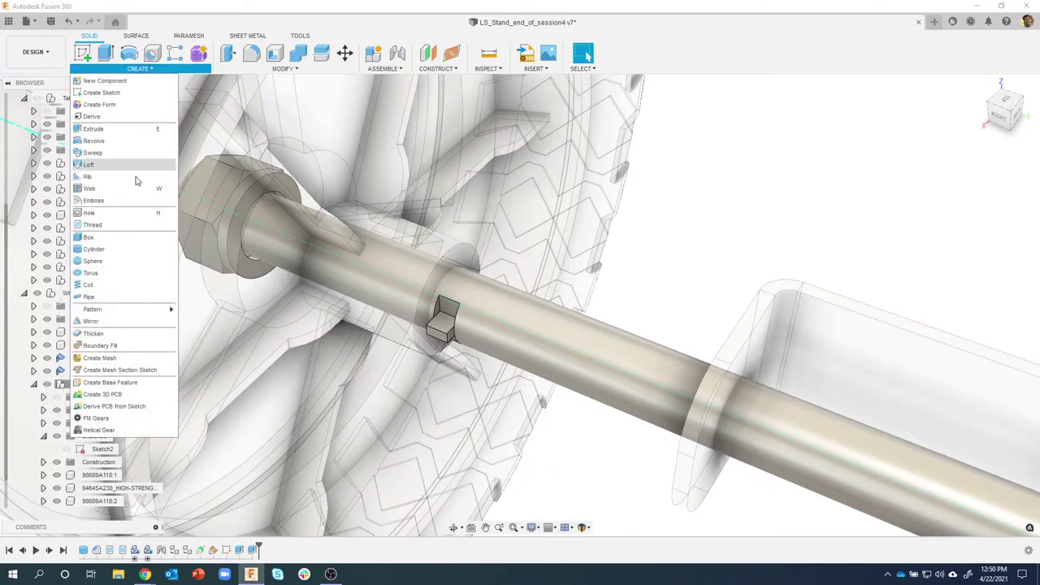
{"action": "mouse_move", "coordinate": [119, 313]}
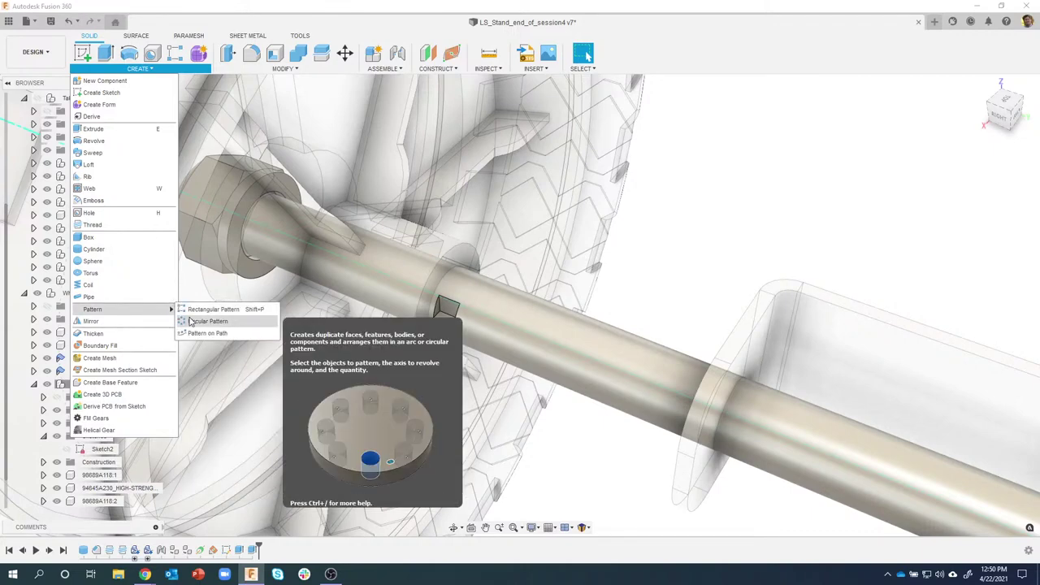
{"action": "left_click", "coordinate": [195, 322]}
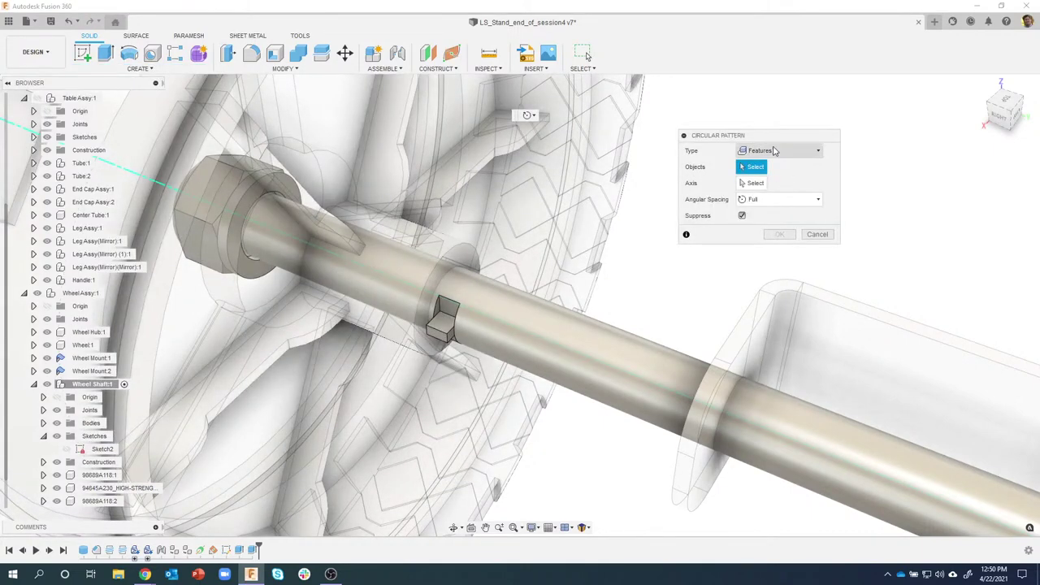
{"action": "left_click", "coordinate": [780, 151]}
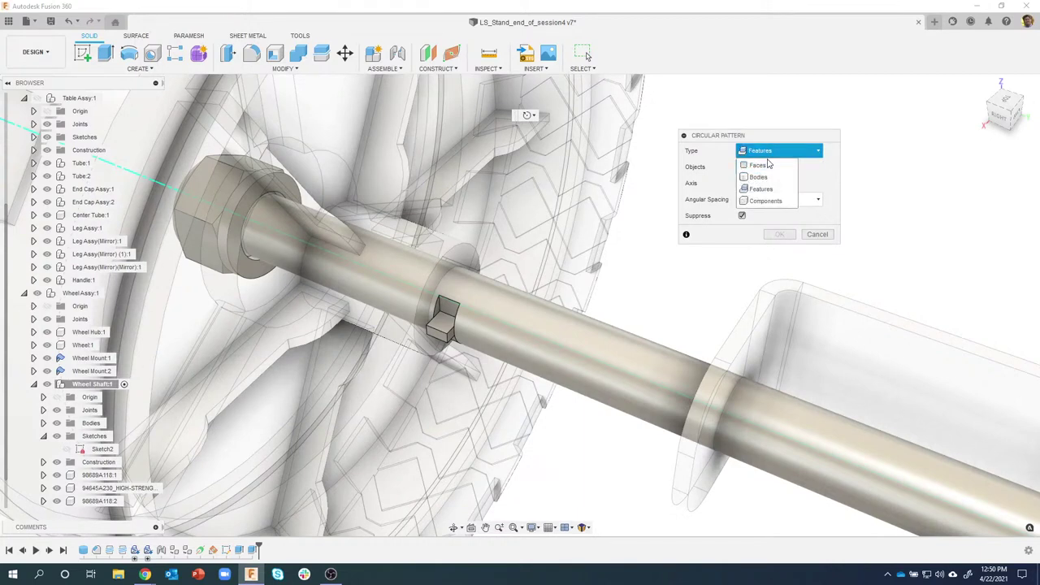
{"action": "left_click", "coordinate": [759, 165]}
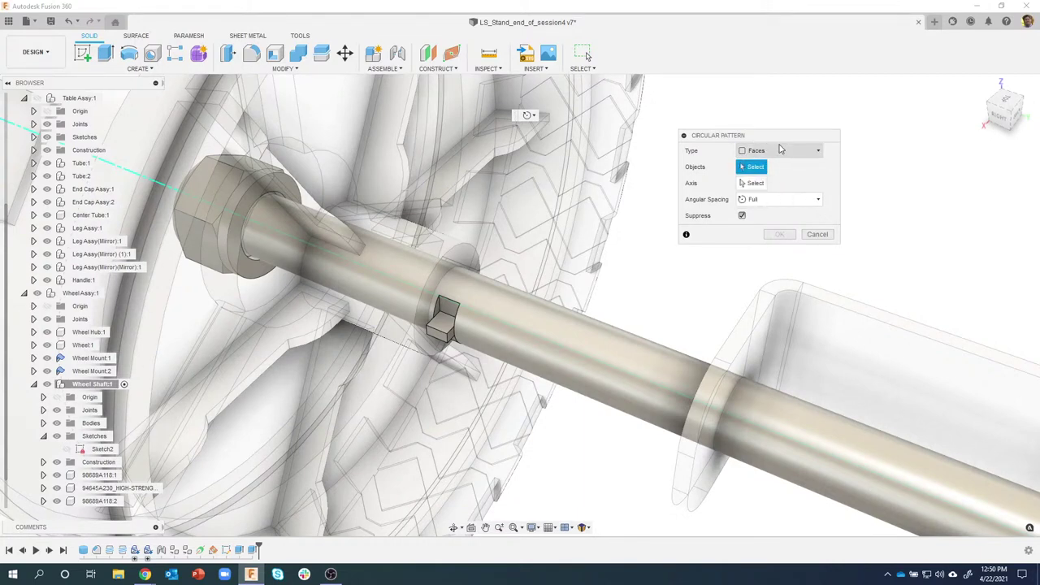
{"action": "left_click", "coordinate": [779, 150]}
{"action": "left_click", "coordinate": [761, 189]}
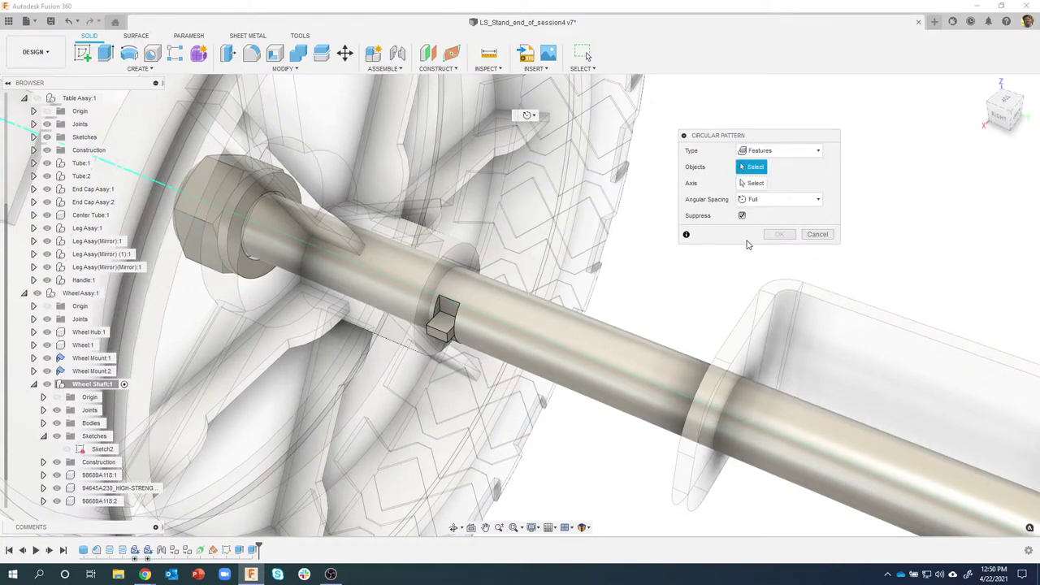
{"action": "left_click", "coordinate": [238, 552]}
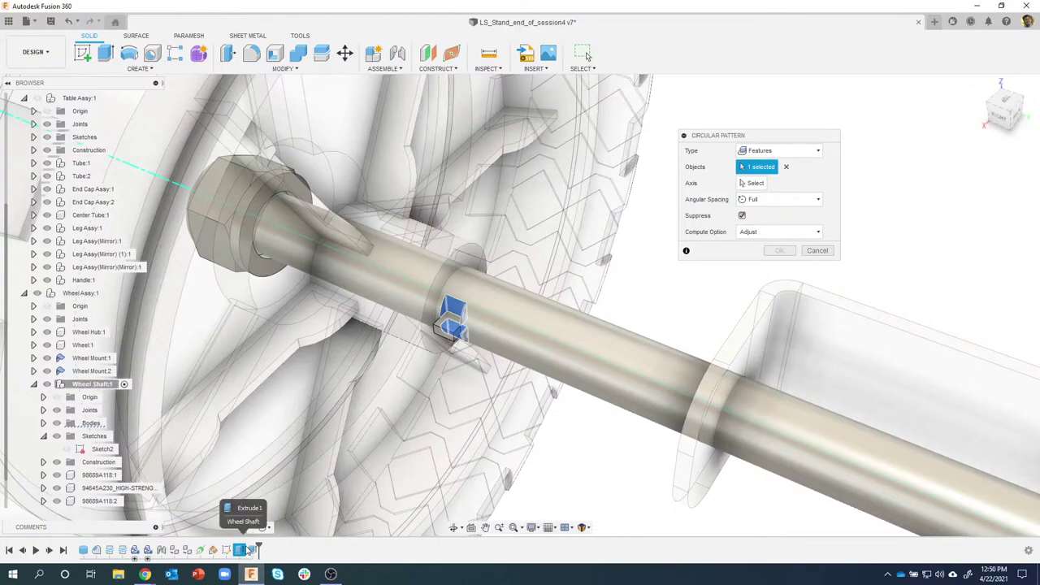
{"action": "left_click", "coordinate": [252, 551]}
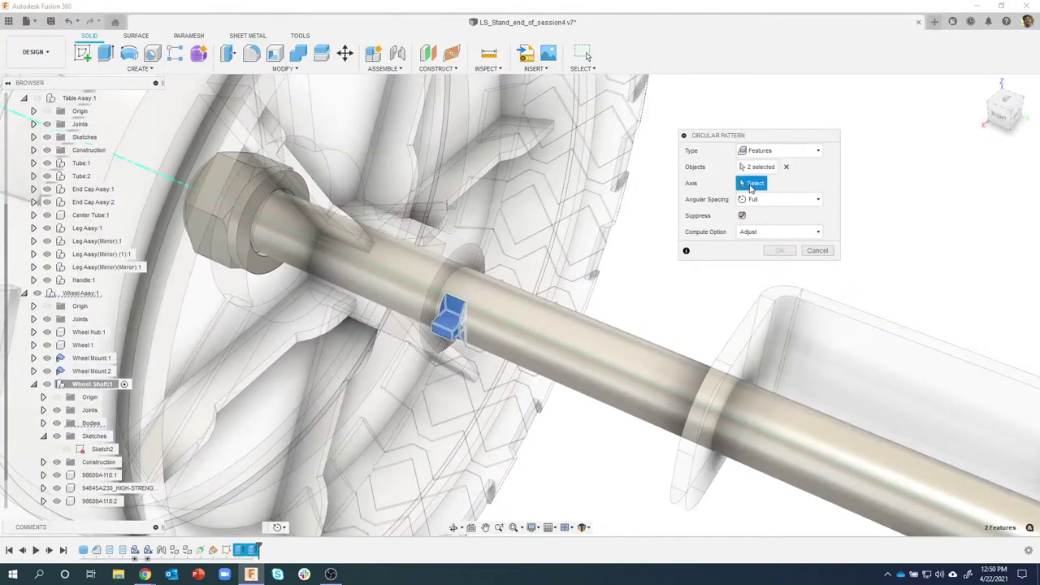
Step: Pattern the notch and tab around the wheel shaft's axis with full angular spacing and a quantity of 2
{"action": "middle_click_drag", "start_coordinate": [667, 244], "coordinate": [623, 320], "text": "shift"}
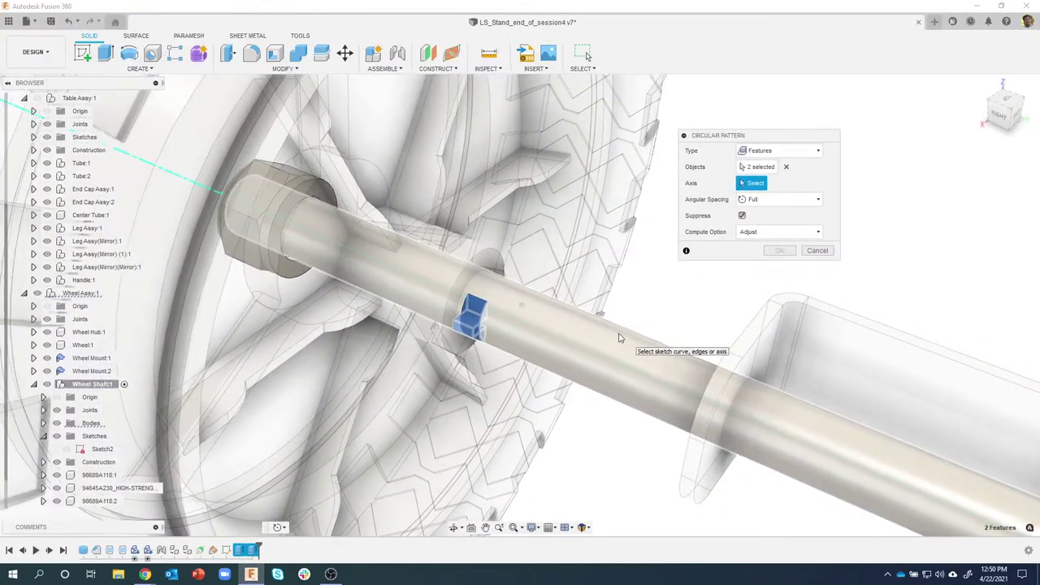
{"action": "scroll", "coordinate": [854, 358], "scroll_direction": "down", "scroll_amount": 3}
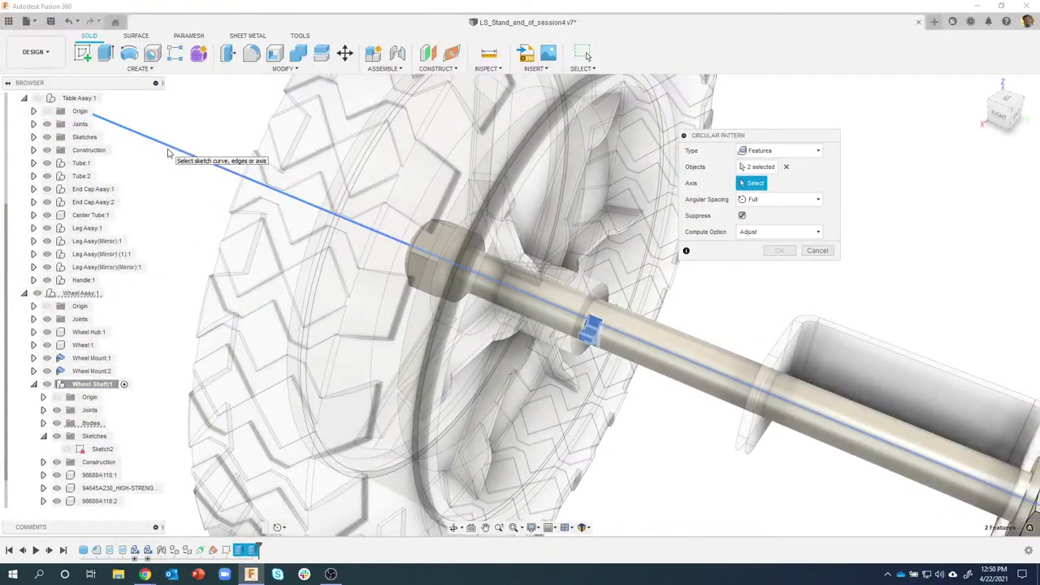
{"action": "middle_click_drag", "start_coordinate": [168, 153], "coordinate": [804, 244], "text": "shift"}
{"action": "left_click", "coordinate": [682, 355]}
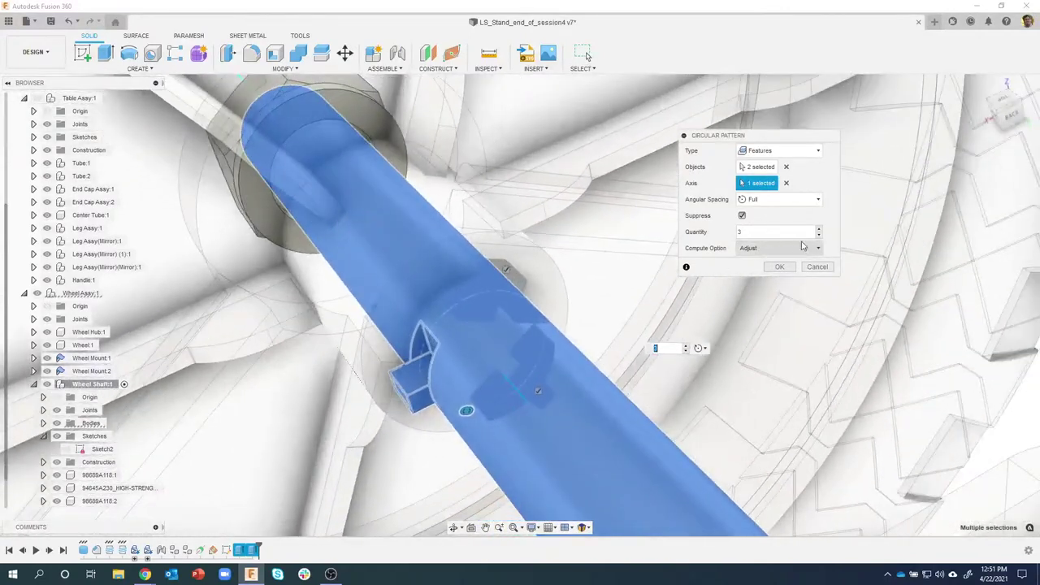
{"action": "left_click", "coordinate": [819, 235]}
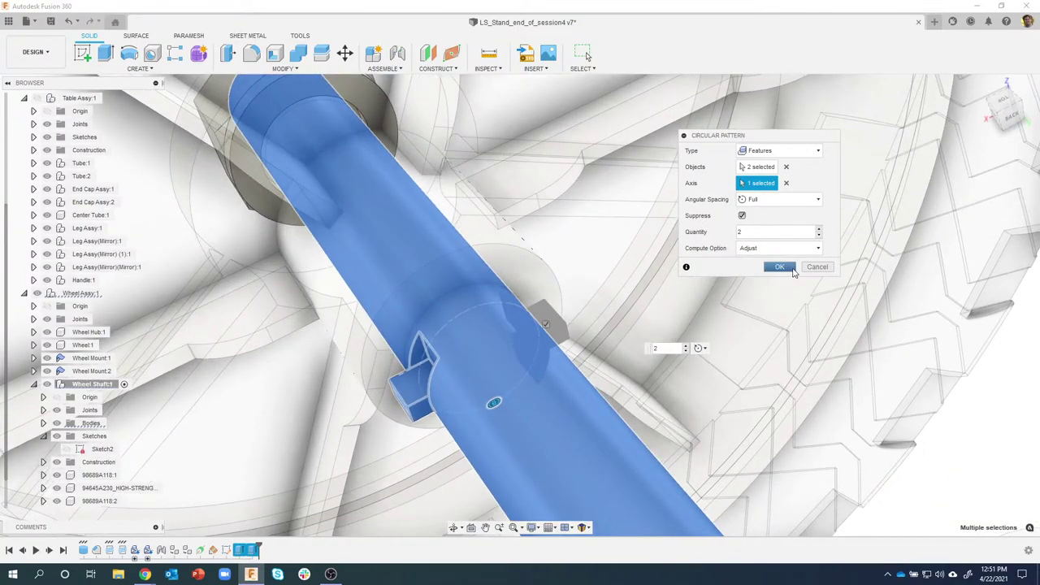
{"action": "left_click", "coordinate": [780, 266]}
Step: Collapse the Wheel Shaft component in the browser and activate the Wheel Assy component
{"action": "middle_click_drag", "start_coordinate": [777, 291], "coordinate": [634, 321], "text": "shift"}
{"action": "middle_click_drag", "start_coordinate": [442, 385], "coordinate": [592, 257], "text": "shift"}
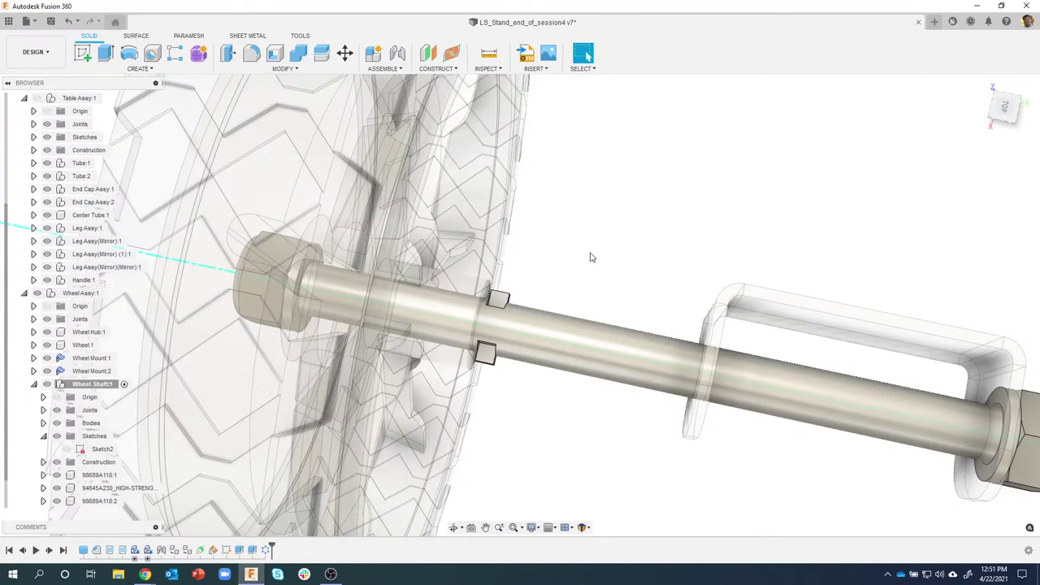
{"action": "scroll", "coordinate": [615, 207], "scroll_direction": "down", "scroll_amount": 4}
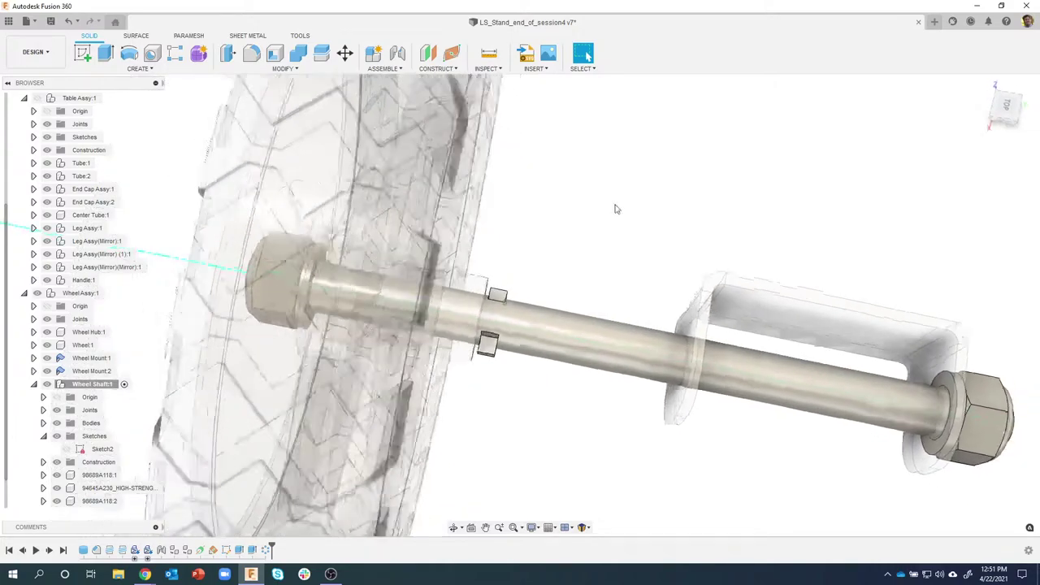
{"action": "middle_click_drag", "start_coordinate": [856, 290], "coordinate": [279, 262], "text": "shift"}
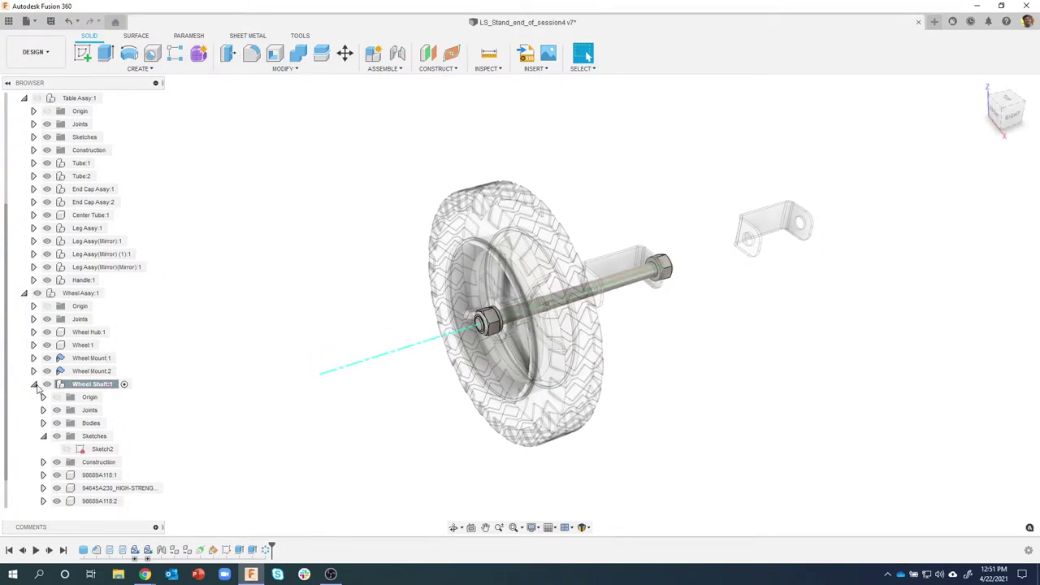
{"action": "left_click", "coordinate": [34, 386]}
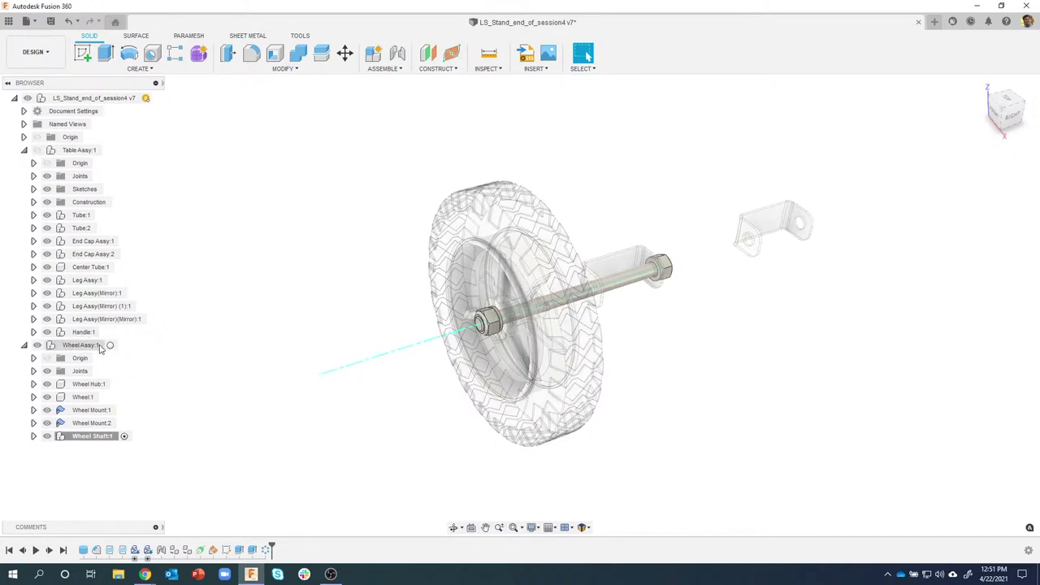
{"action": "left_click", "coordinate": [110, 344]}
Step: Show the Table Assy component and move Wheel Mount:1 and Wheel Mount:2 from Wheel Assy into it
{"action": "middle_click_drag", "start_coordinate": [188, 451], "coordinate": [745, 271], "text": "shift"}
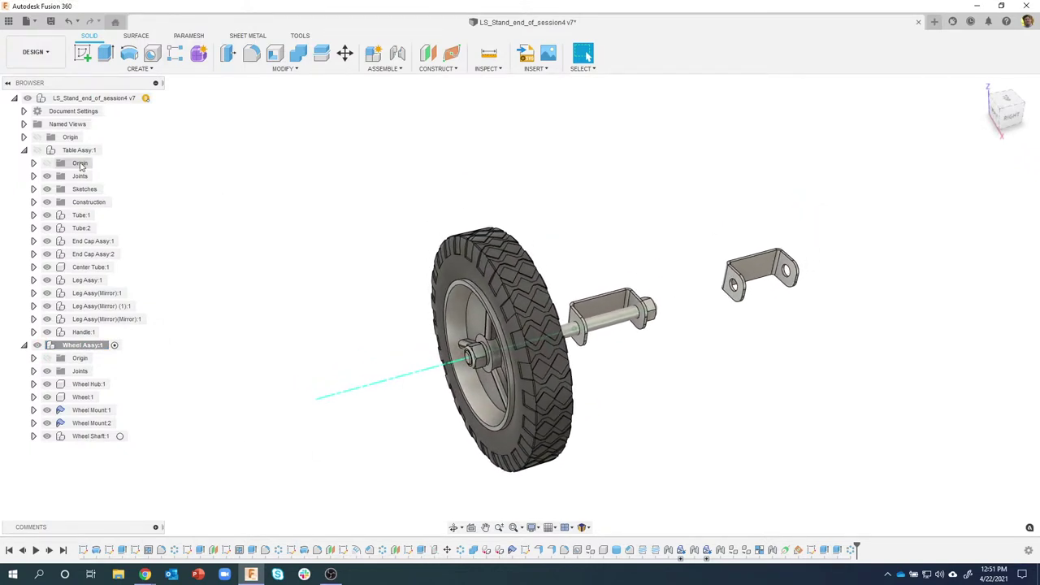
{"action": "left_click", "coordinate": [38, 150]}
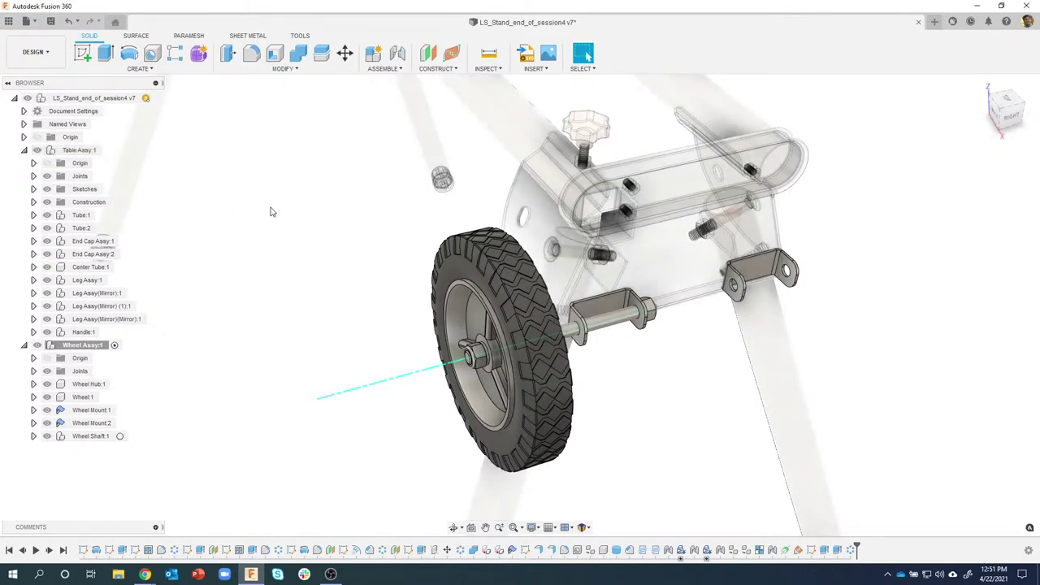
{"action": "middle_click_drag", "start_coordinate": [272, 212], "coordinate": [699, 213], "text": "shift"}
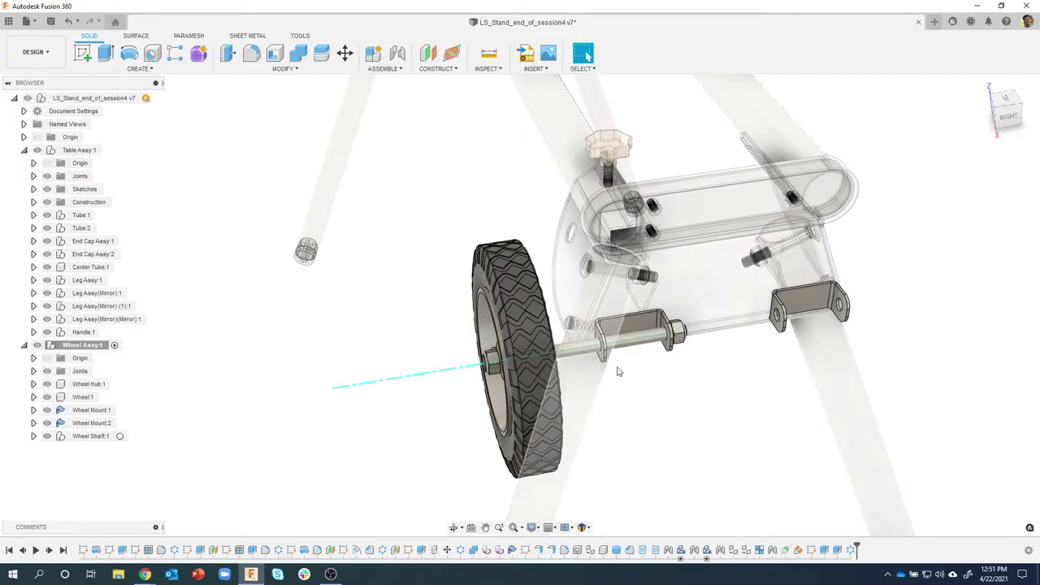
{"action": "middle_click_drag", "start_coordinate": [479, 329], "coordinate": [642, 355], "text": "shift"}
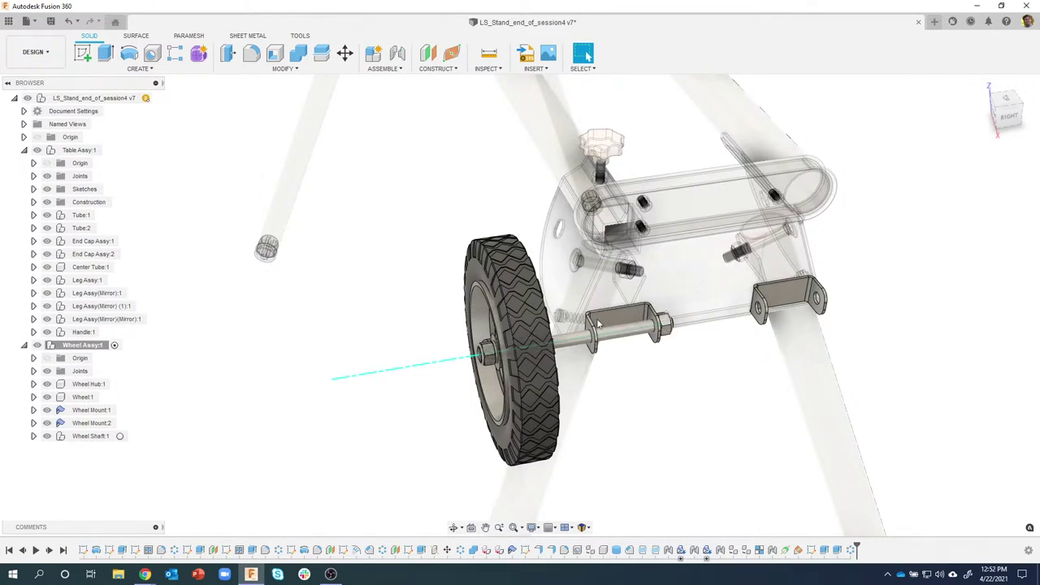
{"action": "left_click", "coordinate": [94, 411]}
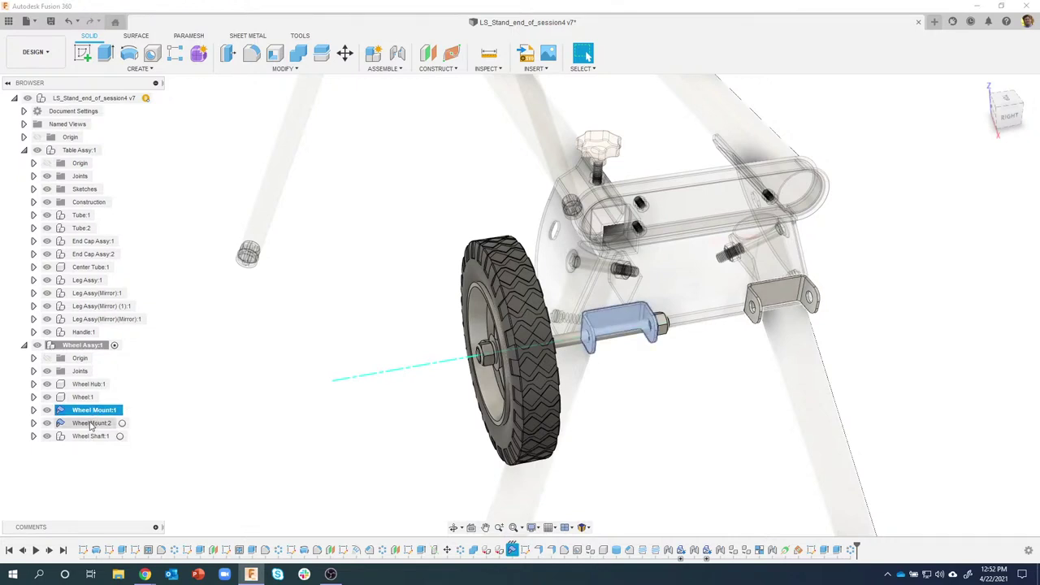
{"action": "left_click", "coordinate": [91, 422], "text": "ctrl"}
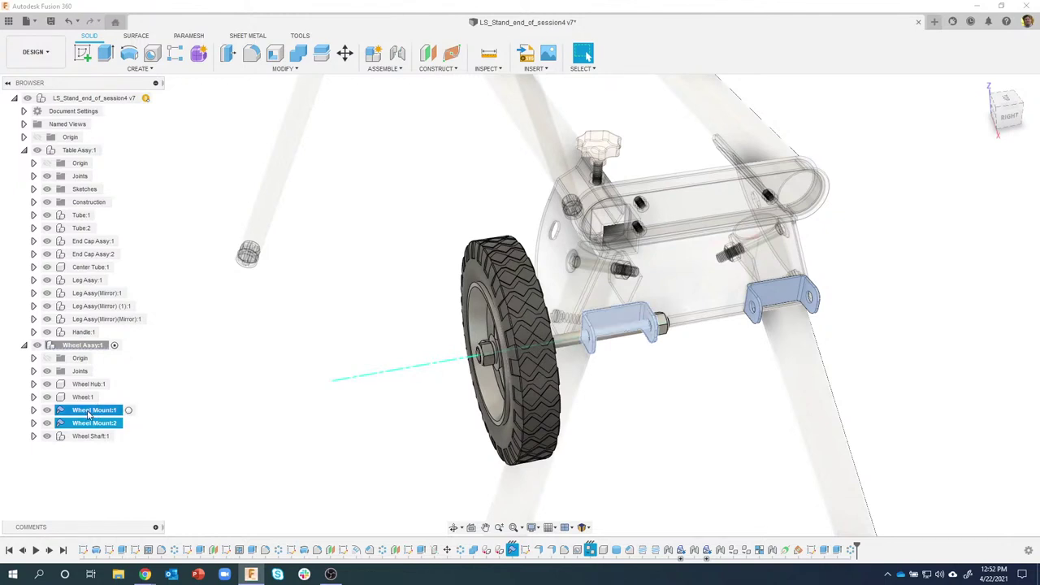
{"action": "left_click_drag", "start_coordinate": [89, 412], "coordinate": [82, 154]}
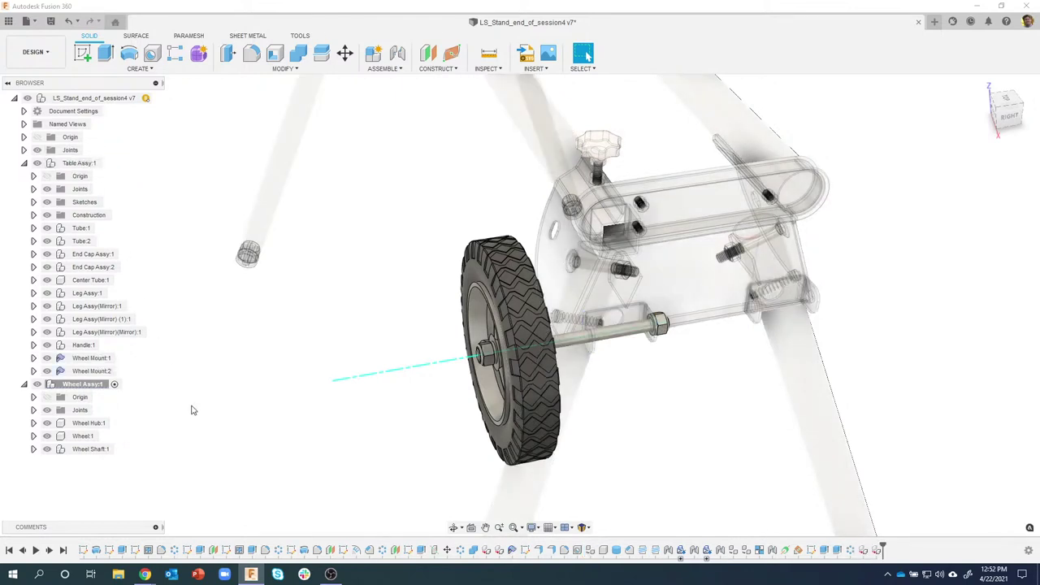
Step: Toggle the visibility of Wheel Assy and Table Assy in turn to check which parts belong to each
{"action": "left_click", "coordinate": [47, 387]}
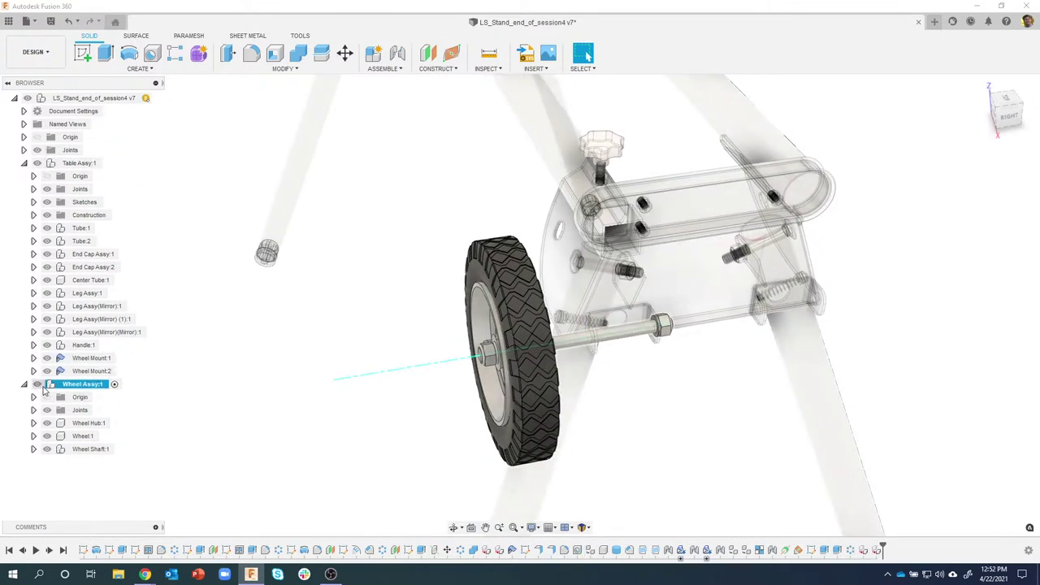
{"action": "left_click", "coordinate": [39, 384]}
{"action": "left_click", "coordinate": [42, 386]}
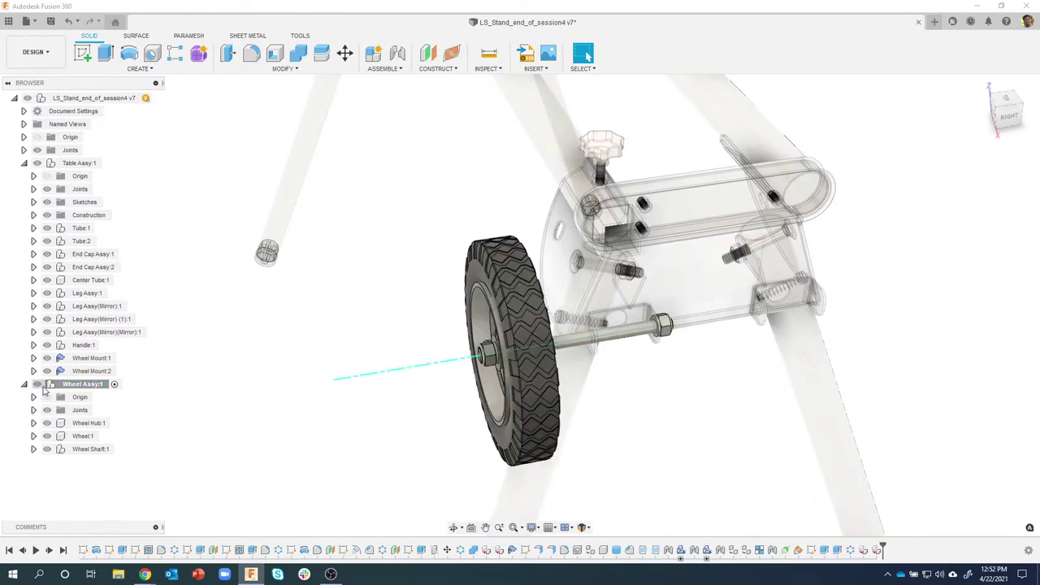
{"action": "left_click", "coordinate": [42, 386]}
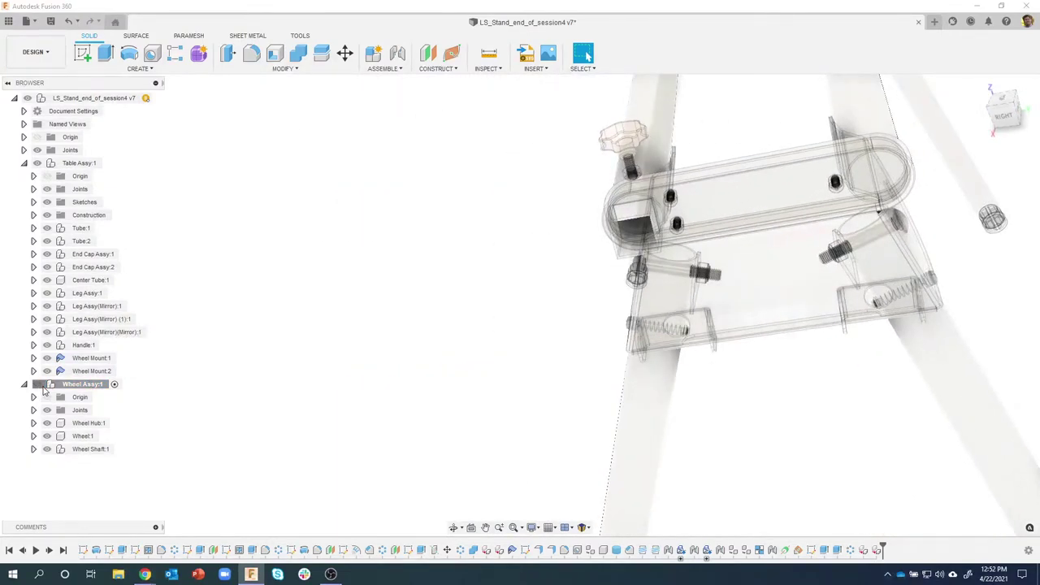
{"action": "left_click", "coordinate": [43, 387]}
{"action": "left_click", "coordinate": [43, 387]}
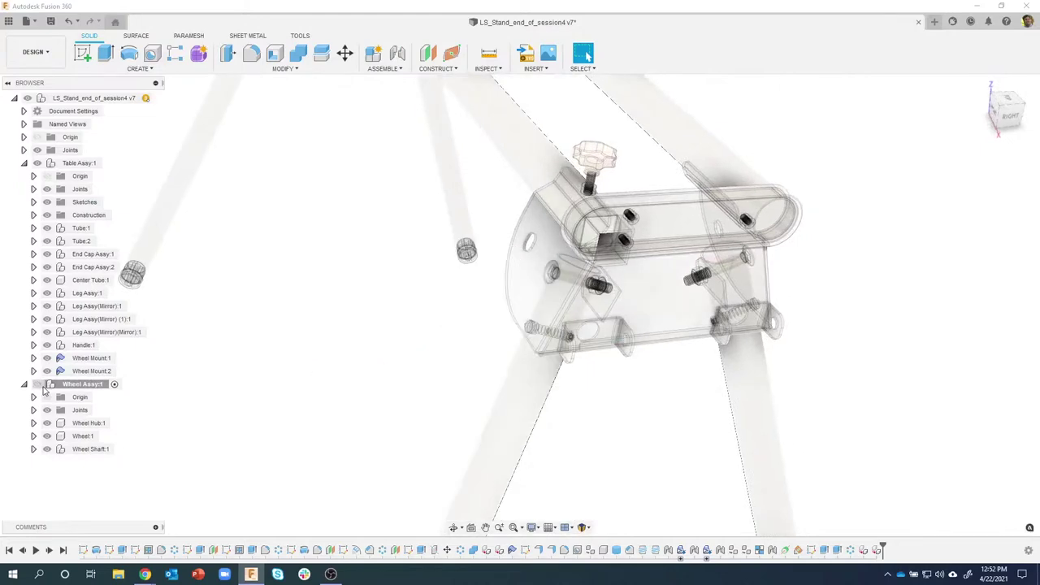
{"action": "left_click", "coordinate": [43, 388]}
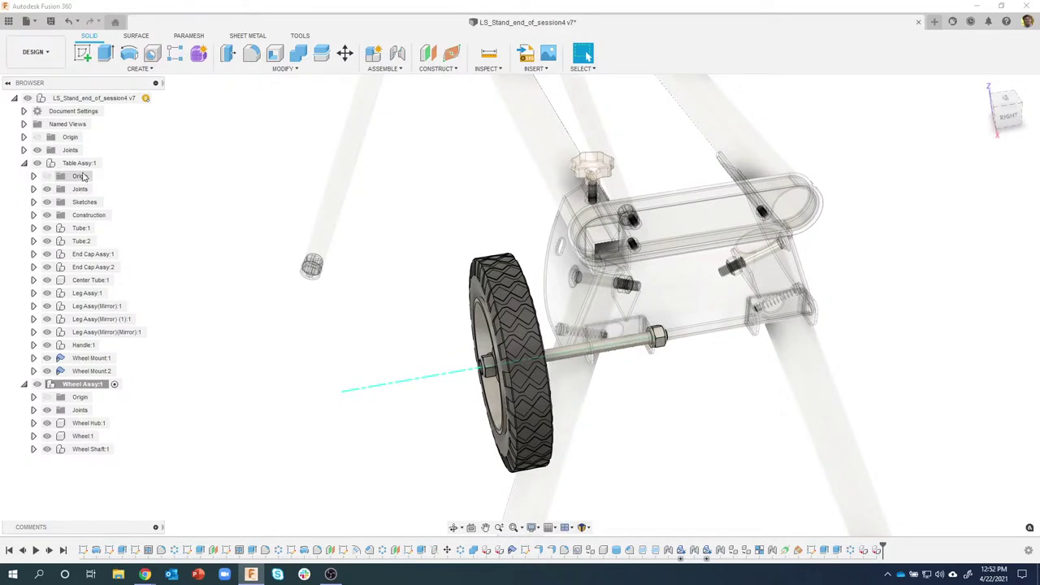
{"action": "left_click", "coordinate": [38, 163]}
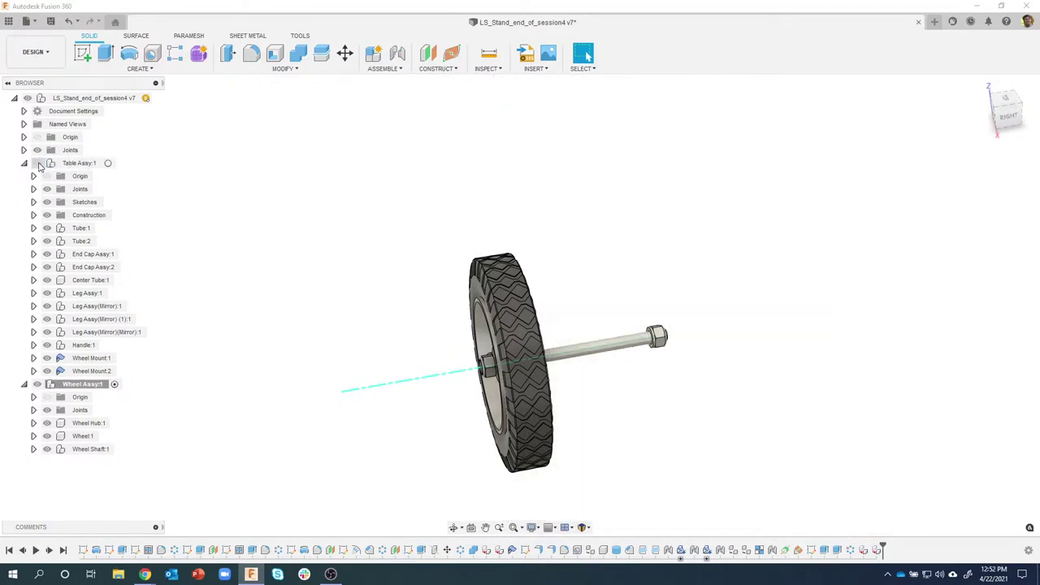
{"action": "left_click", "coordinate": [38, 164]}
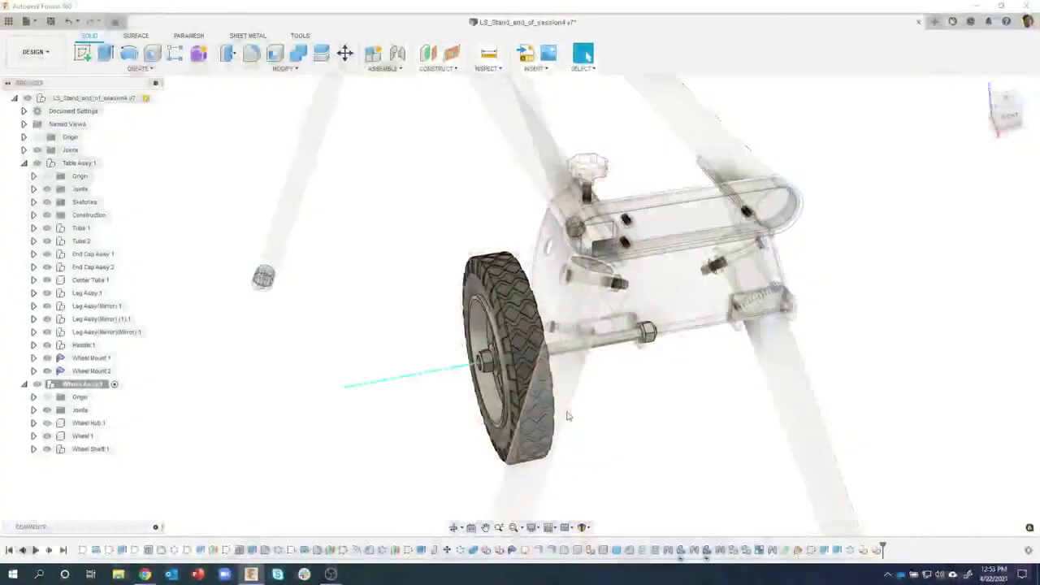
Step: Hide the construction axis running through the wheel shaft
{"action": "right_click", "coordinate": [407, 381]}
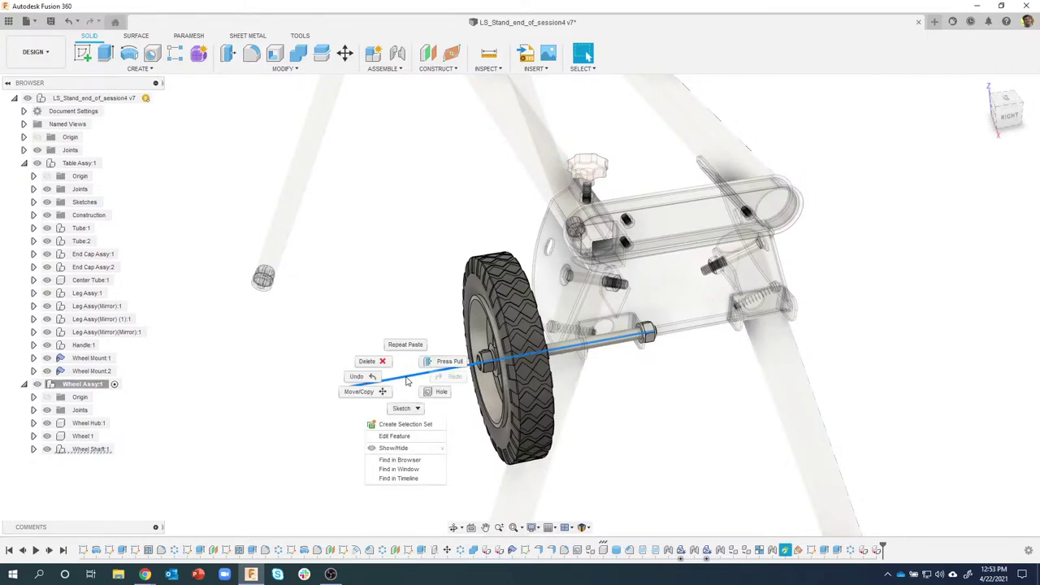
{"action": "left_click", "coordinate": [396, 448]}
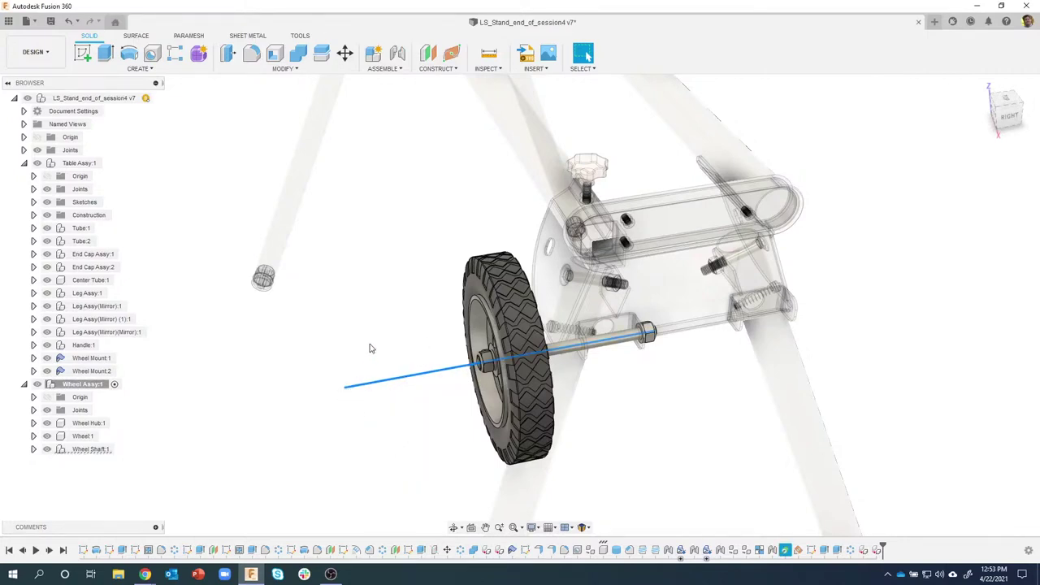
{"action": "middle_click_drag", "start_coordinate": [279, 336], "coordinate": [320, 364], "text": "shift"}
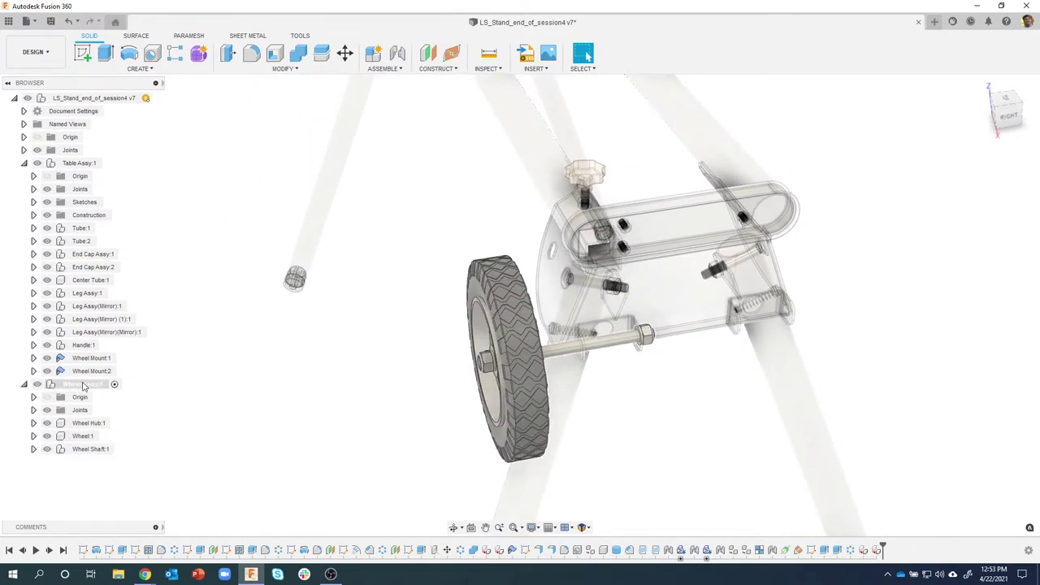
Step: Mirror the Wheel Assy:1 component across the construction plane Plane3 of Table Assy
{"action": "left_click", "coordinate": [84, 385]}
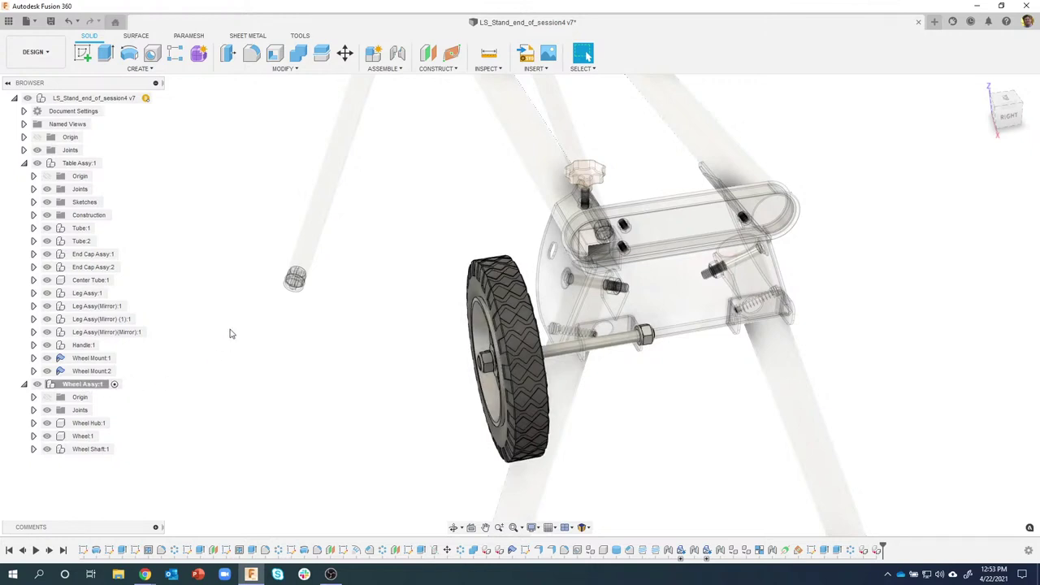
{"action": "left_click", "coordinate": [145, 68]}
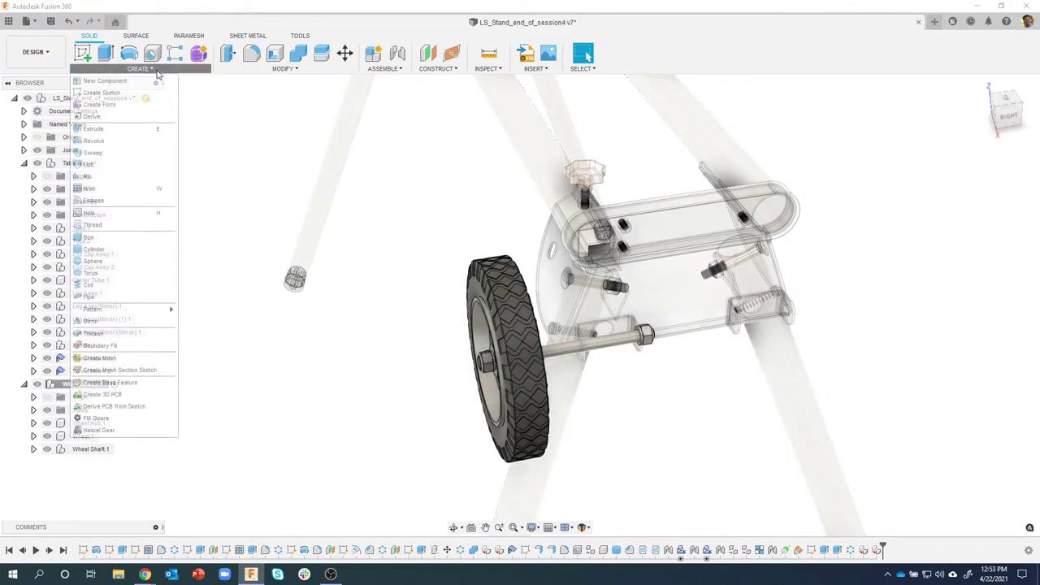
{"action": "left_click", "coordinate": [124, 325]}
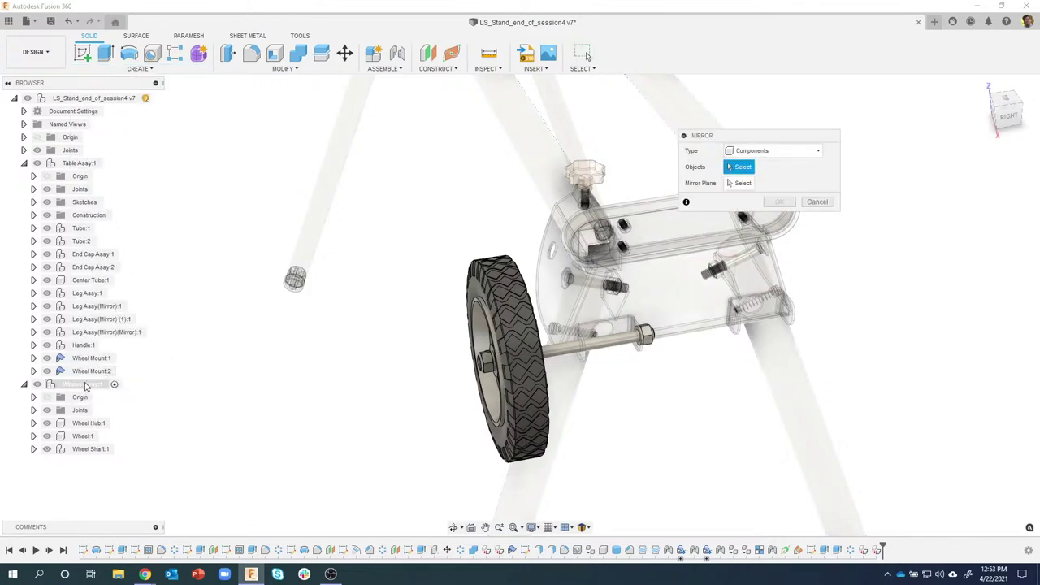
{"action": "left_click", "coordinate": [82, 383]}
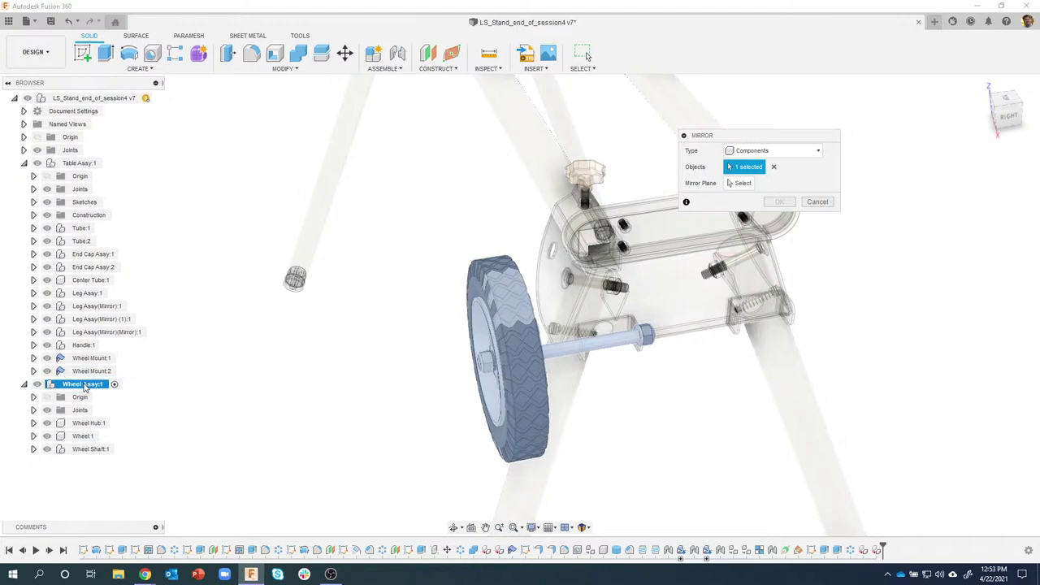
{"action": "left_click", "coordinate": [741, 186]}
{"action": "scroll", "coordinate": [509, 220], "scroll_direction": "down", "scroll_amount": 4}
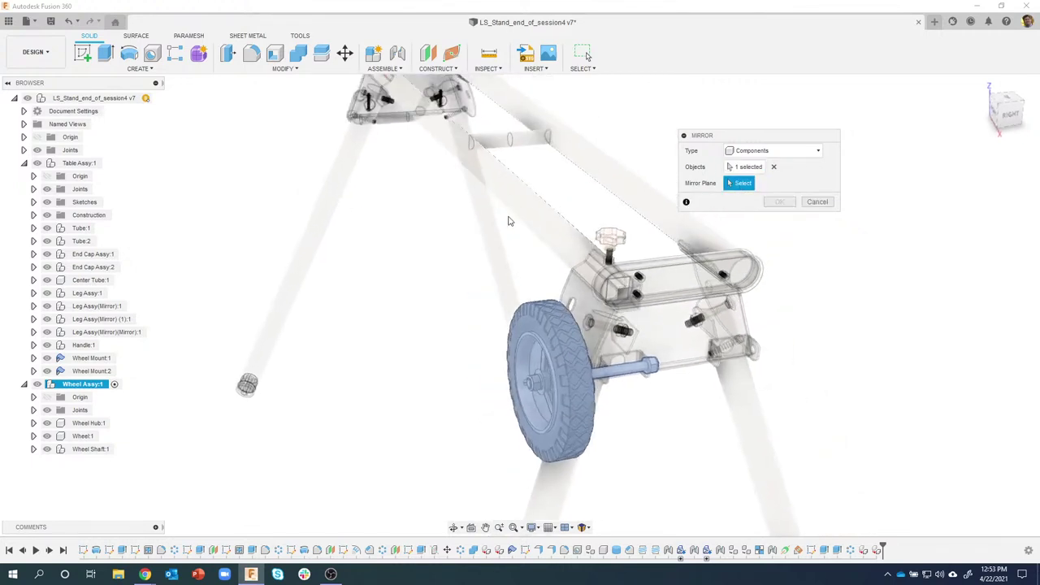
{"action": "middle_click_drag", "start_coordinate": [456, 120], "coordinate": [212, 184], "text": "shift"}
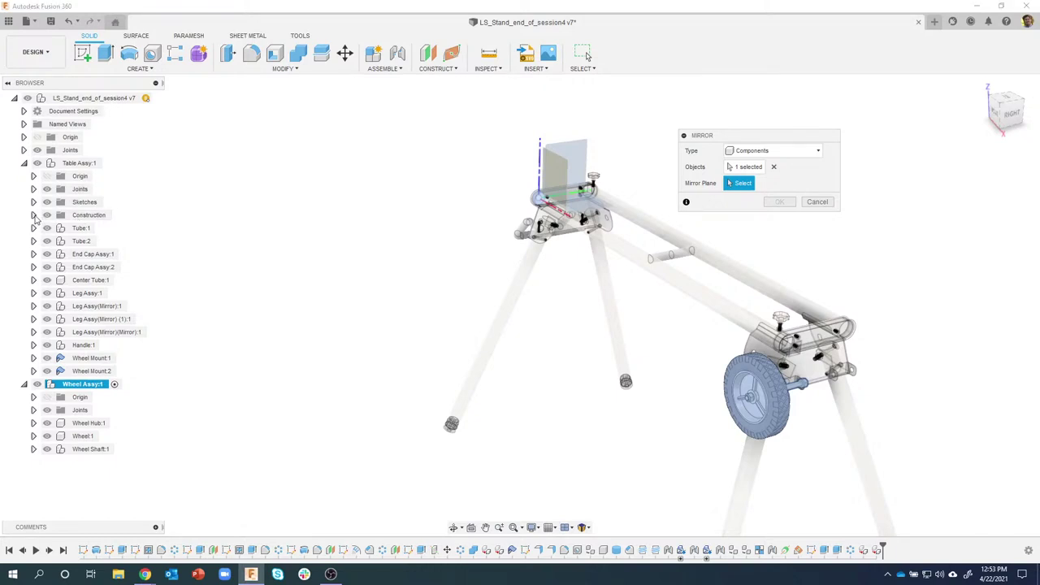
{"action": "left_click", "coordinate": [33, 216]}
{"action": "left_click", "coordinate": [71, 280]}
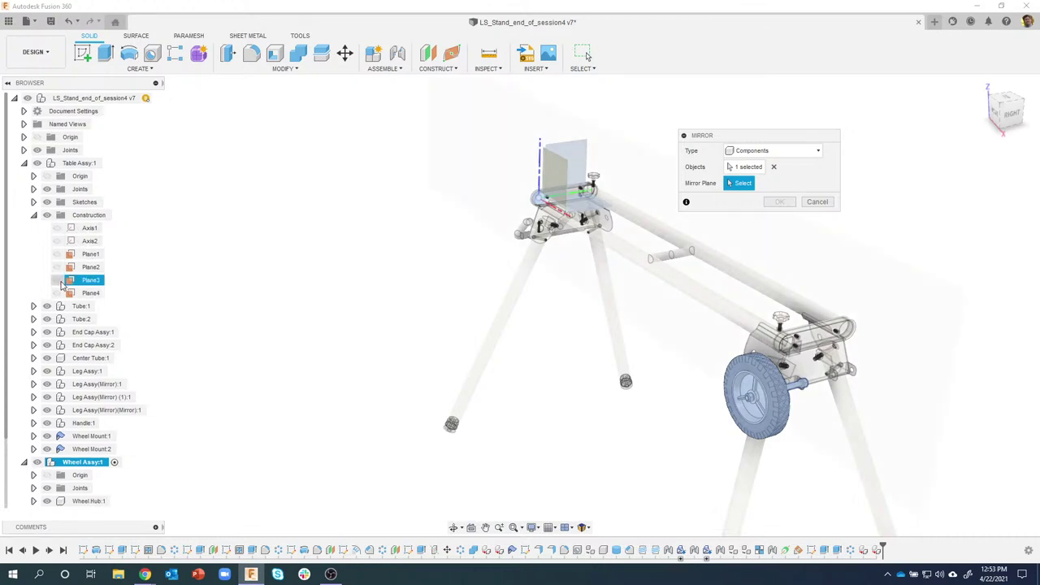
{"action": "left_click", "coordinate": [58, 282]}
{"action": "middle_click_drag", "start_coordinate": [277, 323], "coordinate": [520, 122], "text": "shift"}
{"action": "middle_click_drag", "start_coordinate": [520, 341], "coordinate": [634, 252], "text": "shift"}
{"action": "left_click", "coordinate": [642, 222]}
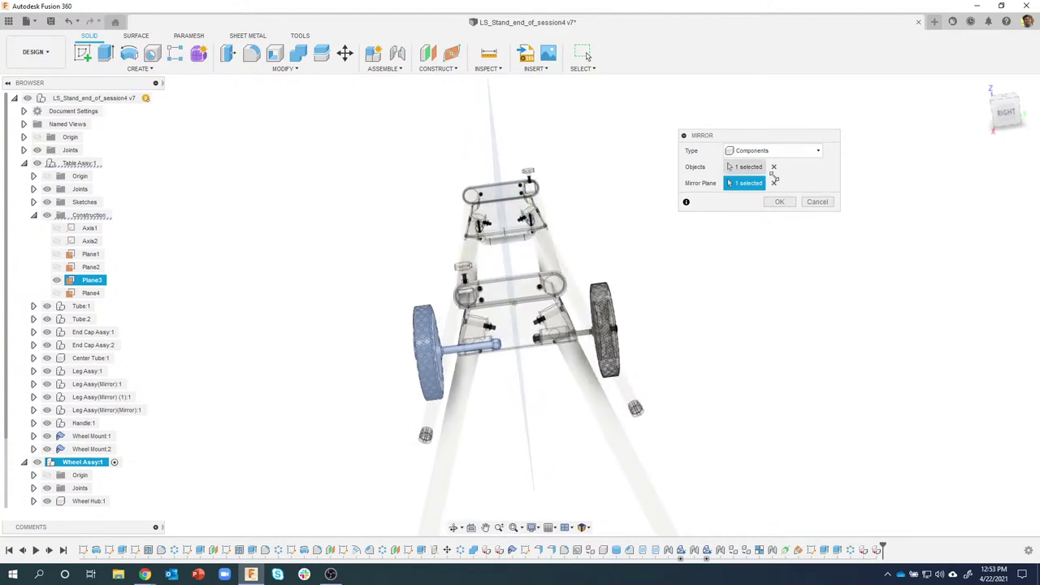
{"action": "left_click", "coordinate": [780, 201]}
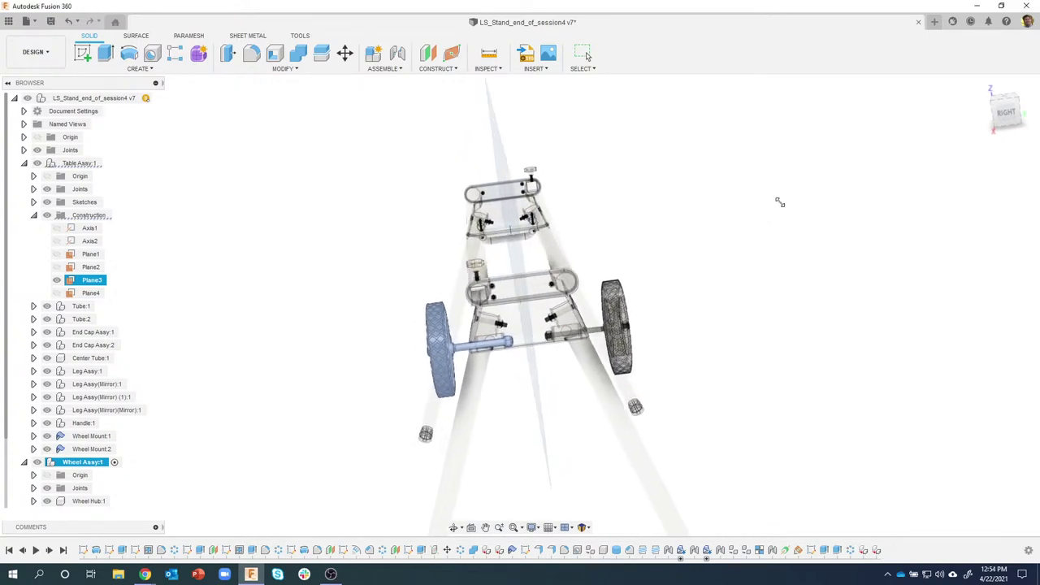
Step: Hide the Construction folder of Table Assy and collapse Wheel Assy:1 in the browser
{"action": "middle_click_drag", "start_coordinate": [716, 249], "coordinate": [207, 236], "text": "shift"}
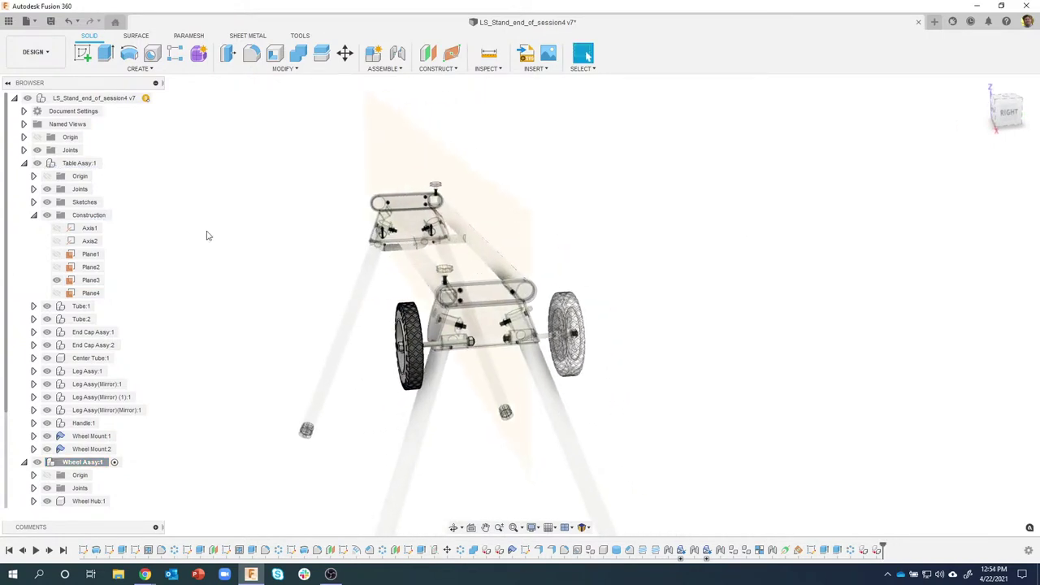
{"action": "left_click", "coordinate": [46, 217]}
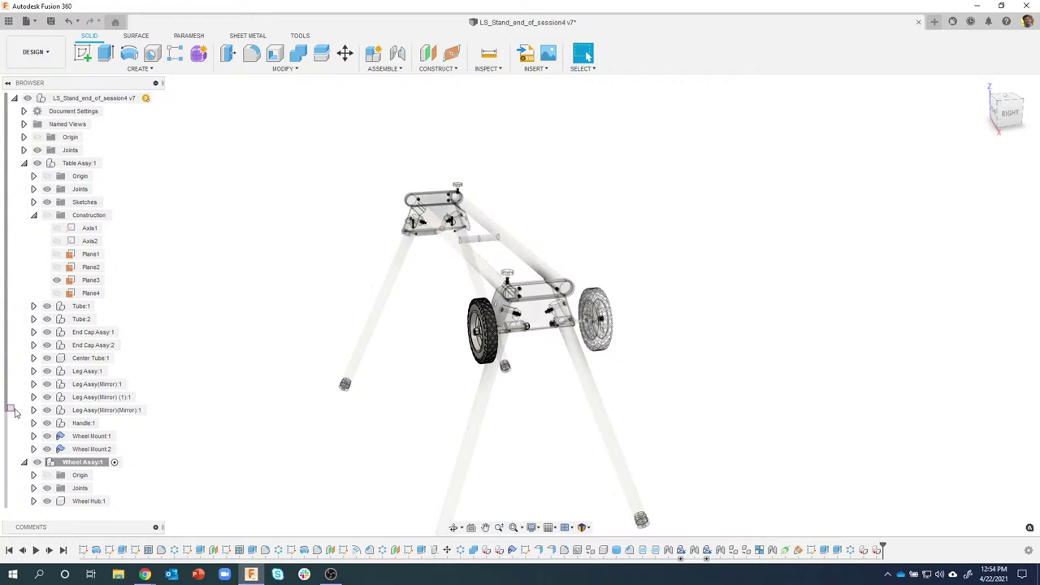
{"action": "left_click_drag", "start_coordinate": [9, 447], "coordinate": [12, 495]}
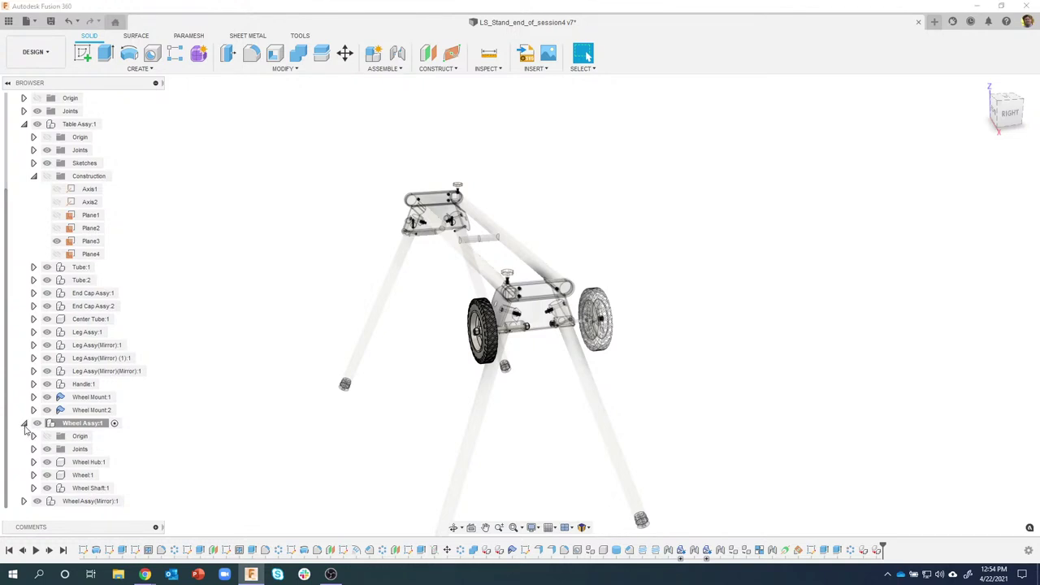
{"action": "left_click", "coordinate": [24, 428]}
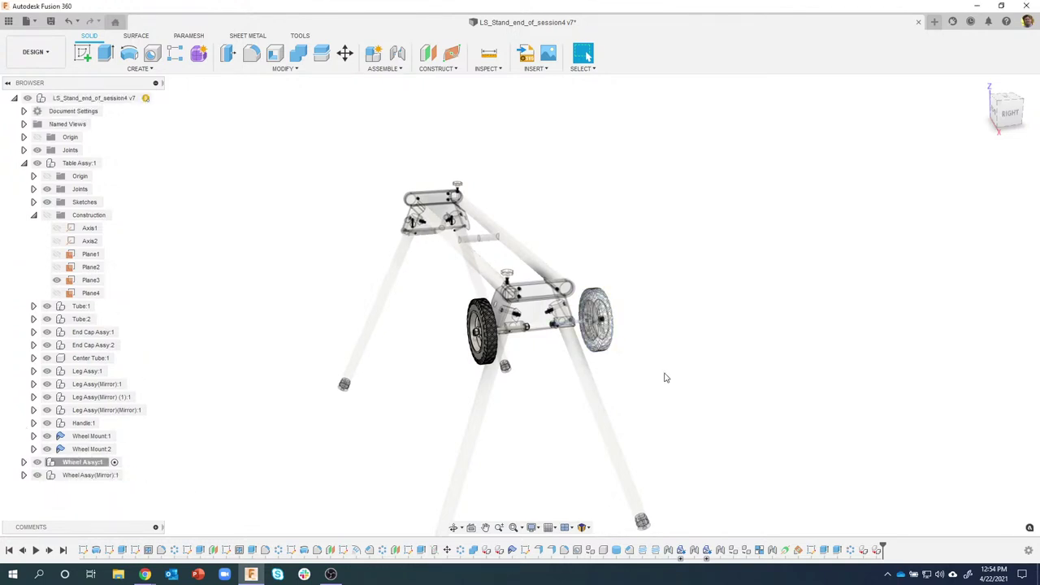
Step: Move the original wheel off its shaft to test its freedom of movement, and revert the position
{"action": "middle_click_drag", "start_coordinate": [665, 377], "coordinate": [605, 382], "text": "shift"}
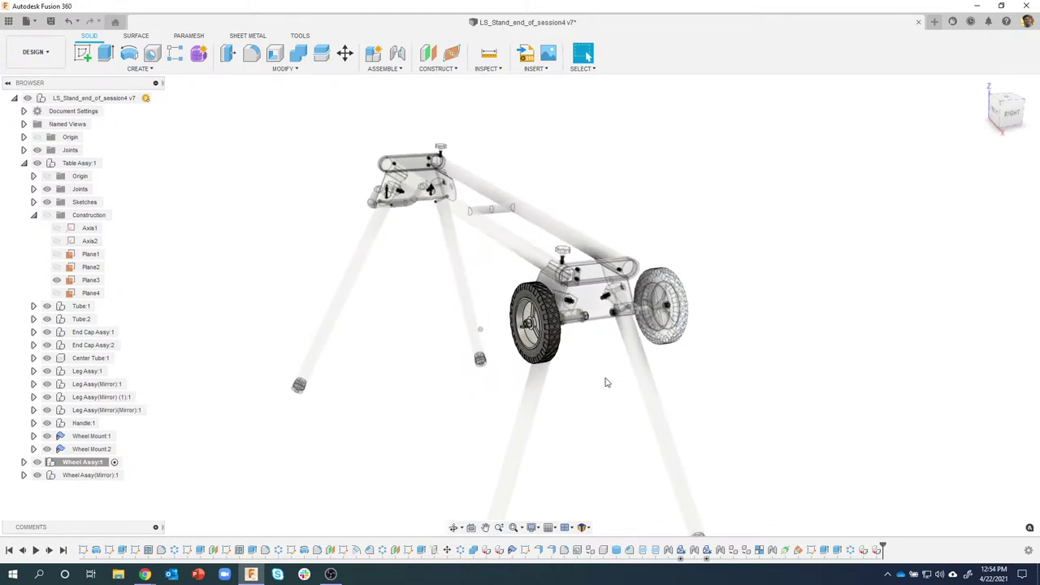
{"action": "scroll", "coordinate": [605, 382], "scroll_direction": "up", "scroll_amount": 5}
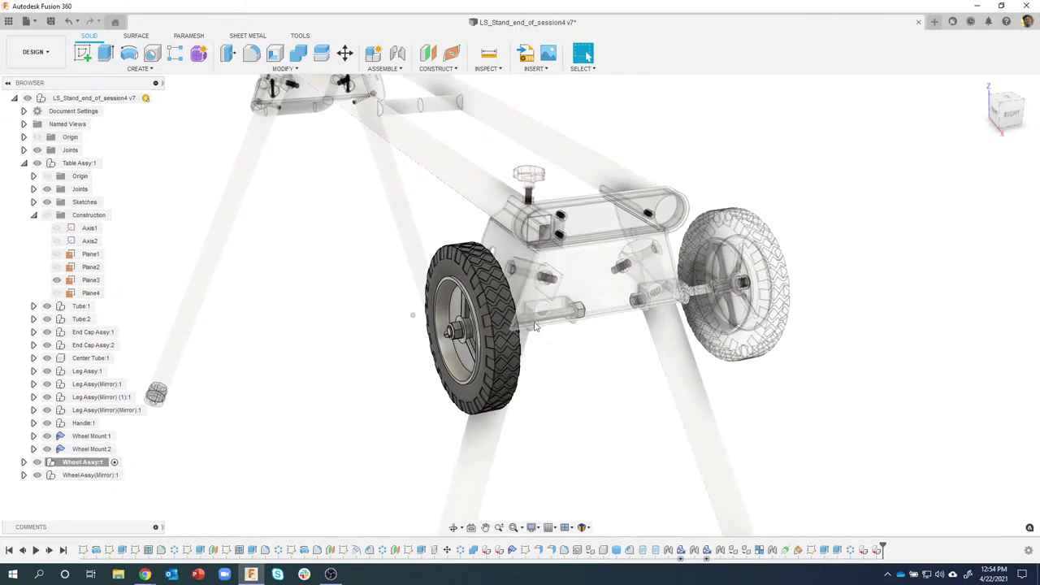
{"action": "middle_click_drag", "start_coordinate": [534, 326], "coordinate": [467, 283], "text": "shift"}
{"action": "mouse_move", "coordinate": [461, 284]}
{"action": "left_mouse_down"}
{"action": "mouse_move", "coordinate": [320, 293]}
{"action": "mouse_move", "coordinate": [465, 285]}
{"action": "mouse_move", "coordinate": [399, 319]}
{"action": "mouse_move", "coordinate": [441, 377]}
{"action": "mouse_move", "coordinate": [455, 242]}
{"action": "mouse_move", "coordinate": [402, 328]}
{"action": "mouse_move", "coordinate": [493, 305]}
{"action": "mouse_move", "coordinate": [389, 274]}
{"action": "mouse_move", "coordinate": [367, 251]}
{"action": "mouse_move", "coordinate": [401, 267]}
{"action": "mouse_move", "coordinate": [392, 272]}
{"action": "mouse_move", "coordinate": [400, 302]}
{"action": "mouse_move", "coordinate": [492, 290]}
{"action": "mouse_move", "coordinate": [423, 282]}
{"action": "mouse_move", "coordinate": [382, 292]}
{"action": "mouse_move", "coordinate": [482, 274]}
{"action": "mouse_move", "coordinate": [405, 302]}
{"action": "mouse_move", "coordinate": [486, 279]}
{"action": "mouse_move", "coordinate": [471, 283]}
{"action": "left_mouse_up"}
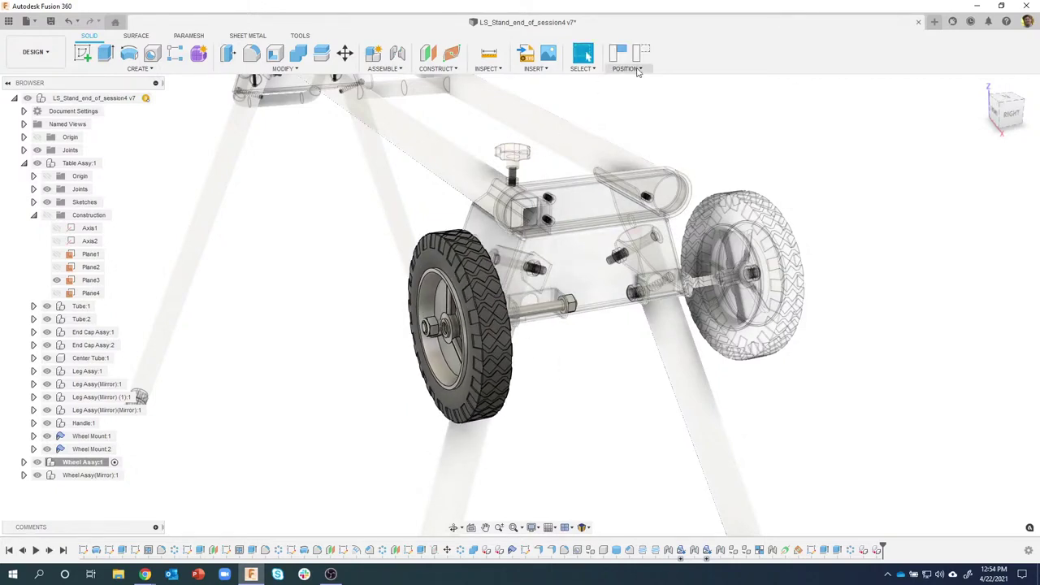
{"action": "left_click", "coordinate": [643, 54]}
{"action": "middle_click_drag", "start_coordinate": [741, 185], "coordinate": [448, 257], "text": "shift"}
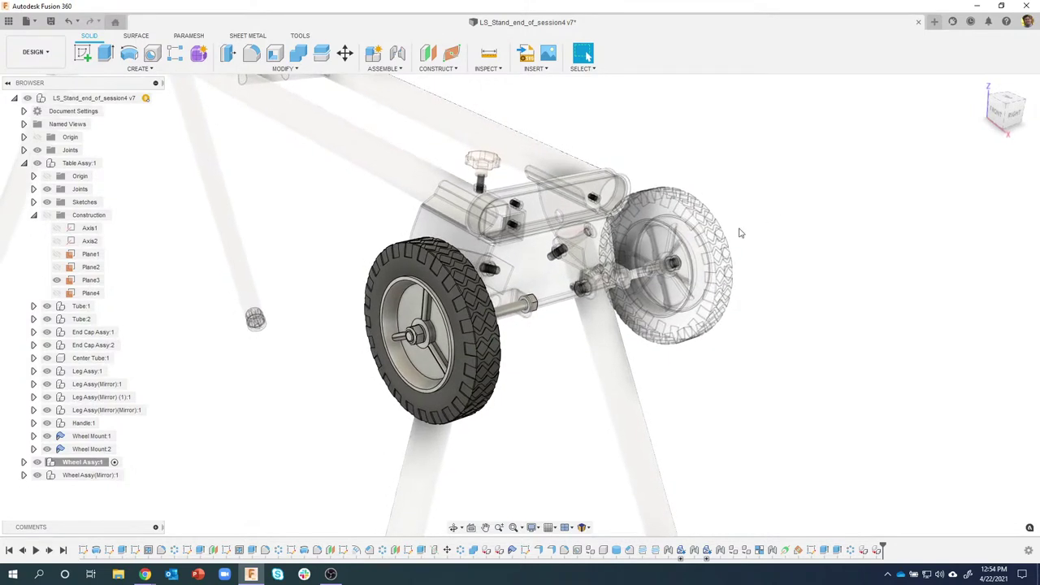
{"action": "middle_click_drag", "start_coordinate": [750, 230], "coordinate": [761, 195], "text": "shift"}
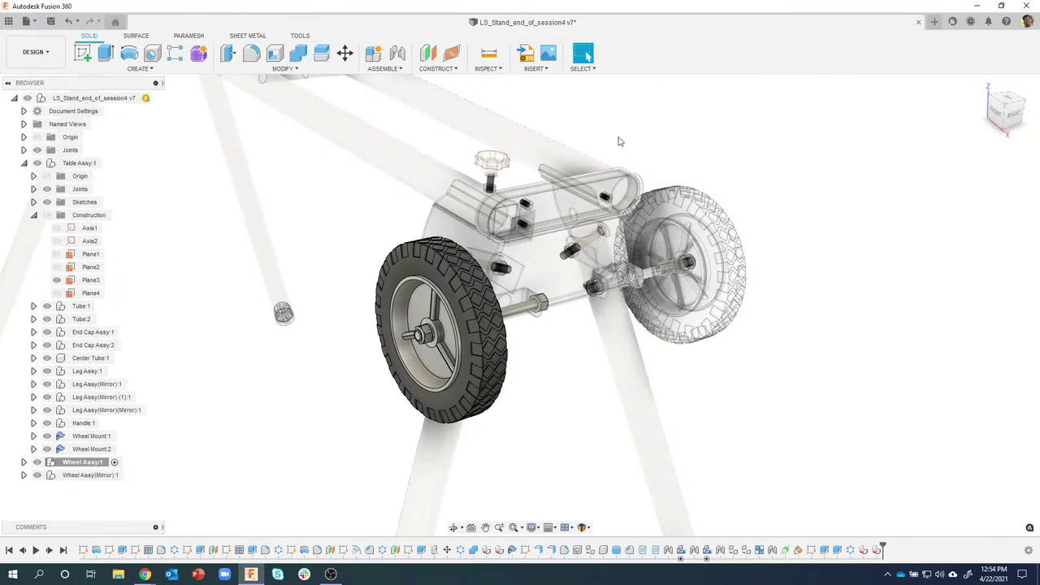
{"action": "left_click", "coordinate": [396, 69]}
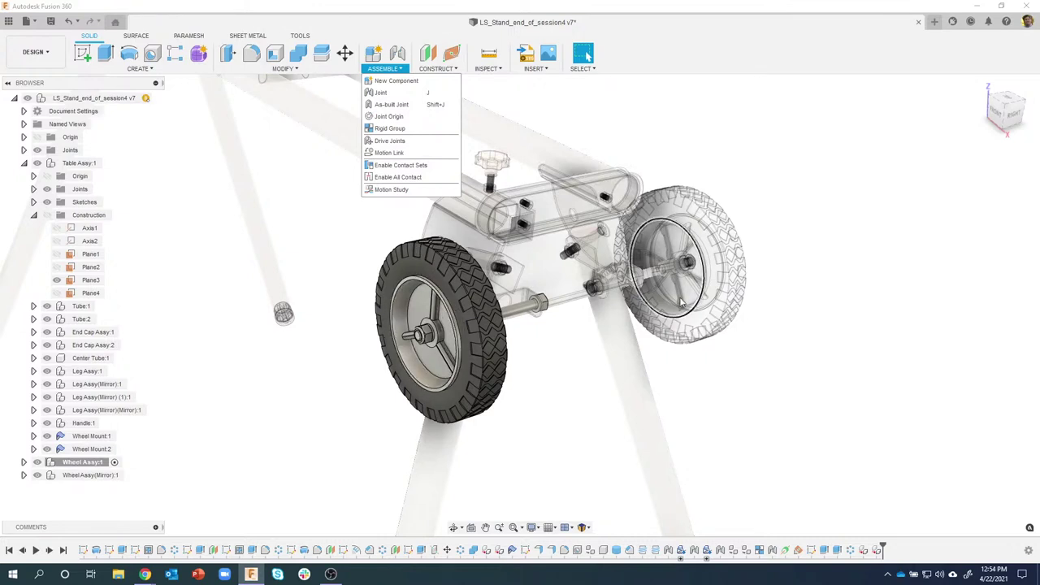
{"action": "left_click", "coordinate": [828, 249]}
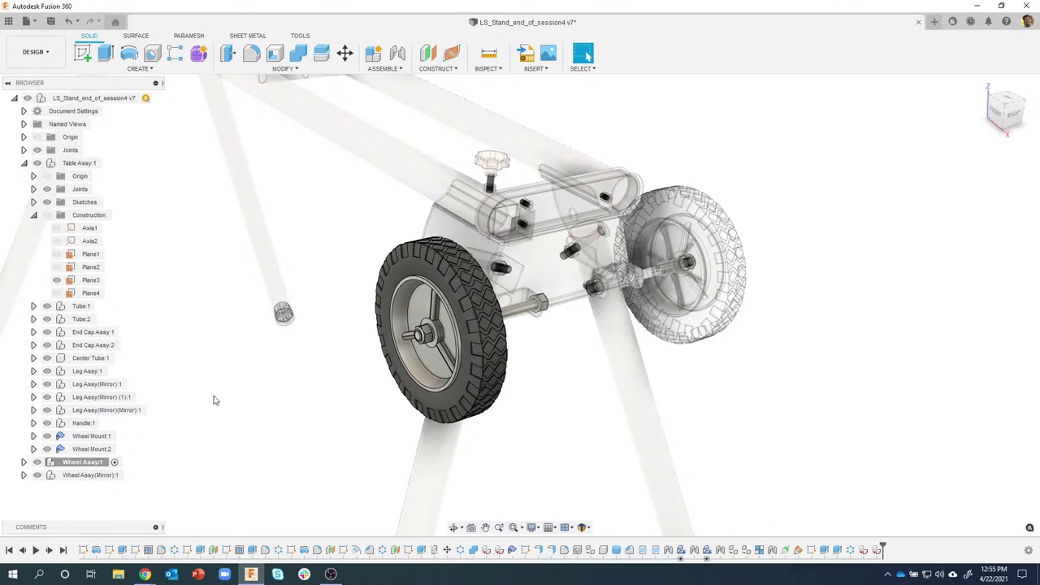
Step: Create a rigid group from Wheel Hub:1, Wheel:1, Wheel Hub(Mirror):1 and Wheel(Mirror) (1):1, including child components
{"action": "left_click", "coordinate": [24, 462]}
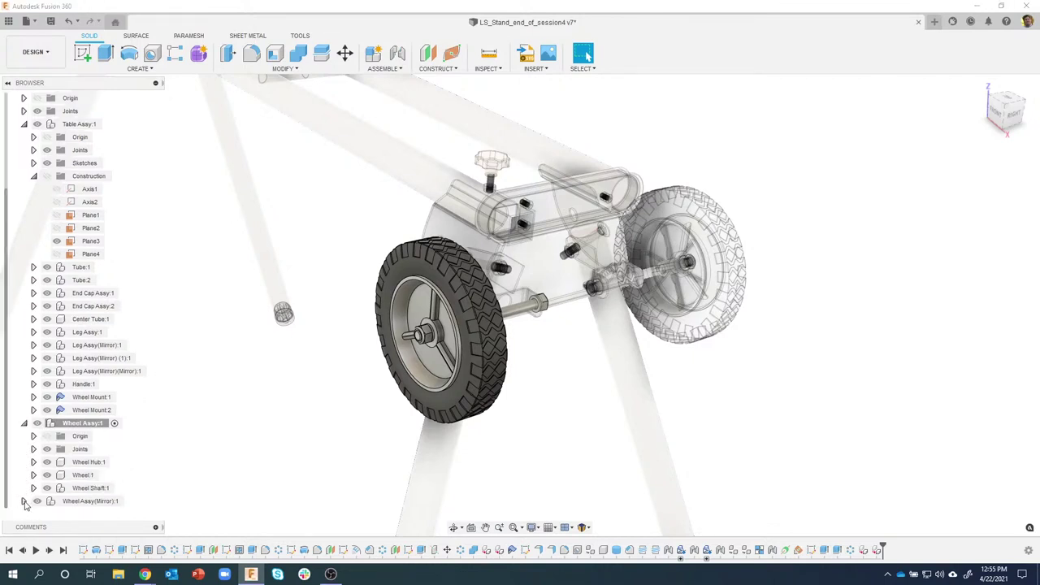
{"action": "left_click", "coordinate": [23, 500]}
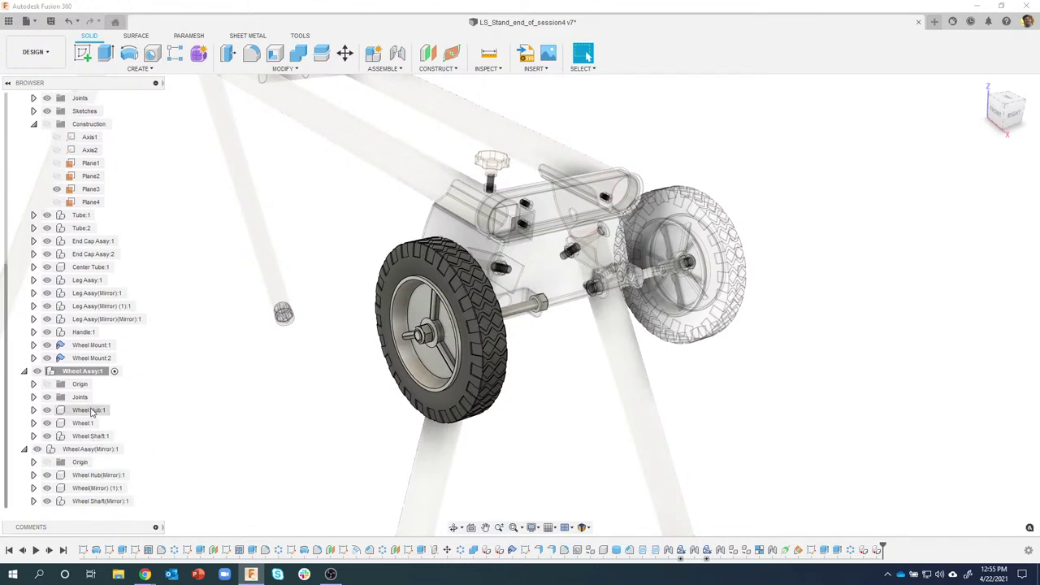
{"action": "left_click", "coordinate": [88, 410]}
{"action": "left_click", "coordinate": [85, 423], "text": "ctrl"}
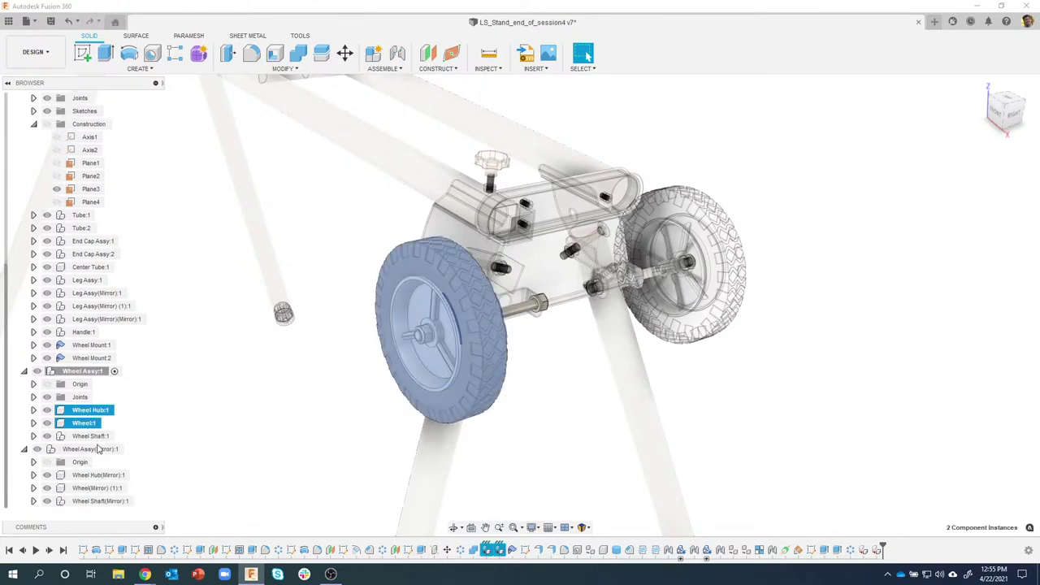
{"action": "left_click", "coordinate": [98, 474], "text": "ctrl"}
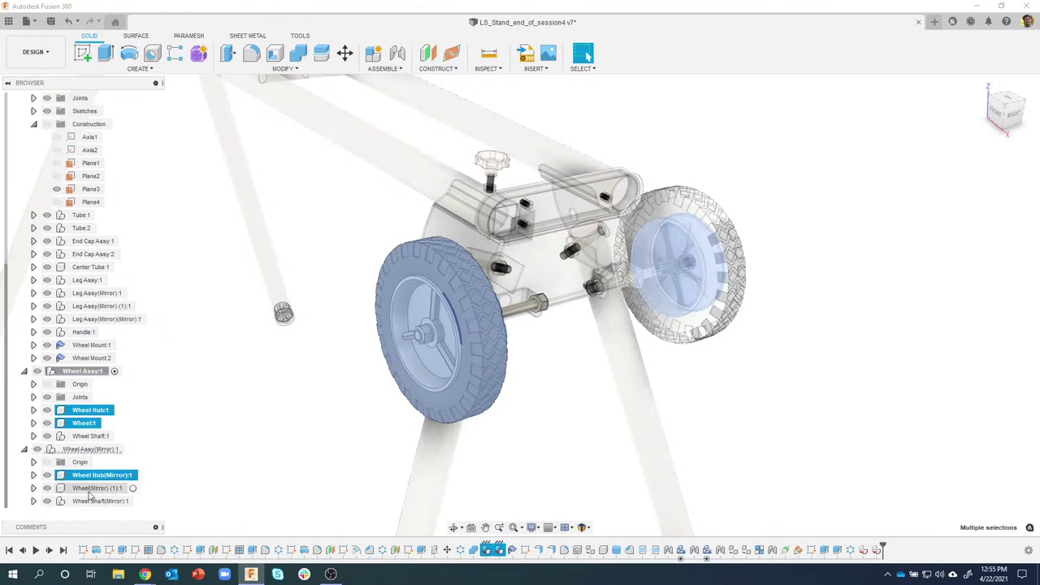
{"action": "left_click", "coordinate": [89, 490], "text": "ctrl"}
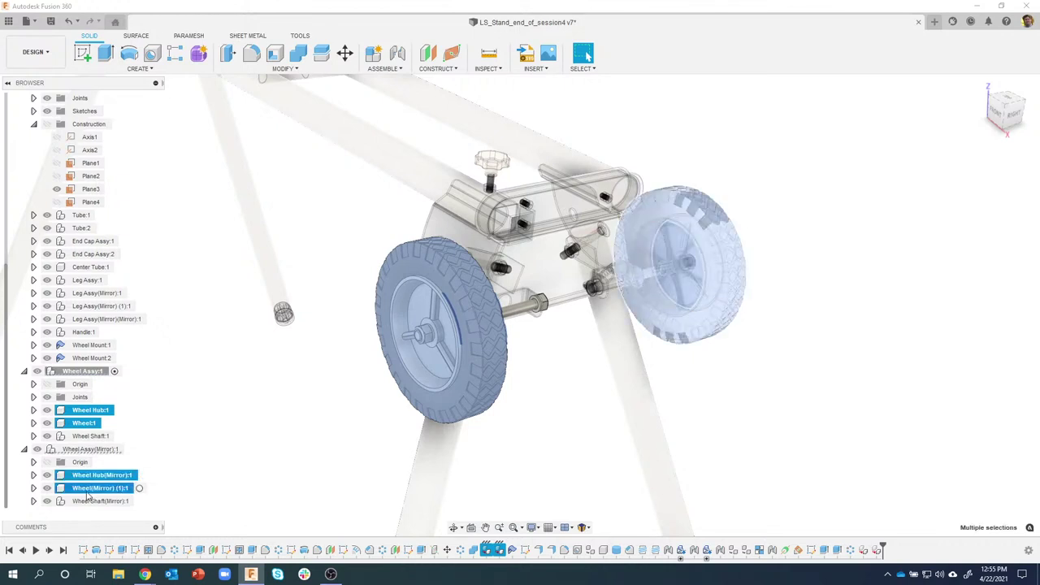
{"action": "right_click", "coordinate": [91, 411]}
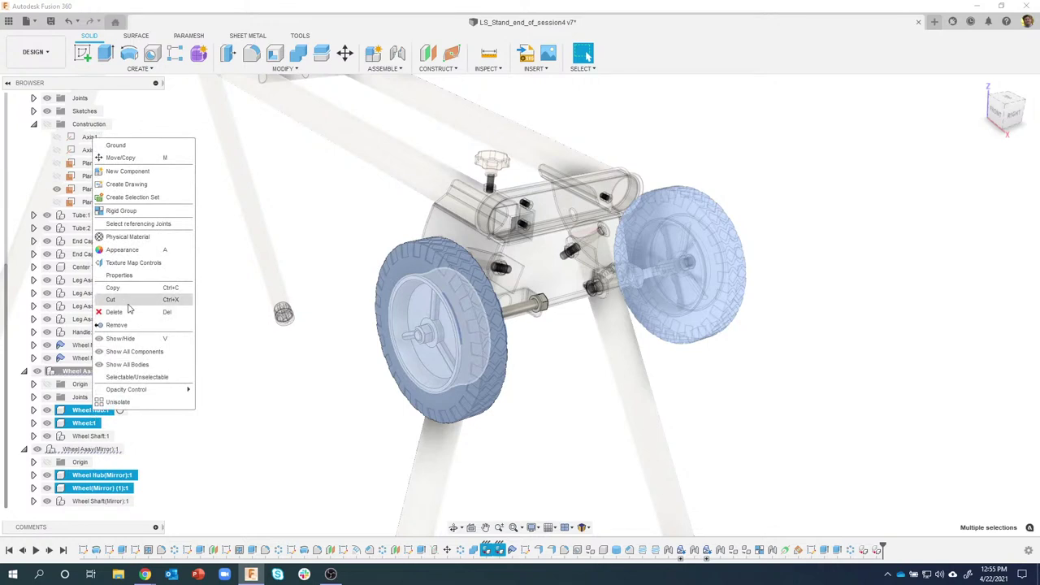
{"action": "left_click", "coordinate": [122, 210]}
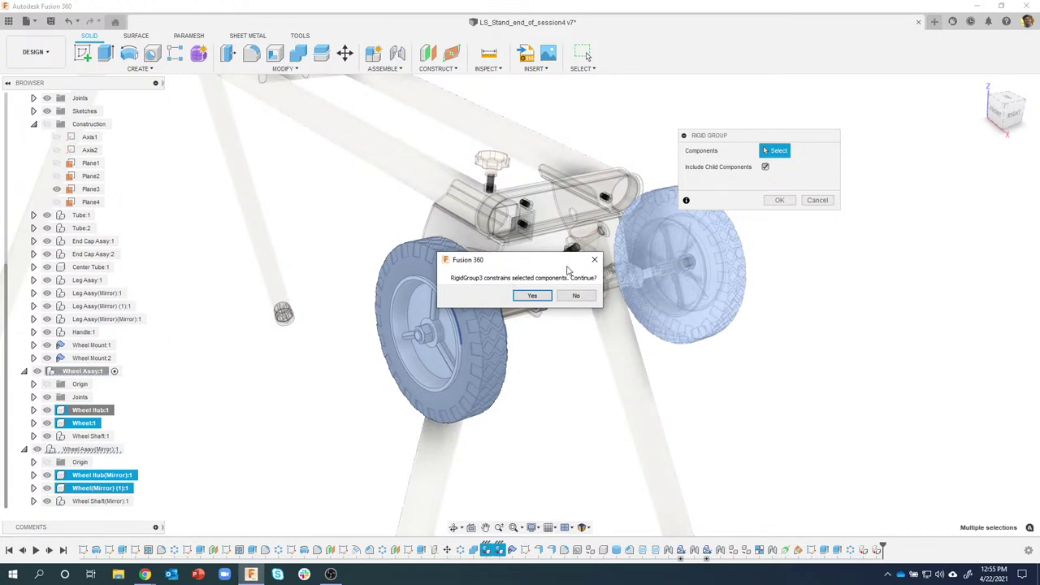
{"action": "left_click", "coordinate": [530, 295]}
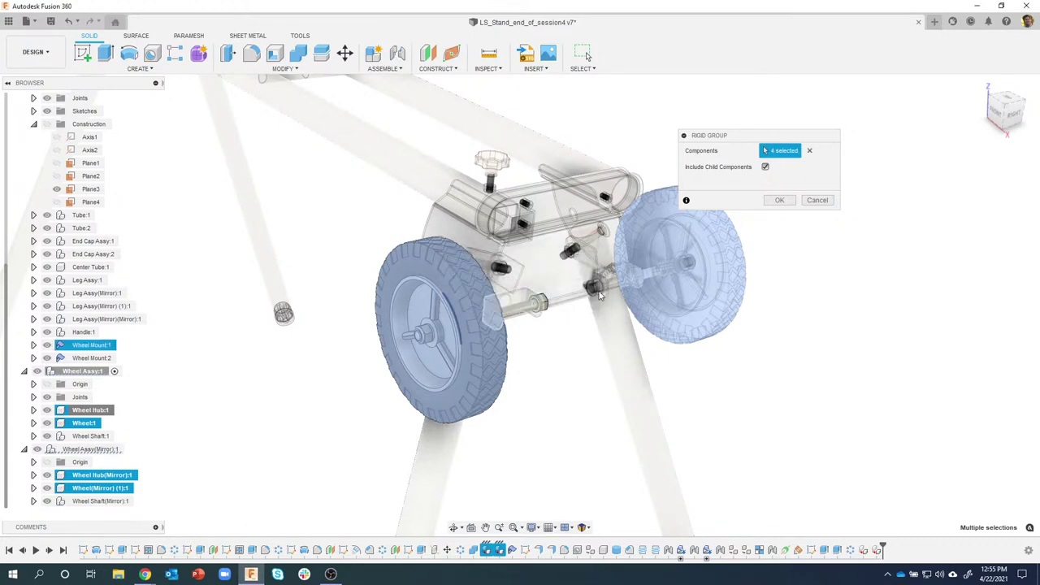
{"action": "left_click", "coordinate": [782, 201]}
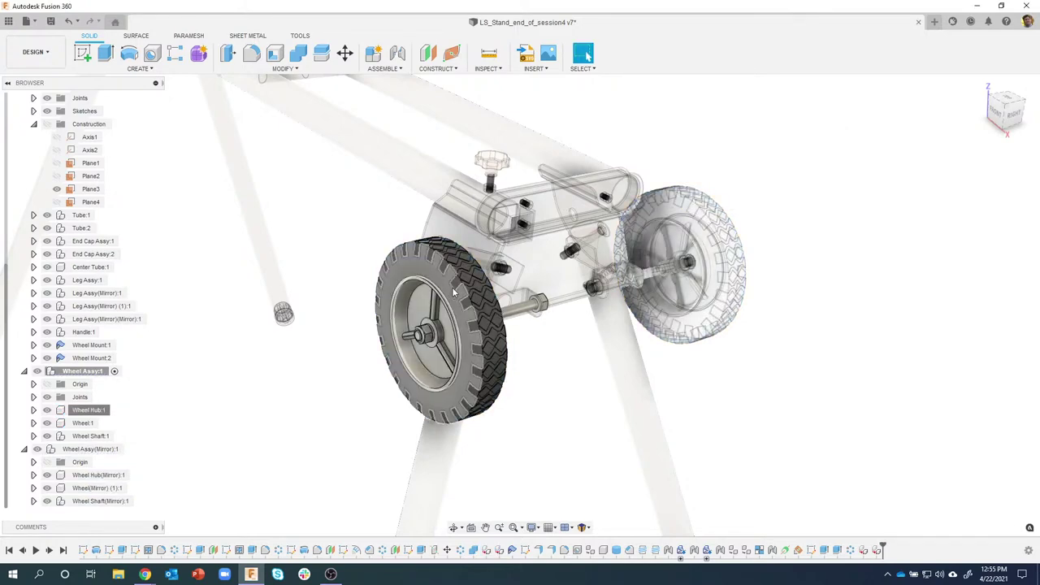
Step: Move the grouped wheels to test whether they travel together, and revert their position
{"action": "left_click_drag", "start_coordinate": [469, 308], "coordinate": [471, 269]}
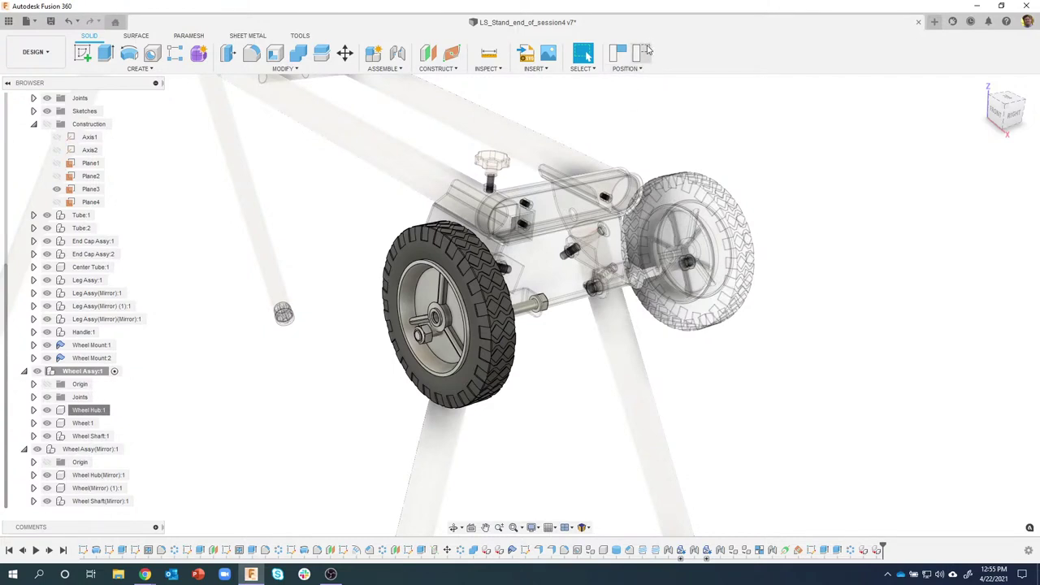
{"action": "left_click", "coordinate": [642, 52]}
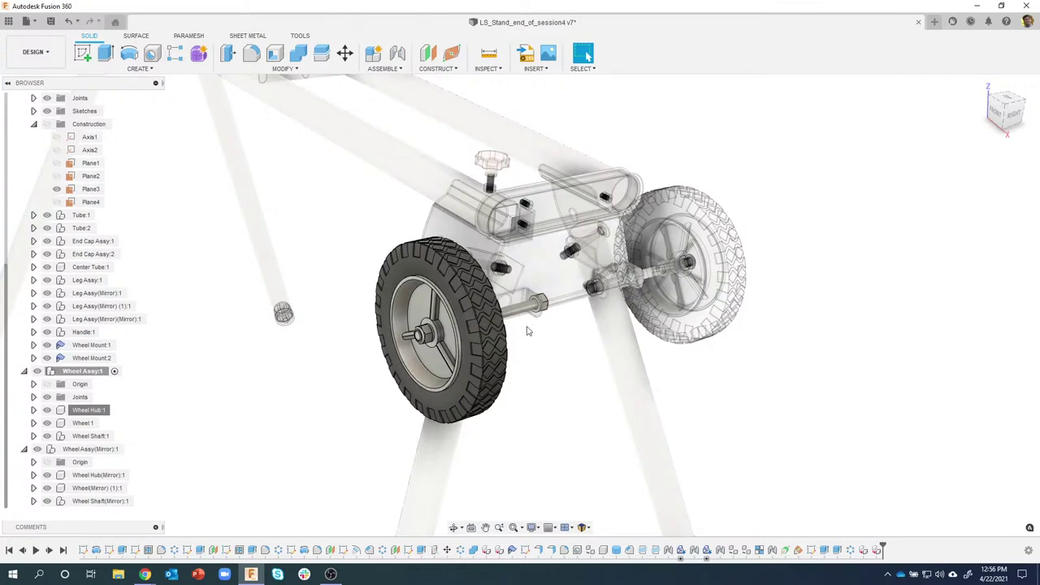
{"action": "middle_click_drag", "start_coordinate": [529, 329], "coordinate": [447, 284], "text": "shift"}
{"action": "left_click_drag", "start_coordinate": [447, 284], "coordinate": [540, 276]}
{"action": "middle_click_drag", "start_coordinate": [538, 273], "coordinate": [411, 231], "text": "shift"}
Step: Begin a Revolute as-built joint between Wheel Hub:1 and Wheel Shaft:1
{"action": "left_click", "coordinate": [379, 71]}
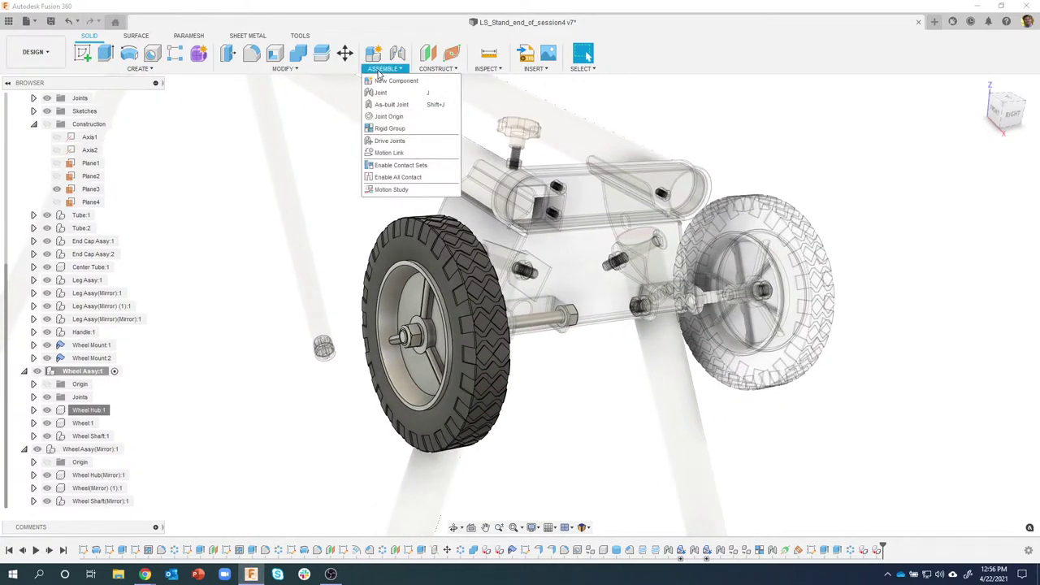
{"action": "left_click", "coordinate": [399, 109]}
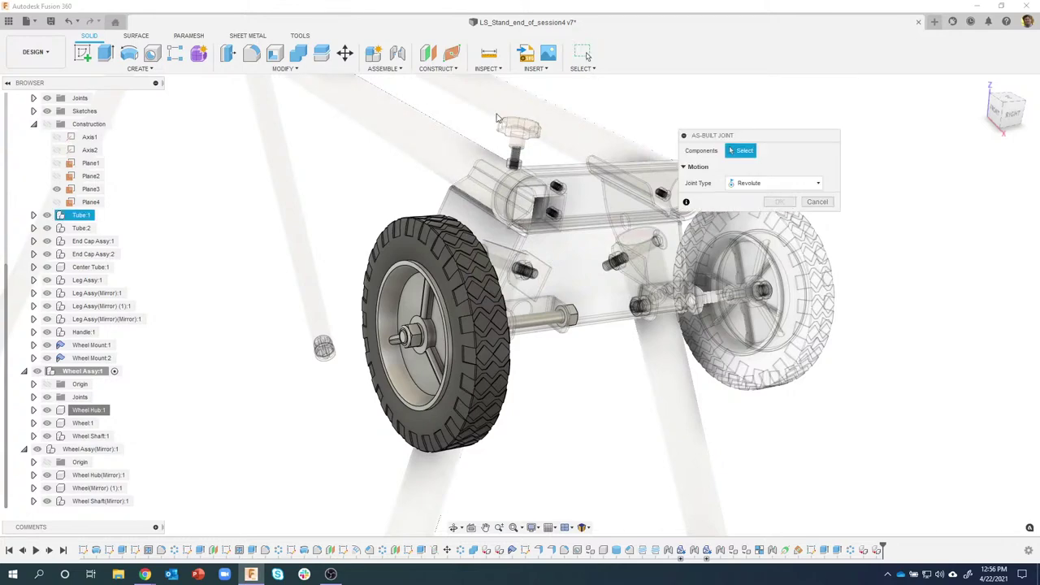
{"action": "middle_click_drag", "start_coordinate": [847, 174], "coordinate": [775, 203], "text": "shift"}
{"action": "left_click", "coordinate": [764, 183]}
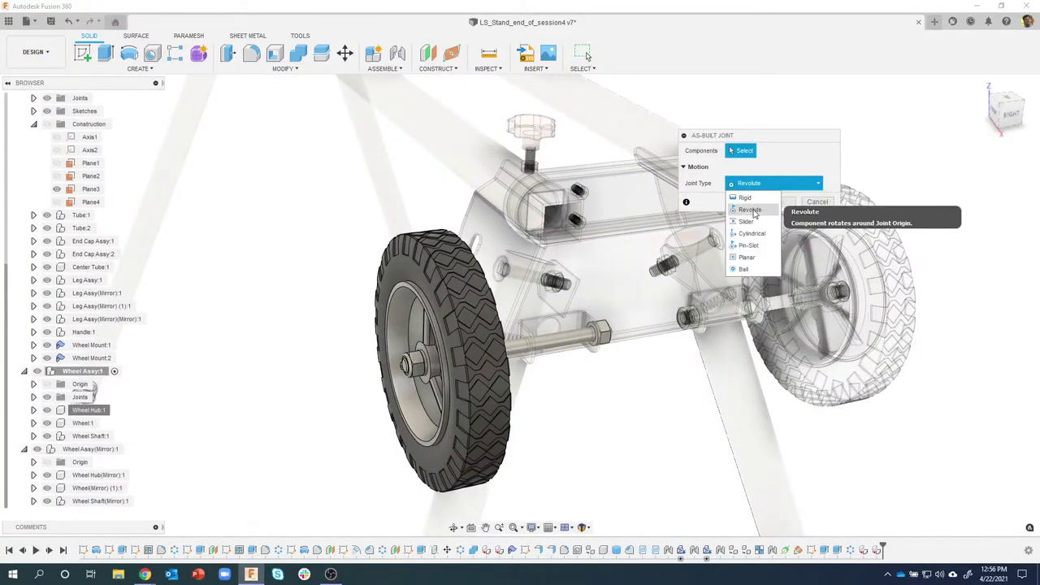
{"action": "left_click", "coordinate": [749, 212]}
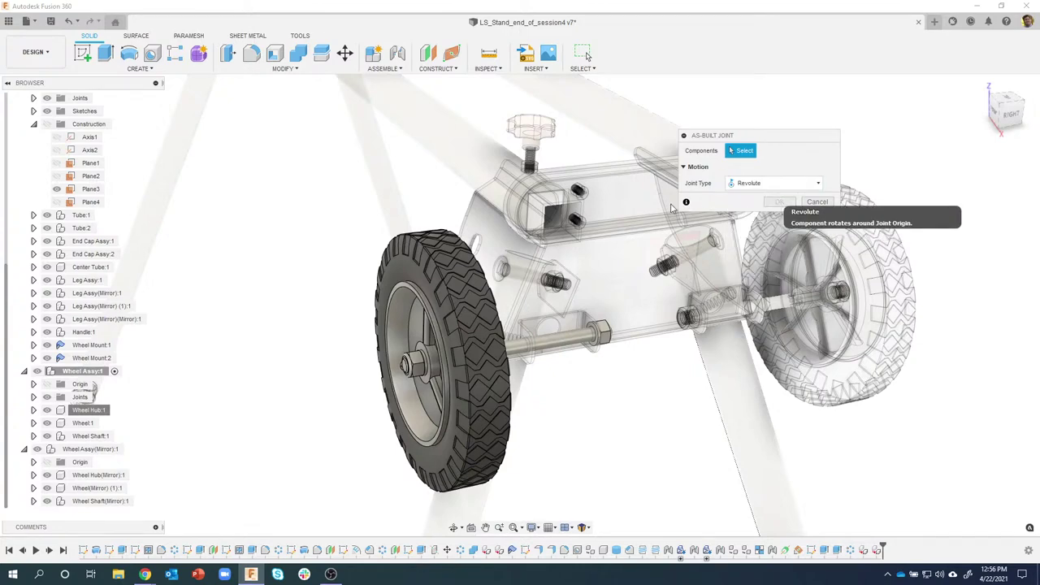
{"action": "middle_click_drag", "start_coordinate": [618, 208], "coordinate": [553, 231], "text": "shift"}
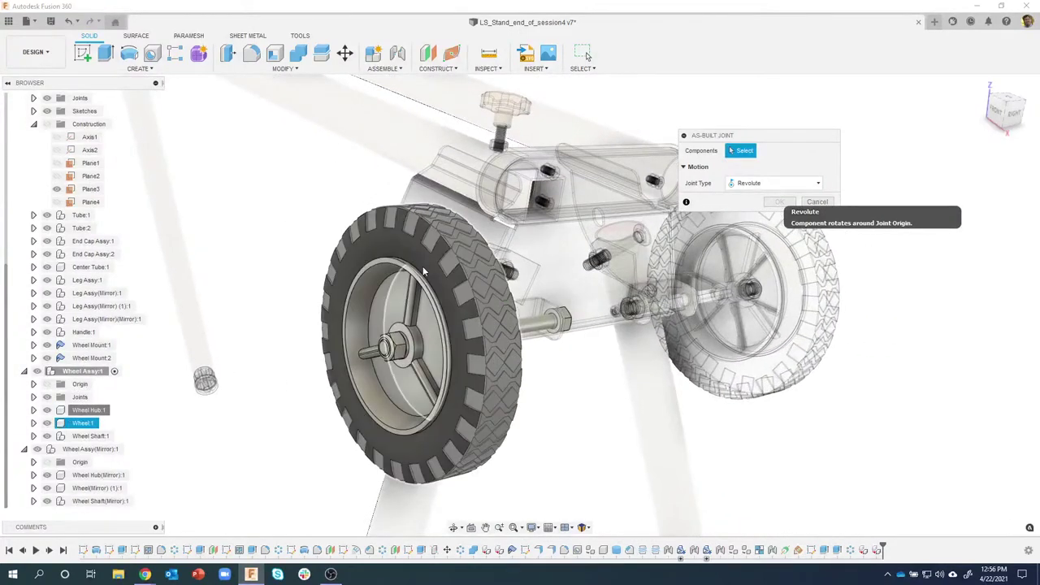
{"action": "scroll", "coordinate": [431, 277], "scroll_direction": "up", "scroll_amount": 2}
{"action": "left_click", "coordinate": [418, 352]}
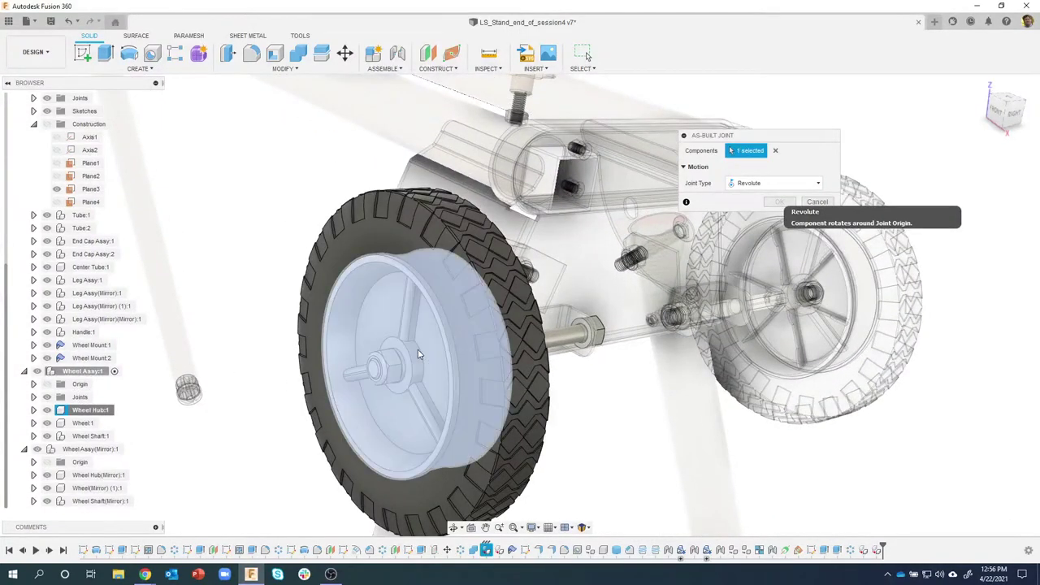
{"action": "middle_click_drag", "start_coordinate": [418, 351], "coordinate": [598, 353], "text": "shift"}
{"action": "left_click", "coordinate": [612, 358]}
Step: Place the as-built joint's origin on the wheel shaft, rotating about the Z Axis, and finish the joint
{"action": "scroll", "coordinate": [599, 313], "scroll_direction": "up", "scroll_amount": 1}
{"action": "middle_click_drag", "start_coordinate": [600, 313], "coordinate": [547, 350], "text": "shift"}
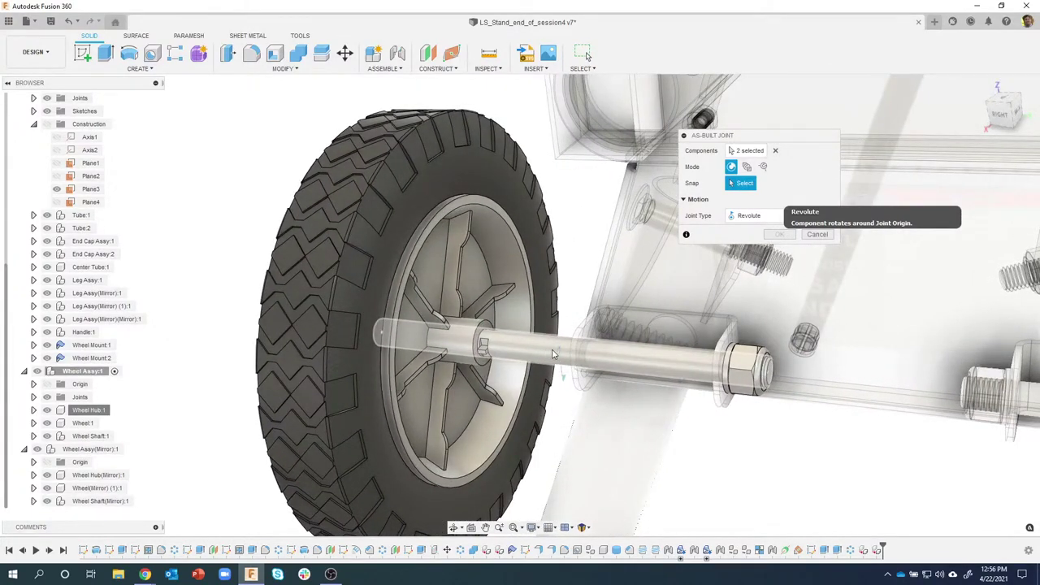
{"action": "left_click", "coordinate": [559, 355]}
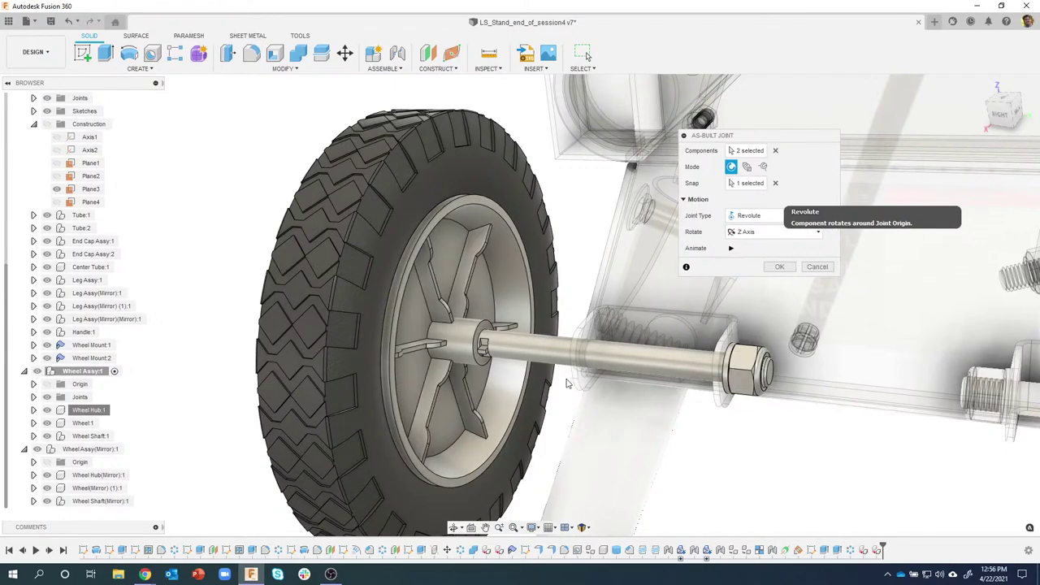
{"action": "middle_click_drag", "start_coordinate": [500, 369], "coordinate": [606, 370], "text": "shift"}
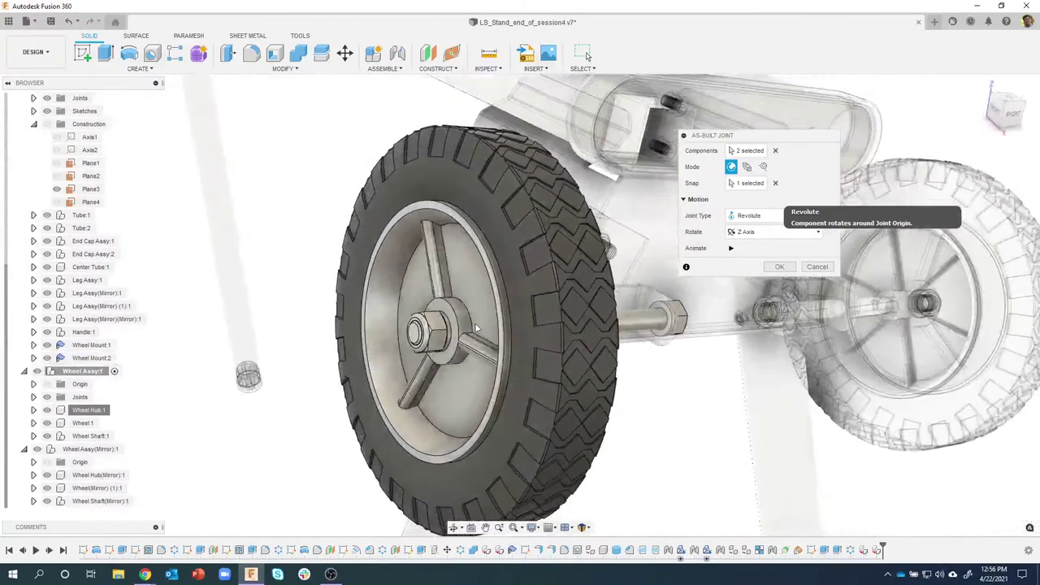
{"action": "scroll", "coordinate": [527, 328], "scroll_direction": "down", "scroll_amount": 3}
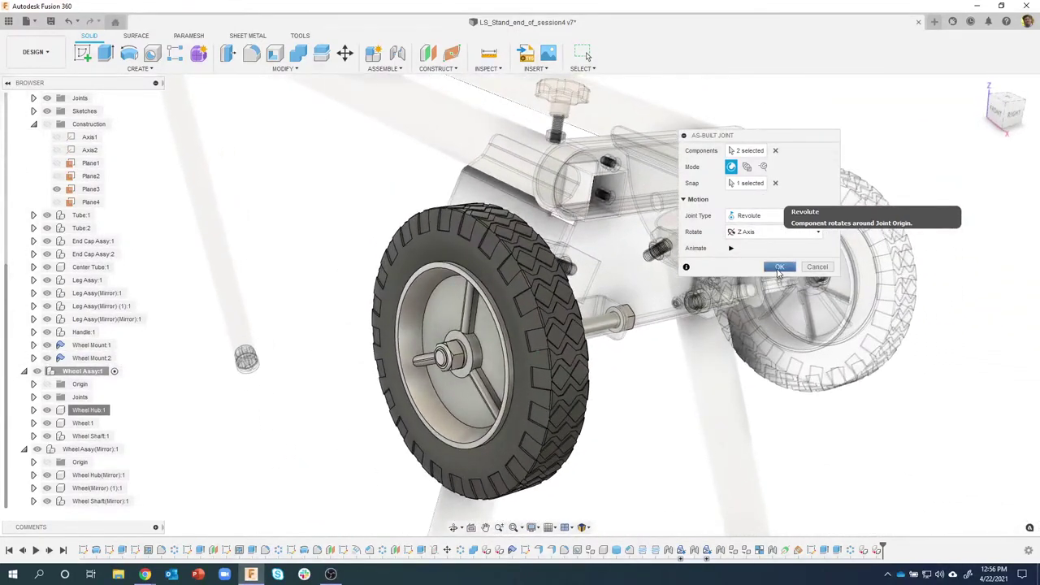
{"action": "left_click", "coordinate": [777, 268]}
Step: Move the wheel to test the new revolute joint's motion, and revert its position
{"action": "mouse_move", "coordinate": [776, 274]}
{"action": "middle_mouse_down", "text": "shift"}
{"action": "mouse_move", "coordinate": [493, 278]}
{"action": "mouse_move", "coordinate": [419, 257]}
{"action": "mouse_move", "coordinate": [443, 231]}
{"action": "middle_mouse_up", "text": "shift"}
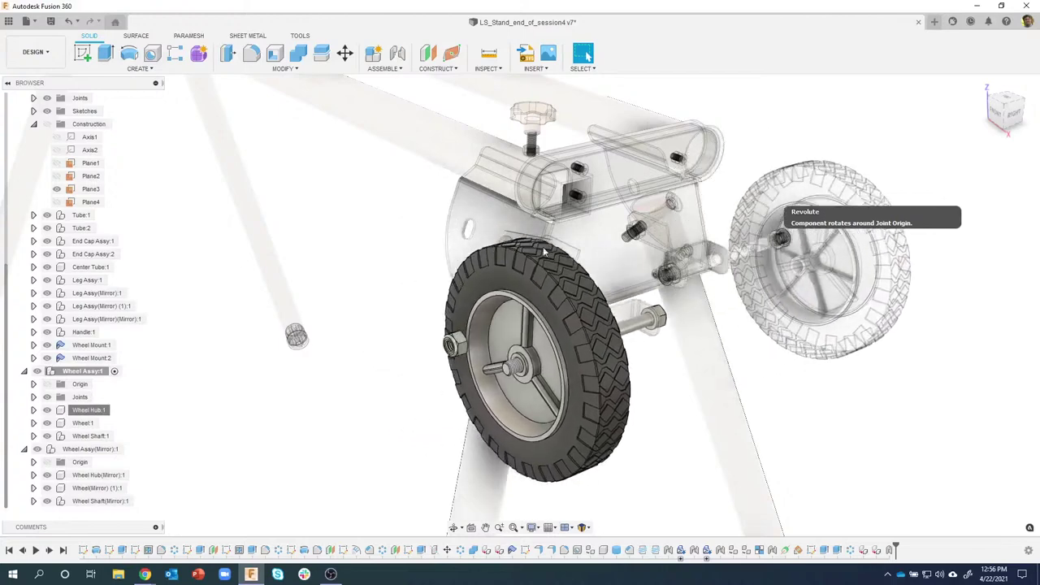
{"action": "middle_click_drag", "start_coordinate": [429, 238], "coordinate": [593, 97], "text": "shift"}
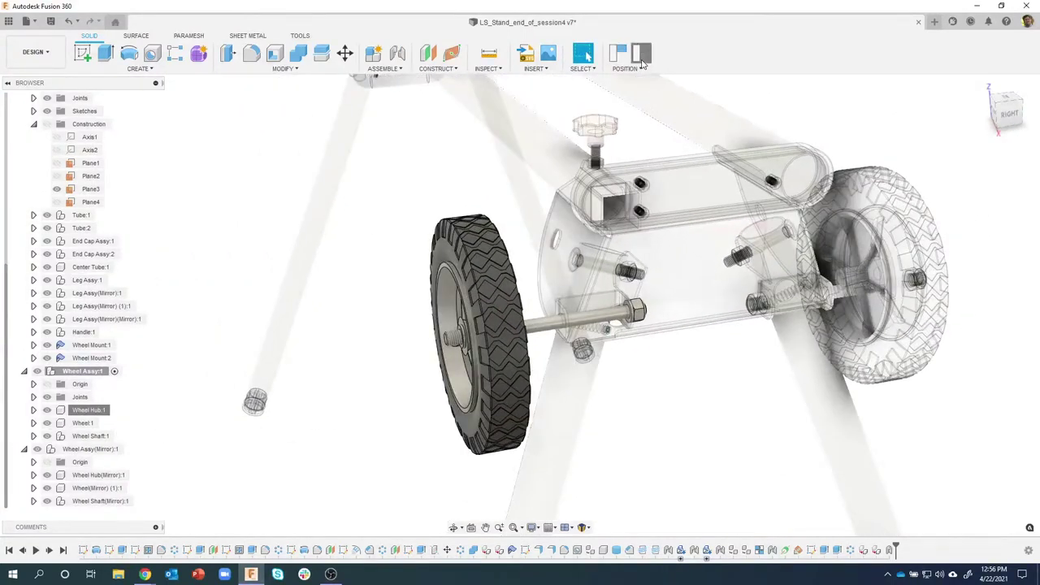
Step: Ground Wheel Shaft:1 of Wheel Assy:1 so the shaft is fixed in place
{"action": "middle_click_drag", "start_coordinate": [629, 203], "coordinate": [489, 291], "text": "shift"}
{"action": "left_click", "coordinate": [545, 340]}
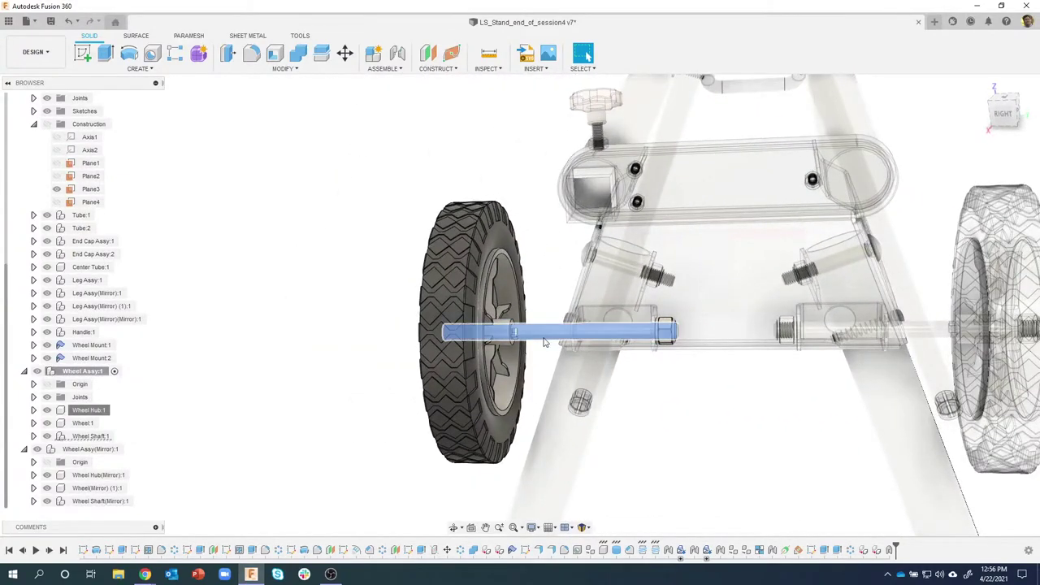
{"action": "right_click", "coordinate": [96, 437]}
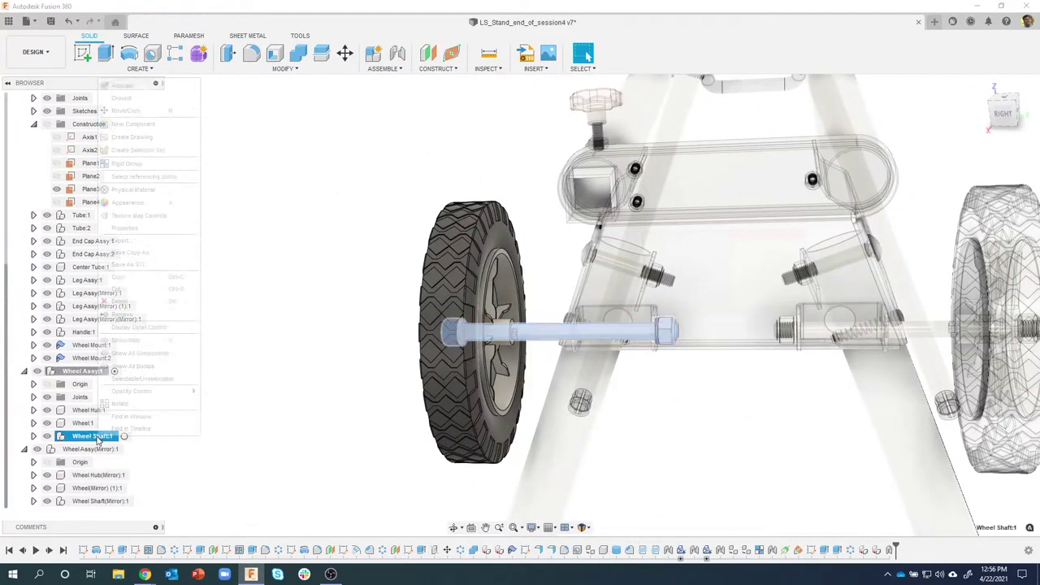
{"action": "left_click", "coordinate": [126, 101]}
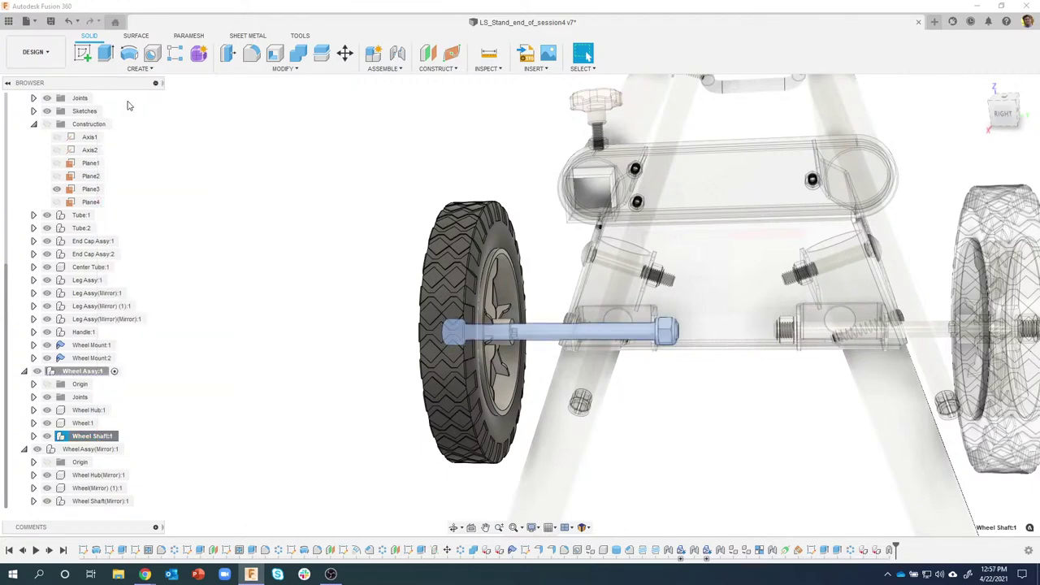
{"action": "left_click", "coordinate": [290, 217]}
Step: Spin the wheel on its grounded shaft to test the rotation, and revert its position
{"action": "middle_click_drag", "start_coordinate": [392, 262], "coordinate": [424, 248], "text": "shift"}
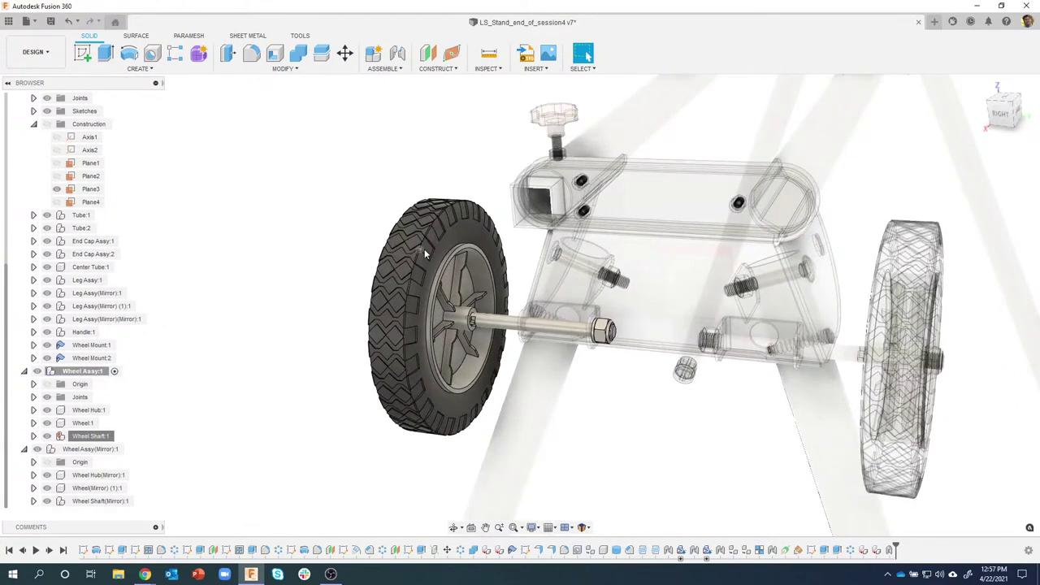
{"action": "mouse_move", "coordinate": [395, 312]}
{"action": "left_mouse_down"}
{"action": "mouse_move", "coordinate": [411, 298]}
{"action": "mouse_move", "coordinate": [395, 311]}
{"action": "left_mouse_up"}
{"action": "middle_click_drag", "start_coordinate": [395, 311], "coordinate": [464, 348], "text": "shift"}
{"action": "mouse_move", "coordinate": [480, 301]}
{"action": "left_mouse_down"}
{"action": "mouse_move", "coordinate": [513, 358]}
{"action": "mouse_move", "coordinate": [472, 288]}
{"action": "mouse_move", "coordinate": [514, 359]}
{"action": "mouse_move", "coordinate": [464, 289]}
{"action": "left_mouse_up"}
{"action": "mouse_move", "coordinate": [466, 290]}
{"action": "middle_mouse_down", "text": "shift"}
{"action": "mouse_move", "coordinate": [495, 308]}
{"action": "mouse_move", "coordinate": [694, 328]}
{"action": "mouse_move", "coordinate": [469, 265]}
{"action": "mouse_move", "coordinate": [468, 276]}
{"action": "middle_mouse_up", "text": "shift"}
{"action": "left_click_drag", "start_coordinate": [467, 276], "coordinate": [487, 301]}
{"action": "mouse_move", "coordinate": [487, 300]}
{"action": "middle_mouse_down", "text": "shift"}
{"action": "mouse_move", "coordinate": [478, 290]}
{"action": "mouse_move", "coordinate": [468, 306]}
{"action": "middle_mouse_up", "text": "shift"}
{"action": "scroll", "coordinate": [468, 306], "scroll_direction": "down", "scroll_amount": 3}
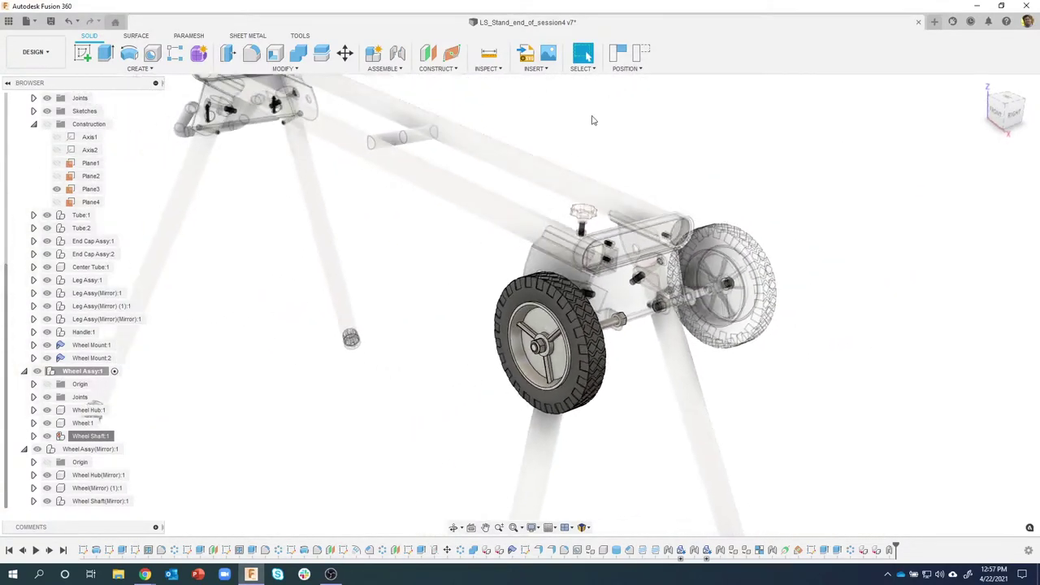
{"action": "left_click", "coordinate": [640, 53]}
Step: Save the design as a new version, replacing the default version description
{"action": "scroll", "coordinate": [420, 197], "scroll_direction": "down", "scroll_amount": 2}
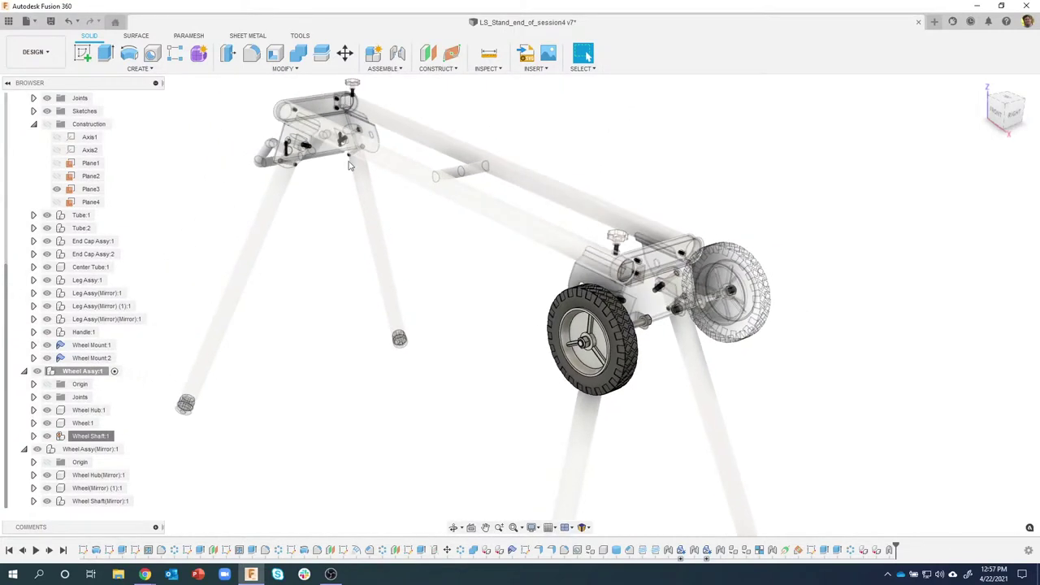
{"action": "left_click", "coordinate": [51, 22]}
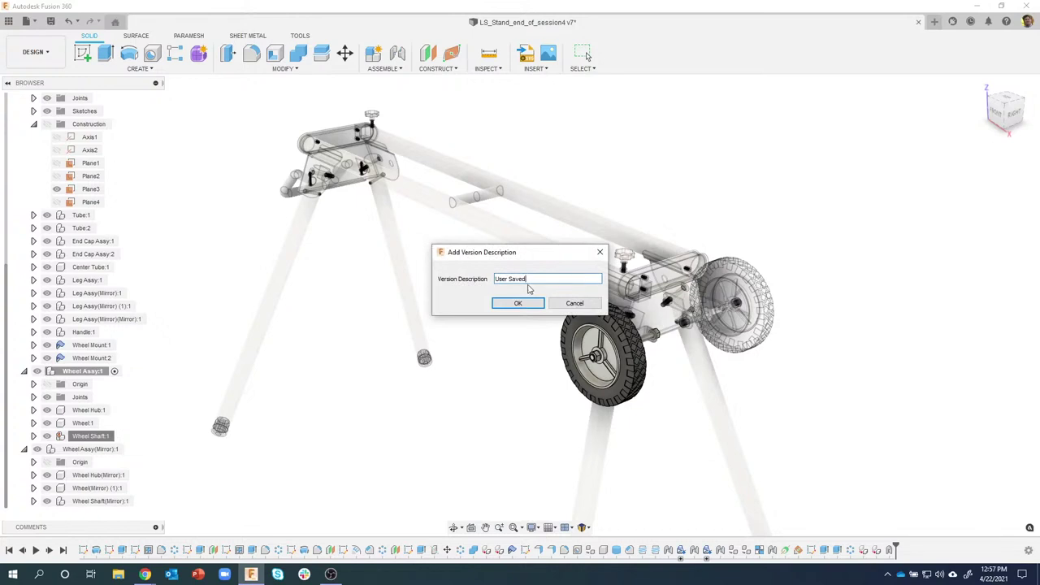
{"action": "left_click_drag", "start_coordinate": [527, 279], "coordinate": [493, 278]}
{"action": "key", "text": "Return"}
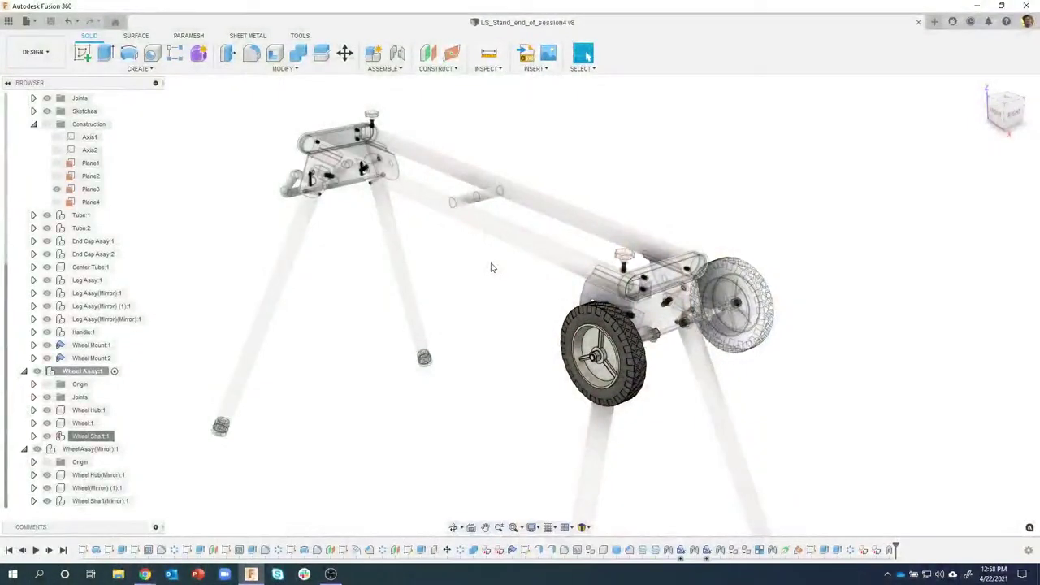
Step: Open the TraceParts supplier components library and enlarge its window over the model
{"action": "left_click", "coordinate": [536, 70]}
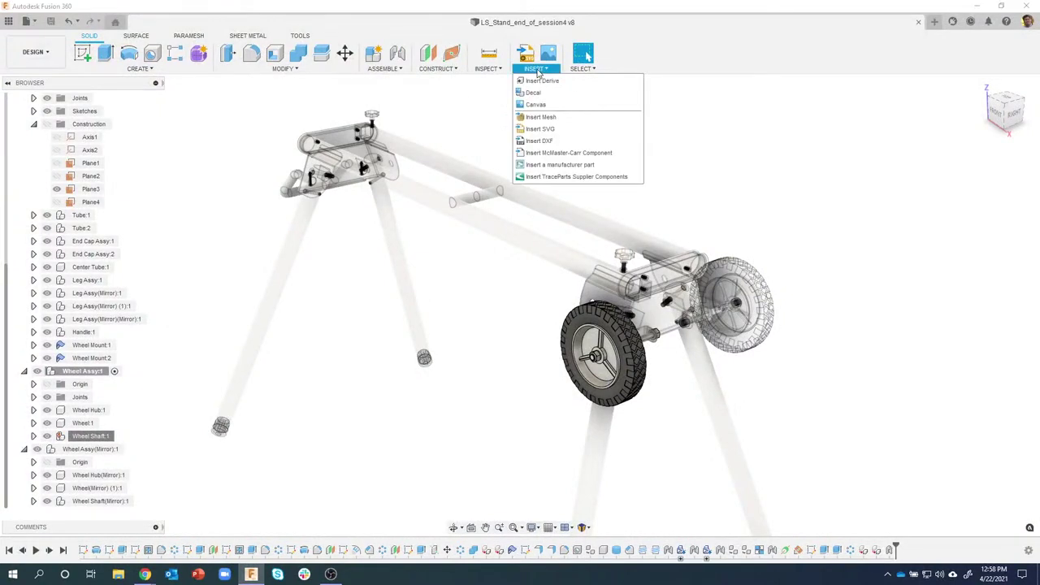
{"action": "left_click", "coordinate": [553, 177]}
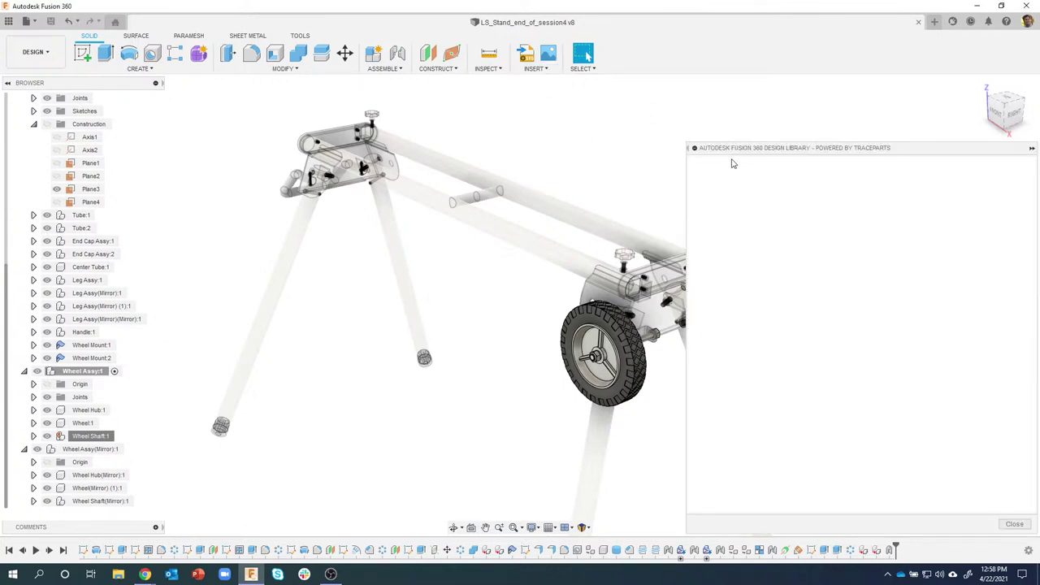
{"action": "left_click_drag", "start_coordinate": [777, 155], "coordinate": [486, 36]}
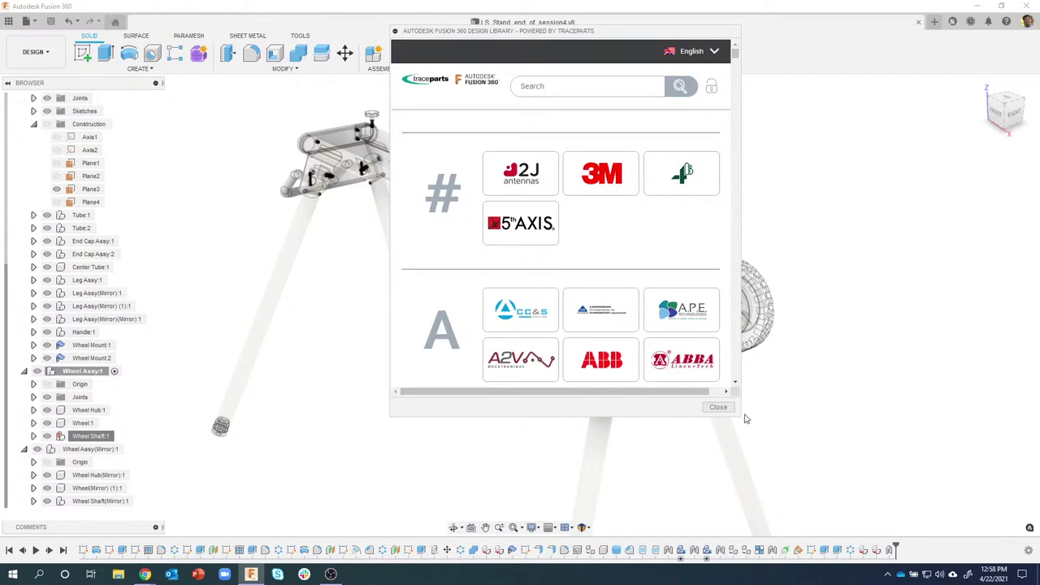
{"action": "left_click_drag", "start_coordinate": [740, 421], "coordinate": [916, 530]}
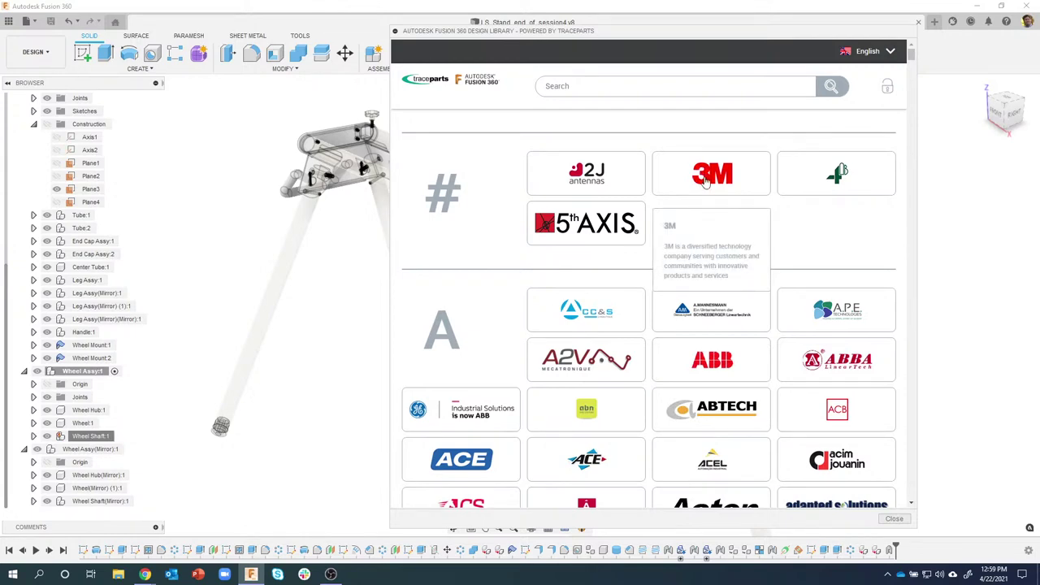
Step: Browse the supplier catalogue and search it for "drag chain"
{"action": "scroll", "coordinate": [713, 207], "scroll_direction": "down", "scroll_amount": 4}
{"action": "scroll", "coordinate": [727, 260], "scroll_direction": "down", "scroll_amount": 8}
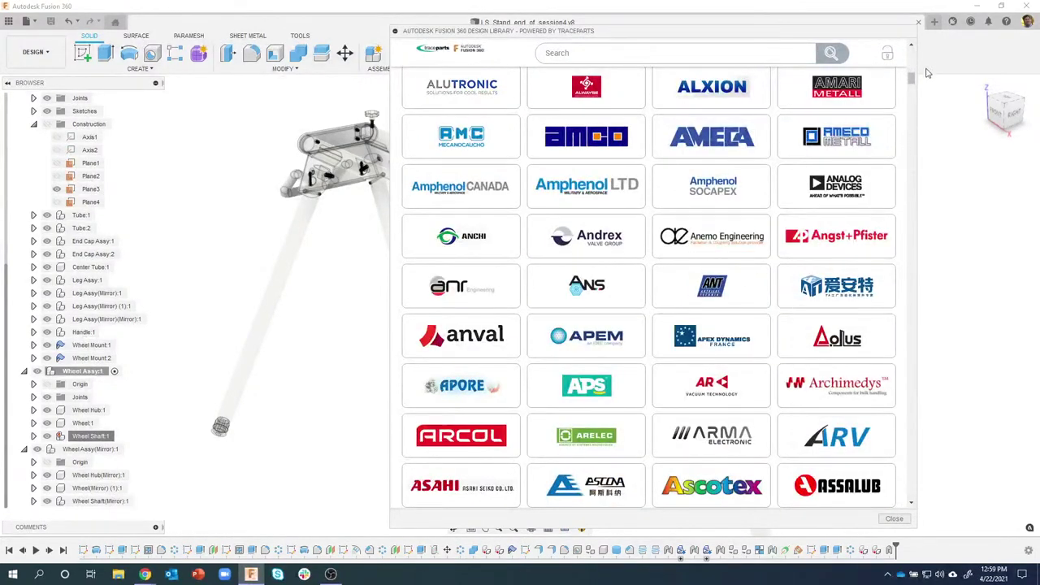
{"action": "left_click_drag", "start_coordinate": [911, 79], "coordinate": [913, 45]}
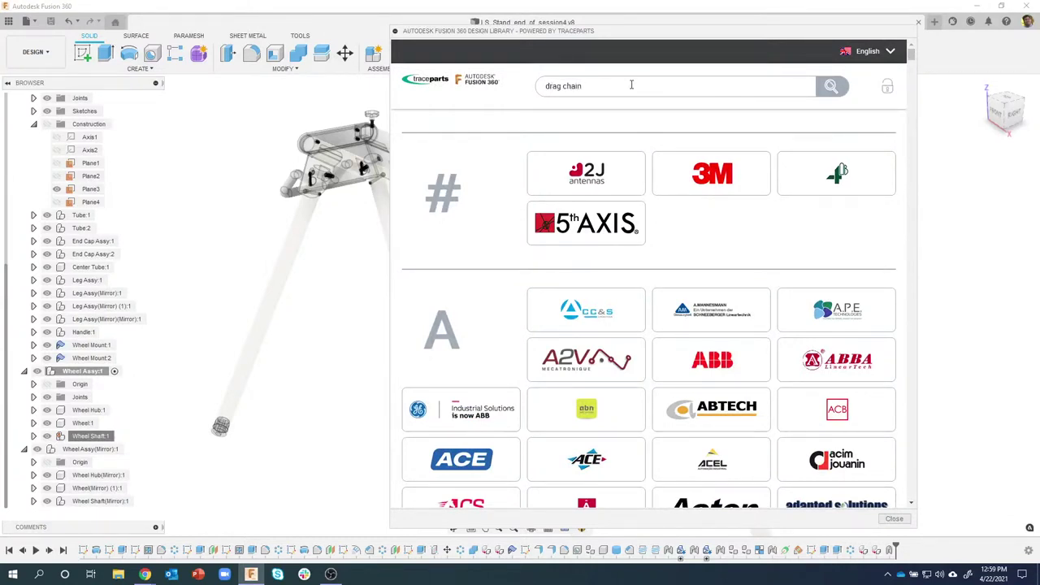
{"action": "key", "text": "Return"}
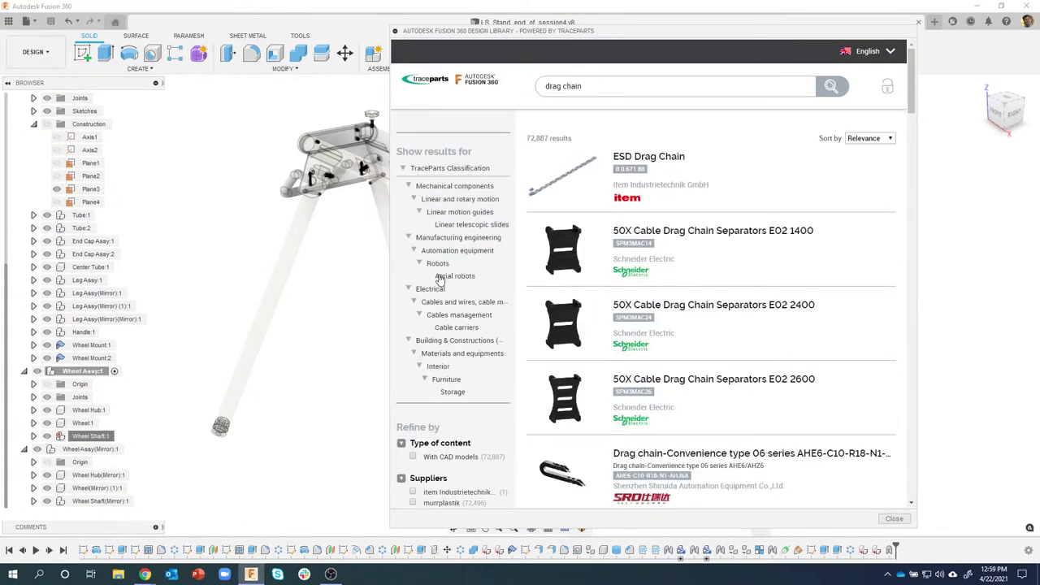
Step: Narrow the drag chain results to the Cable carriers category and a length of 1001 mm
{"action": "left_click", "coordinate": [462, 327]}
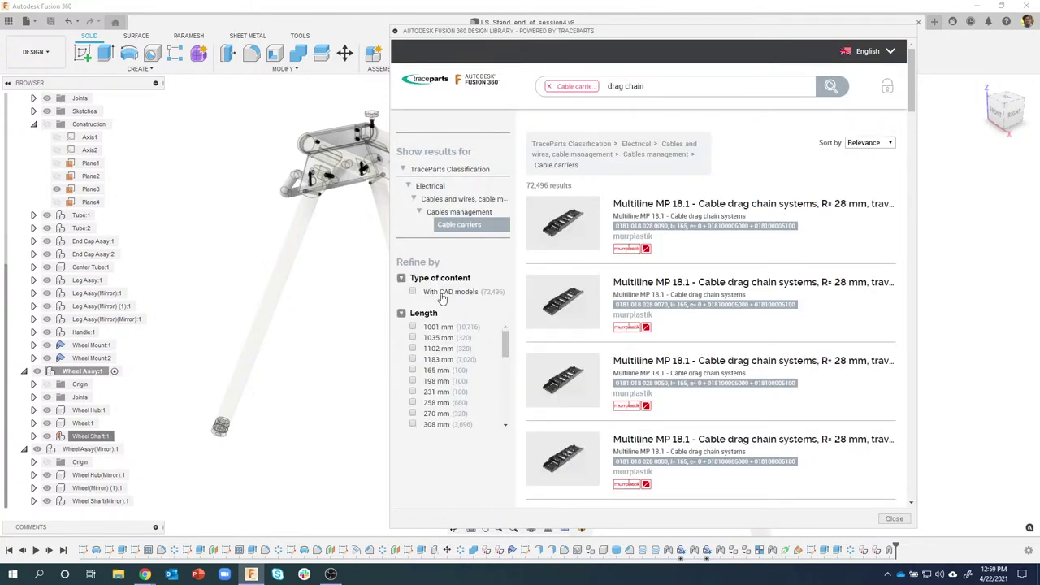
{"action": "left_click", "coordinate": [414, 326]}
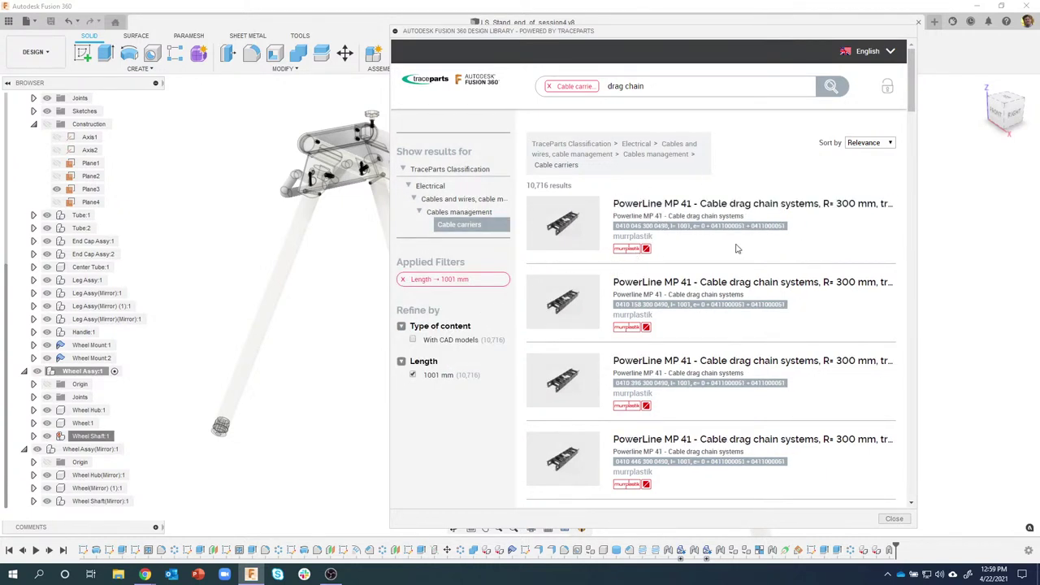
{"action": "mouse_move", "coordinate": [908, 86]}
{"action": "left_mouse_down"}
{"action": "mouse_move", "coordinate": [900, 247]}
{"action": "mouse_move", "coordinate": [910, 458]}
{"action": "mouse_move", "coordinate": [909, 65]}
{"action": "left_mouse_up"}
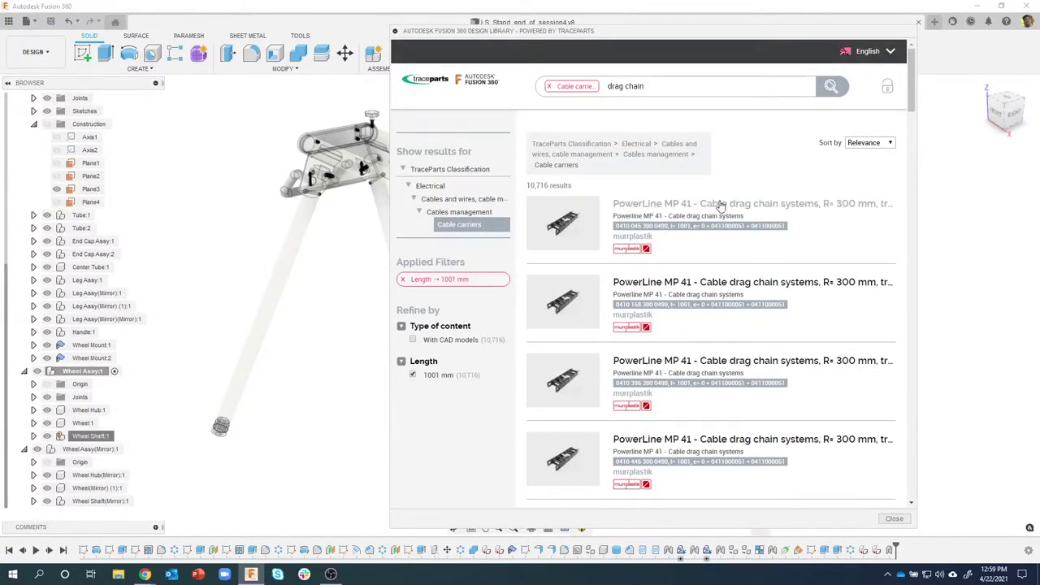
Step: Open the first murrplastik PowerLine MP 41 cable drag chain result and rotate its 3D preview
{"action": "left_click", "coordinate": [619, 237]}
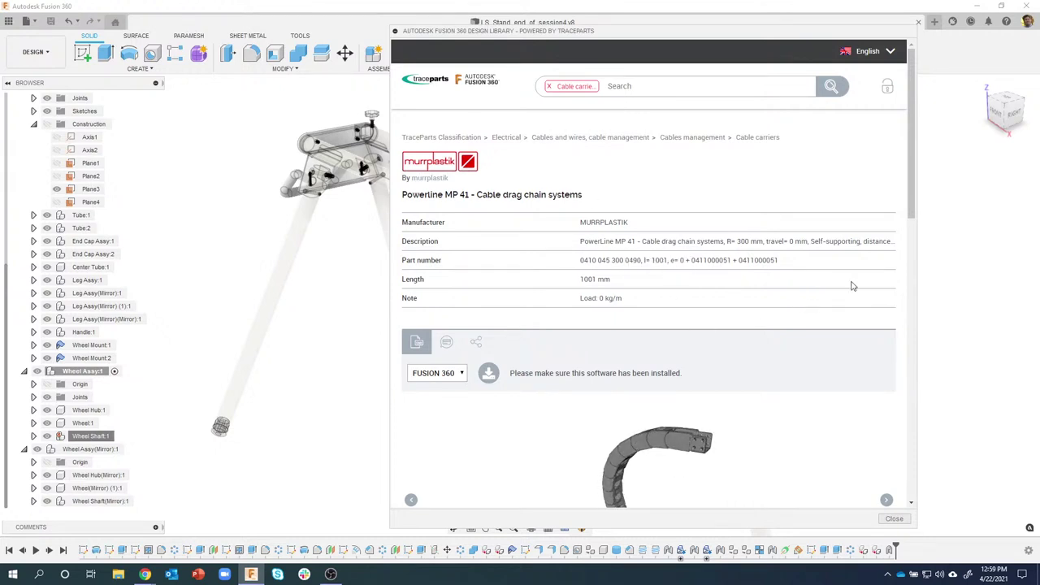
{"action": "left_click_drag", "start_coordinate": [914, 213], "coordinate": [914, 245]}
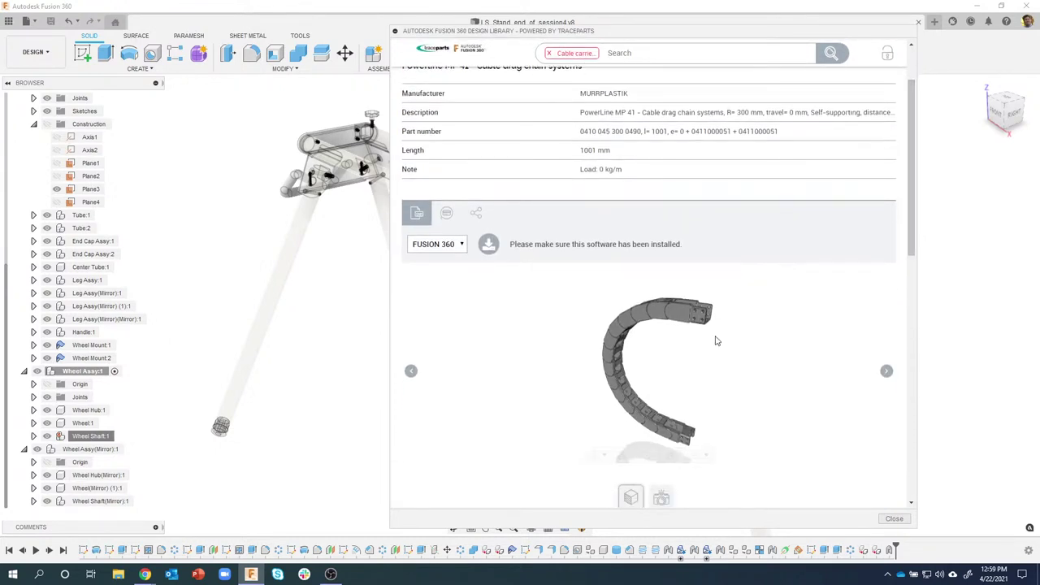
{"action": "mouse_move", "coordinate": [715, 337]}
{"action": "left_mouse_down"}
{"action": "mouse_move", "coordinate": [615, 352]}
{"action": "mouse_move", "coordinate": [710, 349]}
{"action": "mouse_move", "coordinate": [668, 348]}
{"action": "mouse_move", "coordinate": [682, 366]}
{"action": "mouse_move", "coordinate": [687, 340]}
{"action": "mouse_move", "coordinate": [706, 320]}
{"action": "mouse_move", "coordinate": [689, 342]}
{"action": "mouse_move", "coordinate": [708, 339]}
{"action": "left_mouse_up"}
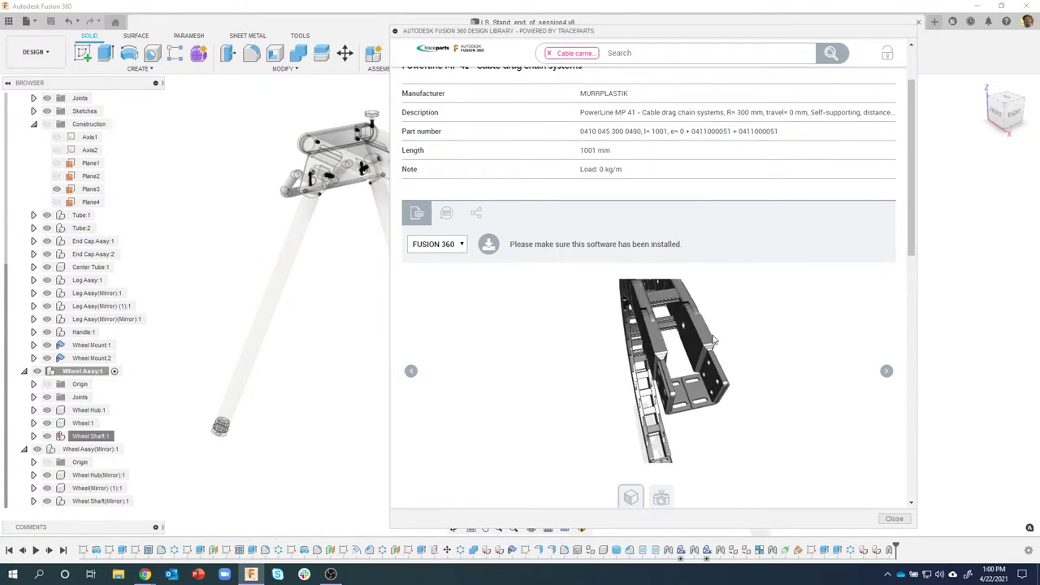
Step: Download the PowerLine MP 41 cable drag chain in the FUSION 360 format
{"action": "left_click", "coordinate": [464, 245]}
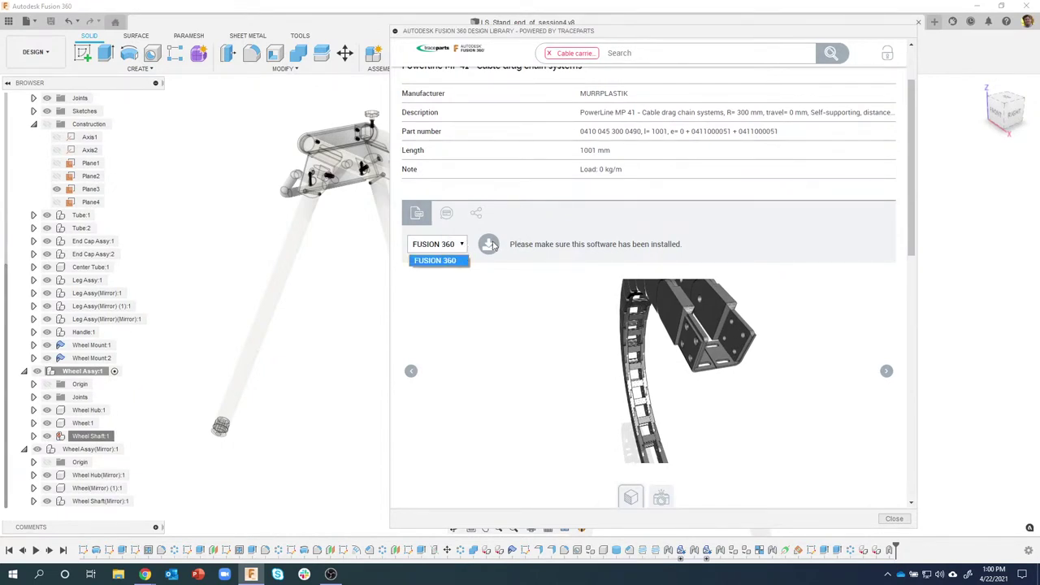
{"action": "left_click", "coordinate": [491, 246]}
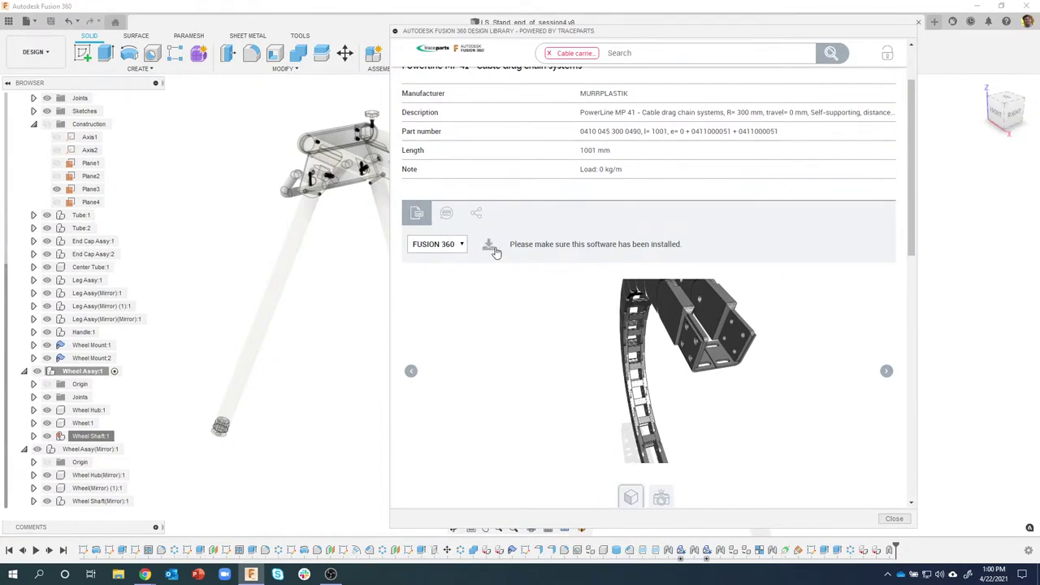
Step: Request the cable drag chain download and sign in to TraceParts with the account password
{"action": "left_click", "coordinate": [490, 246]}
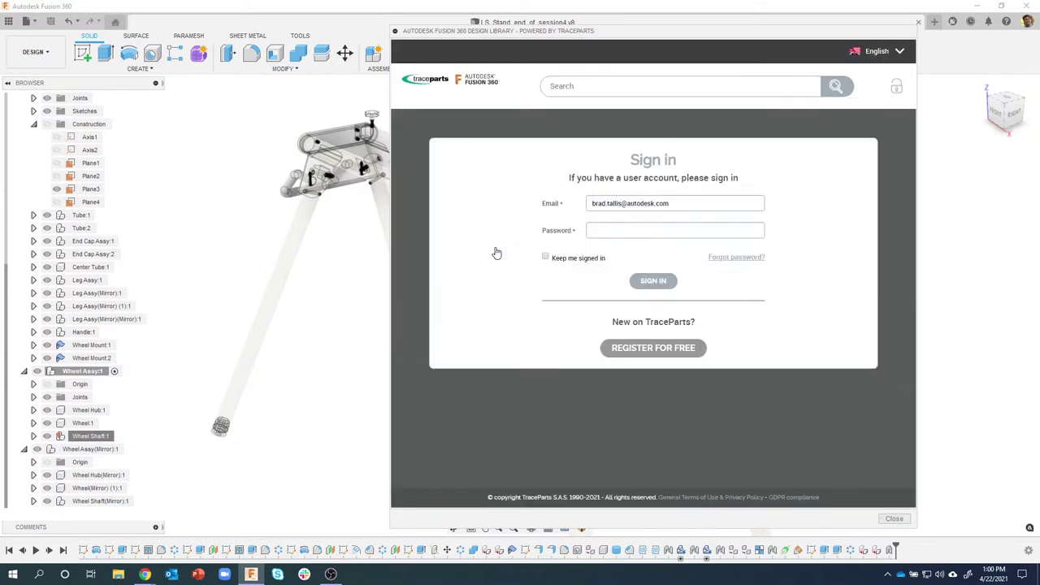
{"action": "left_click", "coordinate": [619, 235]}
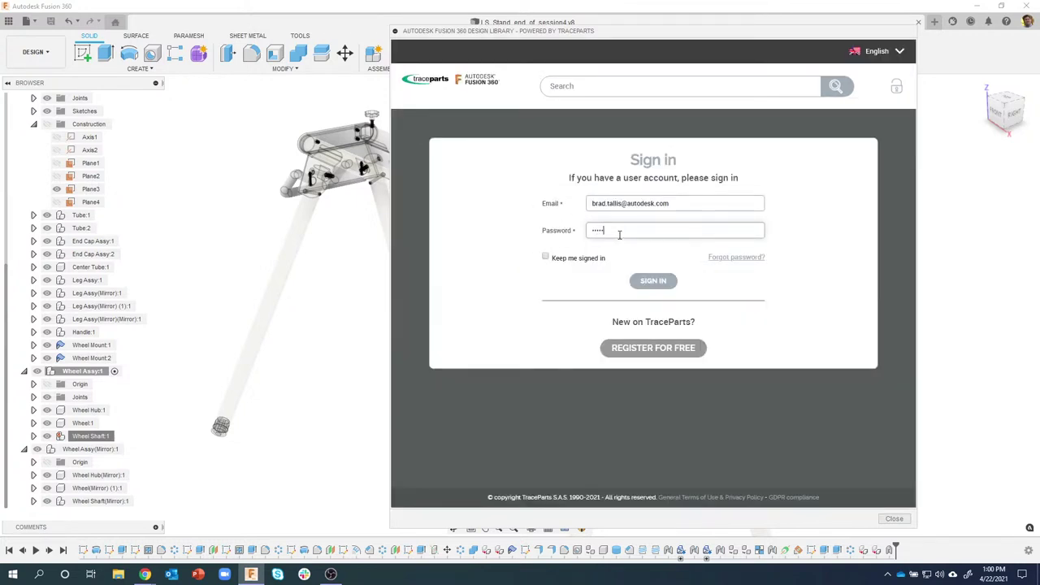
{"action": "left_click", "coordinate": [553, 257]}
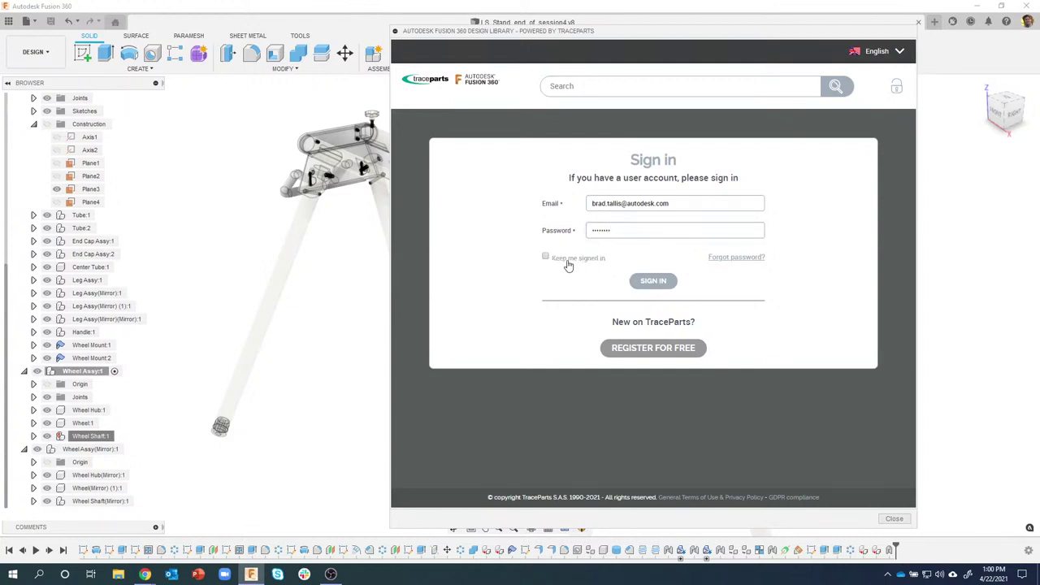
{"action": "left_click", "coordinate": [636, 283]}
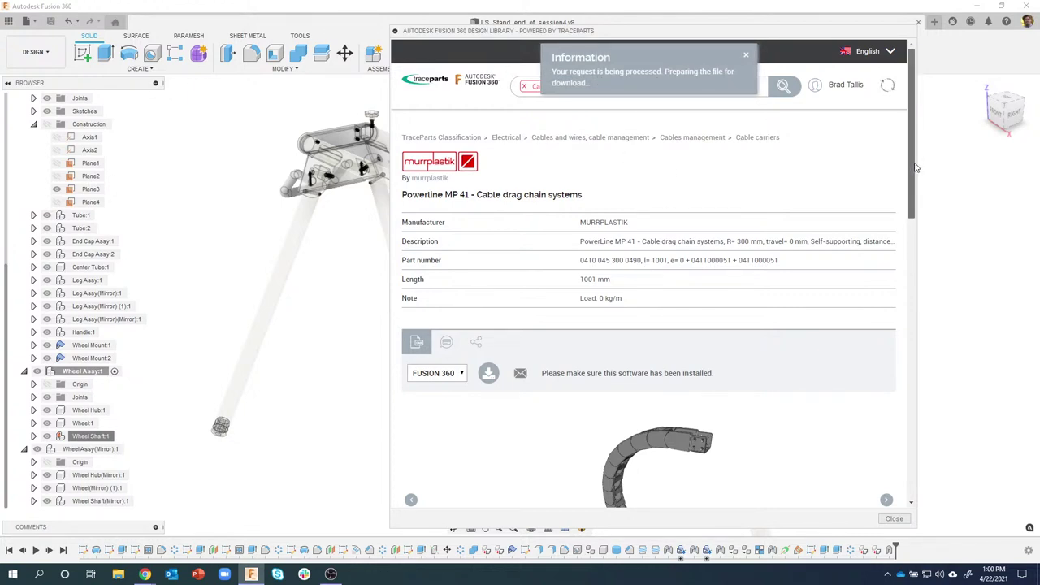
Step: Insert the prepared drag chain model into the design and close the supplier part library
{"action": "left_click_drag", "start_coordinate": [910, 165], "coordinate": [902, 320]}
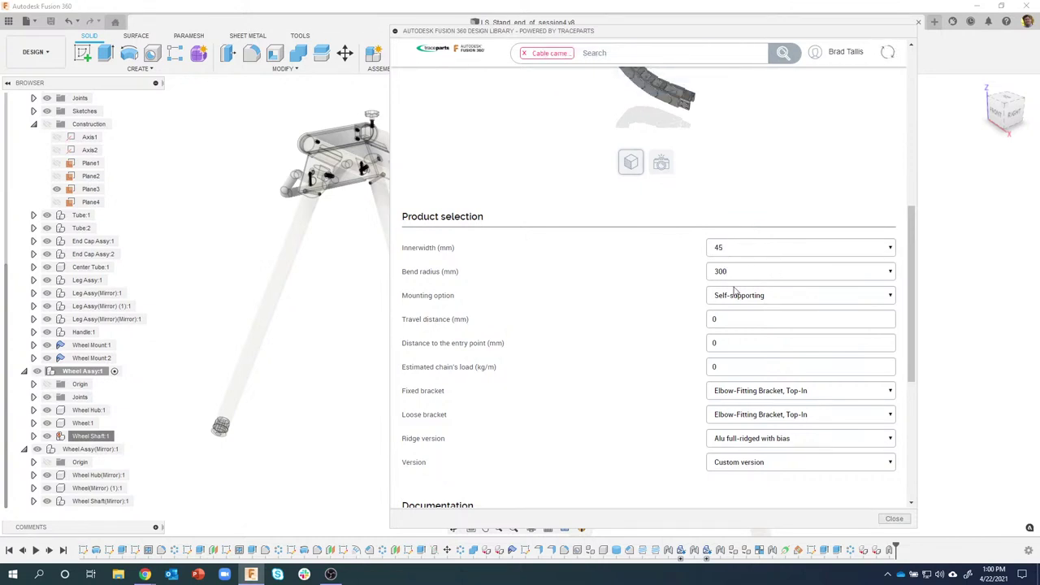
{"action": "left_click", "coordinate": [761, 302]}
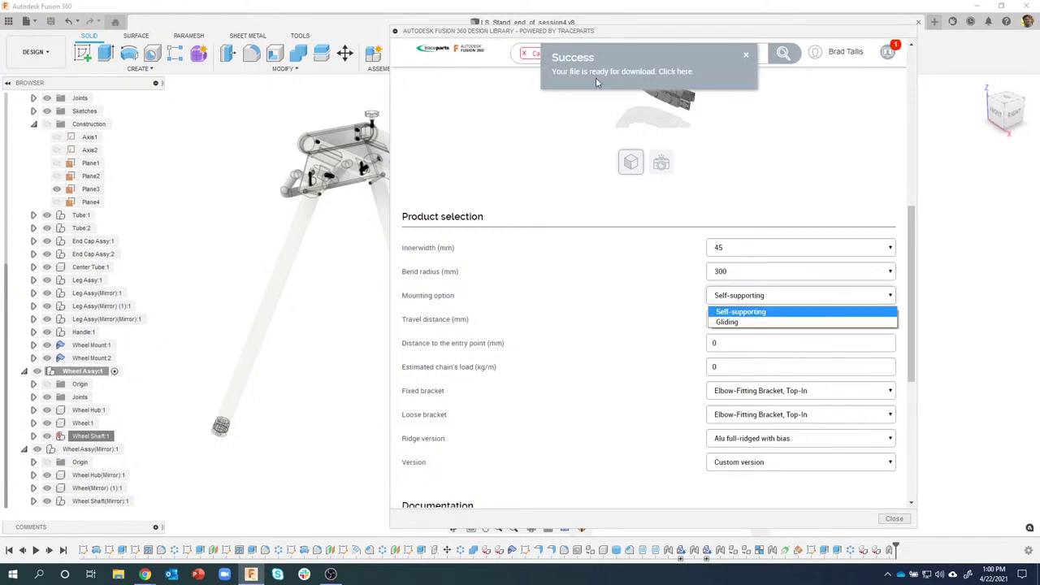
{"action": "left_click", "coordinate": [668, 74]}
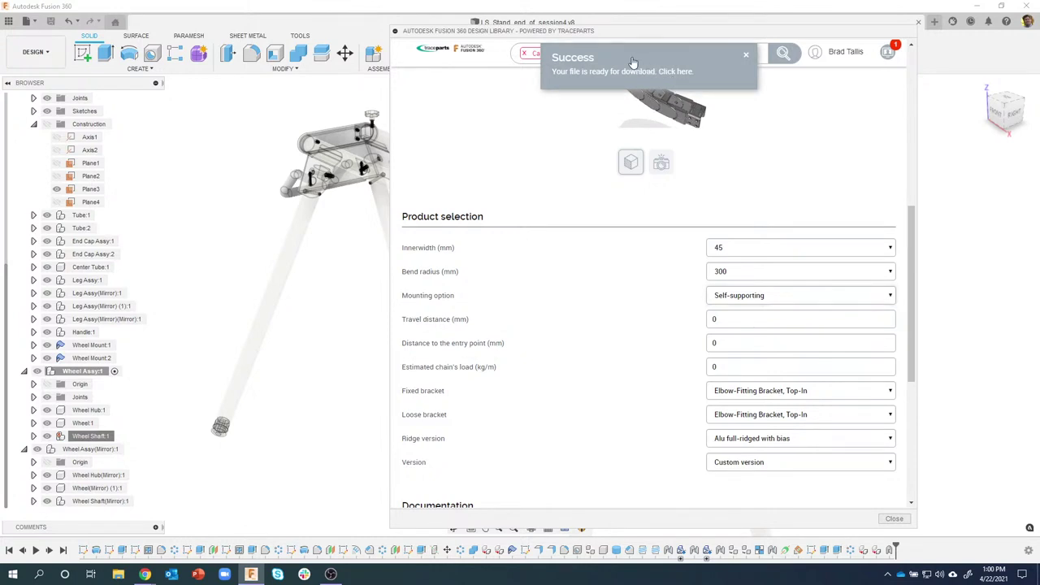
{"action": "left_click", "coordinate": [633, 62]}
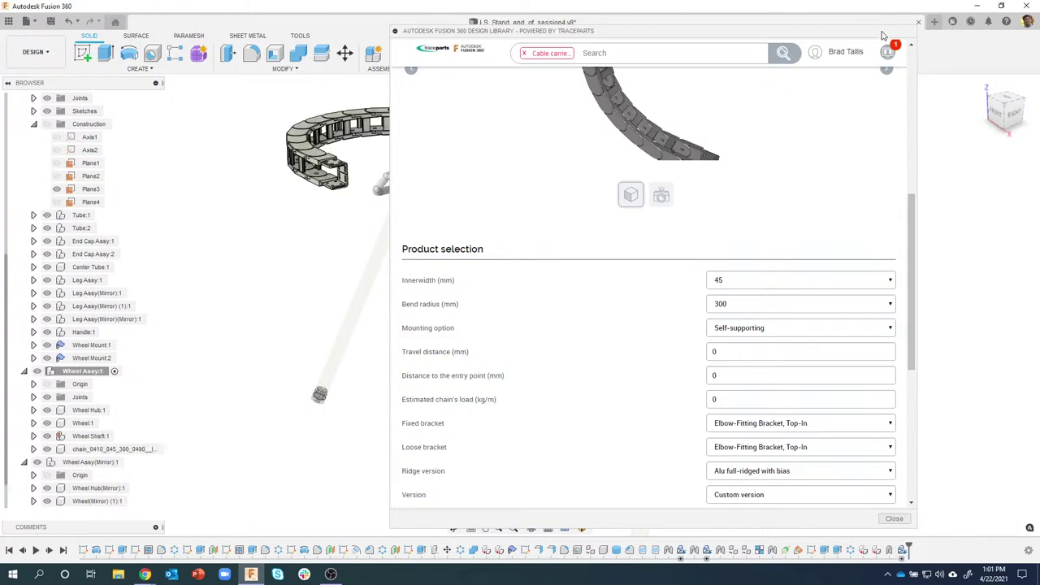
{"action": "left_click", "coordinate": [894, 519]}
Step: Collapse the Table Assy and create separate components from all bodies of the imported chain
{"action": "middle_click_drag", "start_coordinate": [417, 184], "coordinate": [19, 356], "text": "shift"}
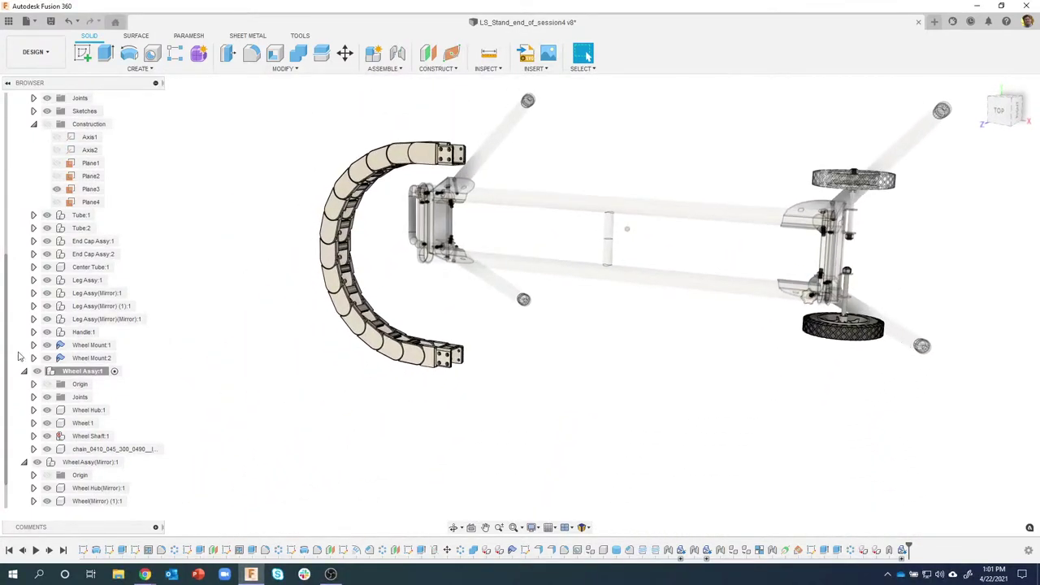
{"action": "scroll", "coordinate": [4, 409], "scroll_direction": "down", "scroll_amount": 1}
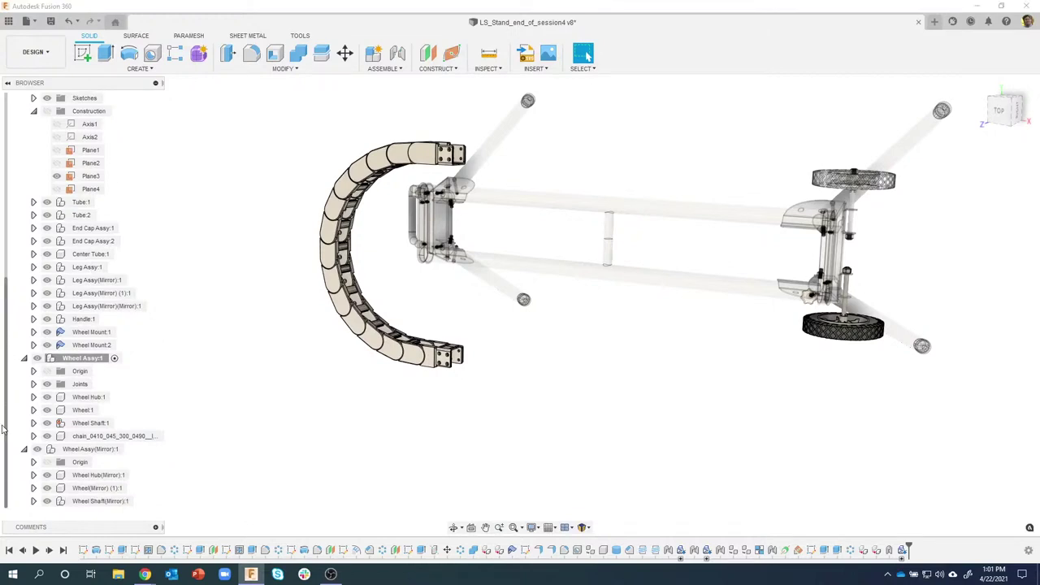
{"action": "scroll", "coordinate": [38, 173], "scroll_direction": "up", "scroll_amount": 4}
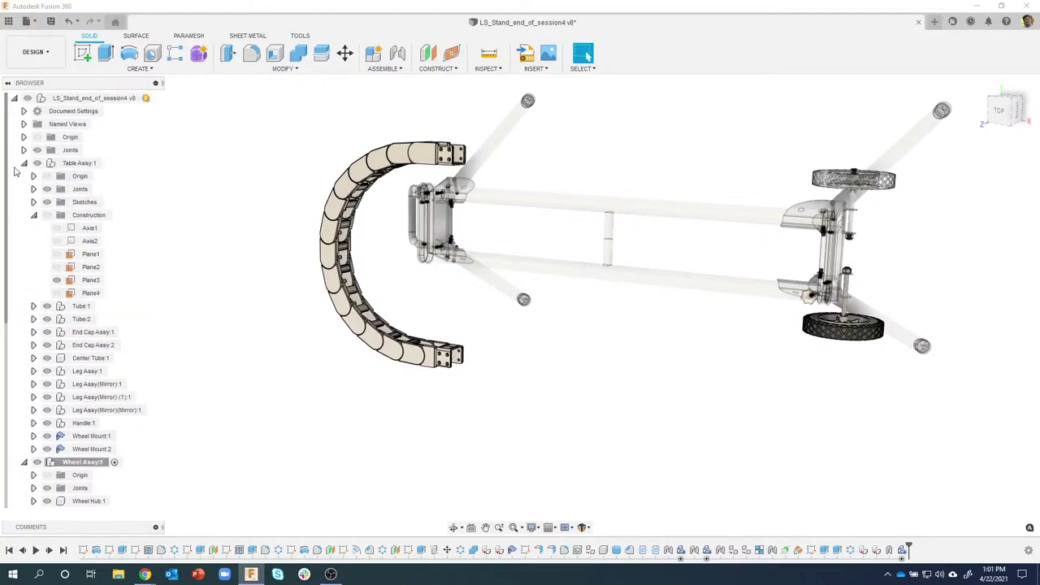
{"action": "left_click", "coordinate": [23, 163]}
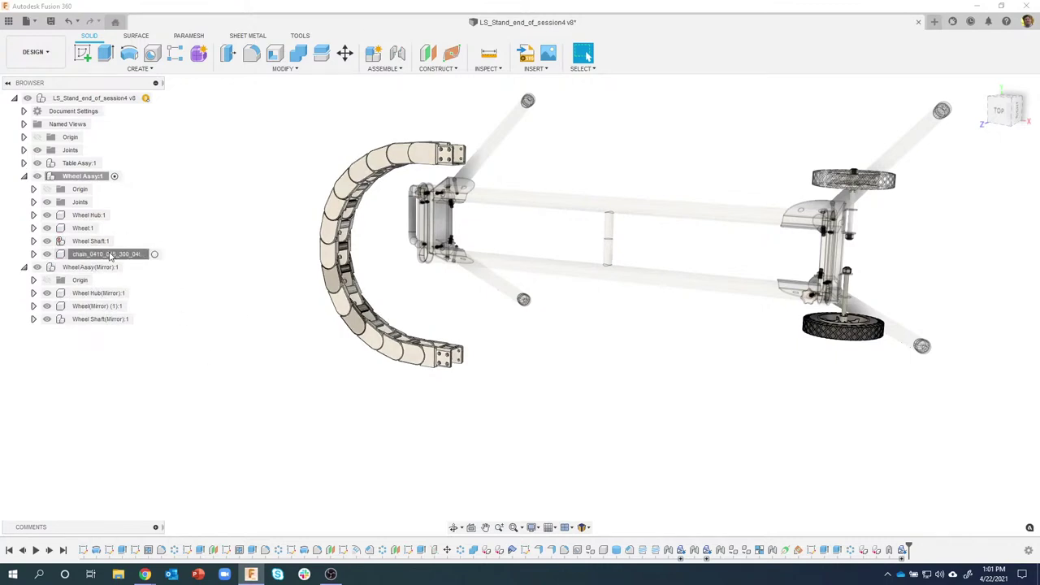
{"action": "left_click", "coordinate": [138, 255]}
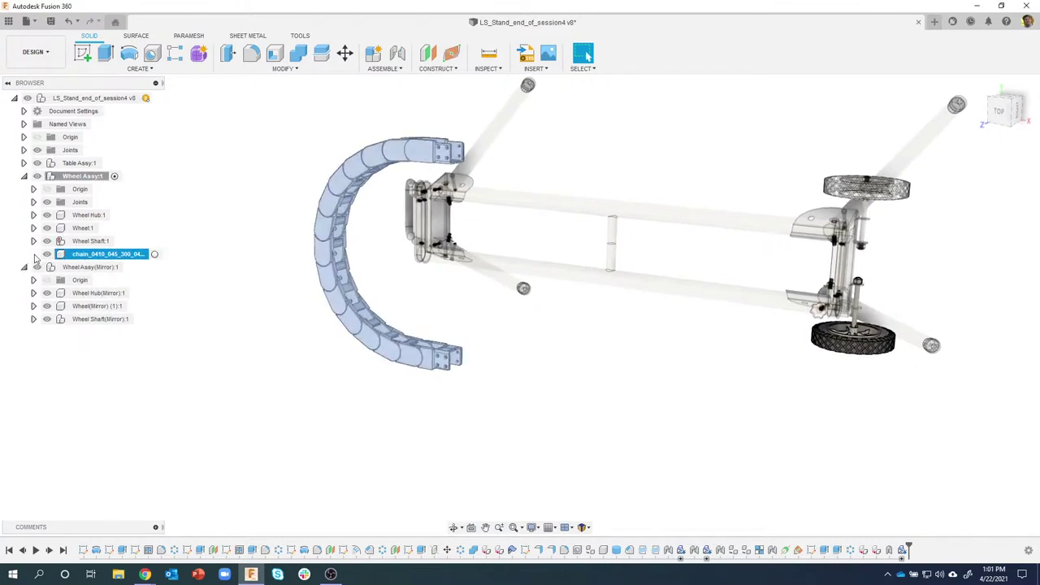
{"action": "left_click", "coordinate": [33, 255]}
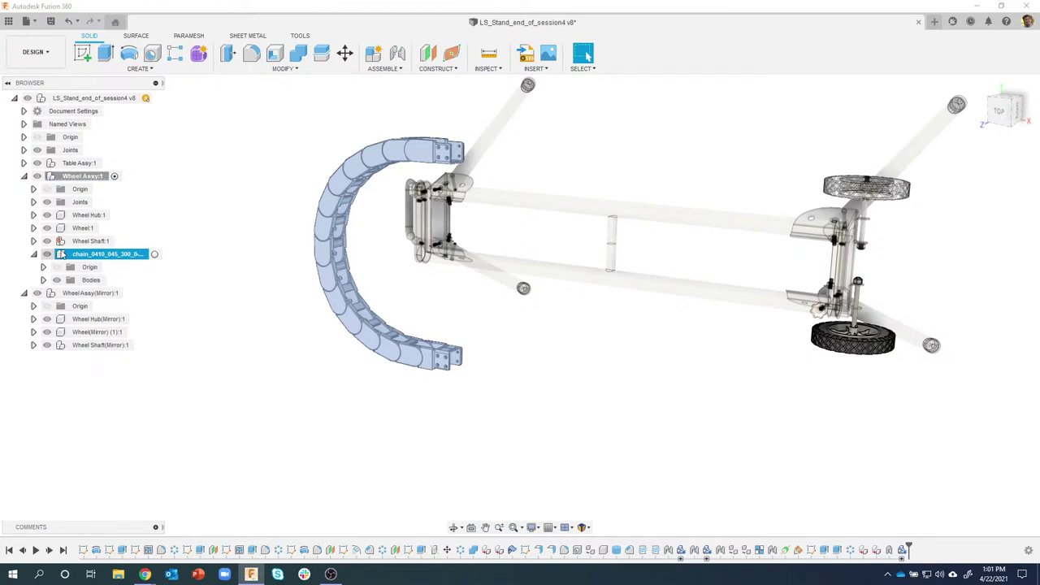
{"action": "right_click", "coordinate": [92, 281]}
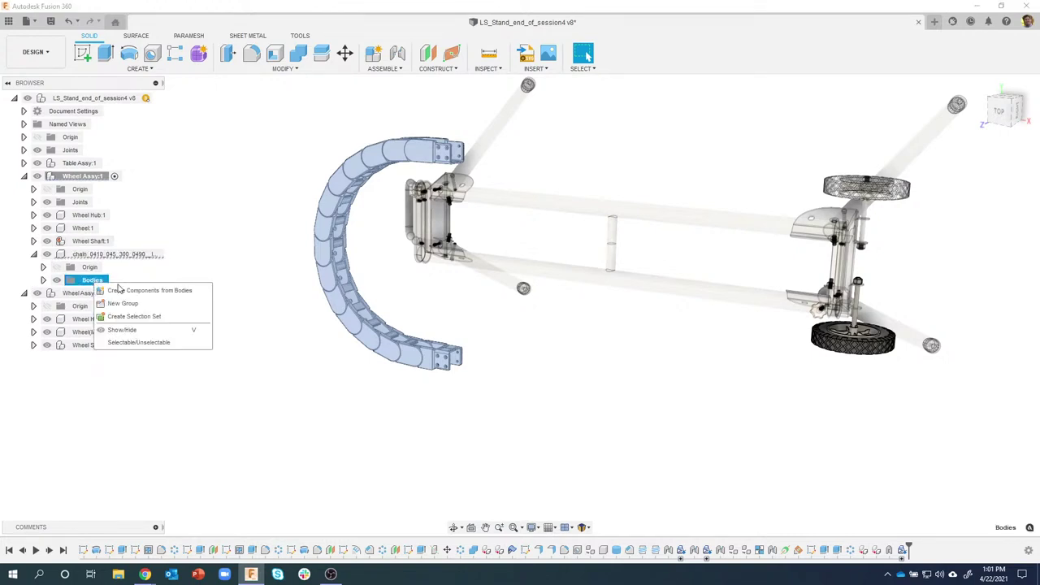
{"action": "left_click", "coordinate": [122, 290]}
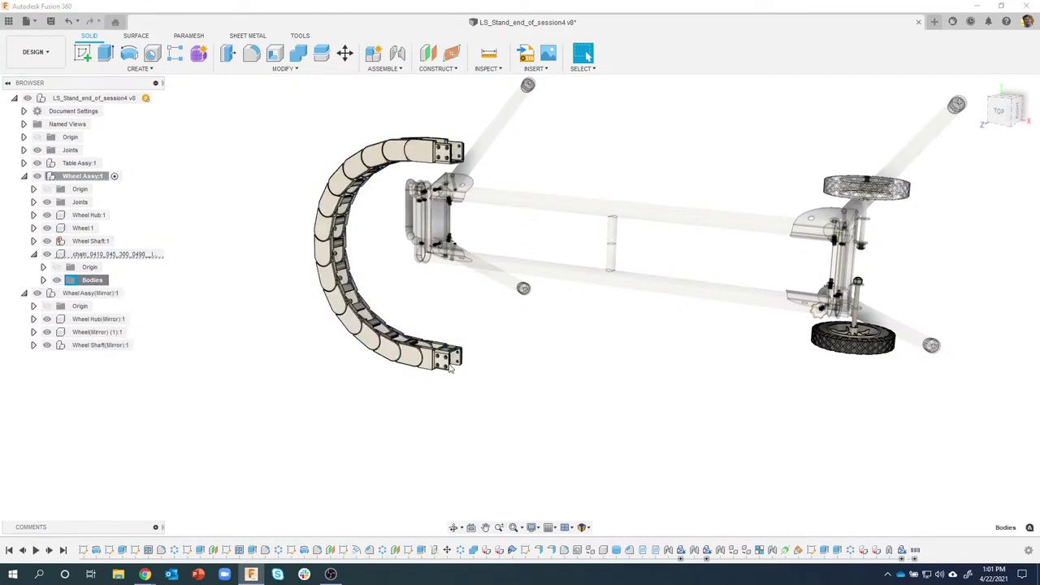
Step: Ground the chain's end link that carries the four-hole mounting bracket
{"action": "scroll", "coordinate": [423, 376], "scroll_direction": "up", "scroll_amount": 5}
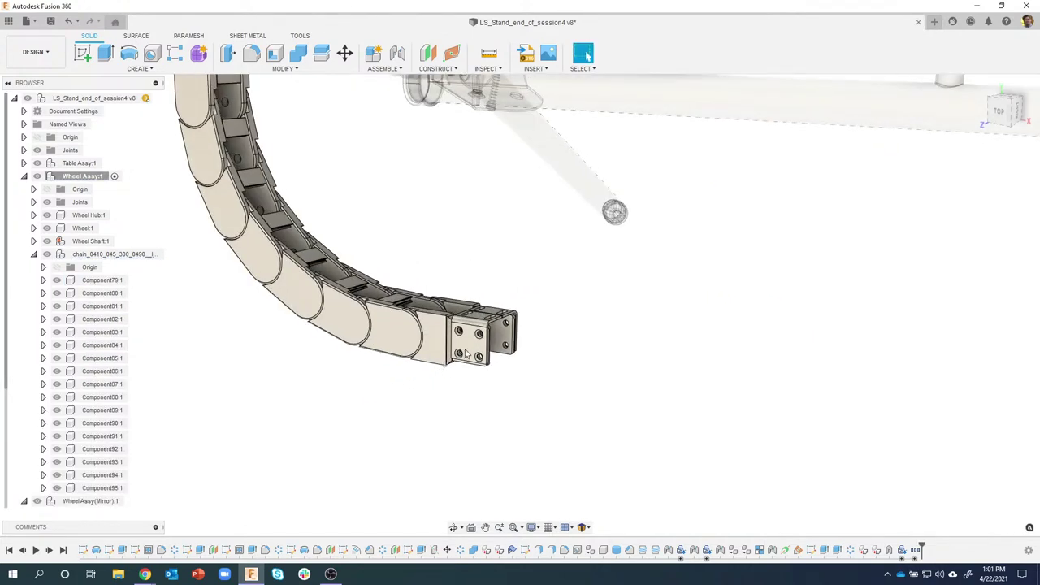
{"action": "left_click", "coordinate": [466, 355]}
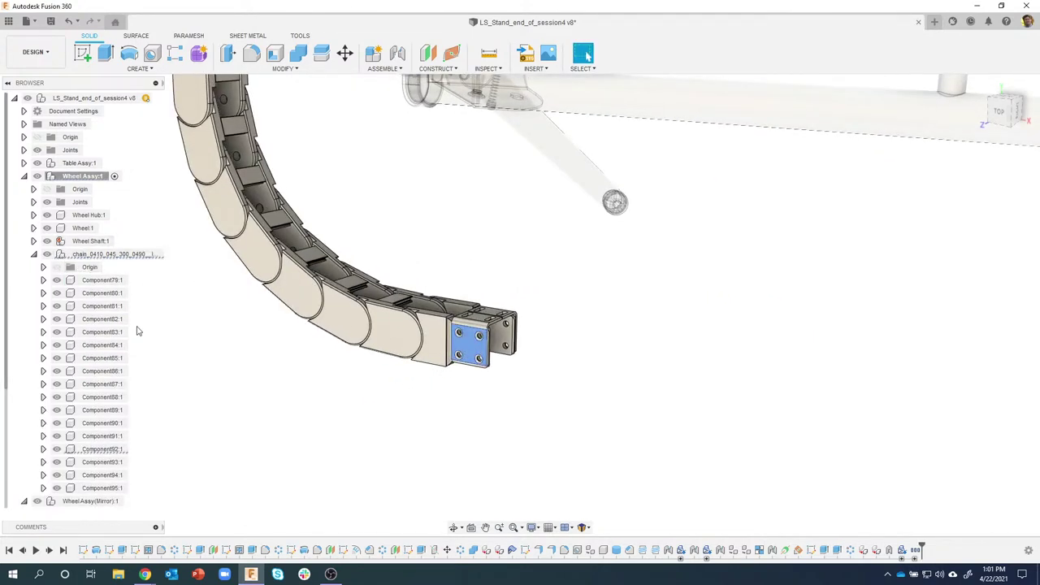
{"action": "right_click", "coordinate": [114, 449]}
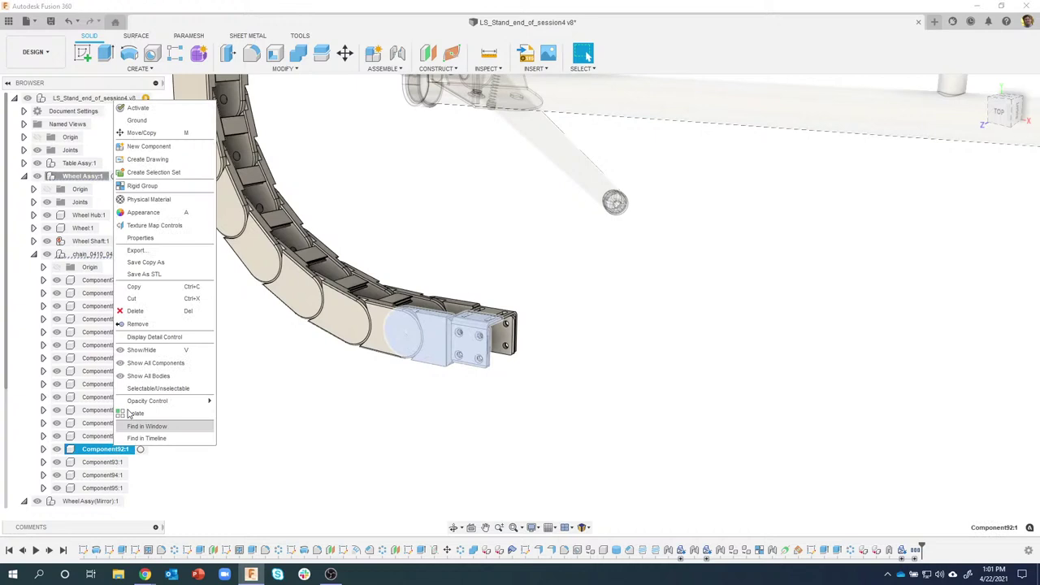
{"action": "left_click", "coordinate": [168, 123]}
{"action": "left_click", "coordinate": [377, 203]}
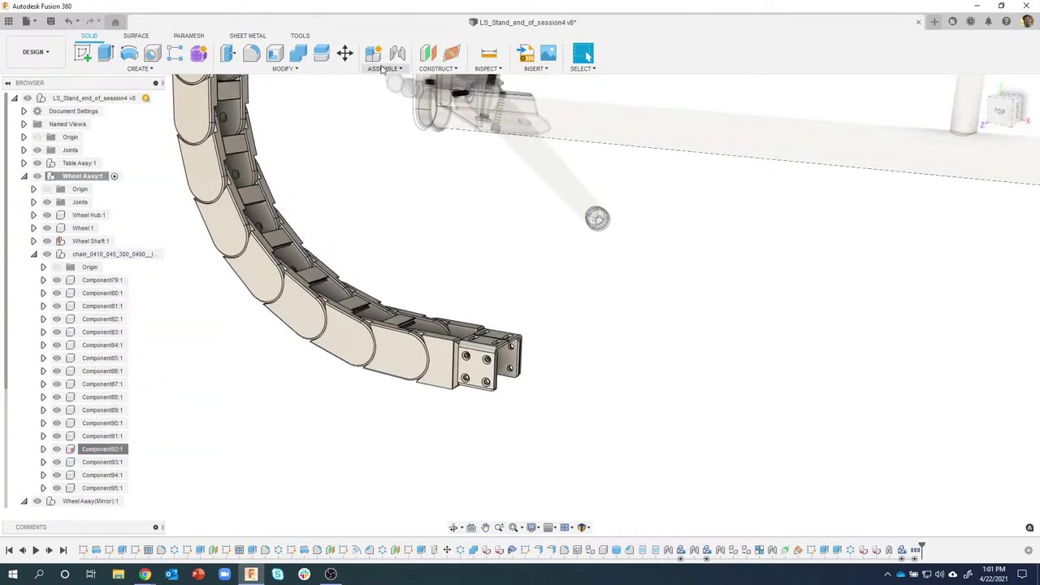
Step: Add a revolute as-built joint between the grounded end link and the adjacent chain link, centred on their shared pivot
{"action": "left_click", "coordinate": [383, 69]}
{"action": "left_click", "coordinate": [406, 102]}
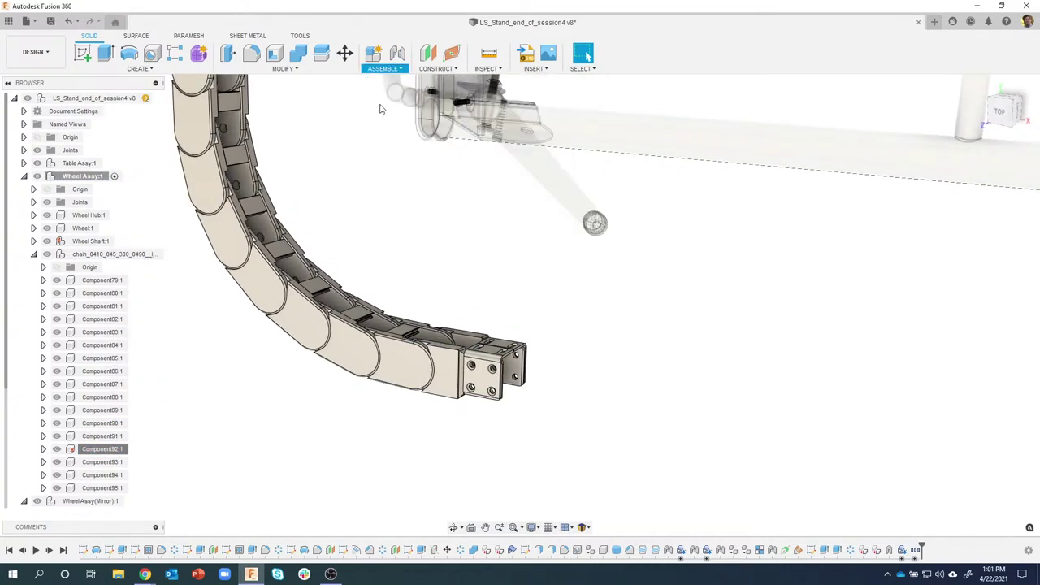
{"action": "left_click", "coordinate": [401, 389]}
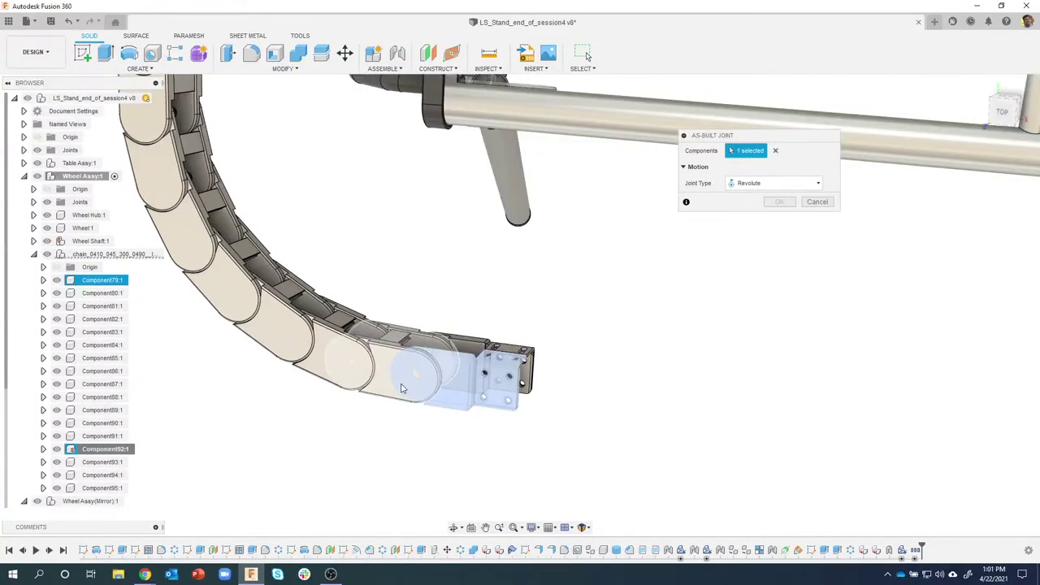
{"action": "left_click", "coordinate": [407, 382]}
{"action": "left_click", "coordinate": [411, 380]}
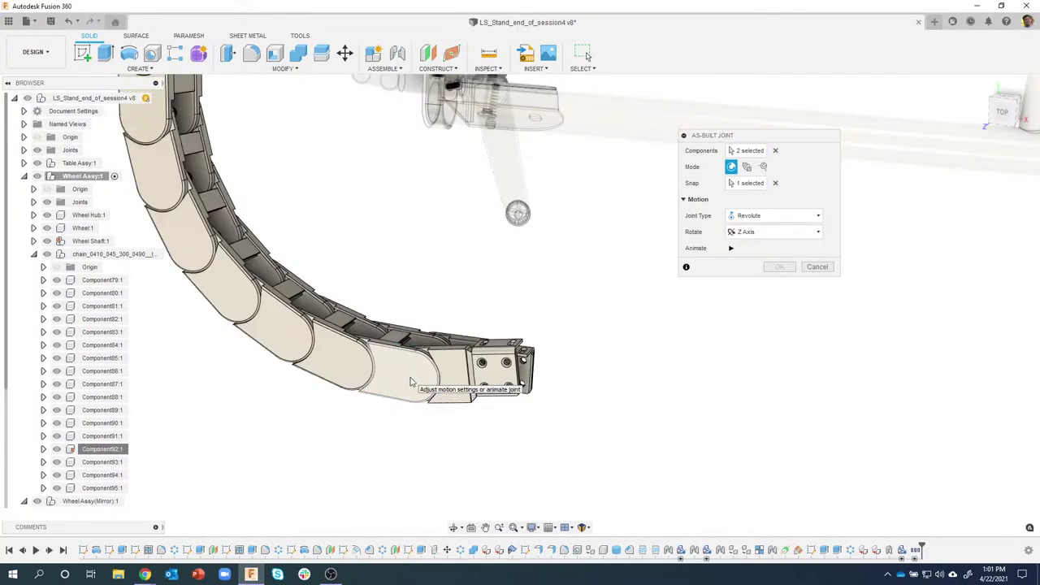
{"action": "key", "text": "Return"}
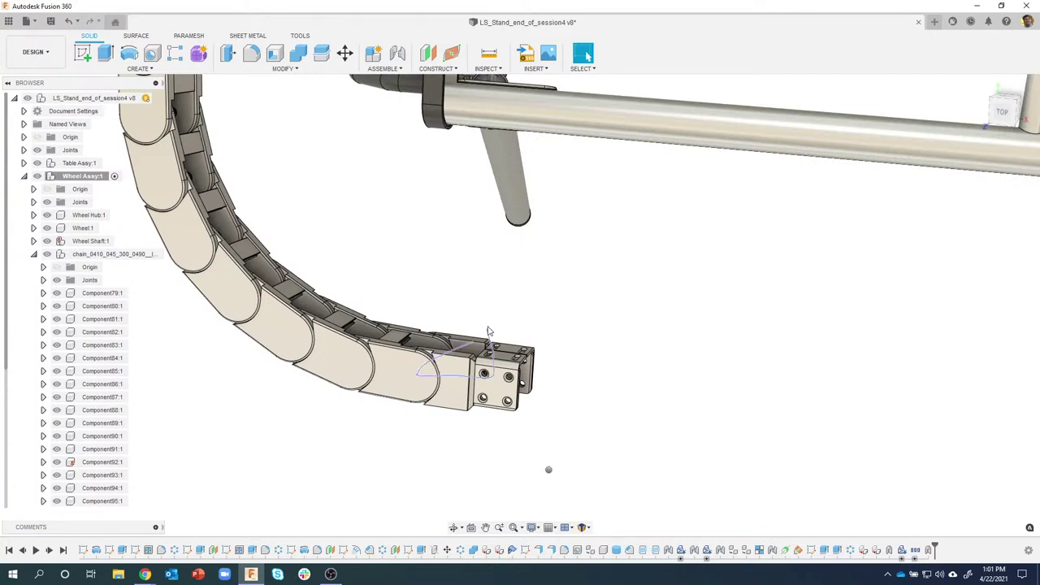
Step: Add a revolute as-built joint between the first and second movable chain links at their common pivot
{"action": "key", "text": "shift+j"}
{"action": "left_click", "coordinate": [410, 370]}
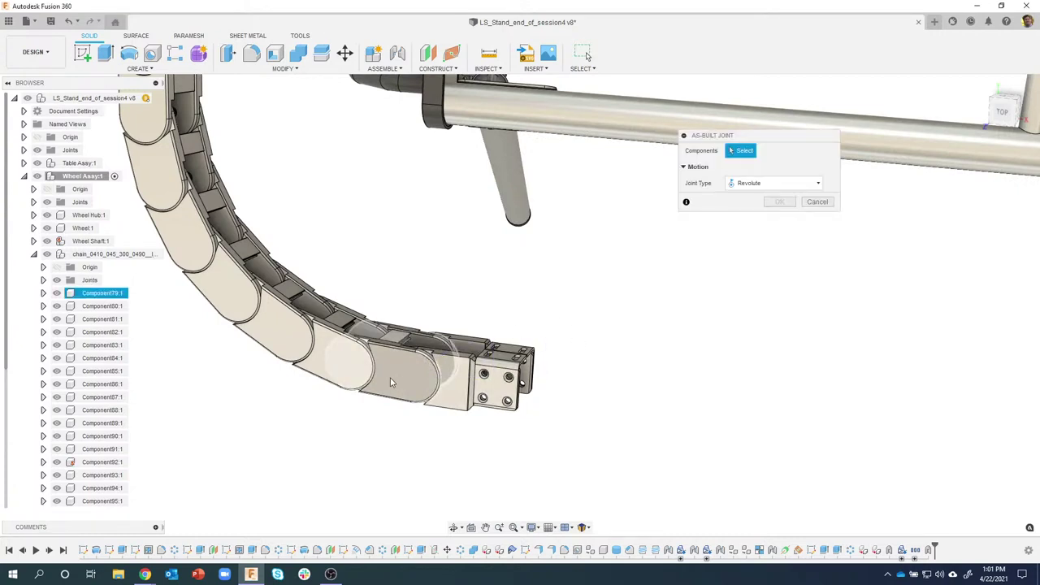
{"action": "left_click", "coordinate": [340, 366]}
{"action": "left_click", "coordinate": [347, 364]}
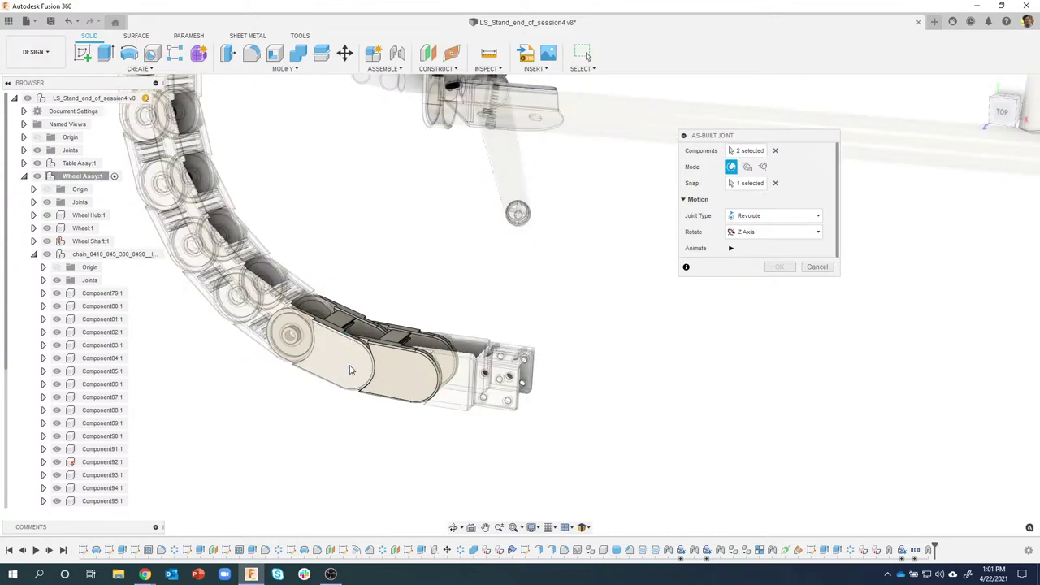
{"action": "key", "text": "Return"}
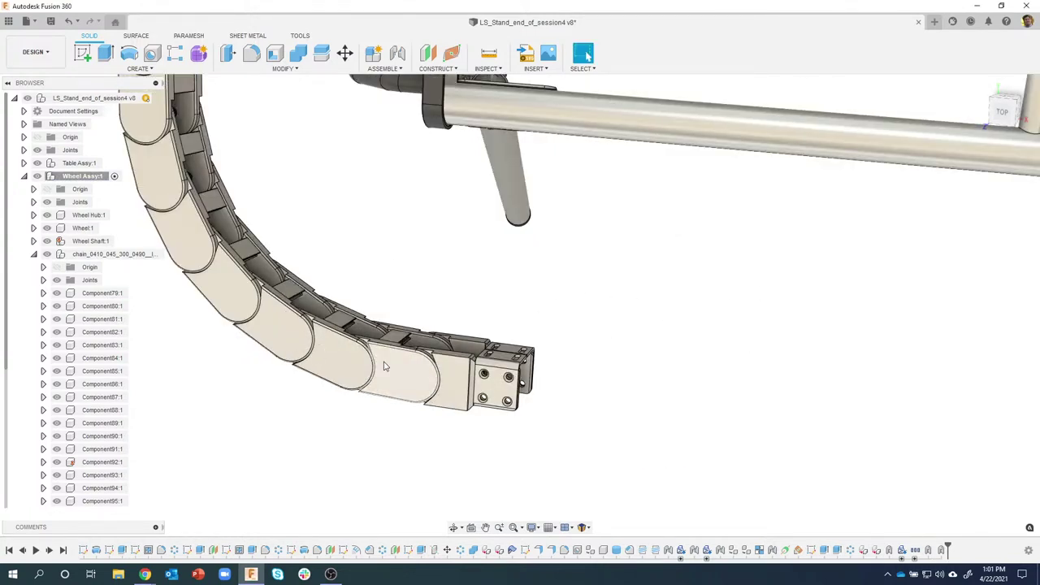
Step: Swing the two jointed chain links about their pivots to check how they move
{"action": "left_click_drag", "start_coordinate": [385, 367], "coordinate": [363, 386]}
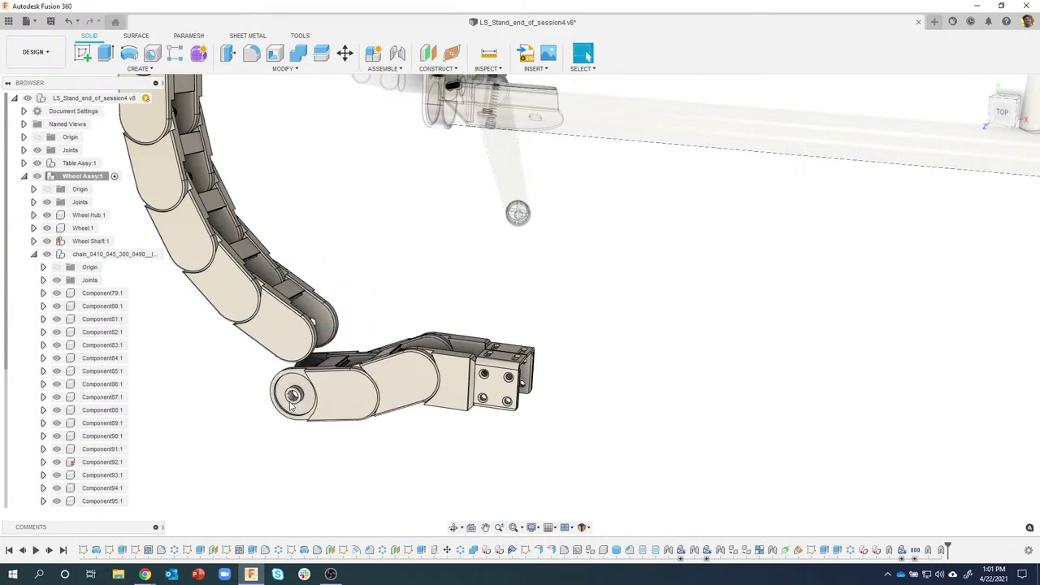
{"action": "left_click_drag", "start_coordinate": [293, 406], "coordinate": [453, 379]}
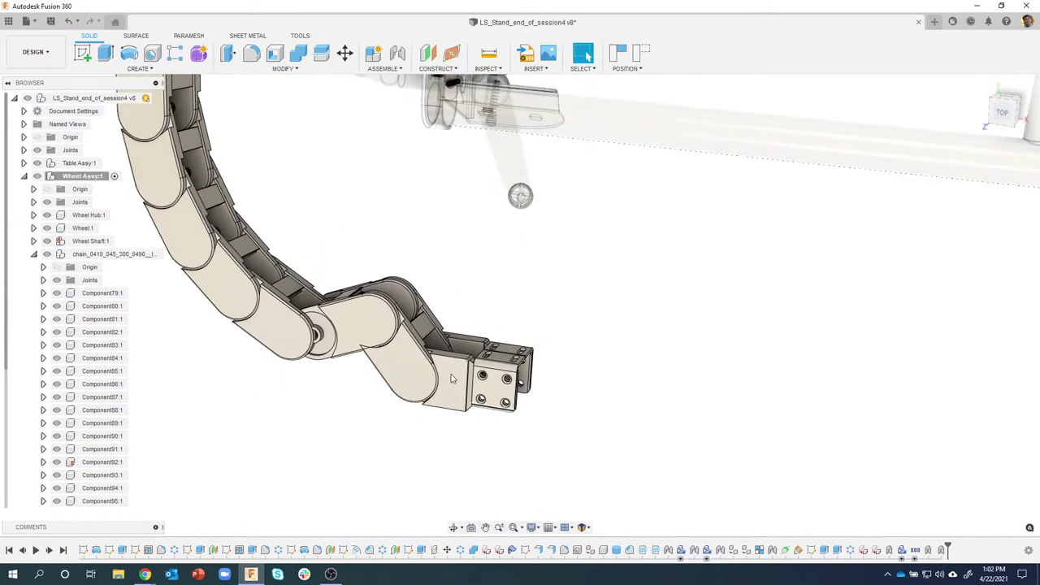
{"action": "middle_click_drag", "start_coordinate": [453, 379], "coordinate": [485, 257], "text": "shift"}
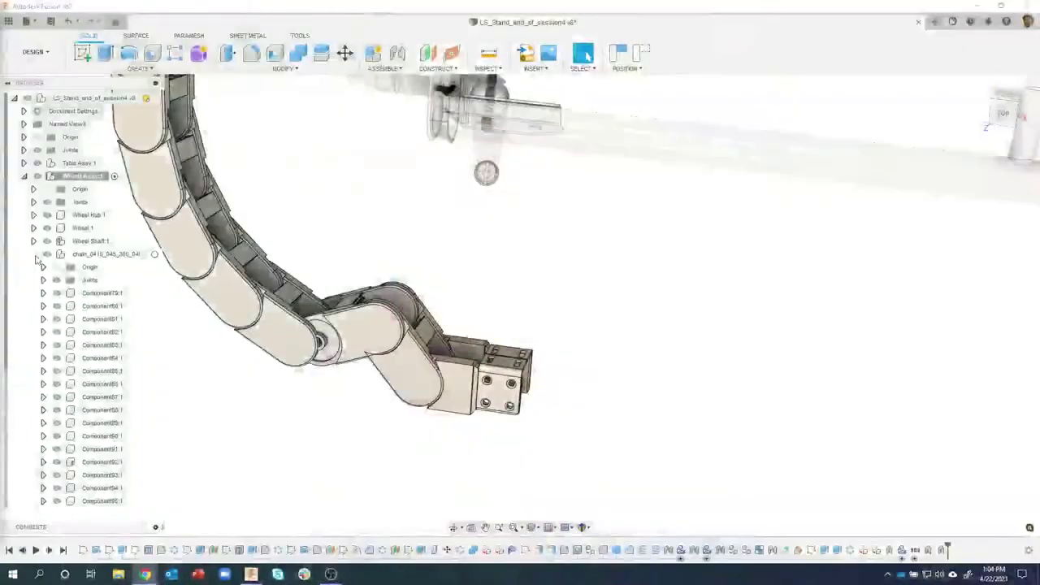
Step: Collapse and hide the drag chain component, and expand the Table Assy to show its parts
{"action": "left_click", "coordinate": [34, 254]}
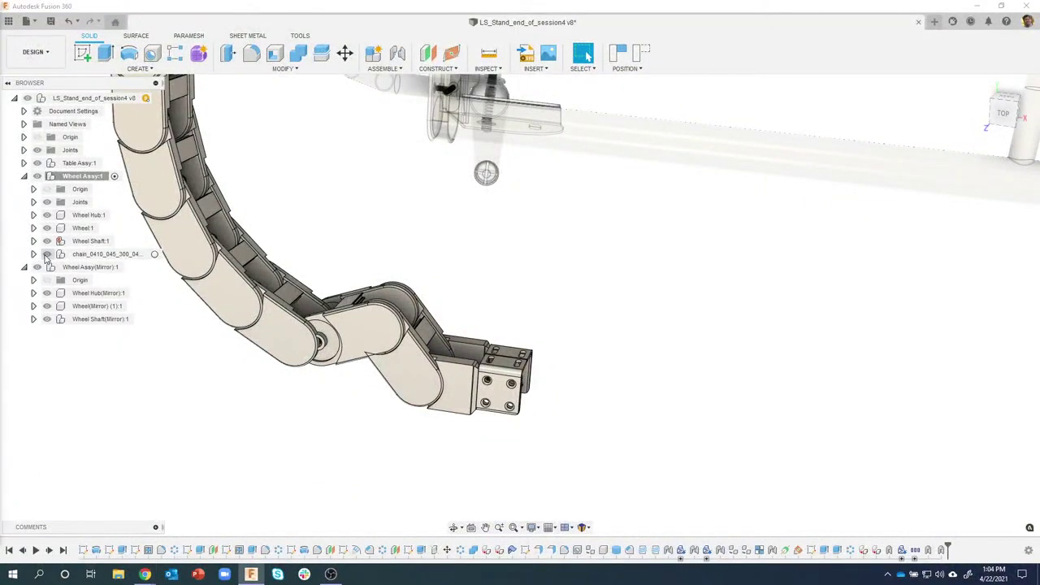
{"action": "left_click", "coordinate": [47, 253]}
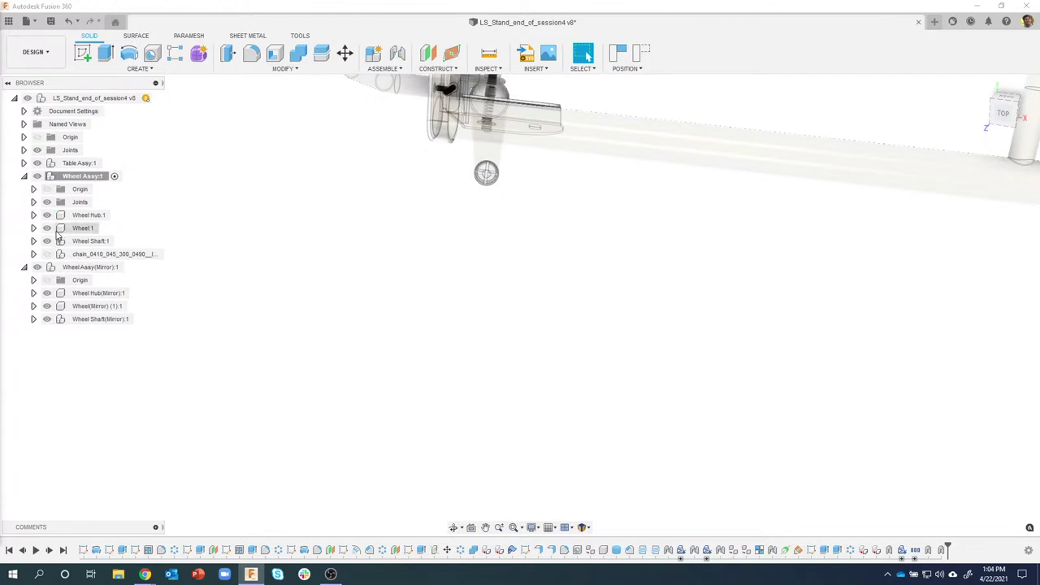
{"action": "left_click", "coordinate": [24, 164]}
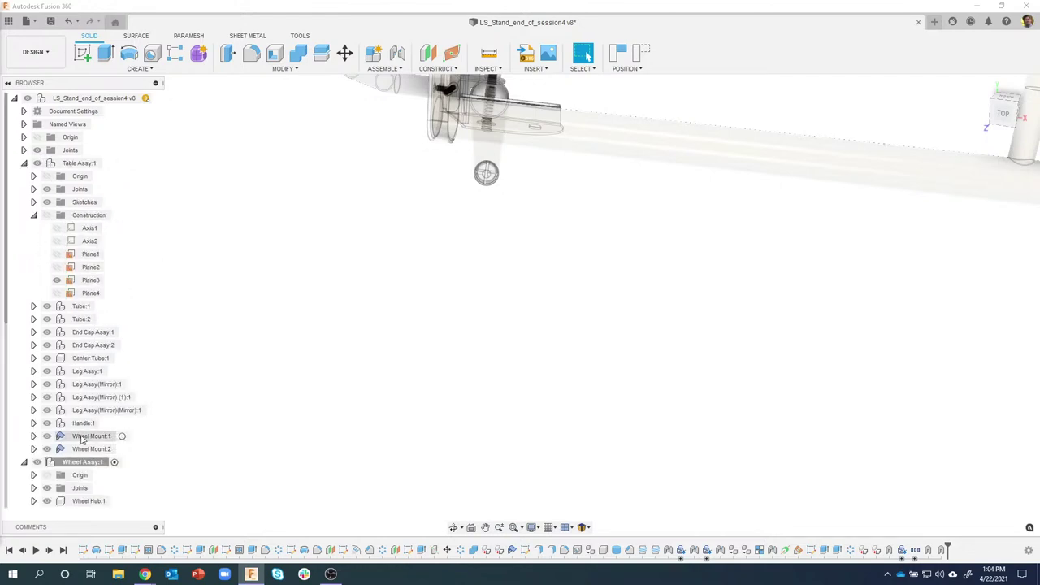
{"action": "scroll", "coordinate": [274, 339], "scroll_direction": "down", "scroll_amount": 5}
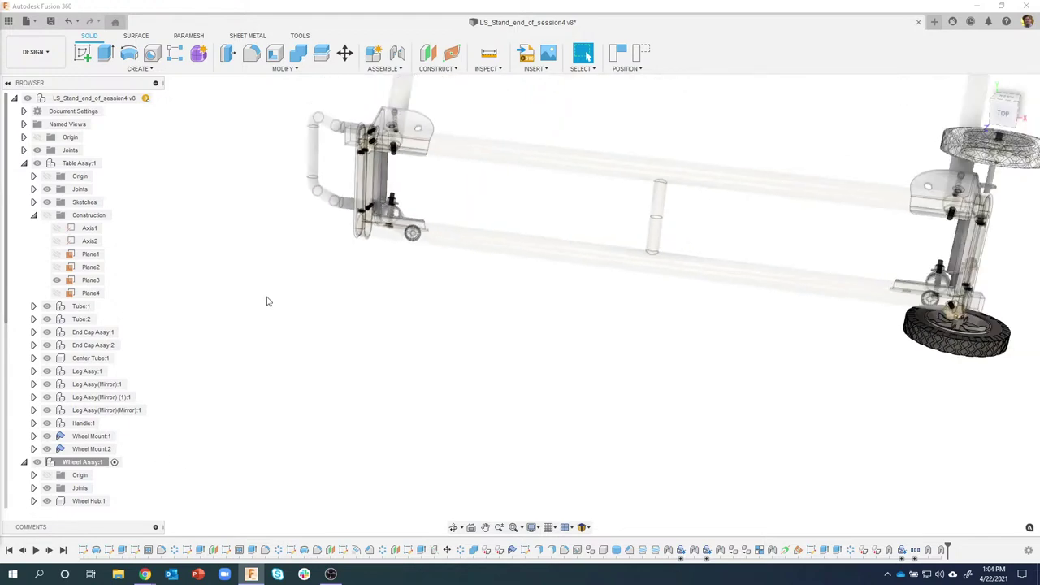
{"action": "middle_click_drag", "start_coordinate": [268, 300], "coordinate": [340, 397], "text": "shift"}
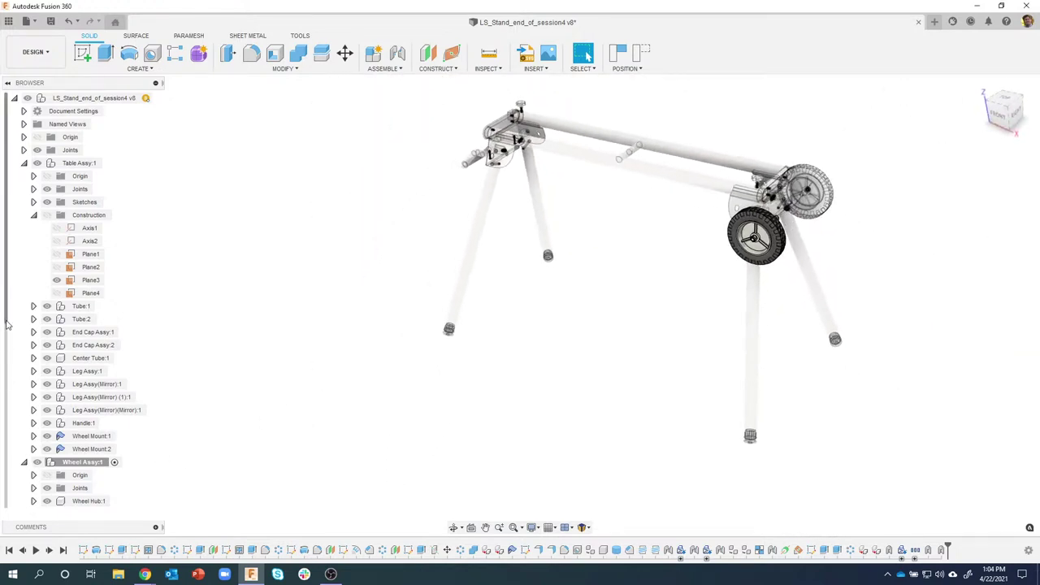
Step: Create an internal component named "Both Wheels Assy" directly under the top-level LS_Stand assembly and make it active
{"action": "scroll", "coordinate": [5, 410], "scroll_direction": "down", "scroll_amount": 2}
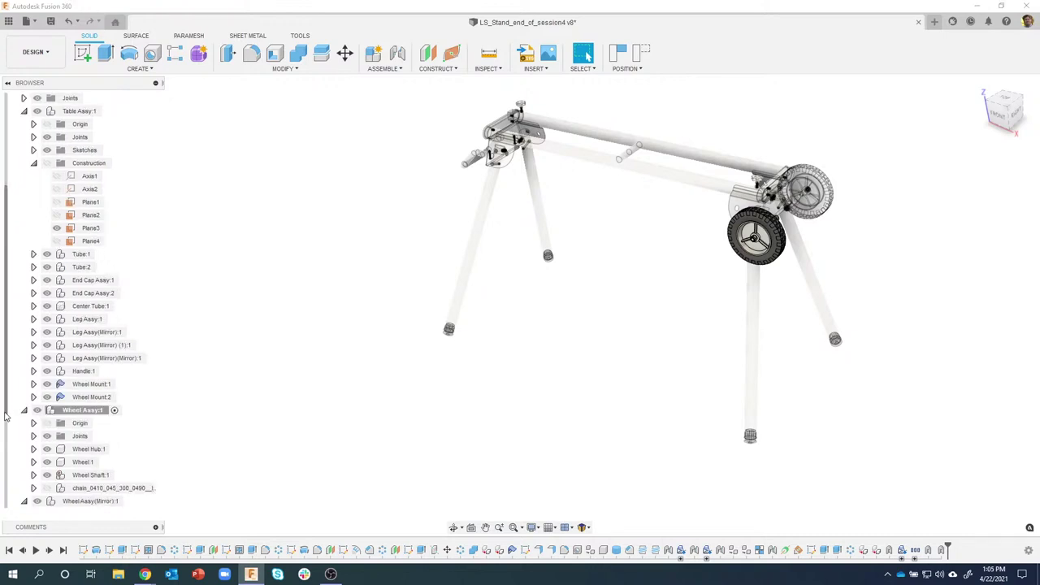
{"action": "scroll", "coordinate": [6, 416], "scroll_direction": "down", "scroll_amount": 2}
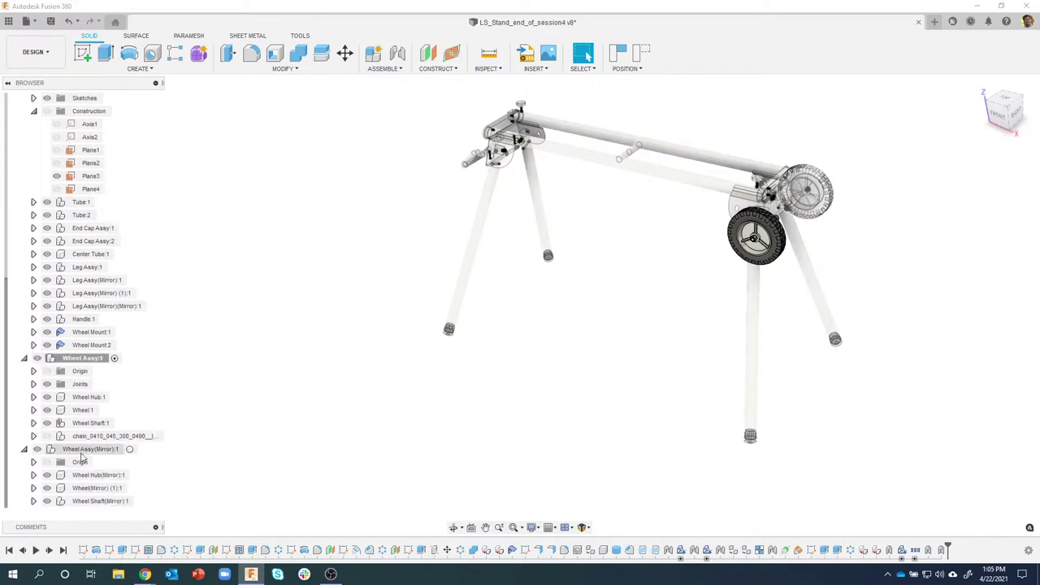
{"action": "left_click", "coordinate": [81, 451]}
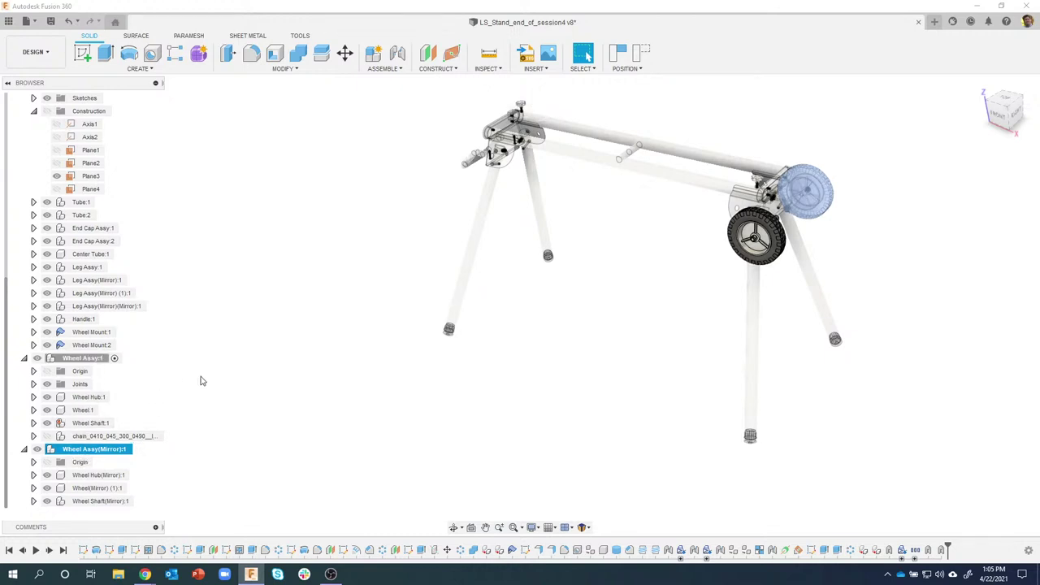
{"action": "left_click", "coordinate": [203, 382]}
{"action": "scroll", "coordinate": [208, 344], "scroll_direction": "down", "scroll_amount": 1}
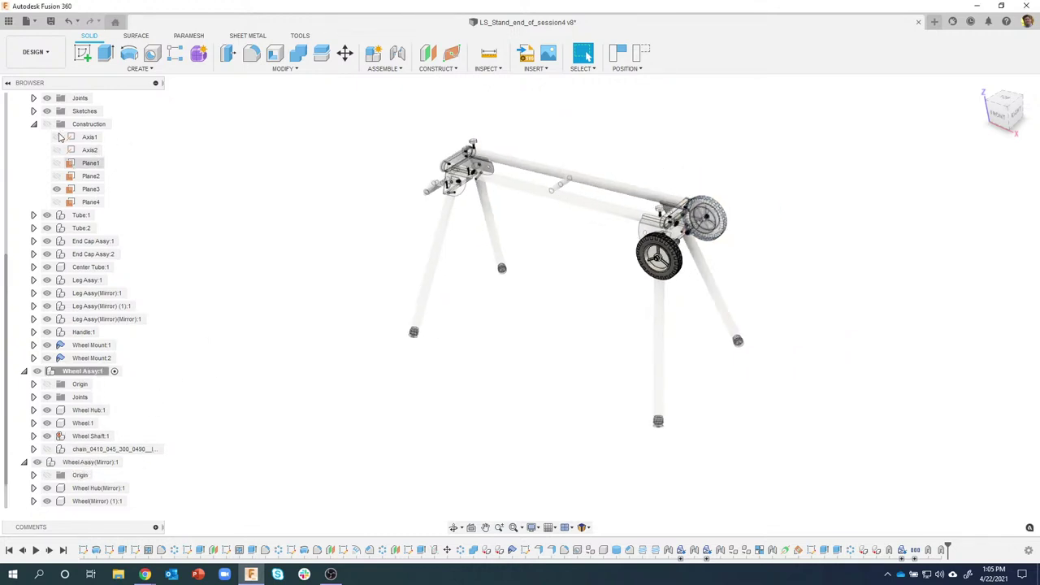
{"action": "scroll", "coordinate": [97, 122], "scroll_direction": "up", "scroll_amount": 3}
{"action": "right_click", "coordinate": [78, 101]}
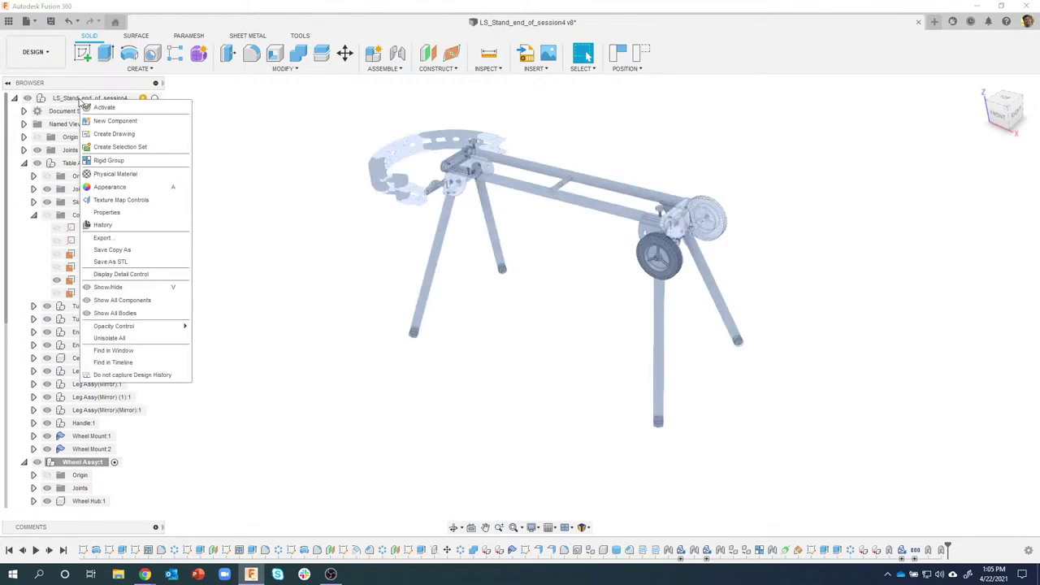
{"action": "left_click", "coordinate": [98, 106]}
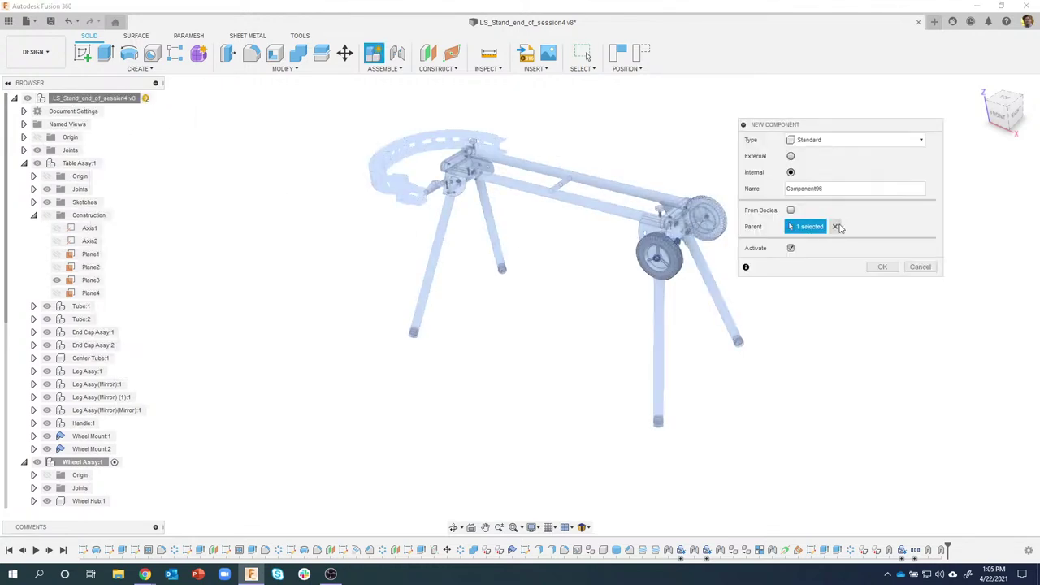
{"action": "left_click_drag", "start_coordinate": [848, 188], "coordinate": [783, 189]}
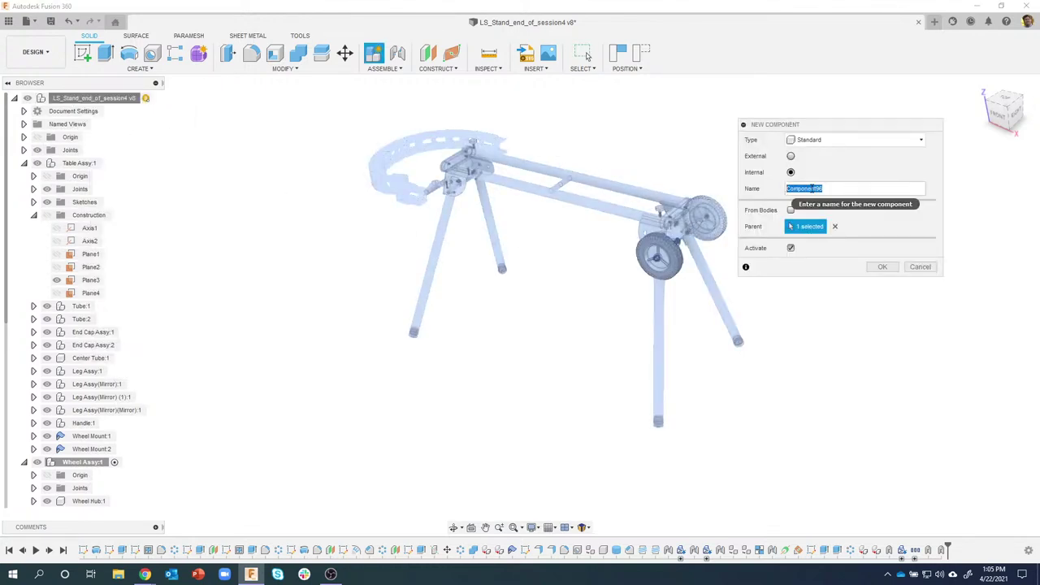
{"action": "type", "text": "Both Wheels Assy"}
{"action": "key", "text": "Return"}
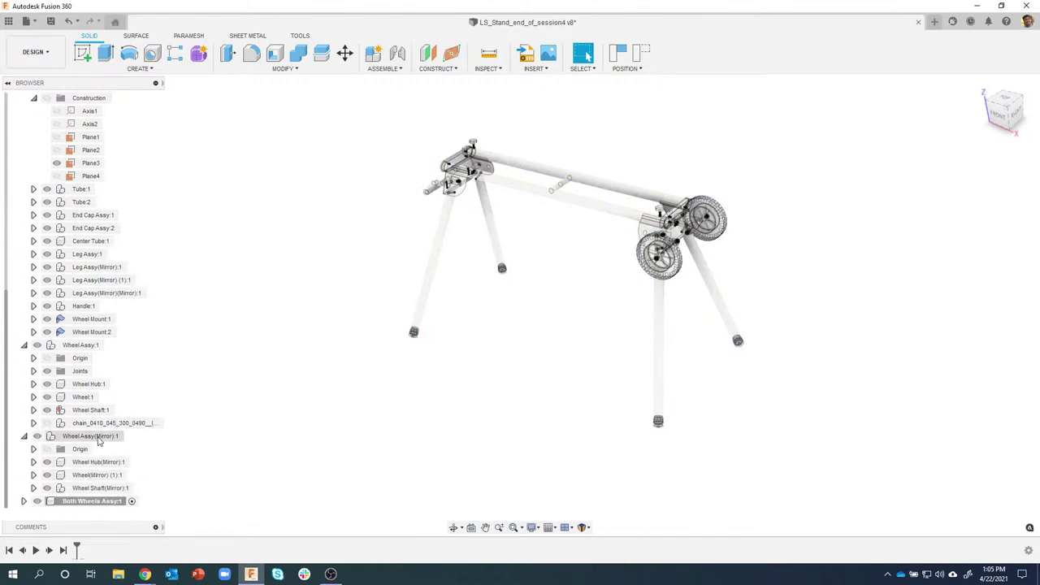
Step: Move Wheel Assy and Wheel Assy(Mirror) into Both Wheels Assy, continuing in the previous position instead of capturing the moved one
{"action": "left_click", "coordinate": [96, 437]}
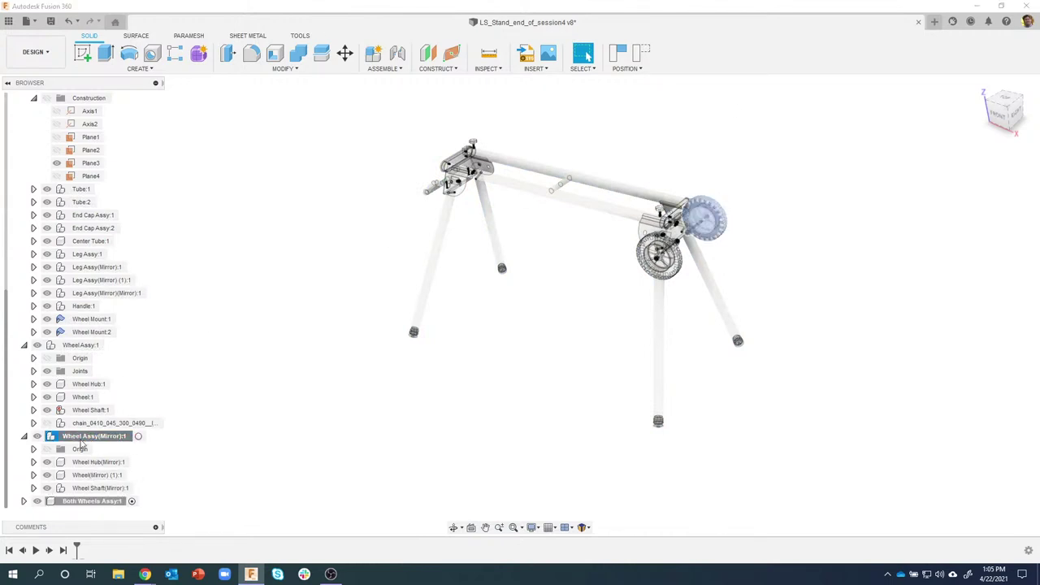
{"action": "left_click_drag", "start_coordinate": [82, 443], "coordinate": [77, 510]}
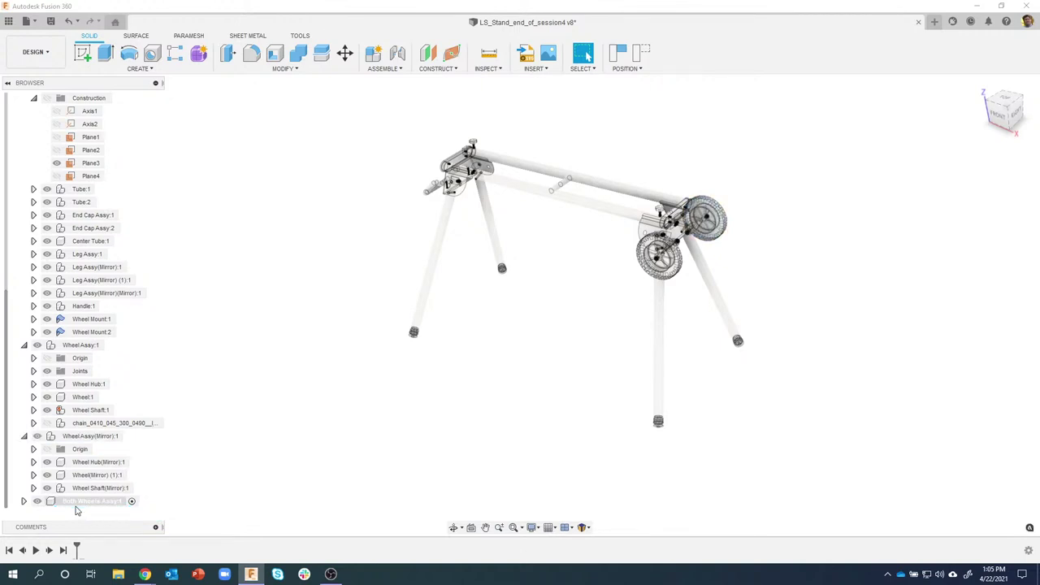
{"action": "left_click", "coordinate": [78, 346]}
{"action": "left_click_drag", "start_coordinate": [78, 346], "coordinate": [87, 502]}
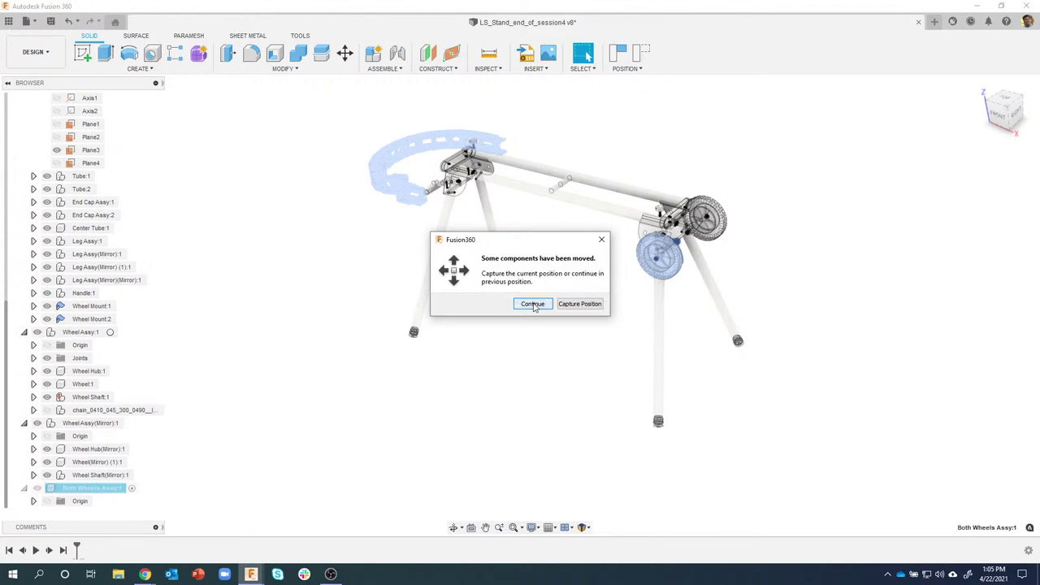
{"action": "left_click", "coordinate": [532, 303]}
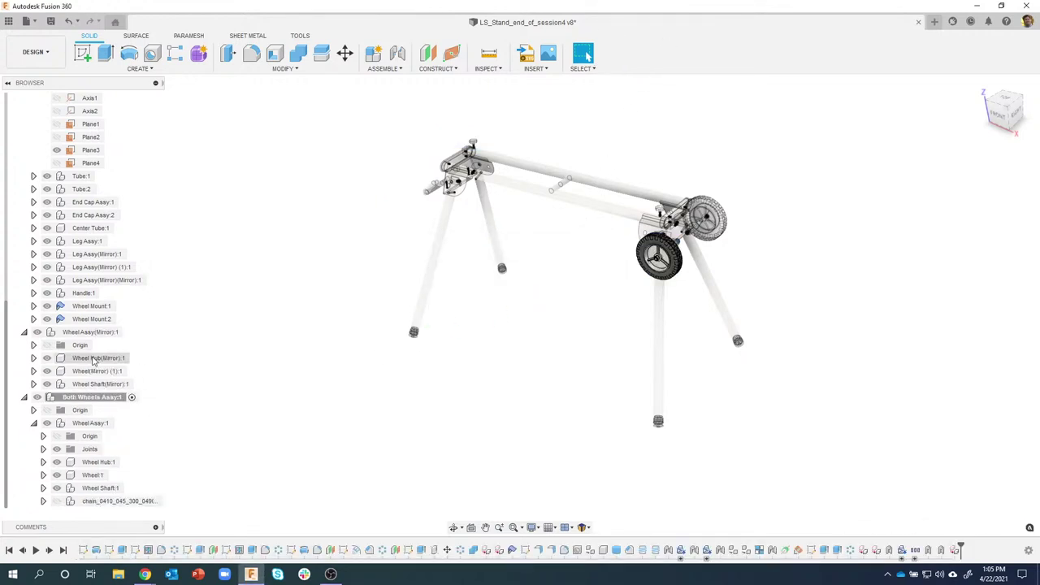
{"action": "left_click_drag", "start_coordinate": [81, 337], "coordinate": [100, 399]}
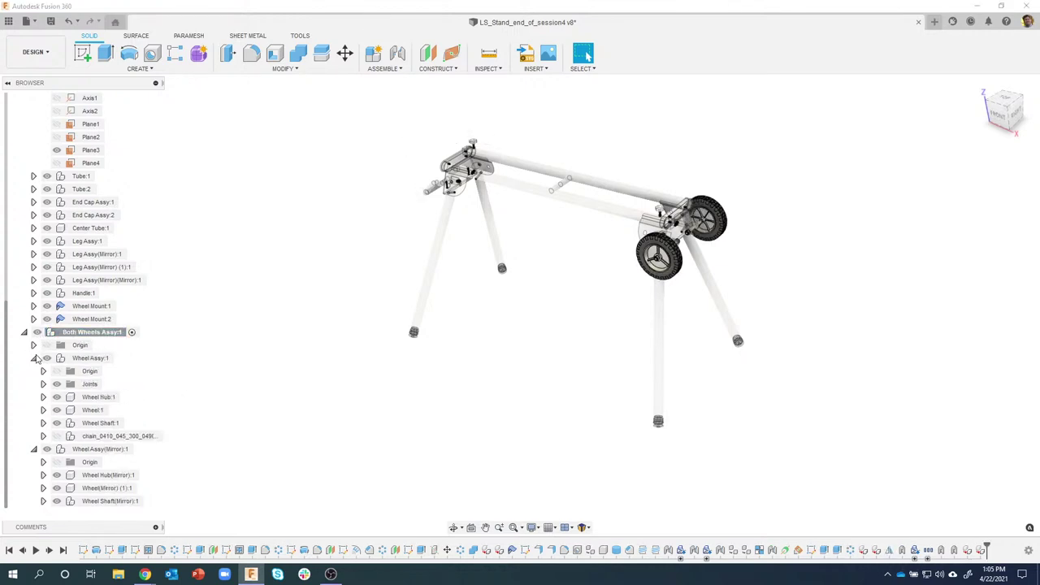
Step: Collapse the two wheel subassemblies and toggle the visibility of Both Wheels Assy to check that it controls both wheels
{"action": "left_click", "coordinate": [34, 359]}
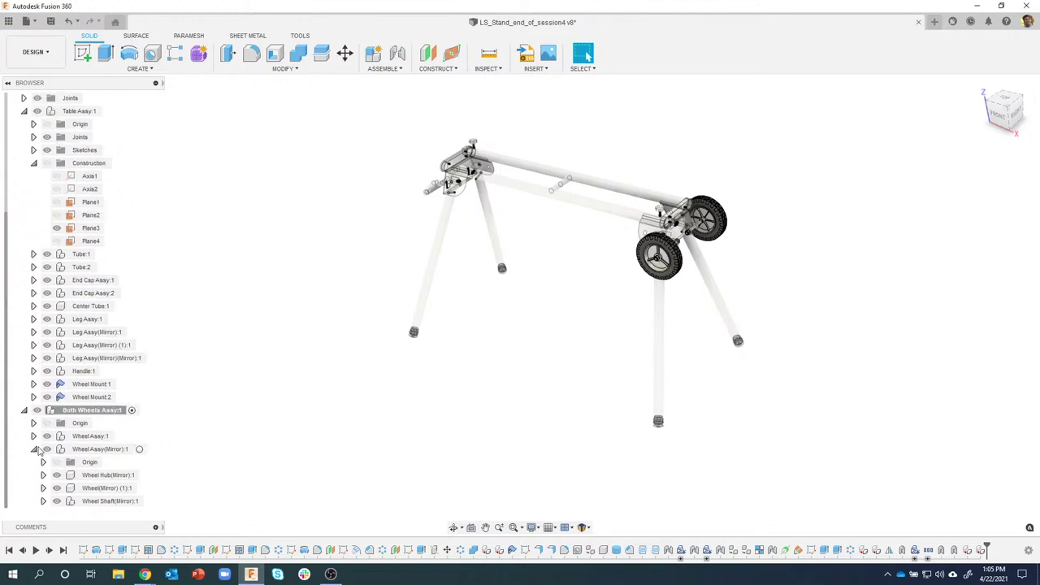
{"action": "left_click", "coordinate": [33, 449]}
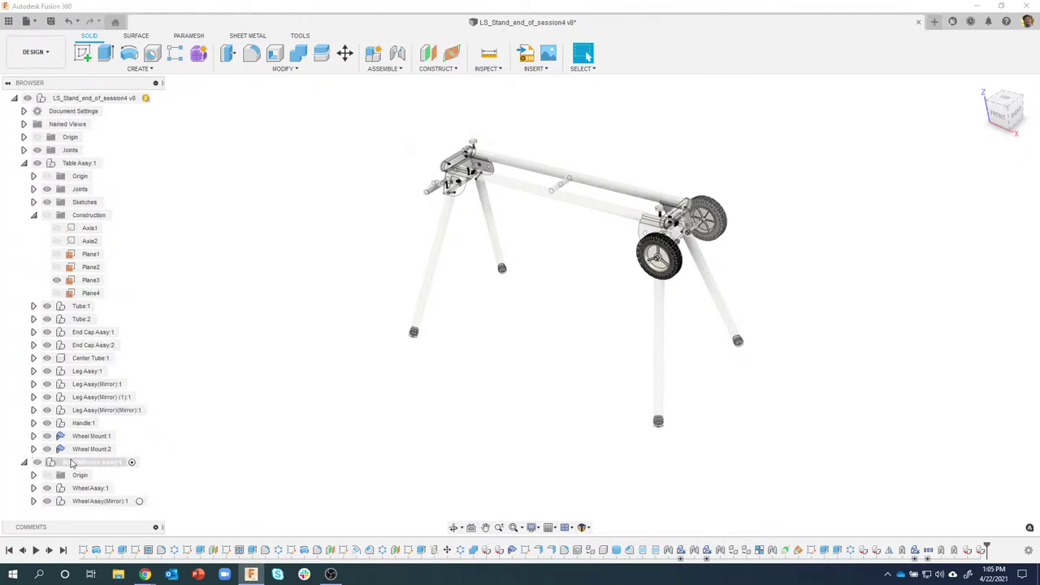
{"action": "left_click", "coordinate": [38, 462]}
{"action": "left_click", "coordinate": [38, 462]}
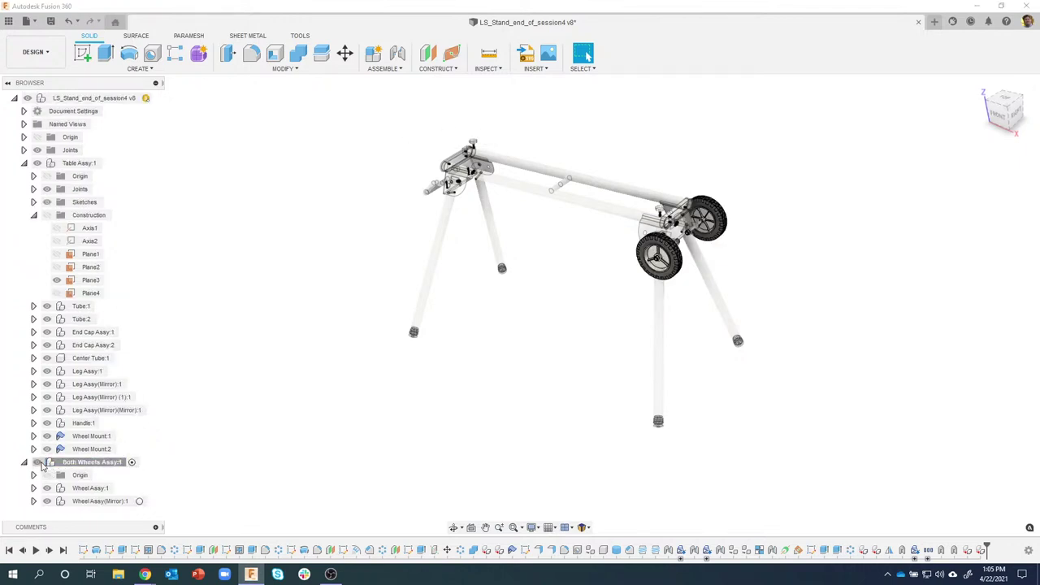
{"action": "left_click", "coordinate": [38, 463]}
{"action": "left_click", "coordinate": [38, 463]}
{"action": "middle_click_drag", "start_coordinate": [520, 236], "coordinate": [610, 245], "text": "shift"}
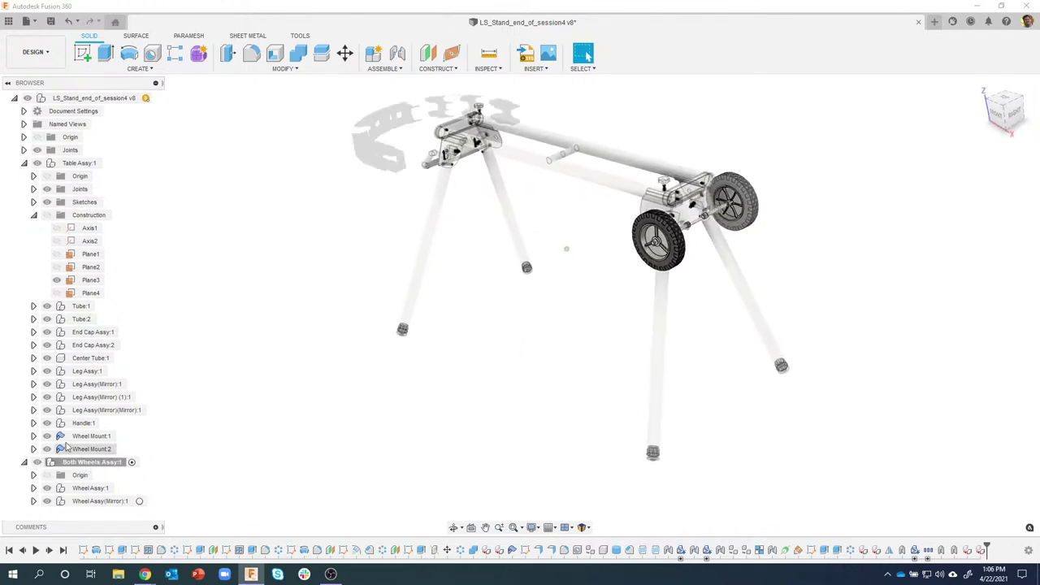
{"action": "left_click", "coordinate": [94, 489]}
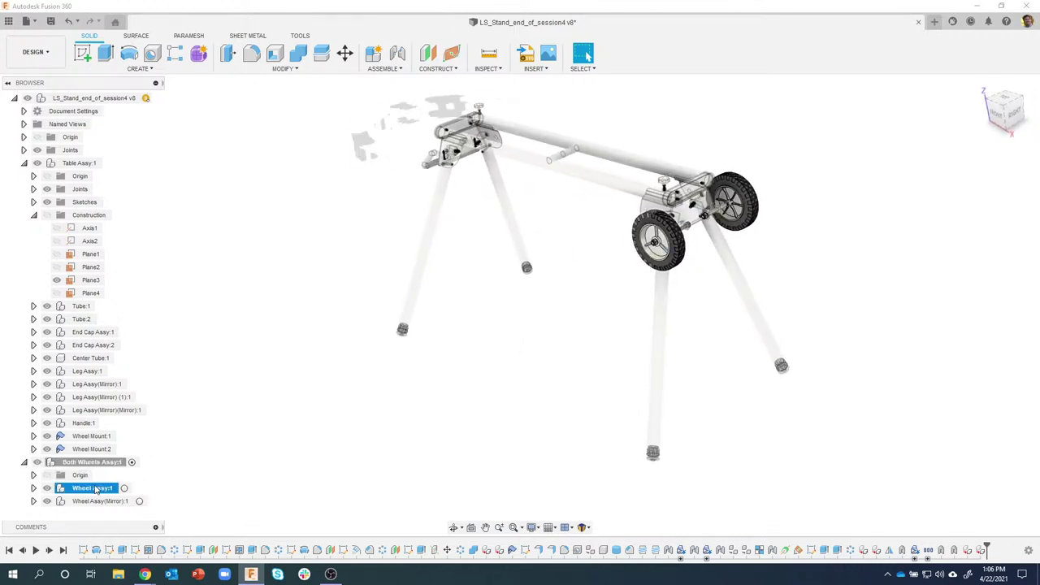